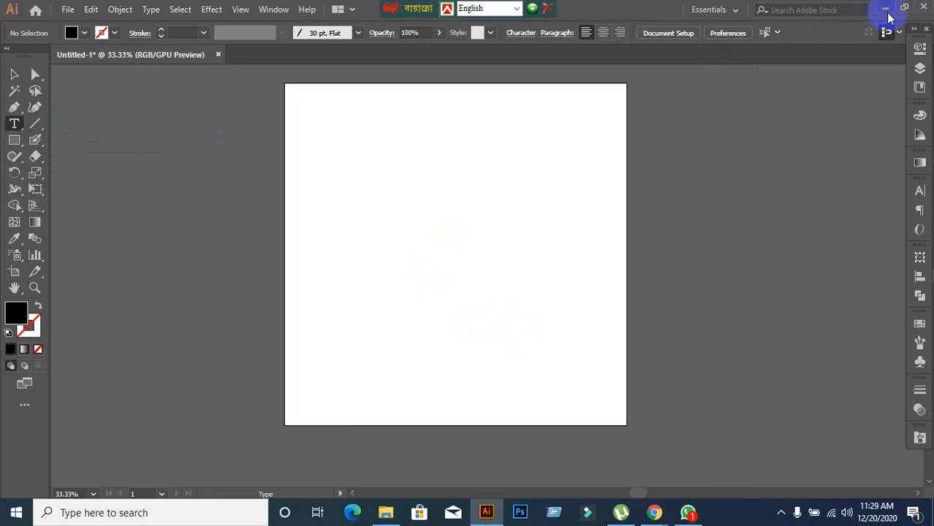
click(885, 10)
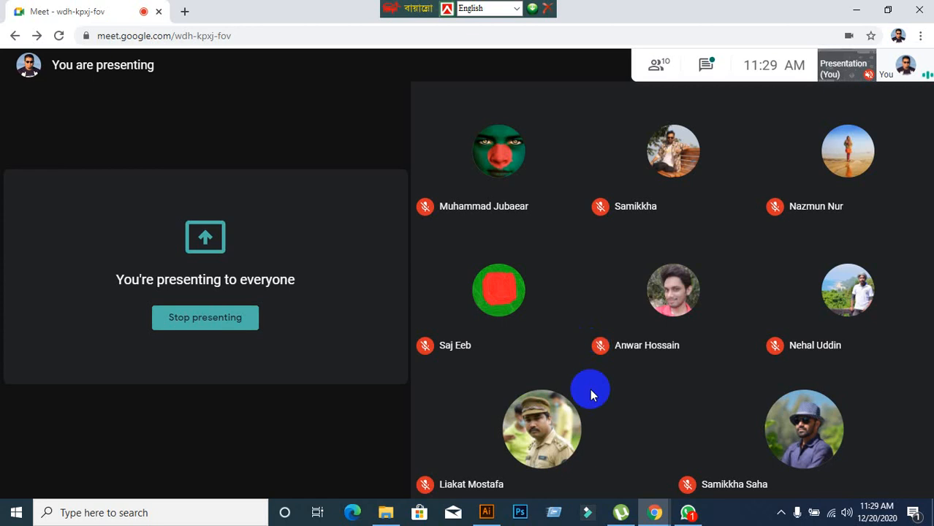
click(490, 514)
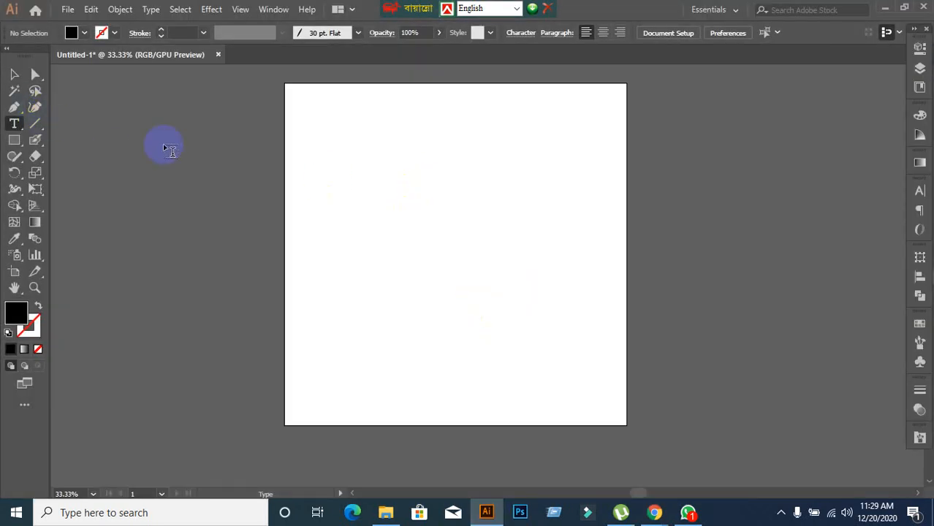
click(15, 74)
alt+scroll(399, 121, up, 1)
alt+scroll(406, 148, down, 1)
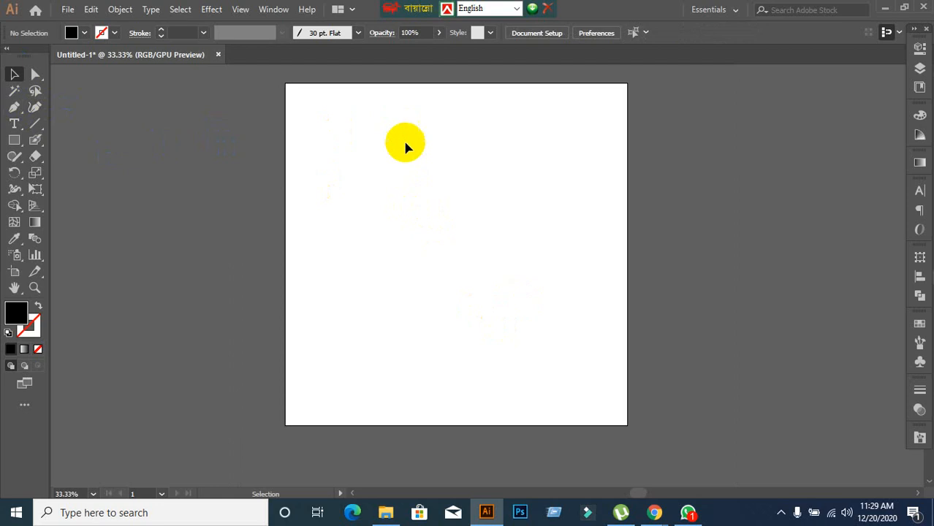
drag(426, 165, 354, 182)
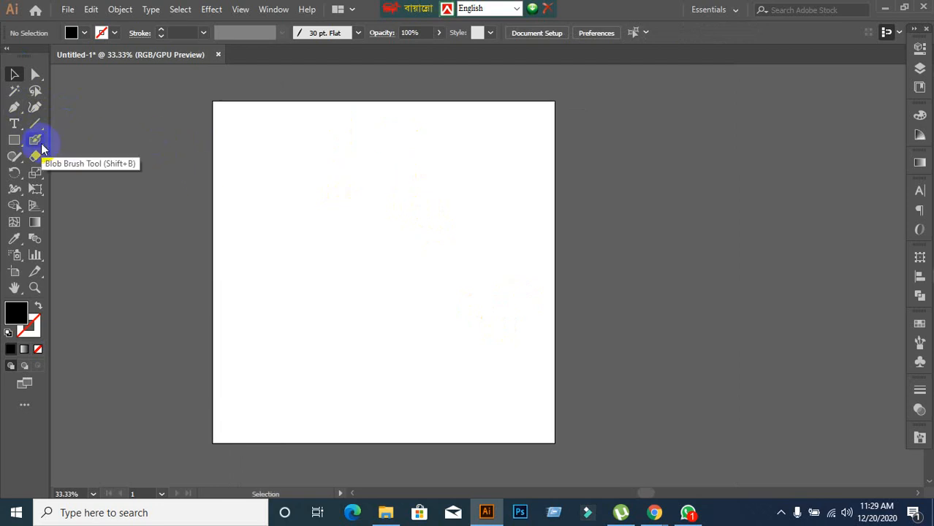
- Add the point text "LEDP" to the upper middle area of the artboard
drag(19, 128, 59, 123)
click(332, 193)
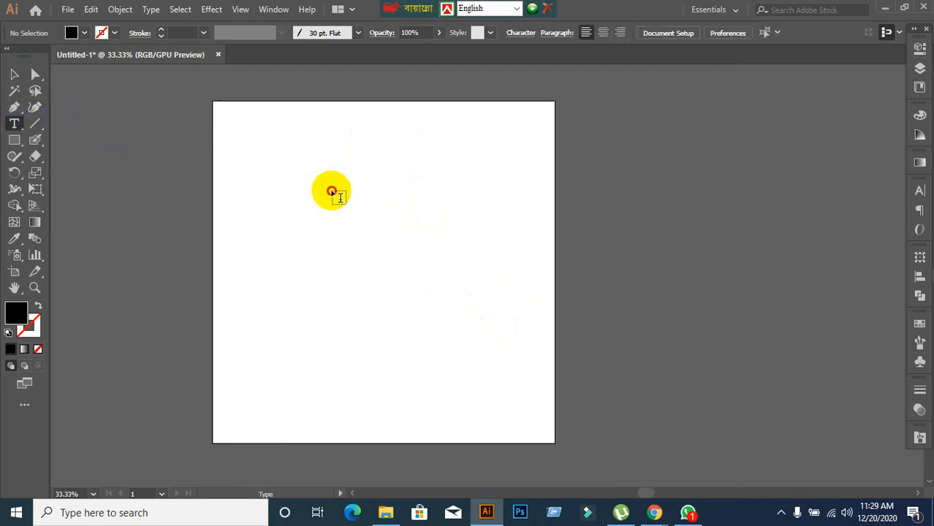
key(BackSpace)
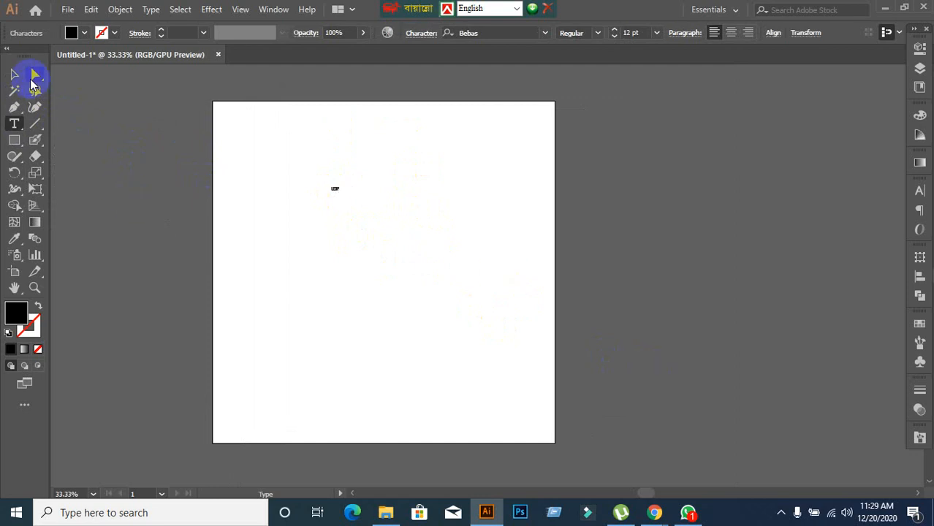
click(22, 79)
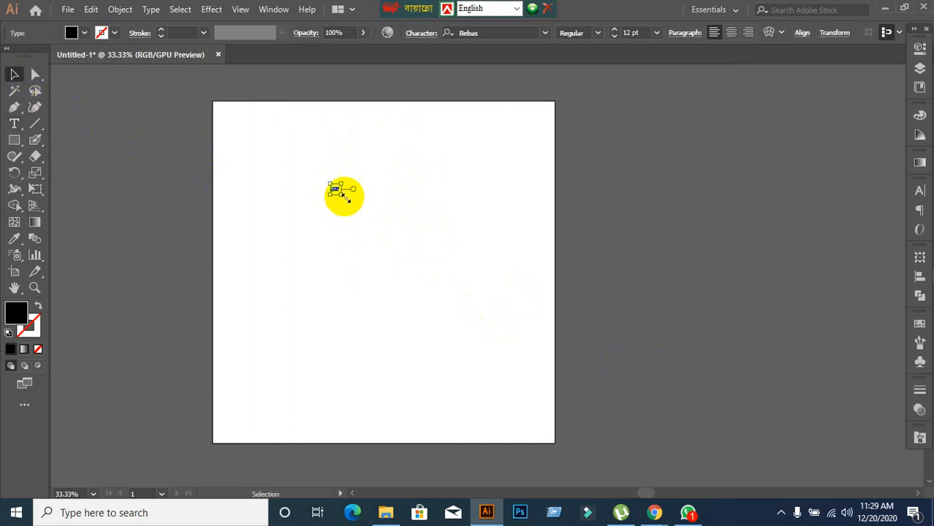
- Enlarge the LEDP text proportionally to about 191 pt and move it up and slightly left on the artboard
drag(344, 194, 552, 355)
click(607, 330)
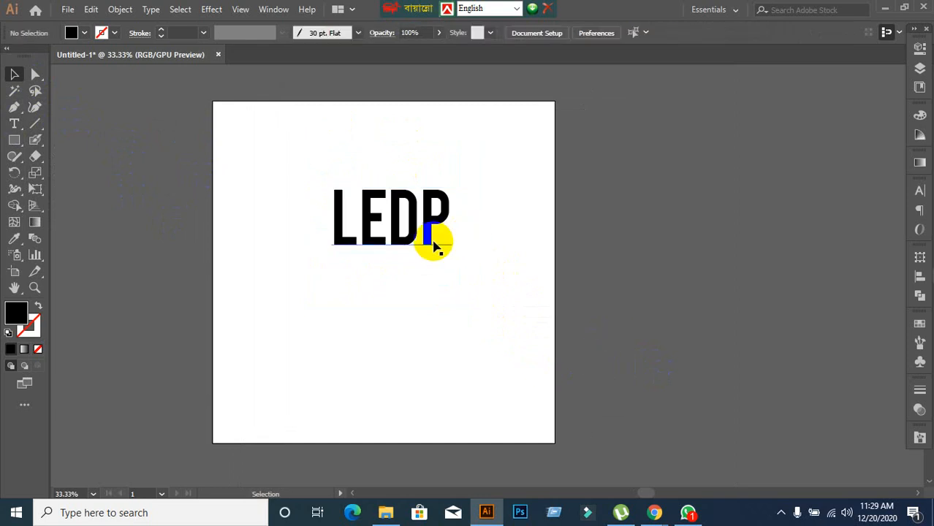
drag(434, 247, 411, 196)
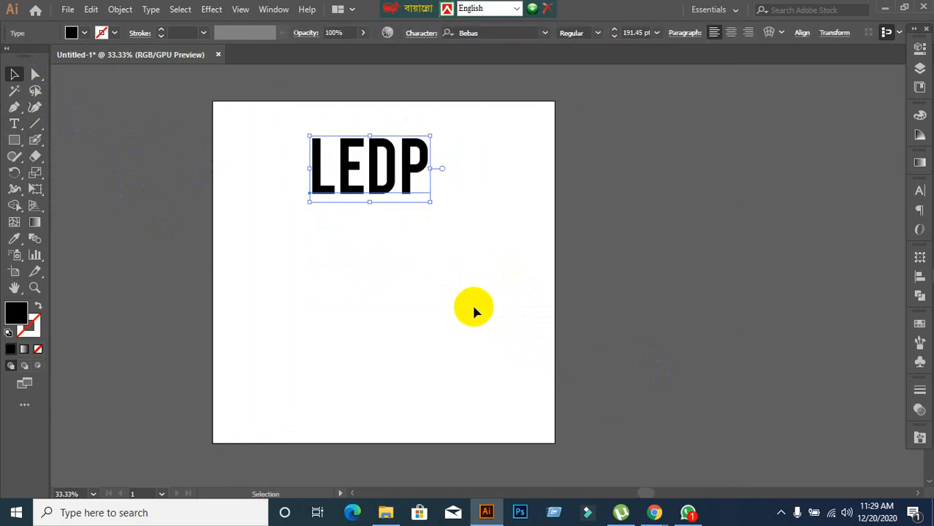
click(473, 305)
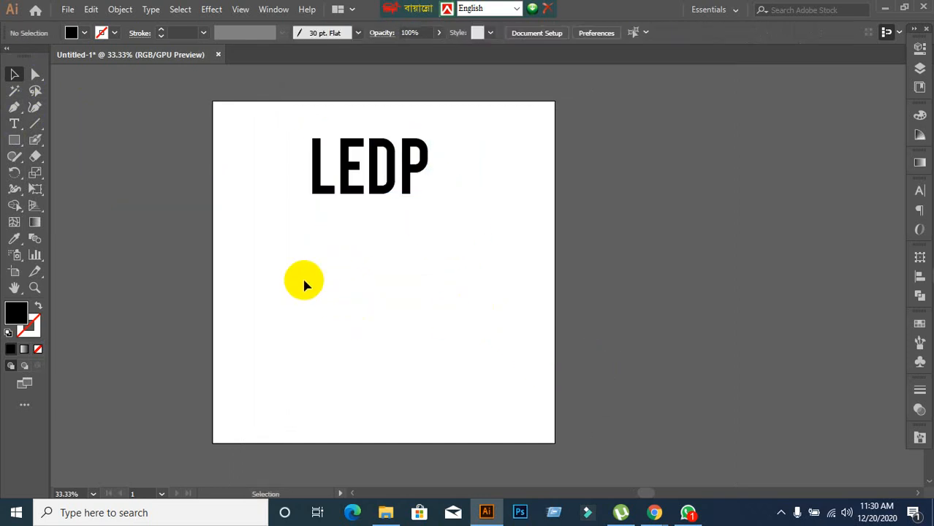
- Change the LEDP text's font to Bree Serif
drag(303, 279, 432, 122)
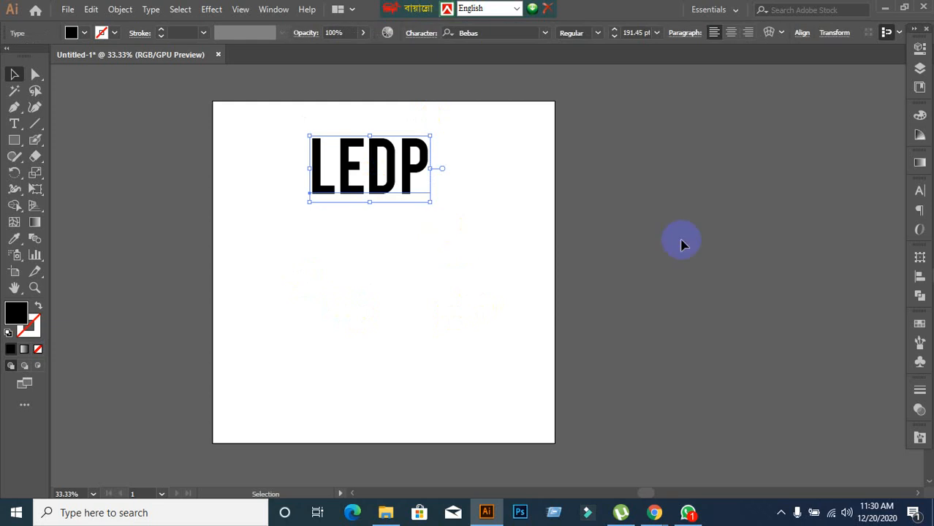
click(920, 191)
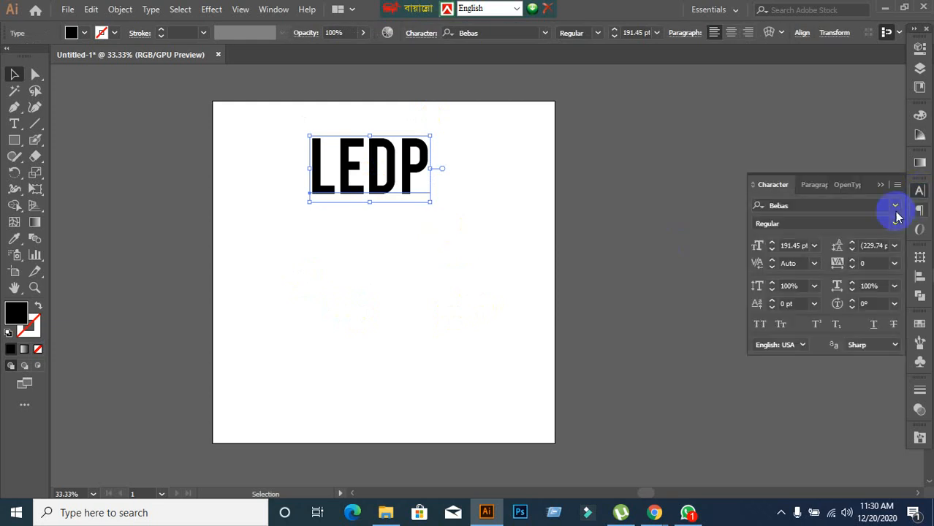
click(830, 204)
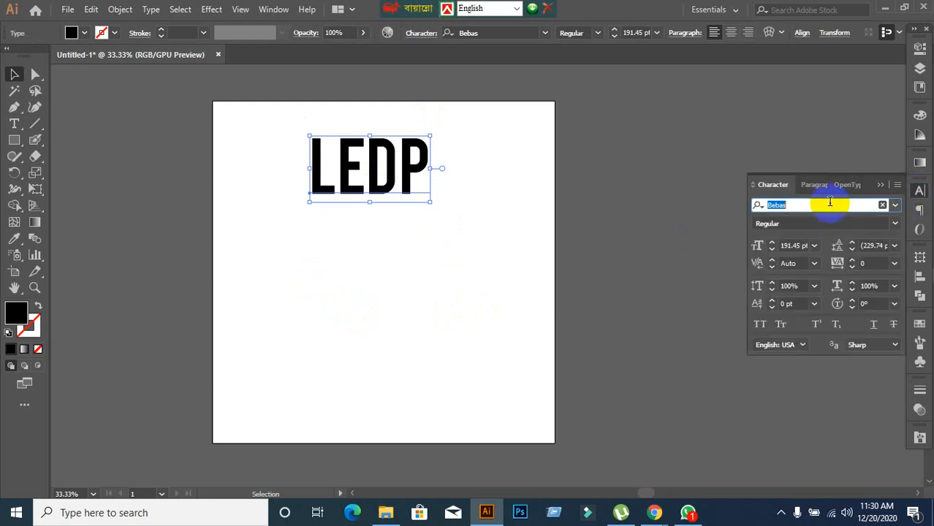
text(Bree)
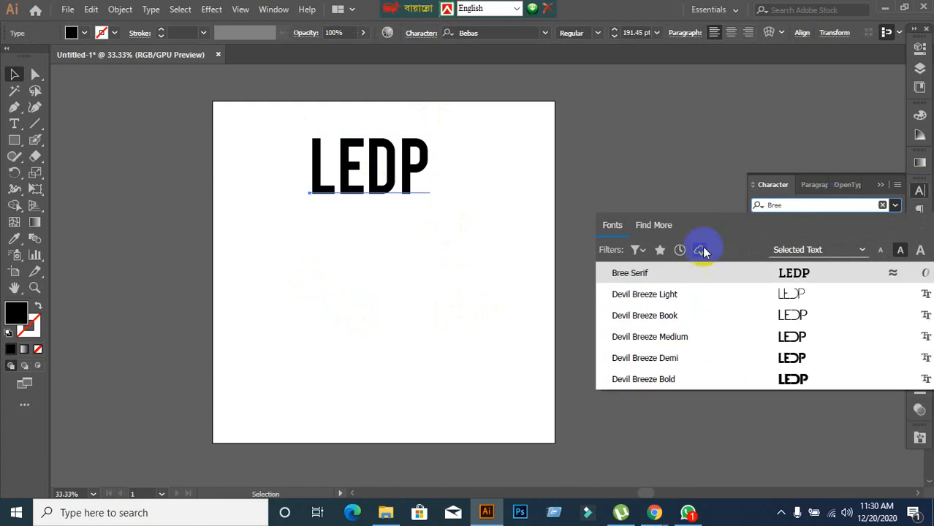
click(658, 273)
click(430, 194)
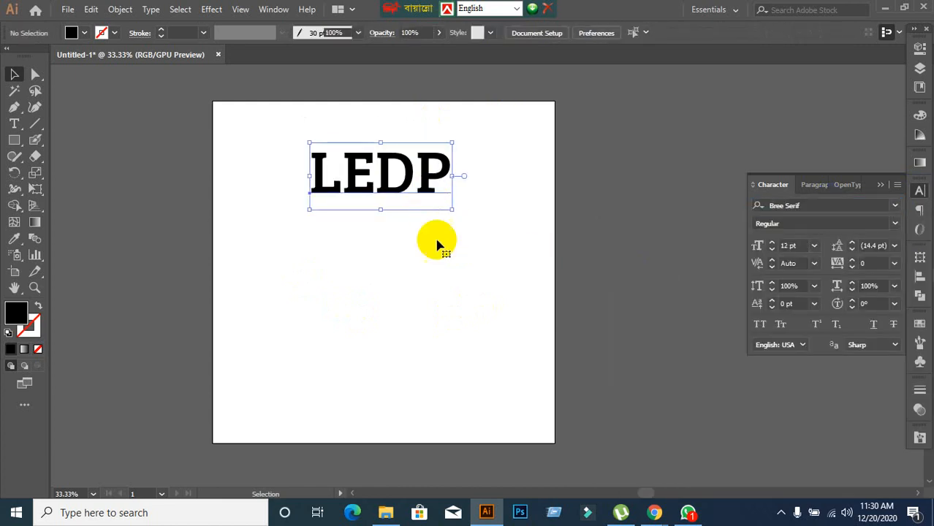
- Set the LEDP text's font to Masque and shift the text slightly up and left
click(793, 204)
click(819, 206)
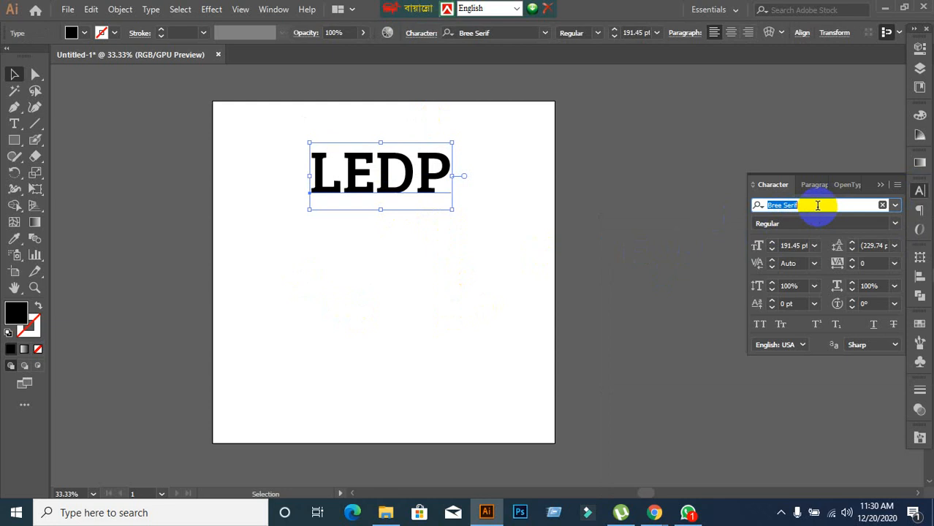
text(masq)
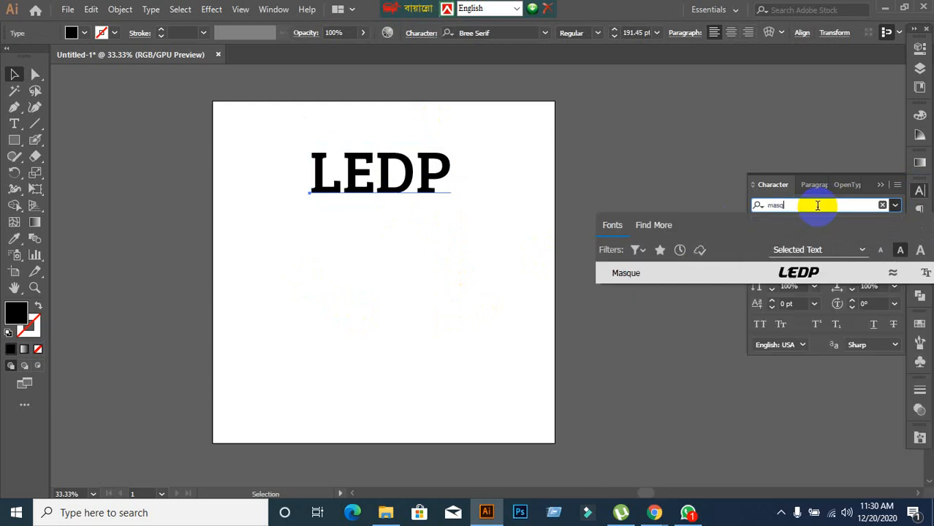
click(672, 274)
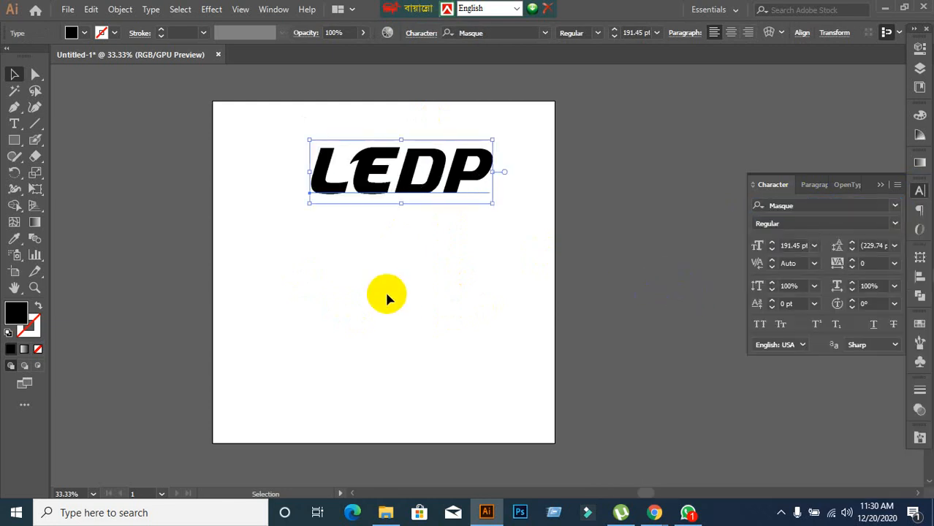
click(399, 293)
drag(402, 187, 383, 173)
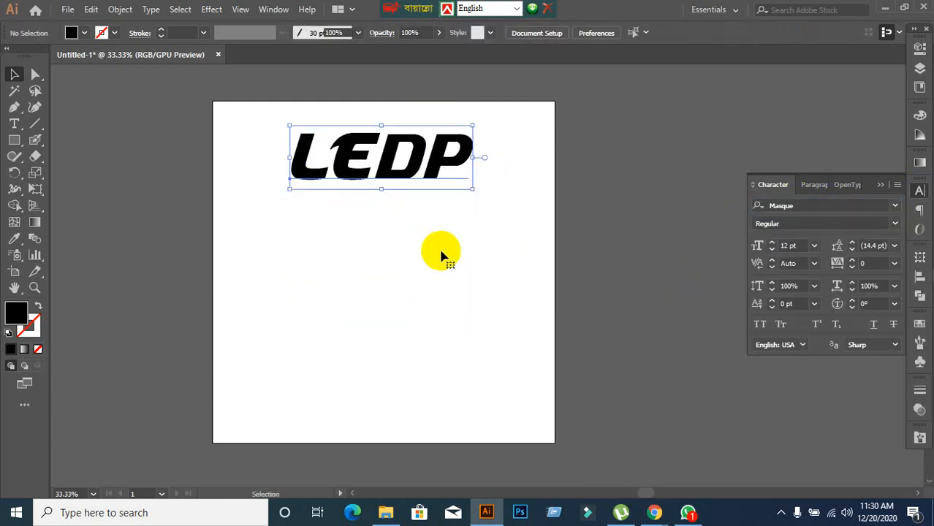
click(440, 253)
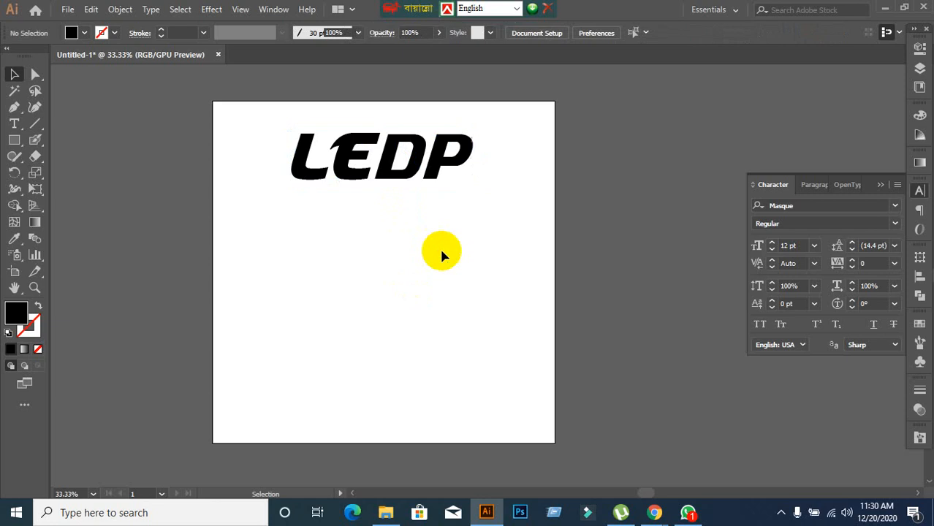
click(379, 177)
click(825, 206)
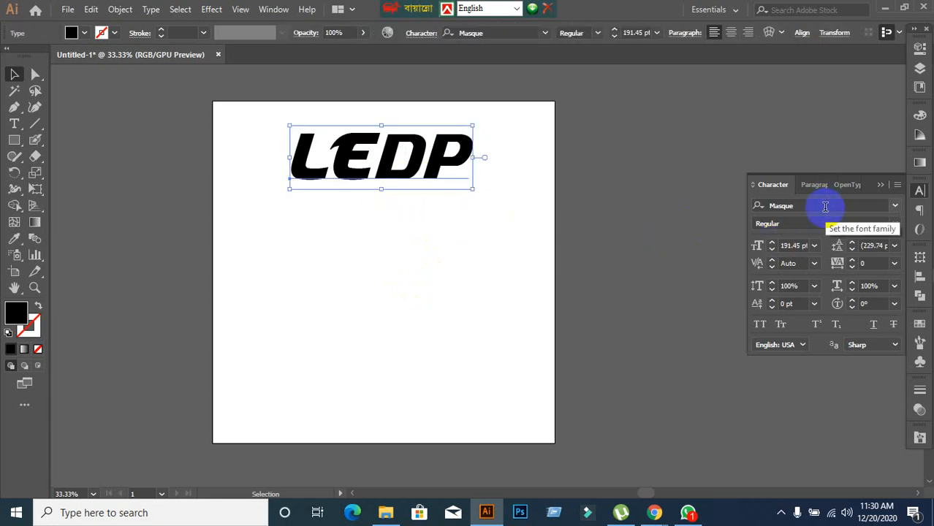
click(538, 298)
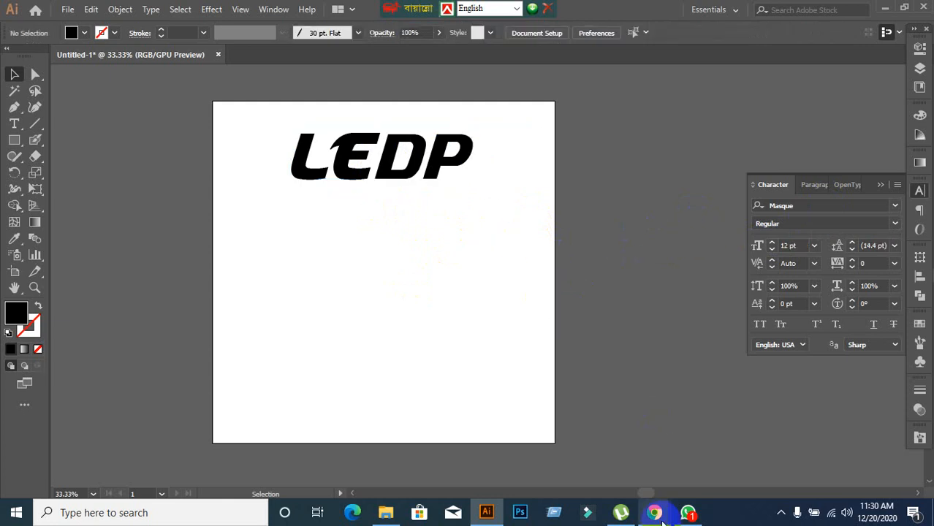
mouse_move(655, 512)
click(613, 497)
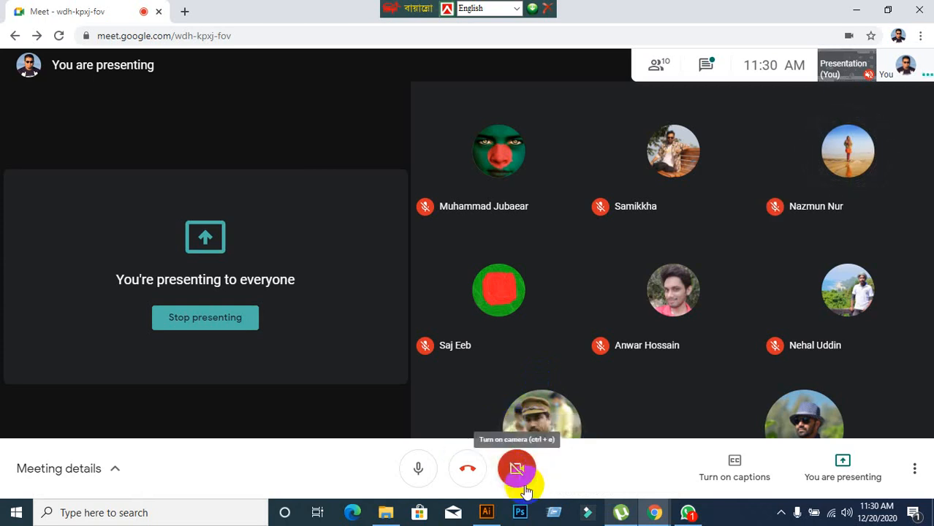
click(486, 513)
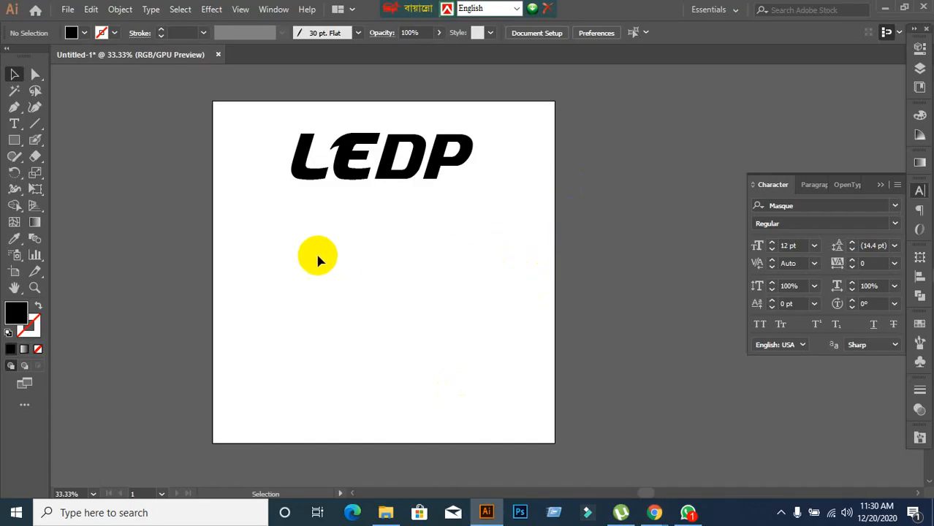
- Move the LEDP text a little further up and left, near the artboard's upper edge
scroll(317, 256, up, 1)
click(405, 189)
click(397, 282)
click(428, 158)
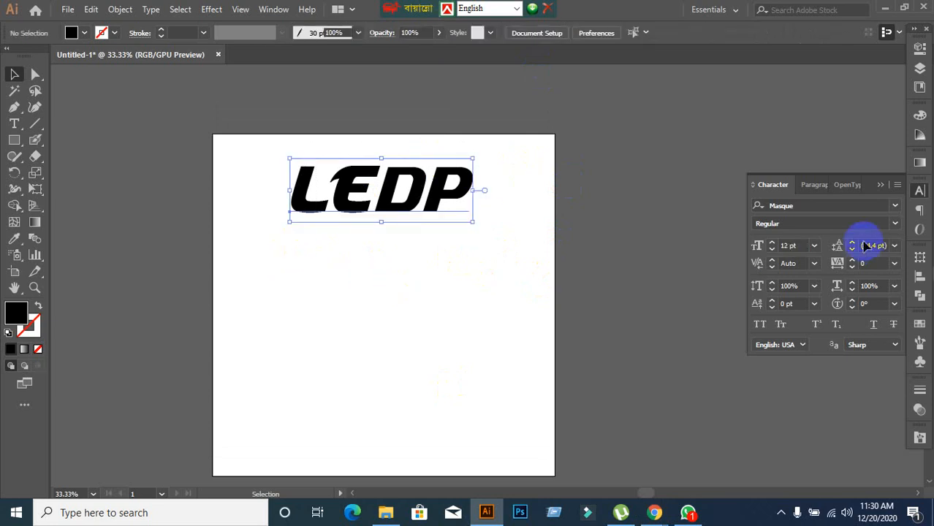
scroll(438, 219, down, 1)
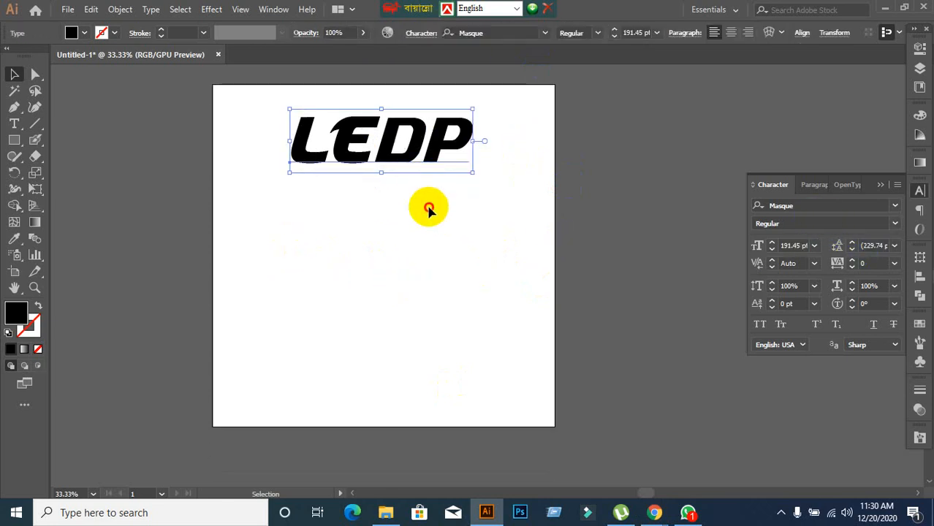
click(429, 207)
drag(407, 159, 390, 148)
click(427, 197)
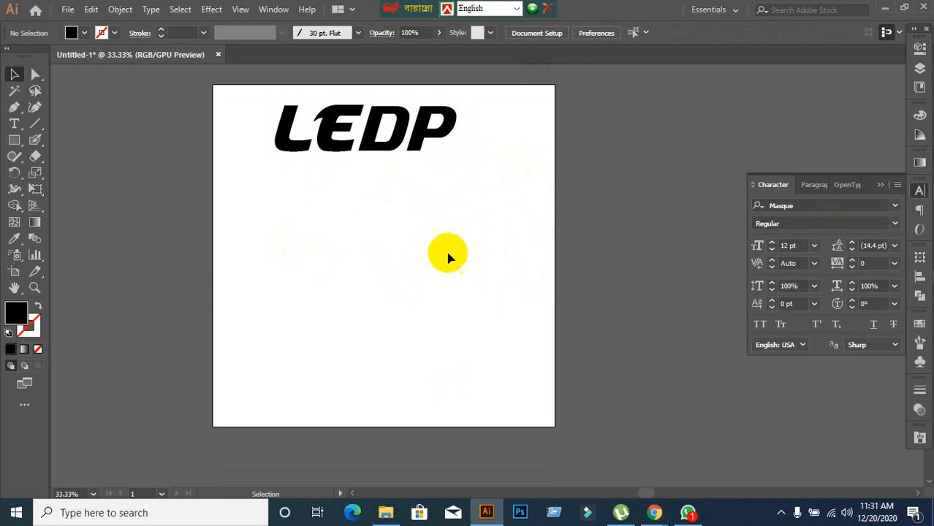
- Duplicate the LEDP text directly below the original and set the copy's font to Bebas
click(370, 147)
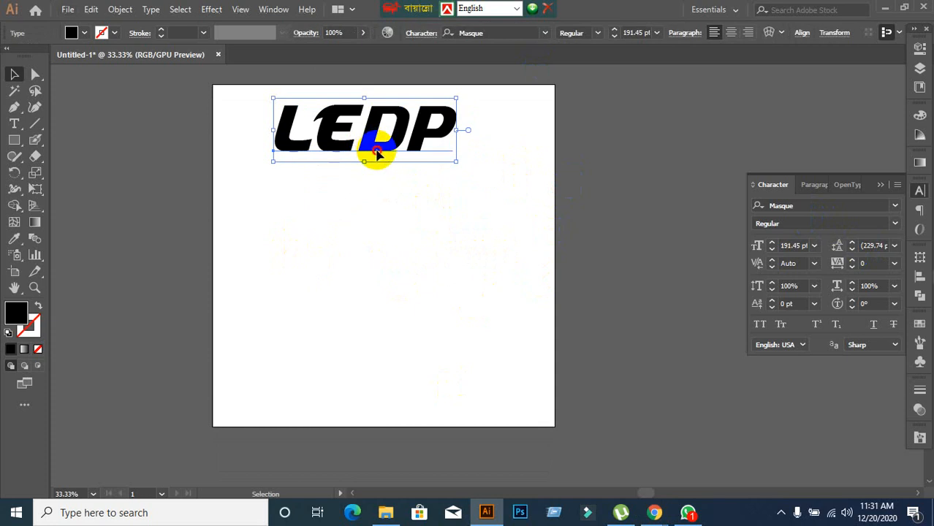
drag(376, 152, 380, 273)
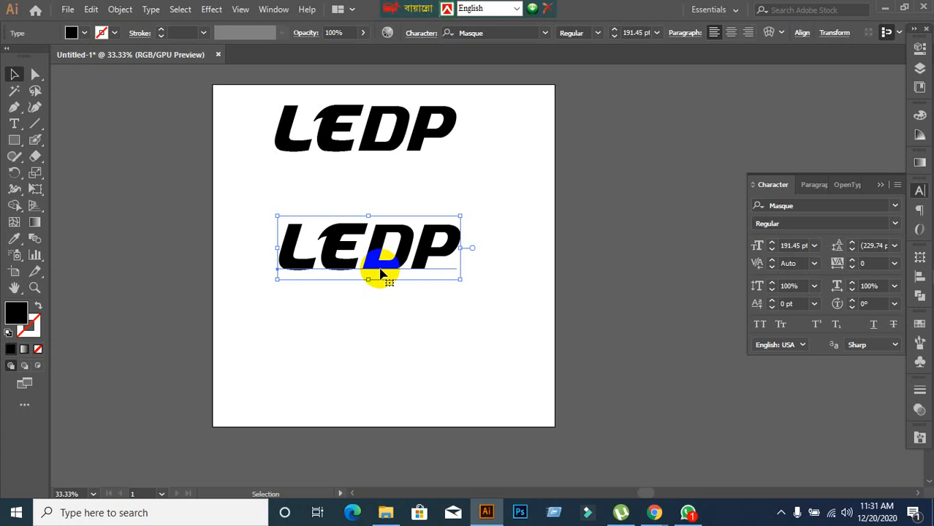
click(803, 205)
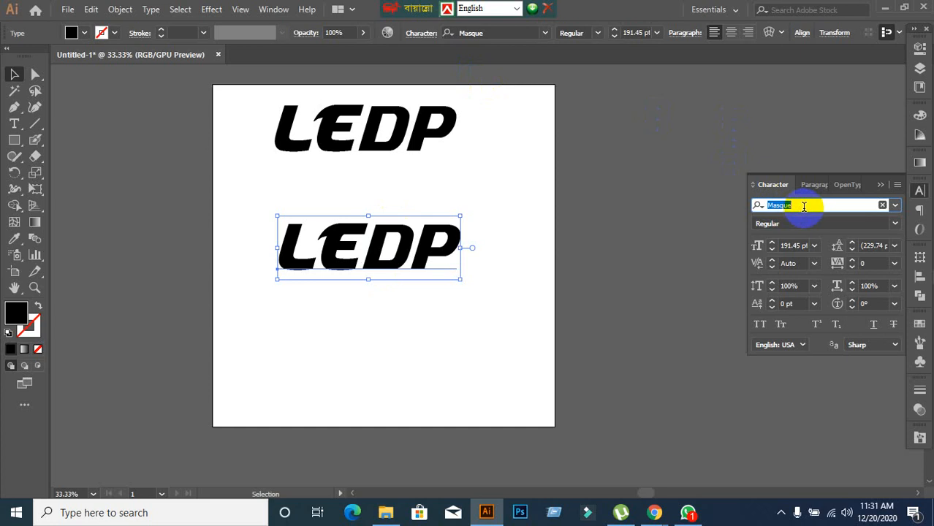
text(beb)
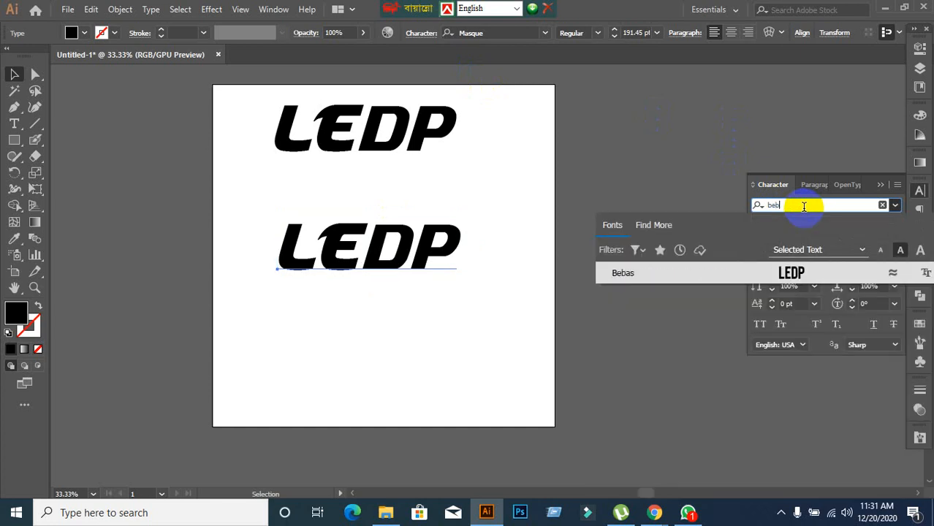
click(635, 275)
click(457, 303)
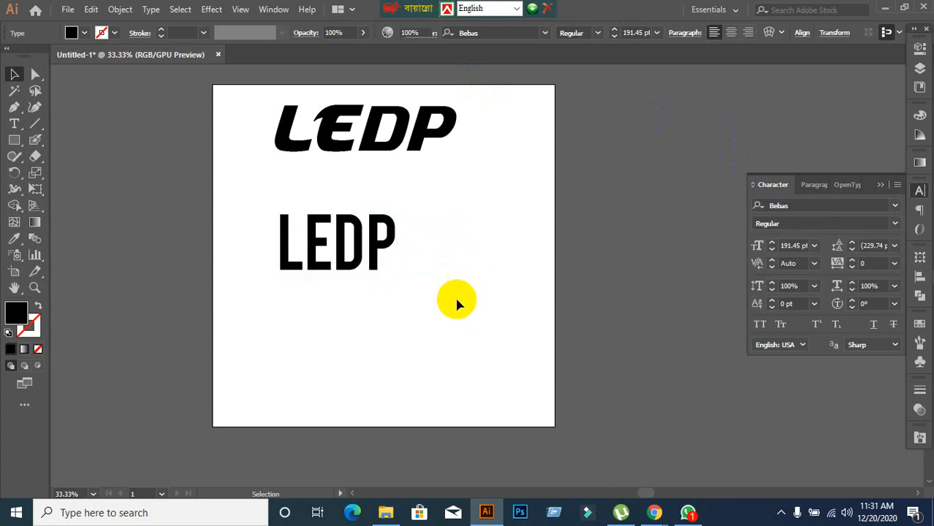
click(369, 274)
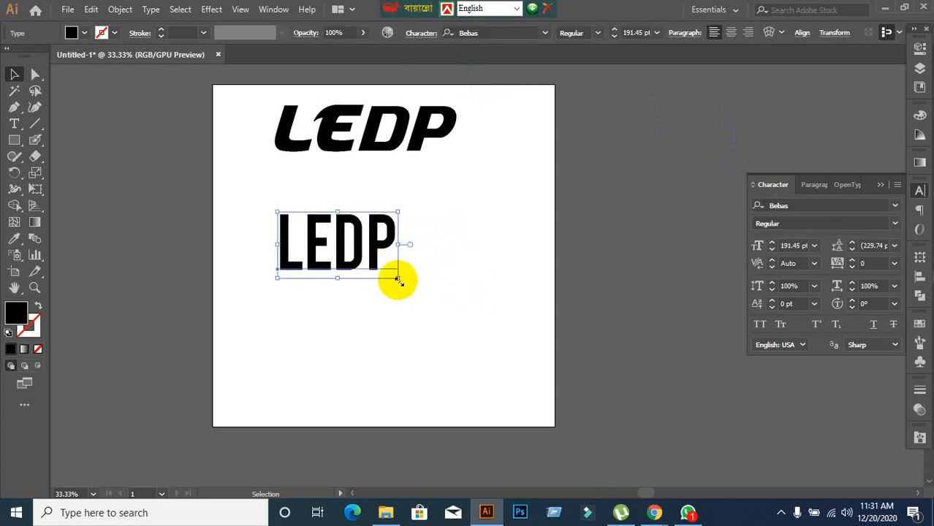
drag(398, 280, 471, 330)
key(ctrl+z)
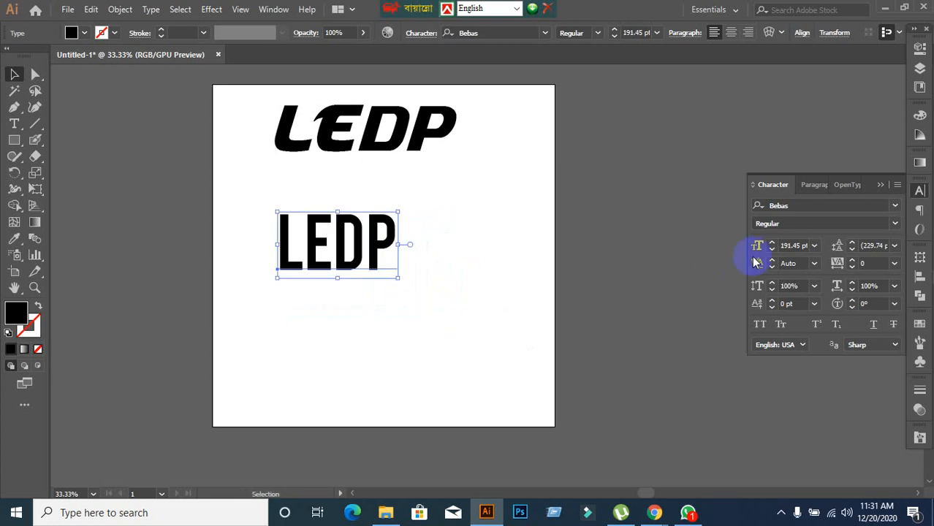
- Set the lower LEDP text's font to Poppins and reposition it near the middle of the artboard
click(797, 205)
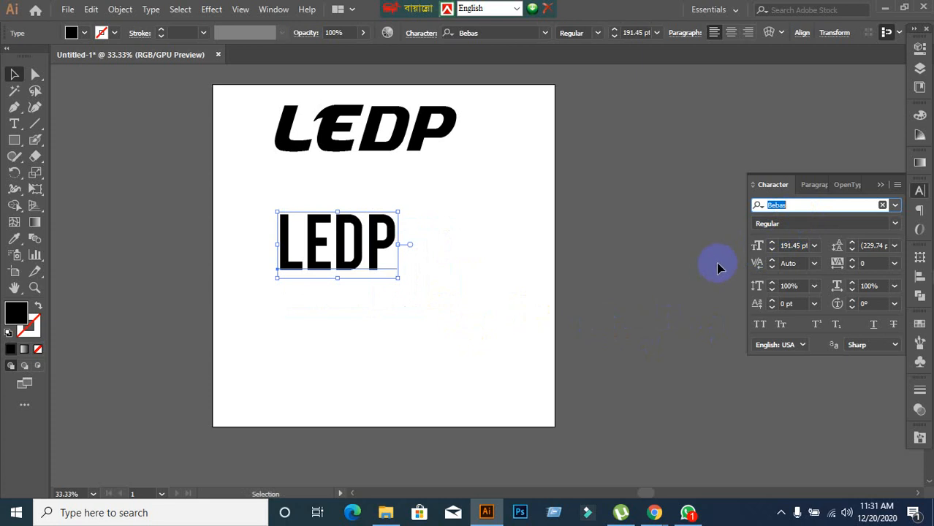
click(410, 324)
drag(351, 253, 447, 298)
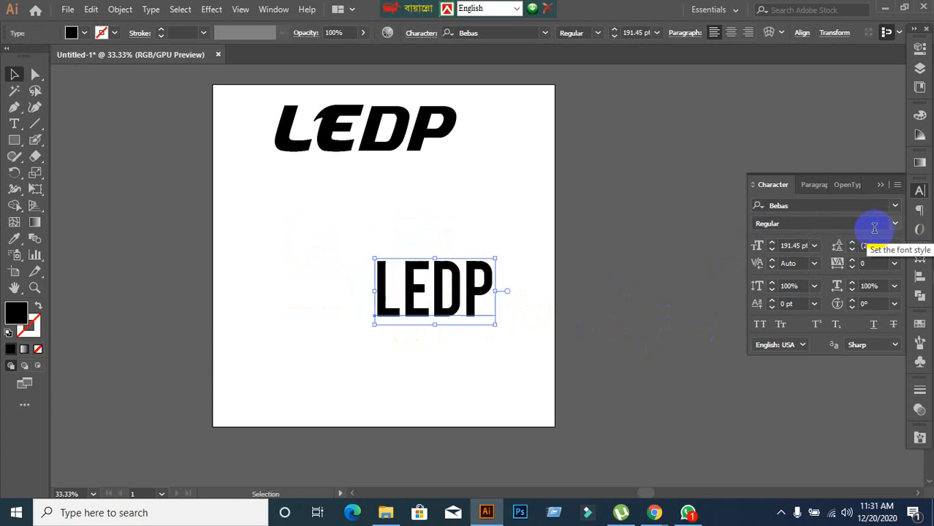
click(847, 207)
text(po)
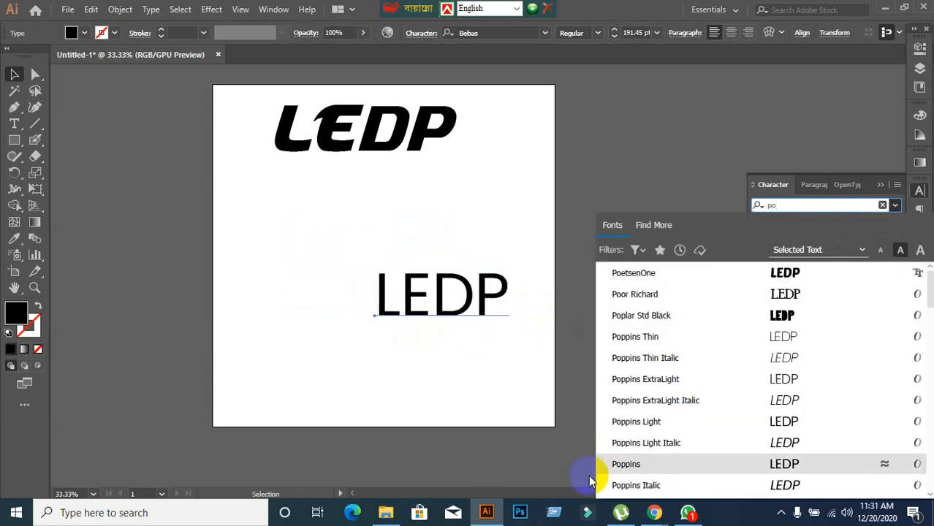
click(653, 464)
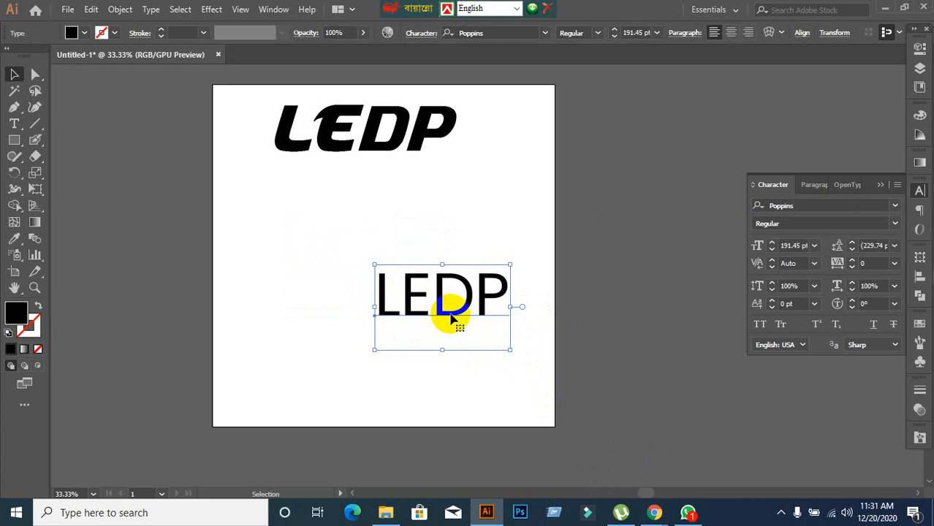
drag(444, 313, 402, 284)
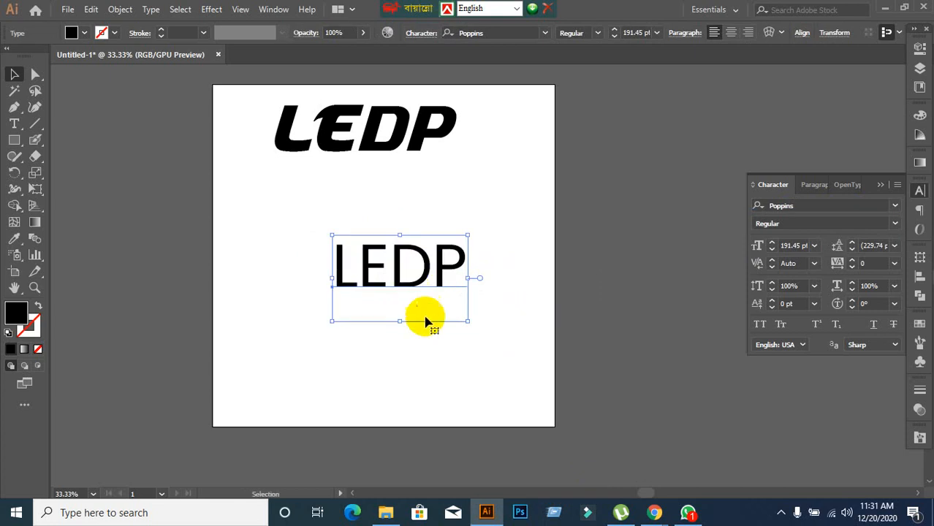
- Set the lower LEDP text's font style to SemiBold
click(799, 246)
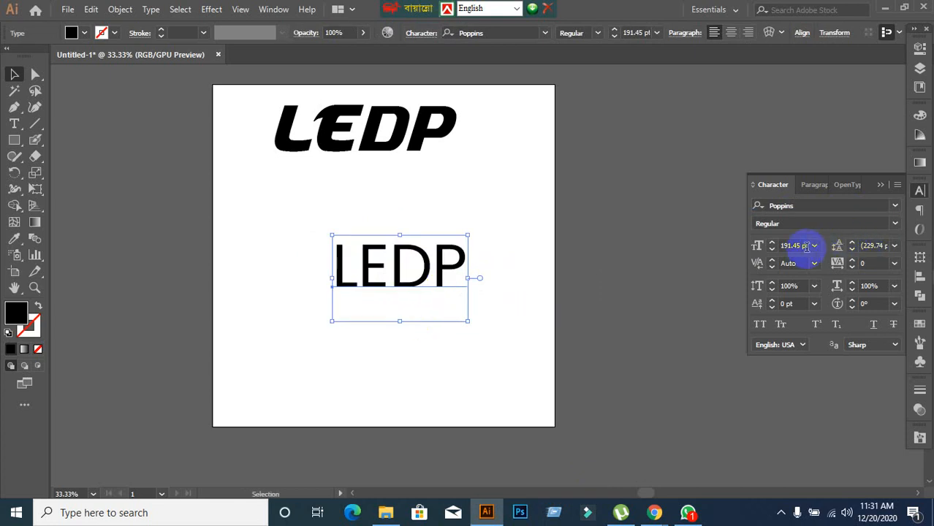
click(893, 224)
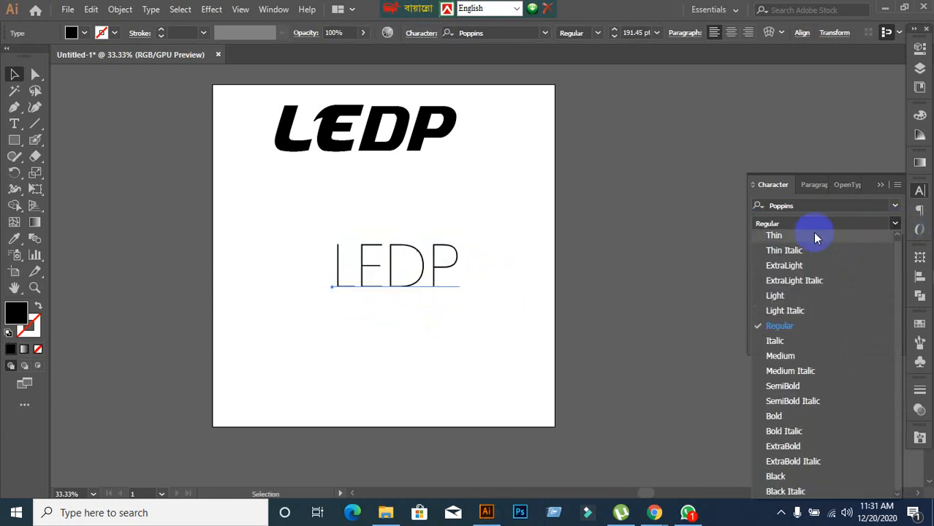
click(771, 386)
scroll(472, 291, up, 2)
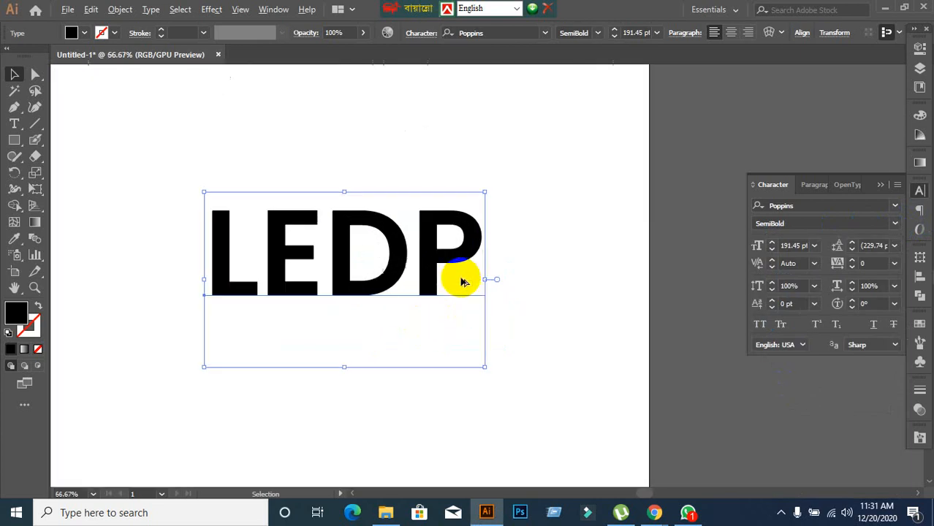
scroll(460, 278, down, 1)
right_click(399, 293)
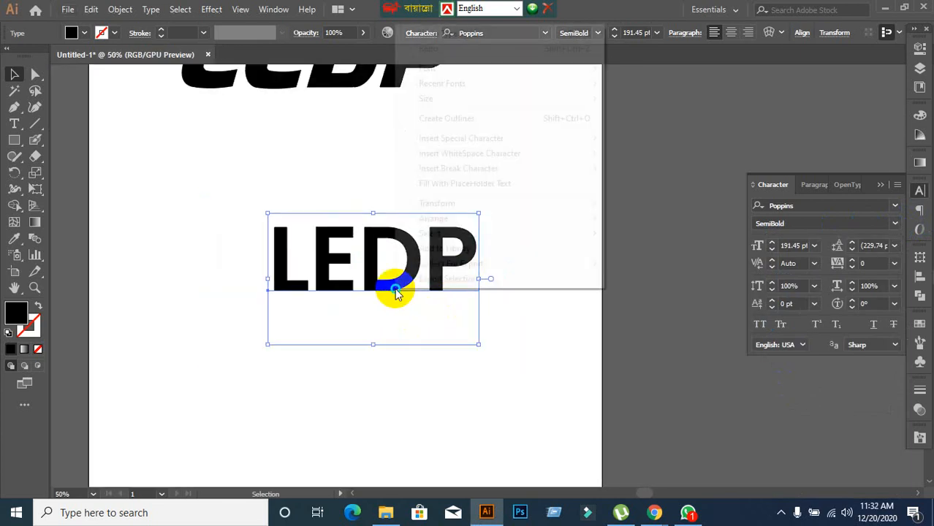
click(589, 325)
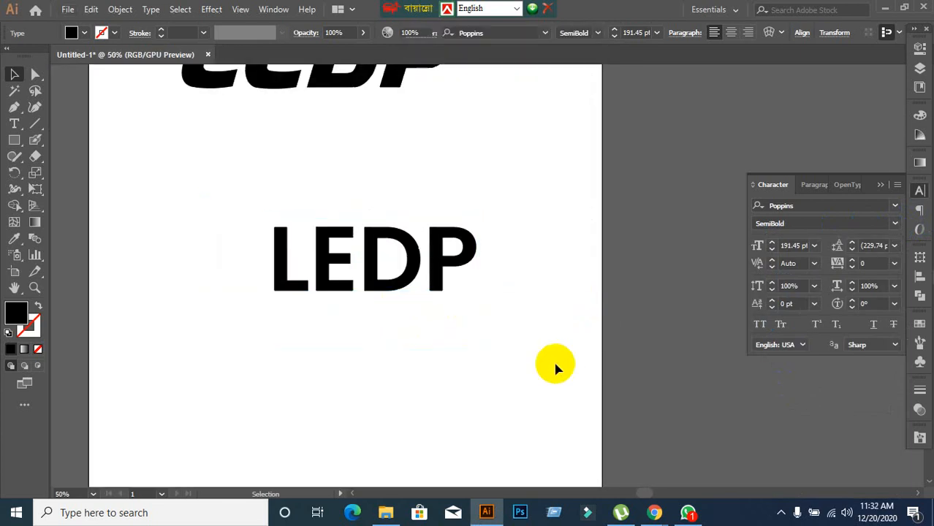
- Increase the lower LEDP text's font size to 195 pt
click(373, 269)
click(793, 246)
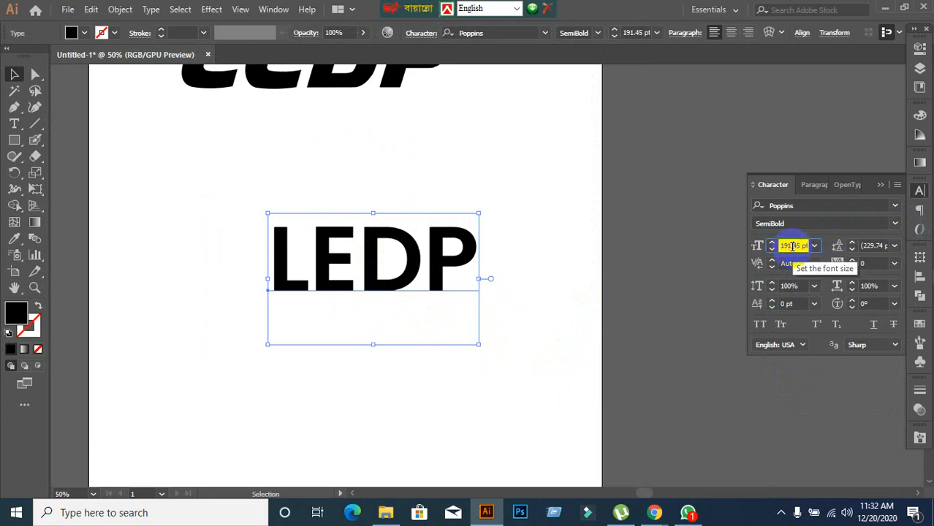
text(193)
key(Return)
key(Up)
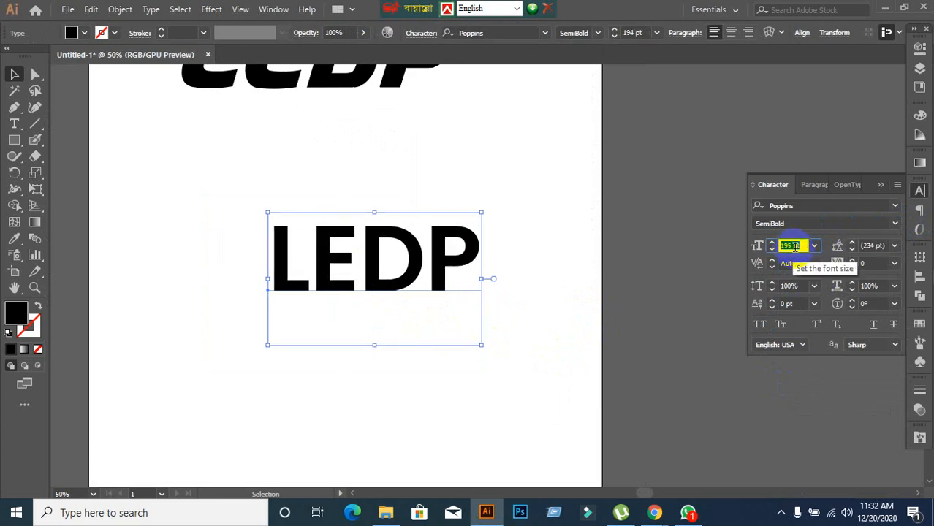
click(524, 362)
- Convert the lower LEDP text to outlines
drag(187, 207, 342, 289)
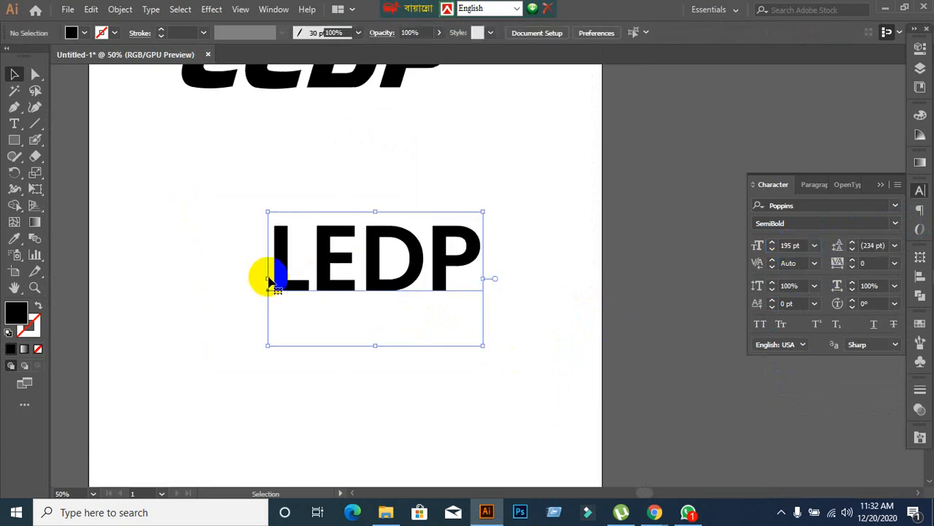
right_click(297, 277)
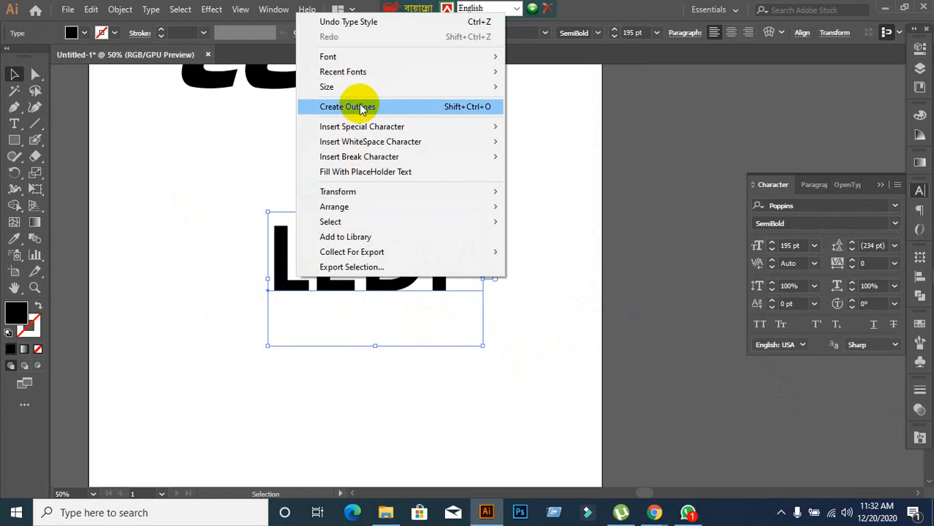
click(360, 109)
click(374, 329)
click(365, 282)
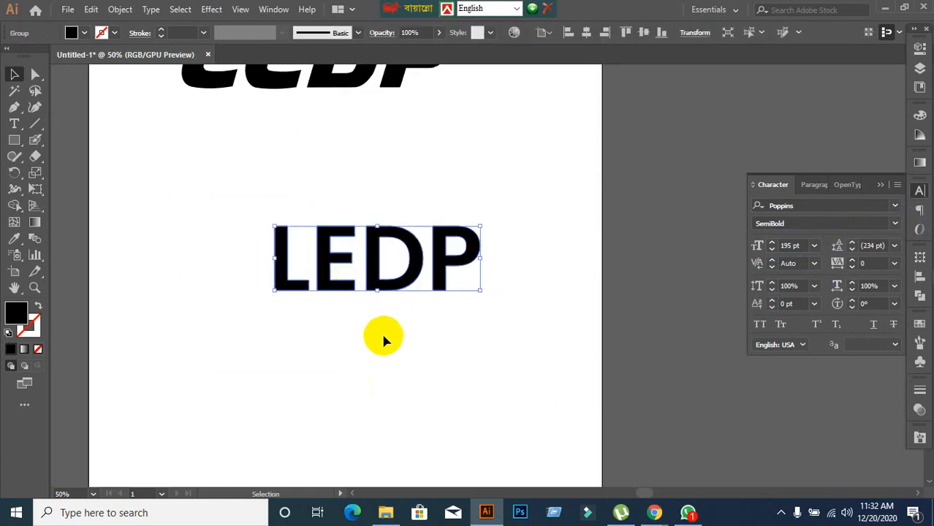
click(229, 291)
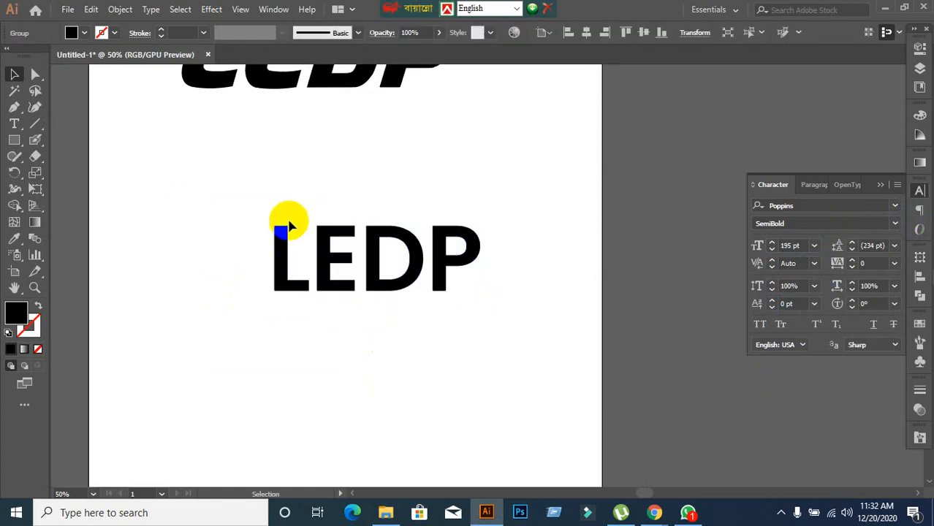
- Stretch the outlined letter L upward by its top edge with the Direct Selection tool so it stands taller than the other letters
scroll(290, 223, up, 1)
click(39, 81)
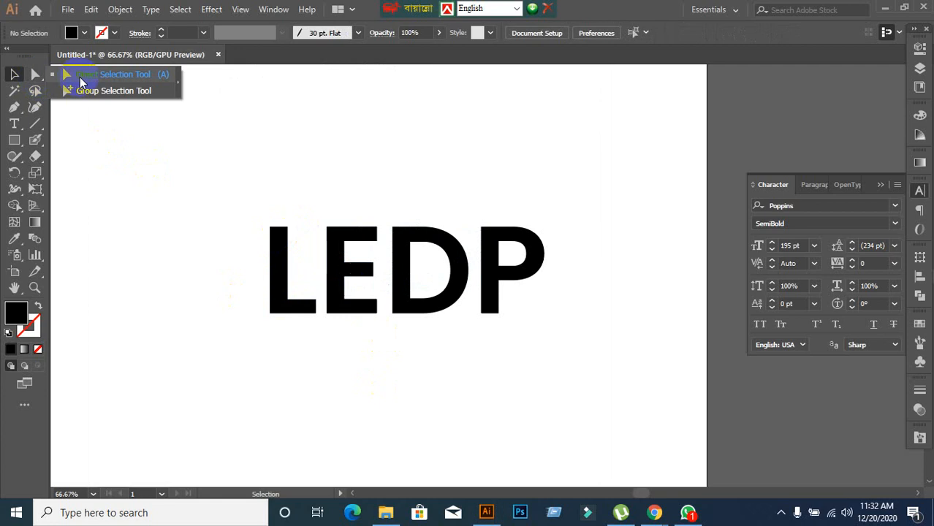
click(131, 76)
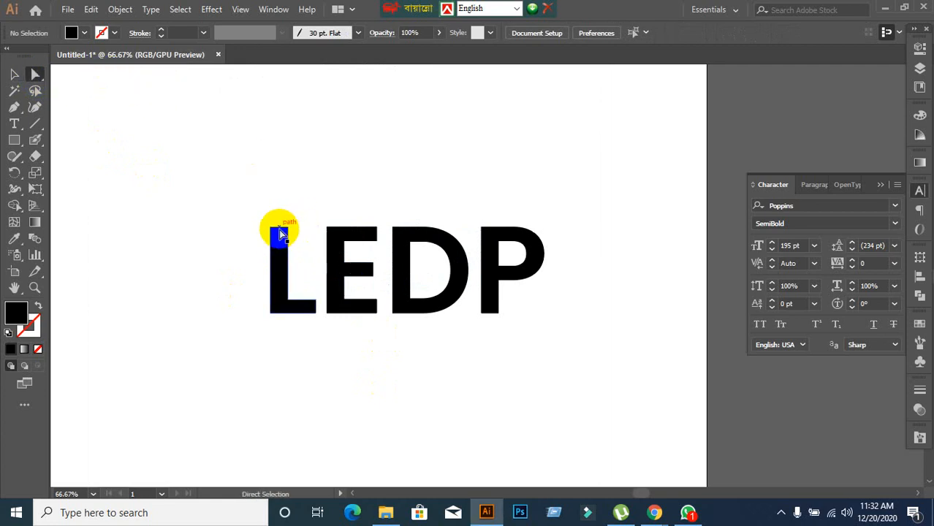
mouse_move(279, 225)
mouse_down()
mouse_move(288, 189)
mouse_move(278, 207)
mouse_up()
click(126, 183)
scroll(191, 215, down, 1)
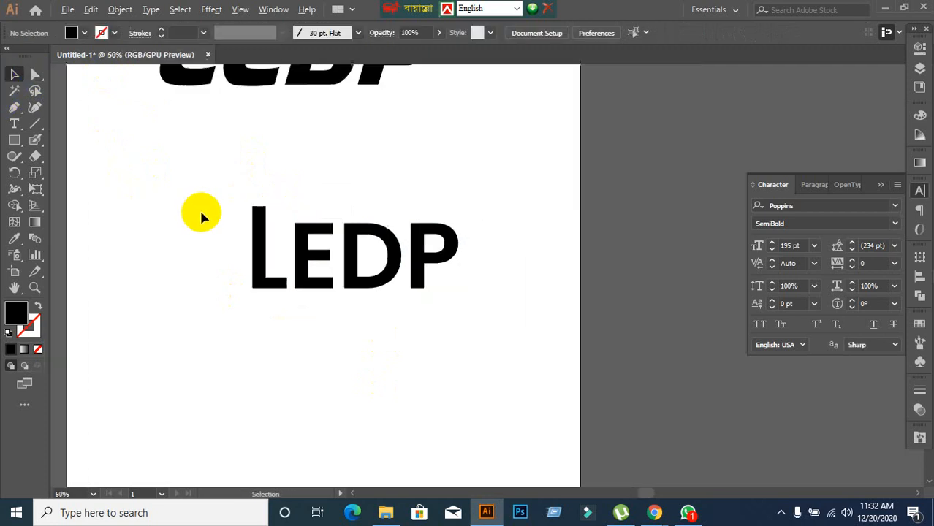
- Place a copy of the outlined LEDP lettering on the pasteboard to the right of the artboard
drag(285, 326, 295, 337)
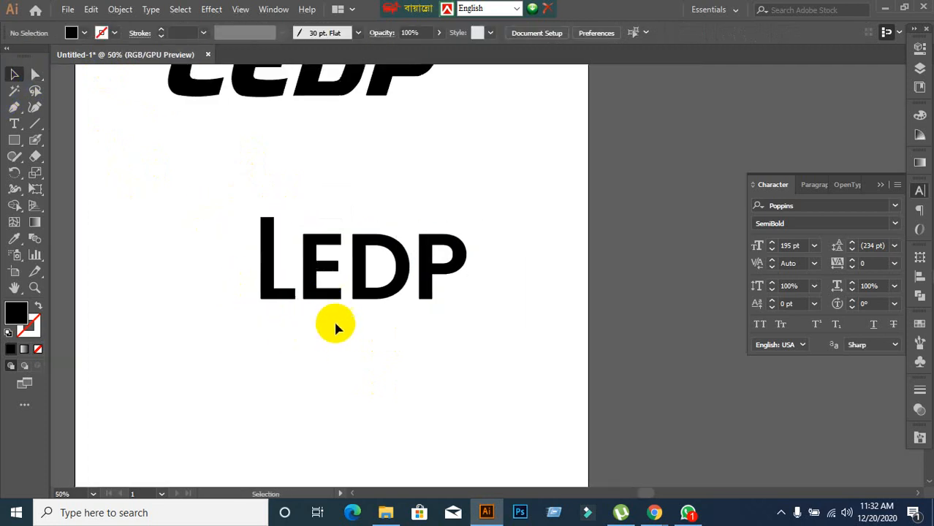
click(330, 291)
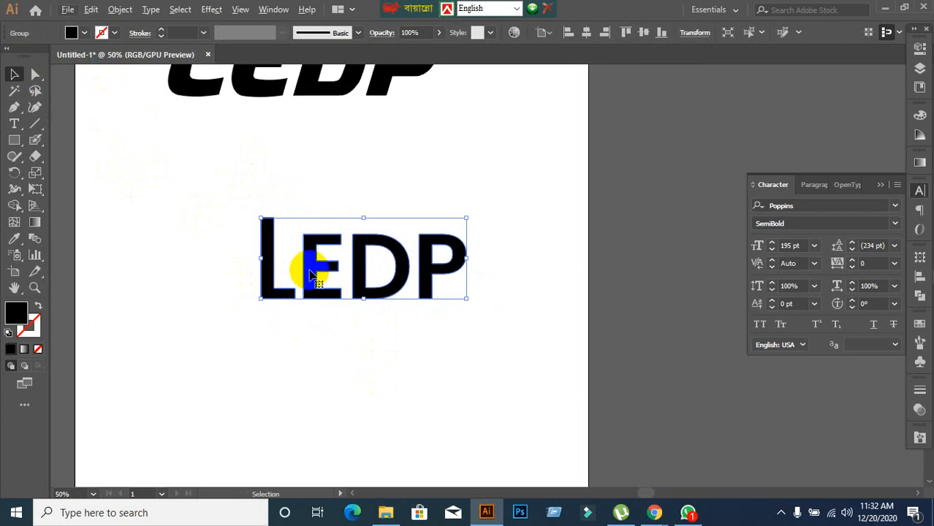
drag(309, 268, 679, 168)
click(542, 344)
drag(299, 324, 436, 231)
- Fill the upper Masque LEDP text with the red swatch
scroll(430, 229, up, 1)
click(342, 140)
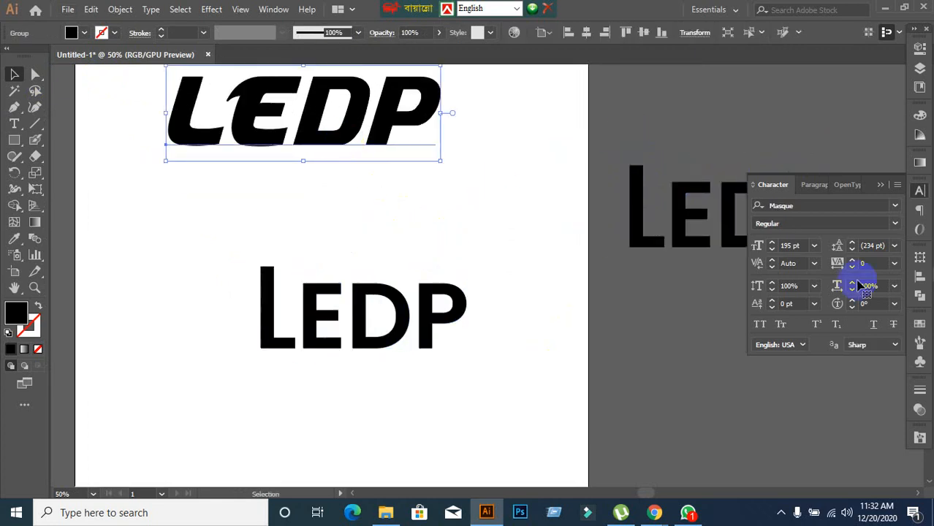
click(920, 324)
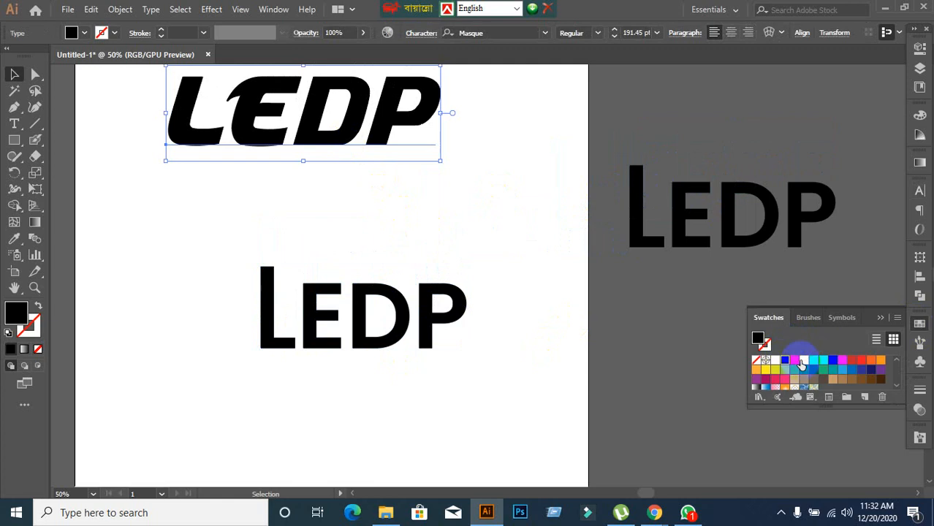
click(796, 361)
click(428, 210)
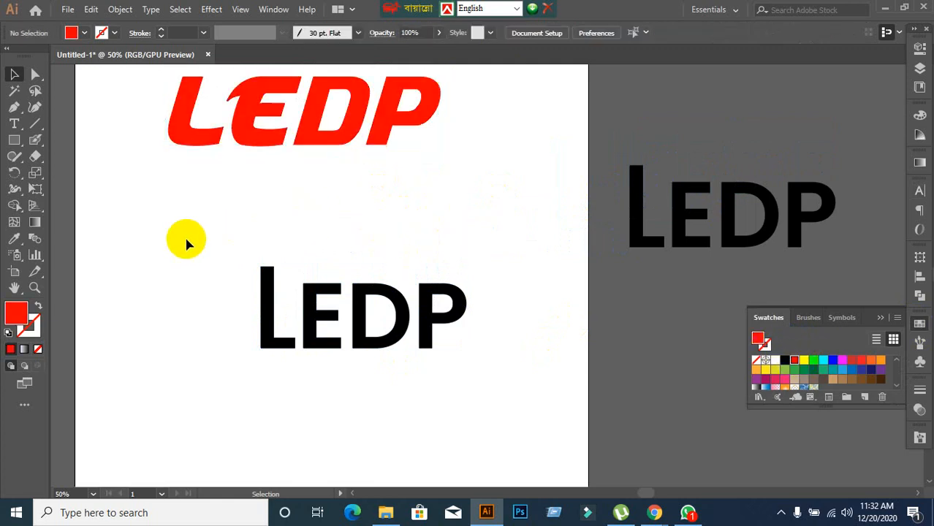
- Convert the red LEDP text to outlines
scroll(220, 197, up, 1)
click(291, 129)
right_click(299, 158)
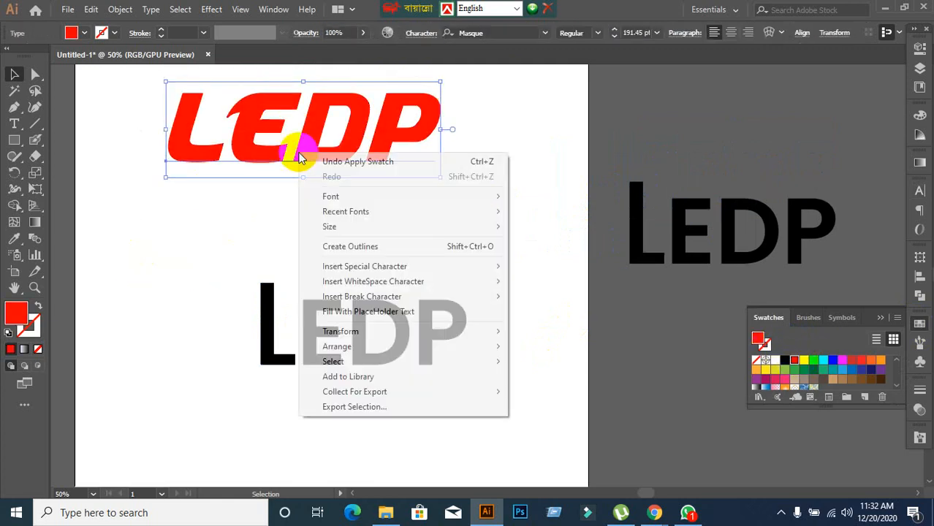
click(387, 250)
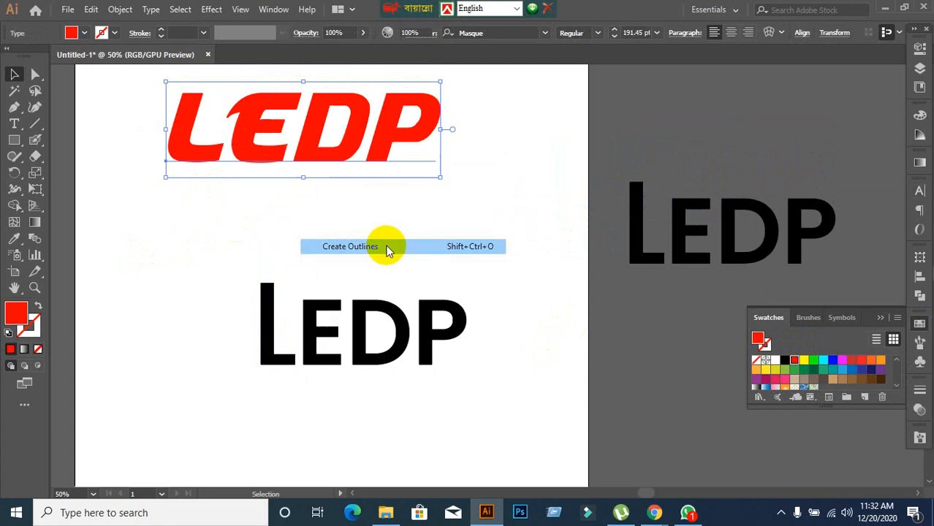
click(444, 242)
- Start a Warp effect in the Arc style with a live preview on the artboard's black LEDP lettering
scroll(442, 240, down, 2)
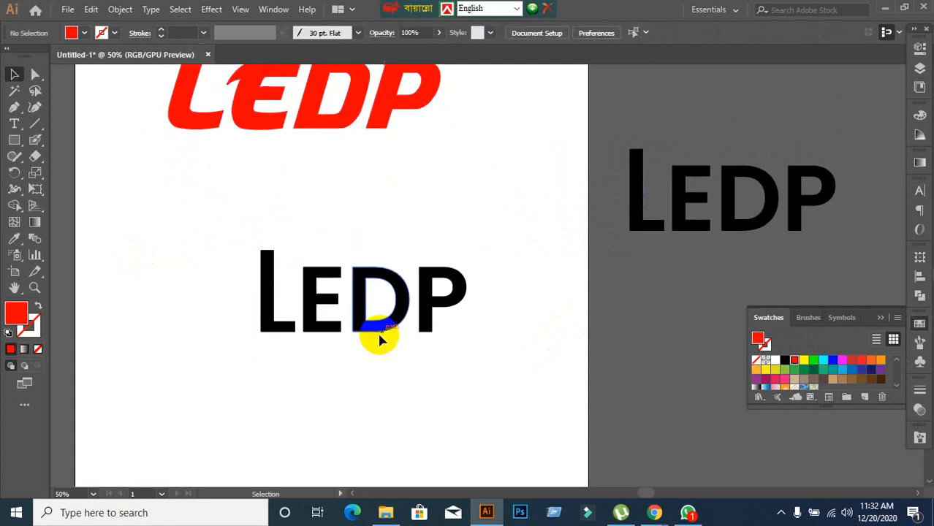
click(375, 335)
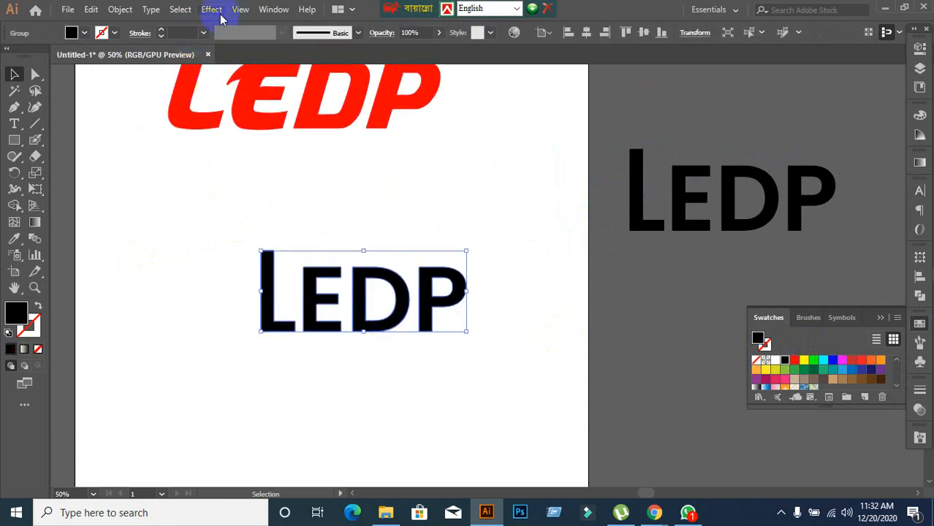
click(217, 13)
click(177, 282)
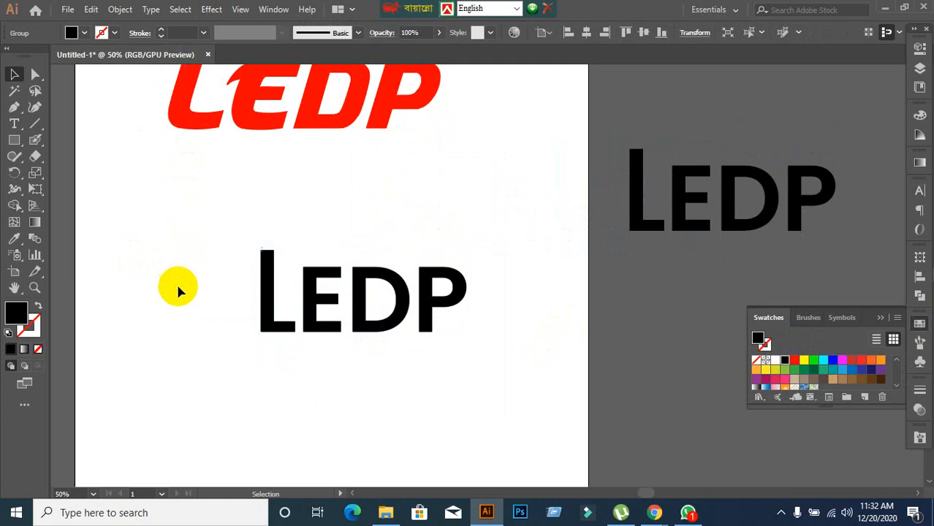
click(288, 321)
click(211, 10)
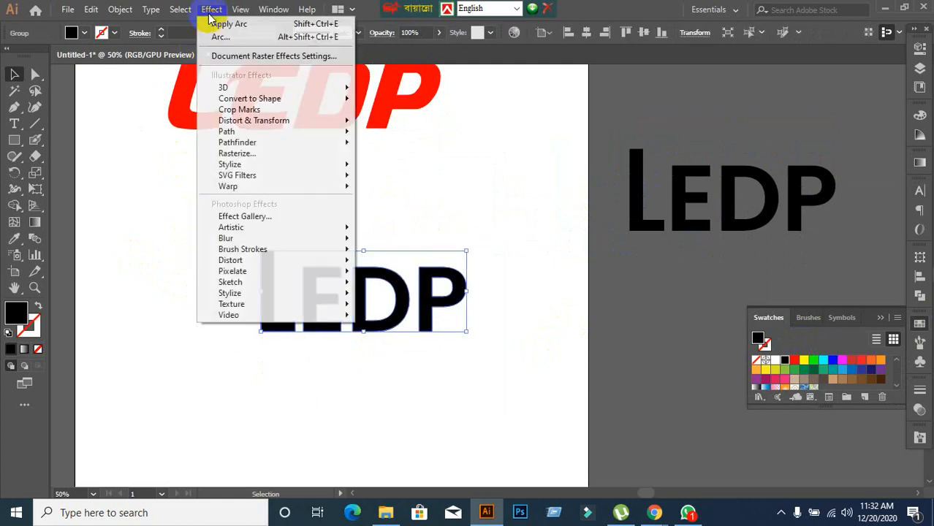
mouse_move(249, 192)
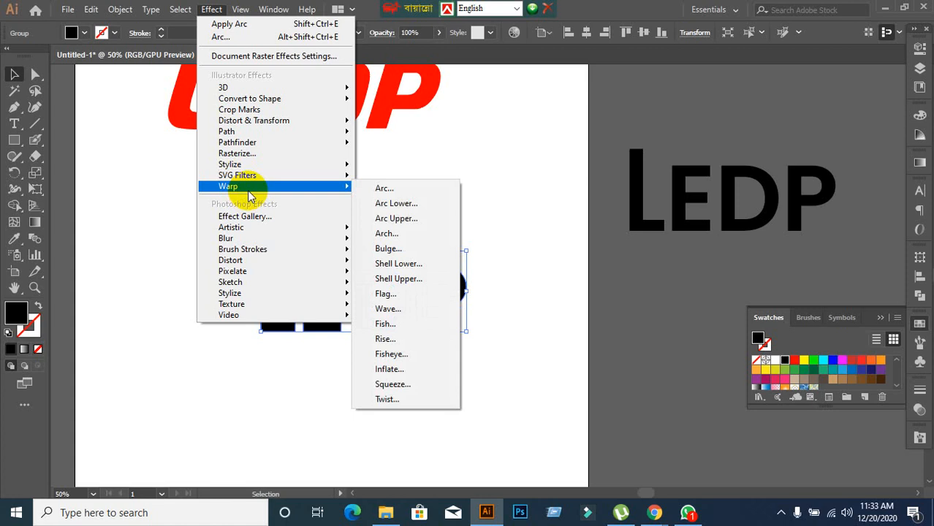
click(383, 189)
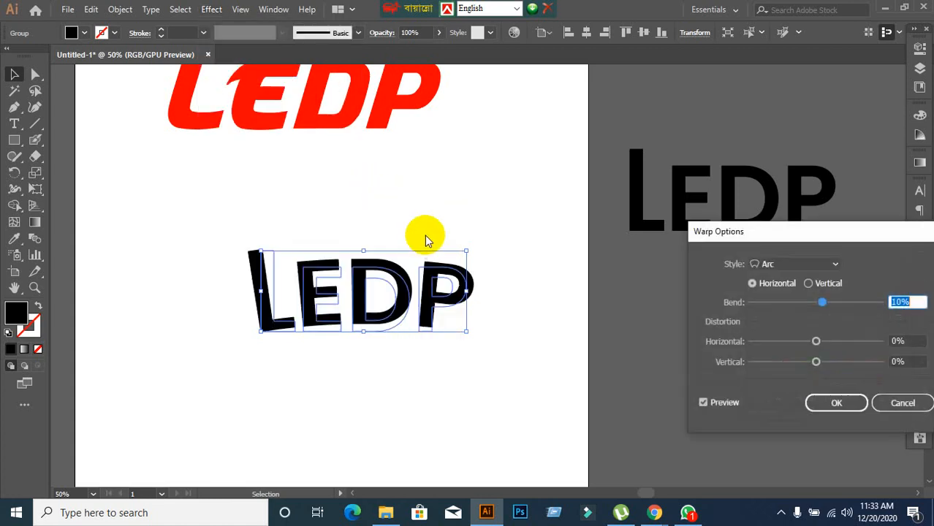
- Try the Arch and Rise warp styles on the artboard's black LEDP lettering
click(835, 267)
click(797, 79)
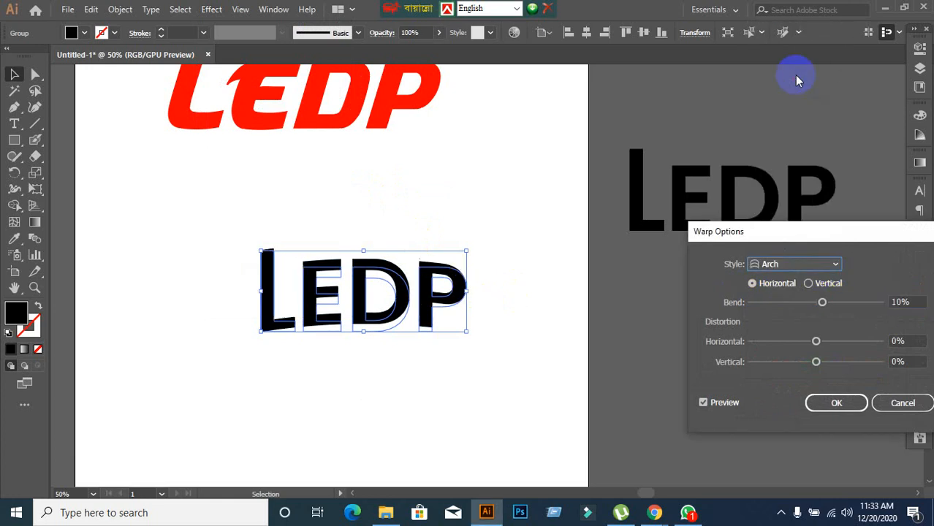
click(810, 266)
click(784, 188)
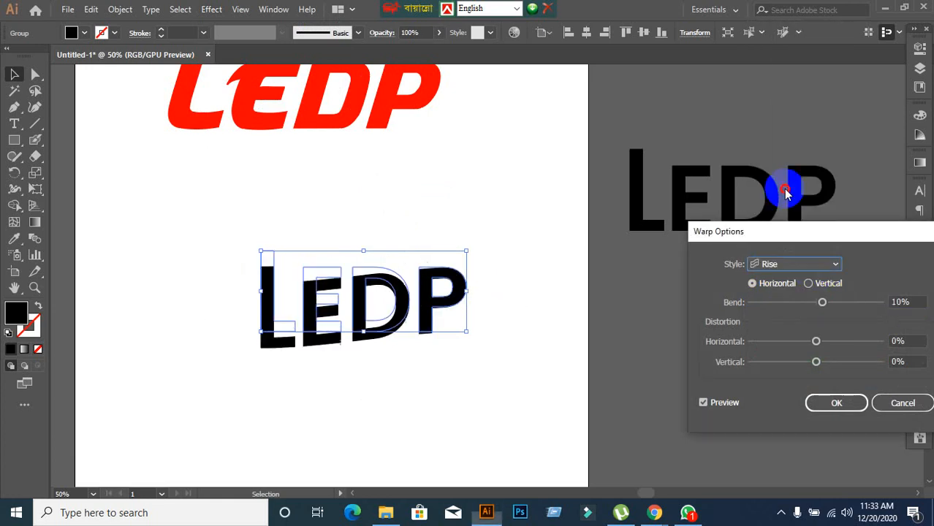
- Apply the Arc Lower warp style with a -25% horizontal bend to the artboard's black LEDP lettering
click(818, 265)
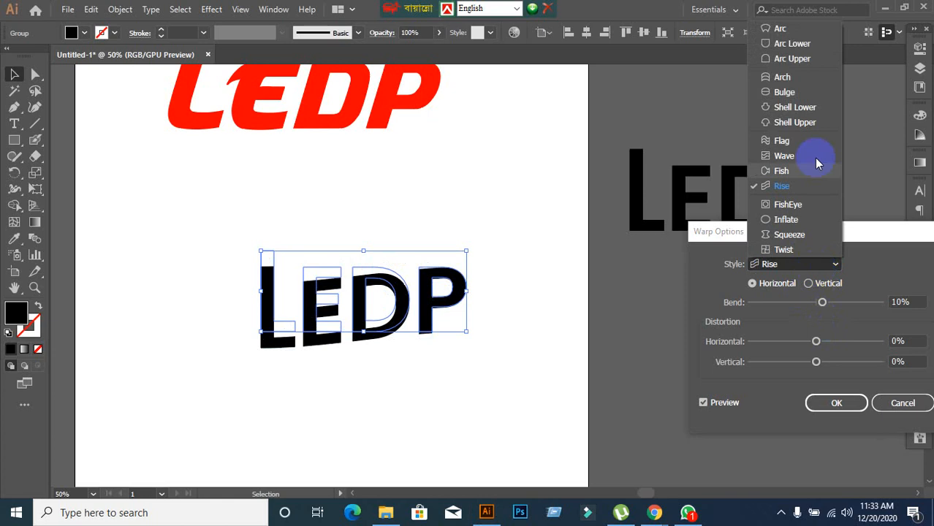
click(780, 47)
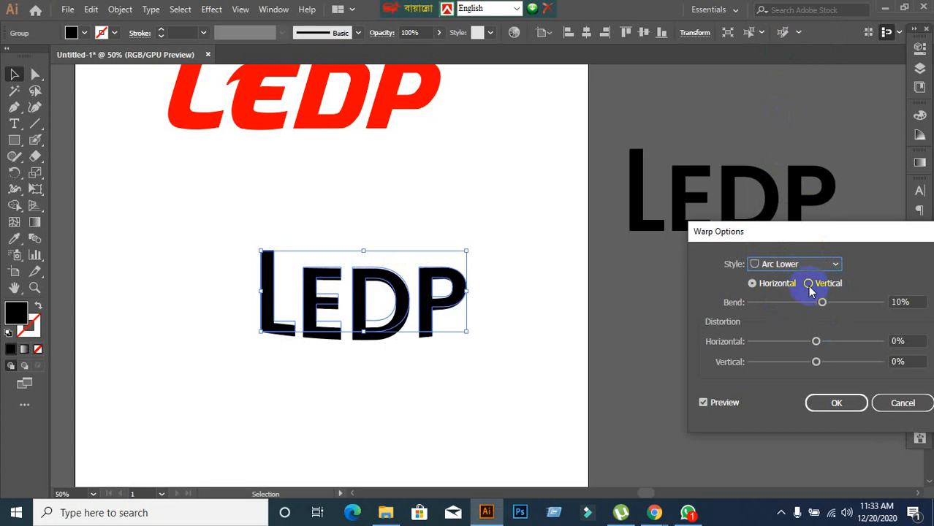
click(810, 267)
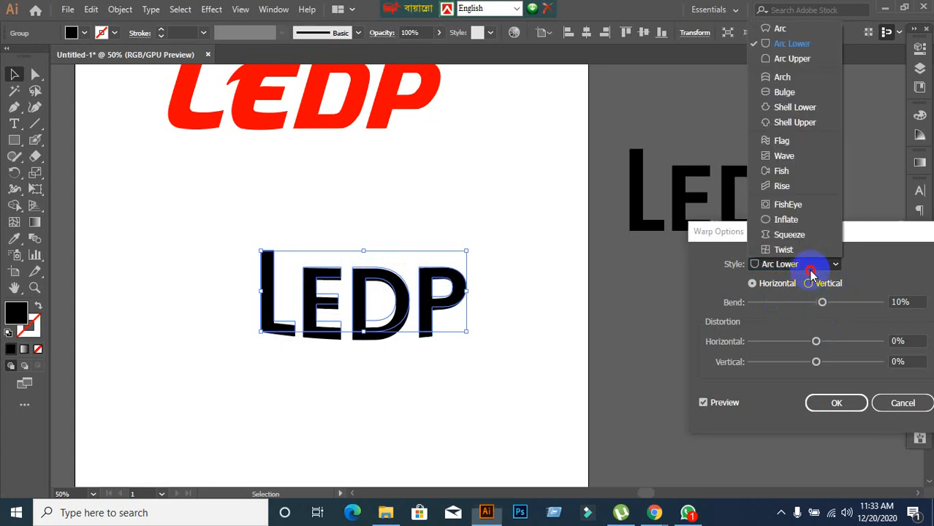
click(798, 43)
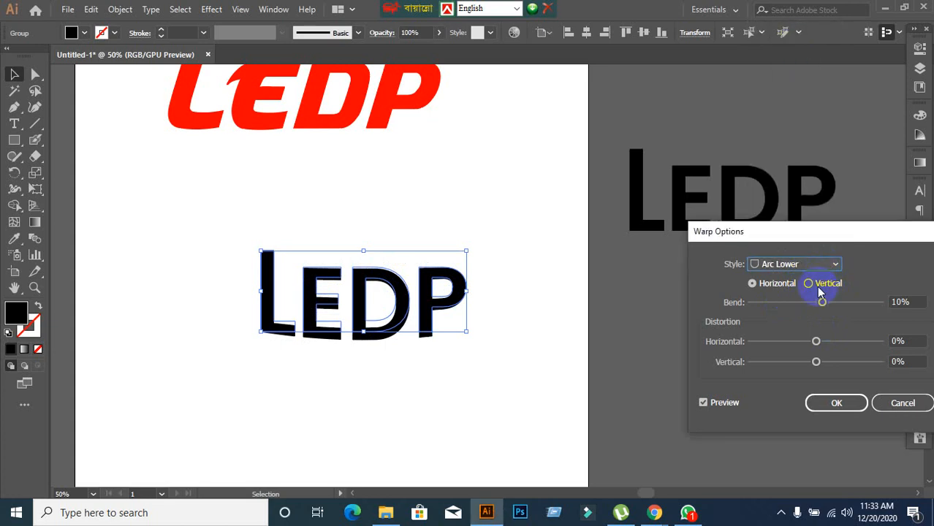
click(913, 303)
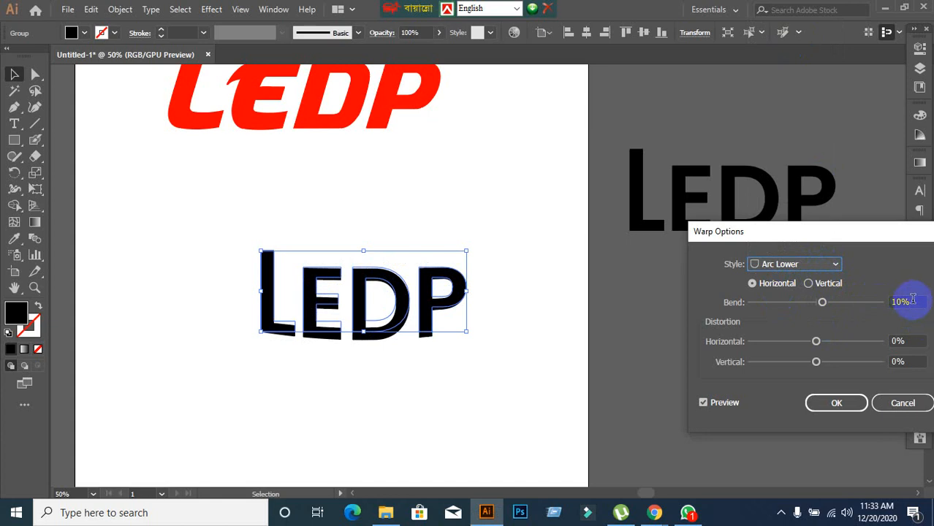
text(-1)
scroll(913, 302, down, 20)
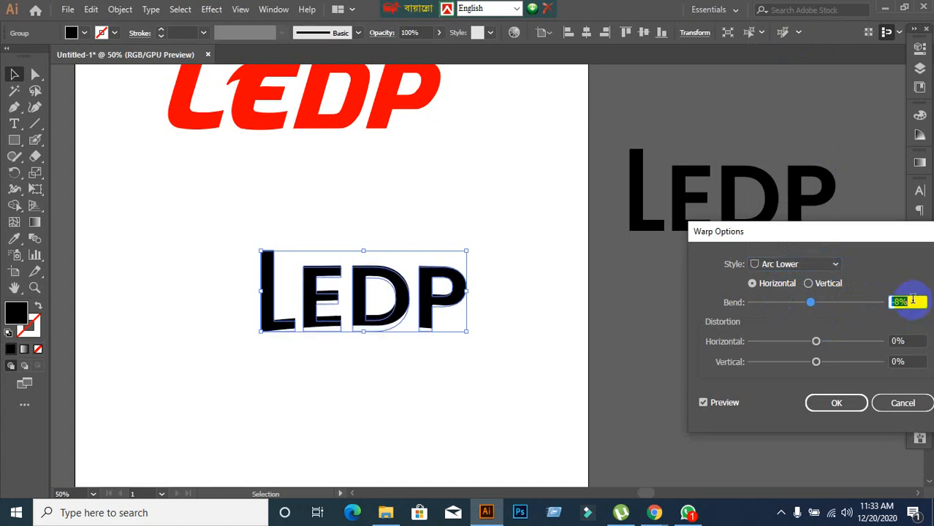
scroll(913, 300, down, 2)
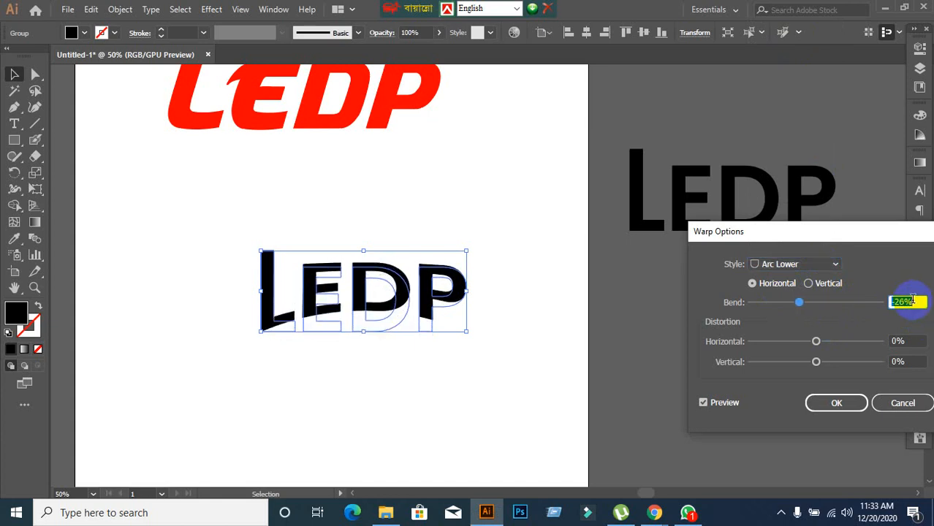
scroll(913, 300, up, 1)
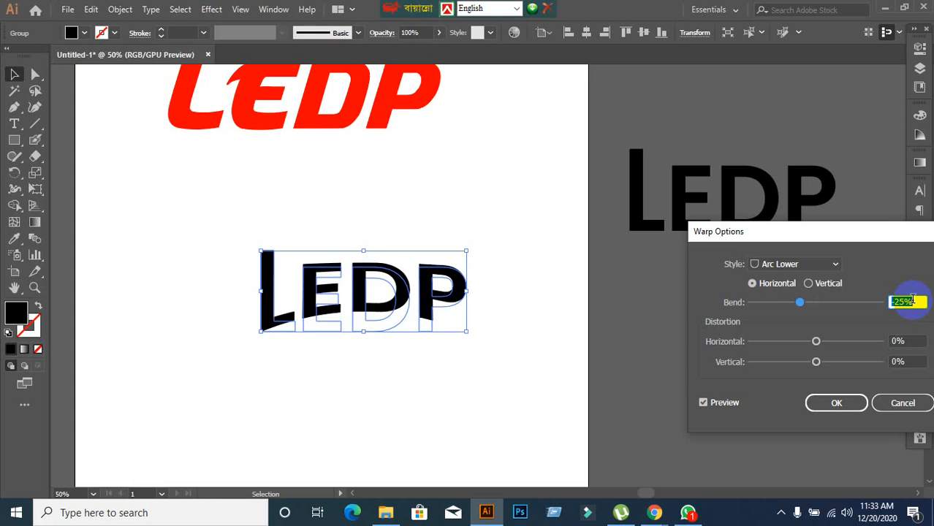
click(834, 413)
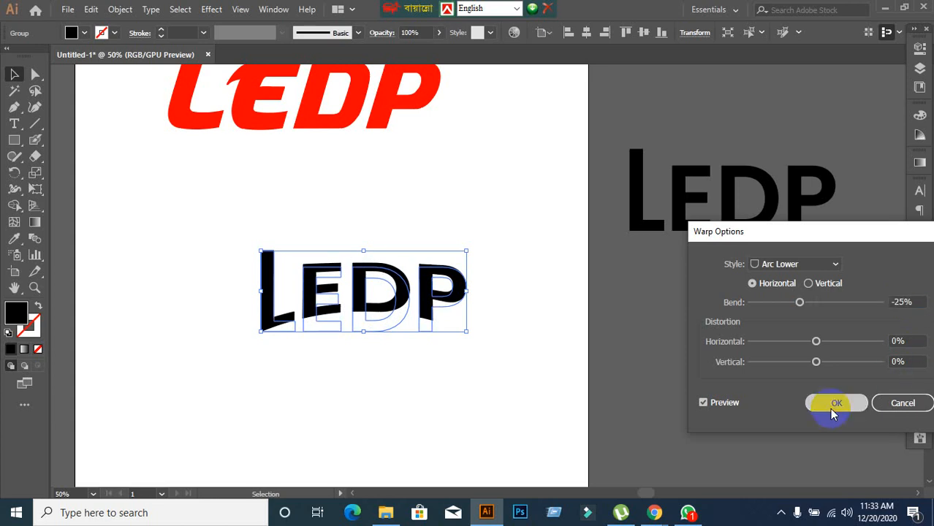
click(493, 407)
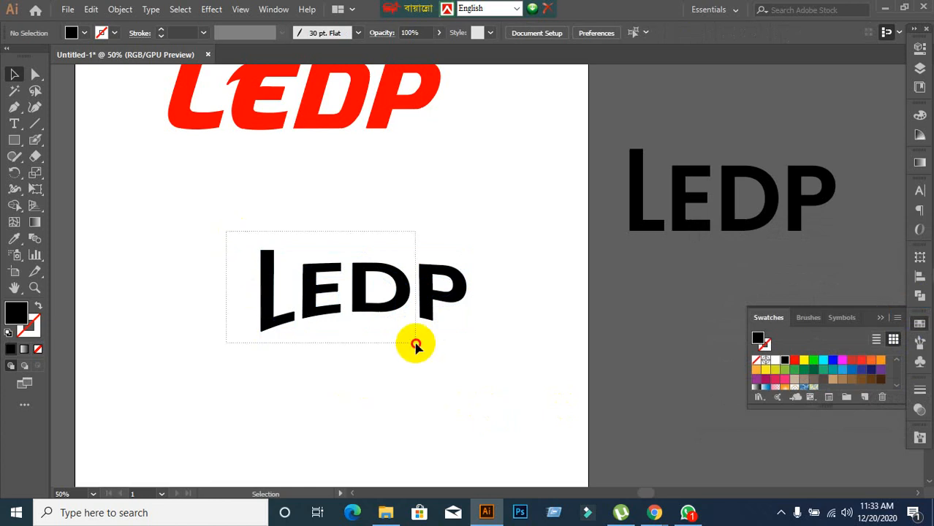
- Expand the appearance of the warped black LEDP lettering so the distortion becomes real outlines
click(355, 289)
click(381, 377)
click(365, 302)
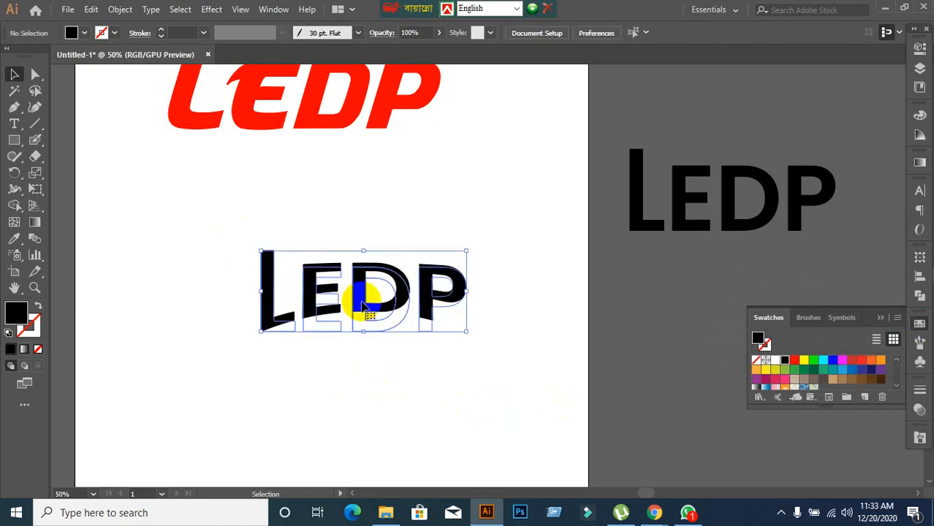
click(120, 10)
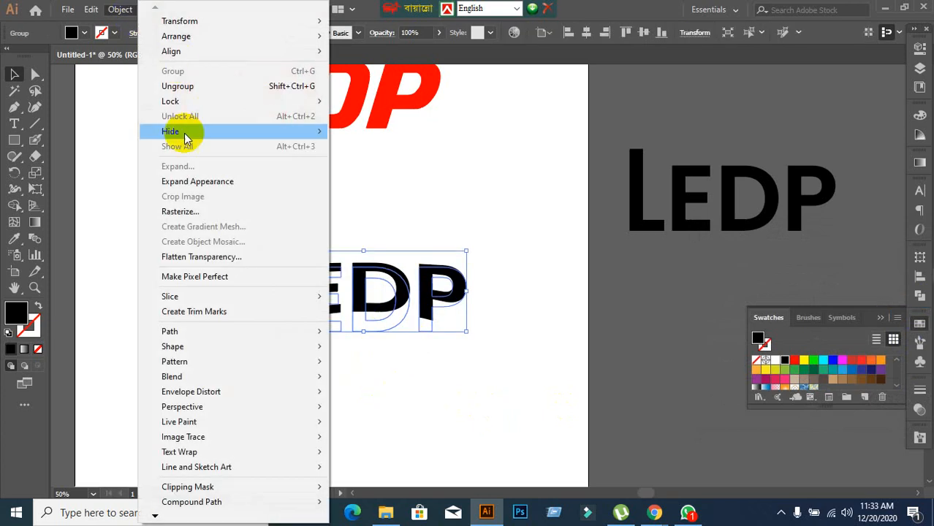
click(198, 181)
click(117, 10)
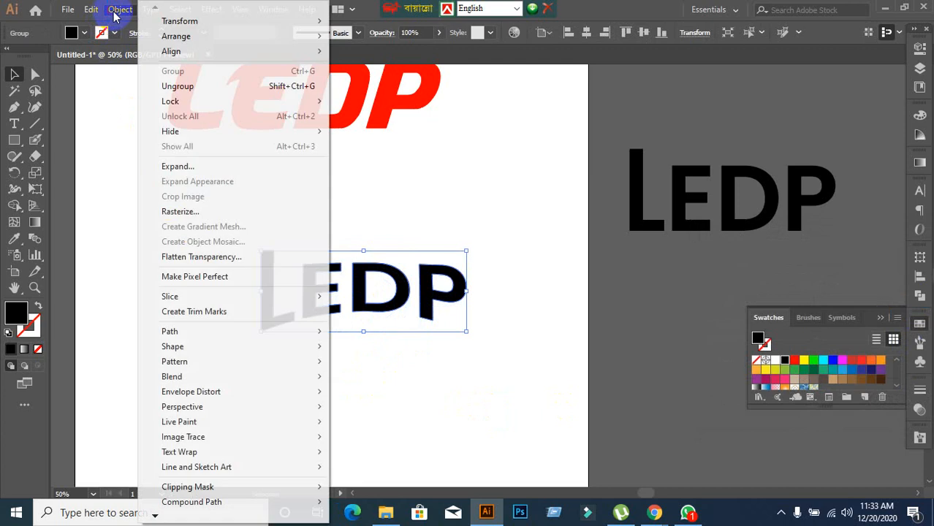
click(164, 167)
click(215, 226)
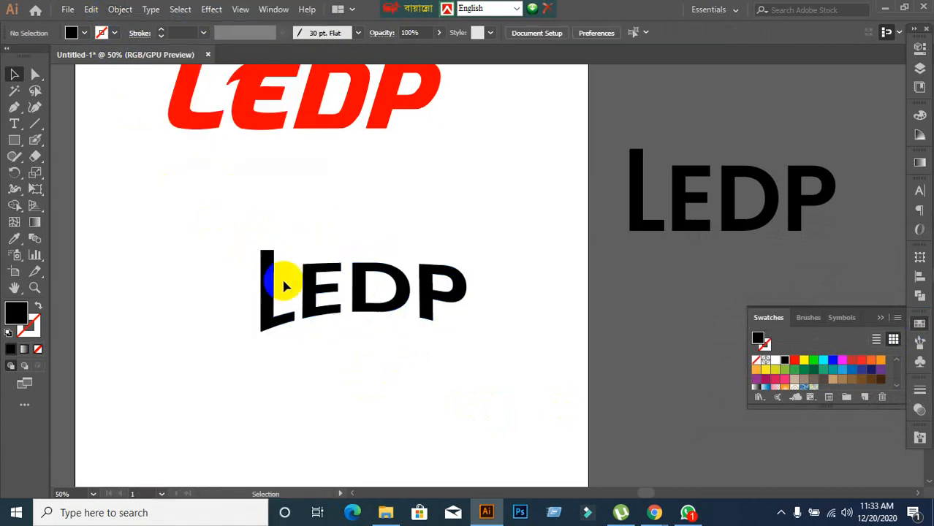
- Fill the warped LEDP lettering with the dark blue swatch
click(271, 281)
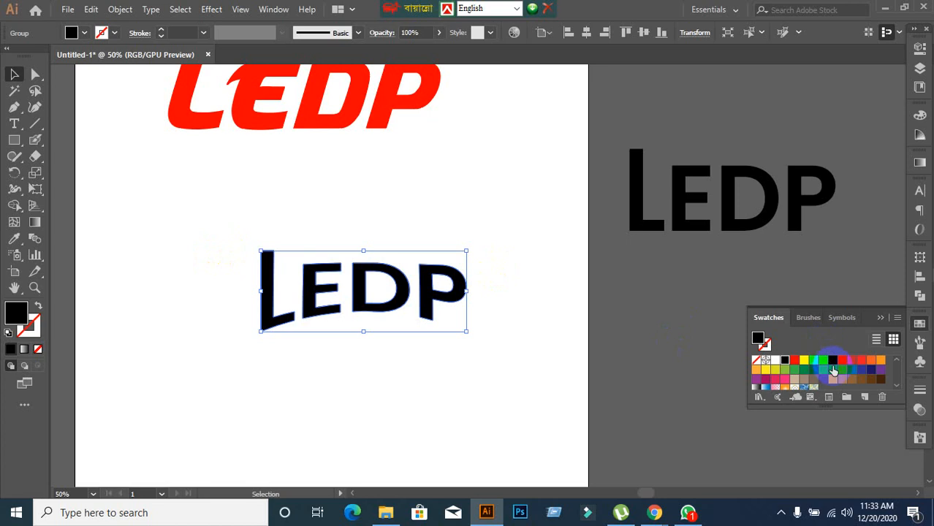
click(871, 371)
click(482, 348)
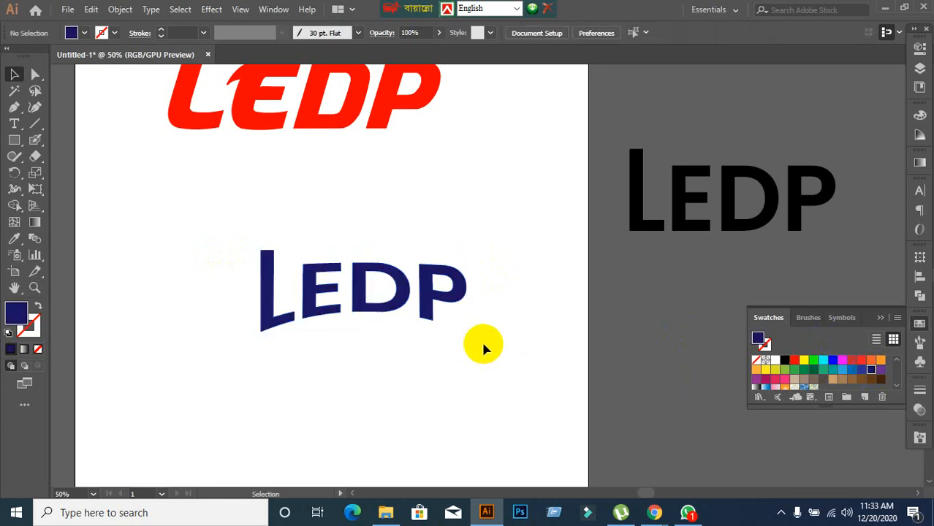
- Place a copy of the dark blue LEDP lettering on the pasteboard below the black copy
drag(385, 365, 422, 321)
click(392, 263)
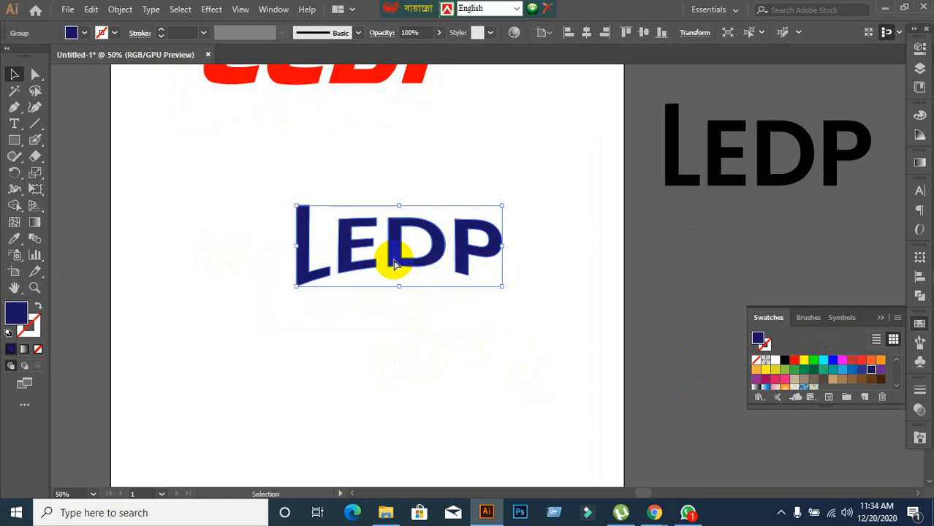
key(ctrl)
key(ctrl)
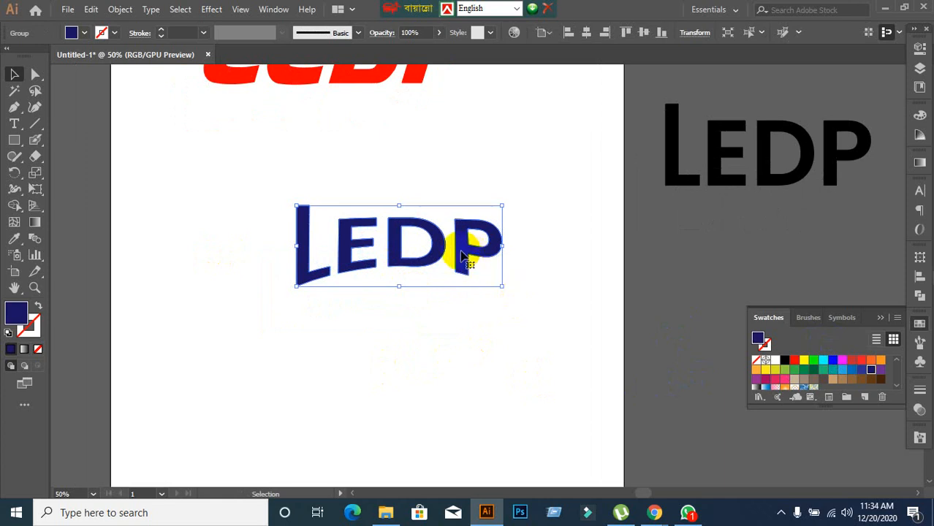
drag(462, 253, 874, 259)
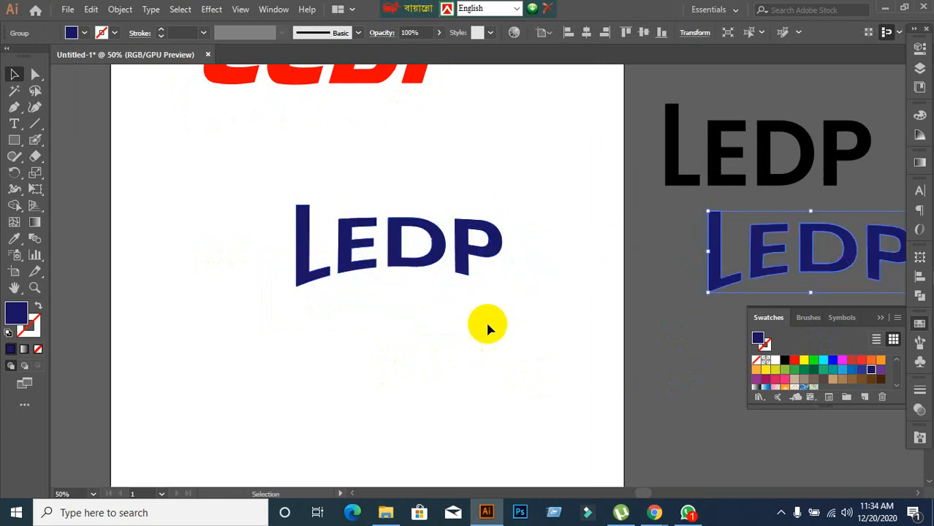
click(485, 320)
- Overlay a slightly smaller copy of the dark blue LEDP lettering on the artboard original, scaled about its centre
drag(464, 250, 494, 325)
key(ctrl+z)
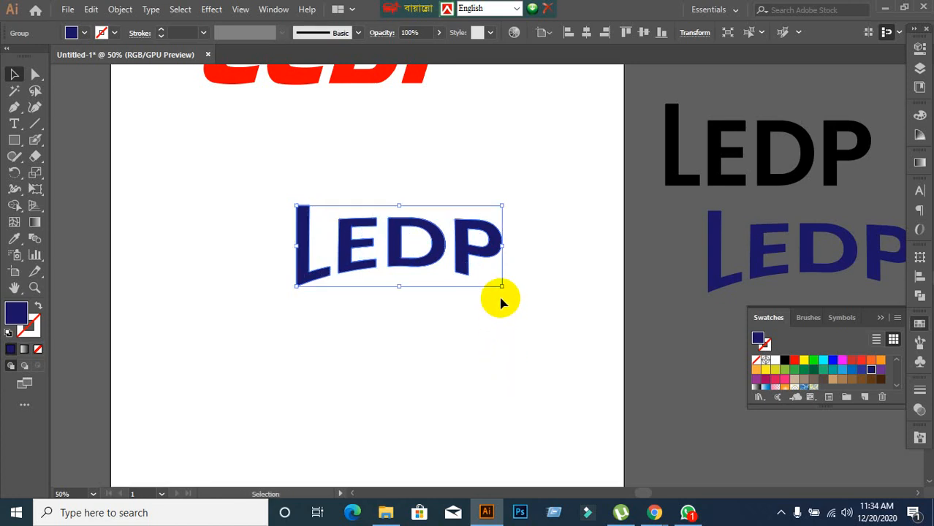
drag(503, 284, 493, 283)
click(478, 354)
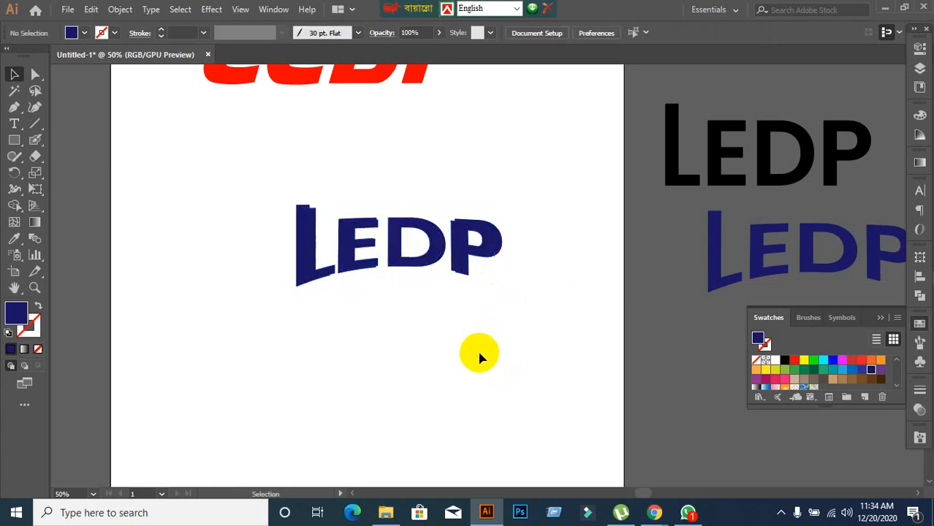
- Shrink the overlaid dark blue LEDP copy a little further about its centre
click(318, 270)
click(336, 334)
click(319, 253)
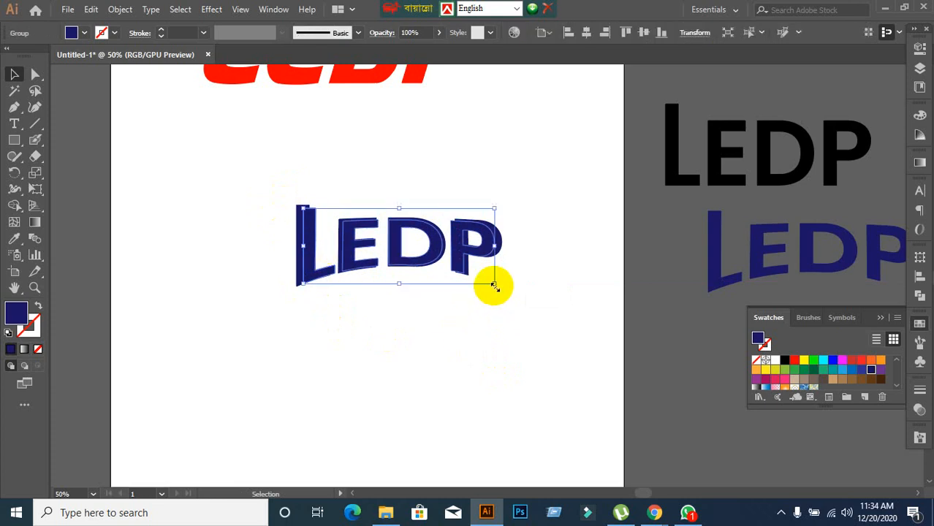
drag(494, 285, 490, 284)
click(499, 329)
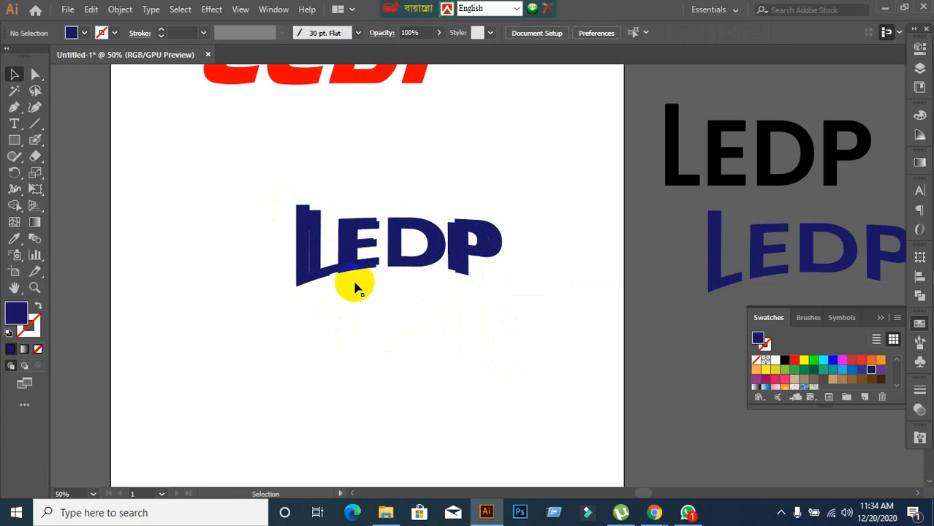
- Try a blend between the two overlaid dark blue LEDP letterings, and undo it
drag(265, 188, 600, 357)
click(120, 9)
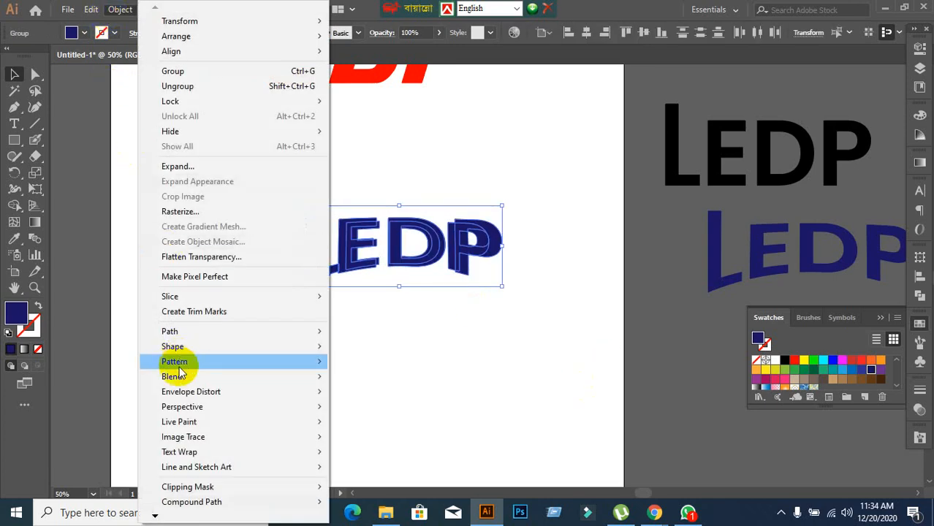
mouse_move(174, 377)
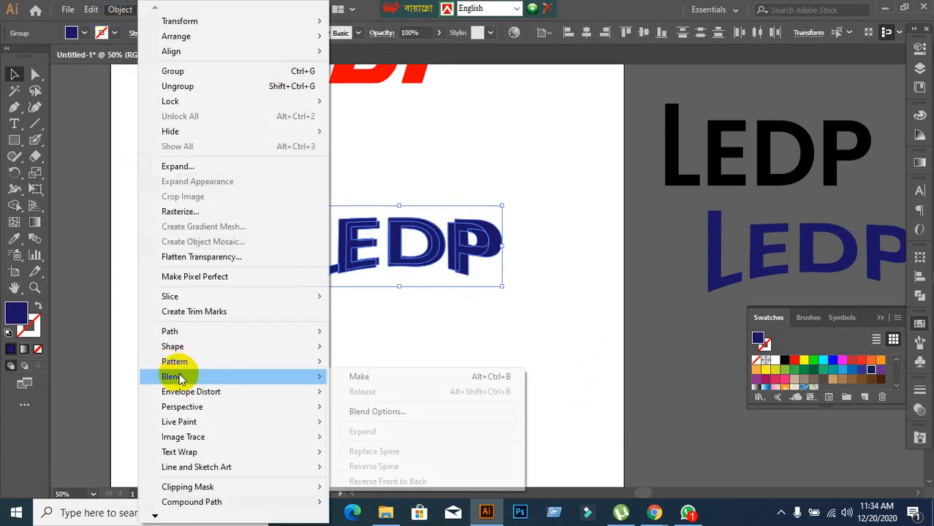
click(344, 376)
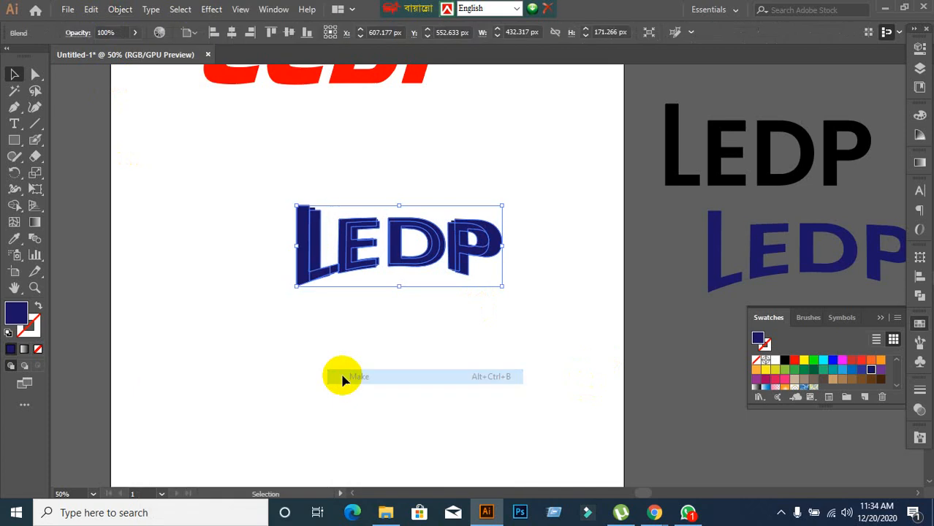
click(120, 9)
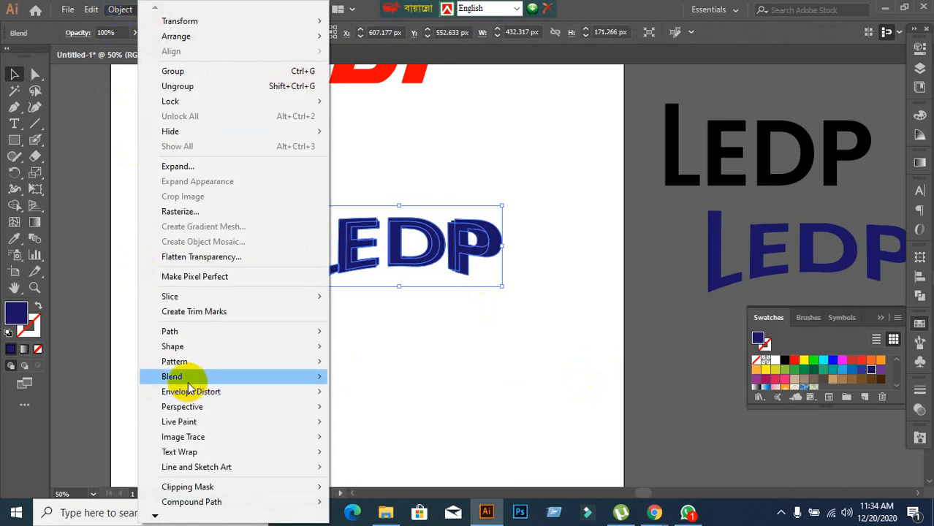
mouse_move(245, 376)
click(558, 348)
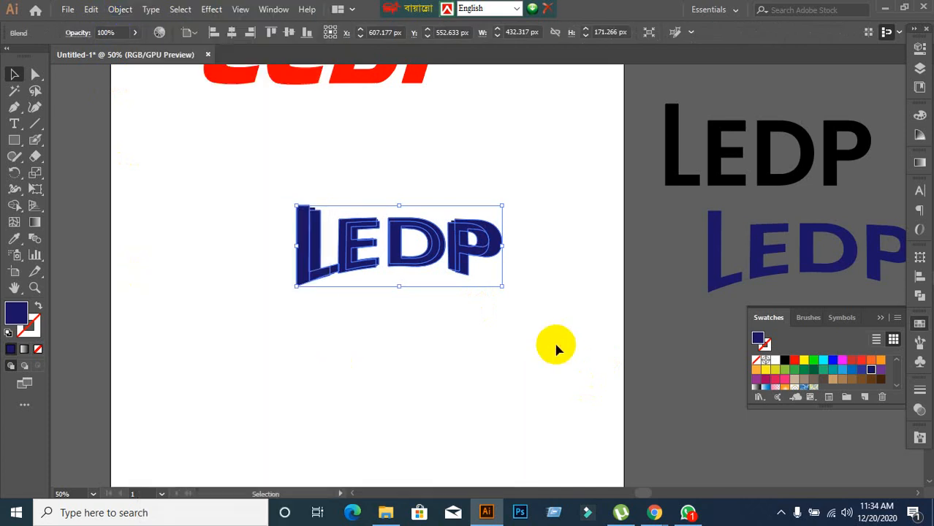
key(ctrl+shift+a)
- Make a blend from the original dark blue LEDP lettering and its smaller overlaid copy
drag(238, 180, 497, 329)
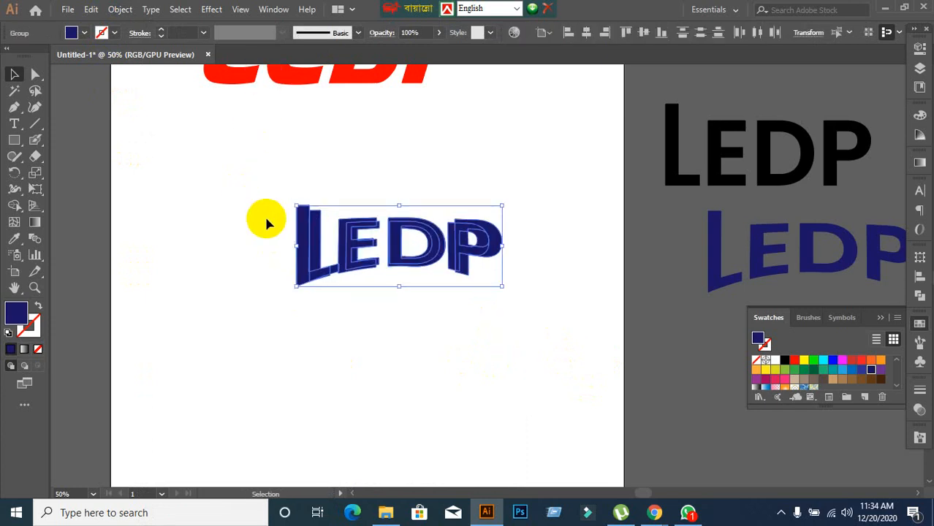
click(120, 10)
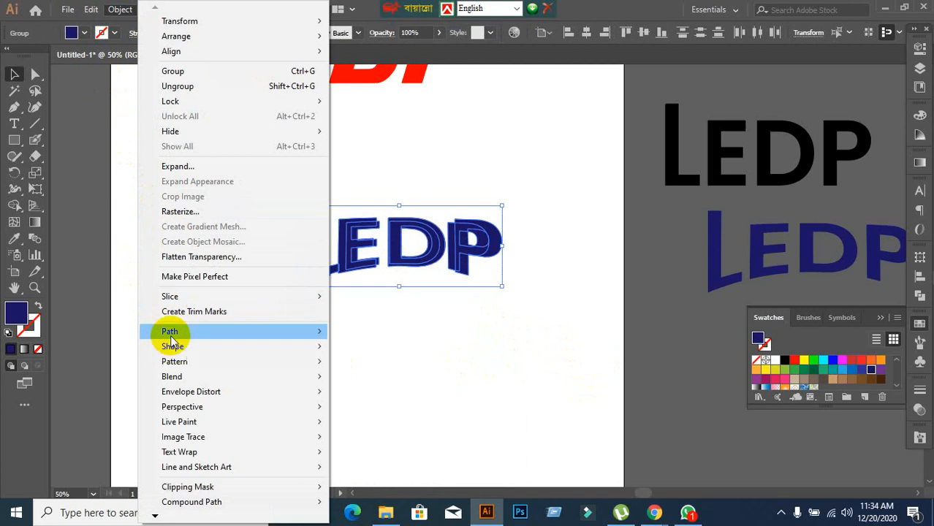
mouse_move(191, 377)
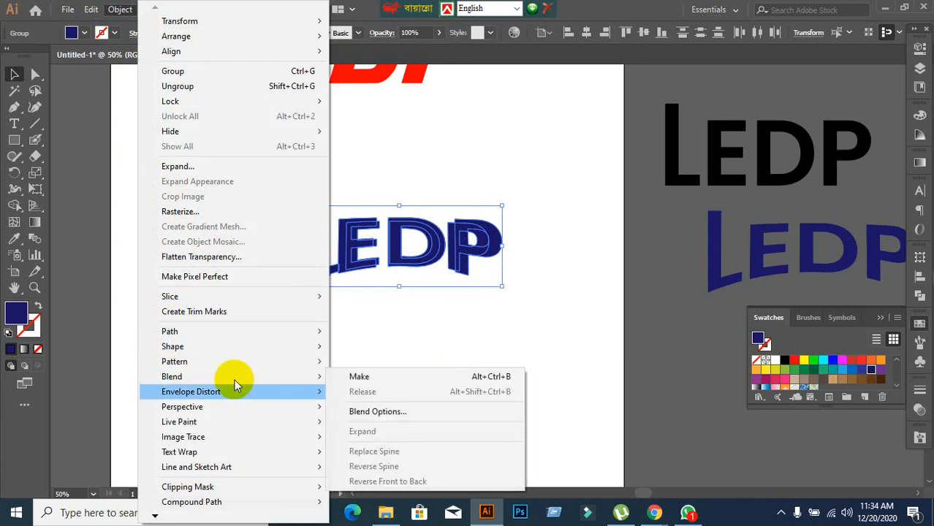
click(382, 375)
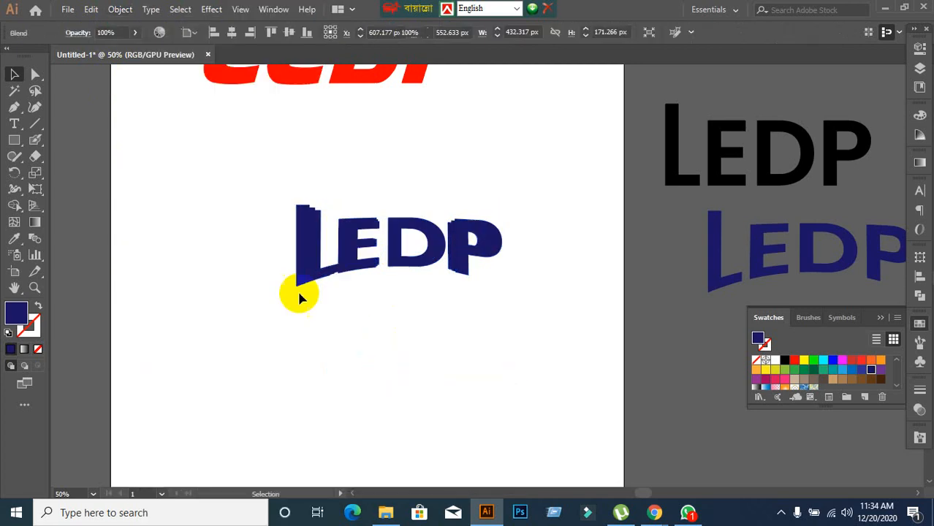
- Set the spacing of the dark blue LEDP blend to Specified Steps with preview on, raising the step count slightly
drag(268, 218, 294, 242)
click(120, 9)
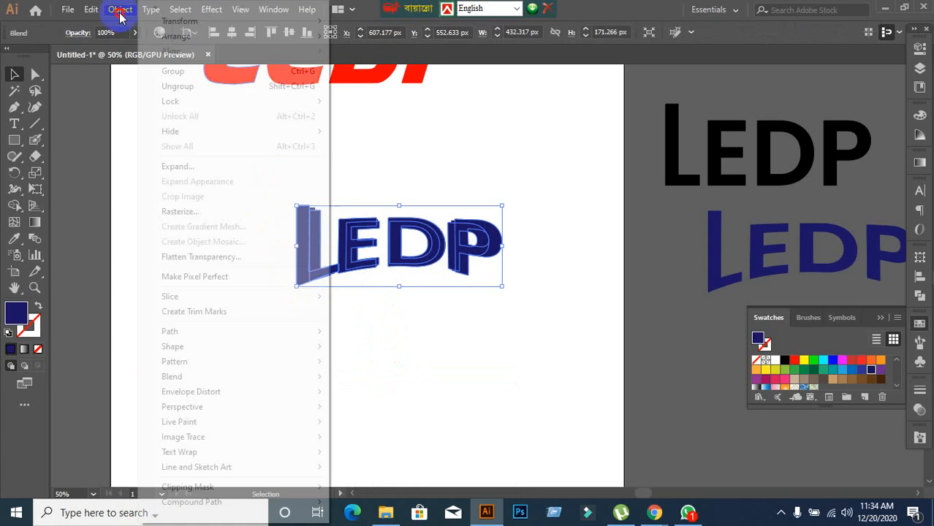
mouse_move(184, 379)
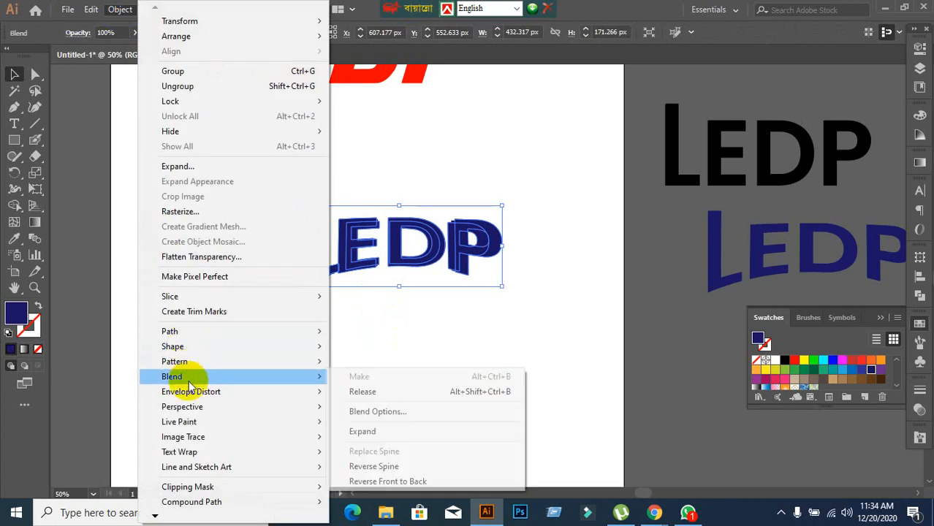
click(380, 411)
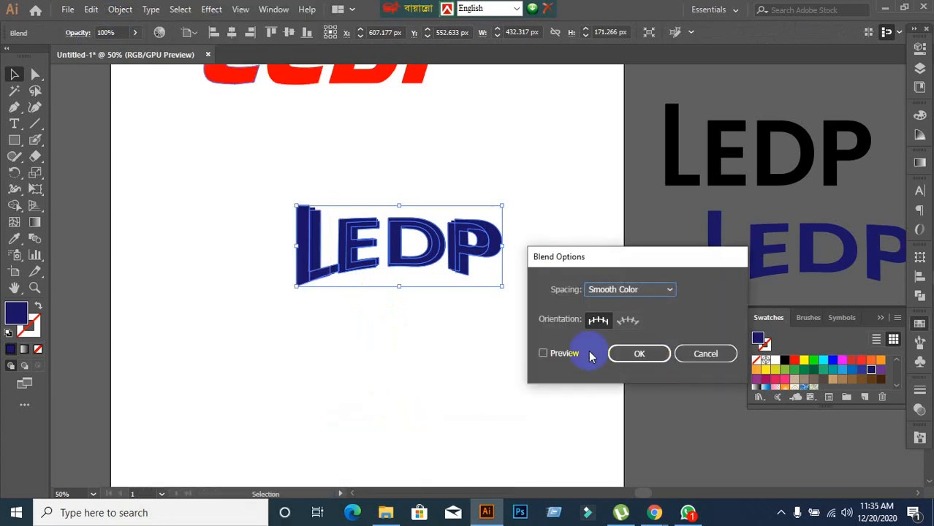
click(543, 353)
click(669, 292)
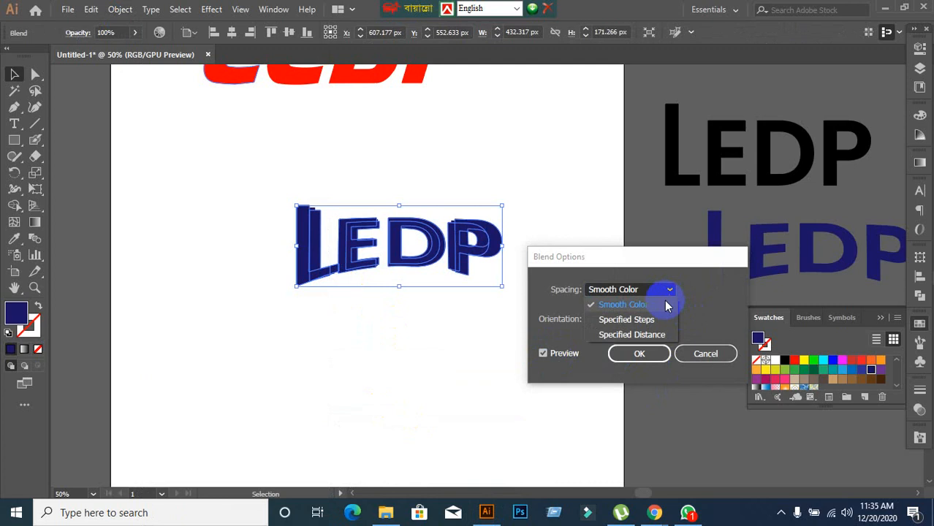
click(643, 320)
click(724, 292)
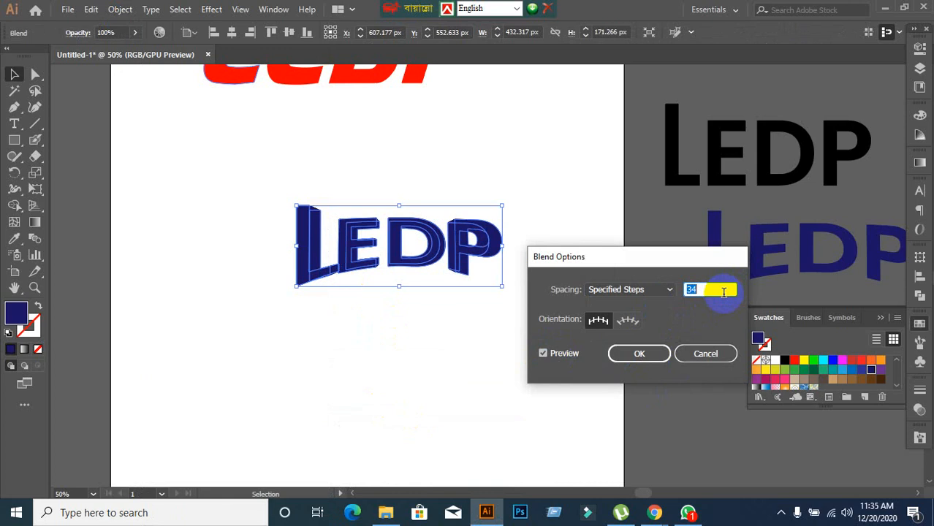
key(Up)
key(Up)
click(643, 354)
click(484, 370)
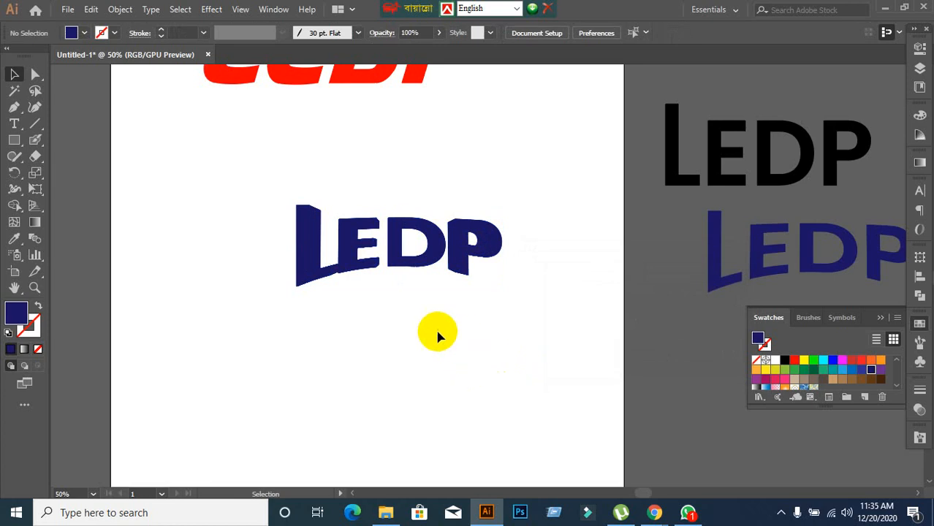
- Try moving the front dark blue LEDP lettering off the blend, and undo the move
click(301, 257)
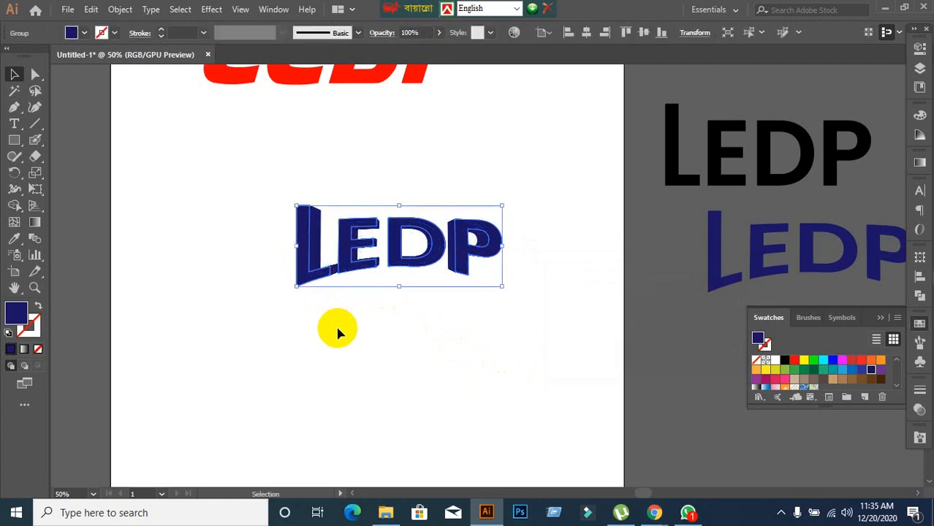
click(290, 293)
drag(304, 268, 224, 315)
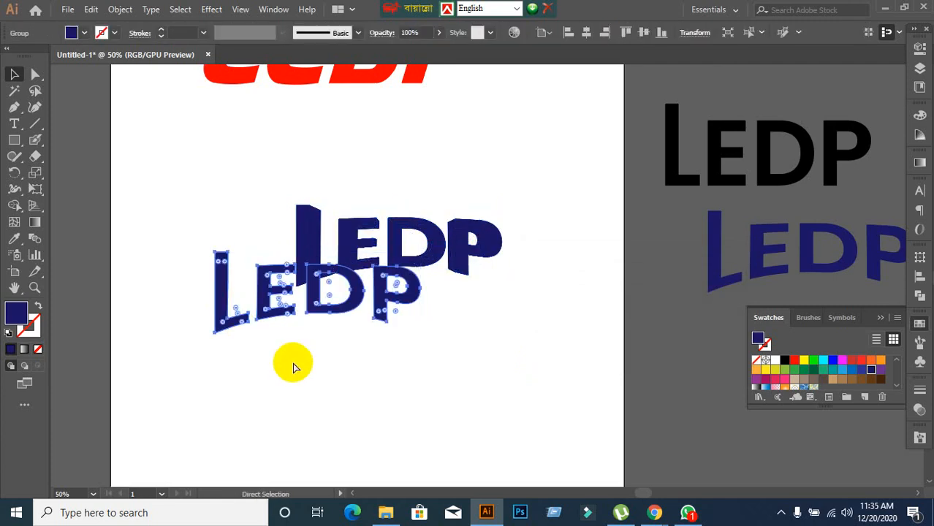
key(ctrl+z)
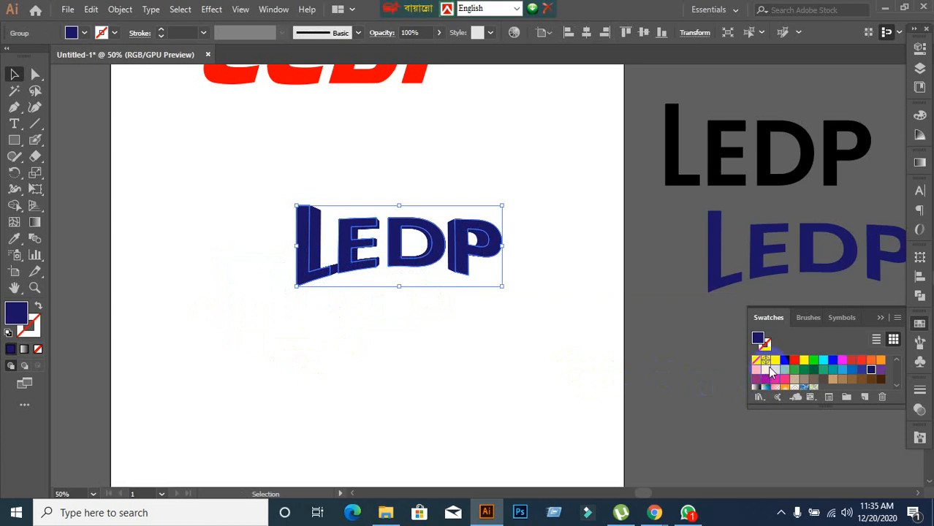
- Fill the front LEDP lettering with white
click(775, 360)
click(491, 360)
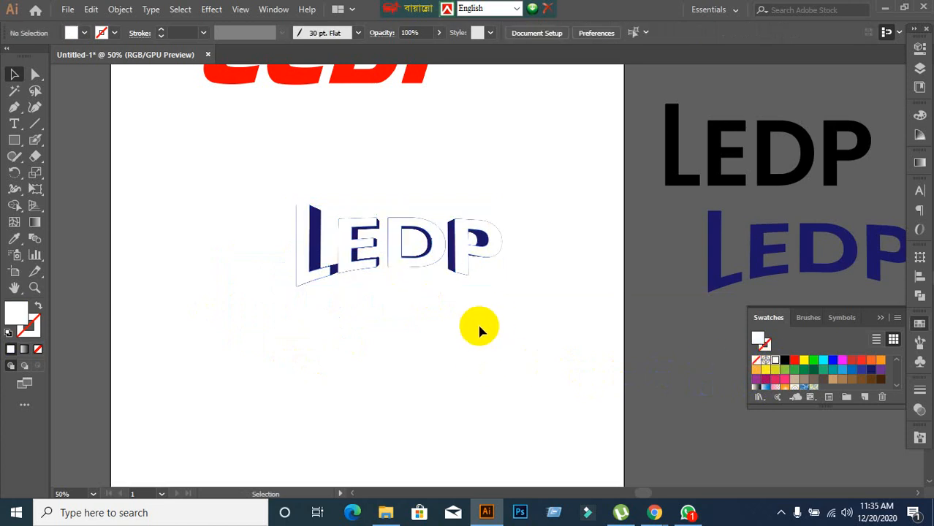
scroll(479, 331, up, 3)
scroll(410, 264, down, 2)
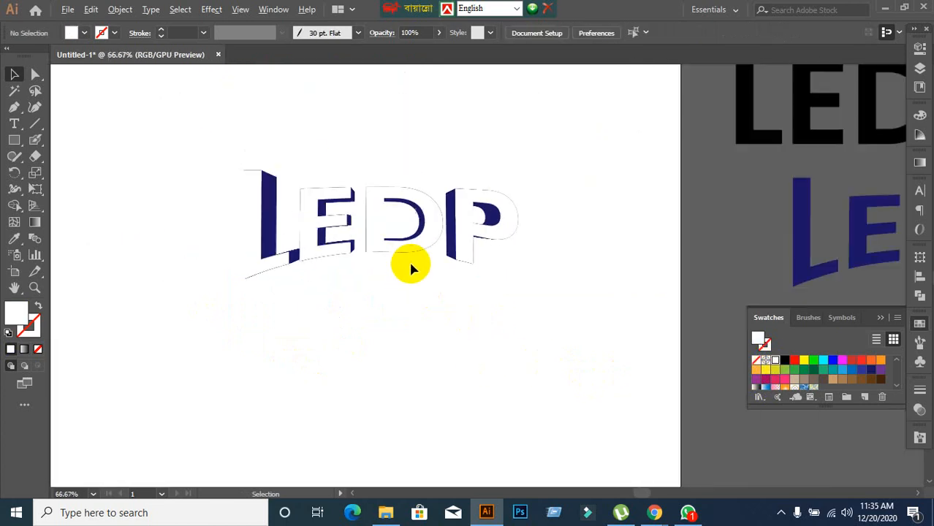
- Move the white LEDP lettering together with its blend off the artboard, below the dark blue LEDP copy
click(255, 237)
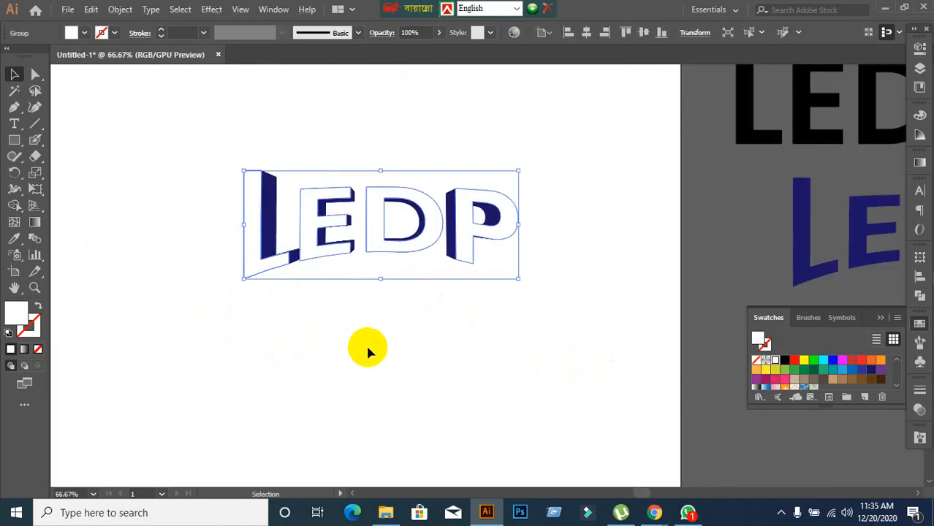
scroll(367, 349, down, 2)
drag(422, 386, 375, 273)
drag(234, 162, 390, 231)
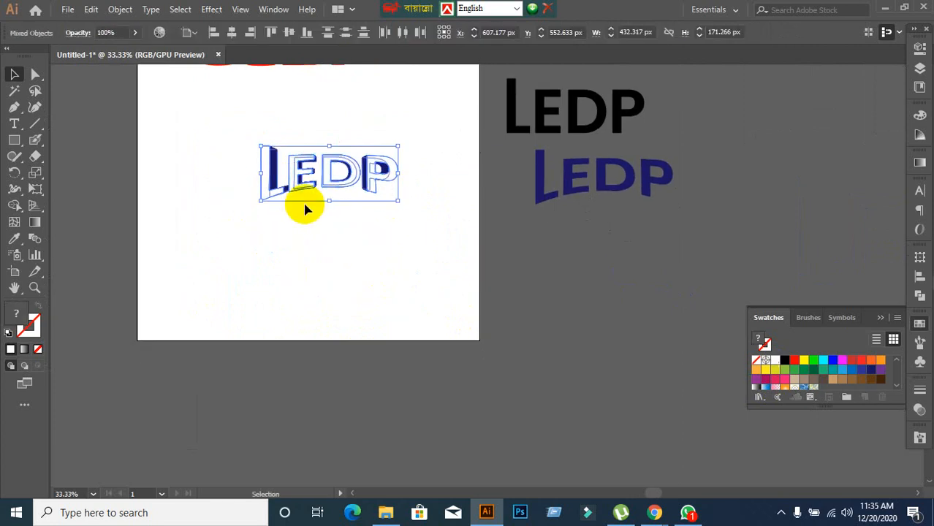
drag(301, 189, 581, 309)
click(425, 342)
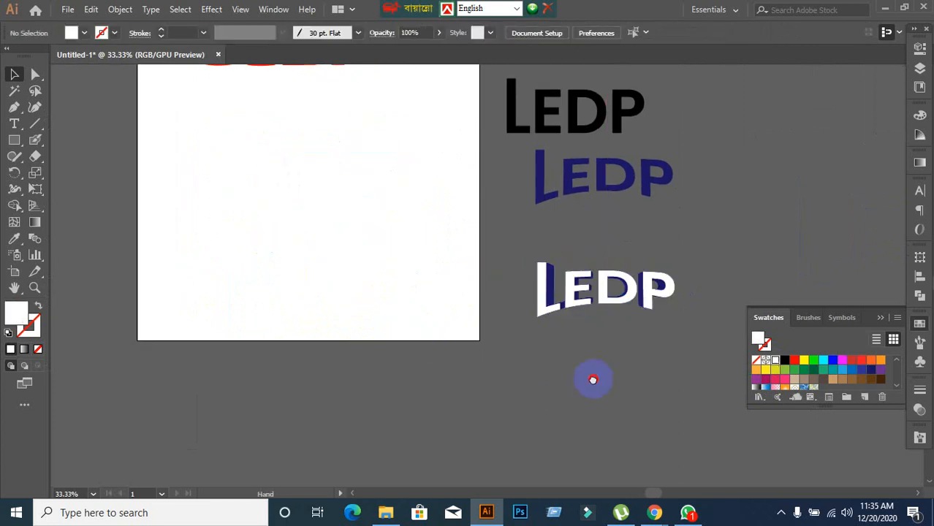
drag(602, 385, 382, 363)
scroll(394, 288, up, 2)
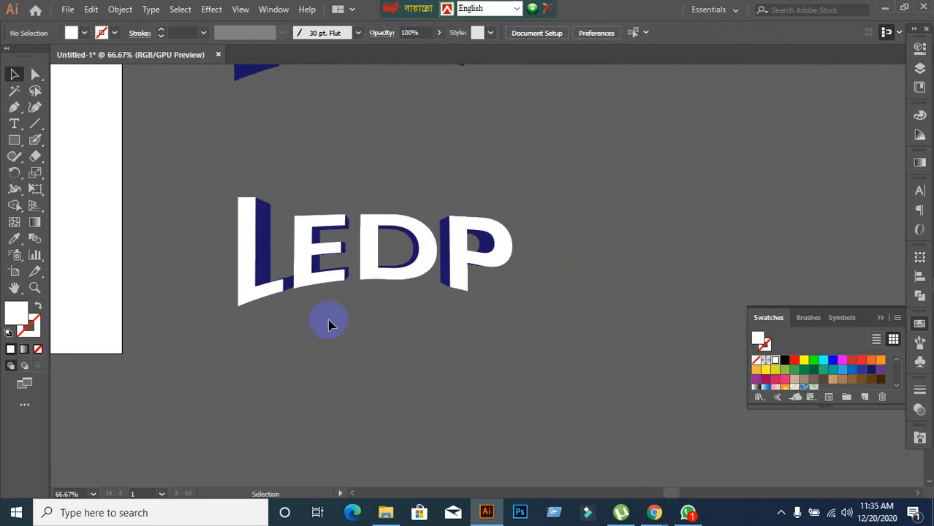
- Try moving the white LEDP lettering down off its dark blue blend, and undo the move
click(265, 297)
click(265, 284)
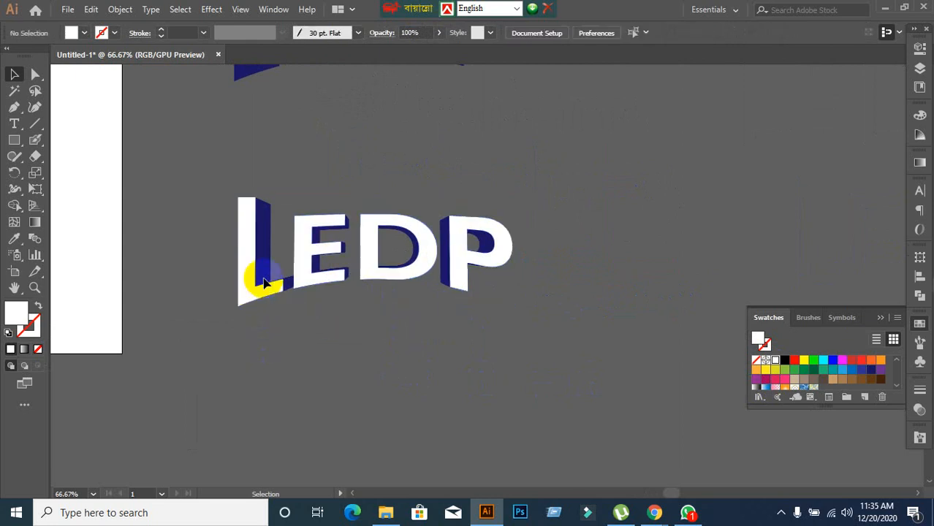
drag(253, 288, 250, 335)
key(ctrl+z)
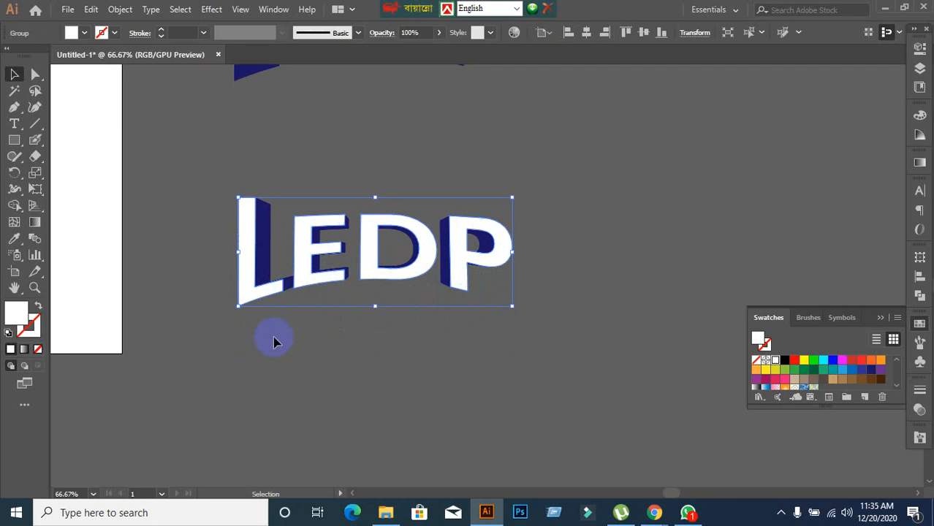
- Ungroup the white LEDP front lettering and check that its letters can be selected separately
right_click(260, 300)
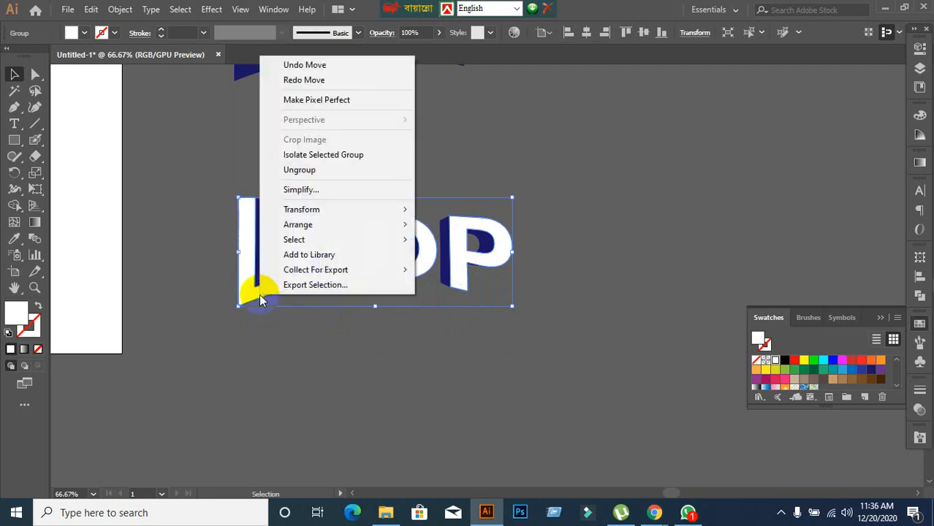
click(295, 170)
click(215, 217)
click(246, 246)
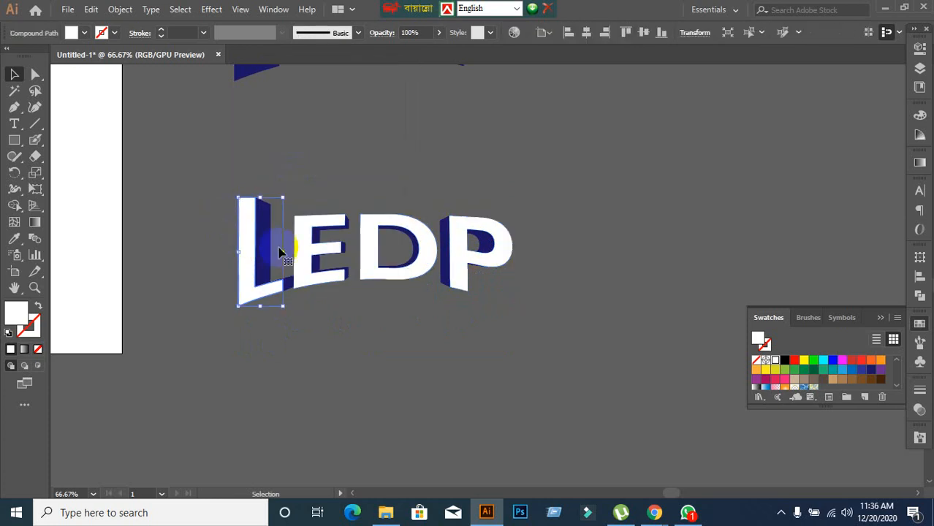
click(375, 261)
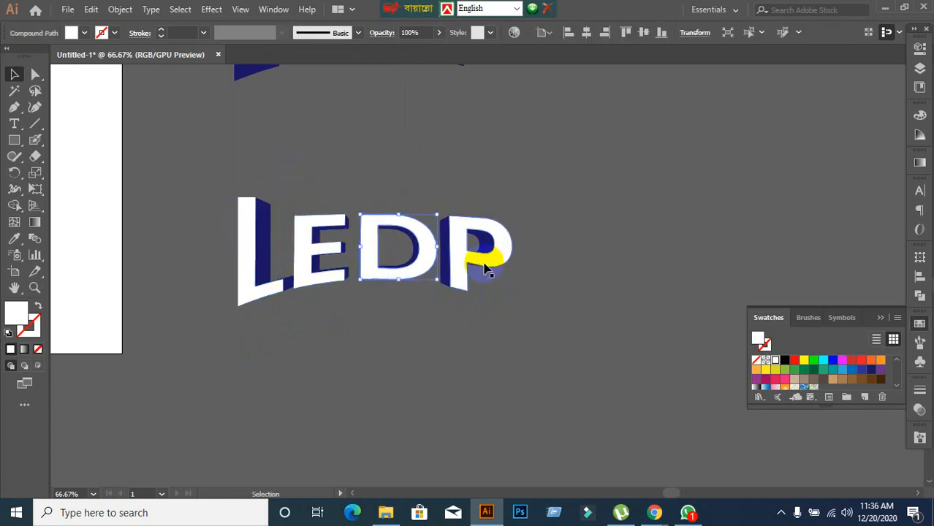
click(484, 267)
click(208, 261)
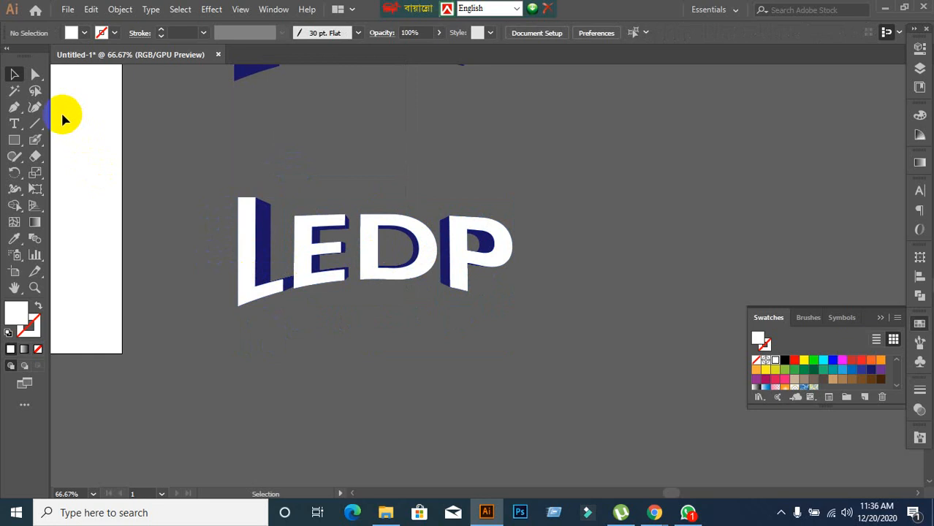
- Draw an arched path about 536 px wide with a white stroke and no fill across the middle of the white LEDP lettering
drag(13, 108, 73, 105)
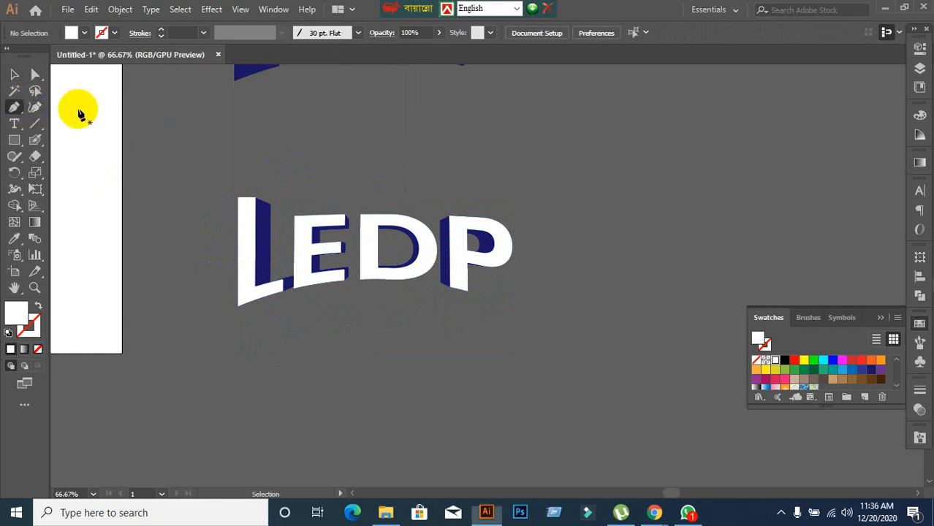
click(38, 307)
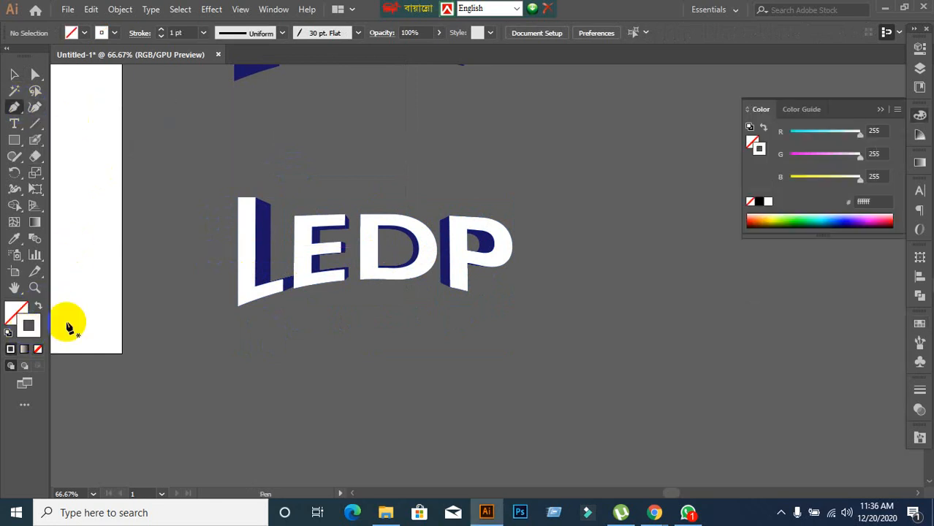
click(183, 270)
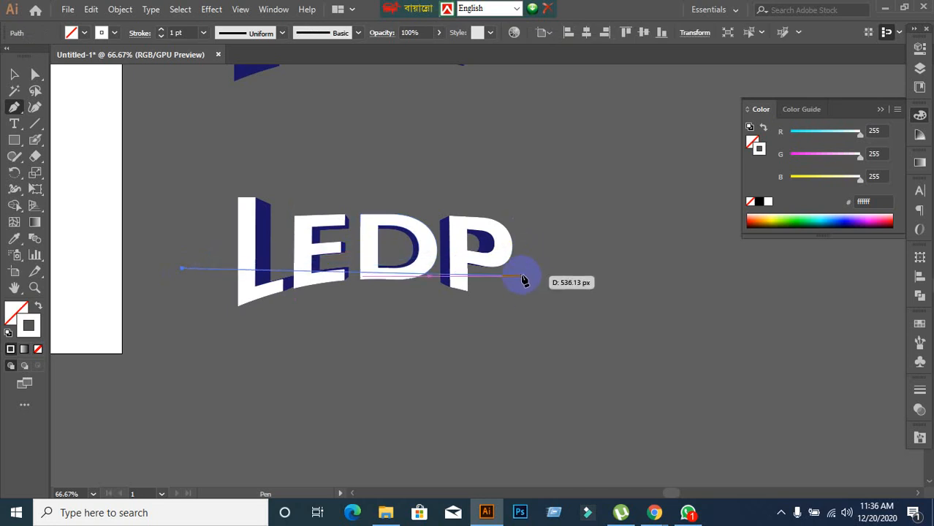
drag(523, 267, 698, 308)
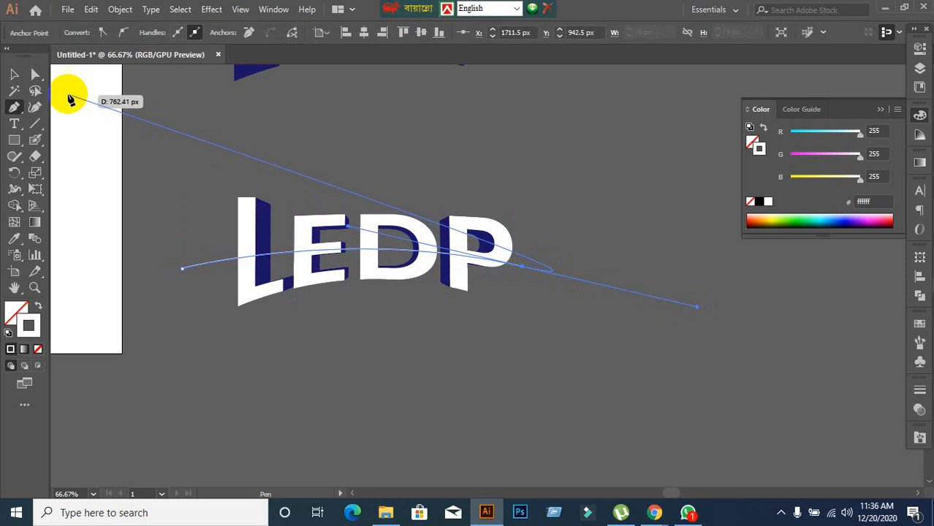
click(15, 74)
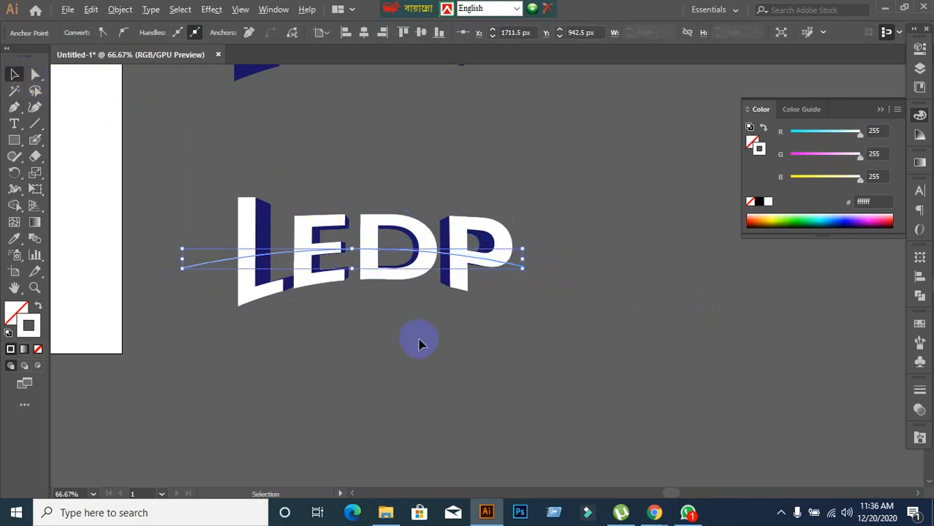
- Divide the four white LEDP letters along the arched path with the Pathfinder Divide operation
scroll(419, 343, up, 1)
click(155, 191)
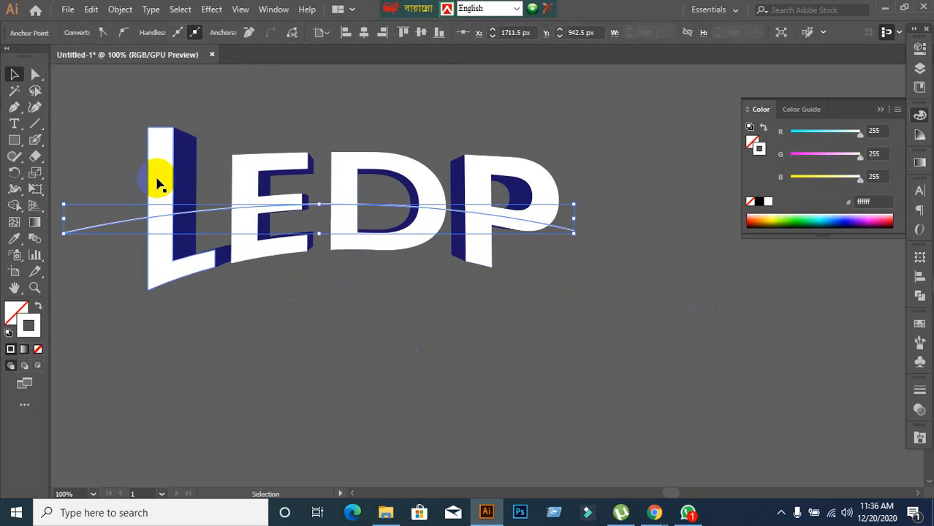
shift+click(156, 180)
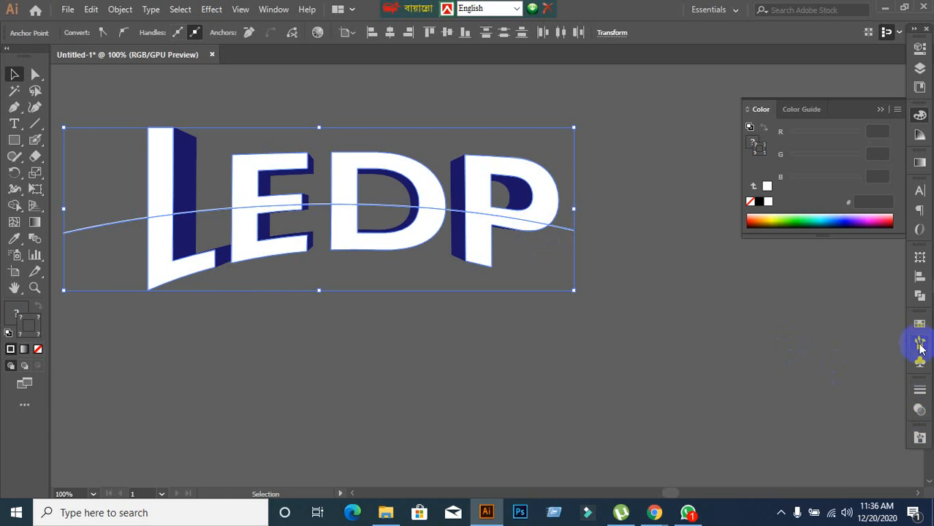
click(920, 296)
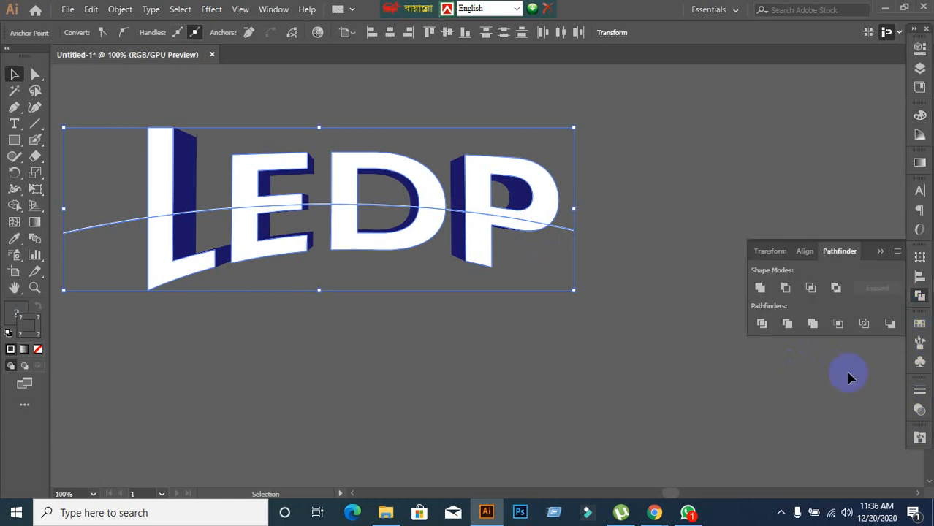
click(774, 327)
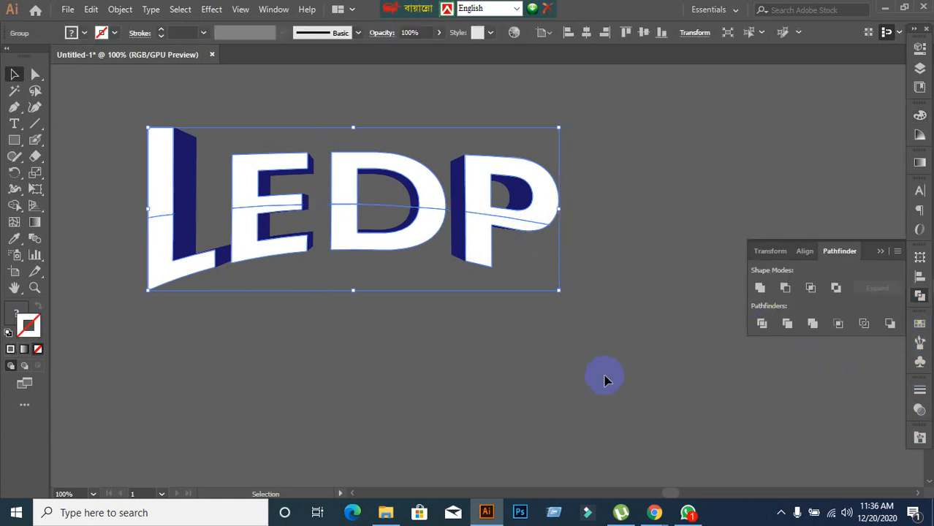
click(605, 380)
- Ungroup the divided white LEDP letter pieces
click(475, 250)
right_click(475, 253)
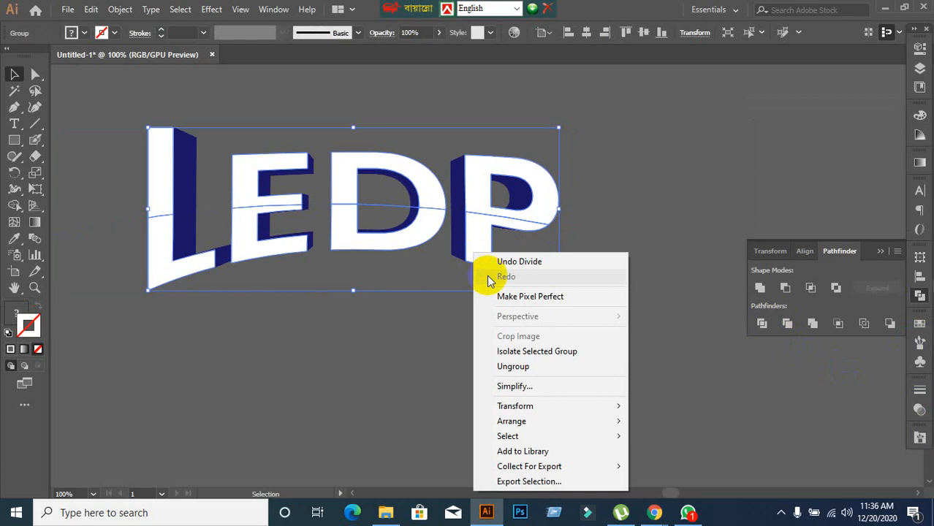
click(501, 366)
click(404, 371)
- Apply the navy extrusion colour to the lower pieces of all four divided white LEDP letters with the Eyedropper
key(ctrl+minus)
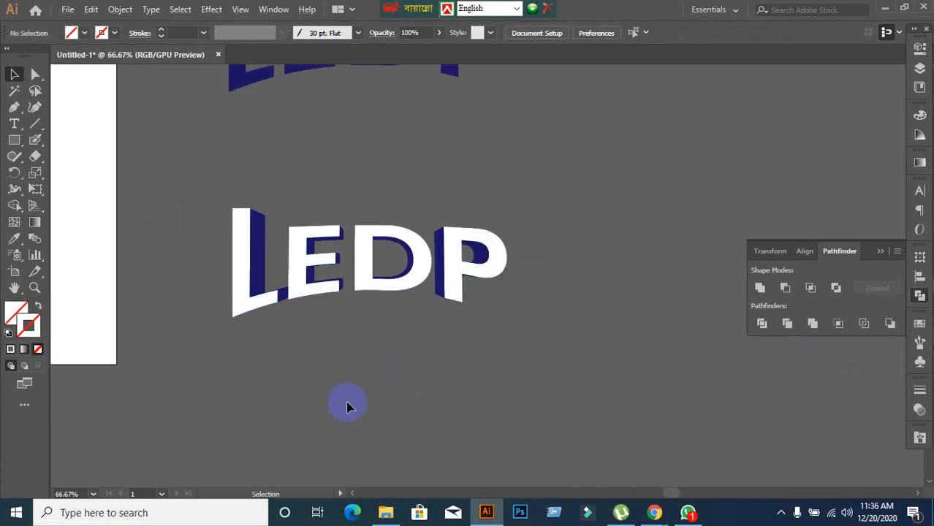
click(252, 298)
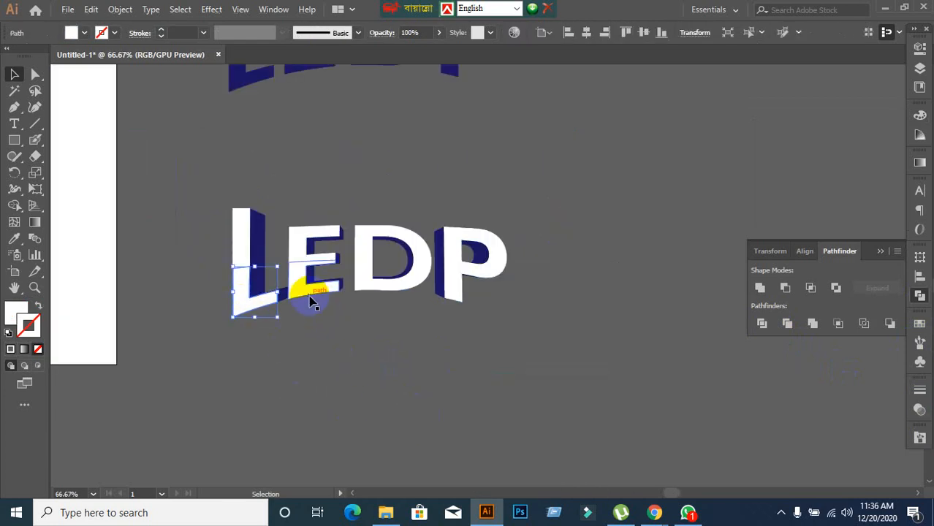
shift+click(308, 296)
shift+click(370, 276)
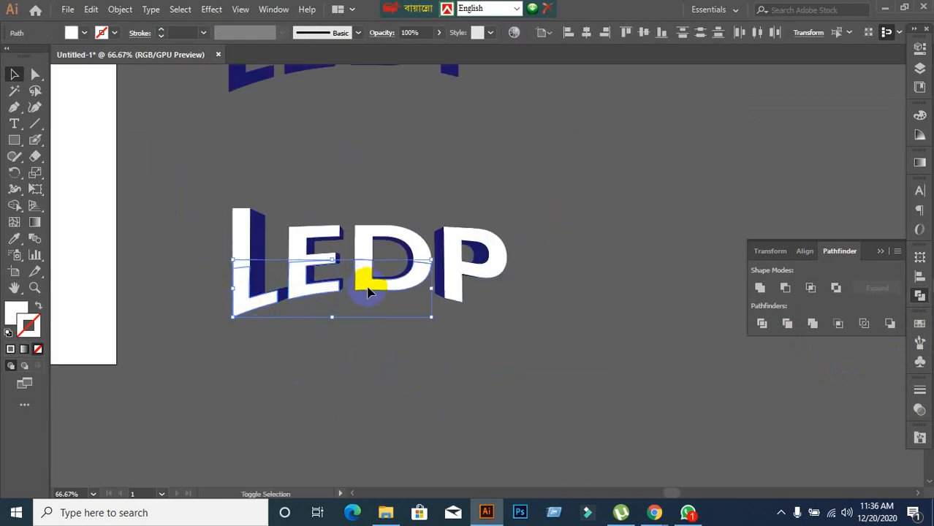
shift+click(451, 291)
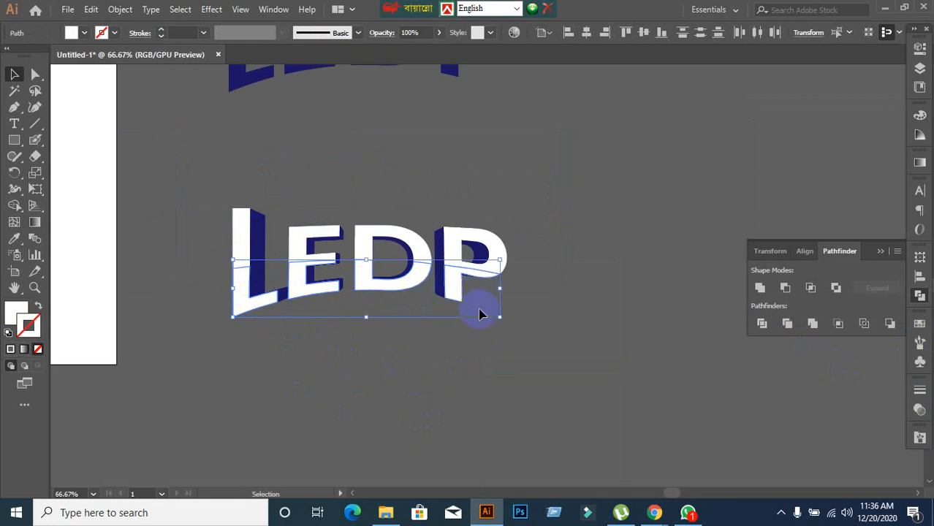
click(14, 239)
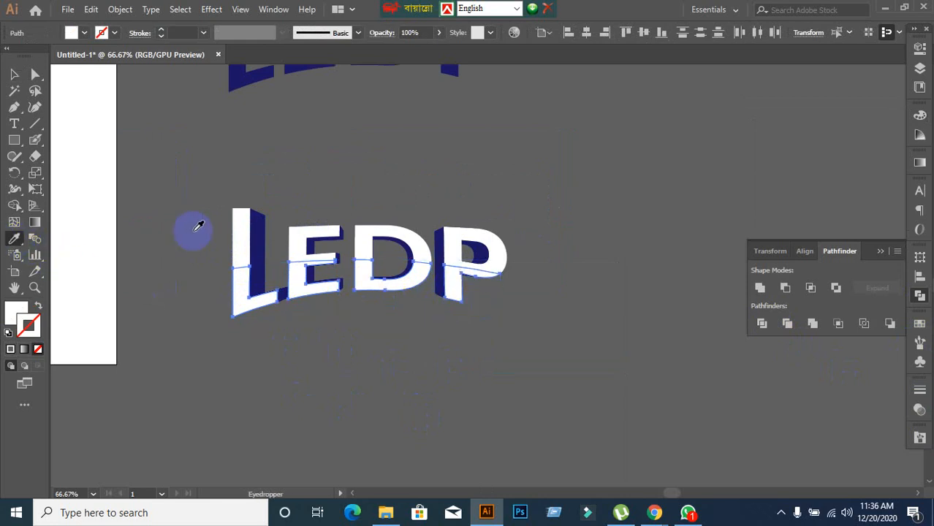
click(252, 217)
click(249, 280)
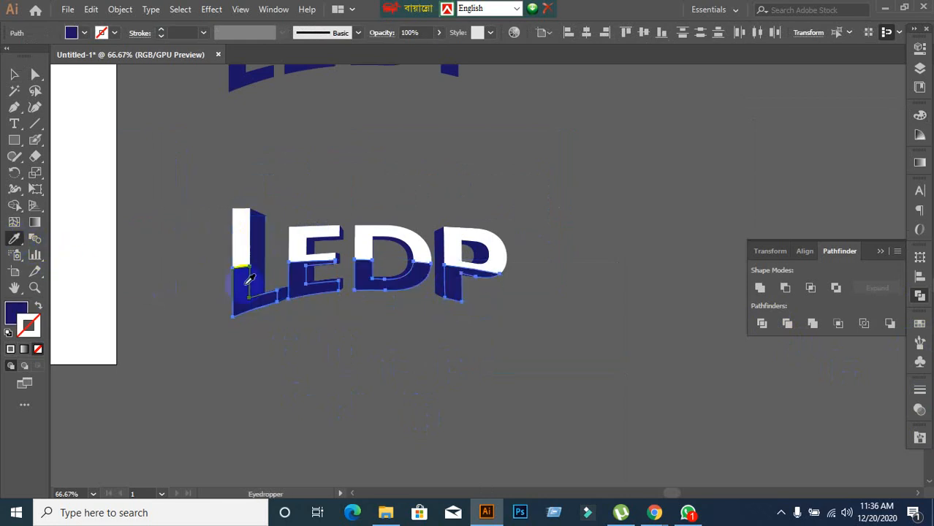
- Set the fill of the lower LEDP letter pieces to the medium violet-blue 716ee5
click(10, 314)
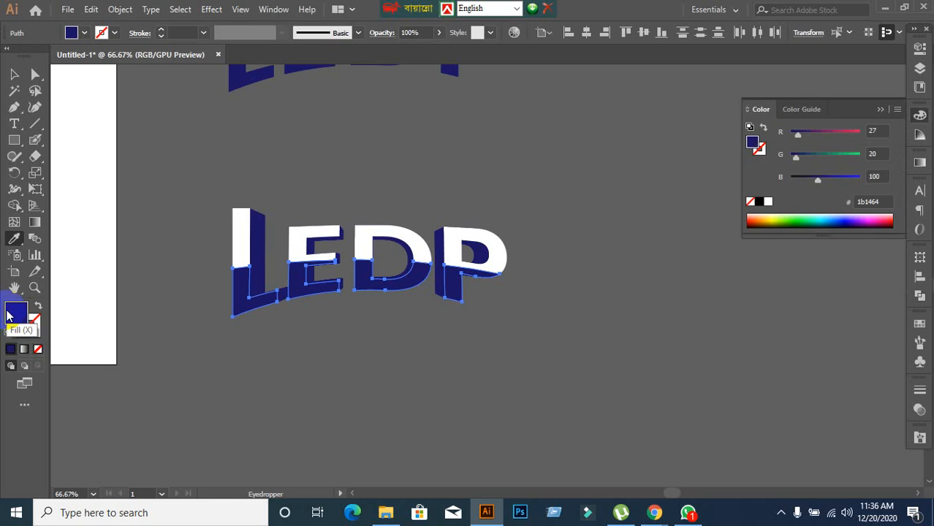
double_click(10, 315)
click(455, 213)
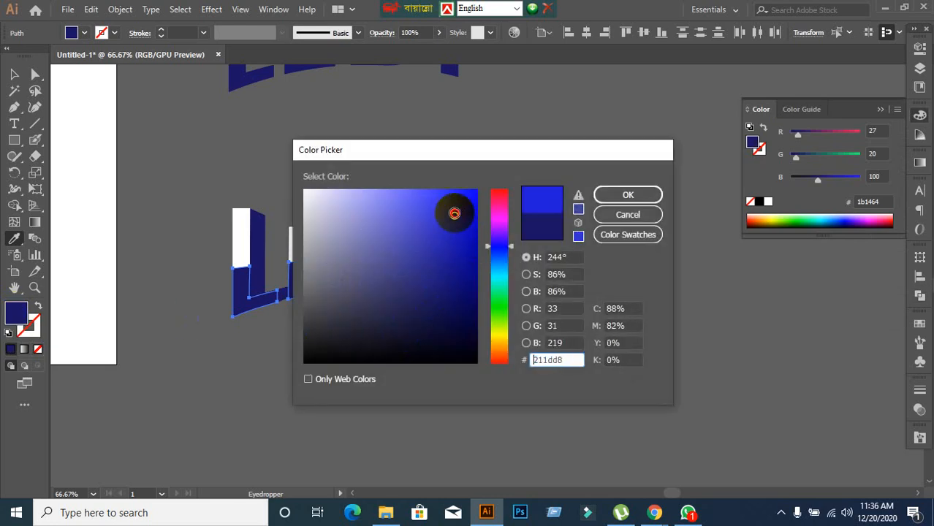
mouse_move(455, 213)
mouse_down()
mouse_move(438, 191)
mouse_move(394, 206)
mouse_up()
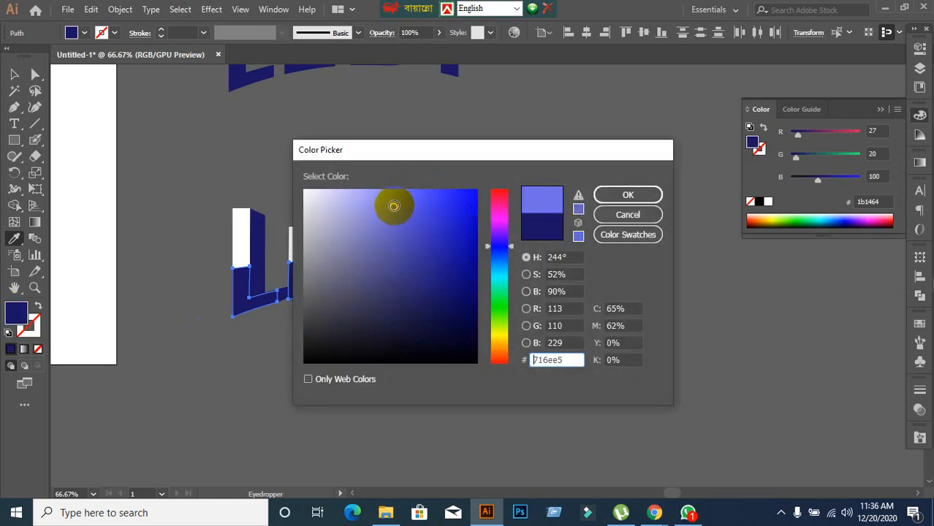
click(625, 195)
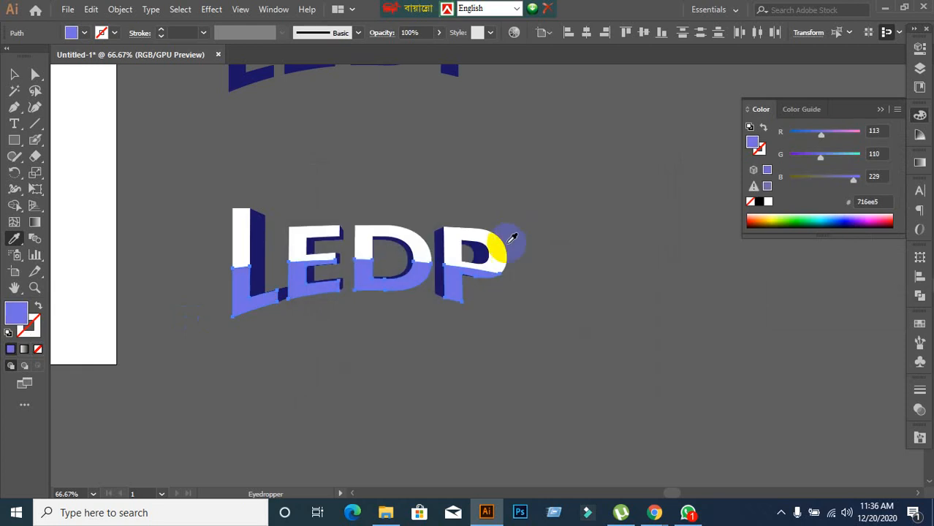
- Lighten the fill of the lower LEDP letter pieces to the pale lavender d2d2ff and deselect them
double_click(14, 316)
drag(383, 257, 334, 185)
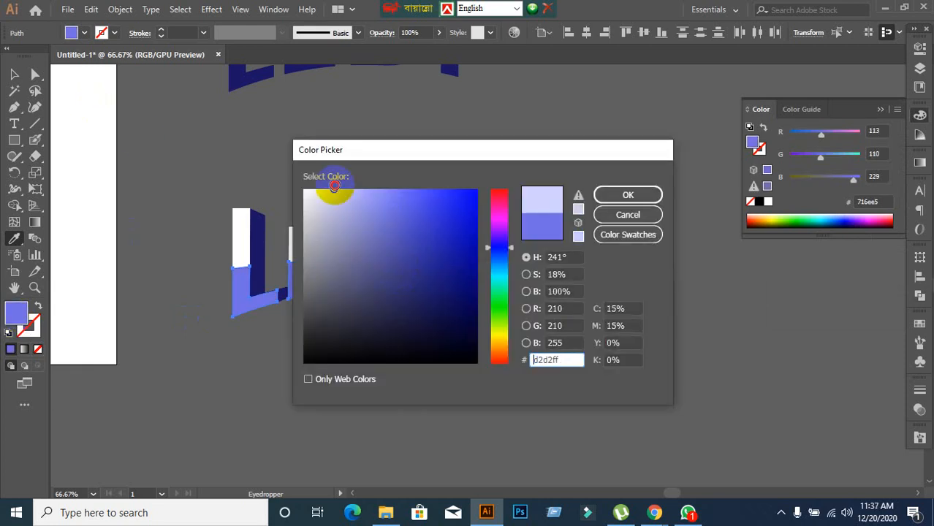
click(638, 195)
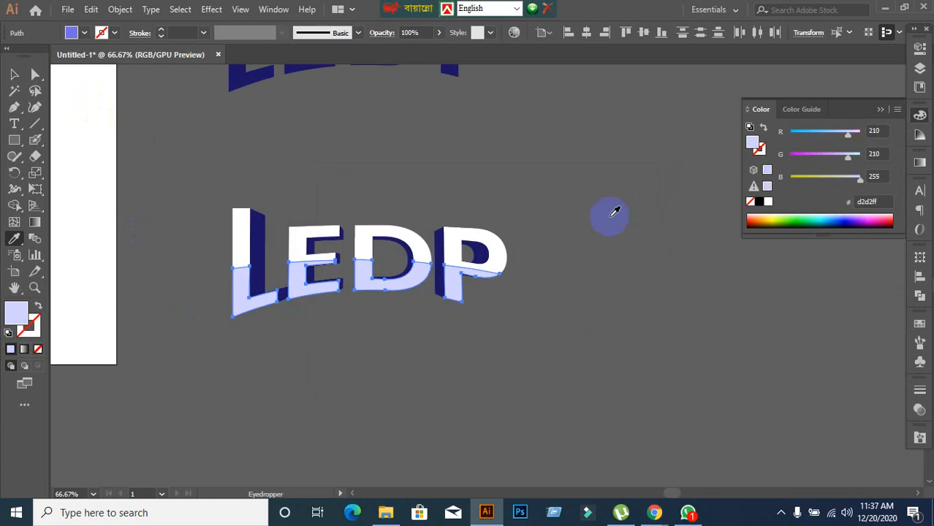
click(15, 74)
click(238, 174)
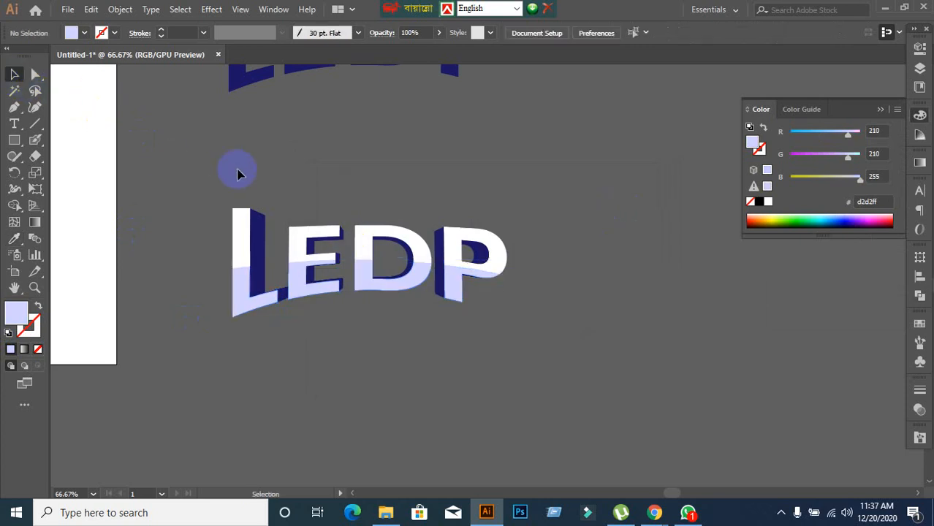
- Group all the pieces of the two-tone 3D LEDP lettering into one object
scroll(427, 182, down, 1)
scroll(429, 183, down, 1)
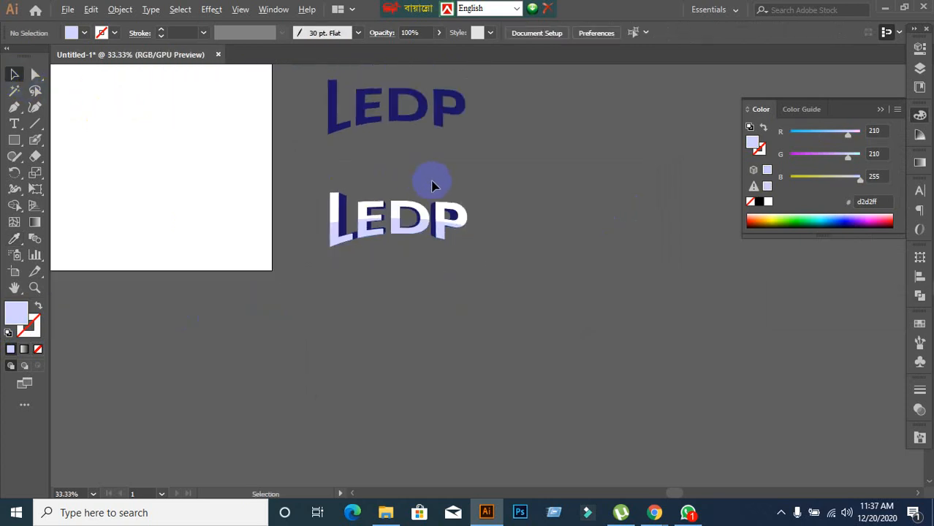
scroll(495, 211, up, 1)
scroll(408, 303, up, 2)
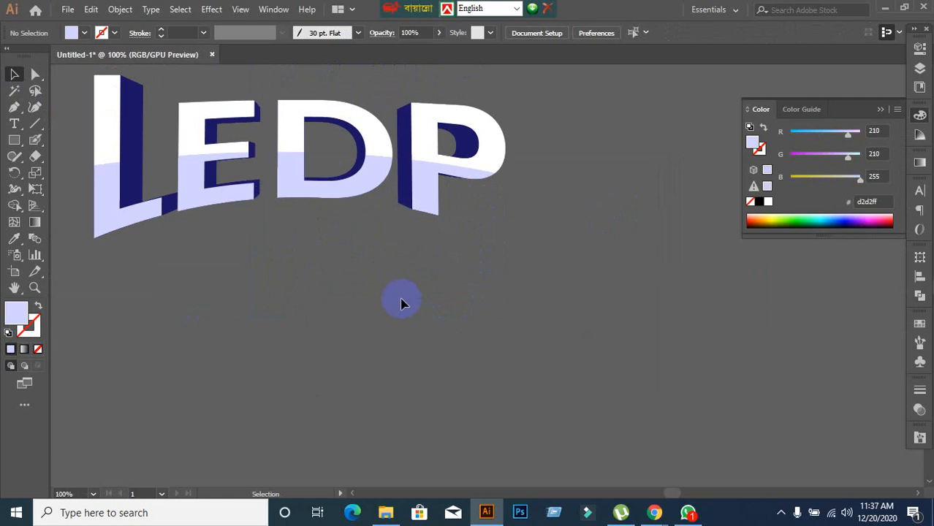
scroll(402, 303, down, 2)
scroll(401, 300, down, 1)
drag(358, 310, 490, 360)
scroll(447, 352, up, 1)
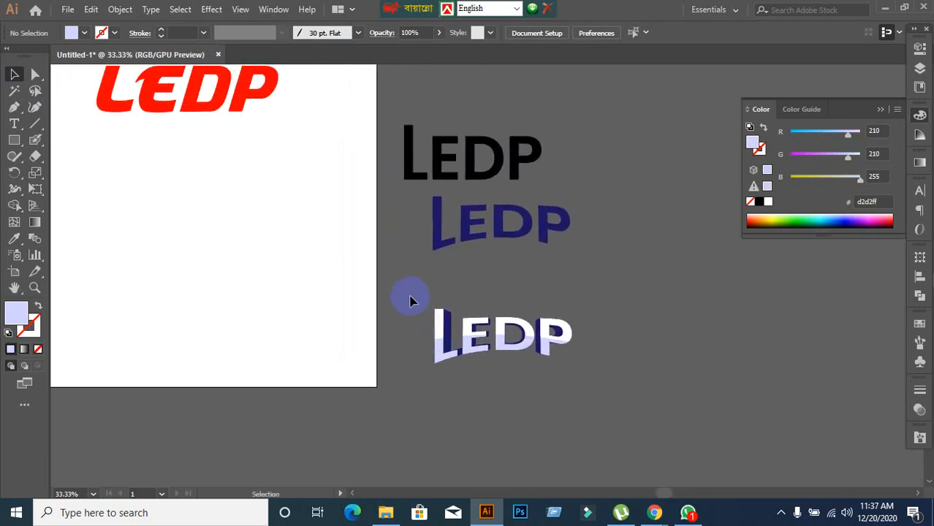
drag(596, 392, 596, 395)
key(ctrl+g)
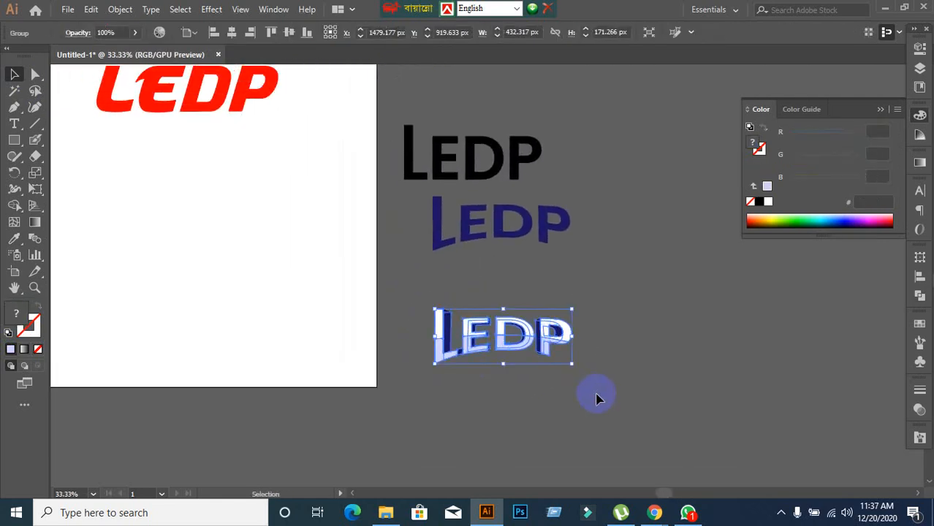
click(596, 394)
- Move the grouped two-tone 3D LEDP lettering beside the black LEDP lettering, off the artboard
drag(519, 349, 656, 171)
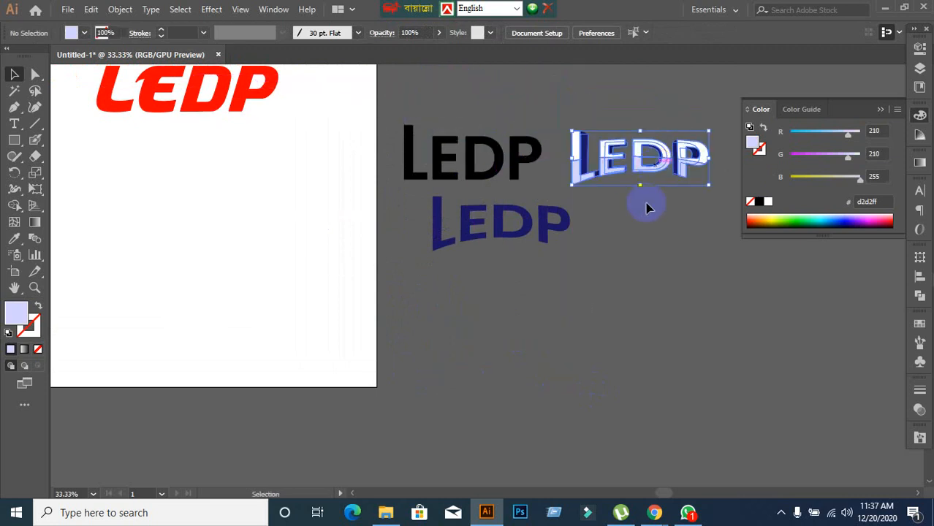
click(482, 276)
drag(295, 307, 218, 264)
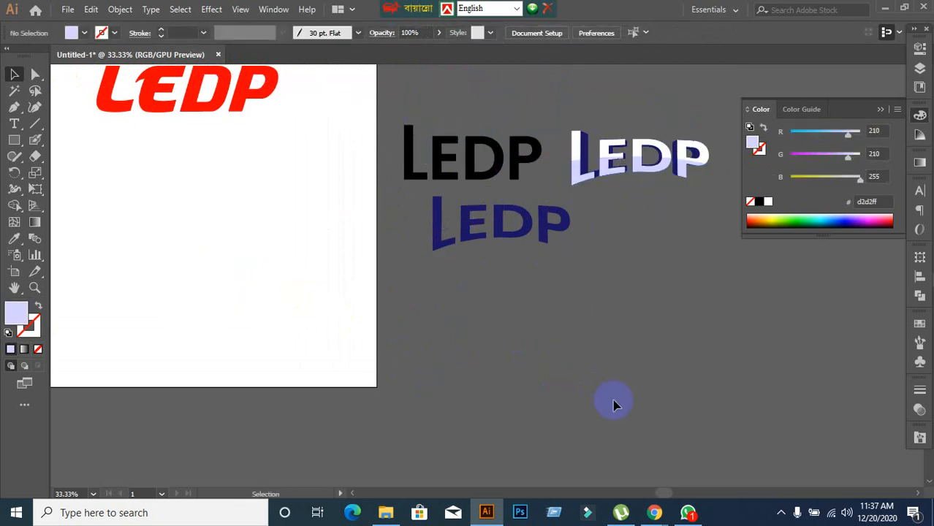
key(space)
mouse_move(634, 400)
mouse_down()
mouse_move(553, 334)
mouse_move(760, 396)
mouse_up()
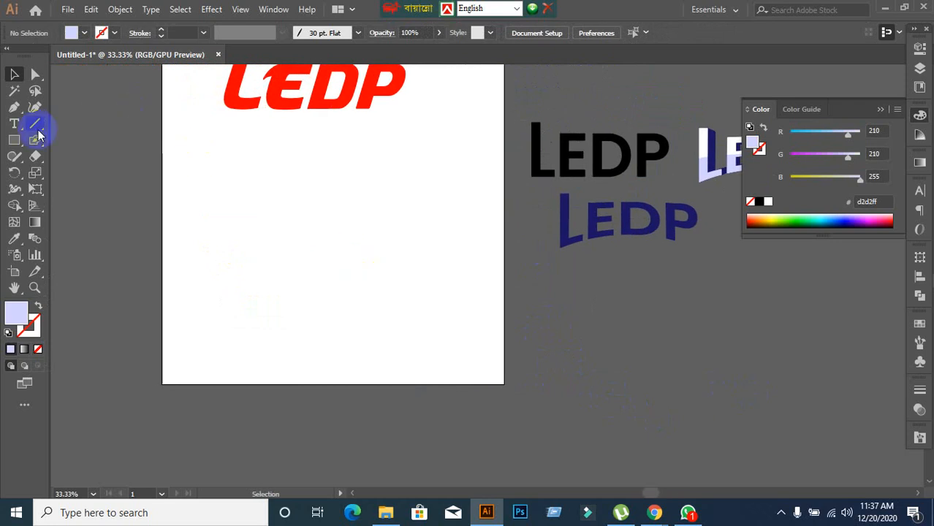
click(13, 125)
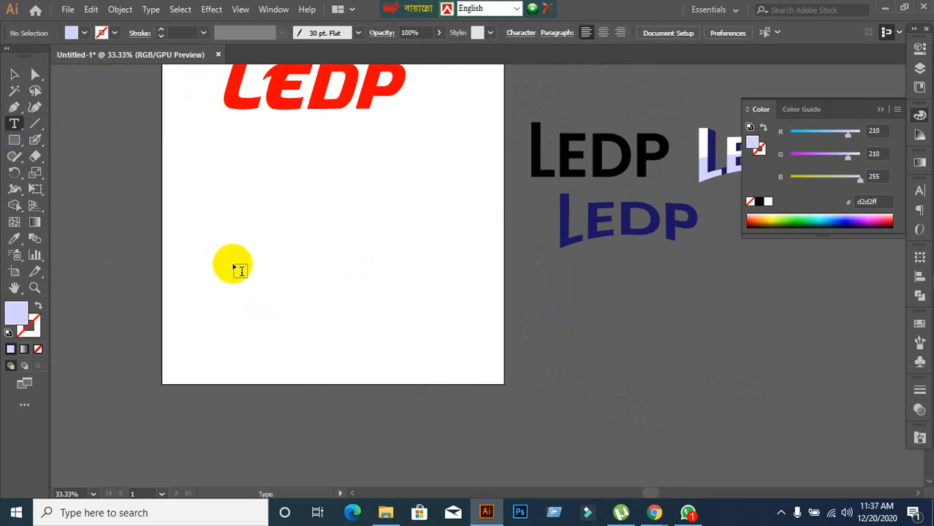
click(256, 222)
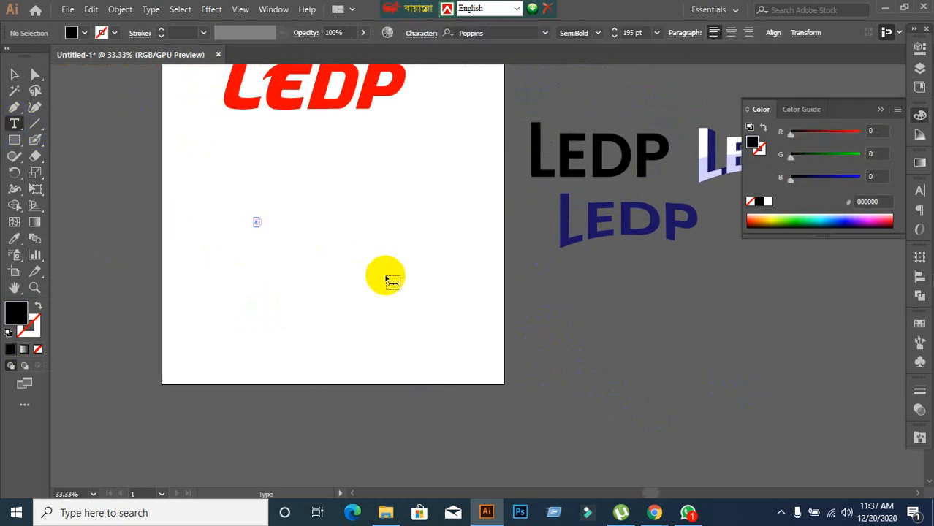
click(13, 75)
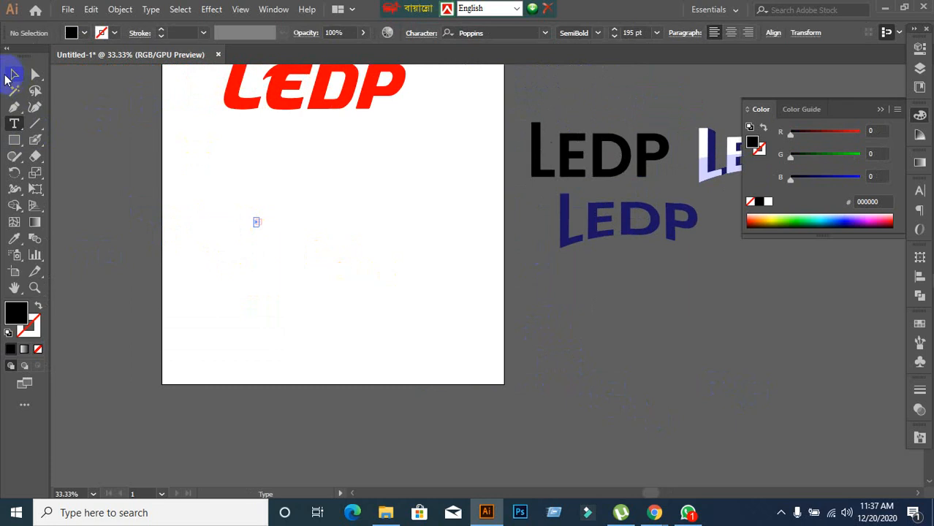
click(225, 190)
drag(224, 189, 352, 344)
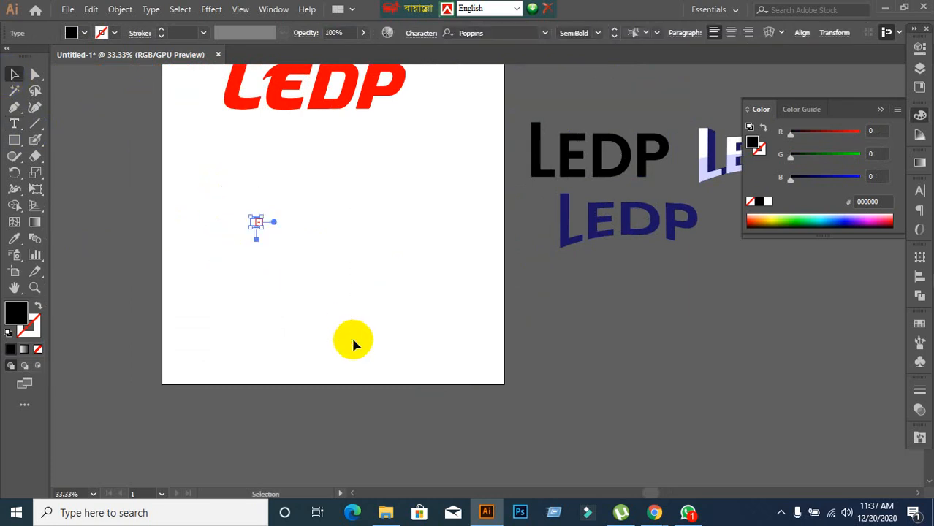
key(Delete)
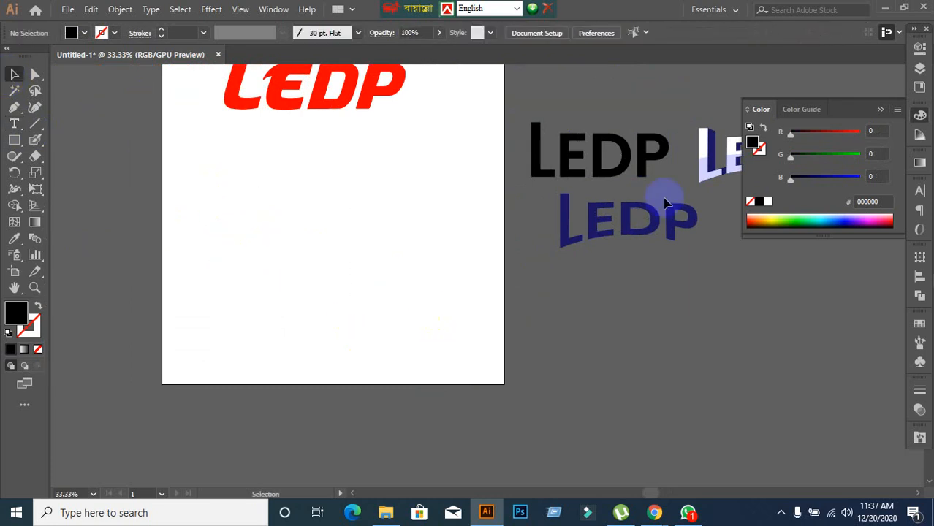
- Set the font size to 20 pt and add the point text LEDP on the artboard below the red lettering
click(920, 192)
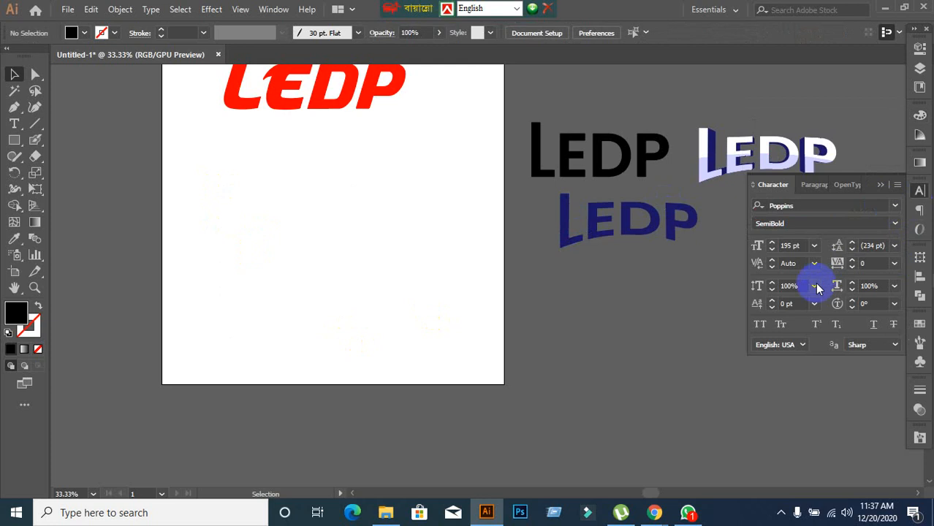
click(799, 245)
text(2)
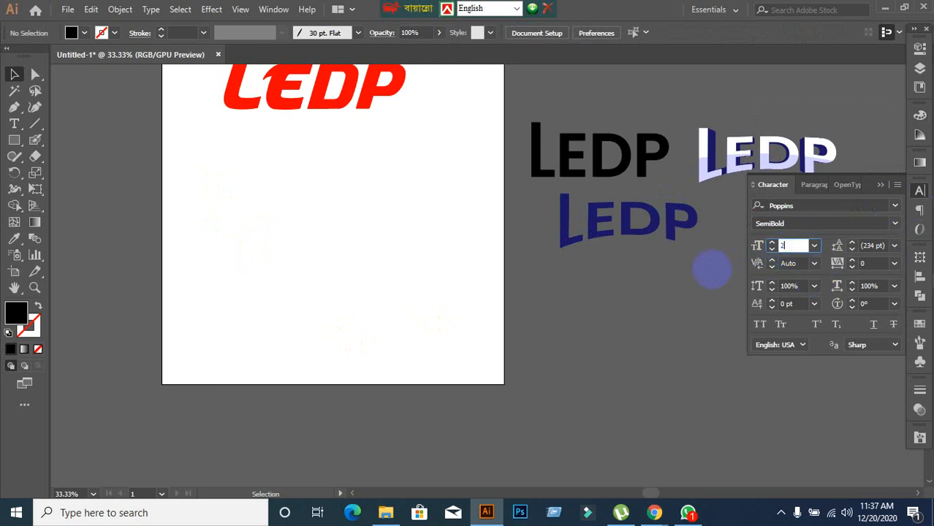
text(0)
key(Return)
click(14, 124)
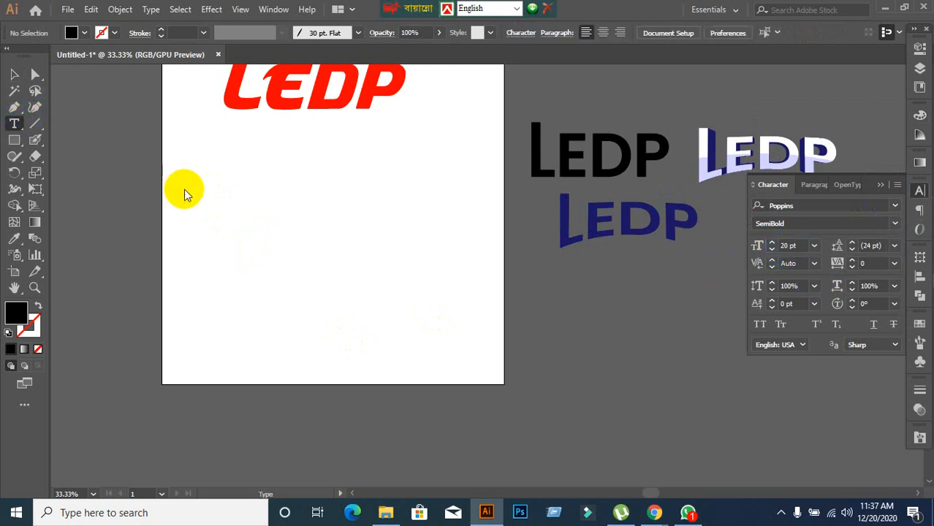
click(230, 195)
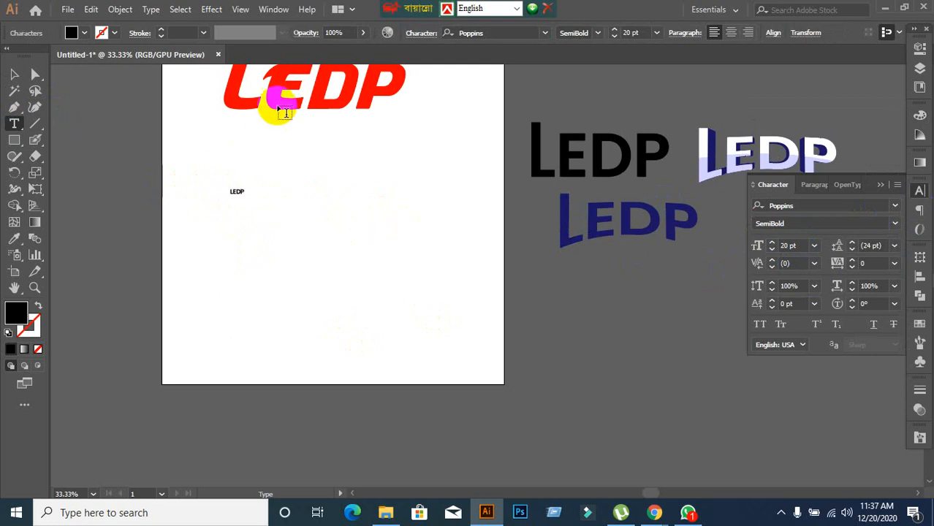
- Scale the new small LEDP text up to about 294 pt, centred in the empty area below the red lettering
click(16, 74)
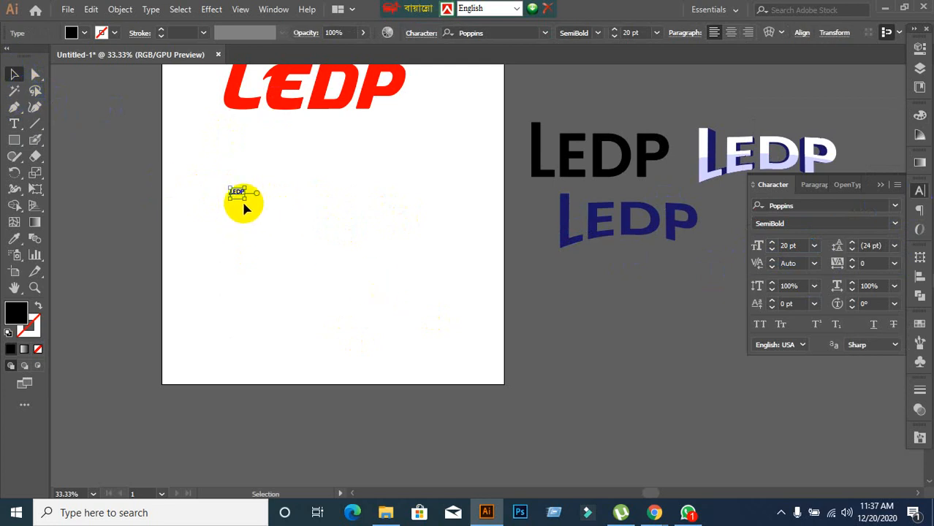
drag(242, 196, 463, 355)
click(365, 350)
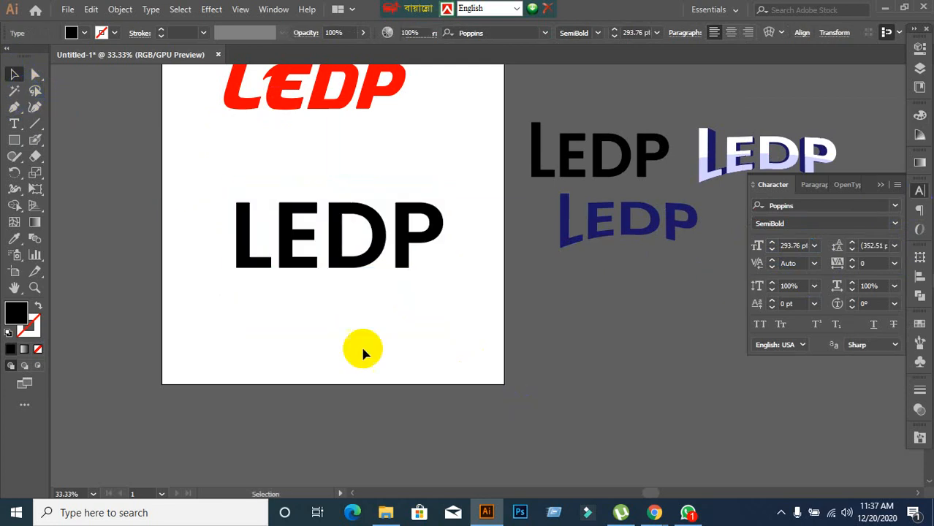
- Change the font of the black LEDP text on the artboard to Bree Serif
click(356, 269)
click(803, 204)
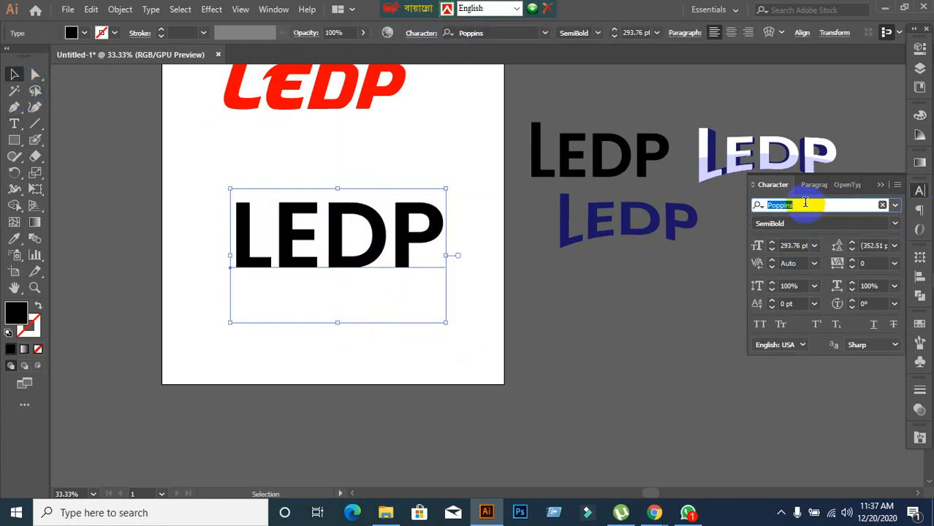
text(bree)
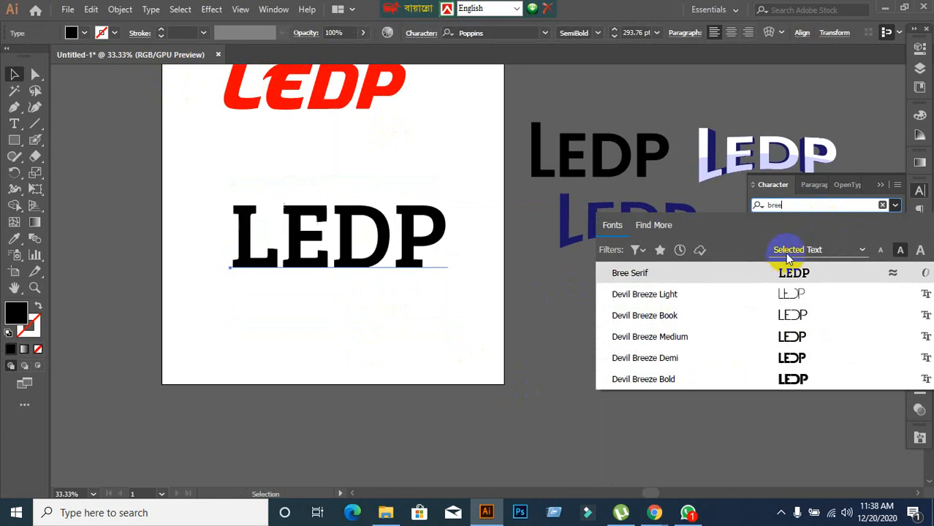
text(se)
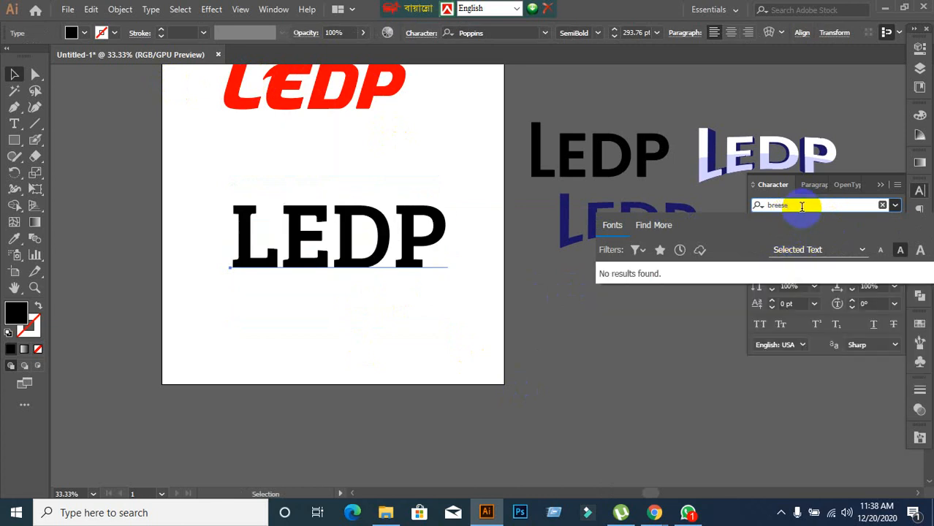
key(BackSpace)
key(BackSpace)
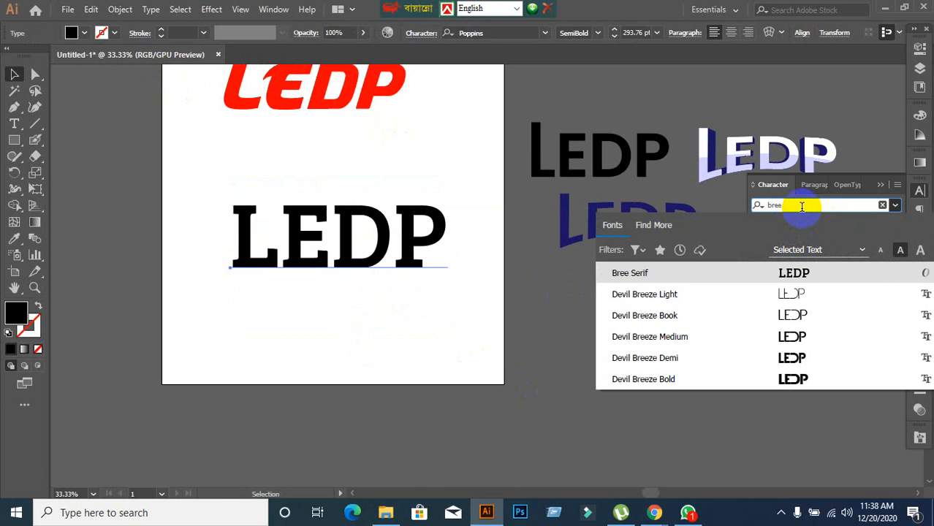
click(622, 272)
click(517, 313)
click(323, 256)
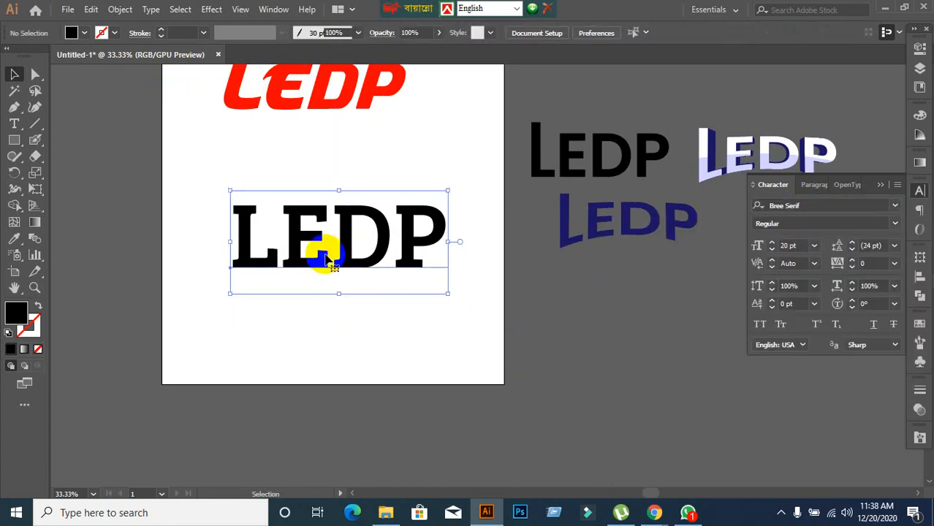
click(429, 346)
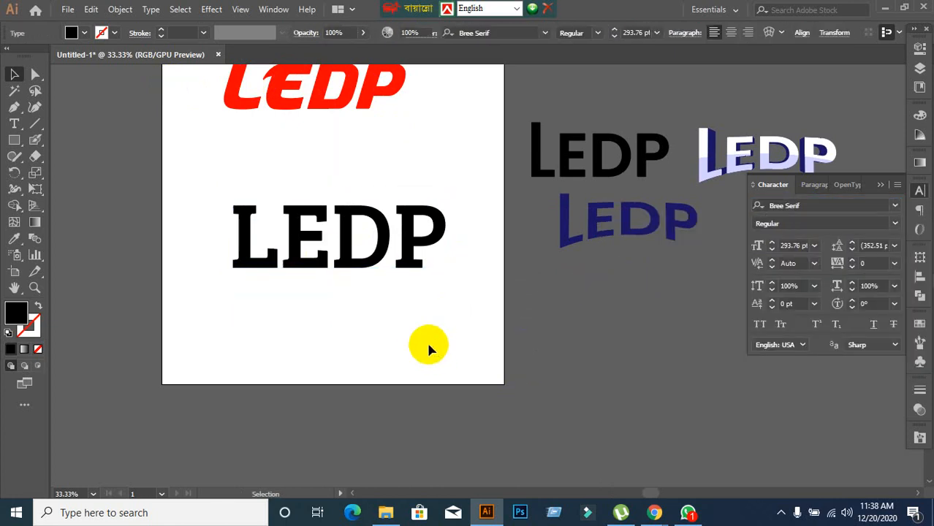
- Convert the Bree Serif LEDP text to outlines
click(328, 255)
right_click(333, 261)
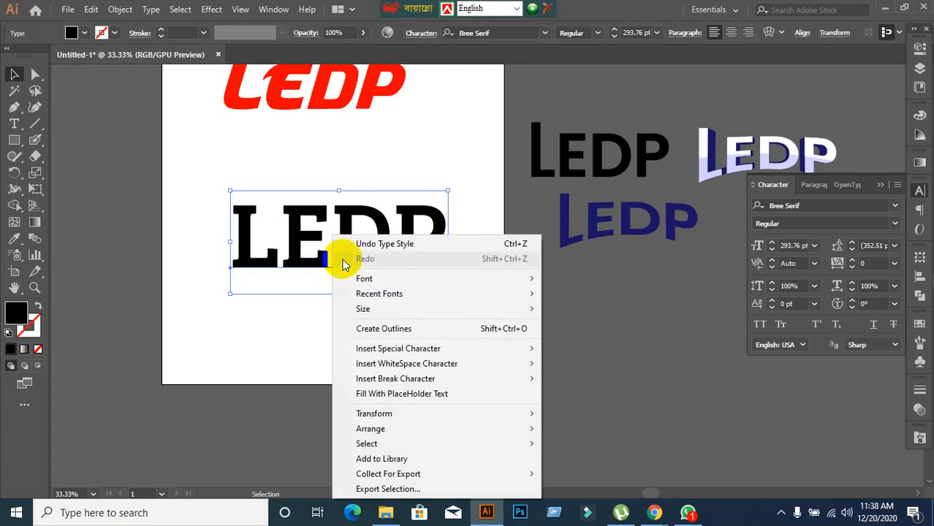
click(365, 331)
click(318, 314)
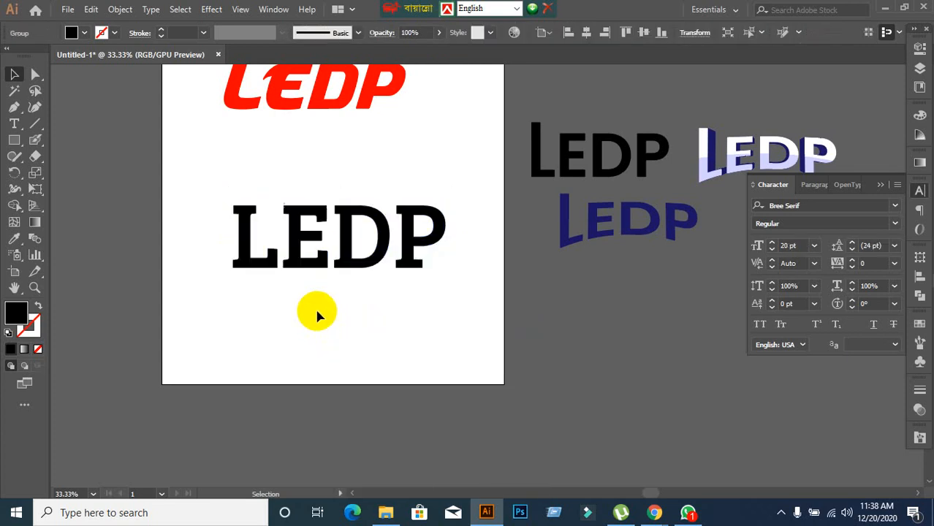
- Ungroup the outlined LEDP lettering into separate letters
click(318, 267)
right_click(317, 269)
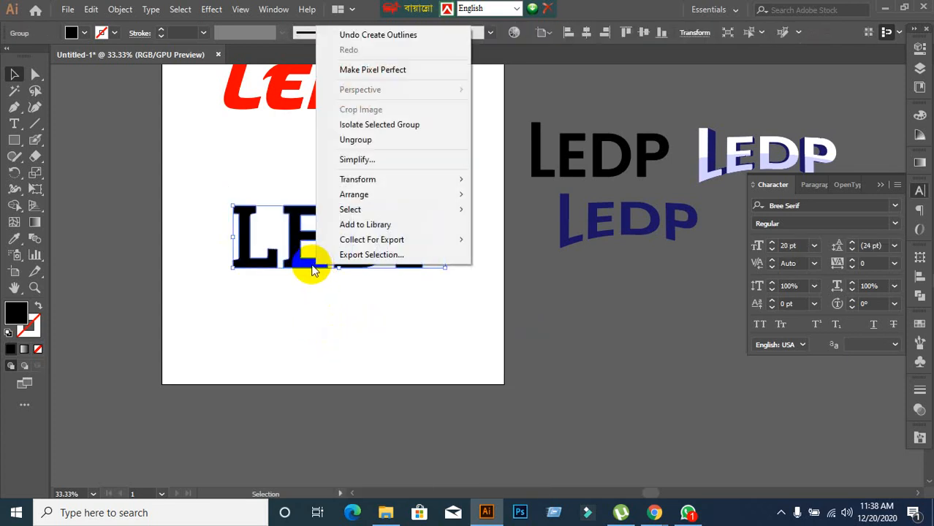
click(357, 140)
click(298, 293)
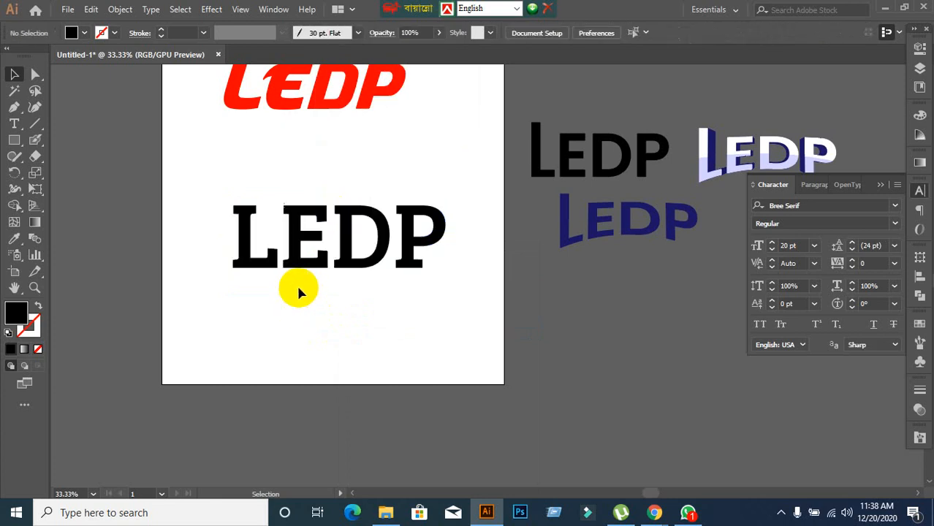
scroll(306, 288, up, 1)
scroll(306, 290, down, 1)
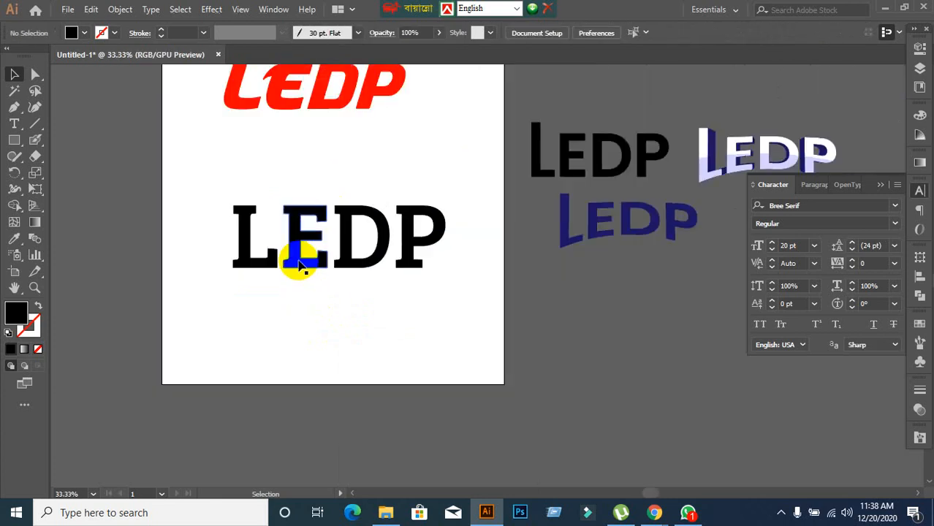
- Fill the letter L with magenta and the letter E with red from the swatches
click(264, 262)
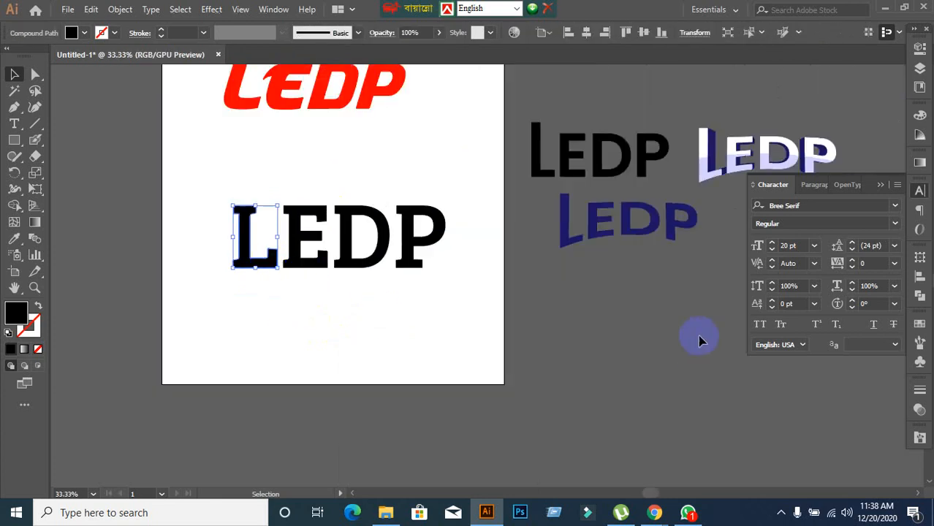
click(922, 329)
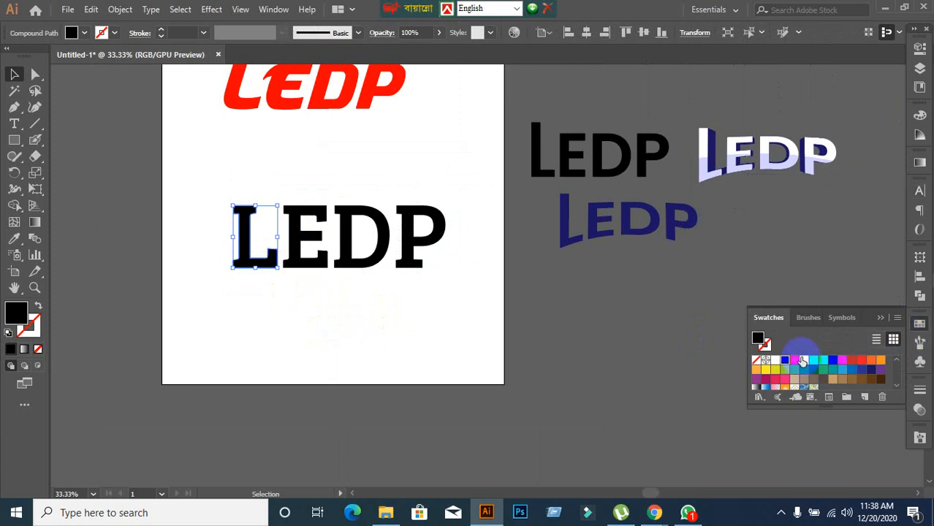
click(795, 361)
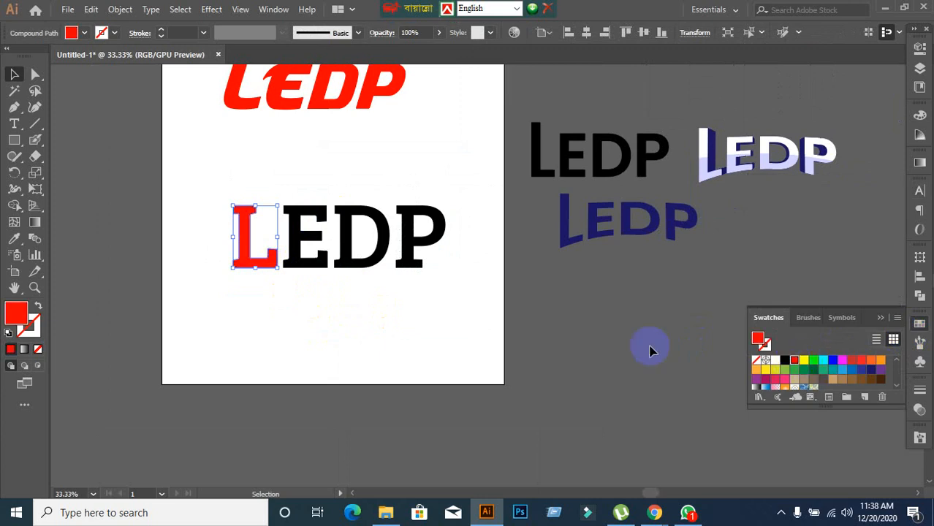
click(872, 363)
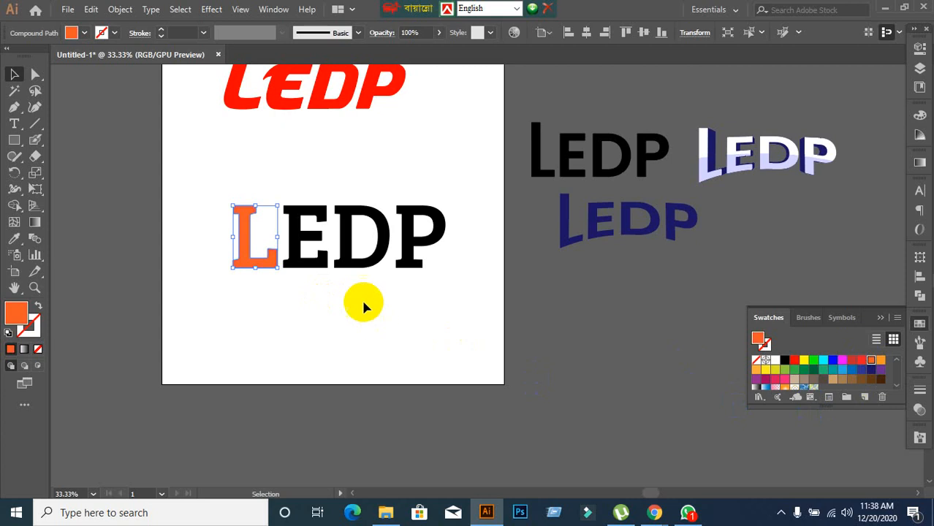
click(843, 361)
click(296, 252)
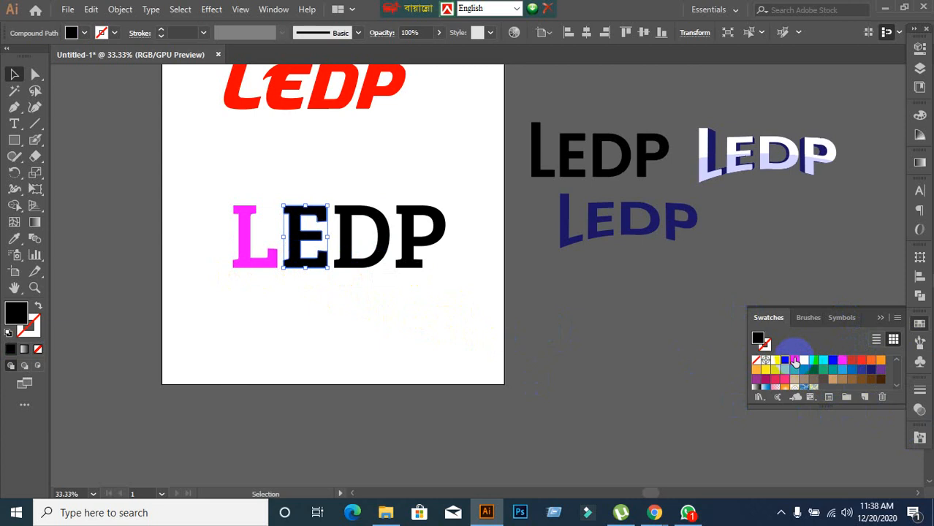
click(796, 362)
- Fill the letter D with dark magenta and the letter P with orange from the swatches
click(371, 260)
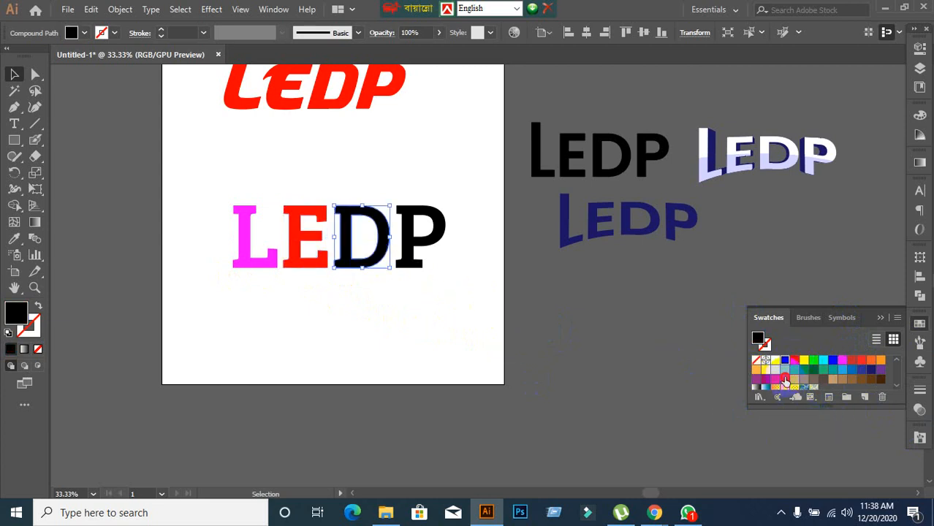
click(785, 379)
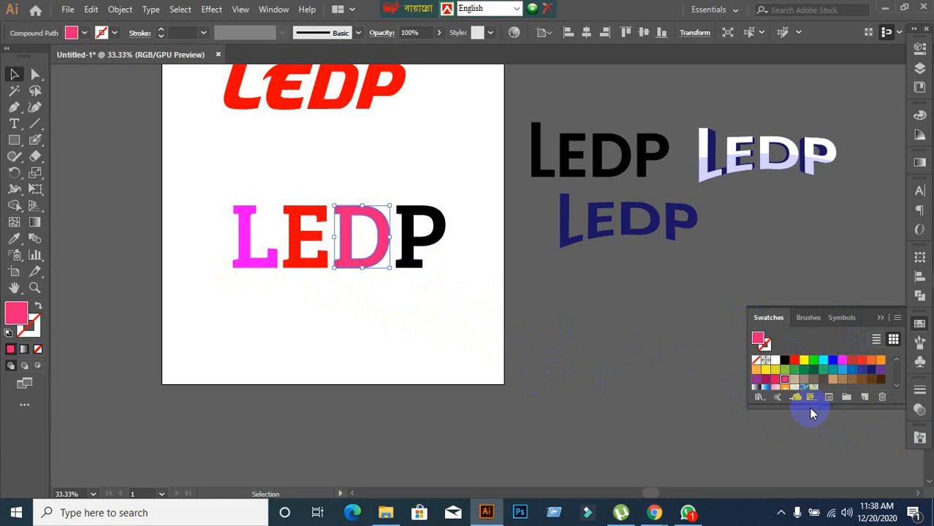
click(768, 381)
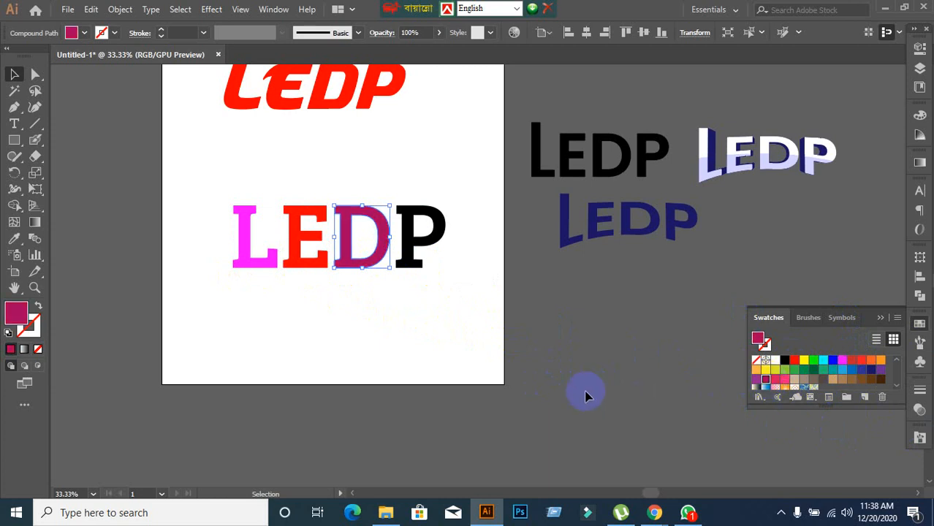
click(409, 260)
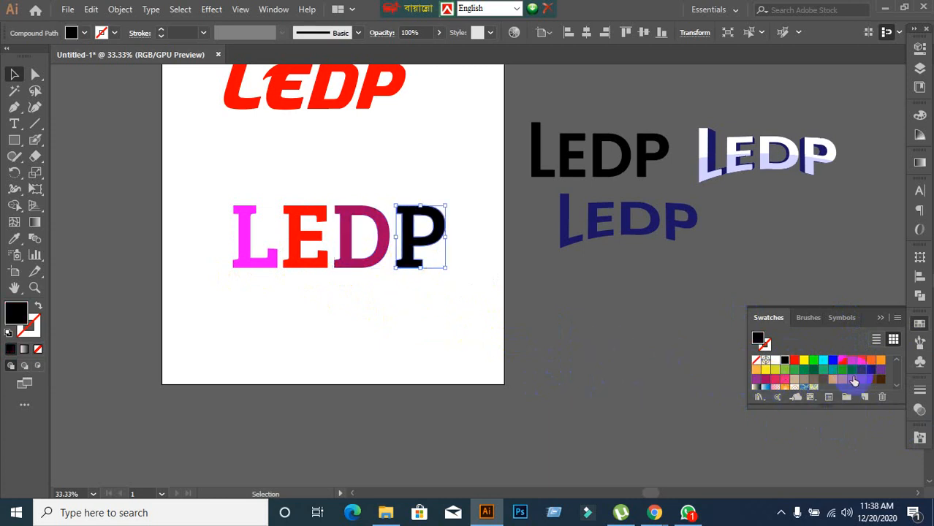
click(881, 362)
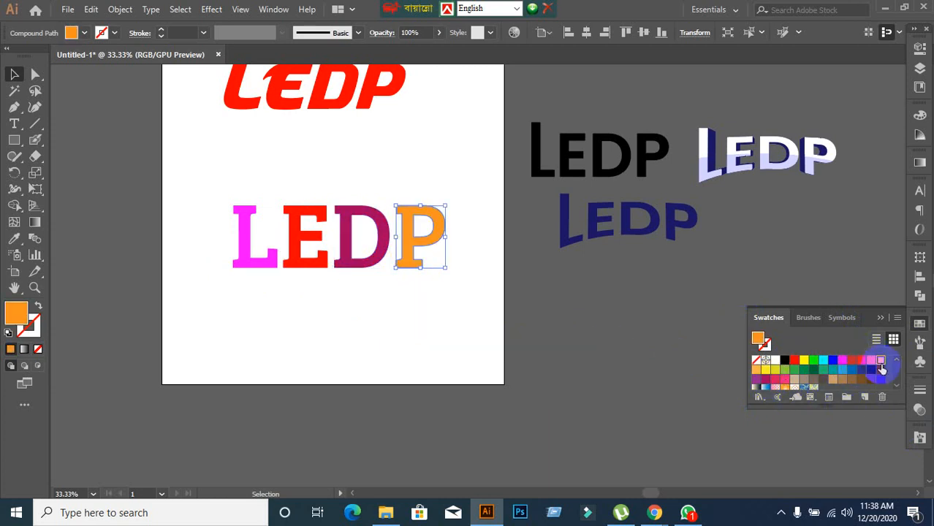
click(457, 350)
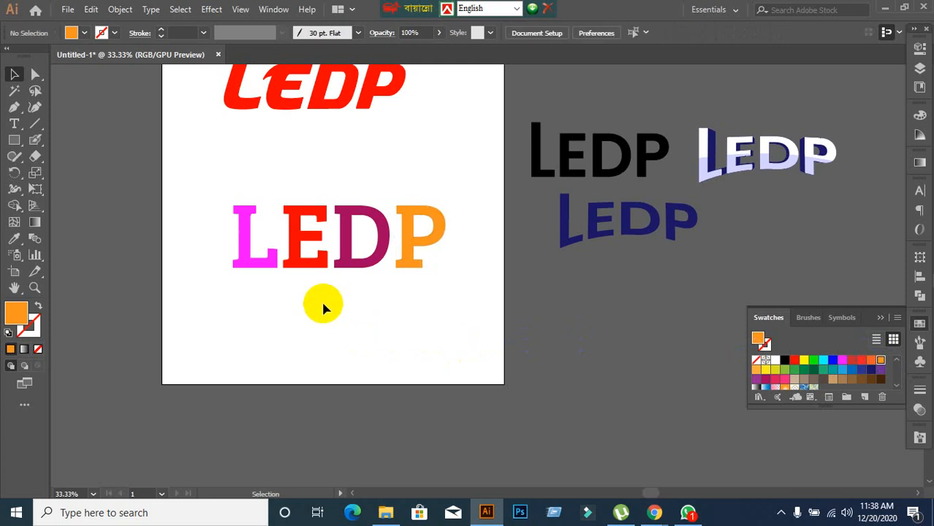
- Move the E, D and P into a staggered cluster beside the L, with the E and P lower and the D higher
drag(321, 237, 298, 261)
drag(370, 247, 329, 227)
drag(432, 247, 358, 262)
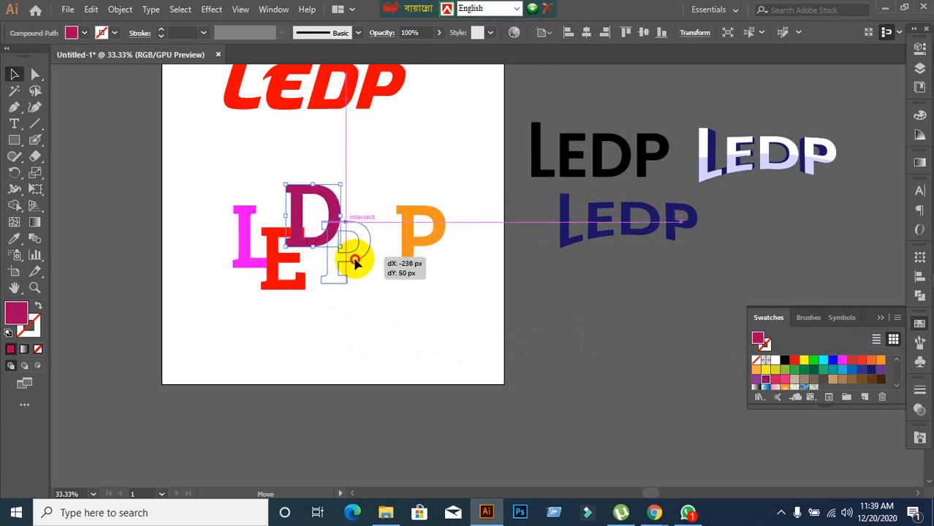
drag(355, 264, 363, 266)
click(409, 329)
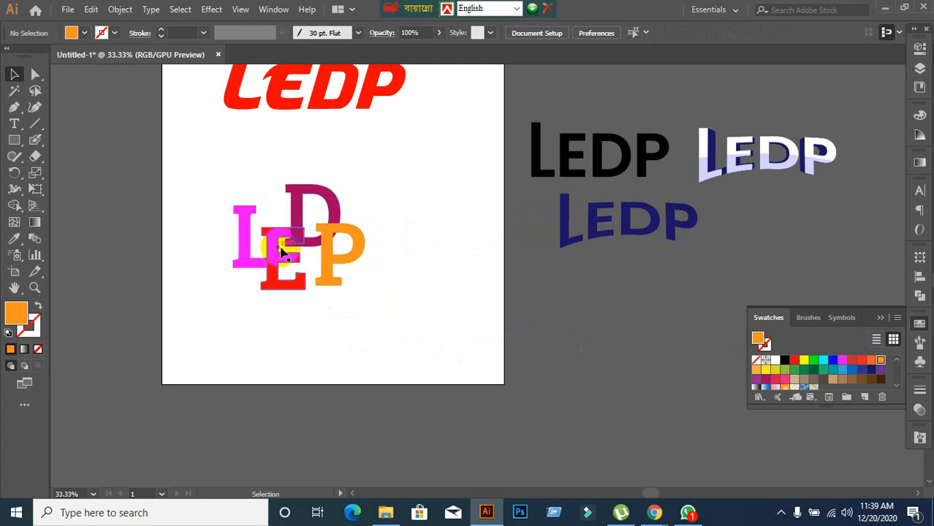
- Fine-tune the E and D positions so the E overlaps the foot of the L and the D overlaps both the E and P
drag(276, 256, 283, 247)
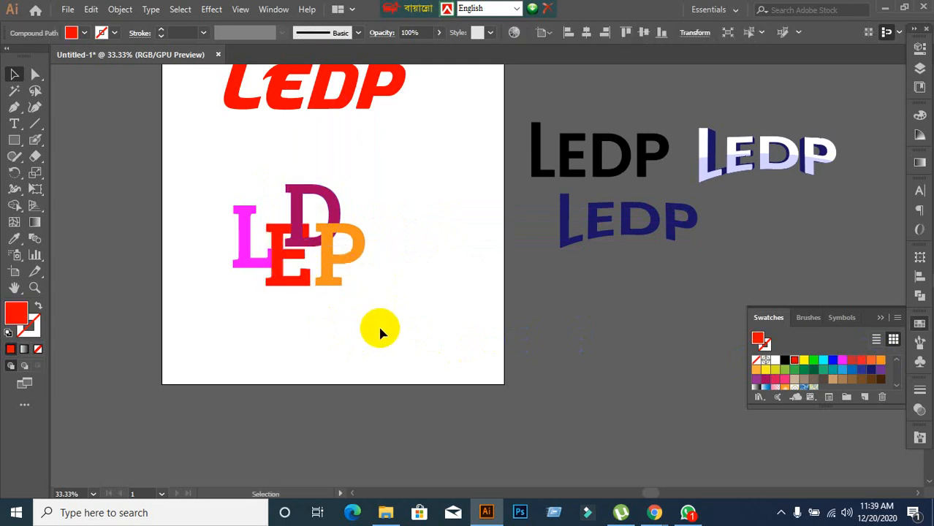
click(374, 219)
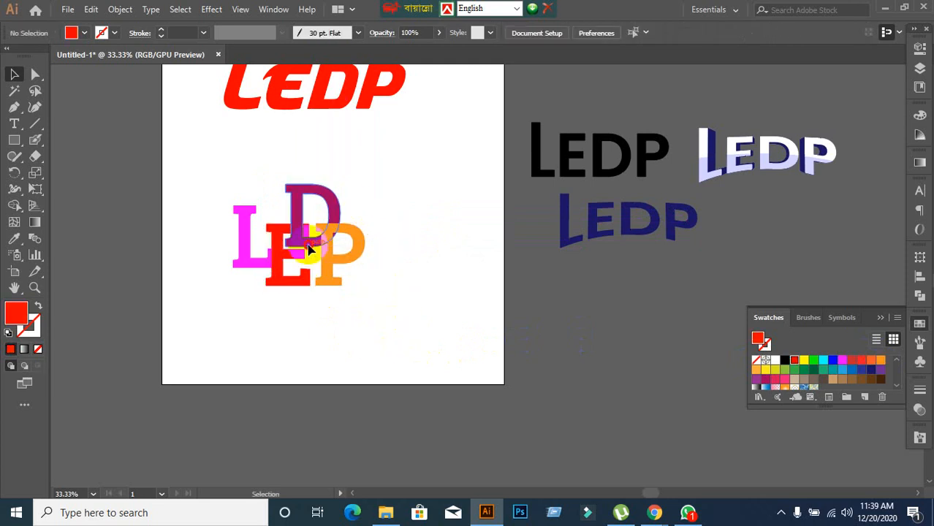
drag(309, 250, 319, 237)
click(468, 267)
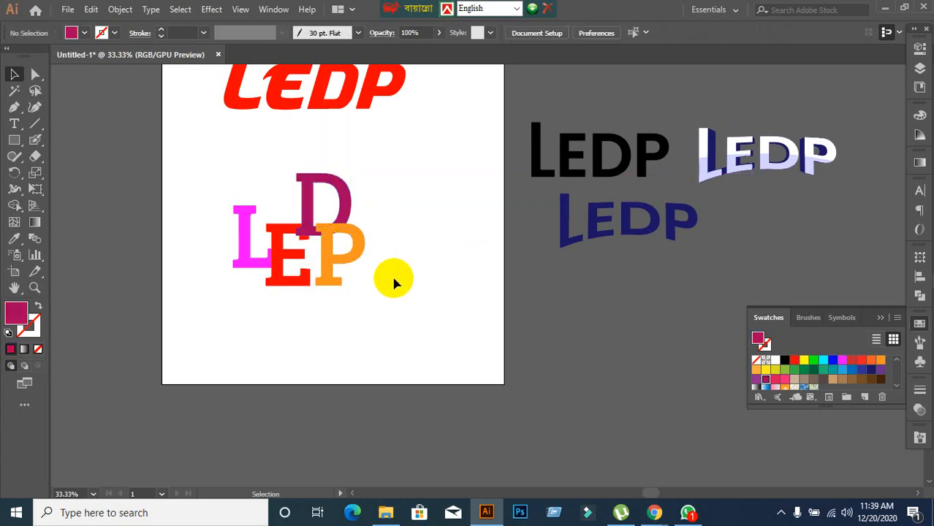
drag(344, 207, 330, 215)
click(434, 254)
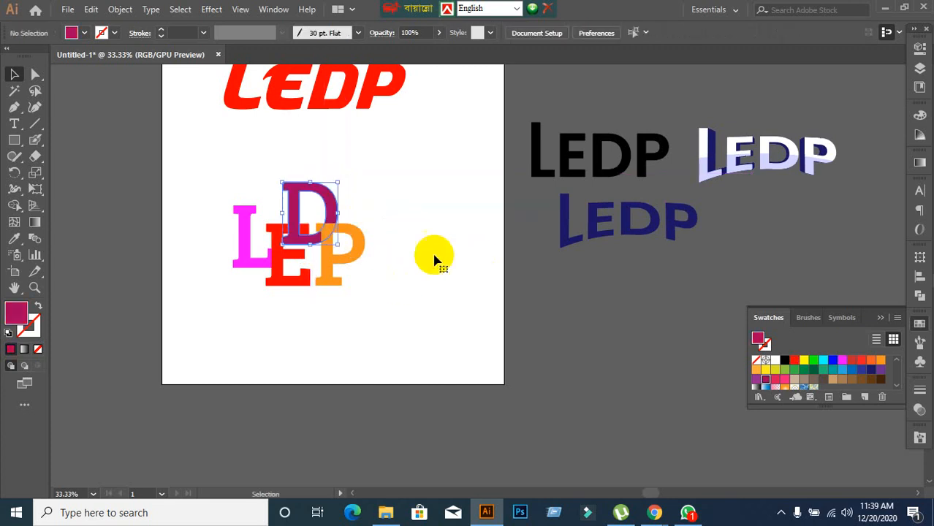
- Try the Darken and Multiply blend modes on the orange P, and set its blend mode to Color Burn
click(322, 267)
click(921, 409)
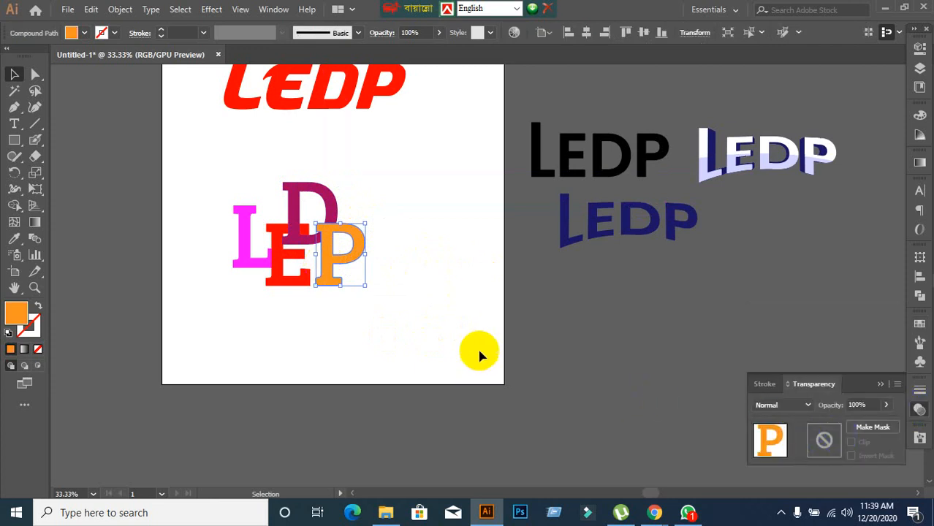
click(790, 411)
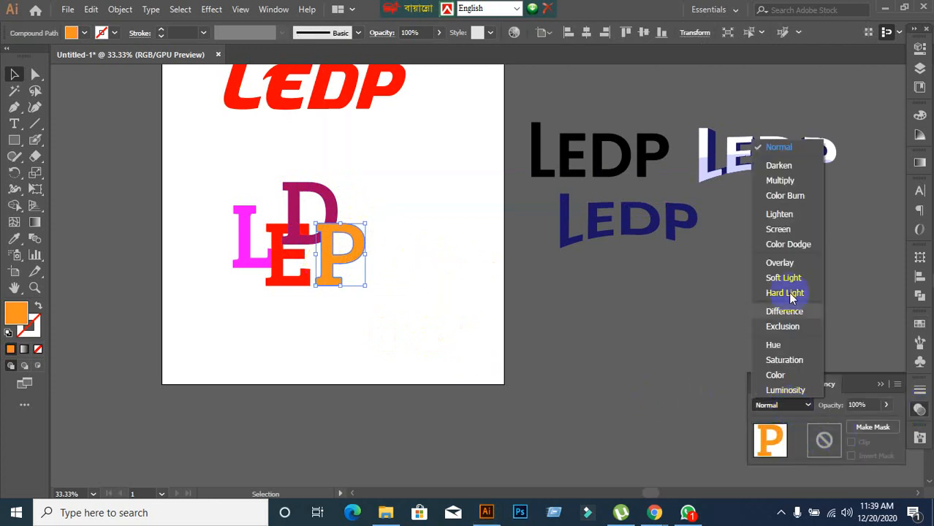
click(778, 161)
click(621, 371)
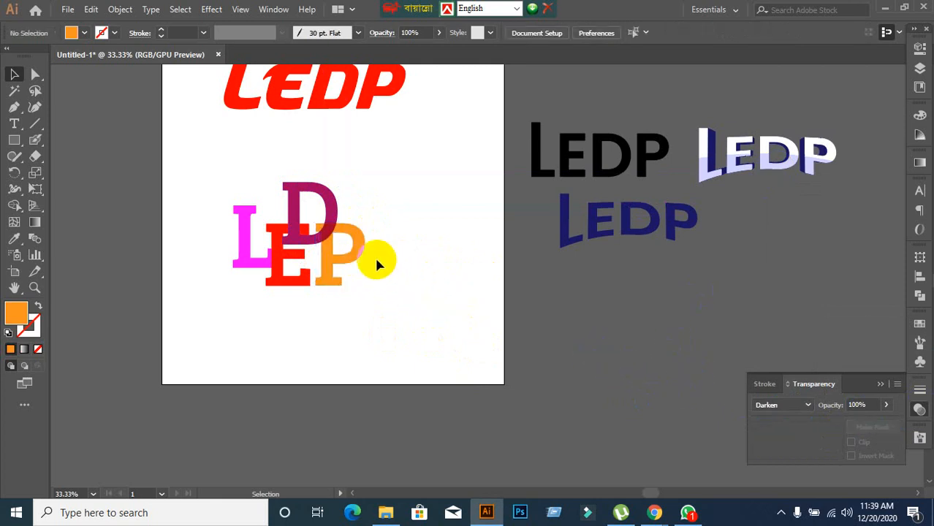
scroll(374, 255, up, 1)
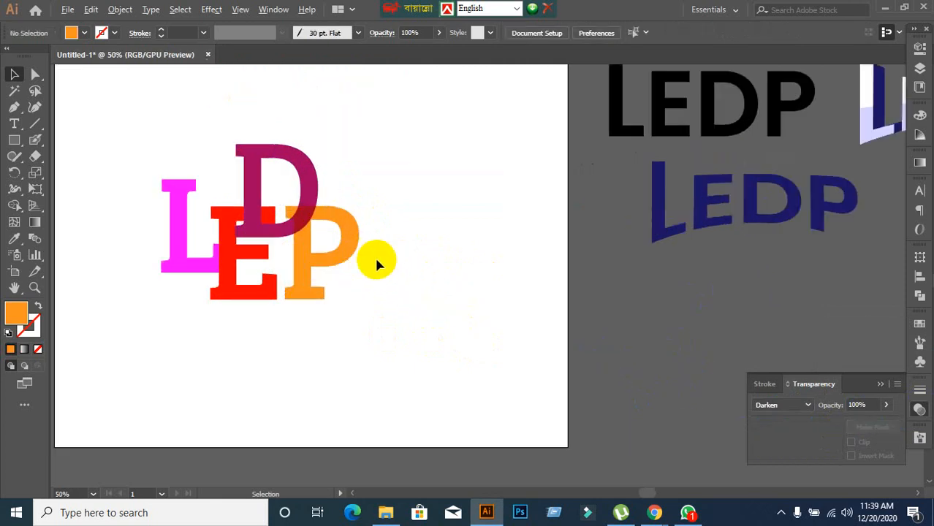
click(302, 275)
click(804, 405)
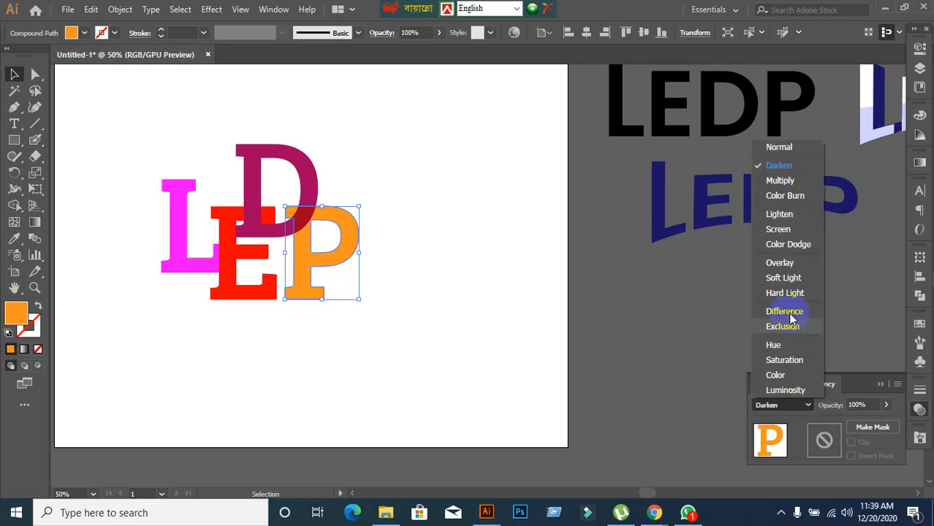
click(777, 180)
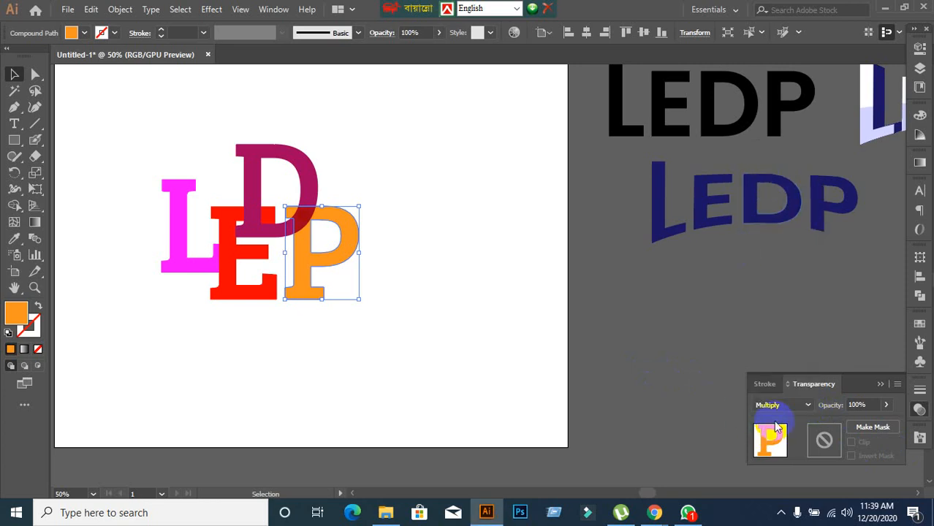
click(780, 406)
click(792, 192)
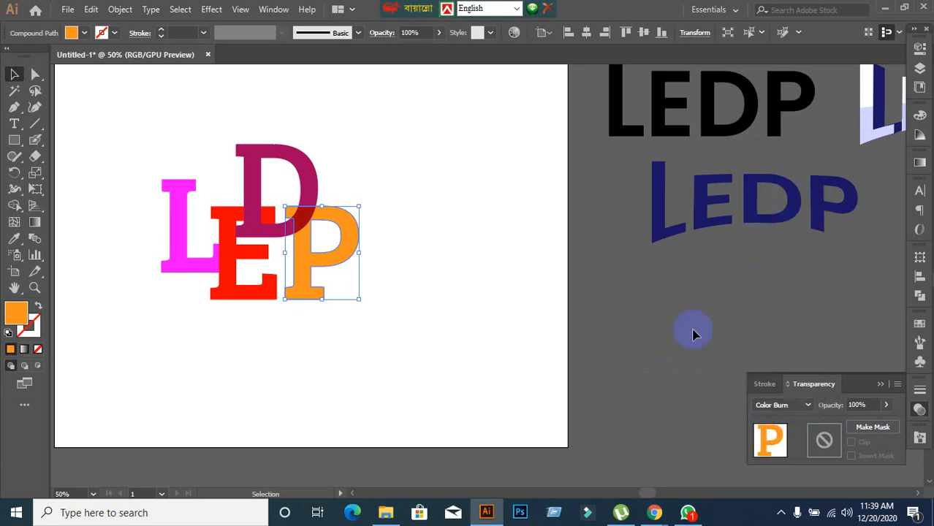
- Try the Lighten, Screen and Color Dodge blend modes on the orange P
click(747, 406)
click(775, 211)
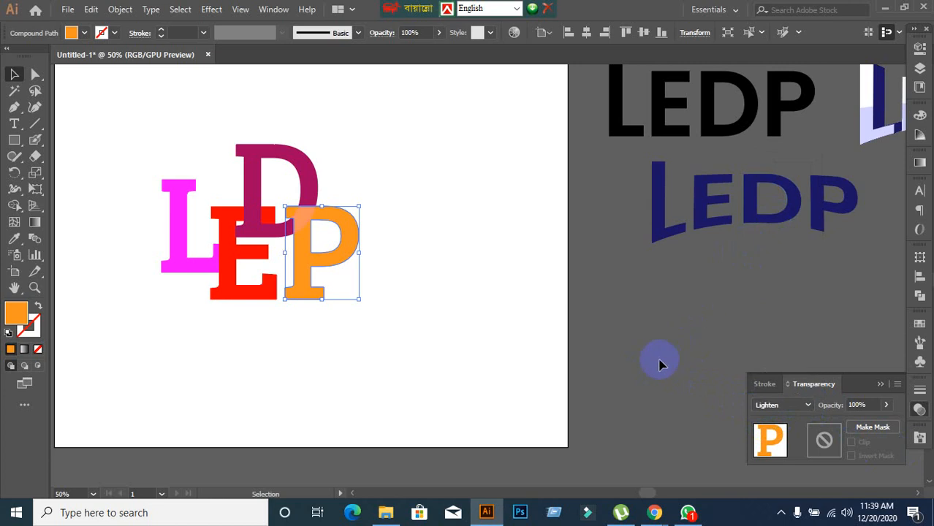
click(761, 404)
click(782, 234)
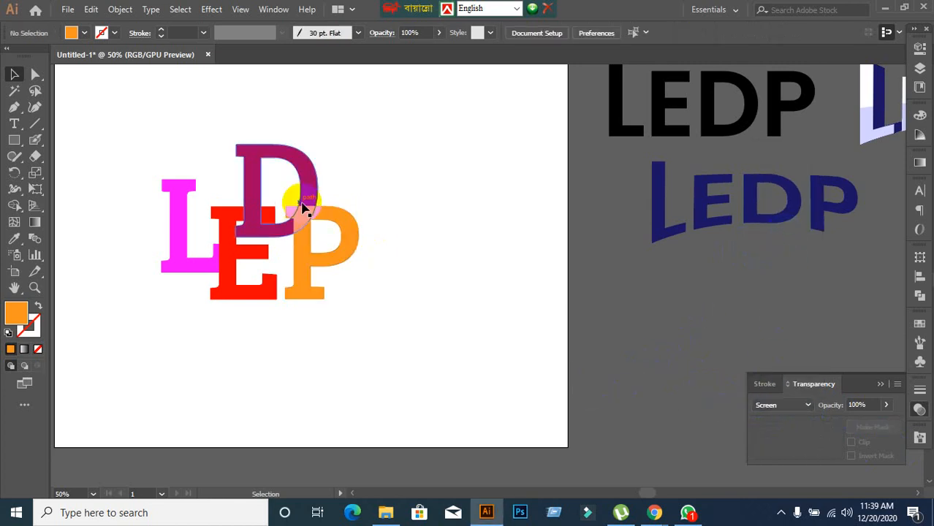
click(771, 408)
click(769, 248)
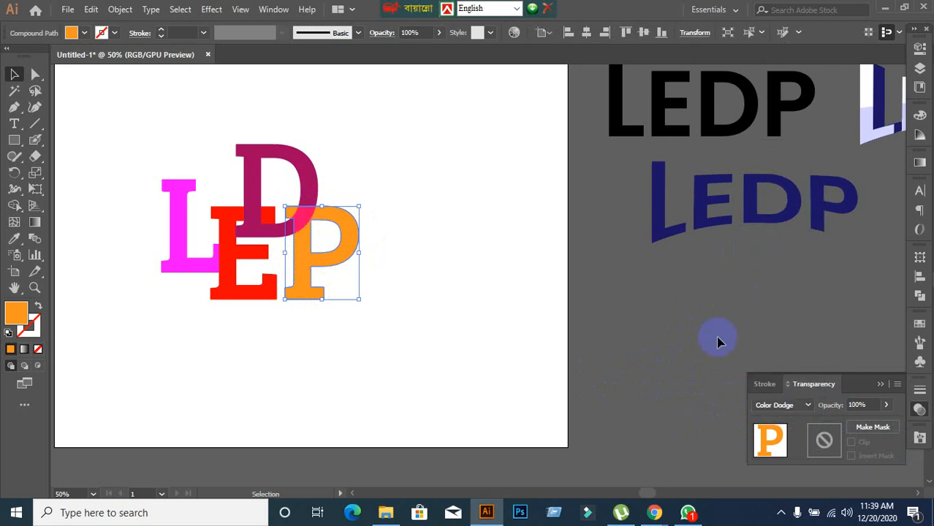
click(613, 372)
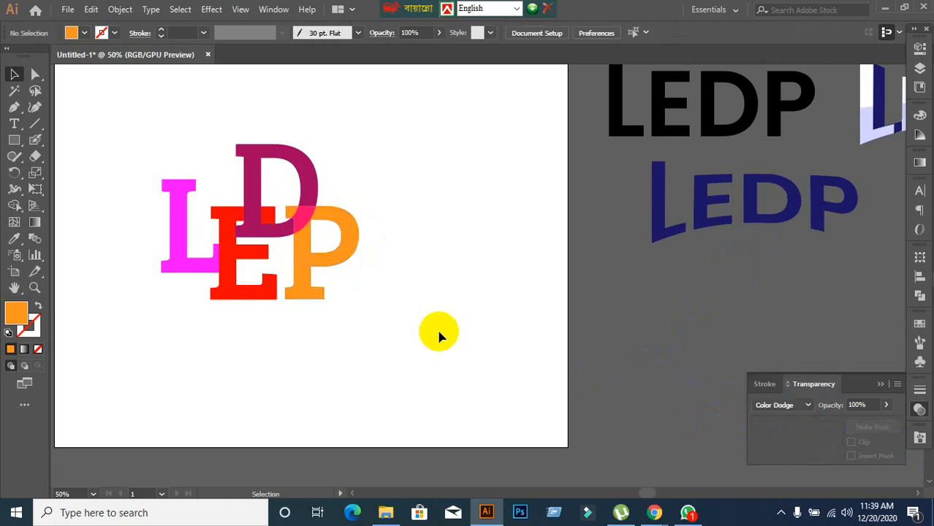
- Try the Overlay, Soft Light and Hard Light blend modes on the orange P
click(317, 296)
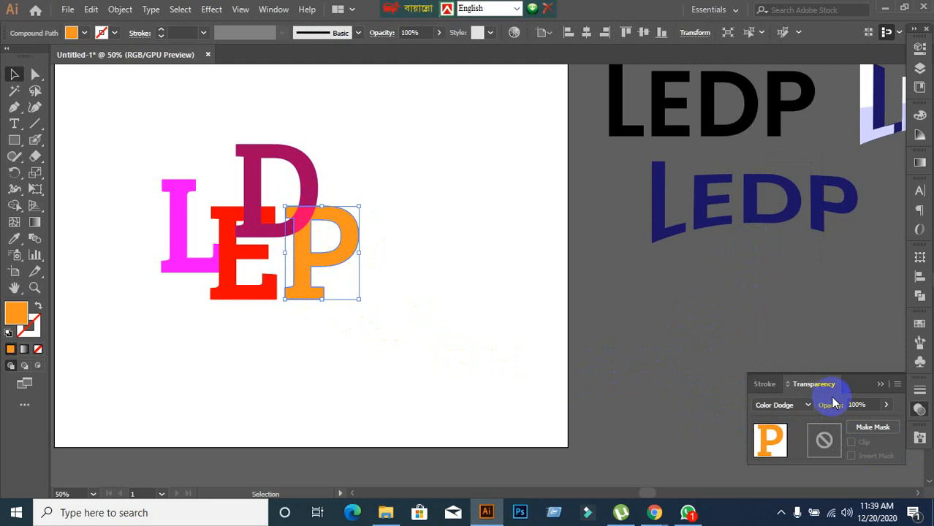
click(804, 405)
click(788, 259)
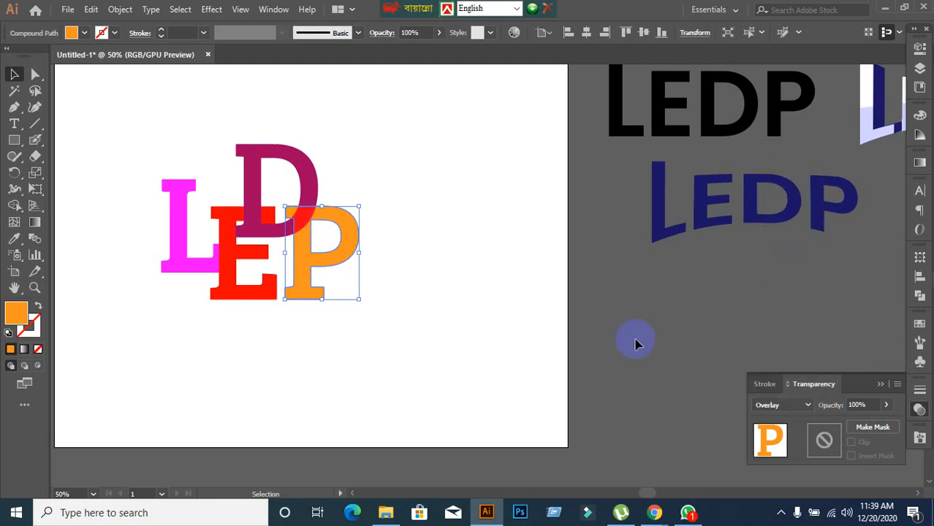
click(766, 407)
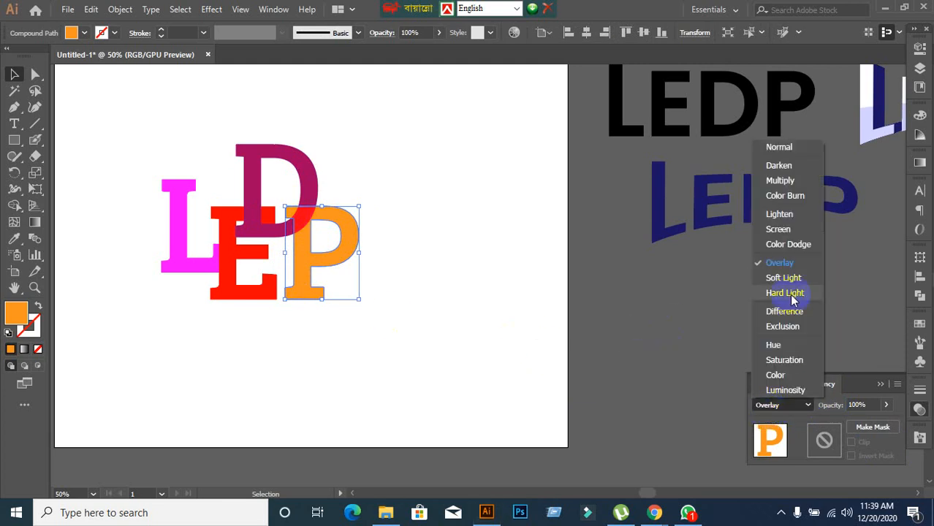
click(786, 283)
click(776, 407)
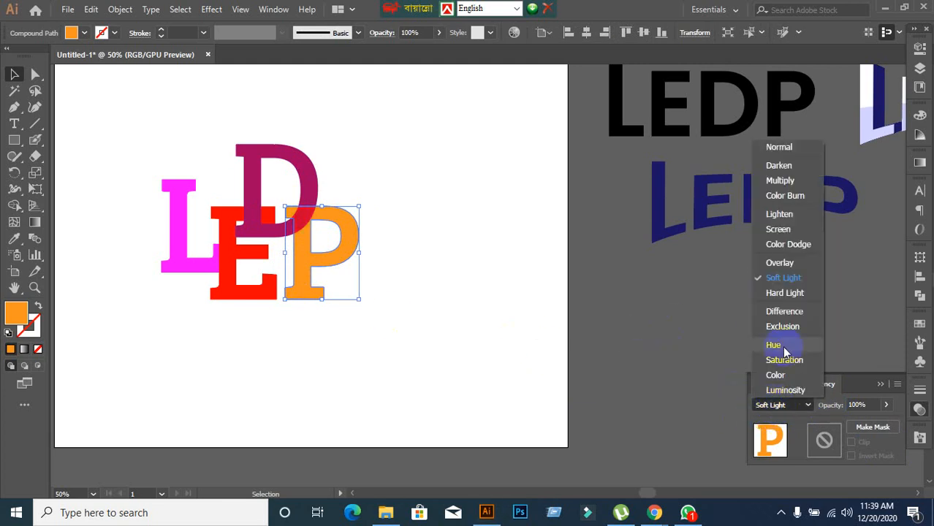
click(784, 294)
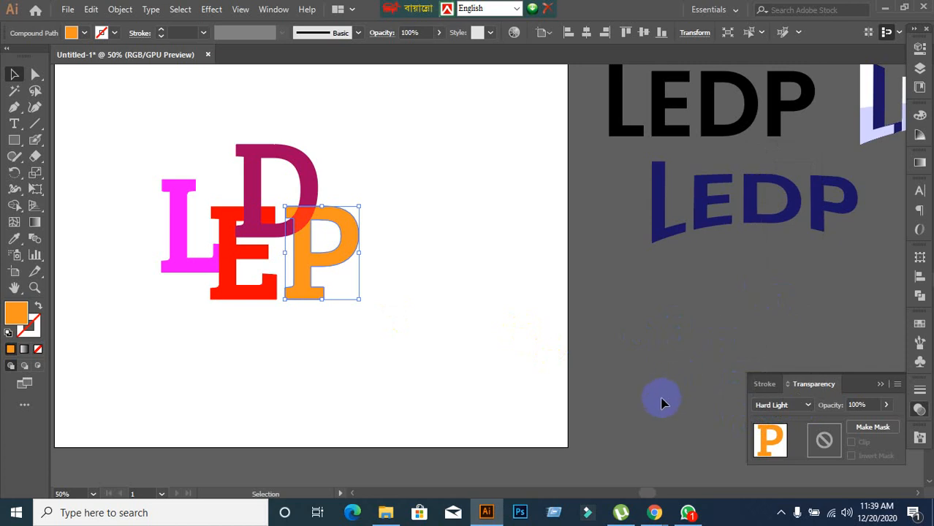
- Try the Difference and Exclusion blend modes on the orange P
click(767, 406)
click(795, 315)
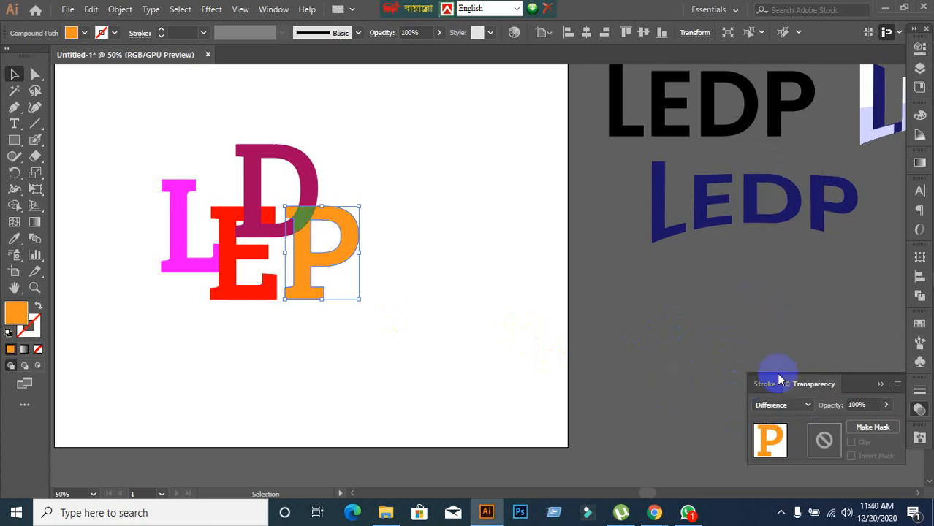
click(778, 405)
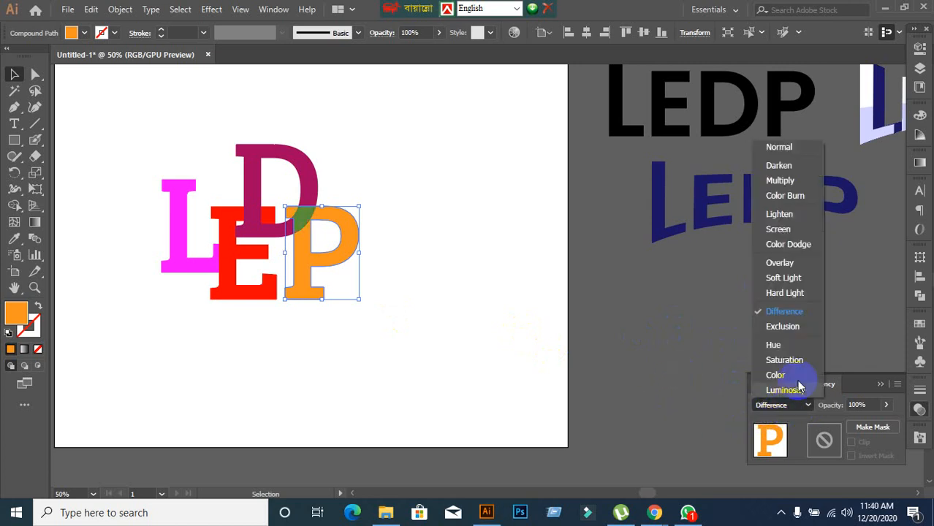
click(783, 327)
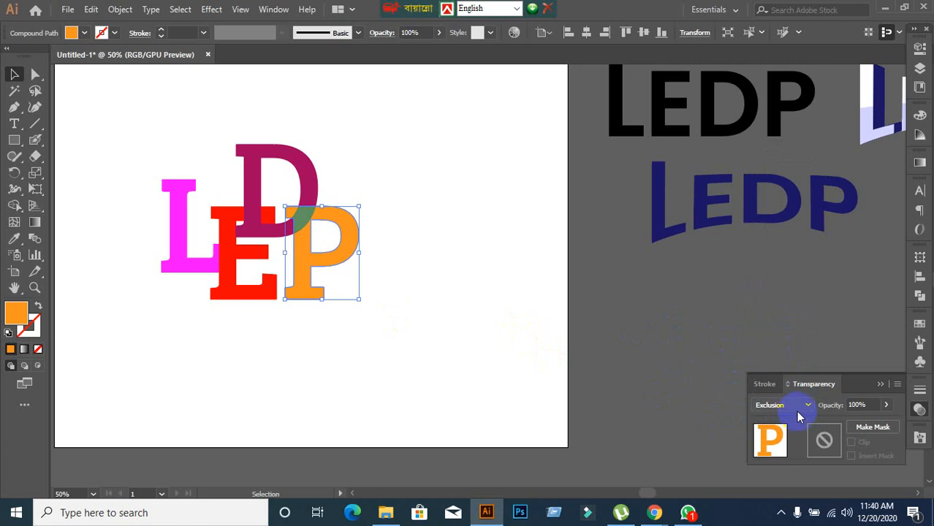
- Return the orange P to the Color Burn blend mode and deselect it
click(793, 406)
click(784, 195)
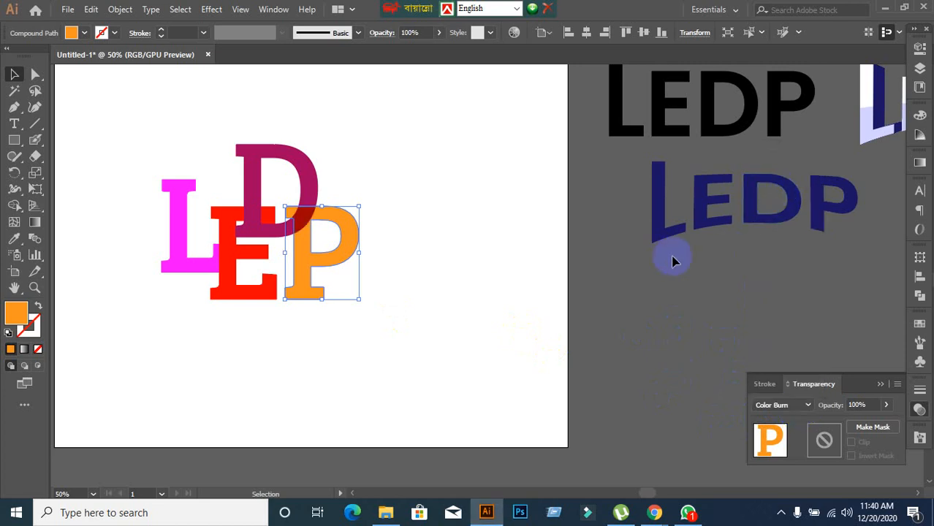
click(612, 310)
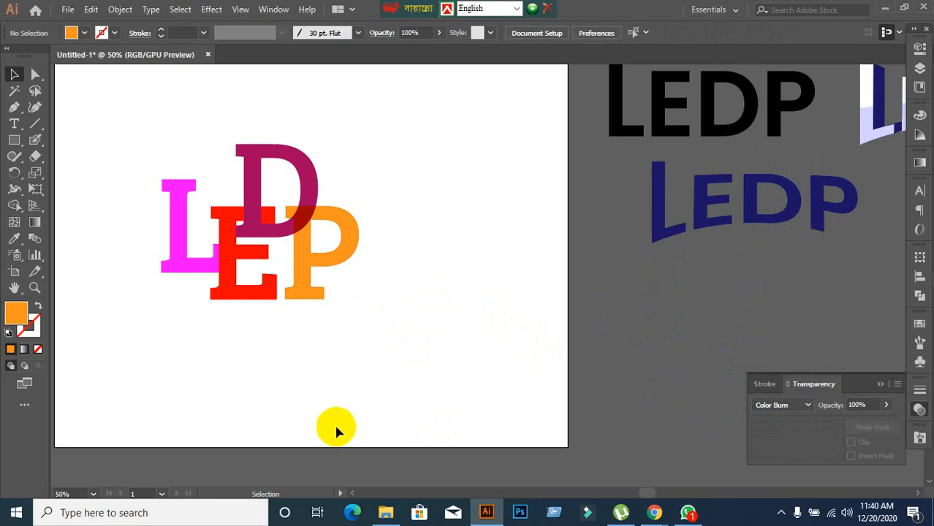
- Try the Color Burn, Multiply and Darken blend modes on the dark magenta D
click(265, 150)
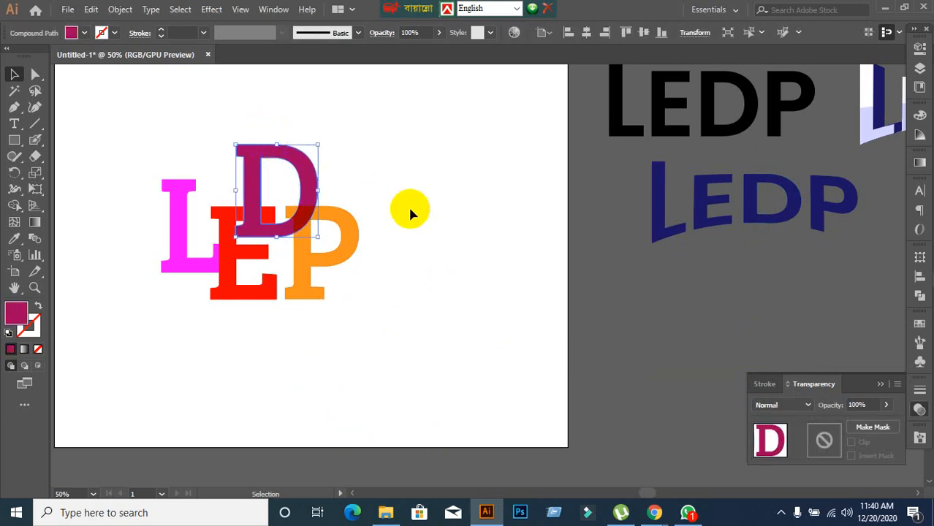
click(778, 405)
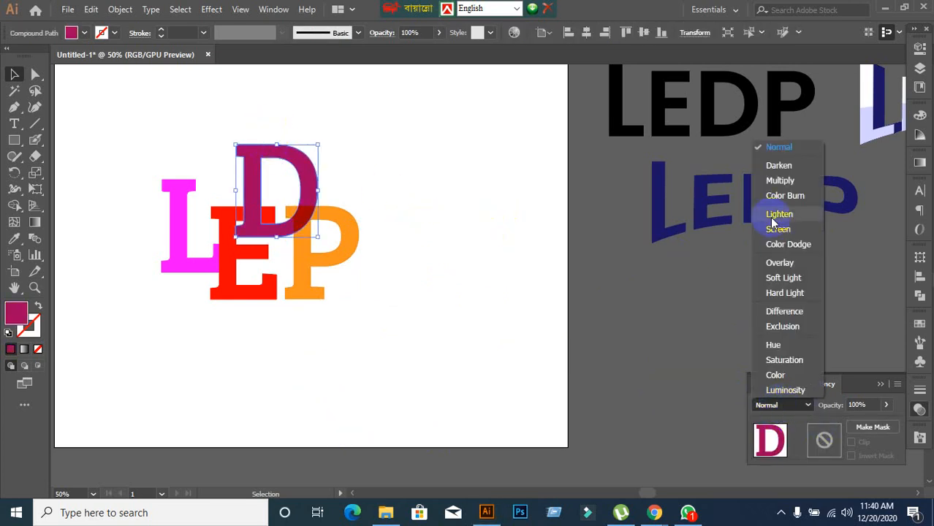
click(773, 197)
click(808, 405)
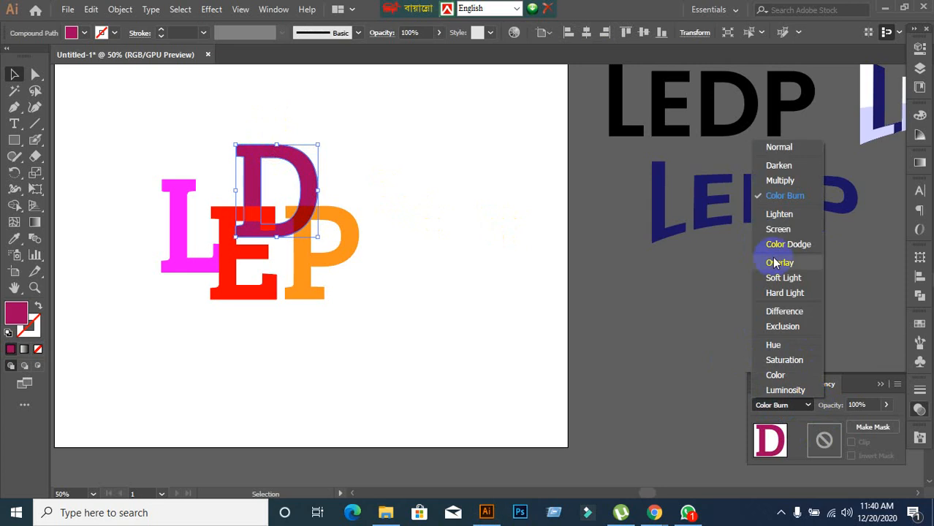
click(777, 182)
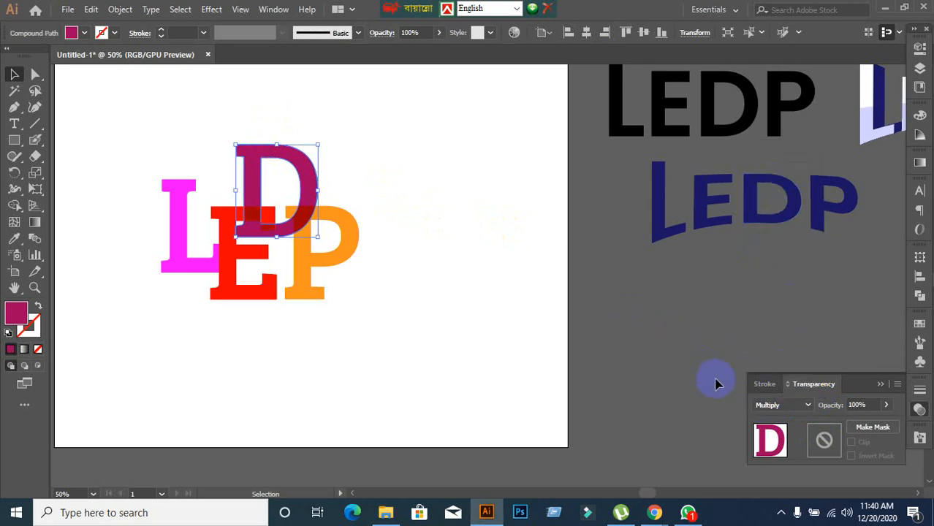
click(758, 405)
click(777, 166)
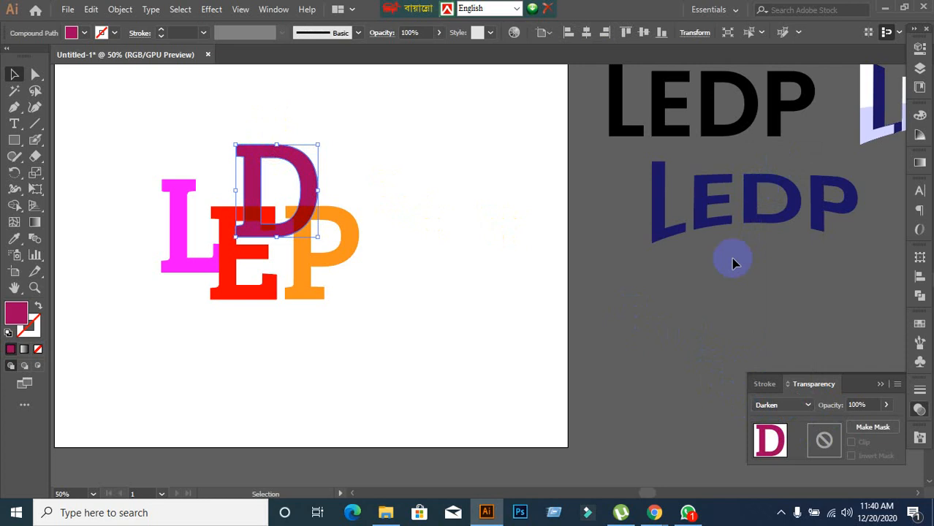
- Try the Screen and Color Dodge blend modes on the dark magenta D
click(789, 414)
click(790, 231)
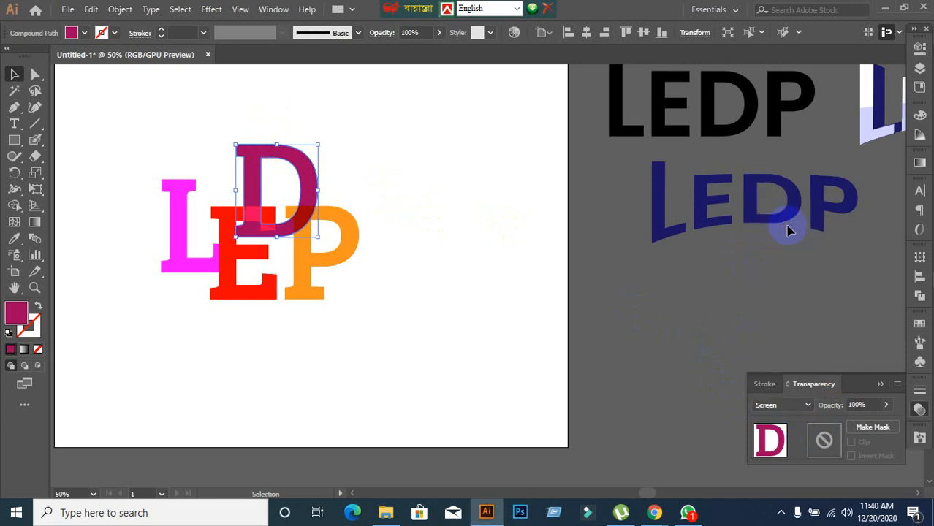
click(771, 404)
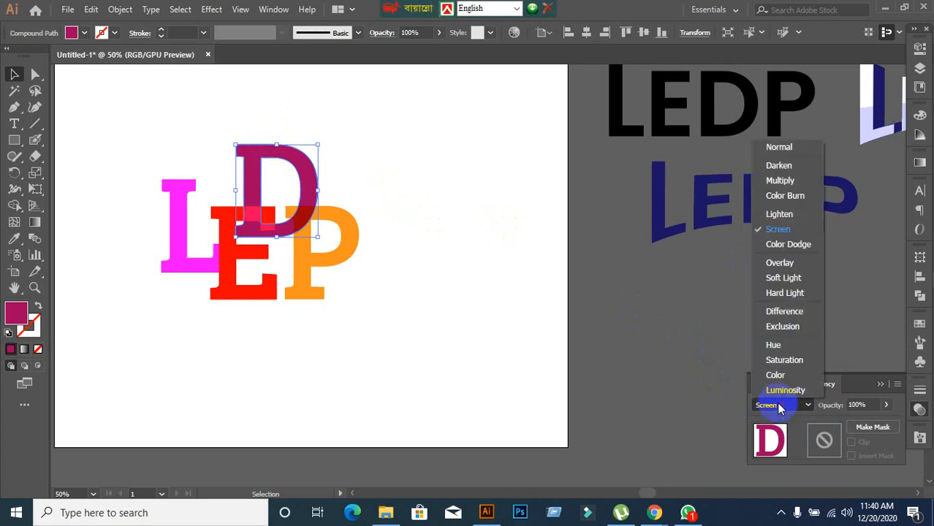
click(769, 243)
click(623, 289)
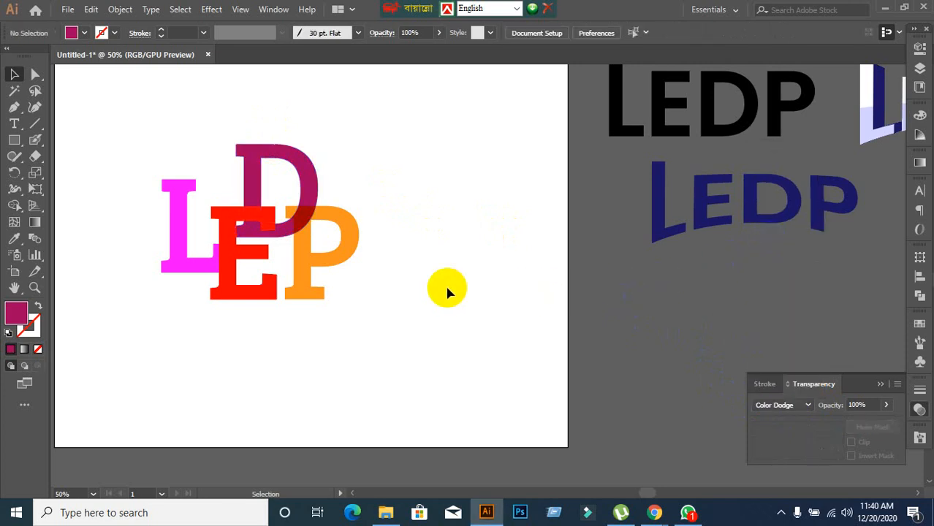
- Return the dark magenta D to the Normal blend mode and deselect it
click(294, 154)
click(791, 413)
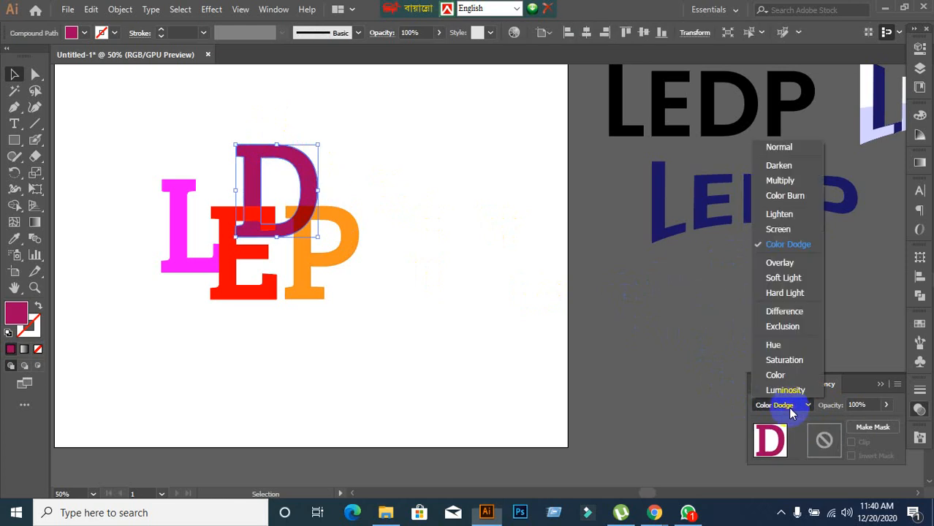
click(774, 149)
click(455, 335)
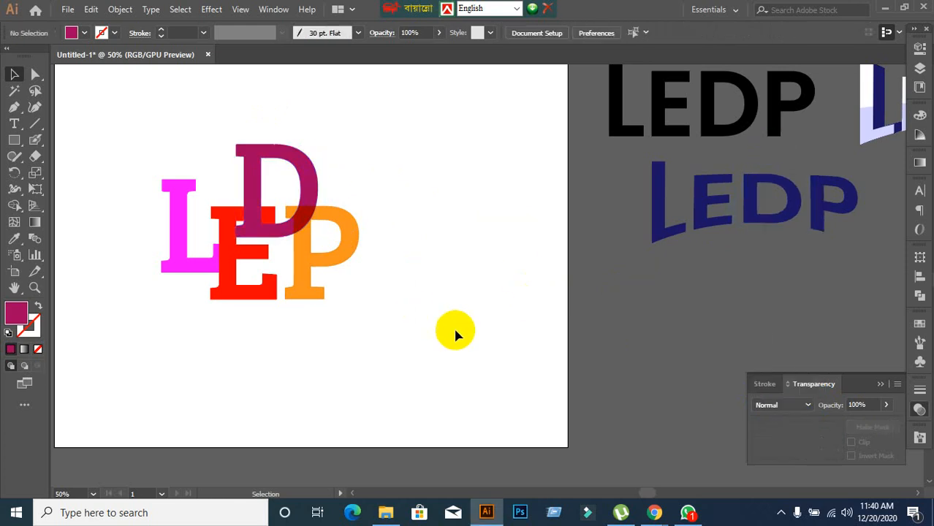
- Move the multicoloured LEDP cluster off the artboard to the empty area below the dark blue LEDP lettering
key(ctrl+minus)
drag(238, 181, 418, 333)
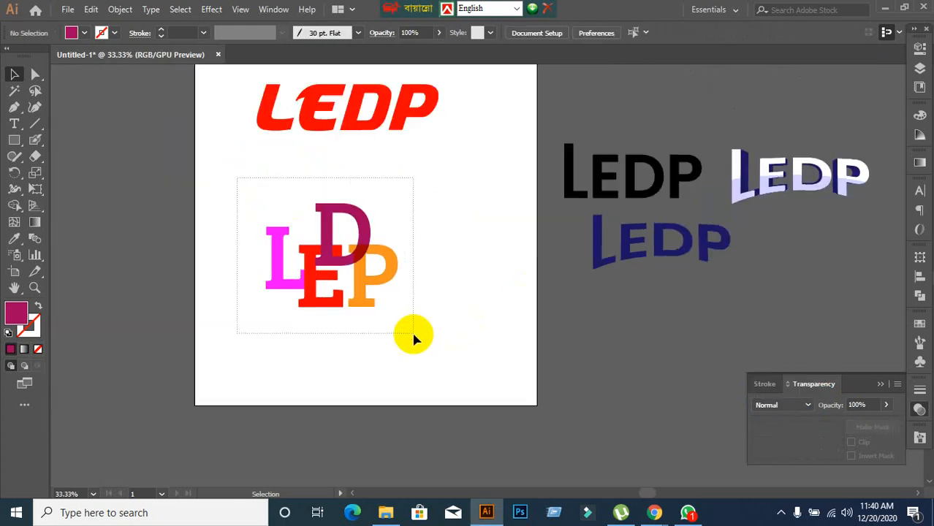
drag(351, 251, 675, 337)
click(455, 273)
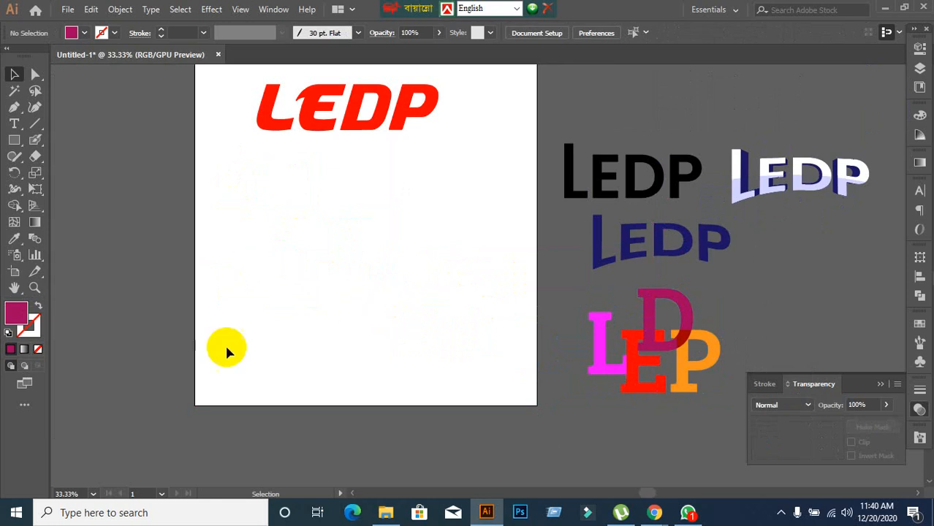
- Add the text LEDP in black Bree Serif near the middle of the artboard and scale it up to large lettering
drag(12, 126, 52, 122)
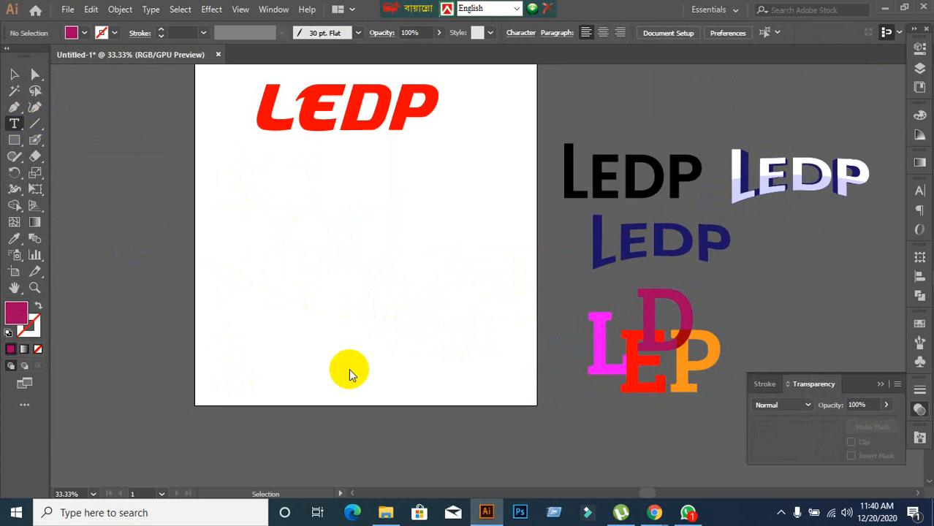
click(329, 247)
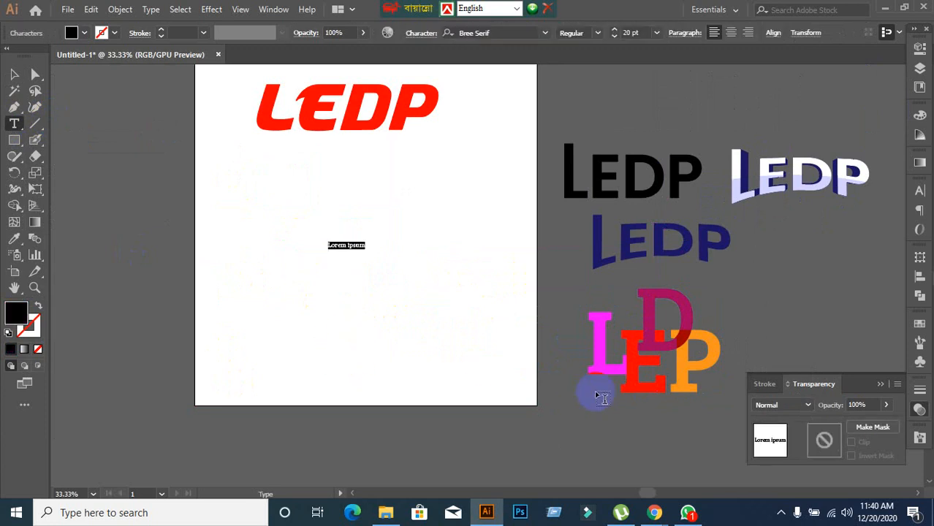
text(LEDP)
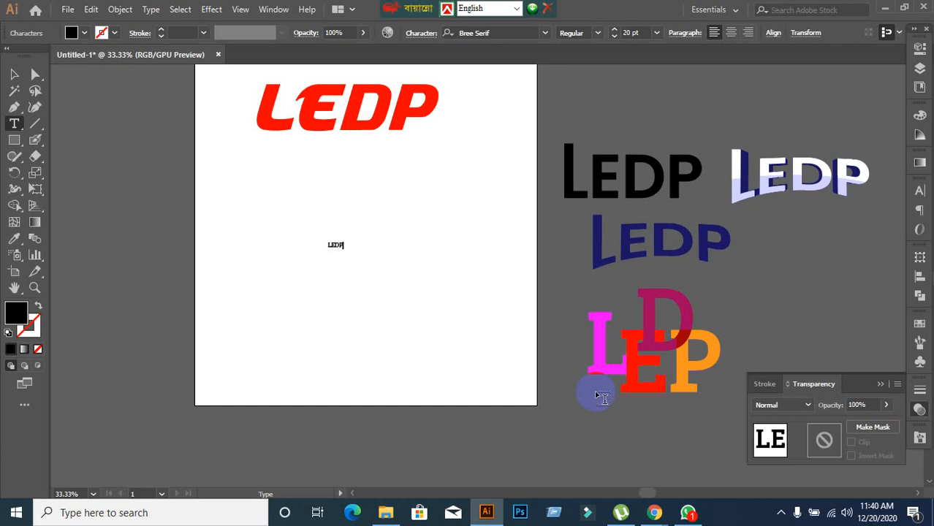
click(15, 73)
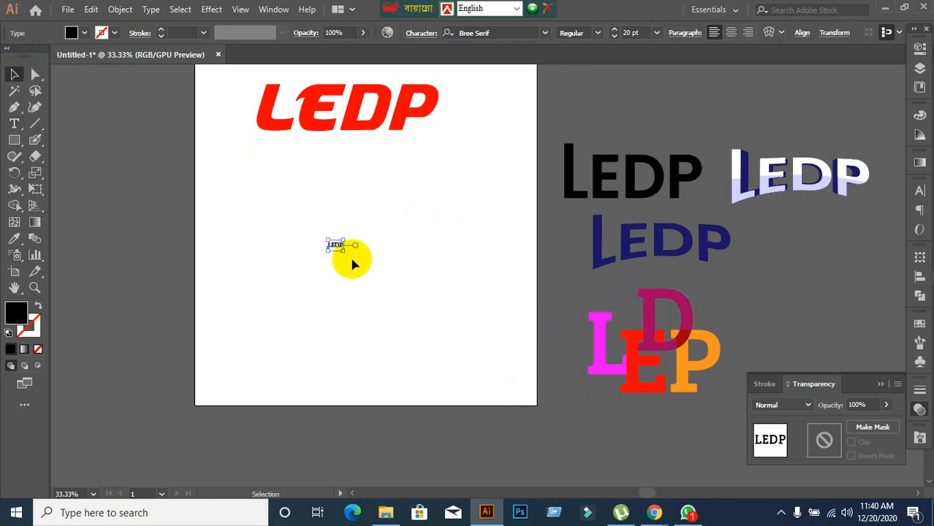
drag(348, 254, 574, 402)
- Move the black LEDP text to the artboard's centre and enlarge it slightly to about 305 pt
drag(445, 318, 369, 274)
drag(455, 295, 477, 313)
click(460, 376)
click(364, 257)
- Convert the black LEDP text to outlines and select the resulting group
right_click(382, 266)
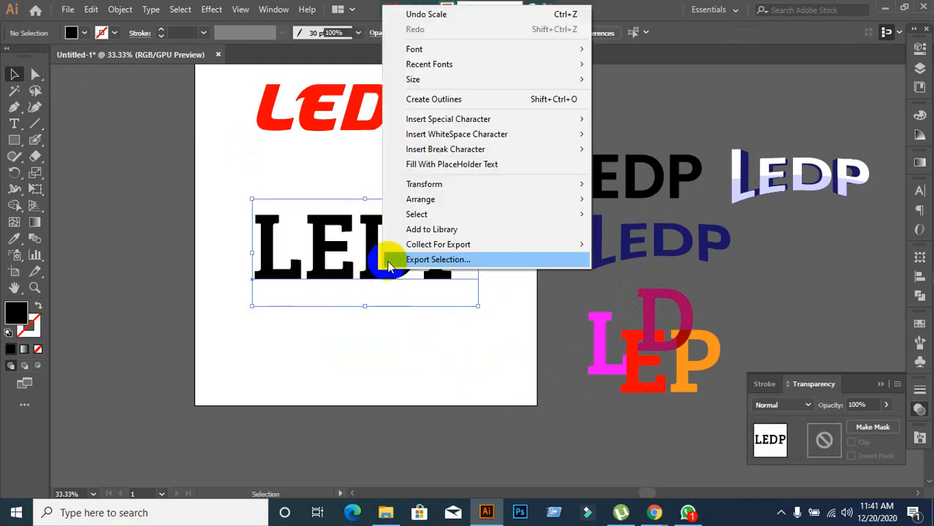
click(368, 366)
click(384, 271)
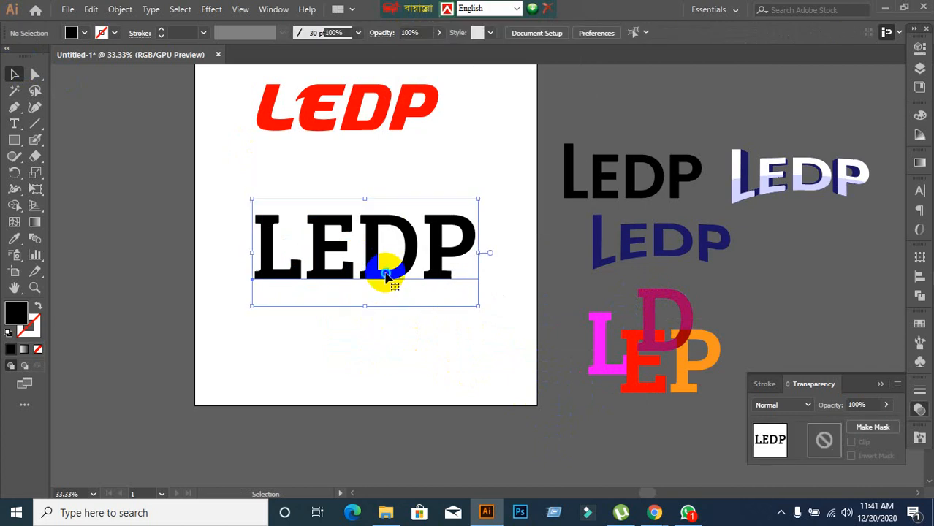
right_click(384, 270)
click(423, 102)
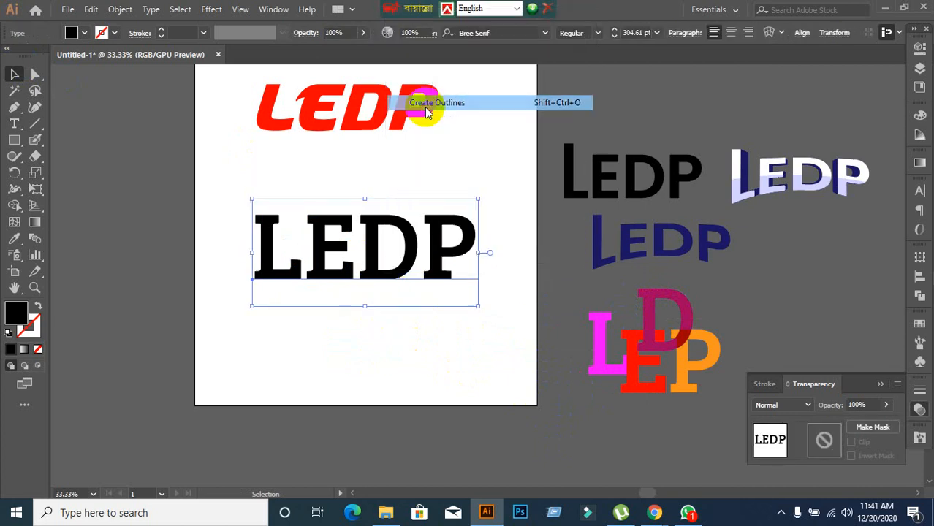
click(329, 159)
click(329, 233)
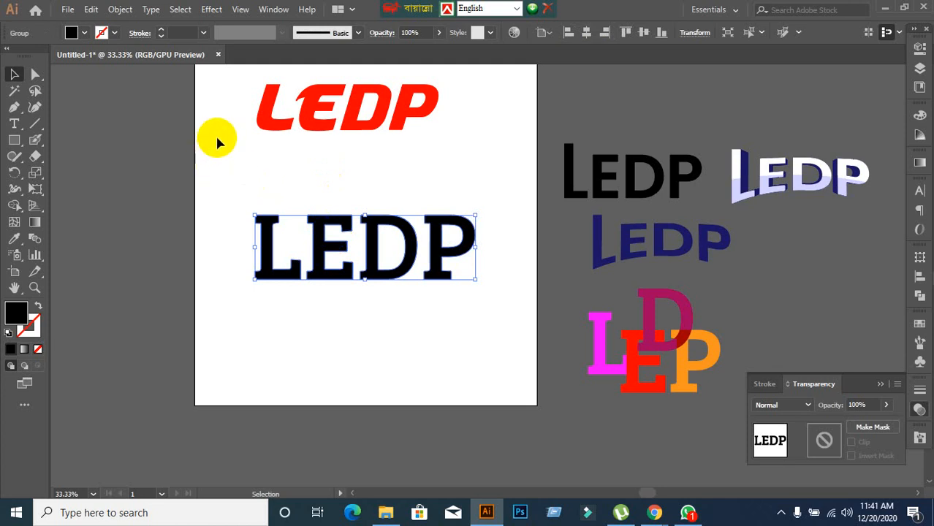
- Undo the outline conversion, the last scaling and the move of the black LEDP text
click(214, 16)
key(ctrl+z)
key(ctrl+z)
click(221, 201)
key(ctrl+z)
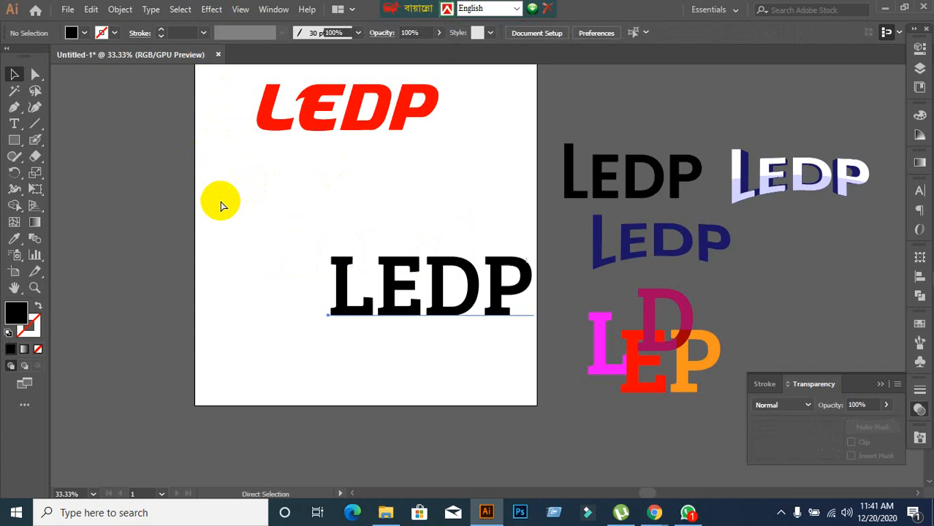
- Undo the remaining enlargement of the black LEDP text, rescale it to about 233 pt and move it below the red lettering
key(ctrl+z)
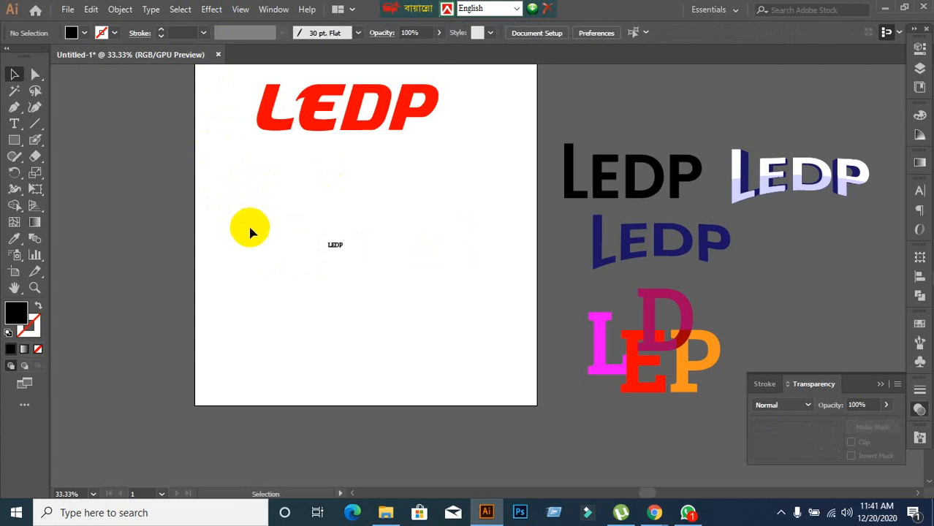
click(335, 246)
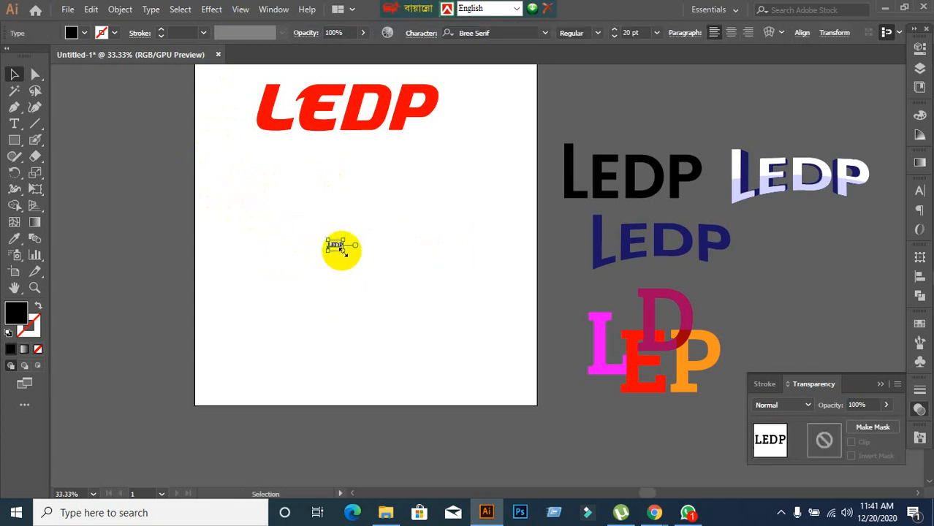
drag(343, 253, 502, 325)
drag(427, 292, 342, 240)
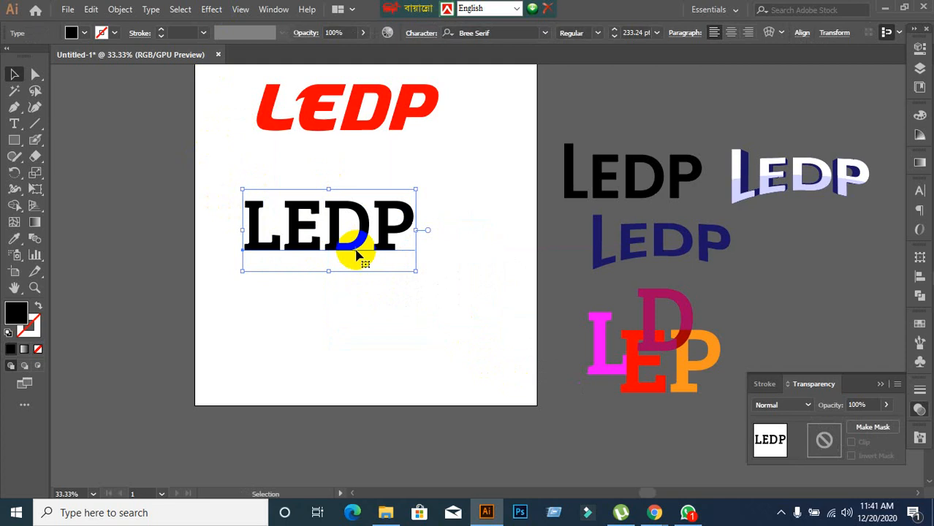
- Change the font of the black LEDP text to Lato with the Bold style
click(920, 193)
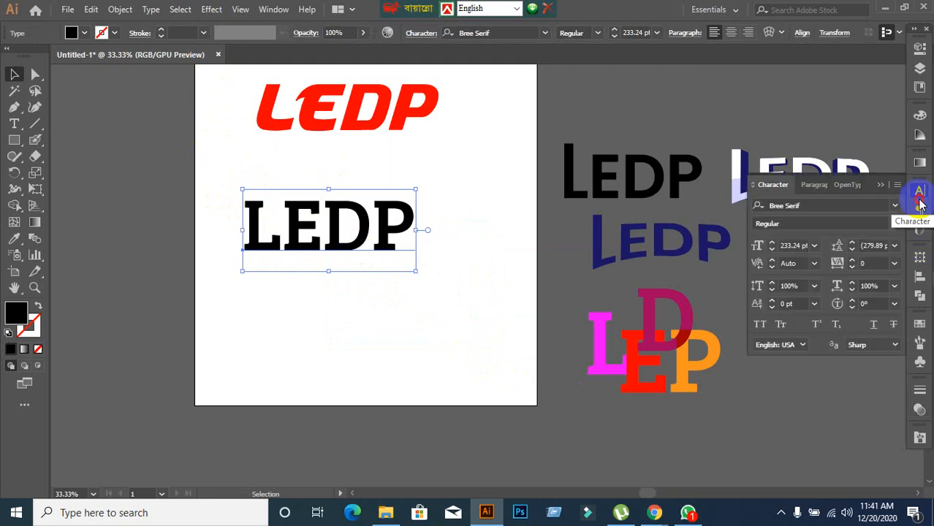
click(920, 203)
click(460, 324)
click(368, 242)
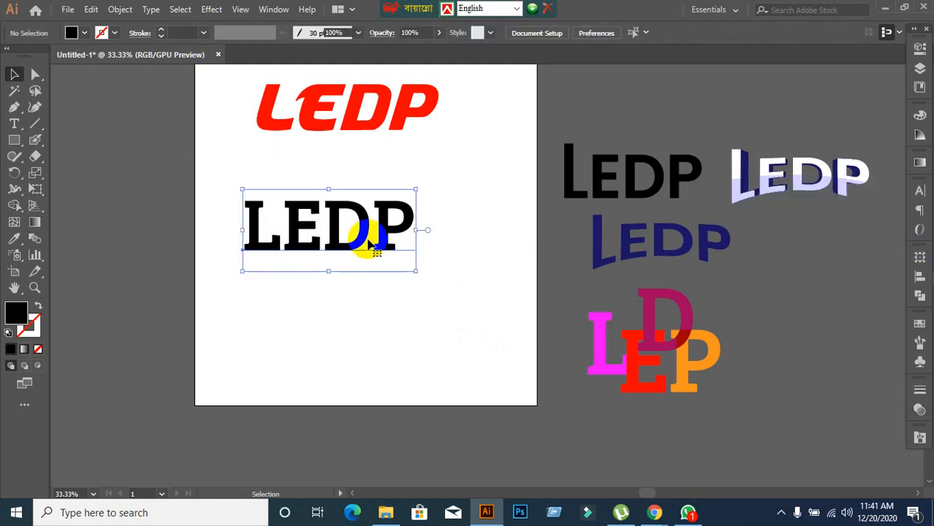
click(915, 192)
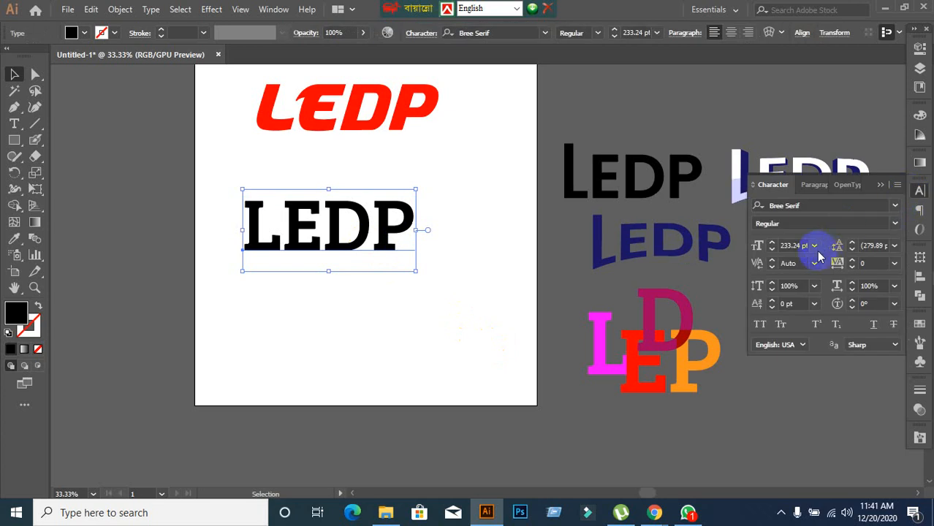
click(803, 199)
click(803, 199)
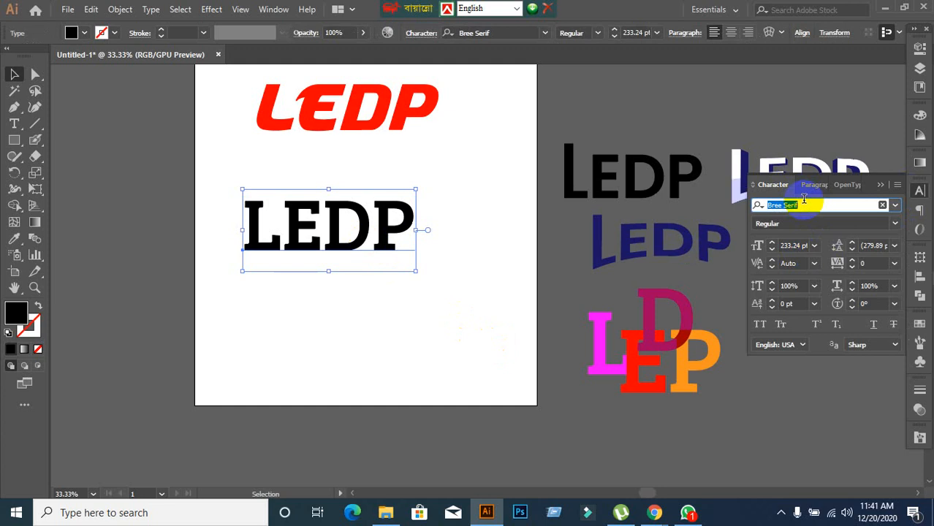
text(lato)
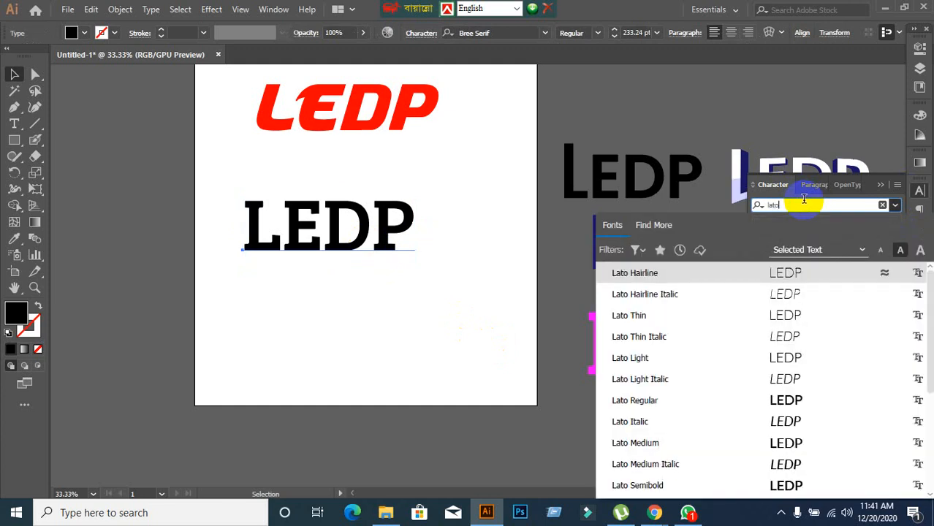
click(631, 401)
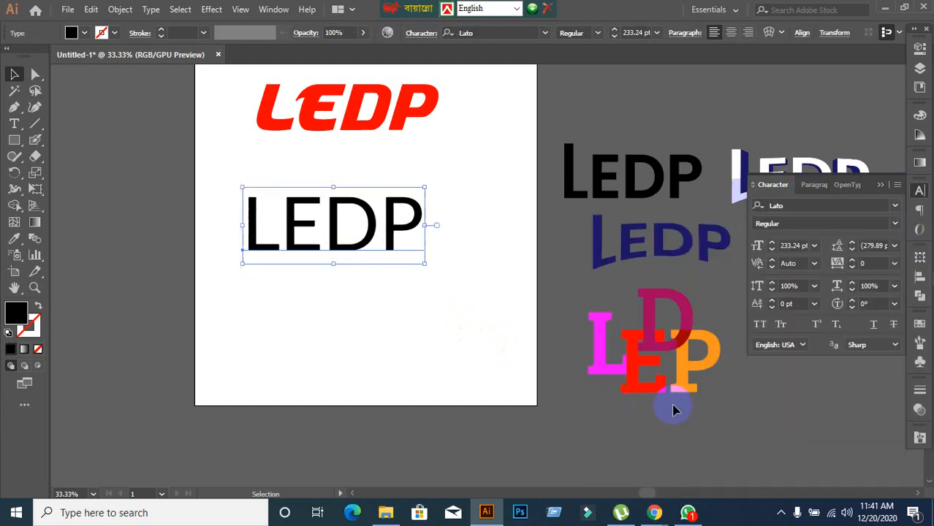
click(897, 225)
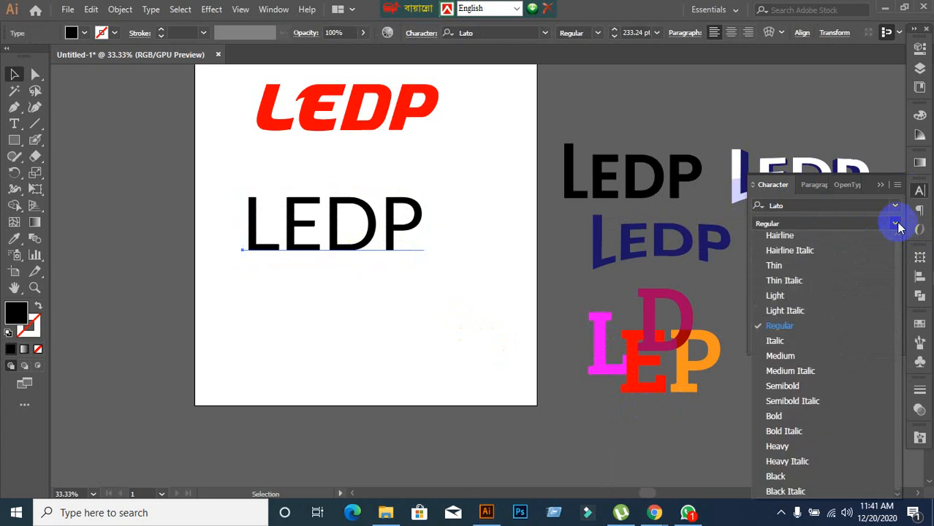
click(783, 415)
click(457, 330)
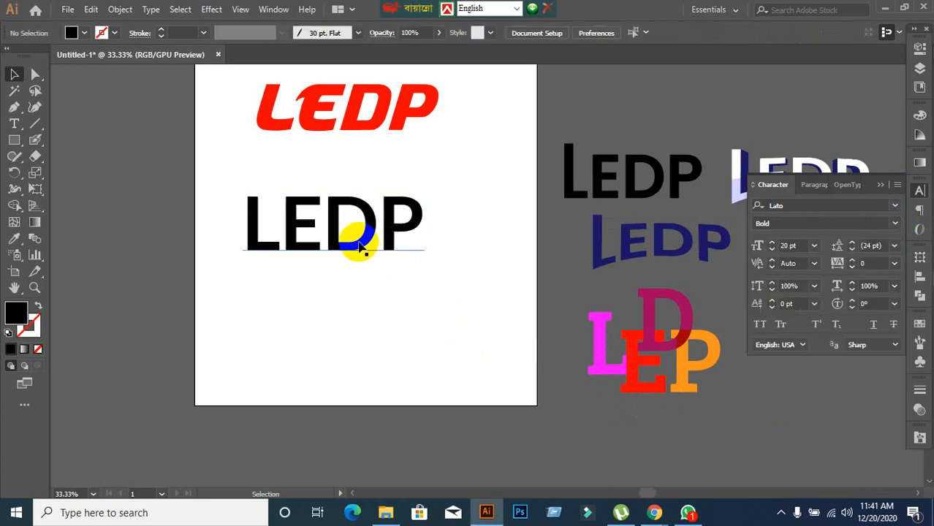
- Move the black LEDP text slightly lower on the artboard and convert it to outlines
drag(359, 241, 374, 287)
right_click(374, 287)
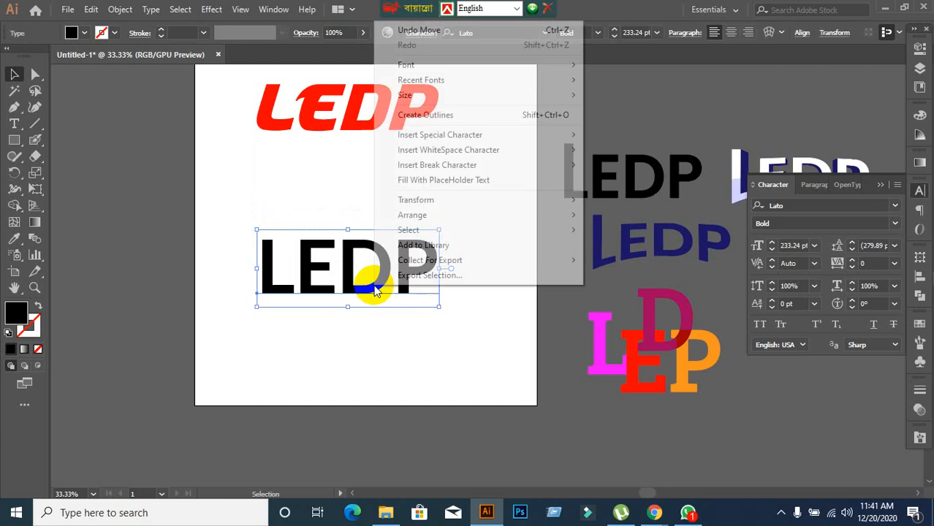
click(439, 115)
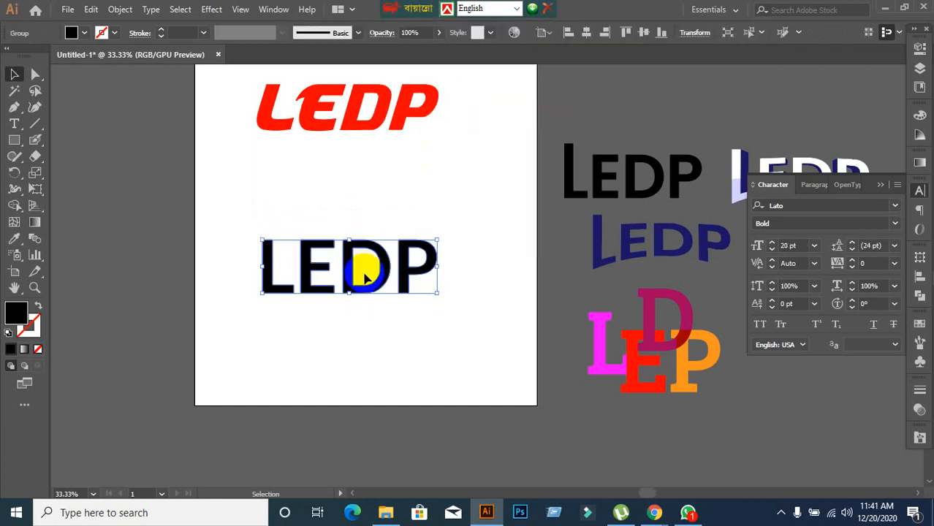
- Place a copy of the outlined black LEDP group beyond the artboard's lower-left corner
click(211, 9)
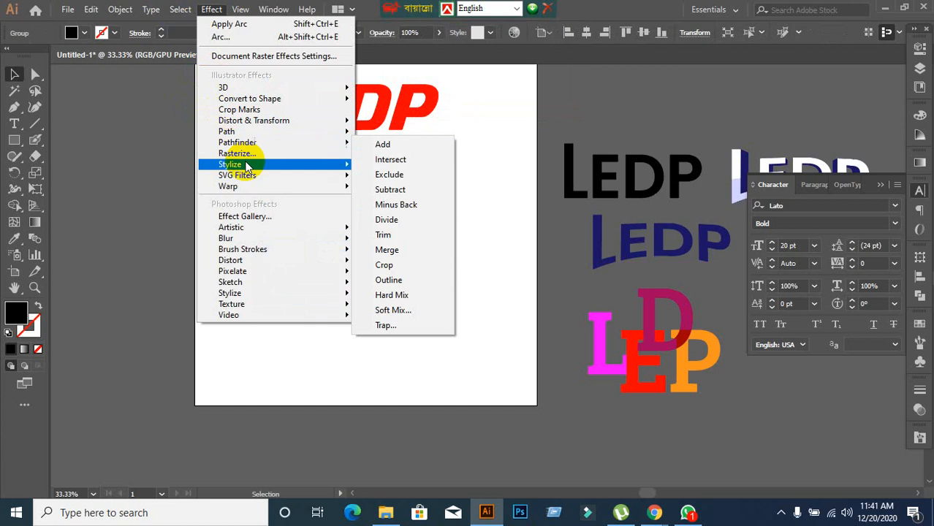
click(246, 320)
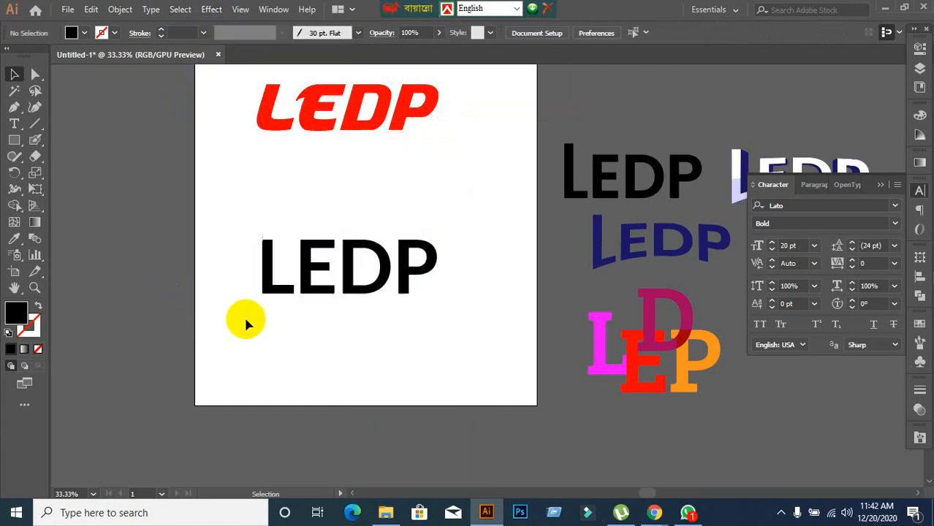
drag(356, 297, 136, 453)
click(338, 325)
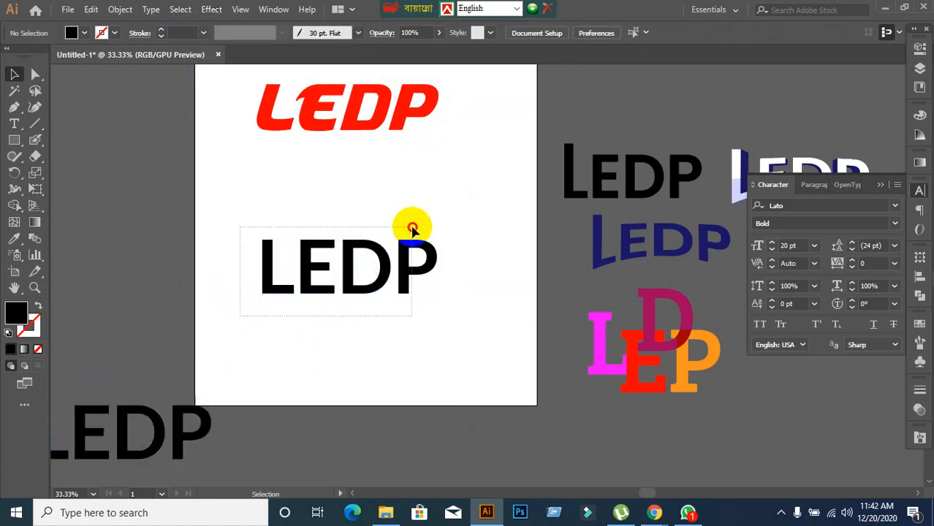
- Start an Arc warp effect on the outlined LEDP group on the artboard and look through the available warp styles
click(408, 245)
click(220, 9)
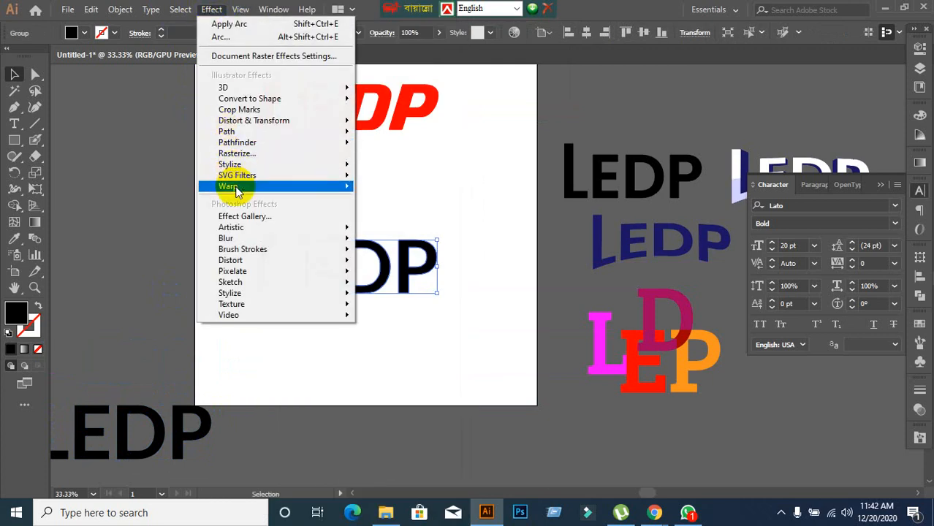
mouse_move(234, 186)
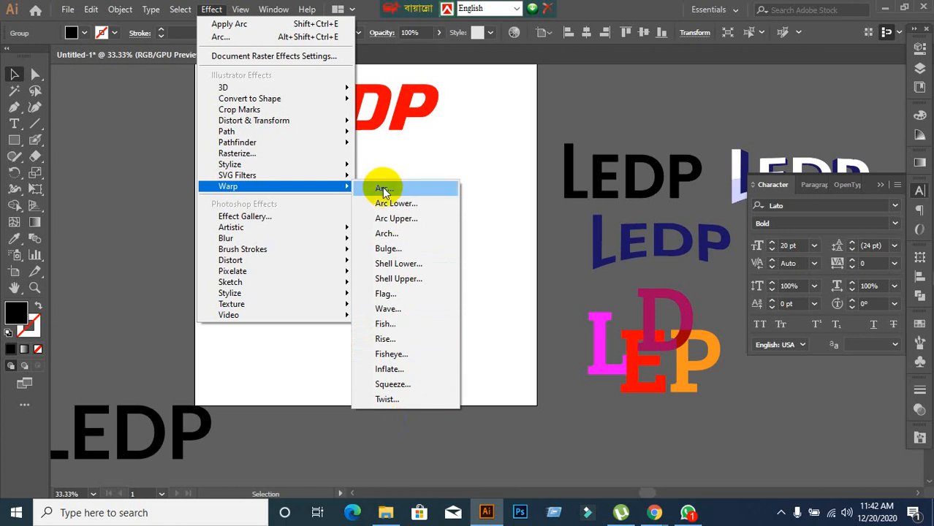
click(382, 189)
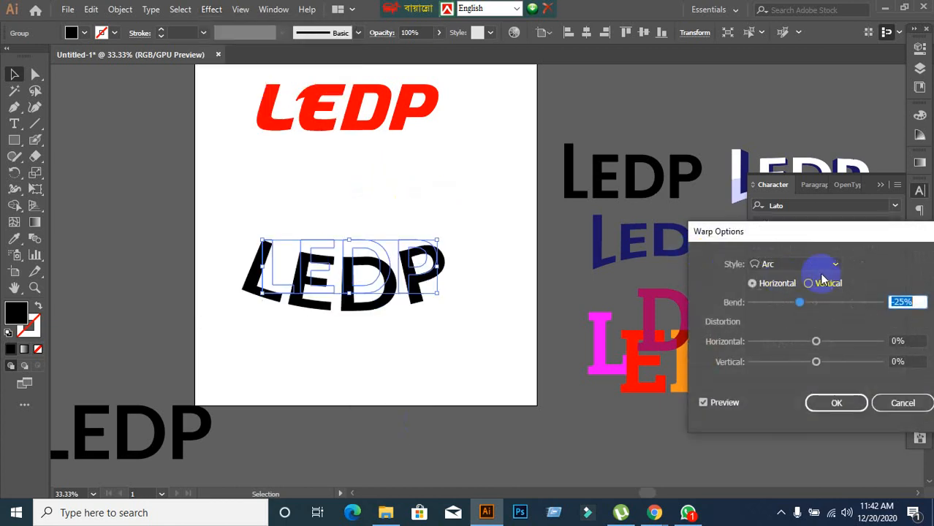
click(823, 265)
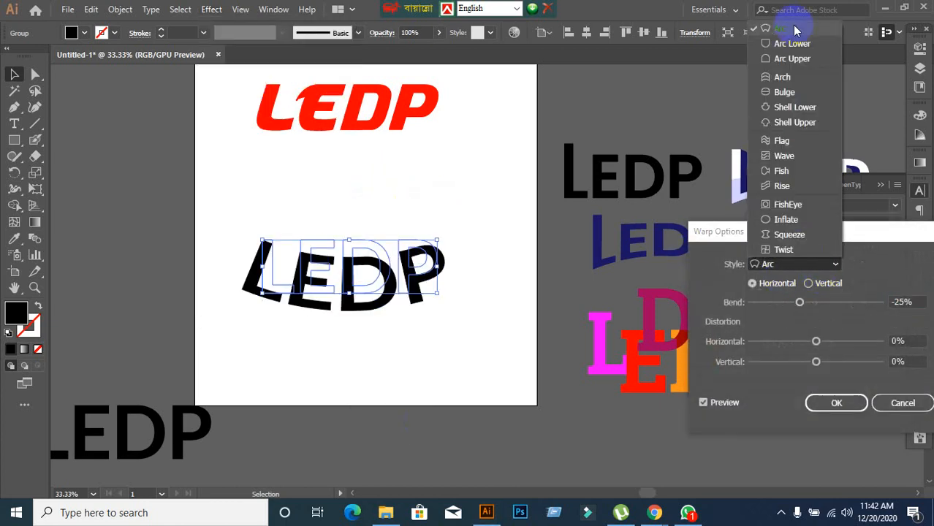
click(810, 267)
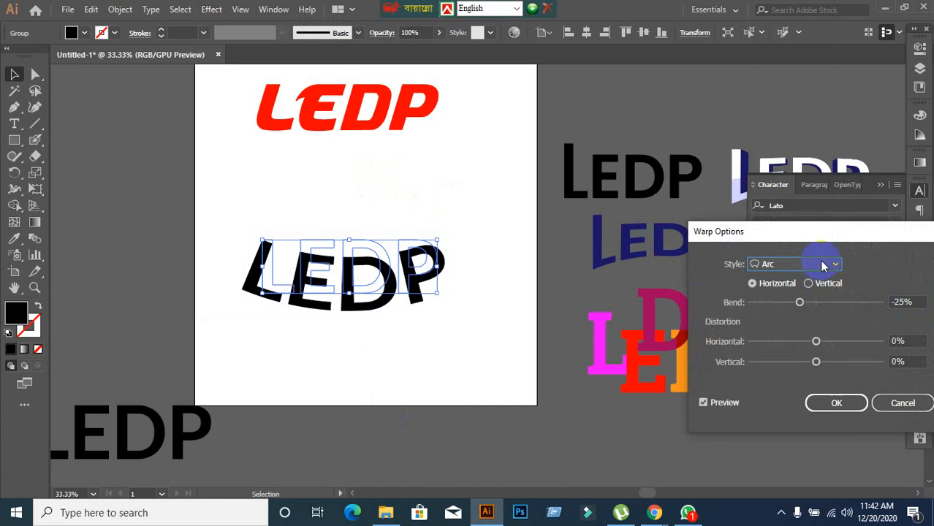
click(837, 266)
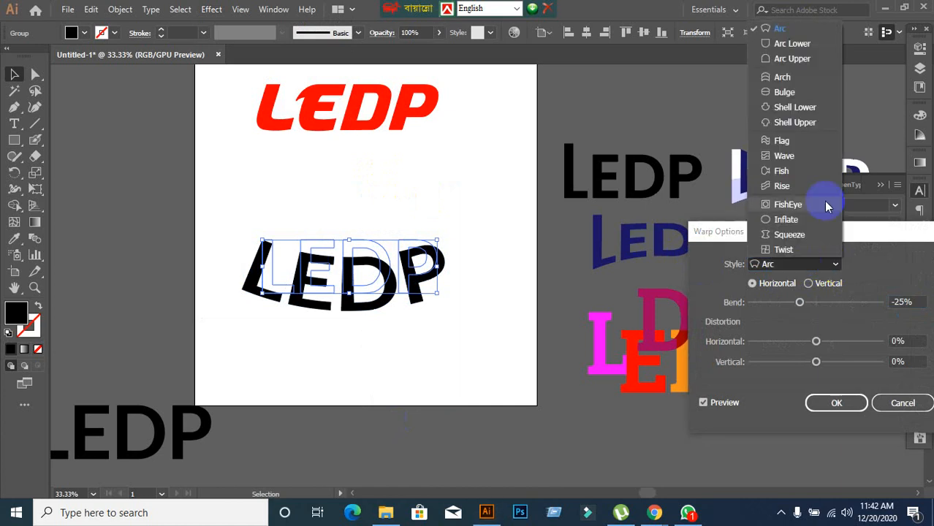
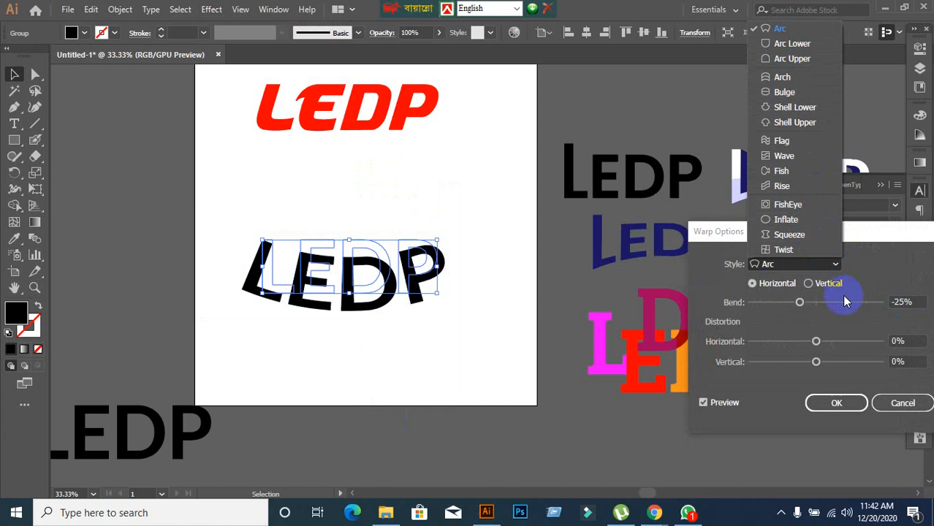
- Set the bend of the horizontal Arc warp to 0%
click(914, 301)
scroll(914, 300, down, 4)
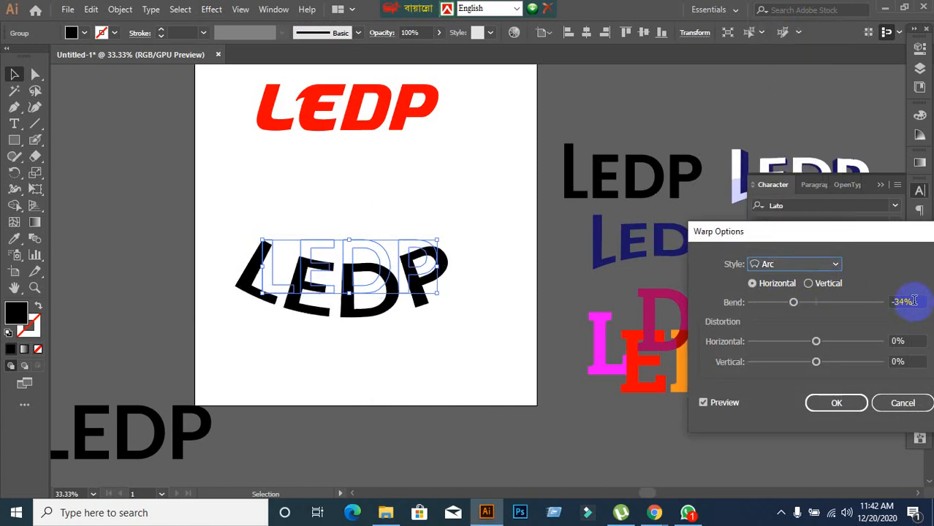
scroll(914, 301, up, 19)
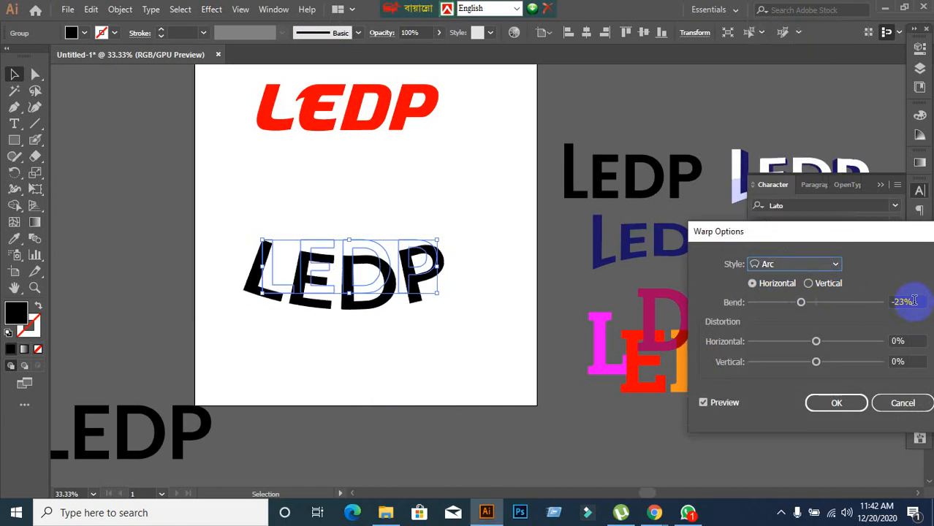
scroll(914, 301, up, 5)
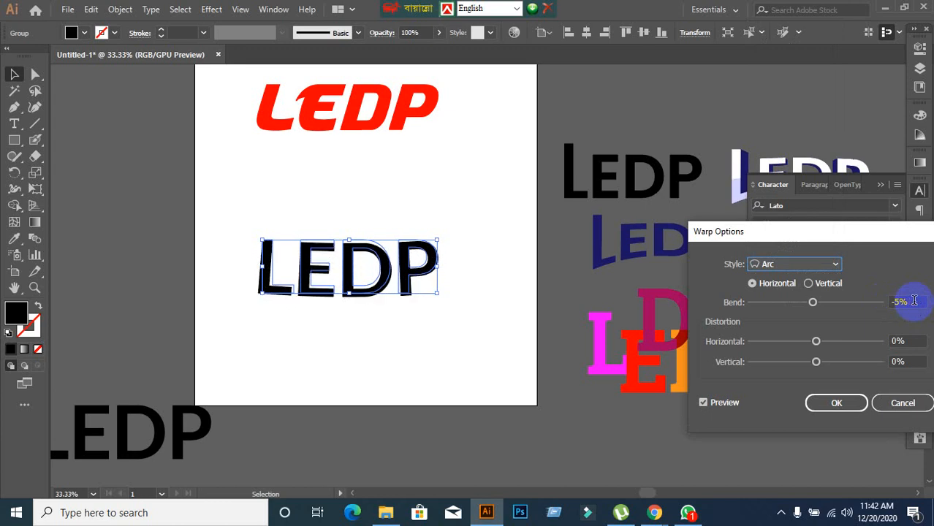
scroll(914, 301, up, 4)
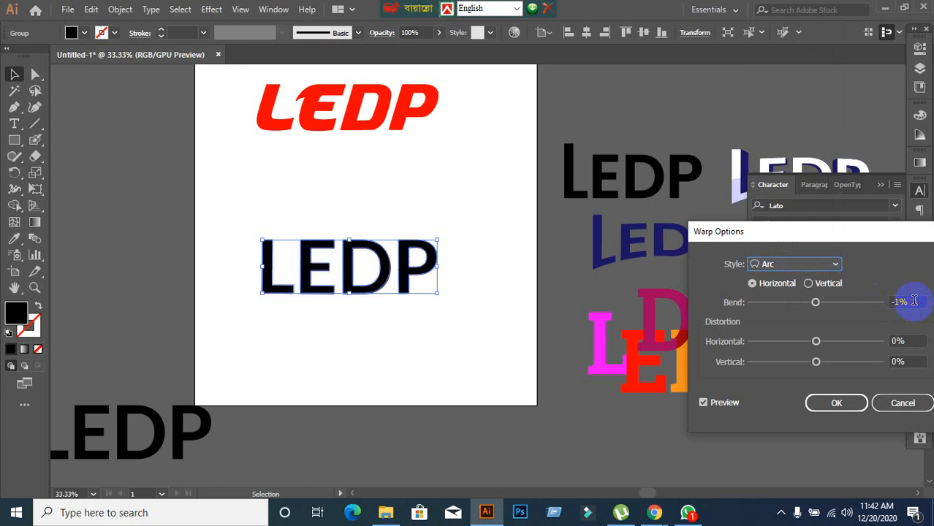
scroll(914, 301, up, 1)
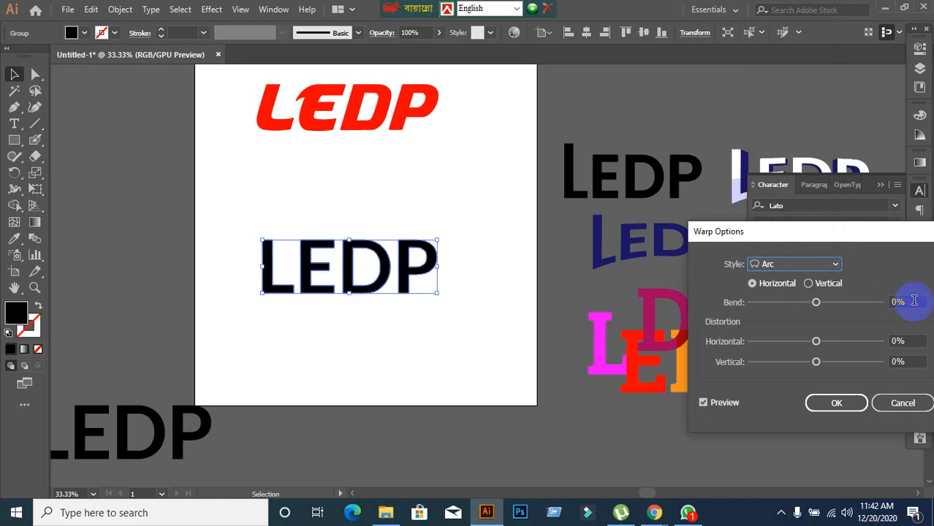
- Set the warp's horizontal distortion to 60%, apply the effect and select the warped LEDP lettering
click(911, 343)
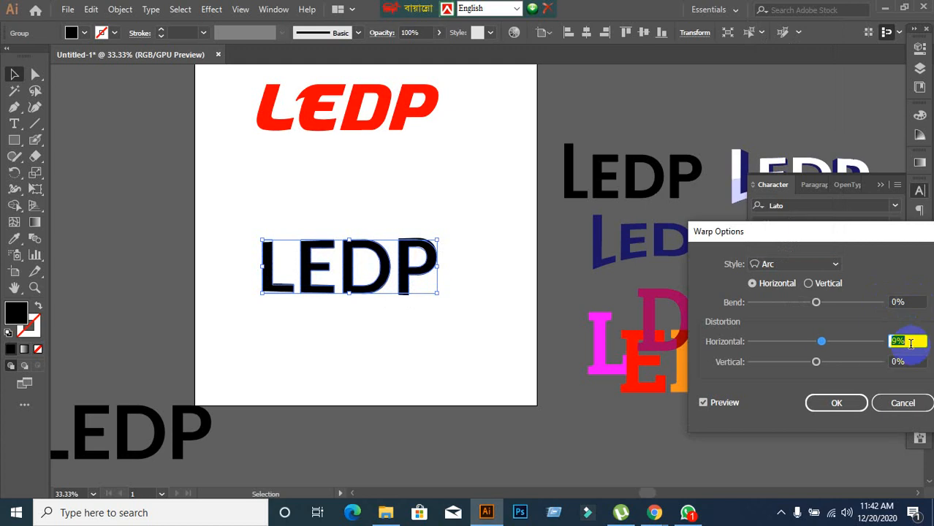
scroll(911, 343, up, 9)
scroll(911, 343, up, 12)
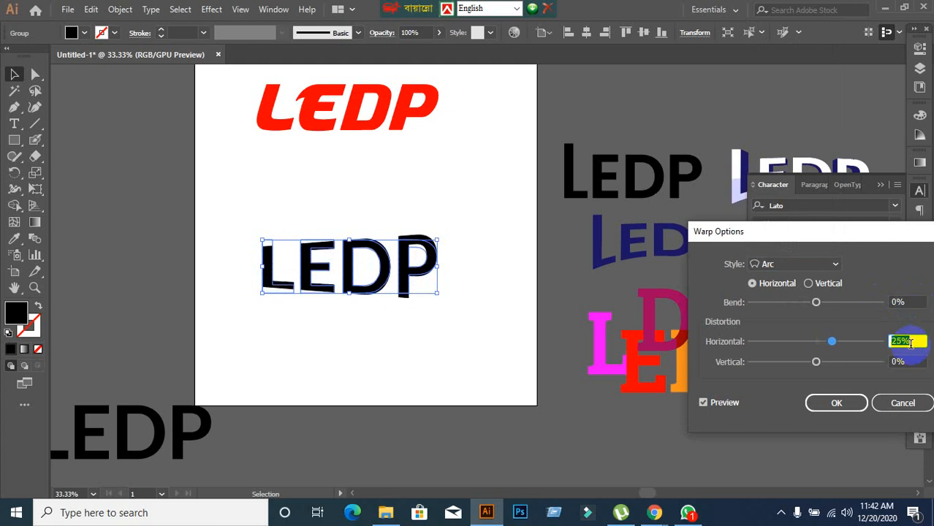
scroll(911, 343, up, 20)
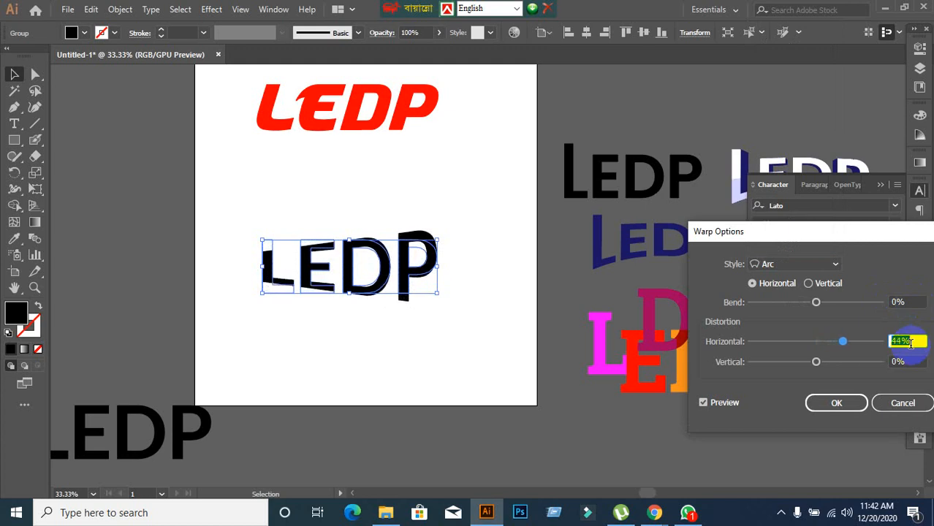
scroll(911, 343, up, 5)
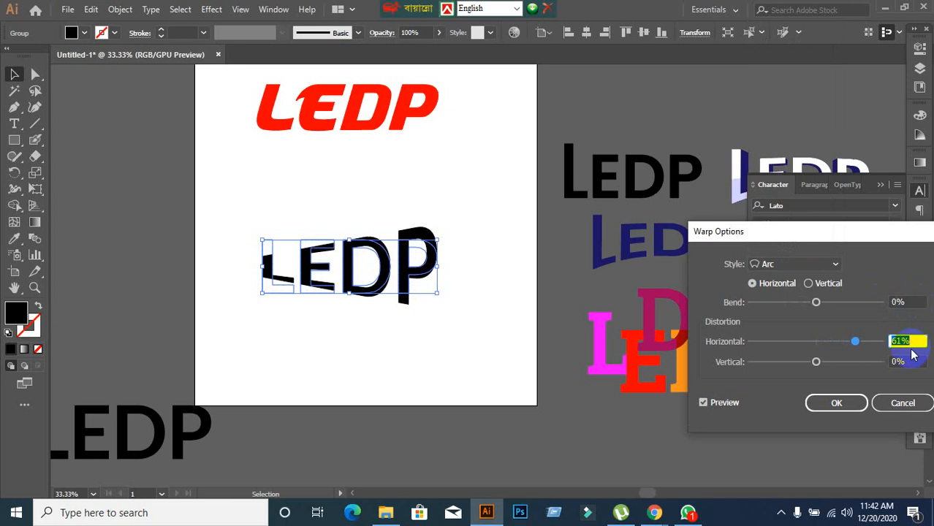
click(809, 284)
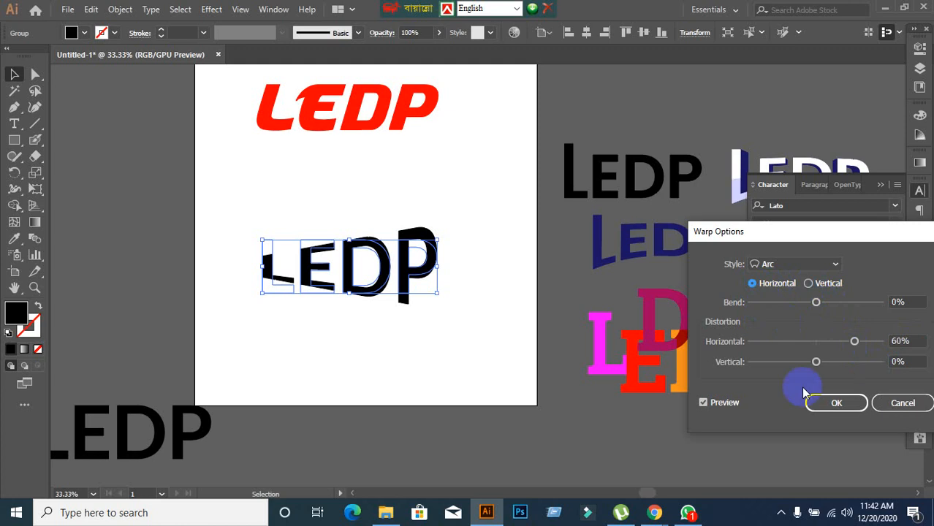
click(818, 410)
click(440, 367)
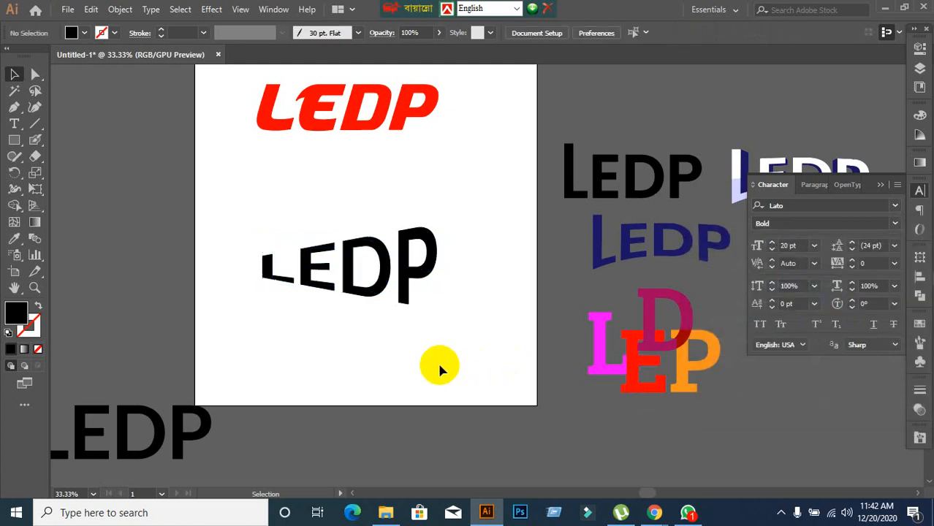
drag(268, 233, 406, 350)
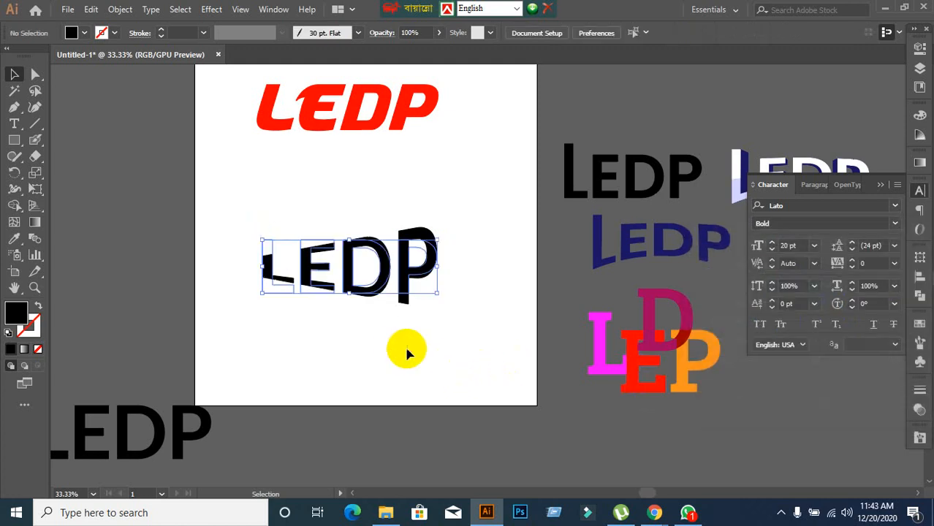
- Expand the appearance of the warped LEDP lettering on the artboard into editable outlines
click(120, 9)
click(183, 182)
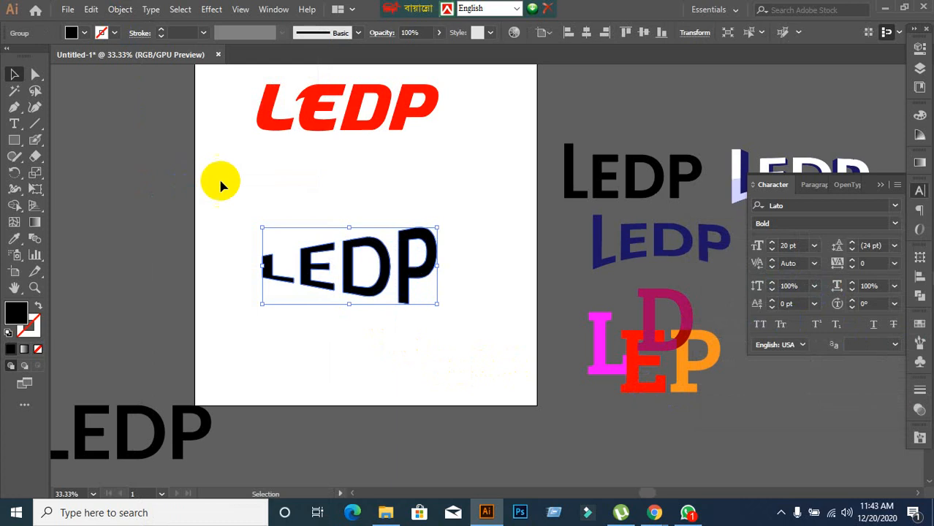
click(120, 9)
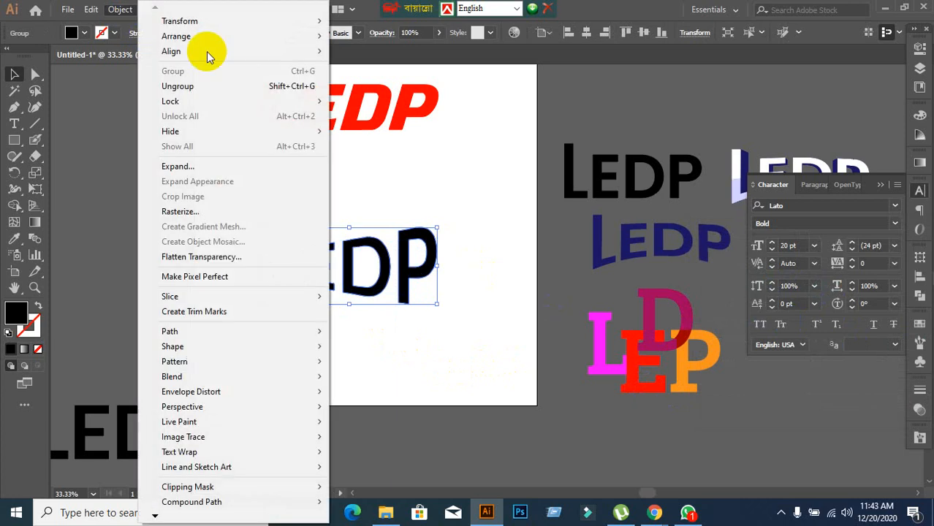
click(188, 166)
- Move the warped LEDP group beyond the artboard's upper-right corner, above the other samples, and fill it with blue
drag(401, 266, 698, 105)
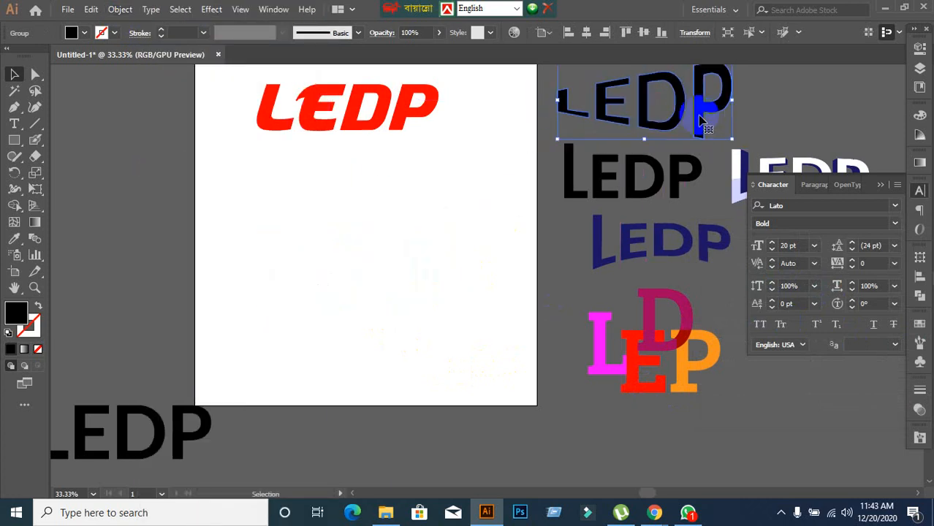
click(921, 327)
click(613, 327)
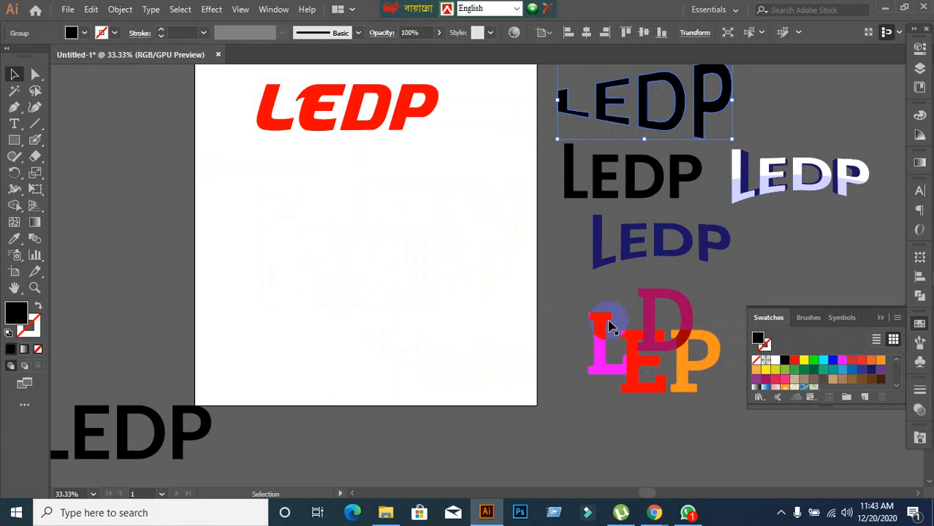
click(833, 361)
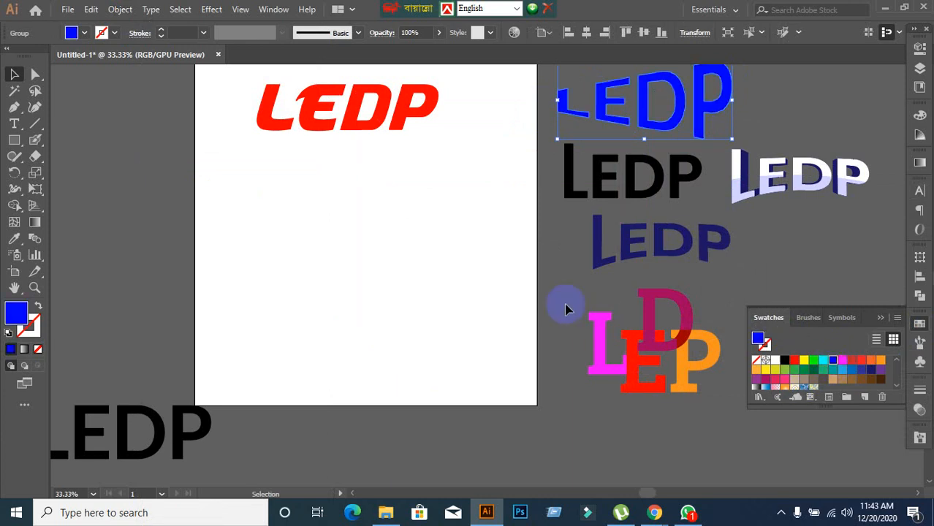
- Place a copy of the unwarped black LEDP group from beyond the lower-left corner onto the artboard, below the red lettering
click(458, 296)
click(178, 450)
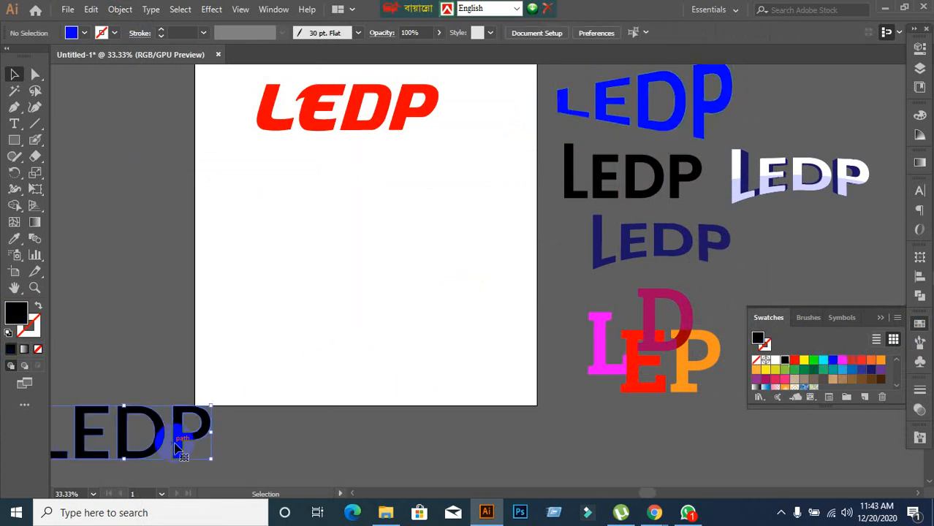
drag(184, 443, 410, 256)
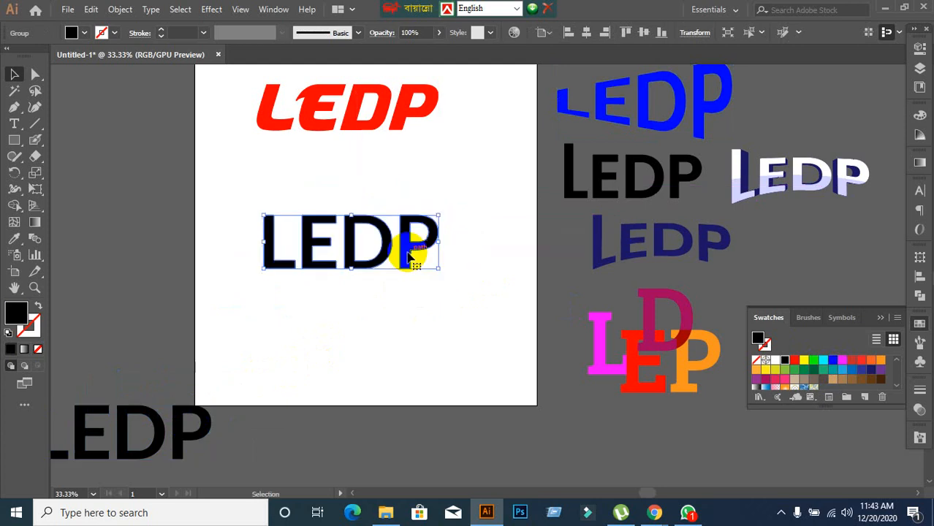
- Apply an Arc warp to the black LEDP text on the artboard with 0% bend, 0% horizontal and 26% vertical distortion
click(212, 10)
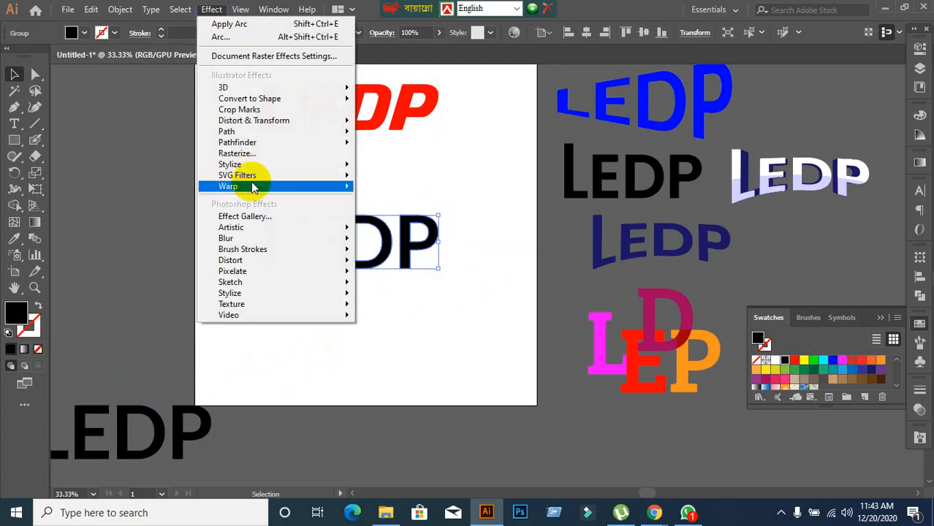
mouse_move(250, 185)
click(379, 188)
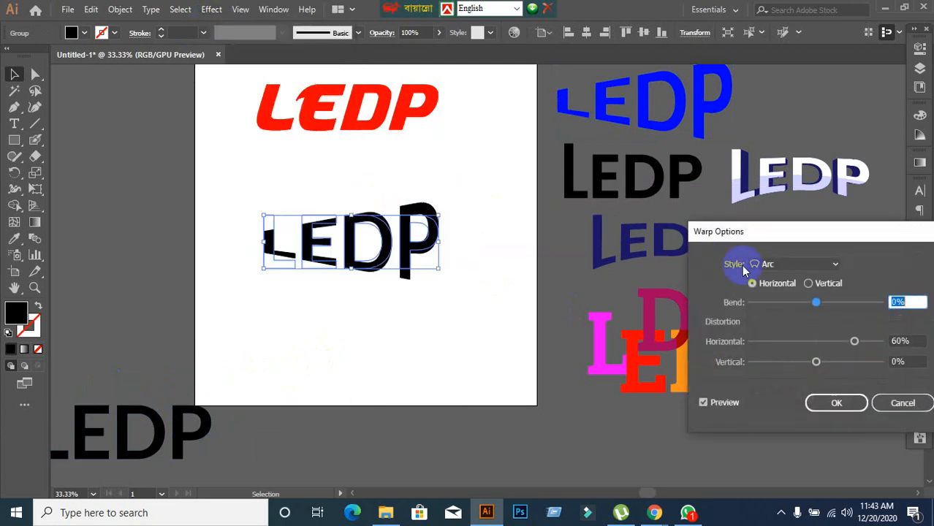
drag(854, 342, 816, 344)
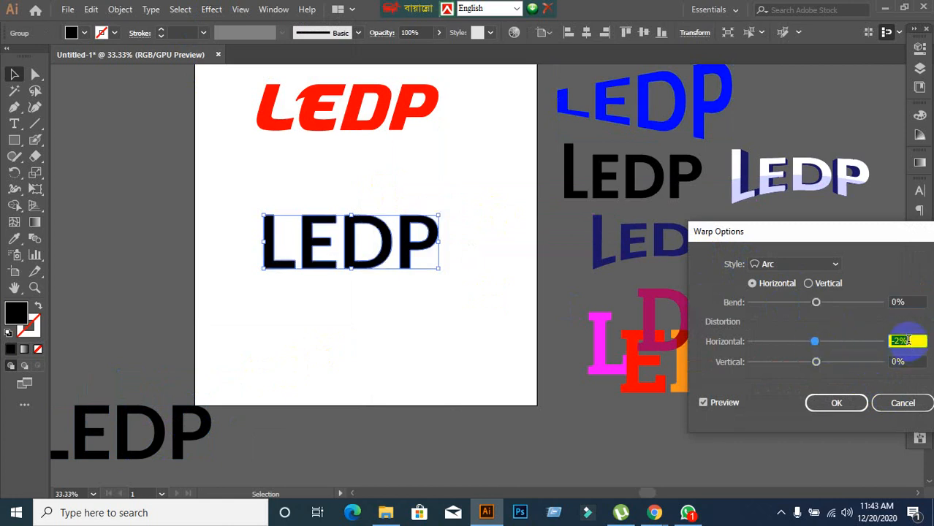
click(916, 359)
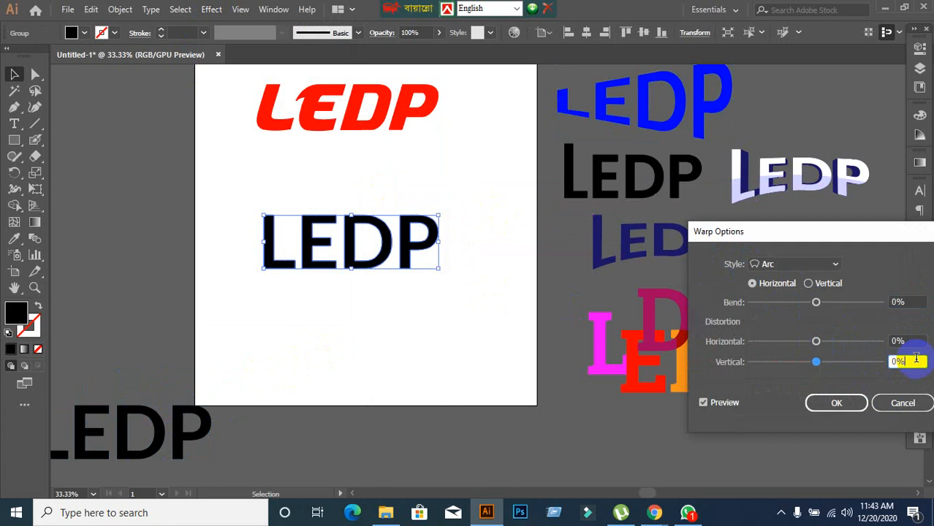
scroll(917, 359, up, 9)
scroll(916, 358, up, 20)
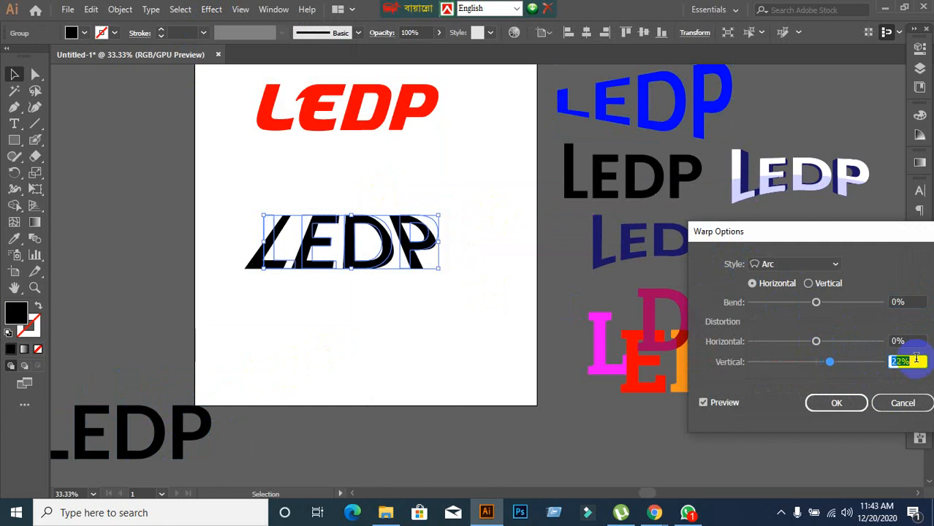
scroll(916, 359, up, 2)
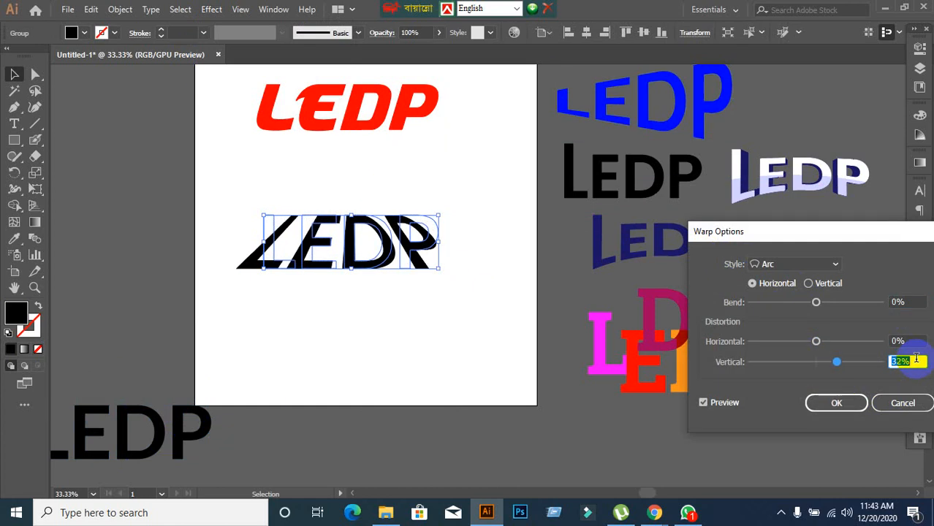
scroll(916, 359, down, 6)
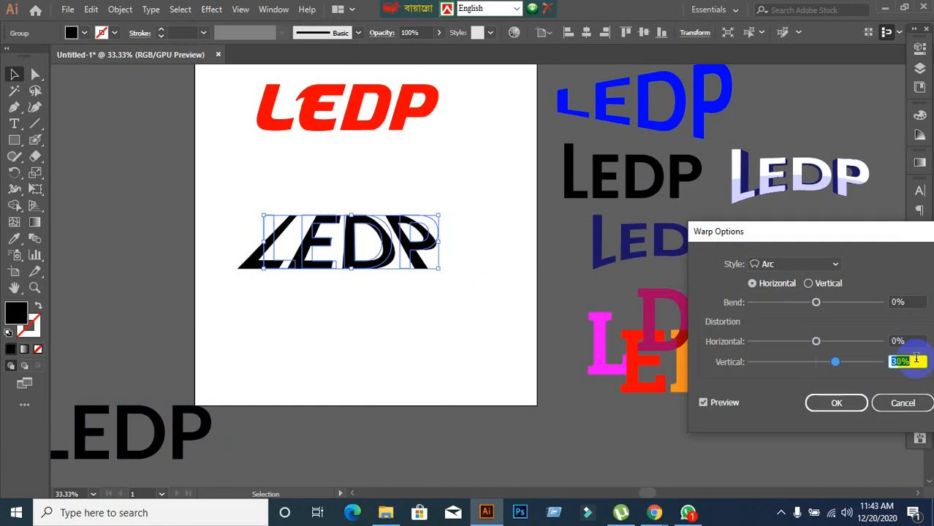
click(863, 408)
- Expand the appearance of the warped LEDP text into plain shapes
click(121, 9)
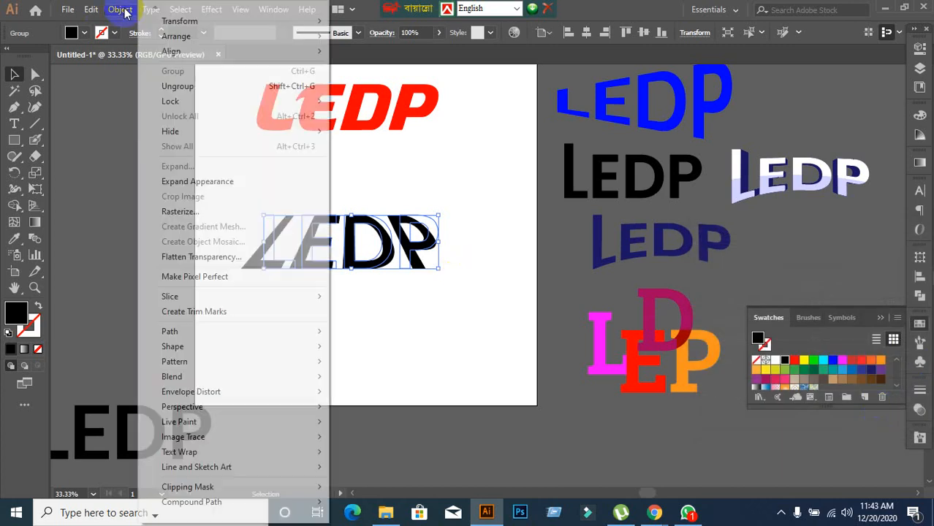
click(164, 181)
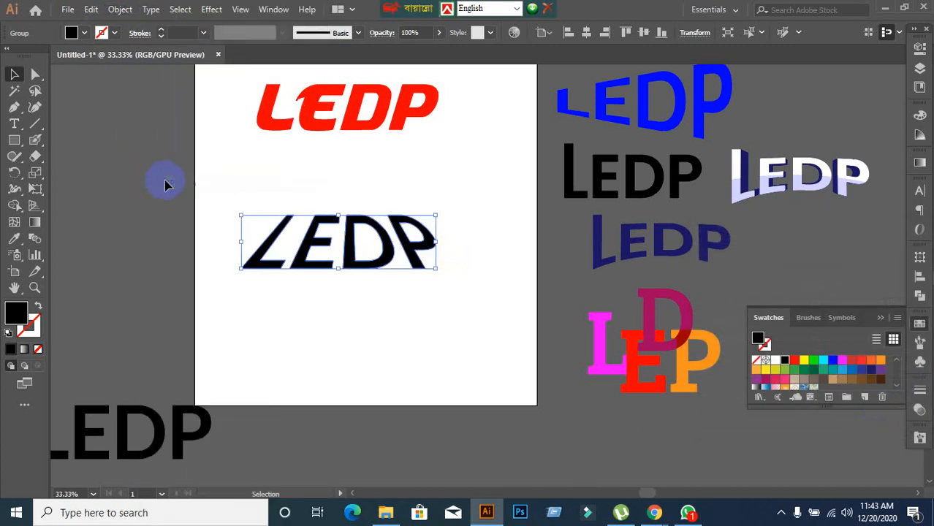
click(120, 9)
click(172, 174)
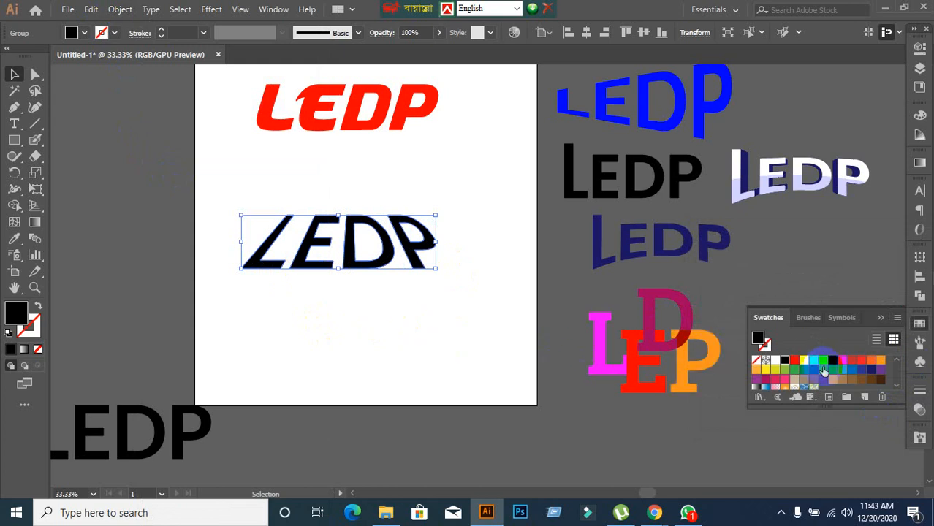
- Fill the warped LEDP text with red and move it off the artboard beside the blue LEDP sample
click(796, 360)
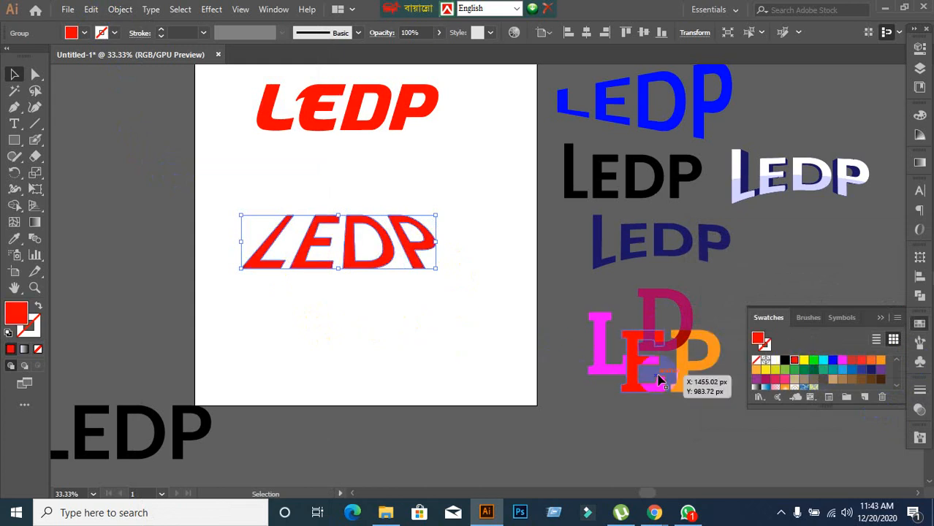
click(359, 337)
drag(374, 260, 840, 126)
click(373, 269)
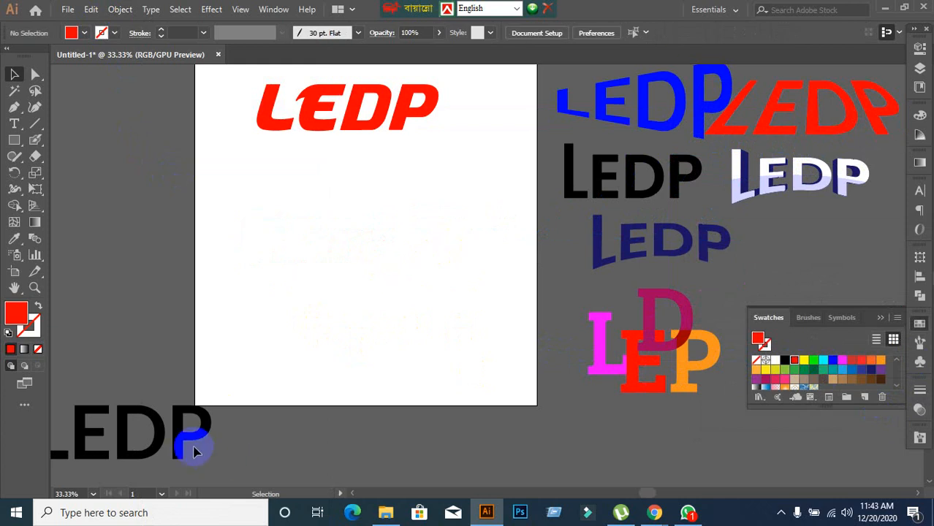
- Copy the black LEDP text from below onto the artboard under the red title and open the Arc warp options for it
drag(195, 442, 379, 211)
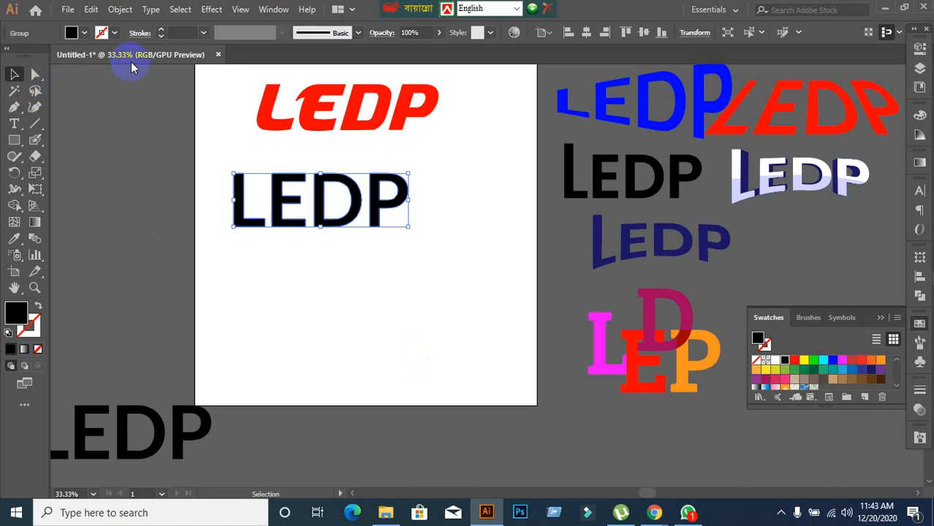
click(211, 9)
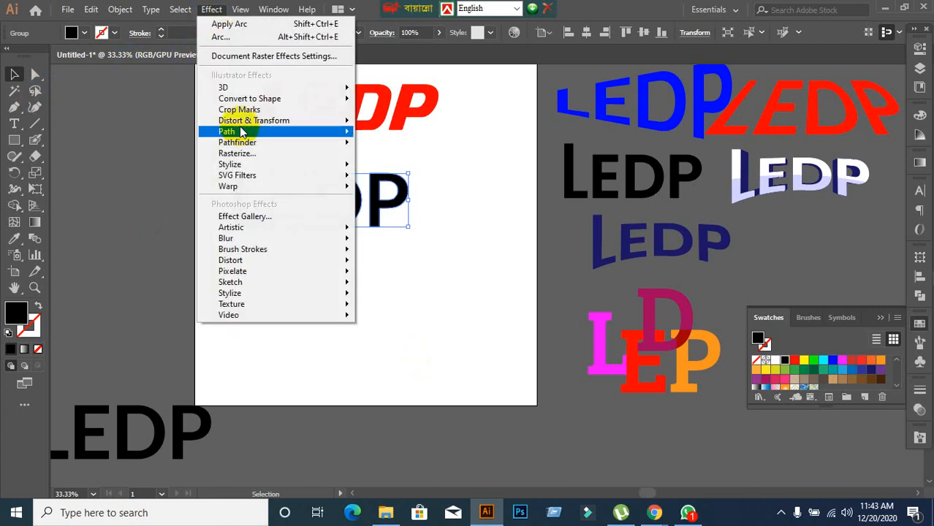
mouse_move(237, 188)
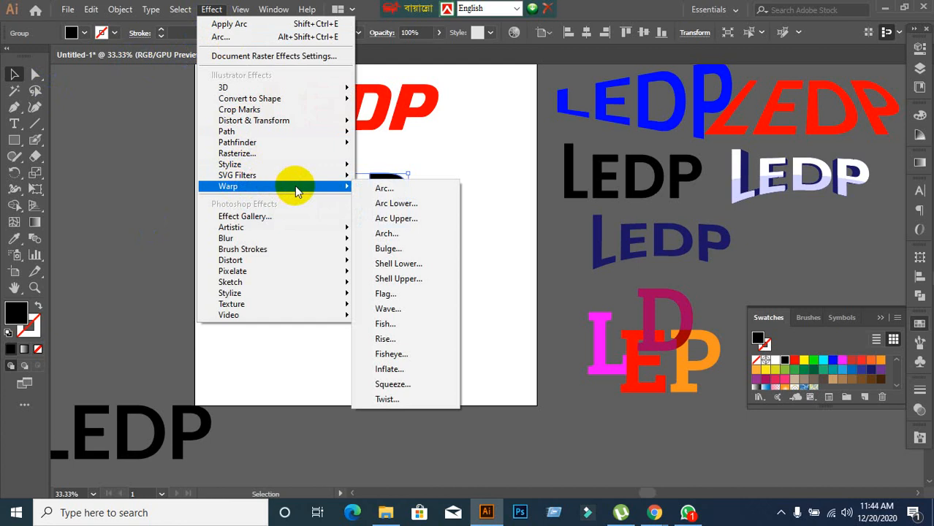
click(382, 189)
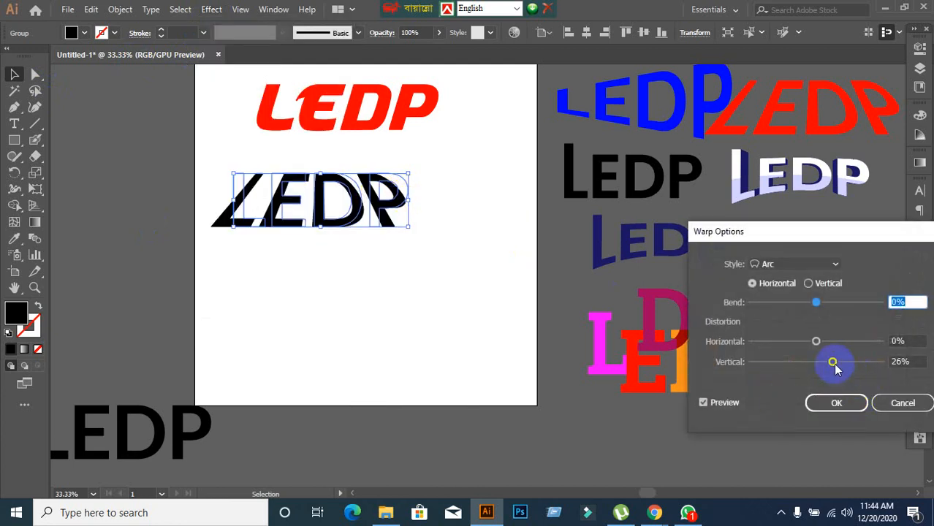
- Reset the Arc warp's vertical distortion to 0%
drag(837, 369, 824, 369)
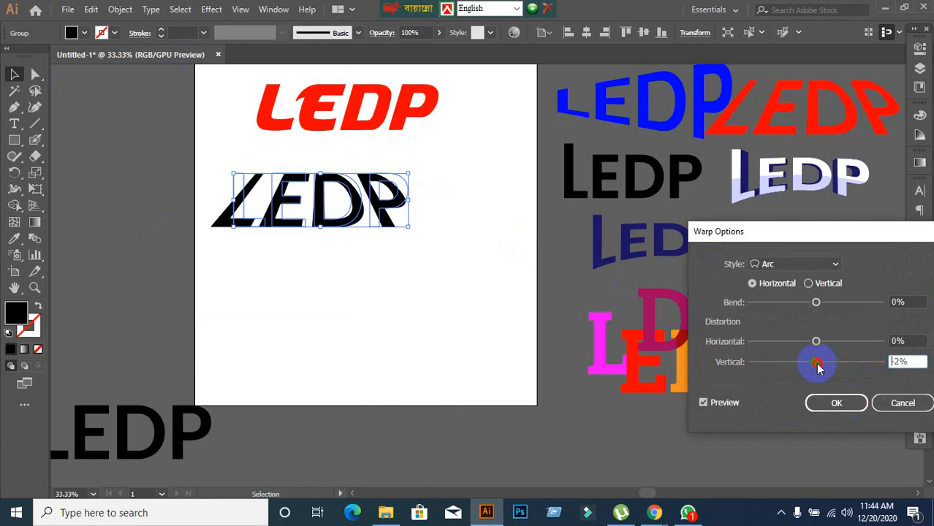
drag(823, 369, 821, 369)
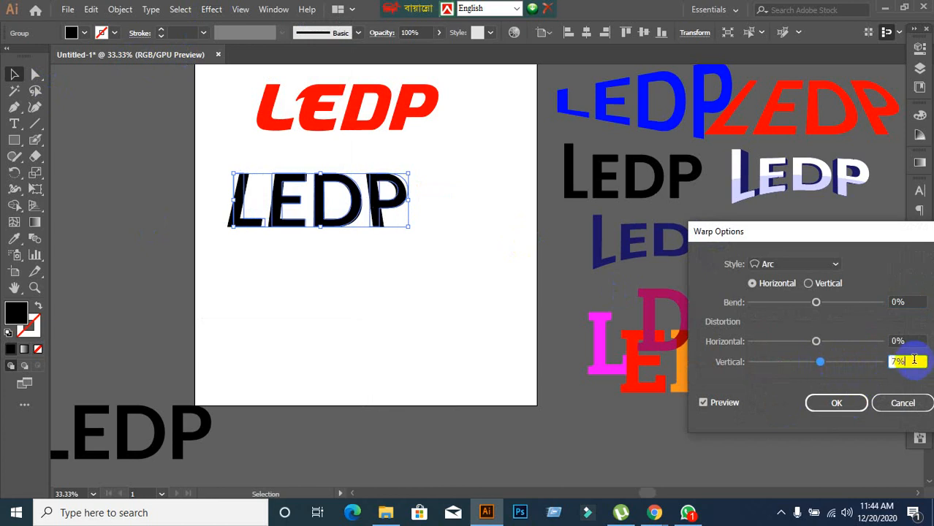
key(Down)
key(Down)
key(Down)
key(Down)
key(Down)
key(Down)
key(Down)
key(Down)
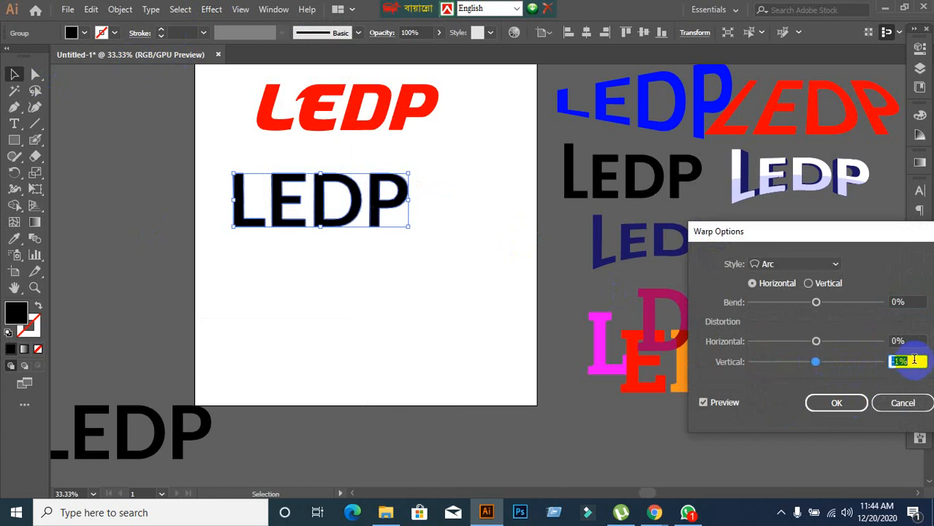
- Try a vertical Arc warp with increased horizontal distortion and return the distortion to 0%
click(808, 284)
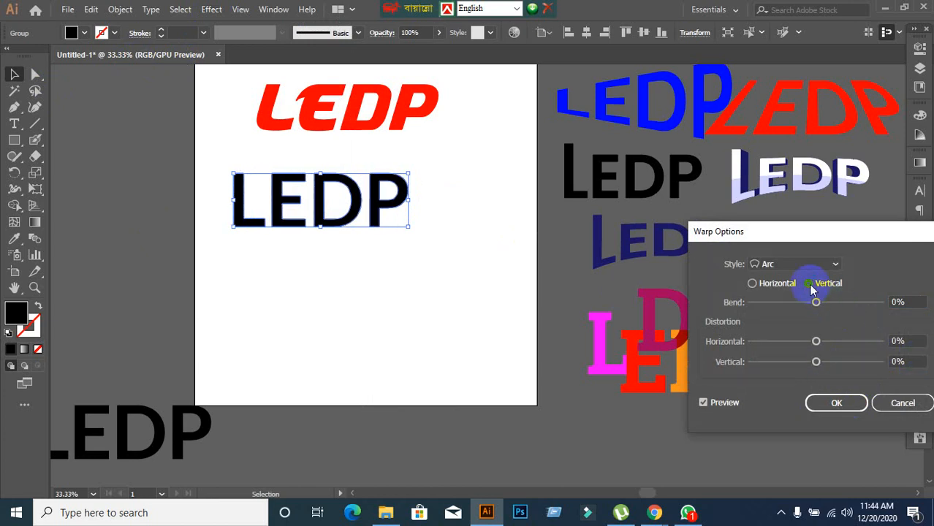
click(911, 341)
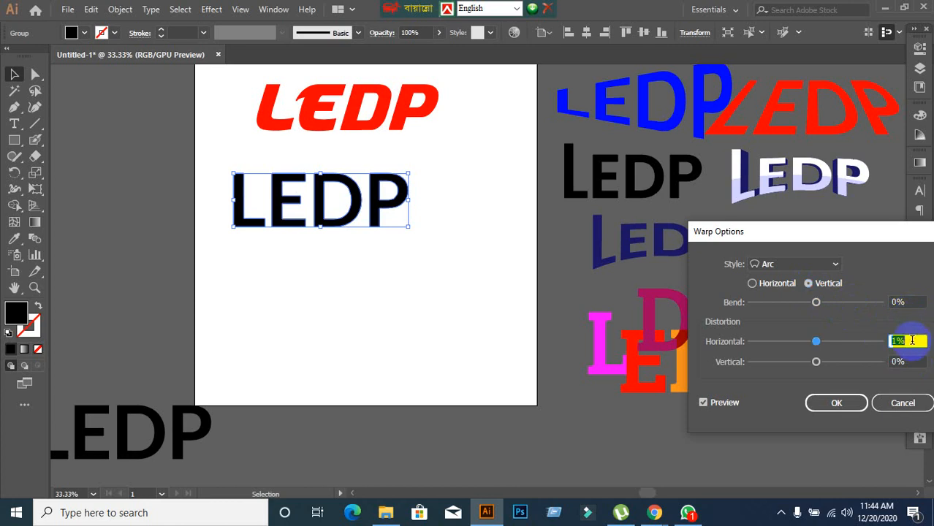
key(Up)
key(Up)
key(Up)
key(Up)
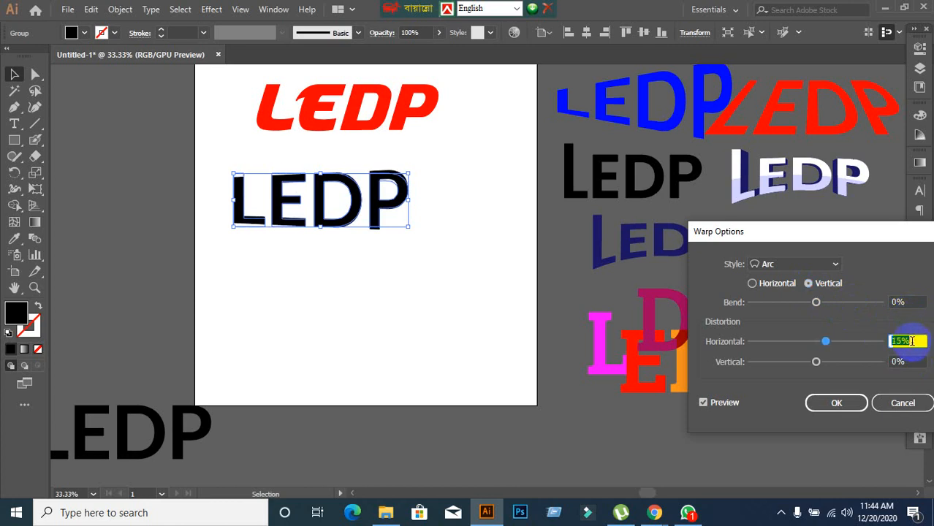
key(Up)
key(Up)
key(Up)
key(Up)
key(Up)
key(Up)
key(Down)
key(Down)
key(Down)
key(Down)
key(Down)
key(Down)
key(Down)
key(Down)
key(Down)
key(Down)
key(Down)
key(Down)
key(Down)
key(Down)
key(Down)
key(Down)
key(Down)
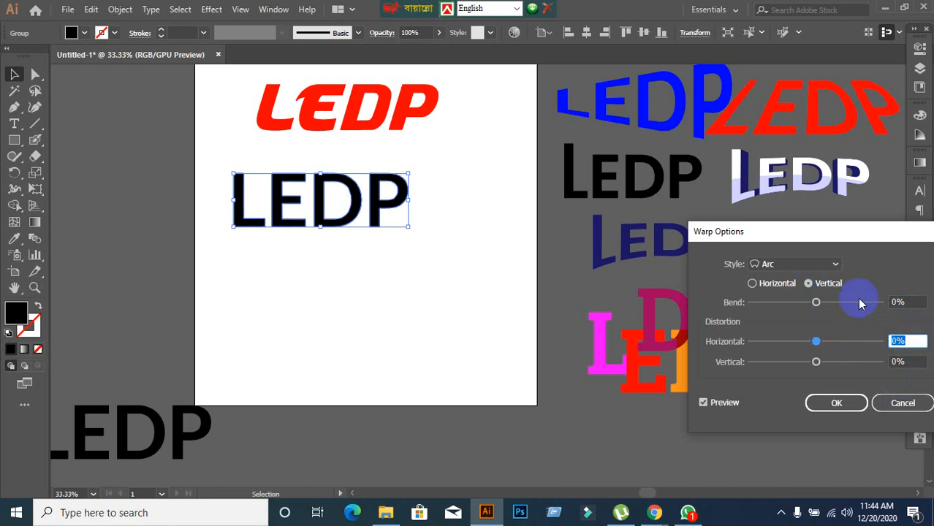
- Change the warp style to Arc Lower and try negative bends down to about -46%, ending at -24%
click(835, 264)
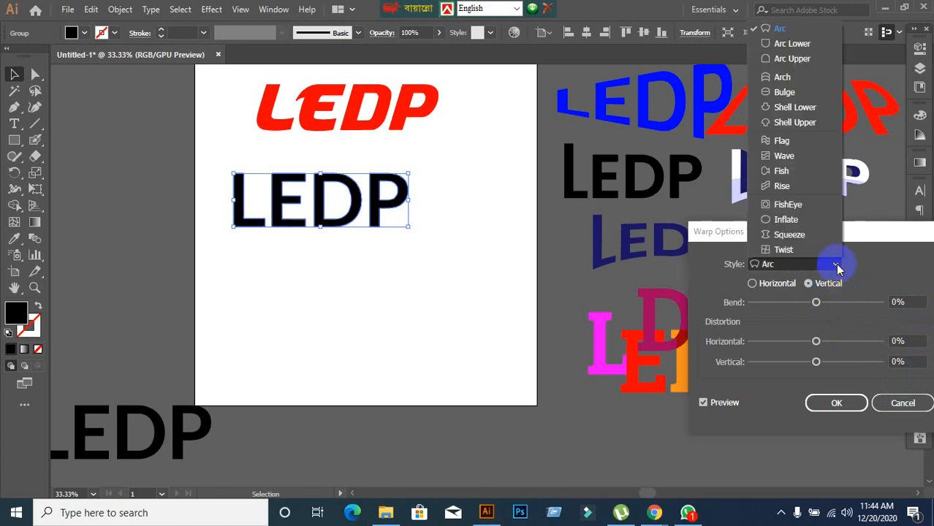
click(788, 45)
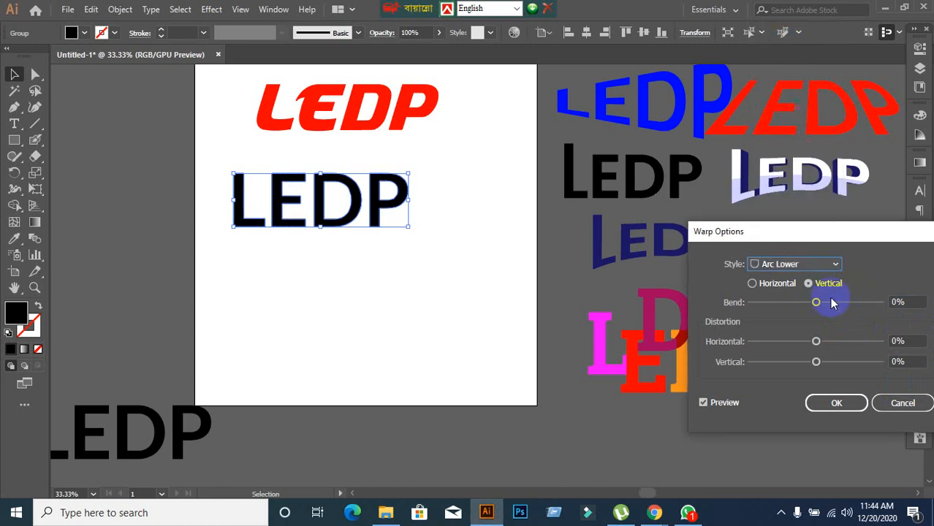
click(913, 301)
scroll(913, 301, down, 20)
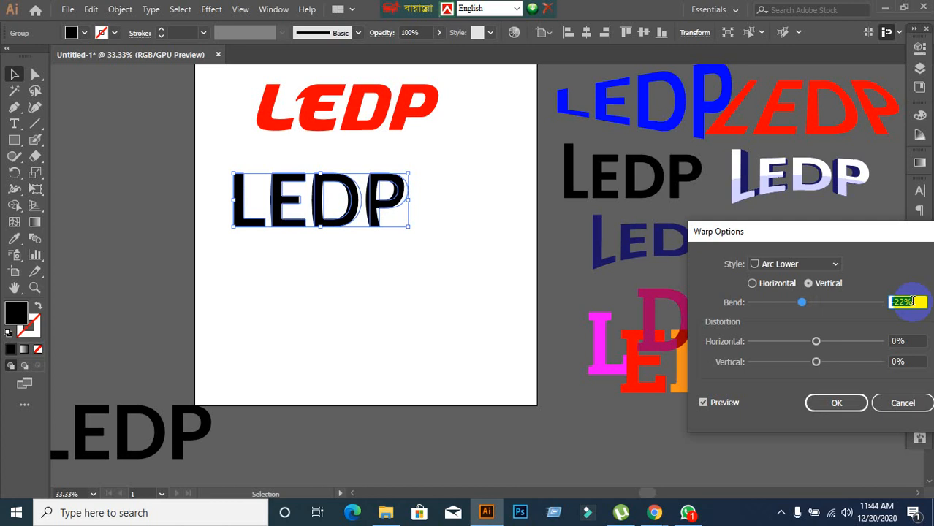
scroll(913, 302, down, 20)
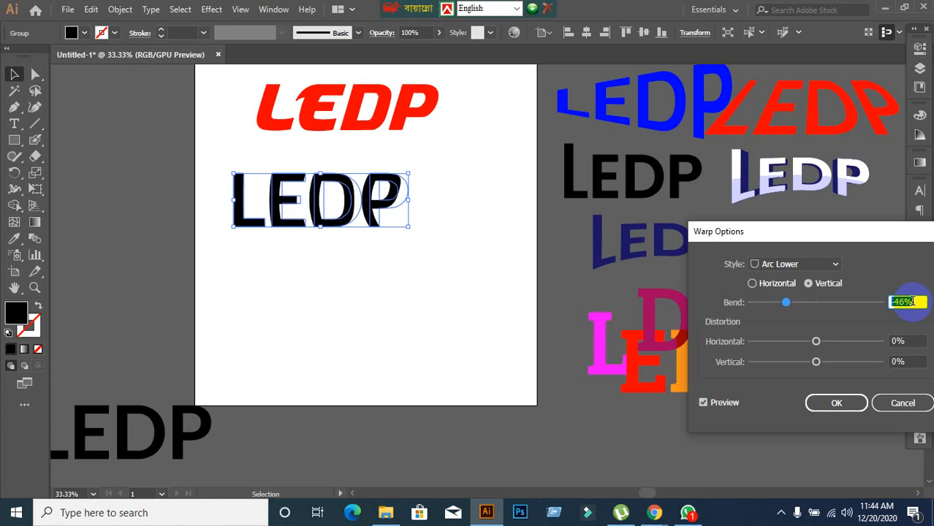
scroll(913, 301, up, 1)
scroll(914, 301, up, 11)
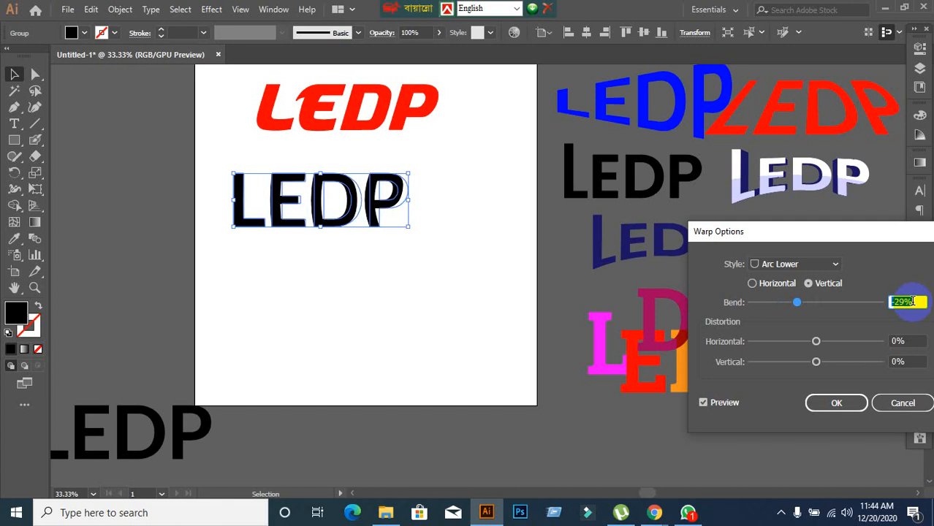
scroll(913, 301, up, 9)
- Switch the Arc Lower warp to horizontal orientation and reset its bend to 0%
click(757, 284)
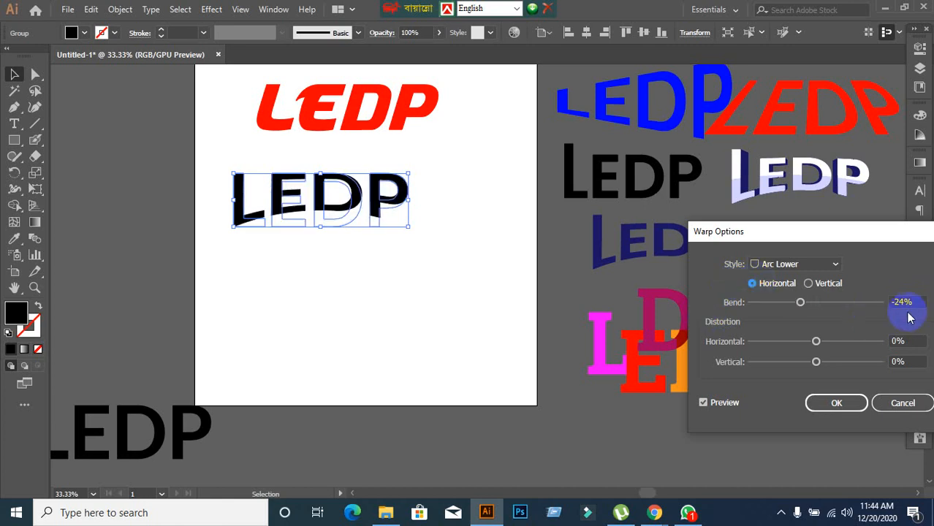
scroll(916, 300, up, 17)
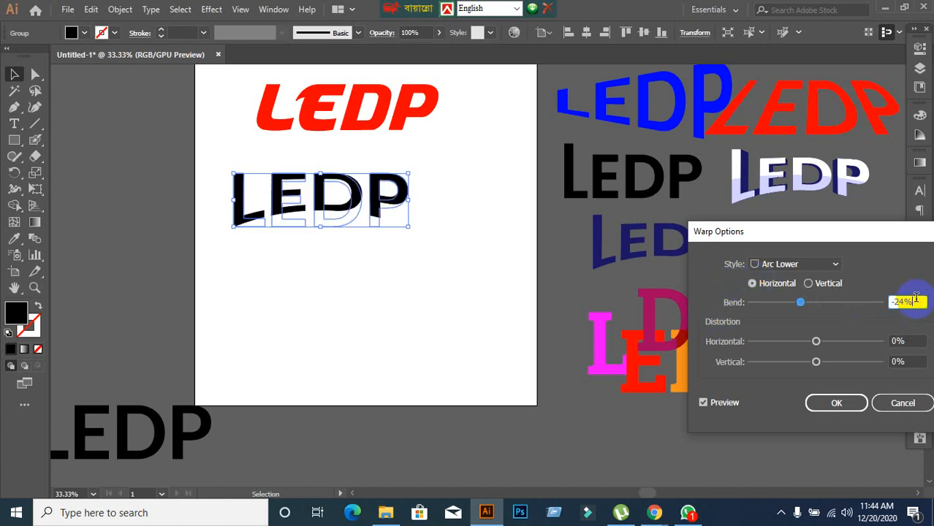
scroll(917, 300, up, 7)
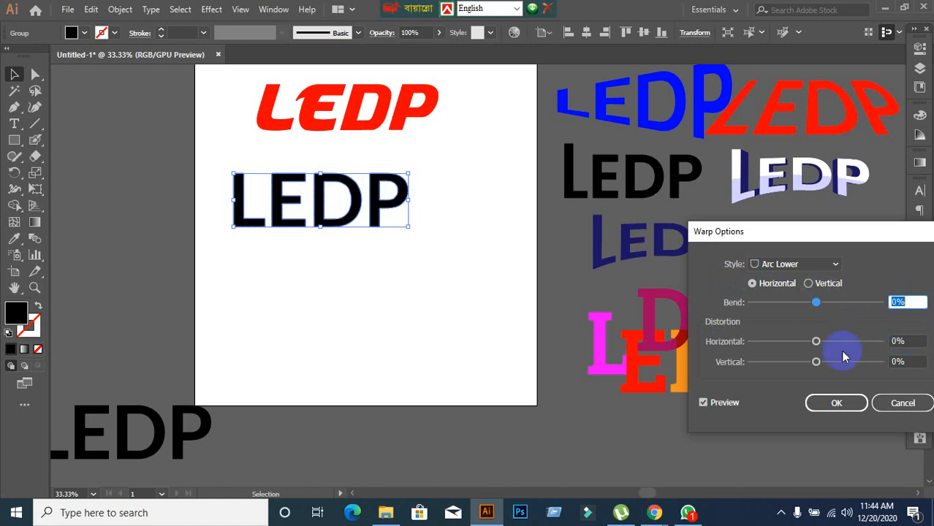
- Keep the Arc Lower warp horizontal and try lowering its horizontal distortion to -36%
click(825, 289)
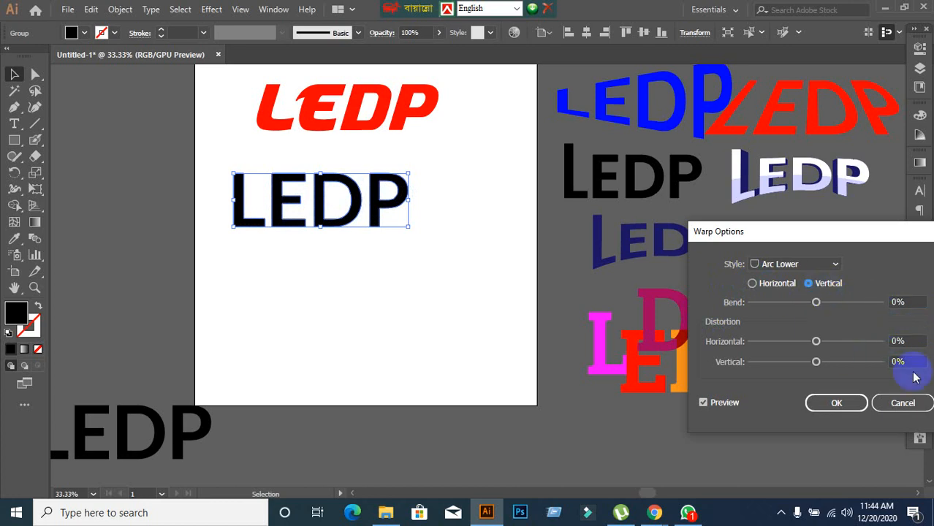
click(754, 284)
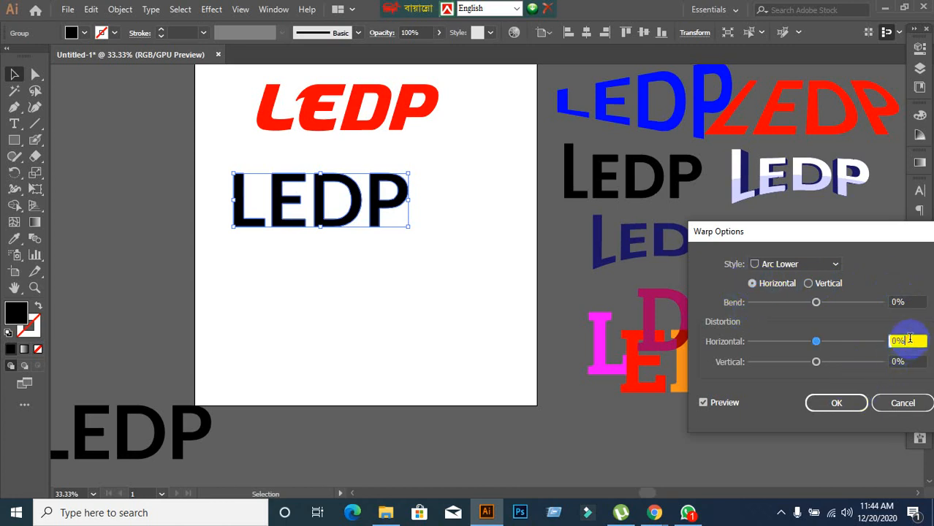
scroll(910, 338, down, 13)
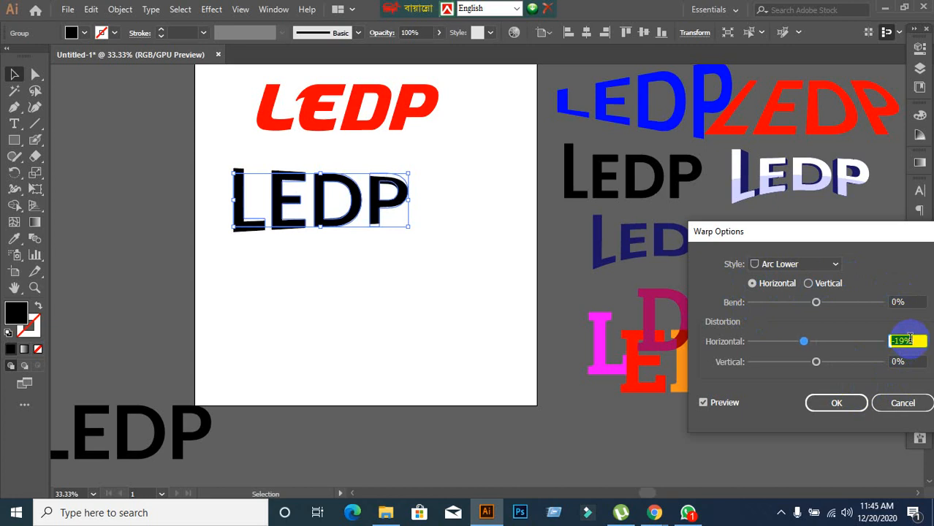
scroll(910, 338, down, 17)
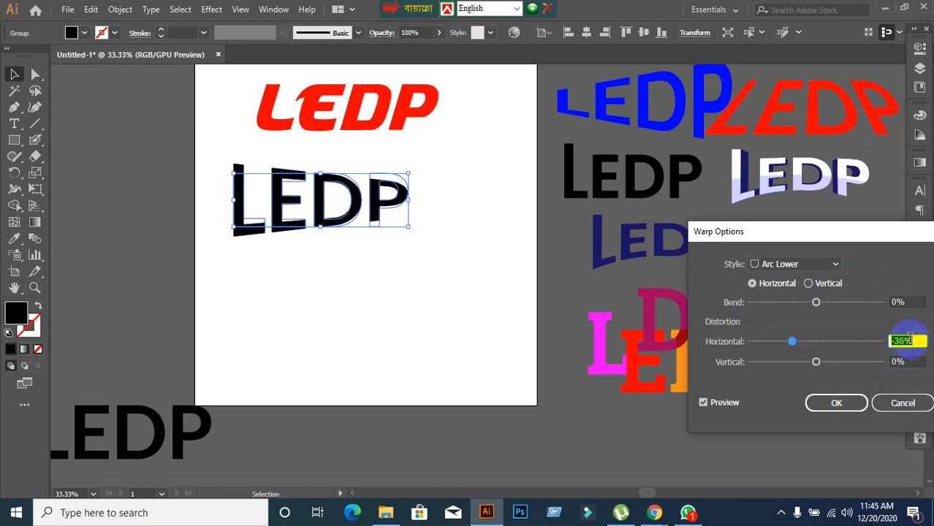
- Set the Arc Lower warp's bend to 36%
click(906, 302)
scroll(911, 300, up, 8)
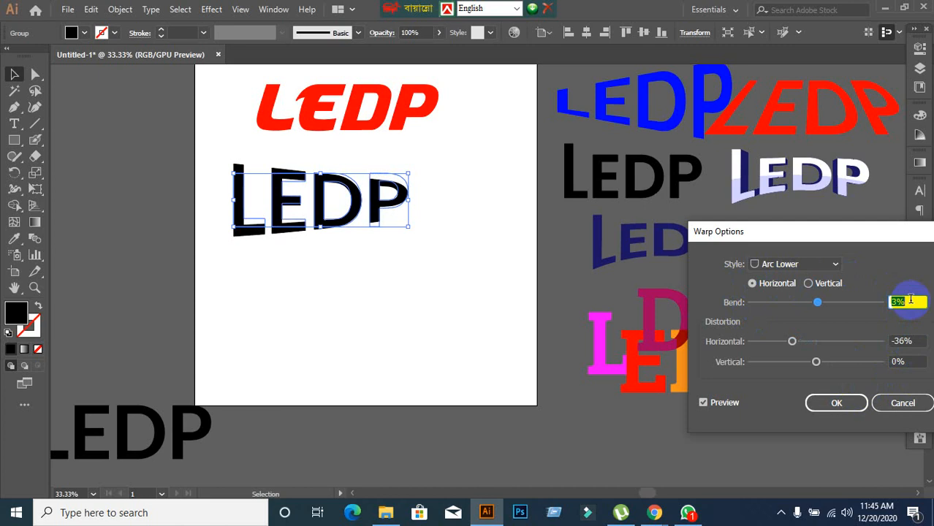
scroll(911, 300, up, 13)
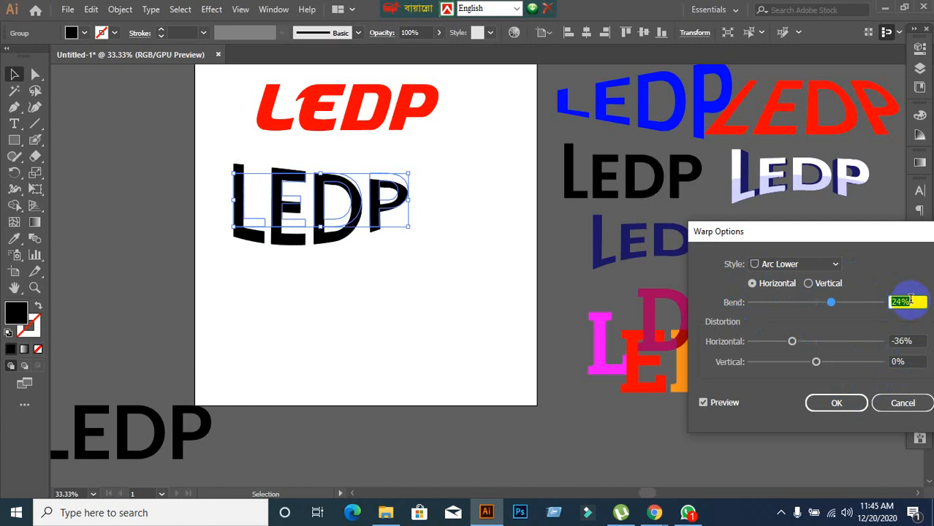
scroll(911, 300, up, 13)
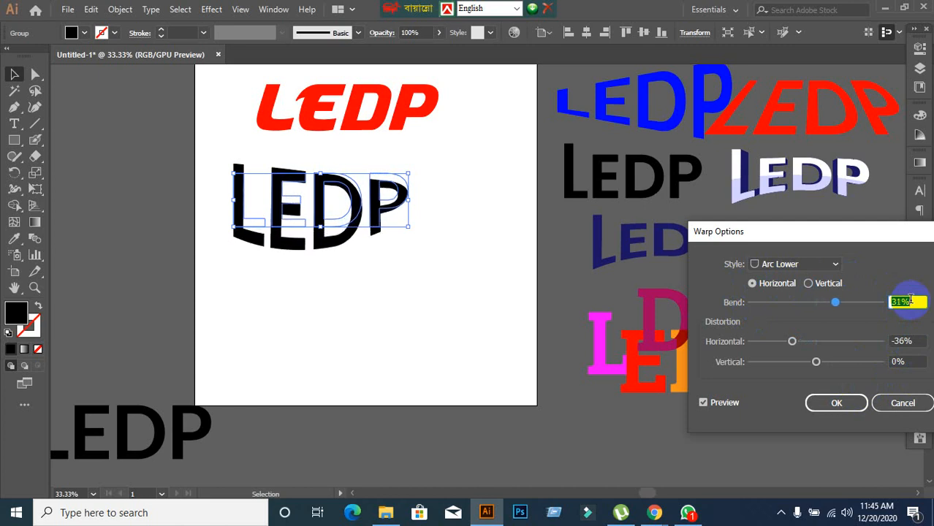
scroll(912, 300, up, 1)
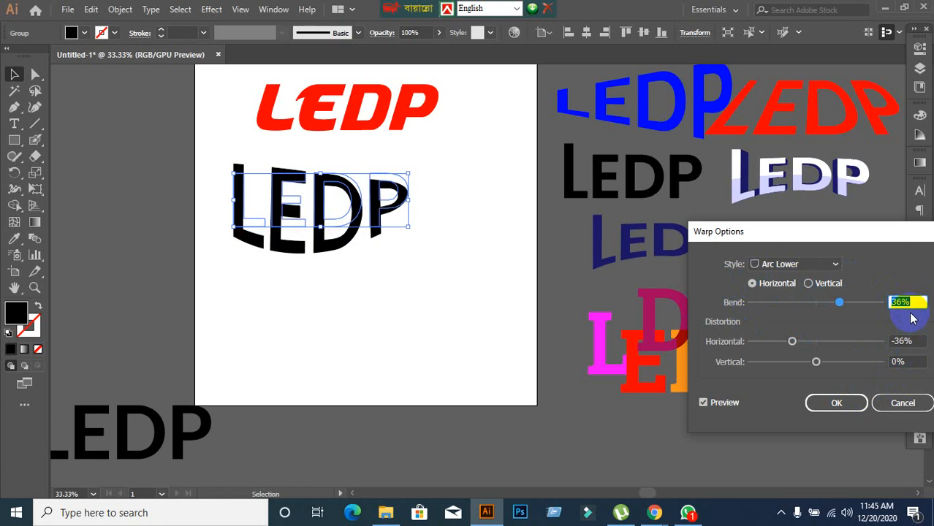
- Return the Arc Lower warp's horizontal distortion to 0%
scroll(911, 336, up, 8)
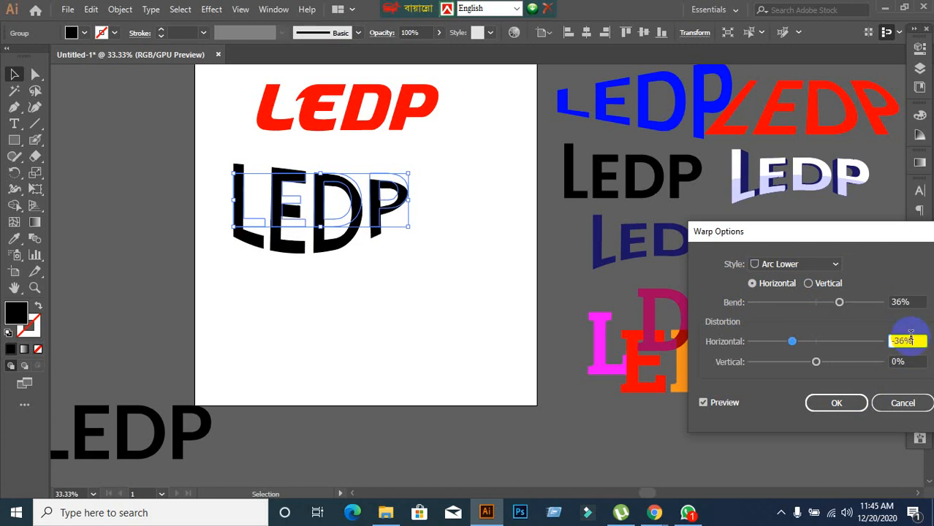
scroll(911, 335, up, 20)
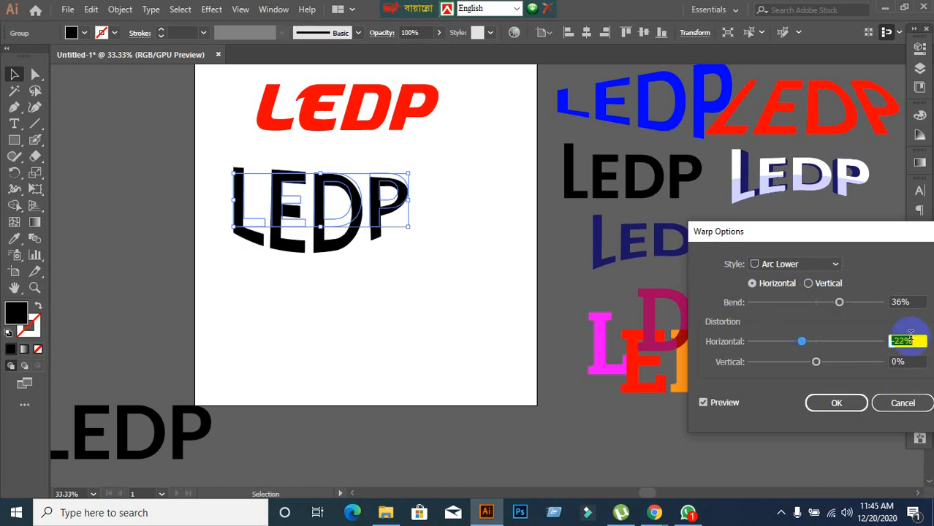
scroll(911, 336, up, 5)
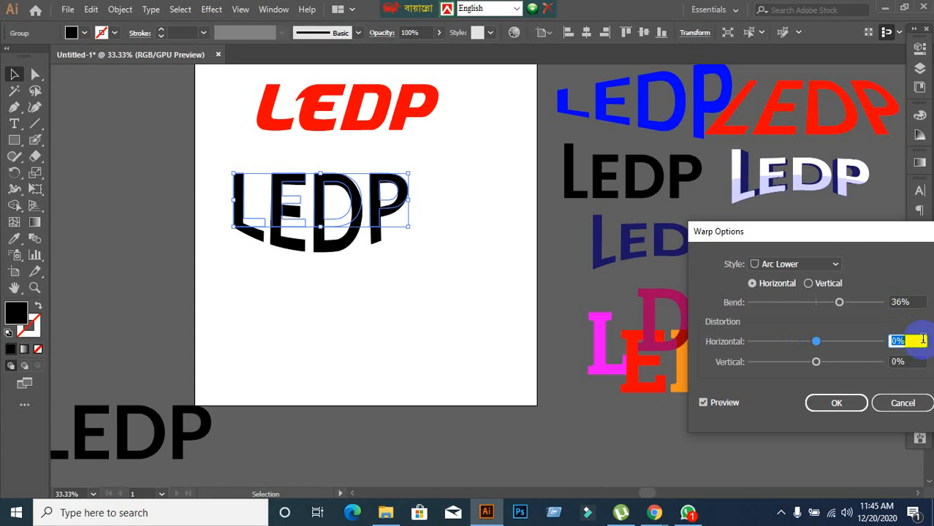
- Set the Arc Lower warp's vertical distortion to -11% and apply the warp to the LEDP text
click(918, 362)
scroll(917, 363, down, 11)
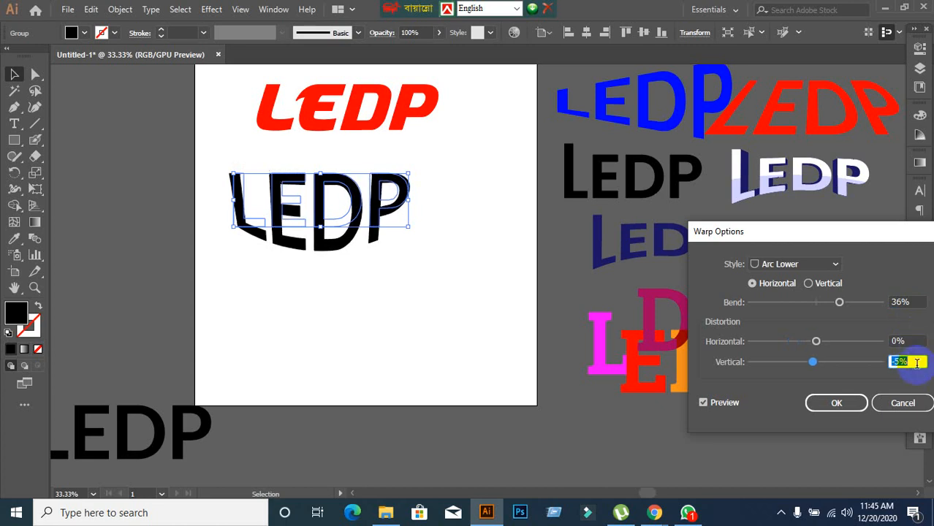
scroll(917, 364, down, 2)
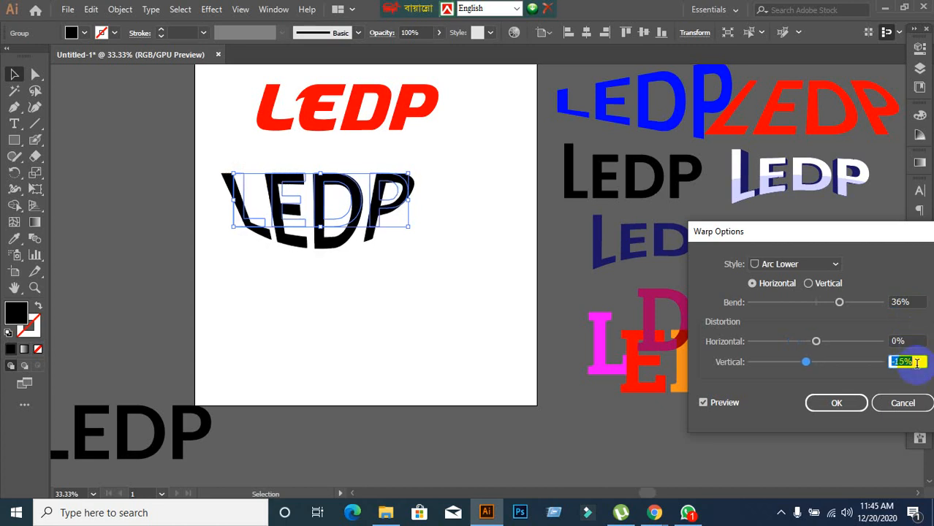
scroll(917, 363, up, 2)
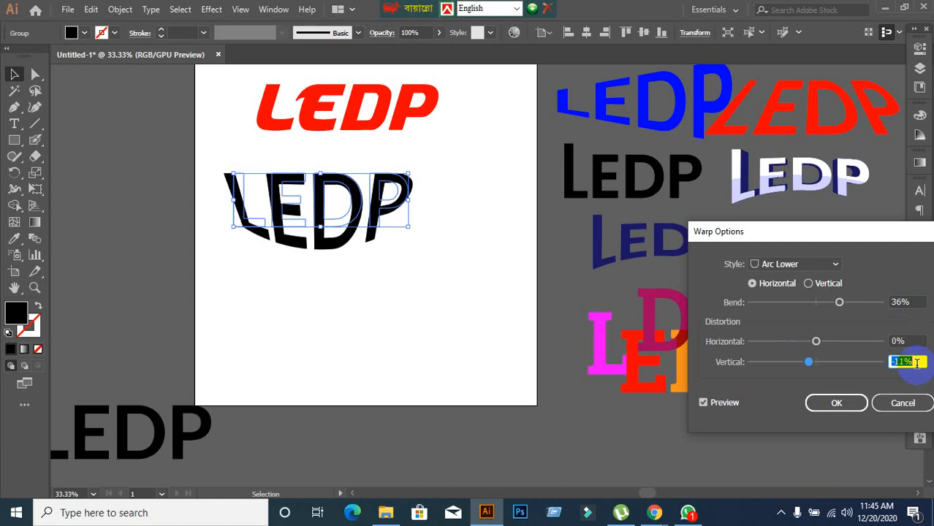
click(835, 403)
click(492, 378)
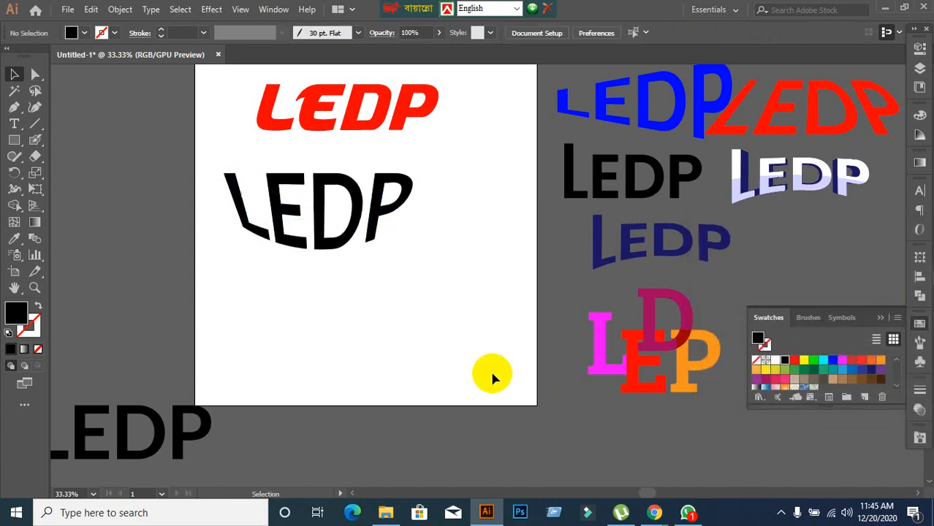
- Expand the appearance of the warped LEDP text on the artboard
click(408, 184)
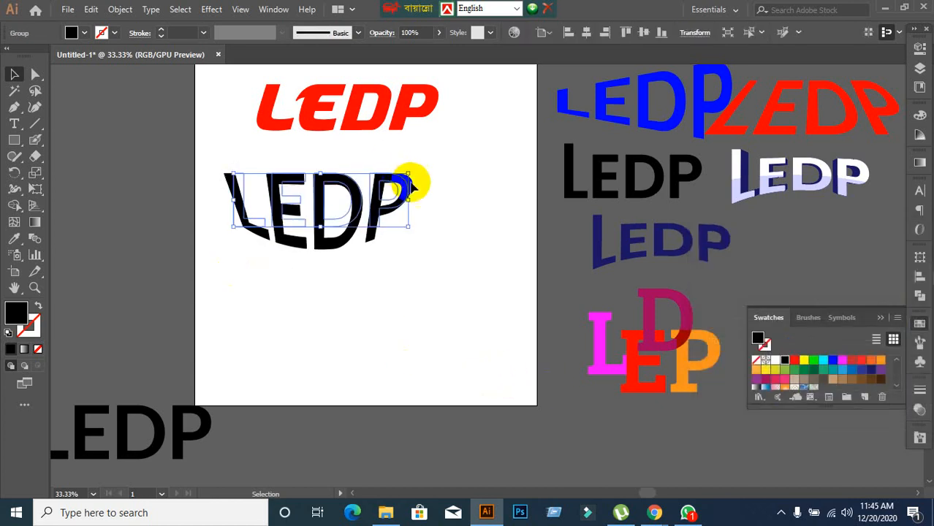
click(120, 10)
click(209, 182)
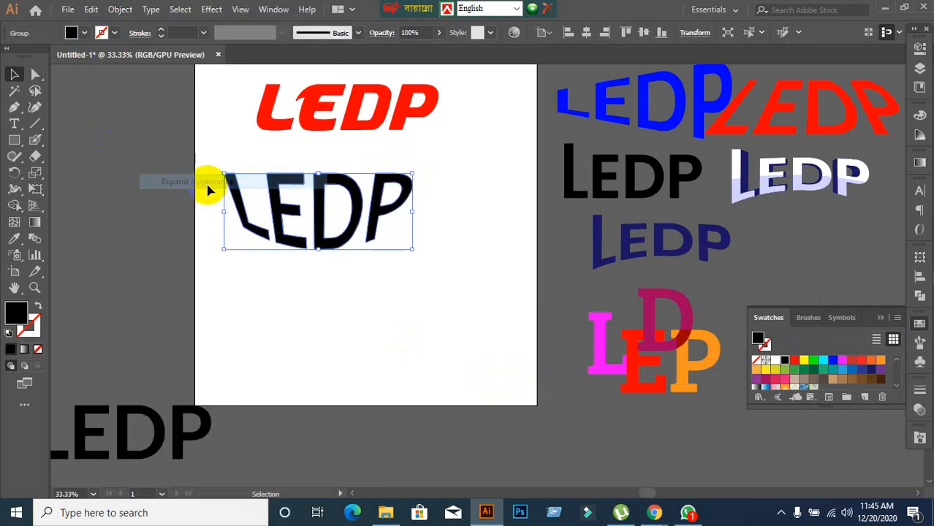
click(120, 10)
click(167, 168)
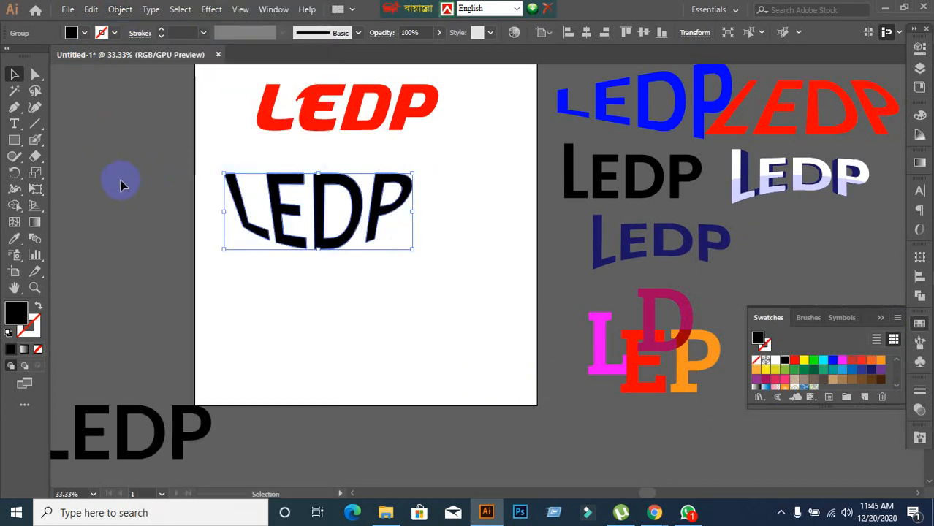
- Fill the expanded LEDP text with blue and move it off the artboard, below the multicolored LEDP lettering
click(337, 261)
click(326, 243)
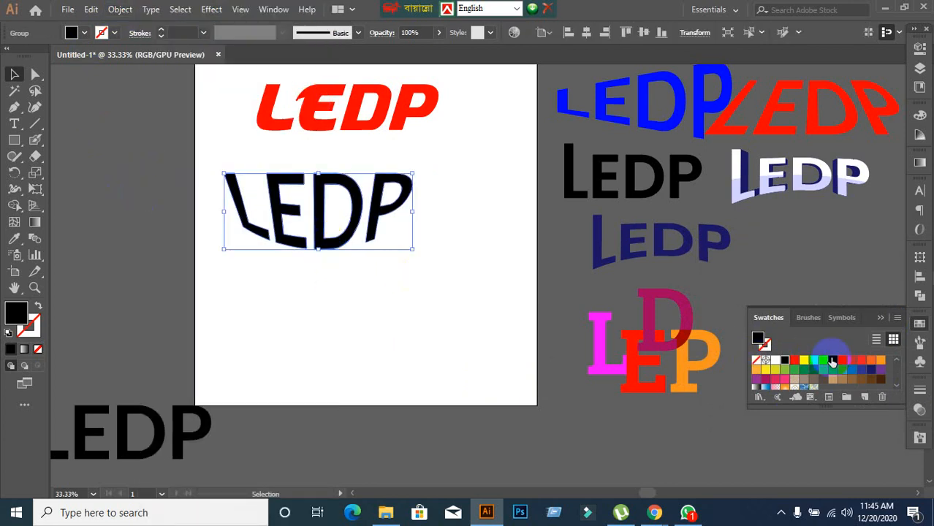
click(833, 361)
click(270, 307)
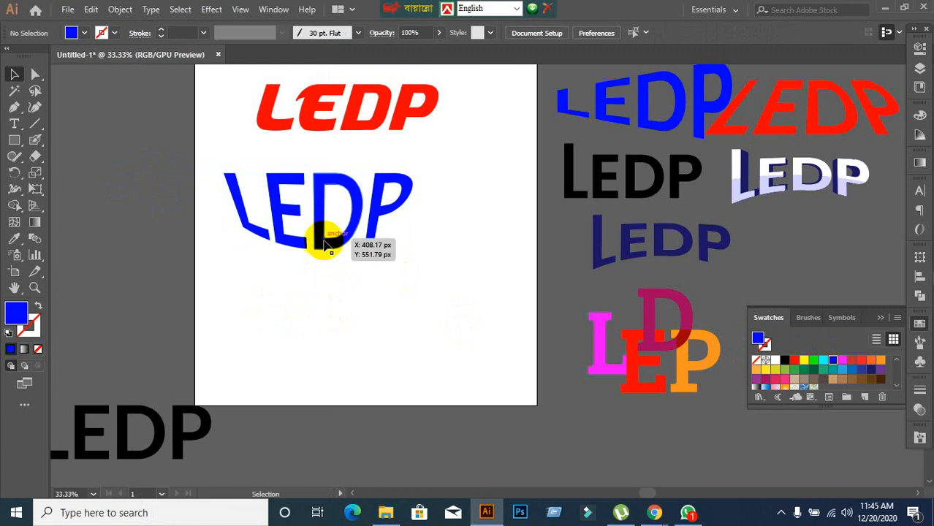
drag(325, 242, 736, 477)
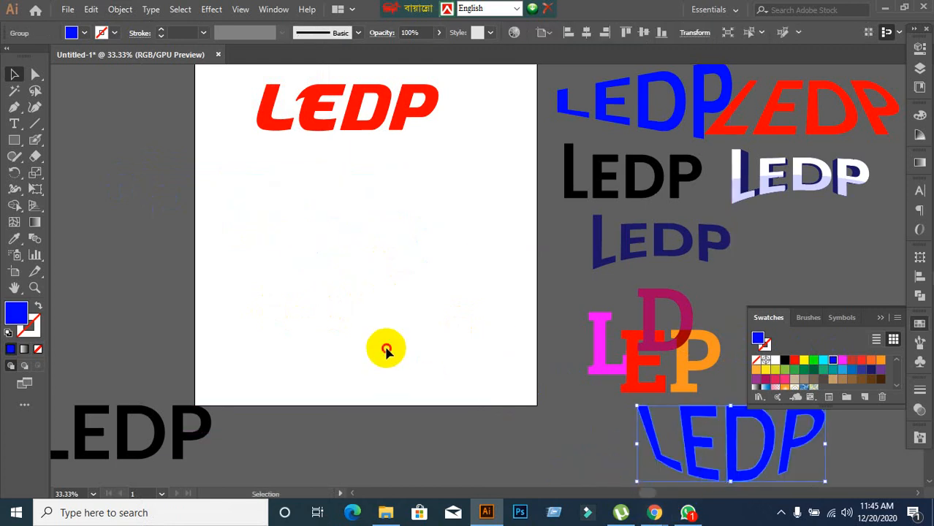
- Place a copy of the black LEDP text from beside the artboard in the middle of the artboard
click(386, 351)
click(189, 440)
drag(188, 441, 385, 260)
- Try a Warp effect on the copied LEDP text and change its style from Arc to Bulge
click(210, 10)
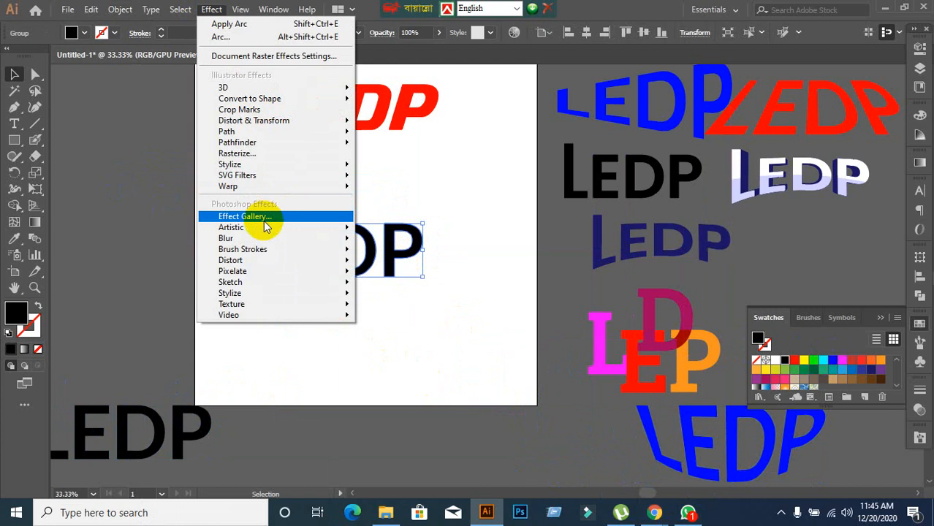
mouse_move(251, 191)
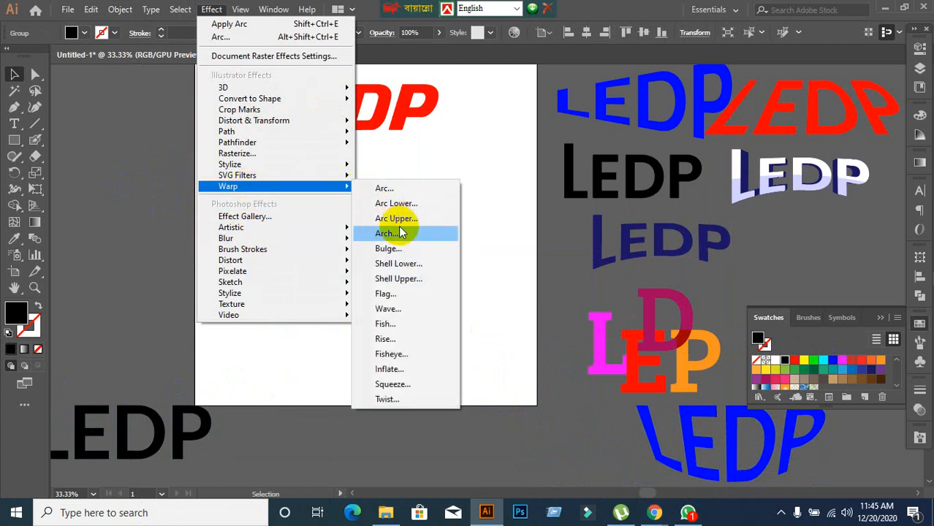
click(389, 189)
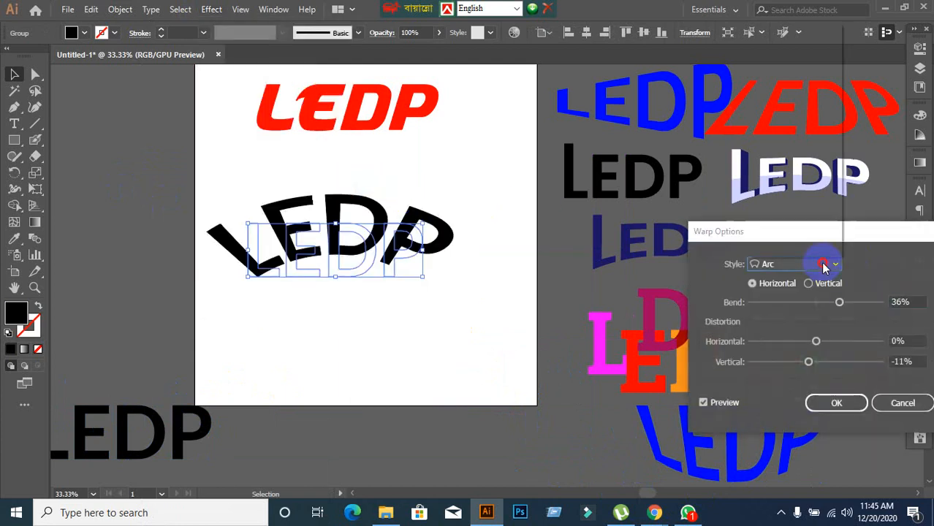
click(825, 266)
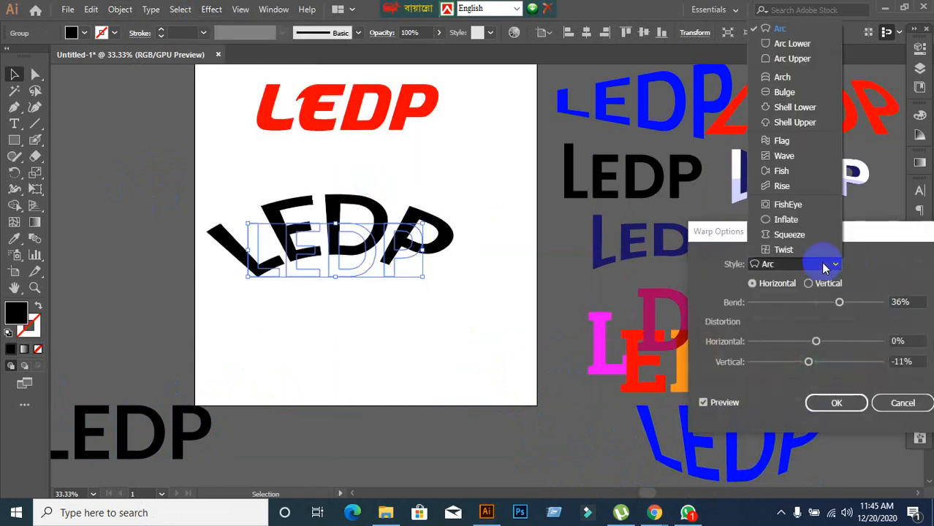
click(781, 92)
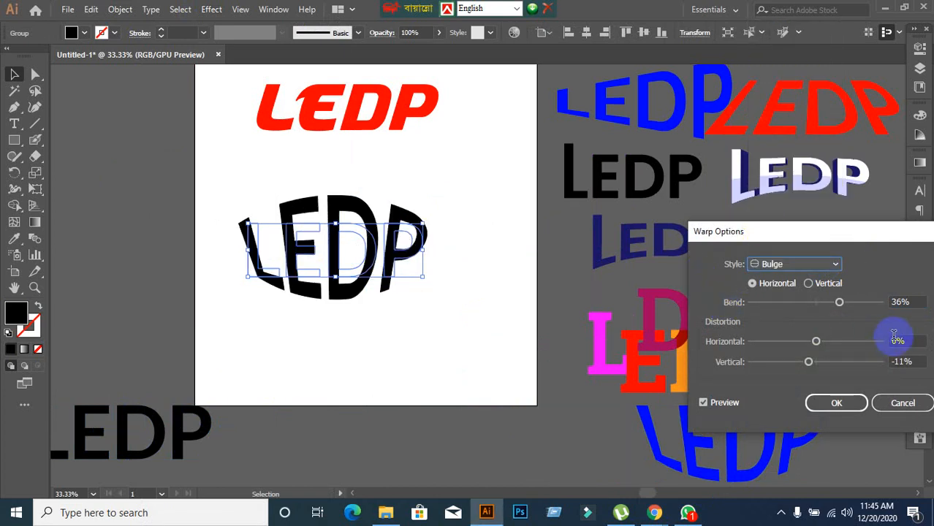
- Raise the Bulge warp's vertical distortion to 0%
click(919, 341)
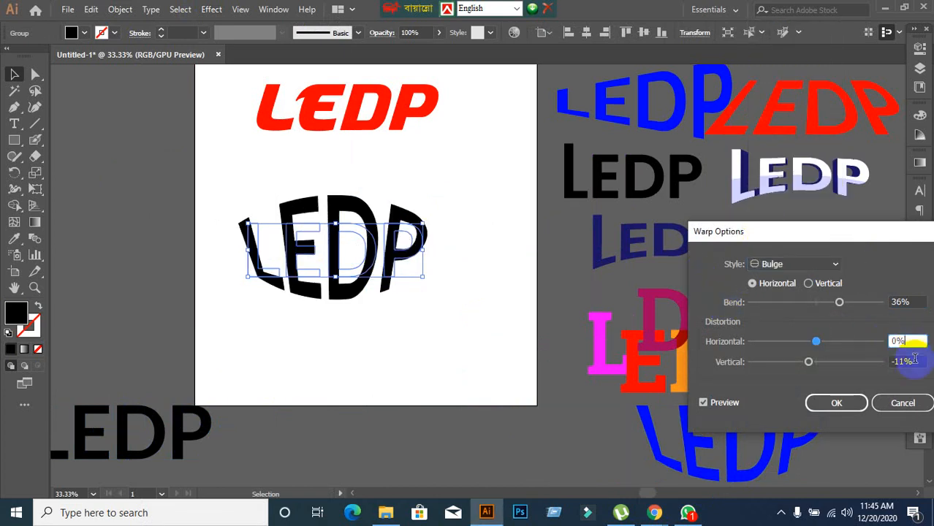
click(914, 362)
key(Up)
key(Up)
key(Up)
key(Up)
key(Up)
key(Up)
key(Up)
key(Up)
key(Up)
key(Up)
key(Up)
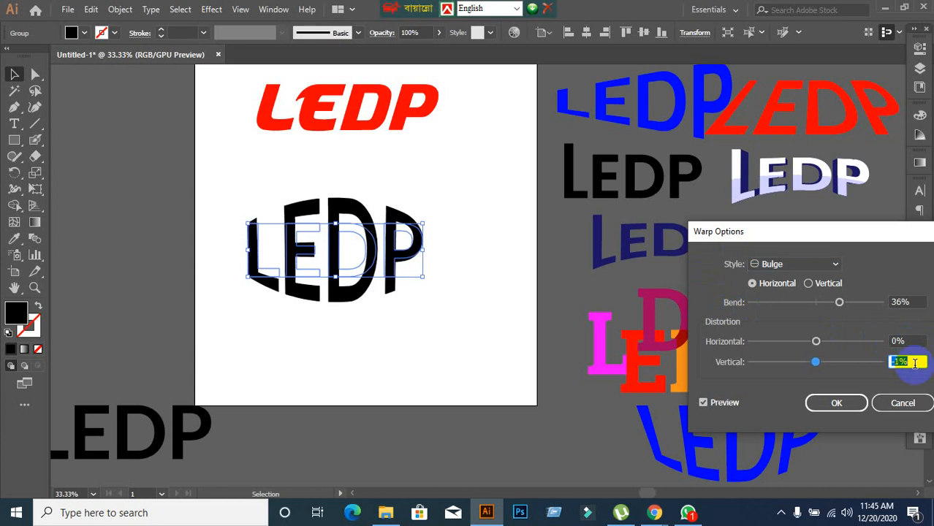
- Try lowering the Bulge warp's horizontal distortion to -19% and discard the warp
click(909, 339)
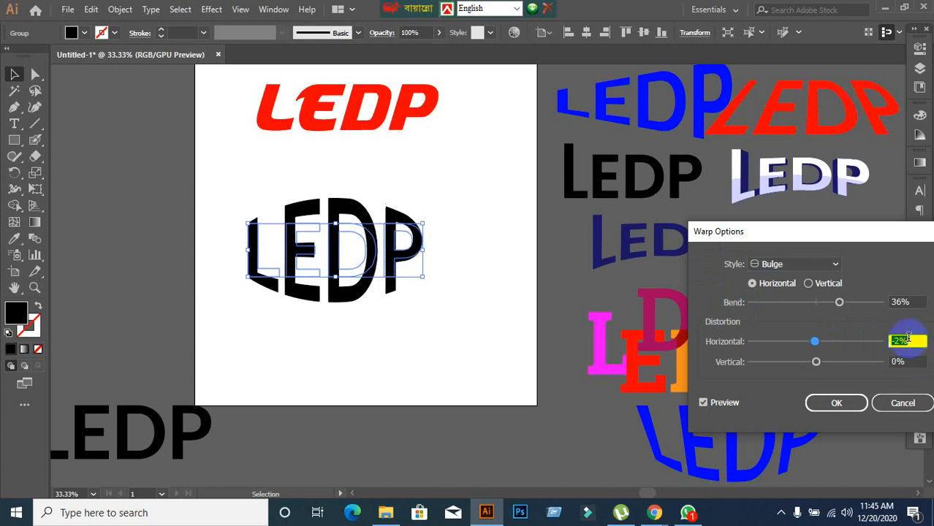
key(Down)
key(Down)
key(Down)
key(Down)
key(Down)
key(Down)
key(Down)
key(Down)
key(Down)
key(Down)
key(Down)
key(Down)
key(Down)
key(Down)
key(Down)
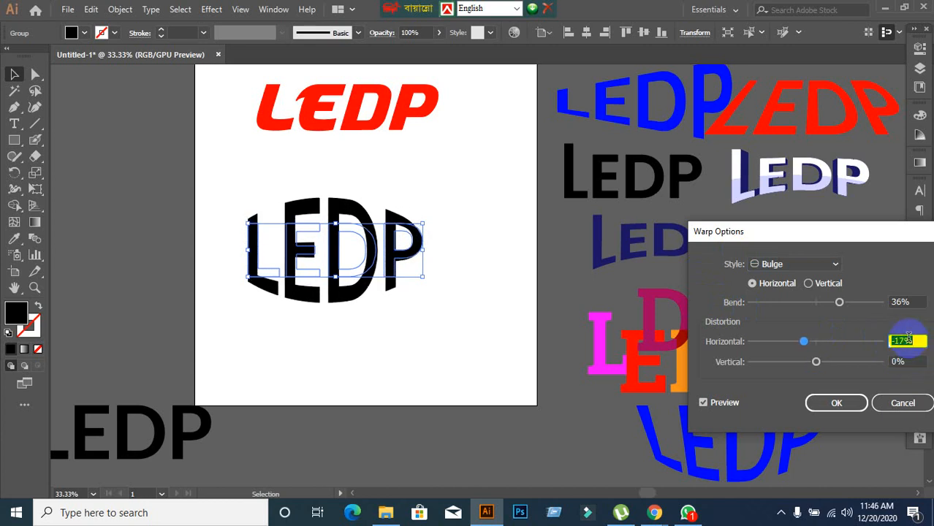
click(903, 403)
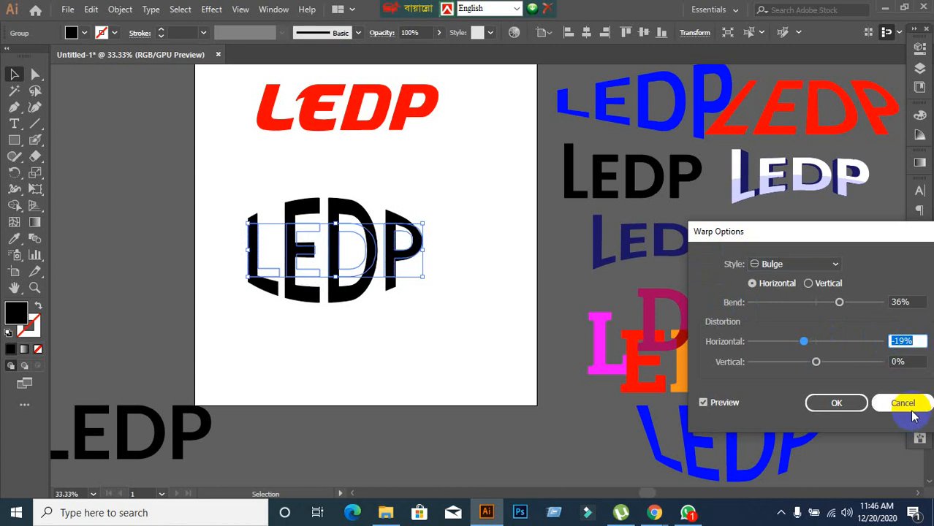
- Start a Warp effect on the LEDP text in the middle of the artboard and change its style from Arc to Wave
click(211, 9)
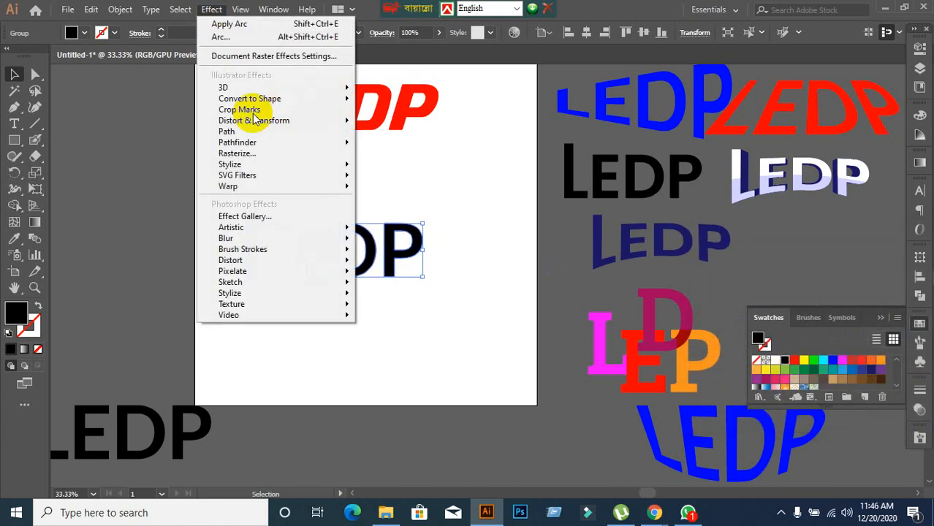
mouse_move(333, 185)
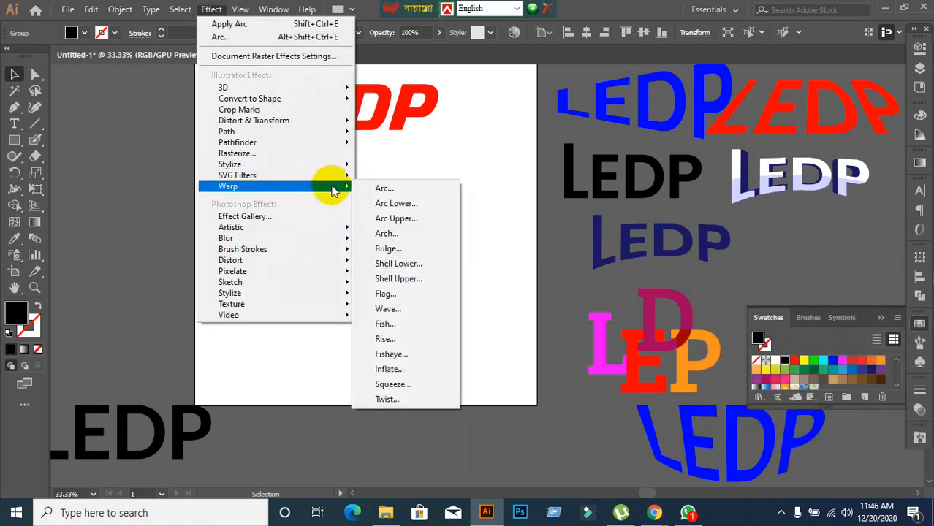
click(390, 188)
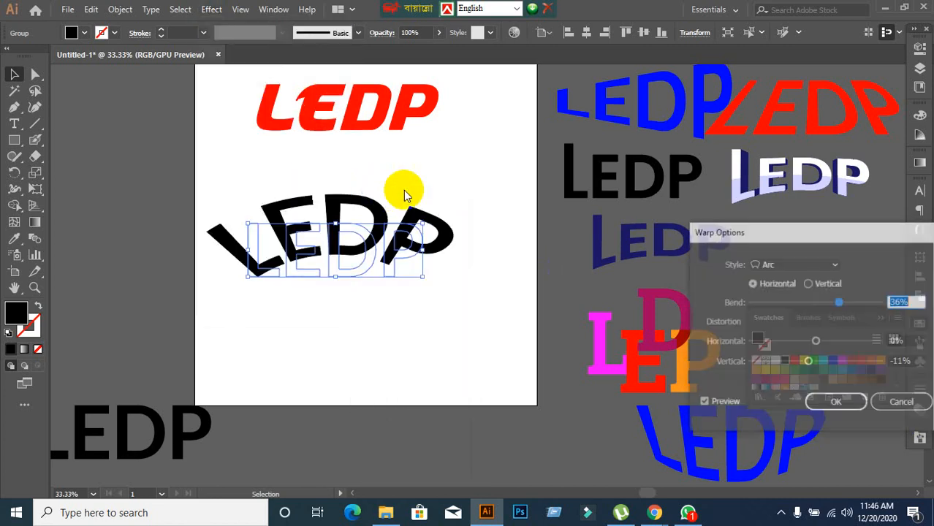
click(827, 267)
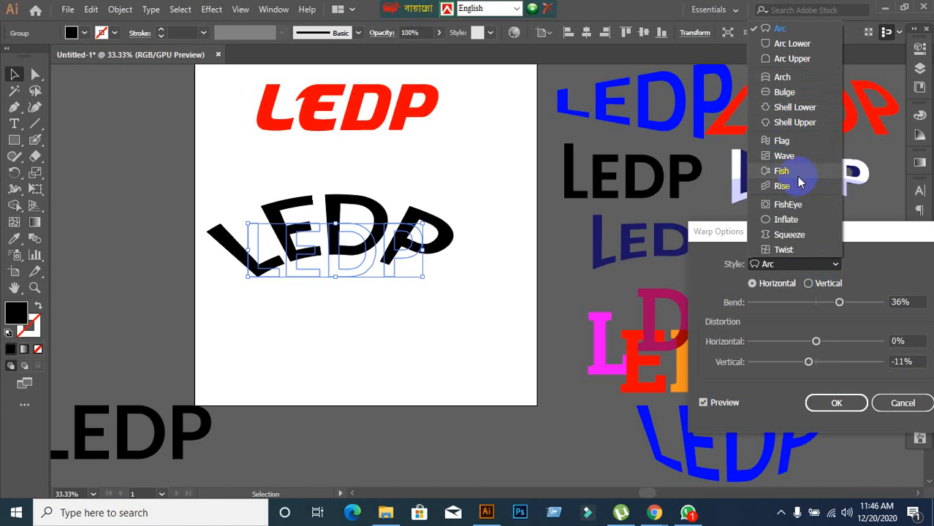
click(783, 156)
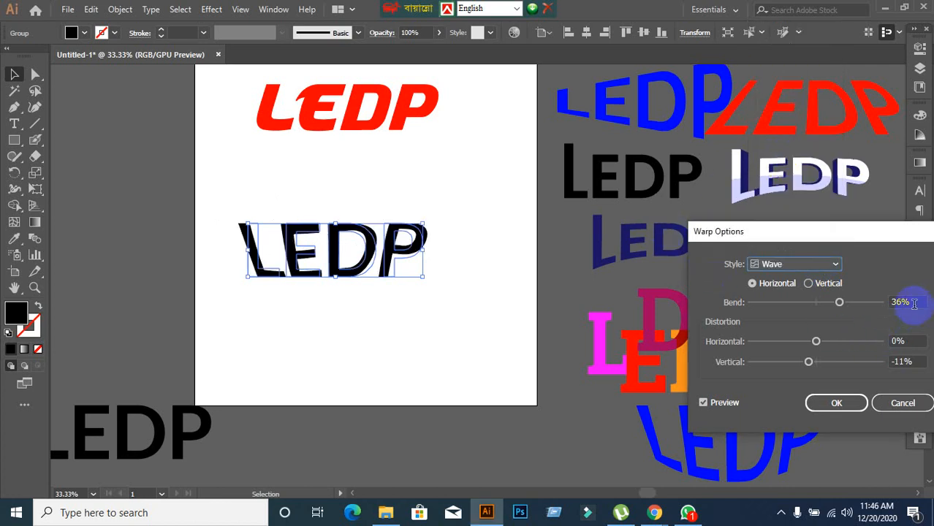
- Set both the bend and the vertical distortion of the Wave warp to 0%
click(914, 339)
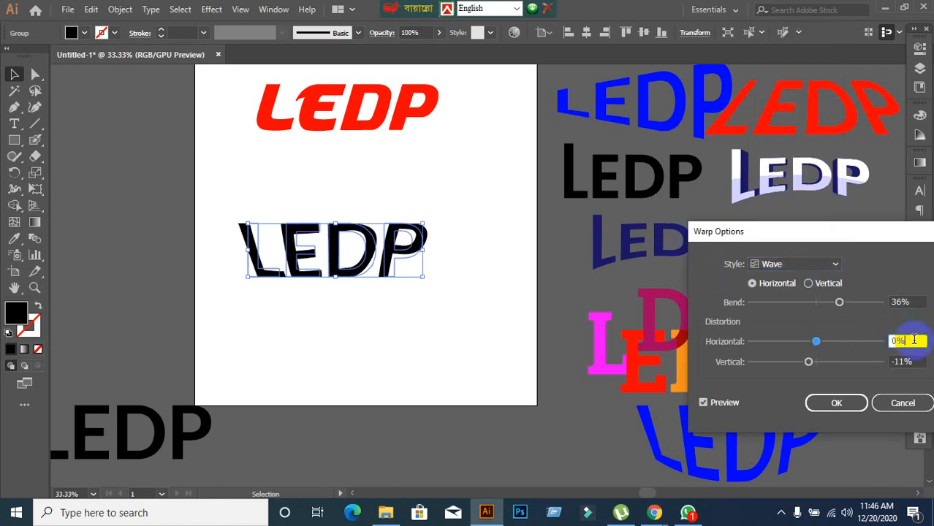
scroll(915, 339, down, 7)
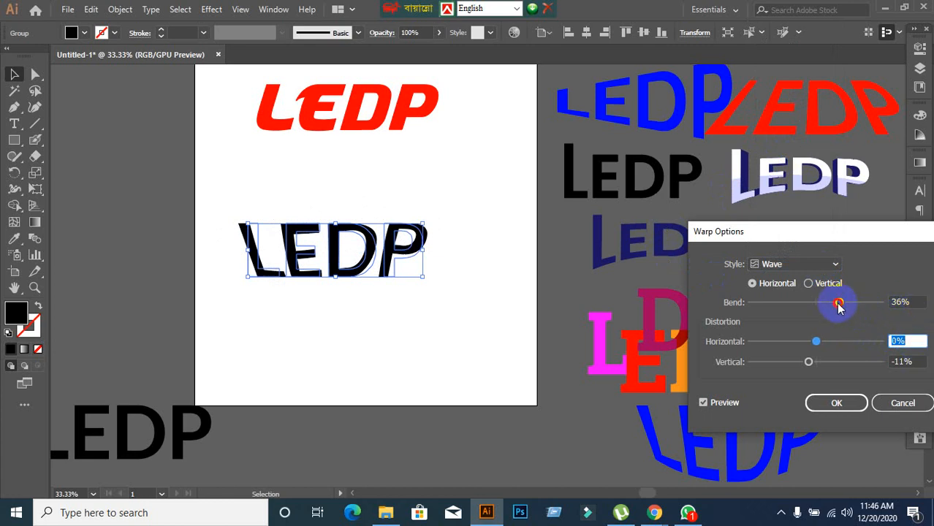
drag(839, 304, 827, 304)
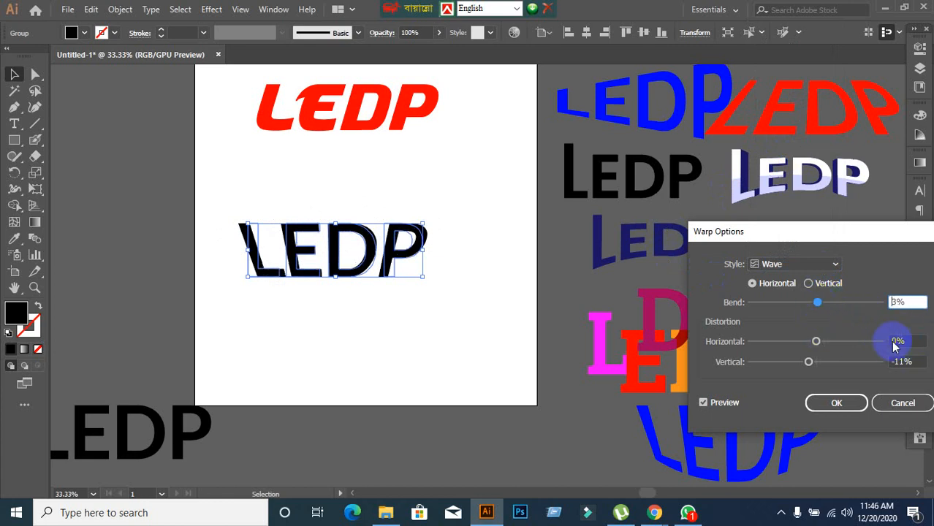
click(809, 363)
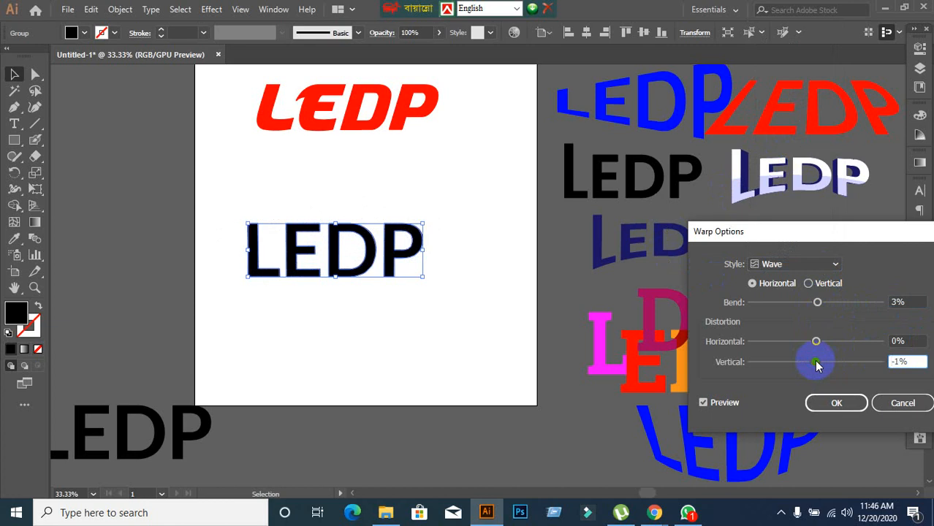
double_click(900, 362)
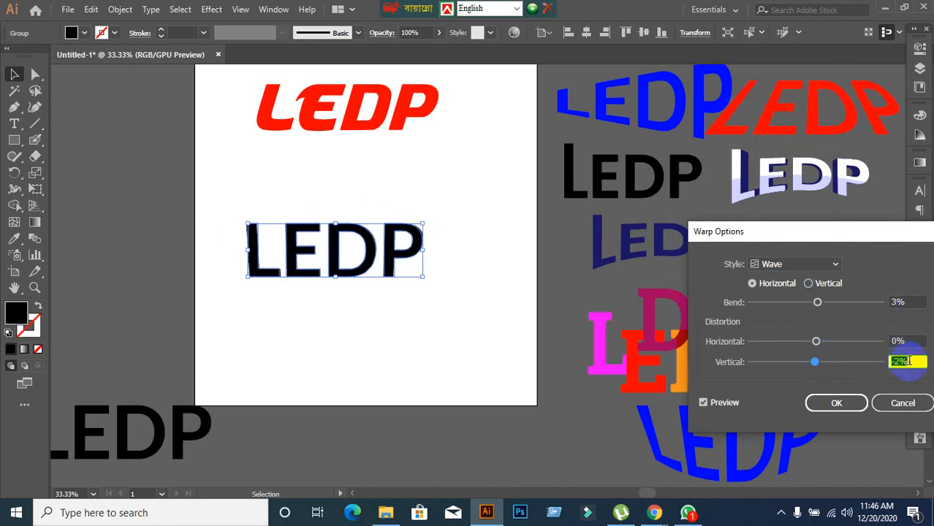
click(902, 303)
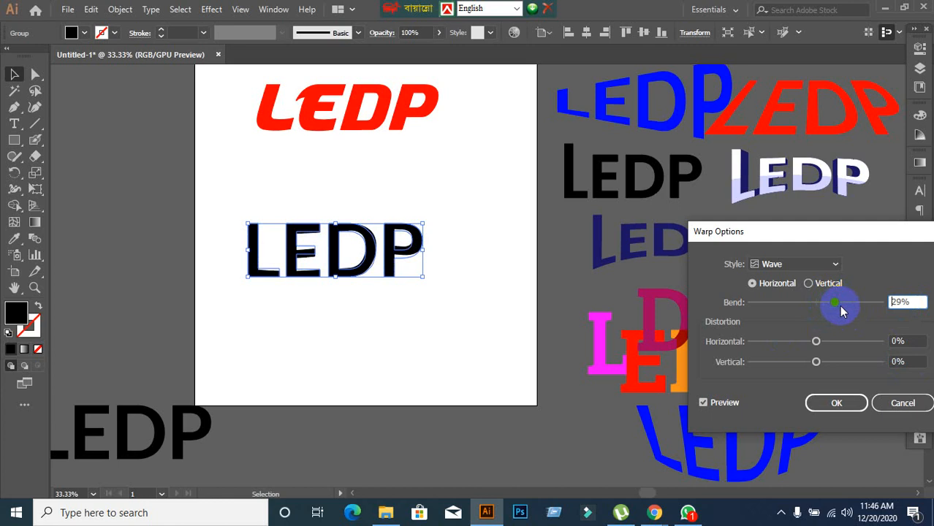
drag(841, 310, 820, 305)
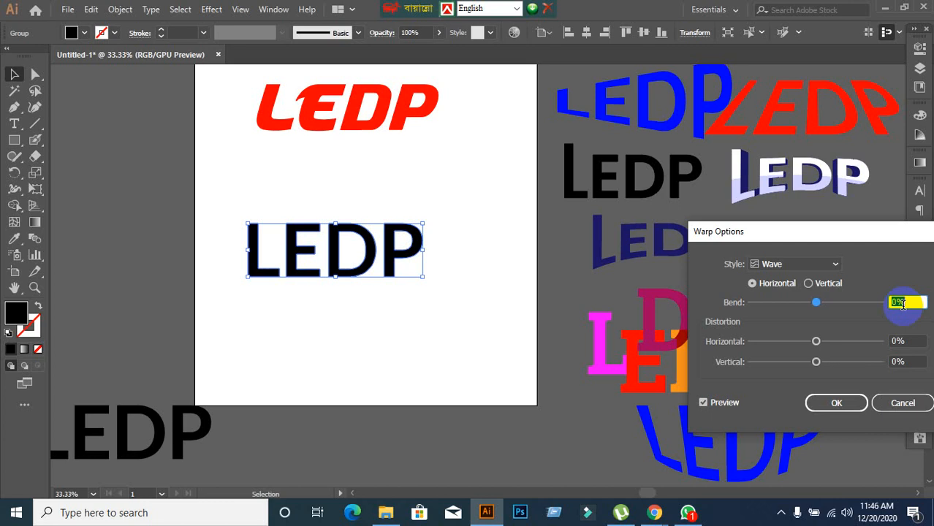
- Lower the Wave warp's horizontal distortion to -50% and apply the warp to the LEDP text
click(906, 340)
scroll(908, 341, down, 20)
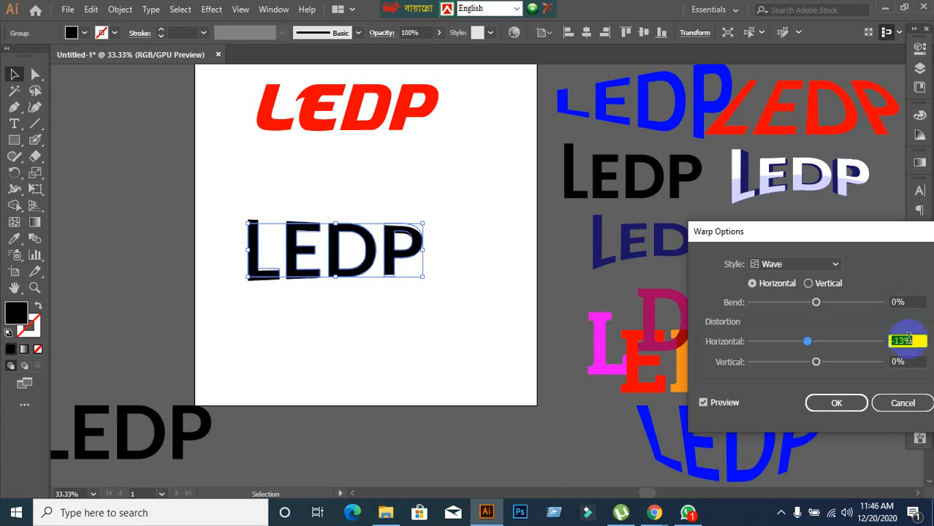
scroll(909, 340, down, 18)
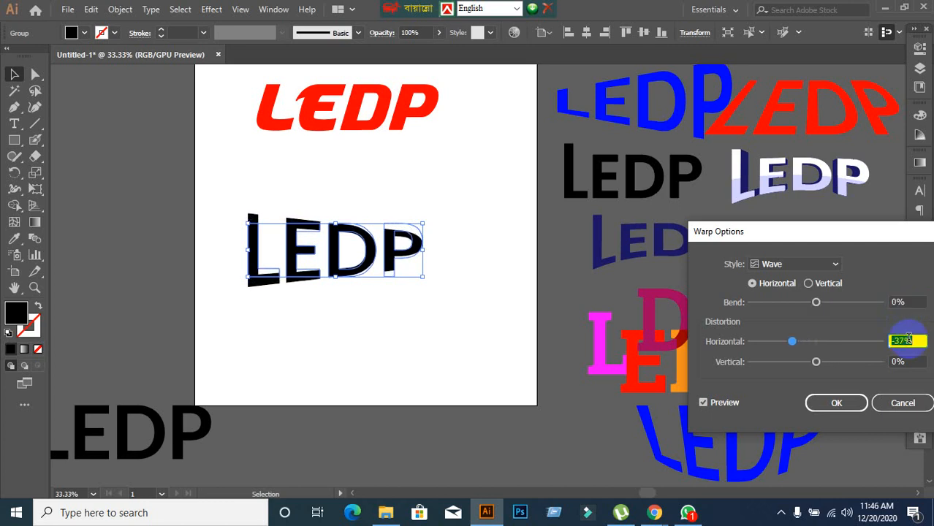
click(836, 403)
- Move the warped LEDP text off the artboard and place a new copy of the plain black LEDP text on it
click(457, 340)
drag(287, 265, 557, 265)
click(166, 442)
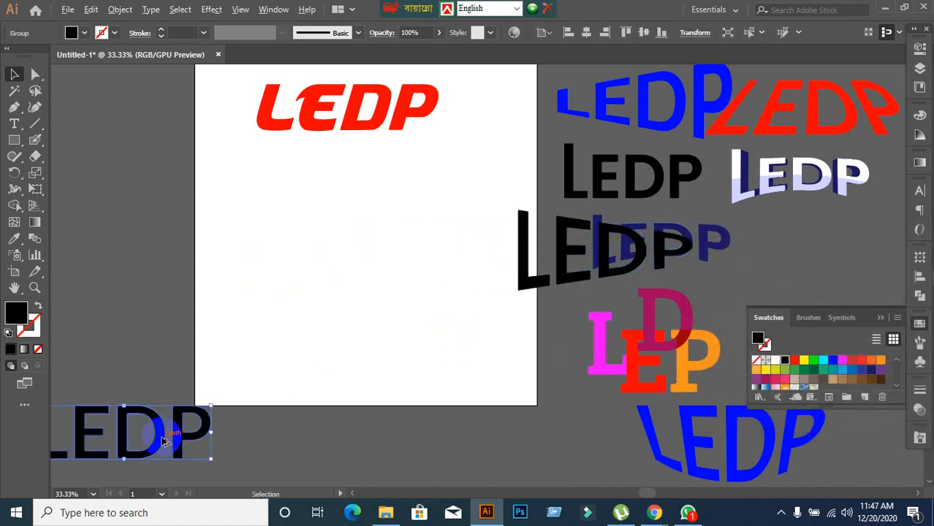
drag(164, 442, 355, 272)
- Switch to the Google Meet call in Chrome, admit the waiting participant, and return to Illustrator
click(211, 10)
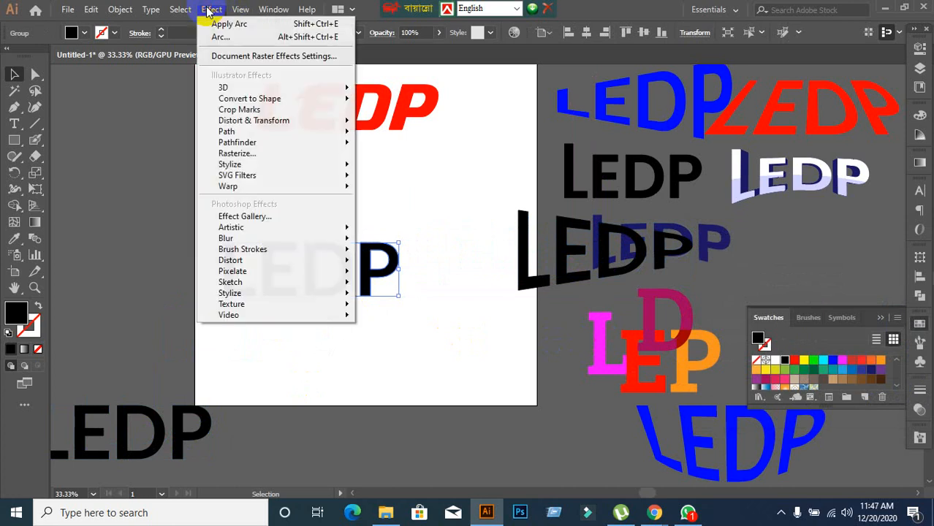
mouse_move(241, 192)
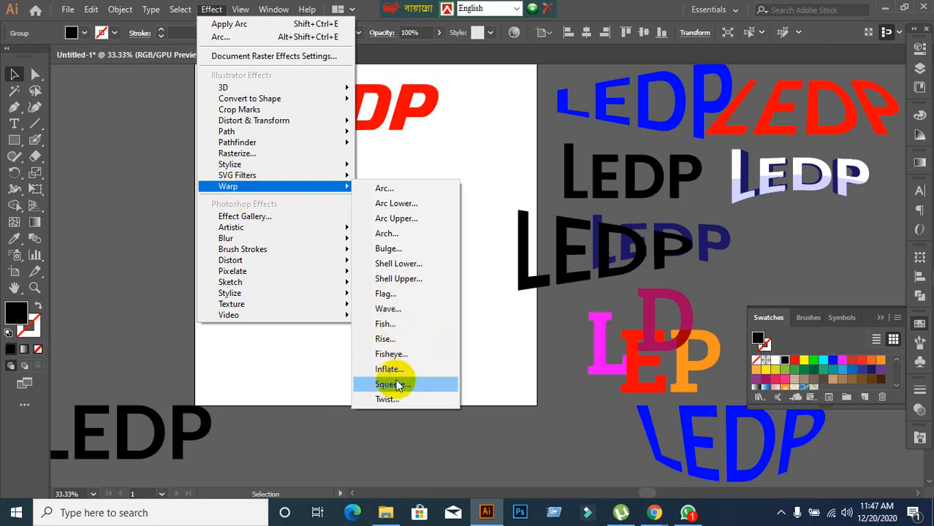
click(654, 512)
click(601, 472)
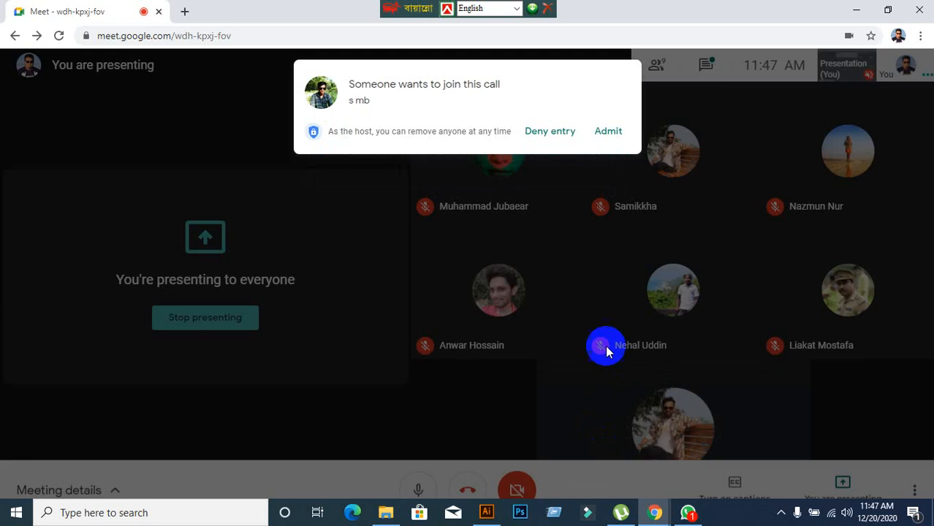
click(610, 134)
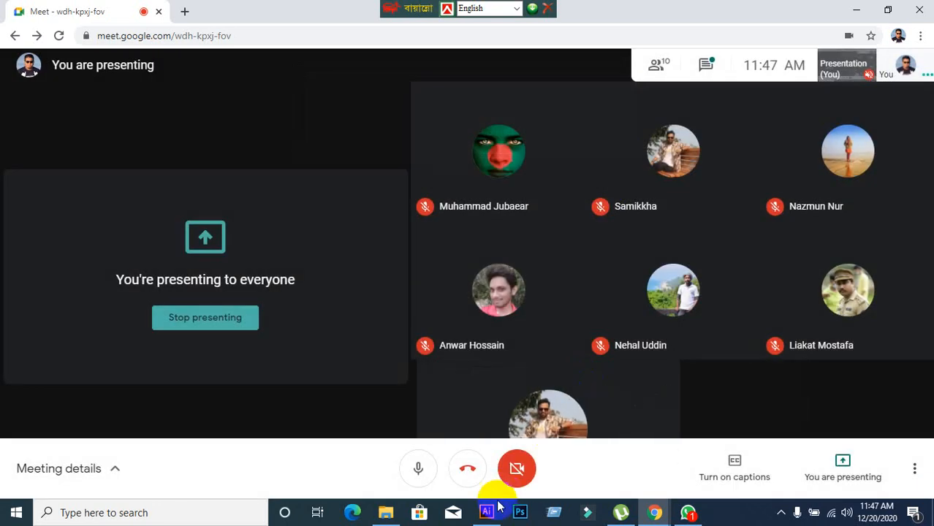
click(486, 512)
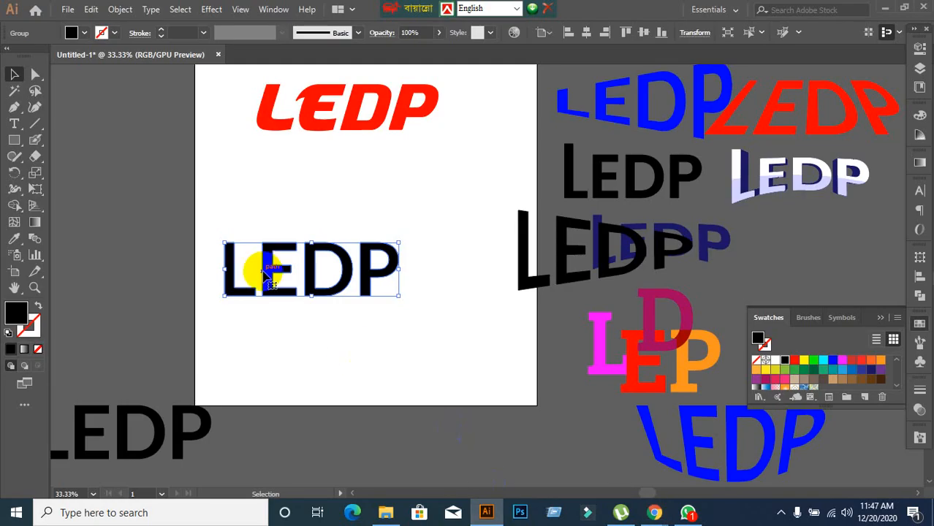
- Start a Warp effect on the new LEDP copy and change its style from Arc to Flag
click(211, 9)
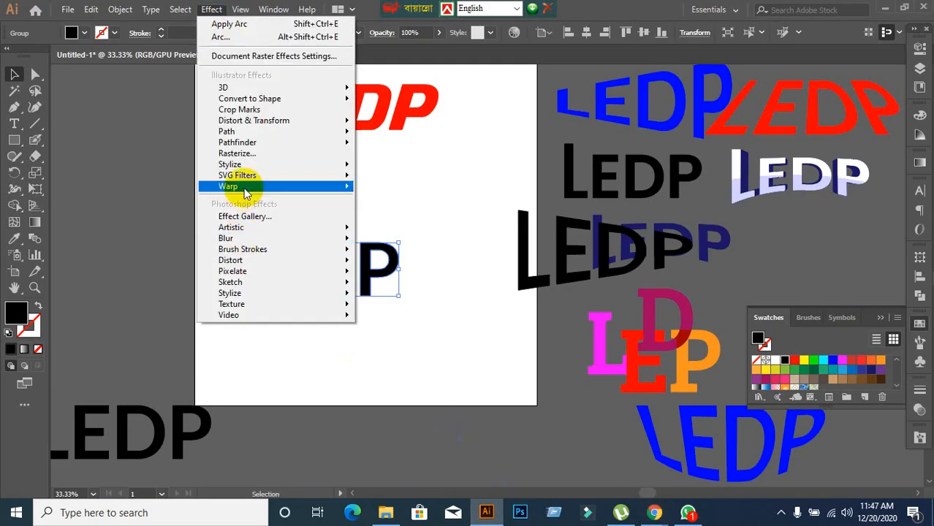
click(386, 190)
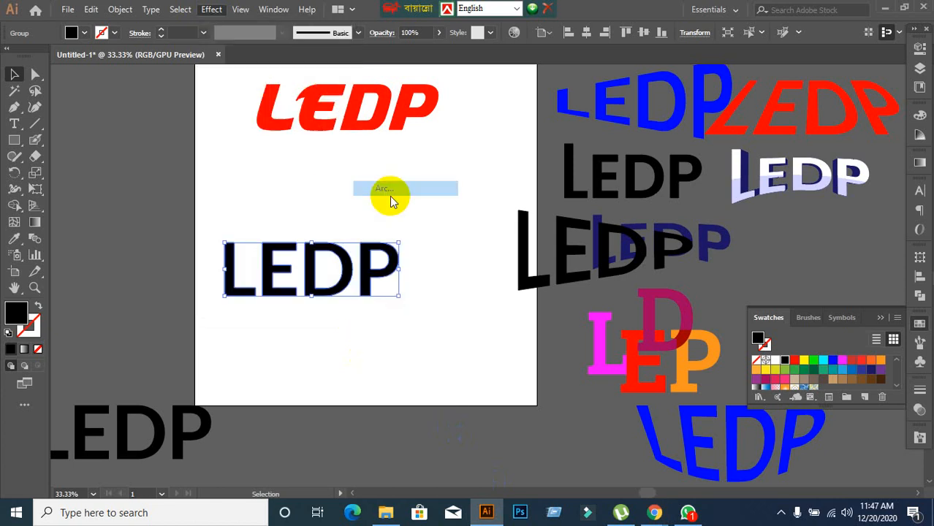
click(782, 265)
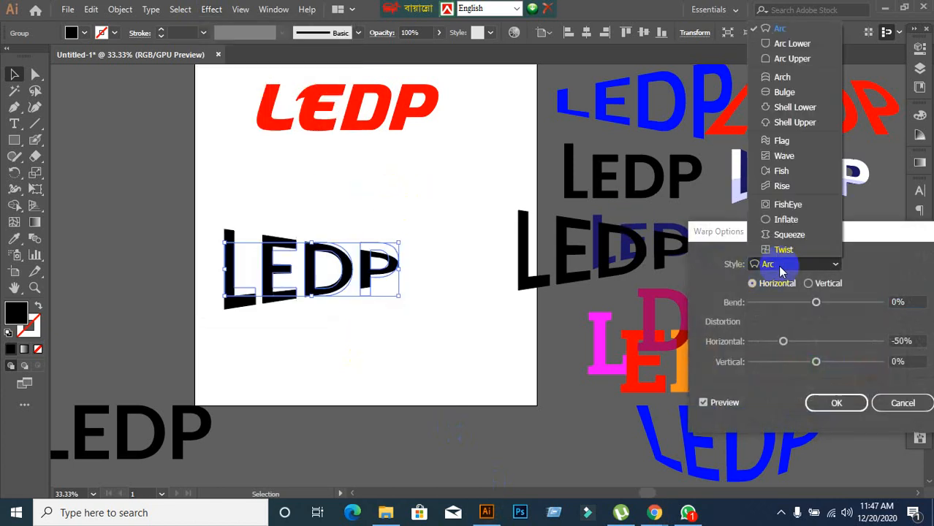
click(781, 142)
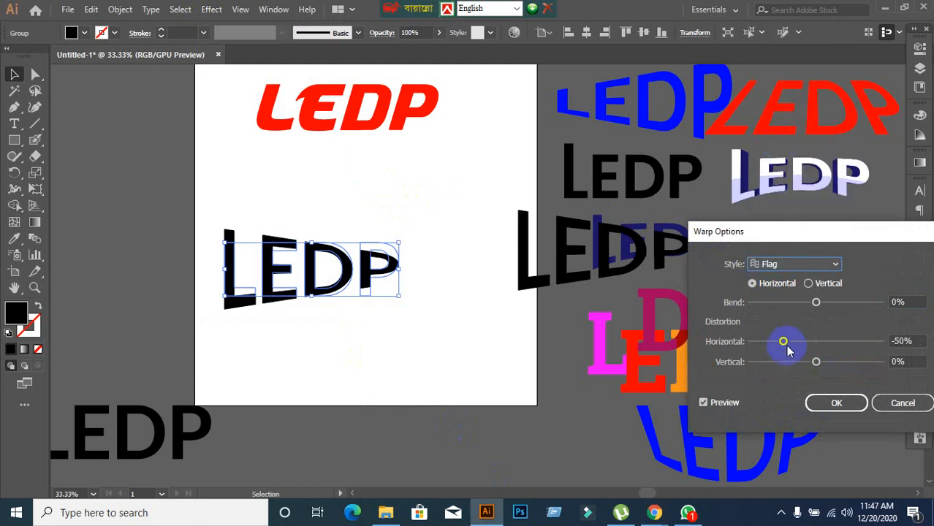
- Set the Flag warp's horizontal distortion to 0%
click(920, 344)
scroll(920, 343, down, 5)
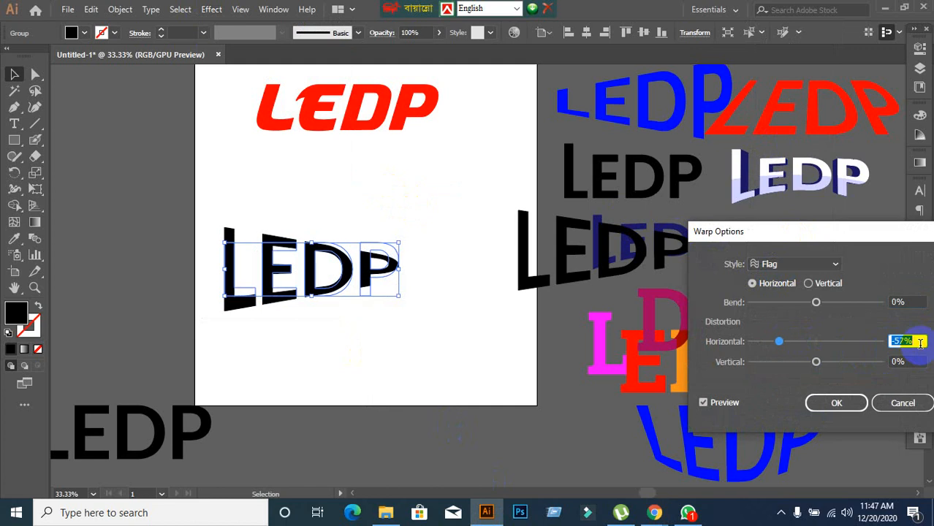
scroll(920, 342, up, 3)
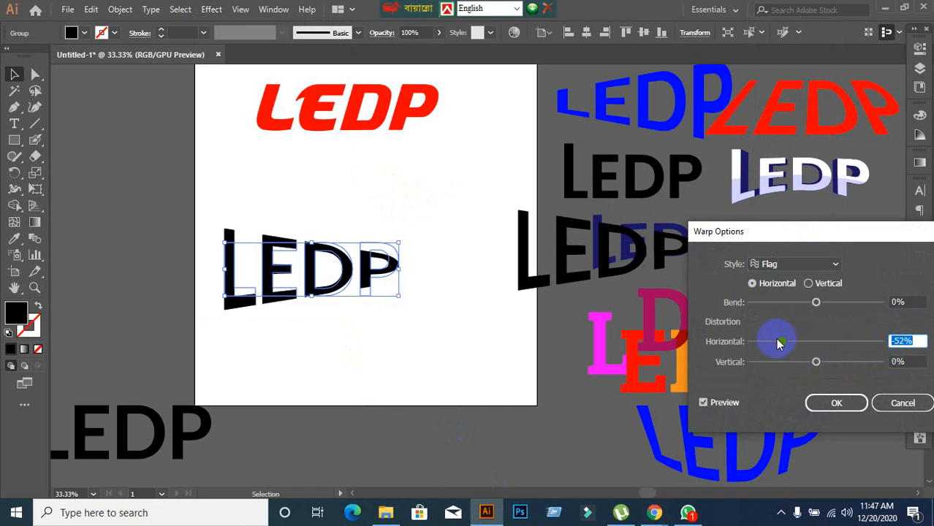
drag(804, 345, 822, 352)
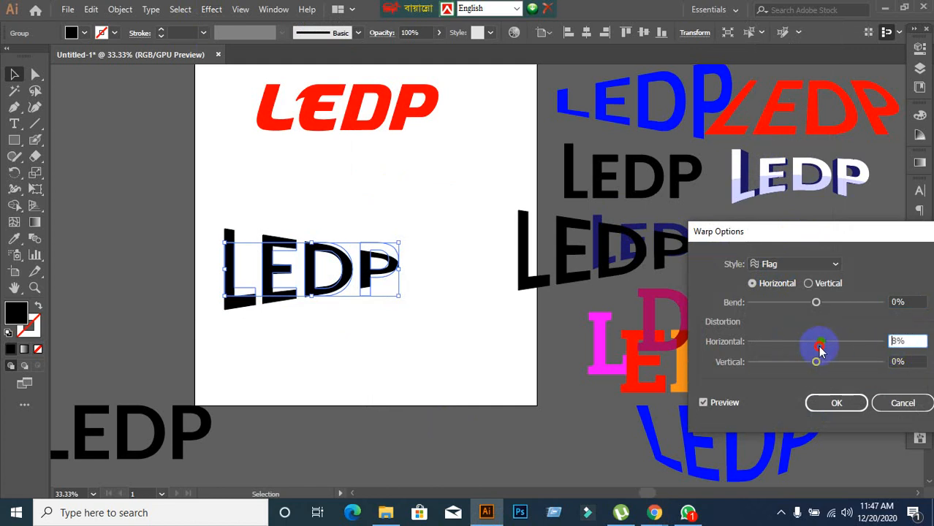
click(912, 342)
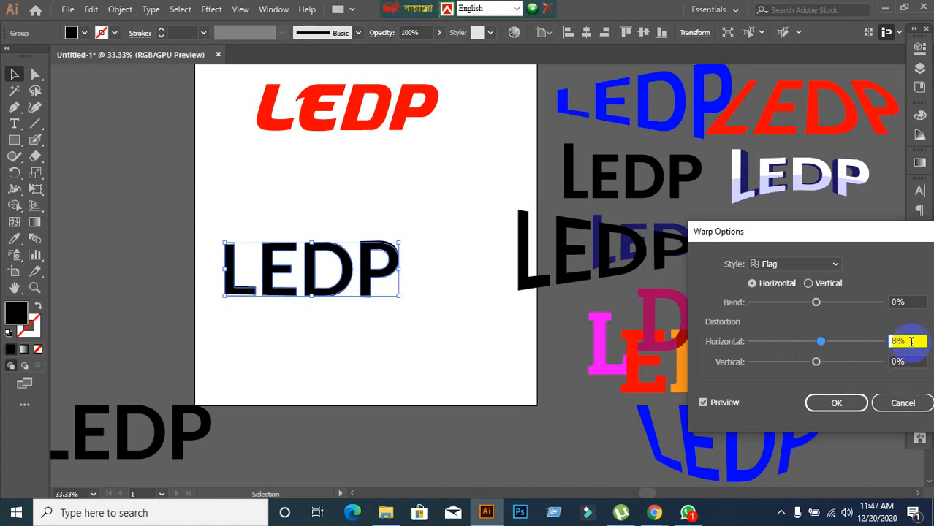
scroll(912, 341, down, 3)
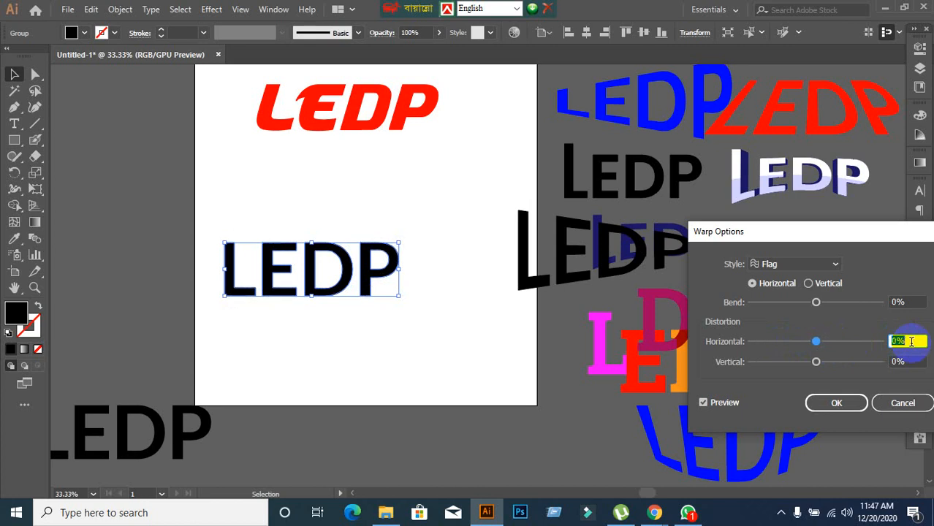
- Raise the Flag warp's bend to 64% and apply the warp to the LEDP text
click(912, 302)
scroll(910, 302, up, 10)
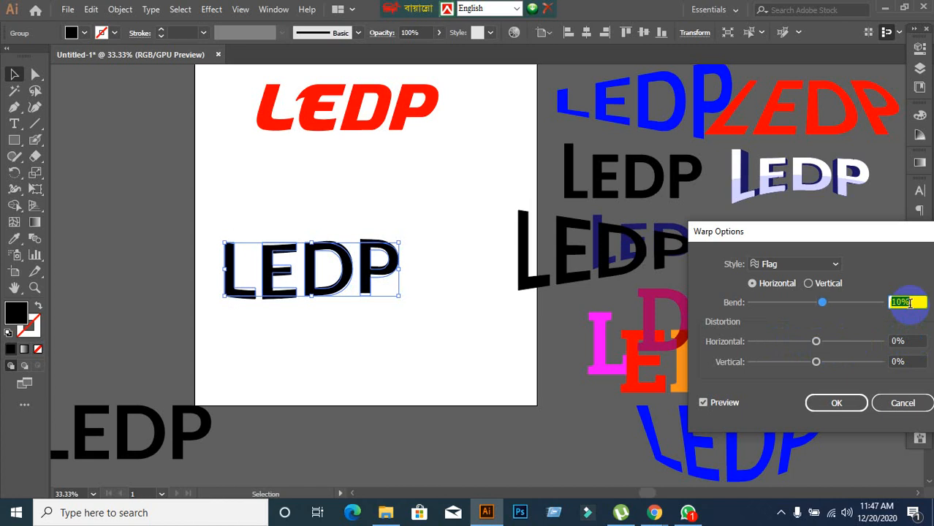
scroll(910, 303, up, 20)
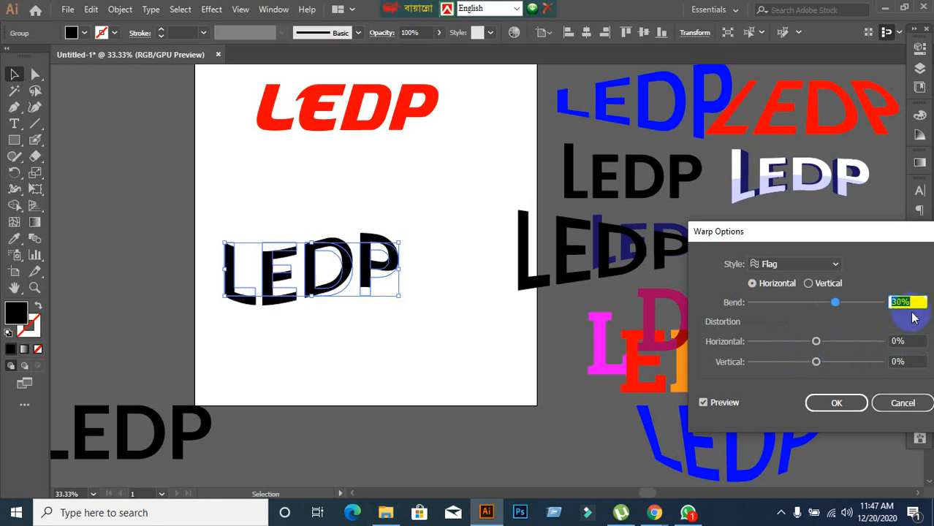
scroll(914, 303, up, 12)
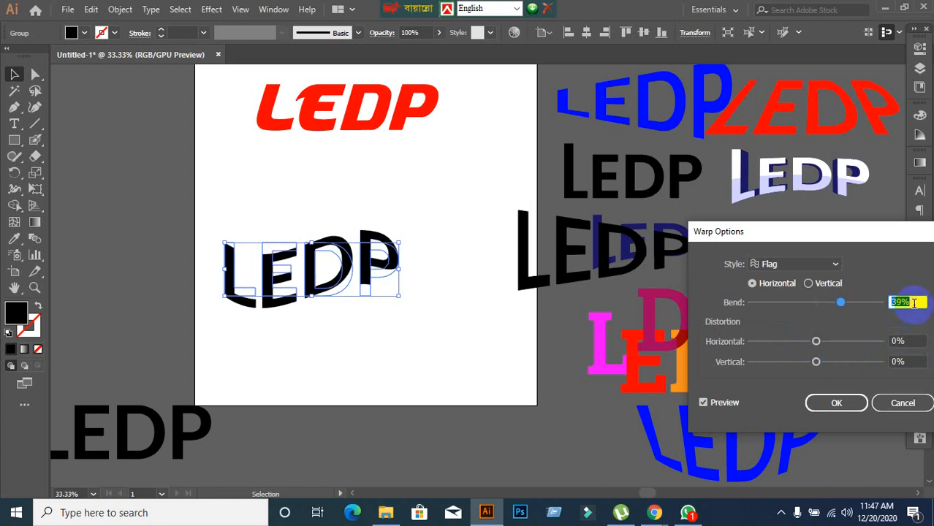
scroll(914, 303, up, 19)
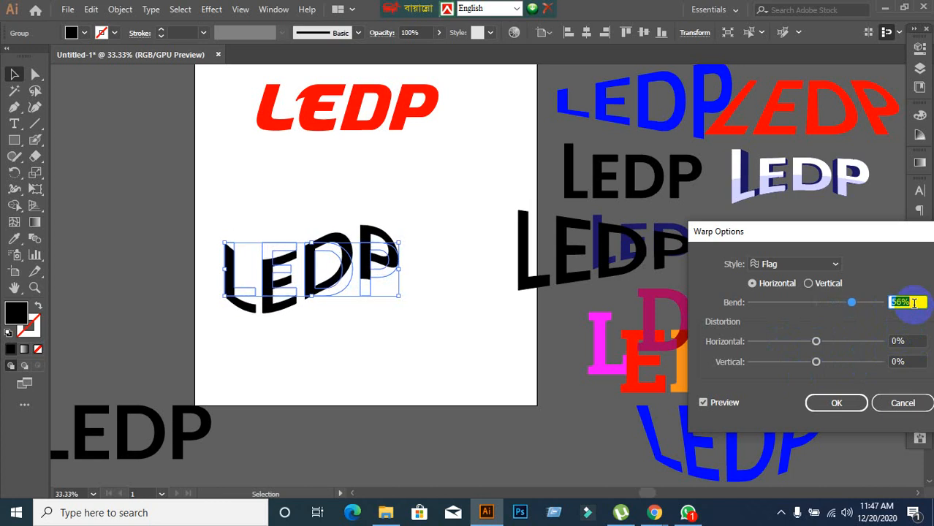
click(837, 403)
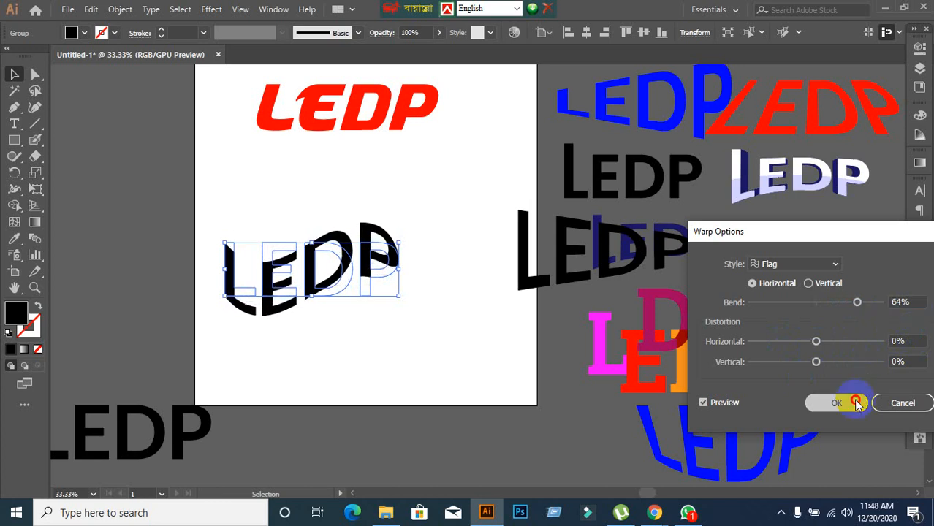
- Expand the appearance of the Flag-warped LEDP text and move it off the artboard, below its lower edge
click(498, 412)
drag(228, 215, 376, 359)
click(122, 10)
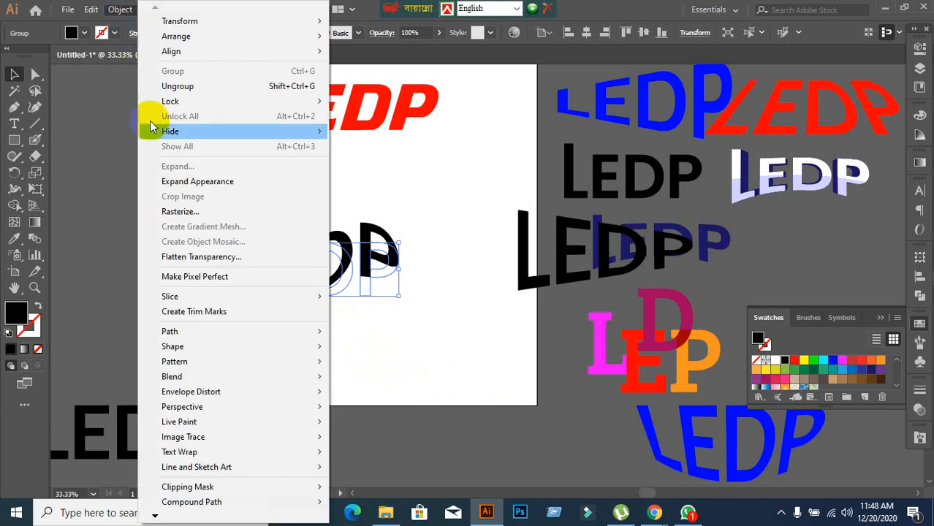
click(188, 181)
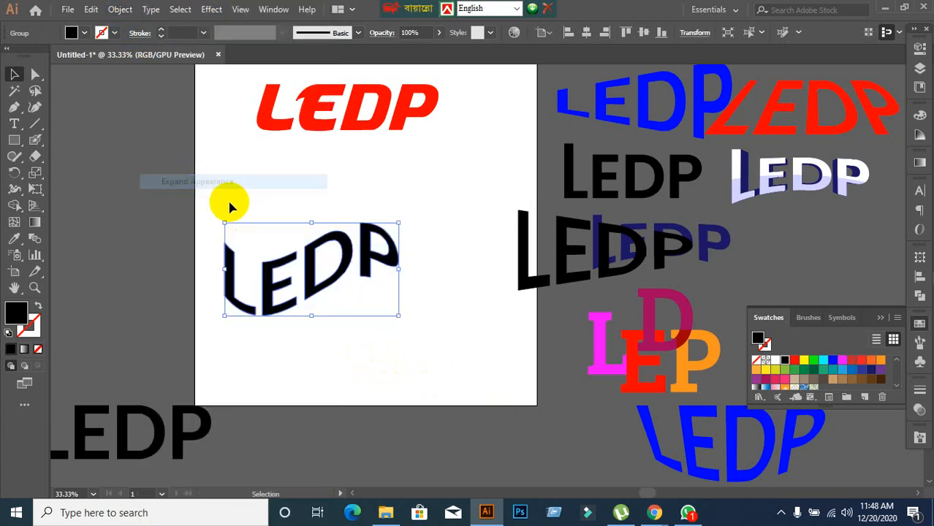
click(349, 354)
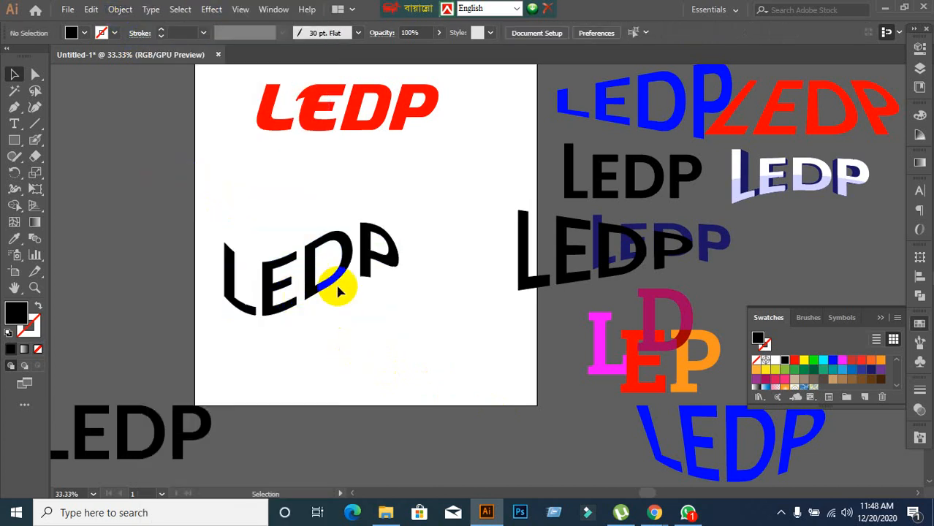
drag(325, 277, 548, 467)
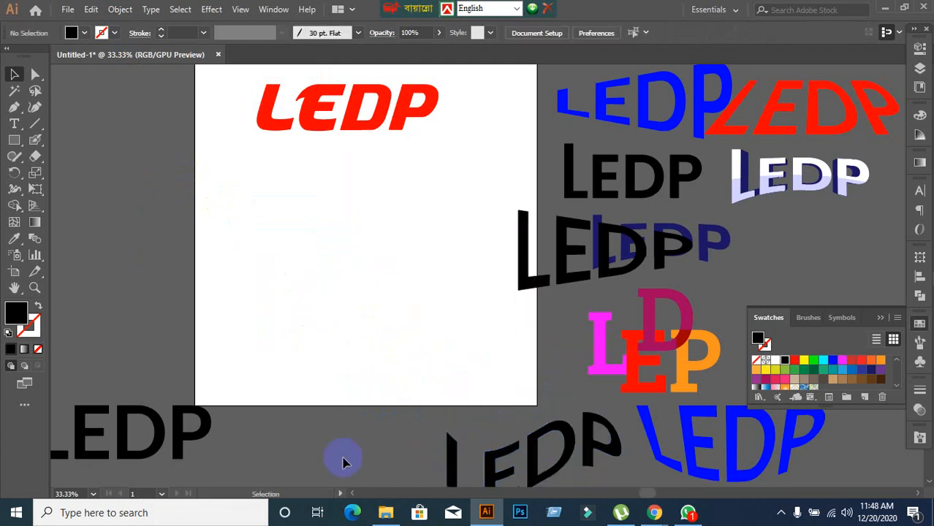
- Place a copy of the plain black LEDP text on the artboard under the logo and fill it with red
click(187, 432)
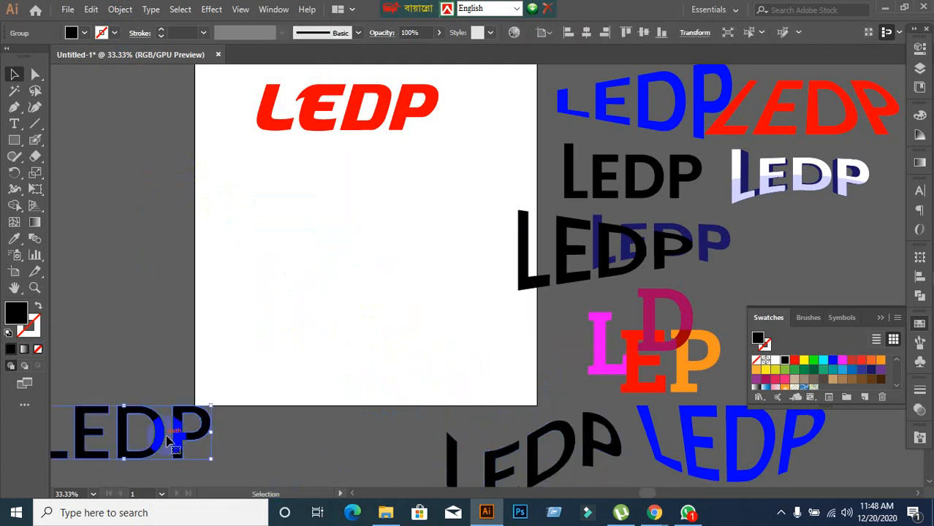
drag(175, 439, 358, 242)
click(379, 298)
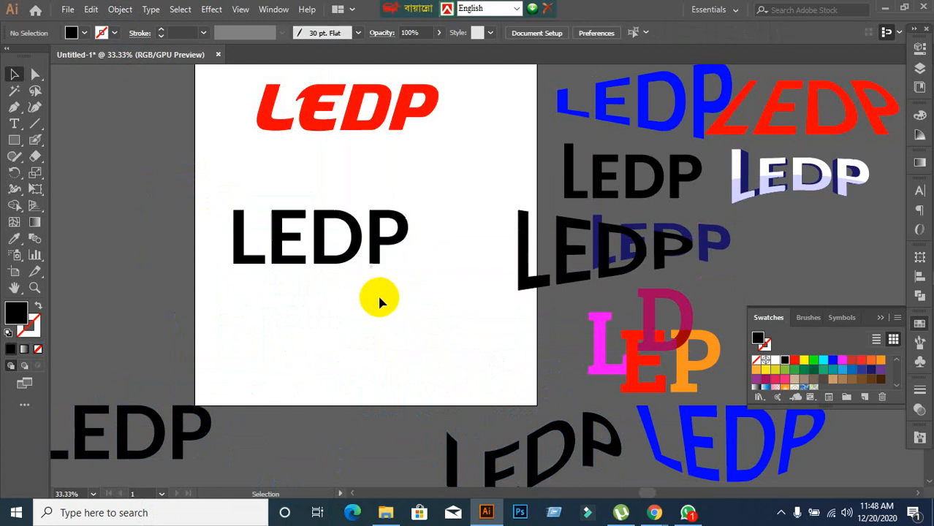
click(357, 258)
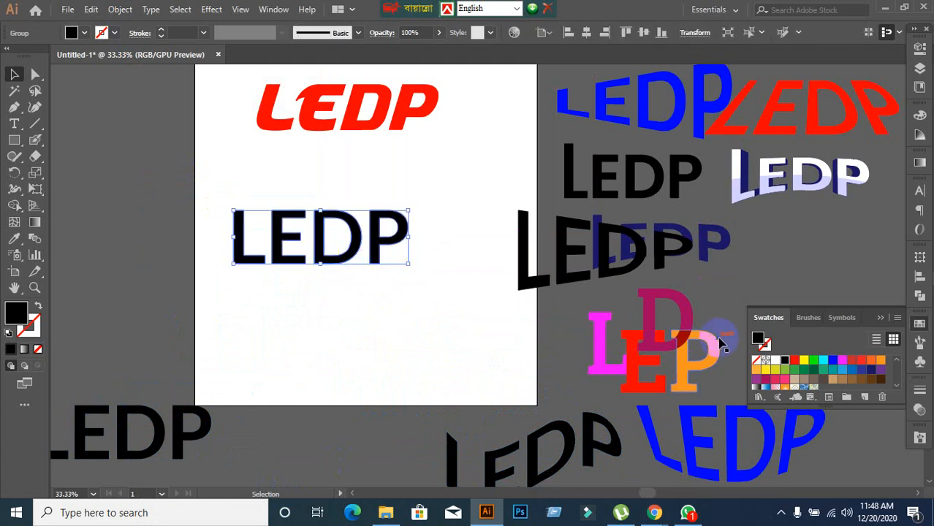
click(794, 360)
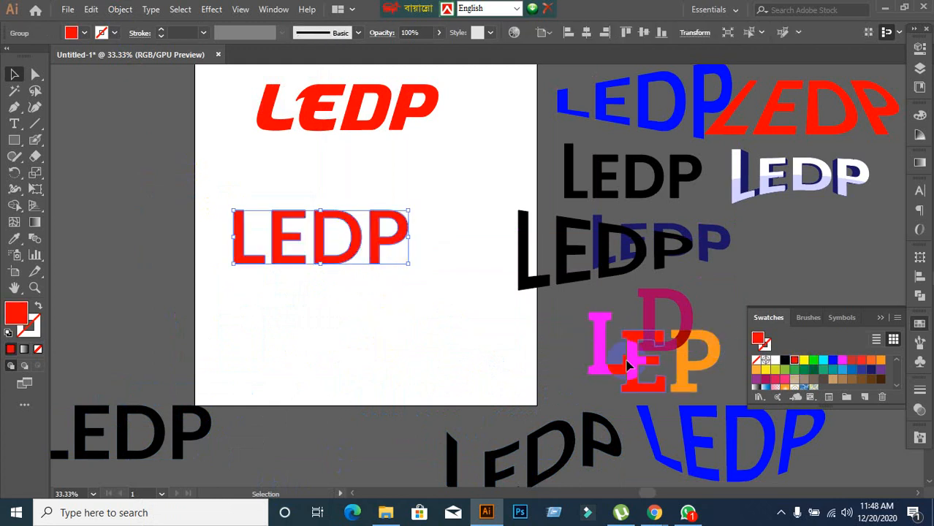
click(440, 359)
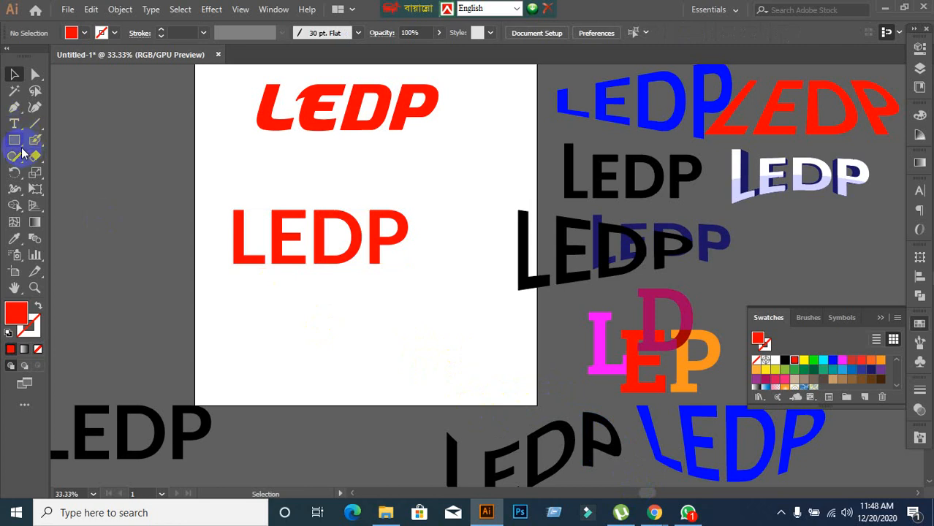
- Draw a red rectangle about 663 × 284 px below the red LEDP copy and shift both objects higher on the artboard
drag(218, 303, 429, 391)
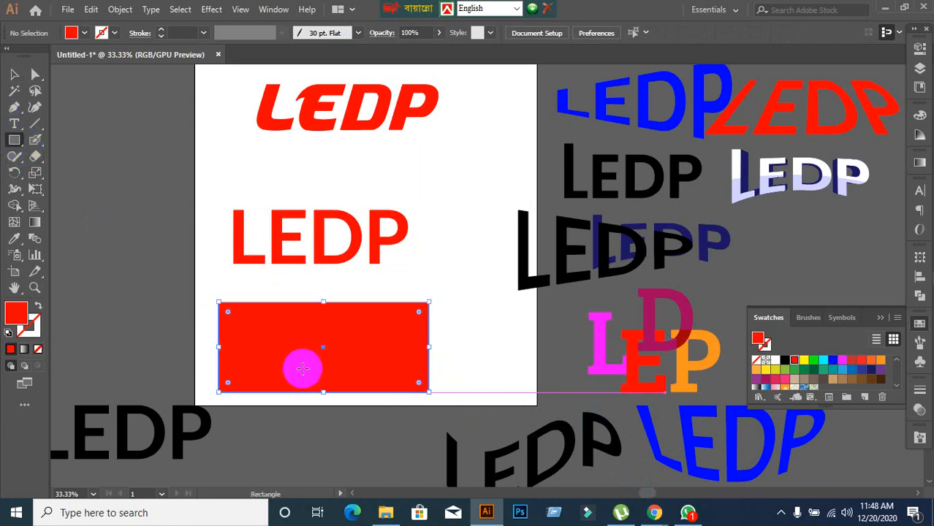
click(35, 74)
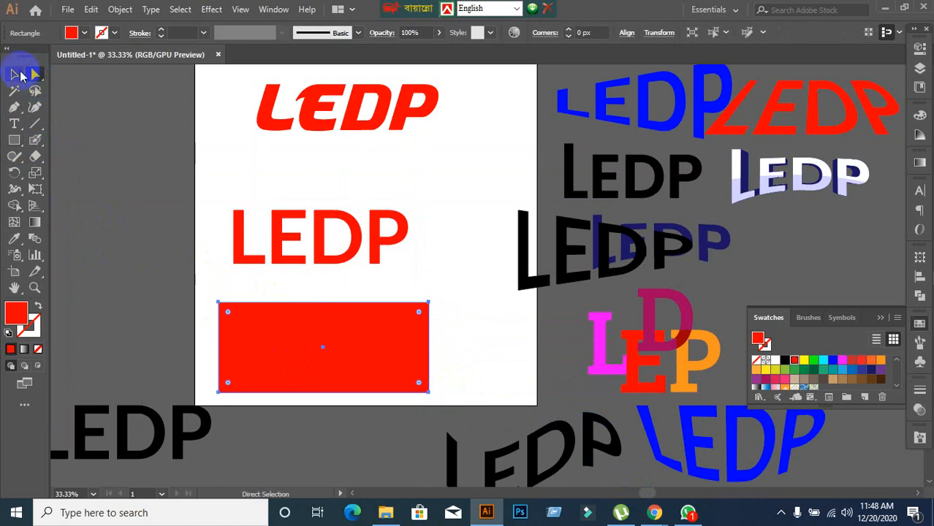
scroll(194, 360, up, 1)
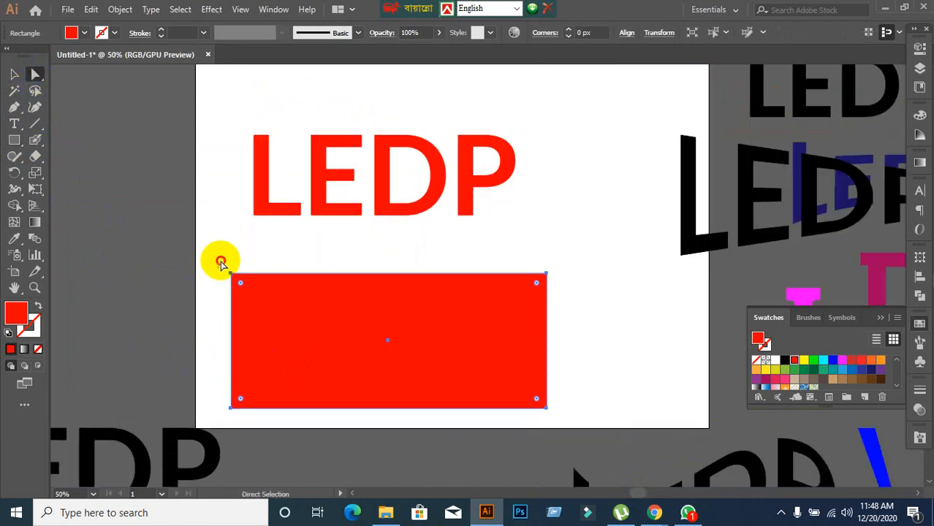
drag(220, 261, 285, 333)
scroll(249, 325, down, 1)
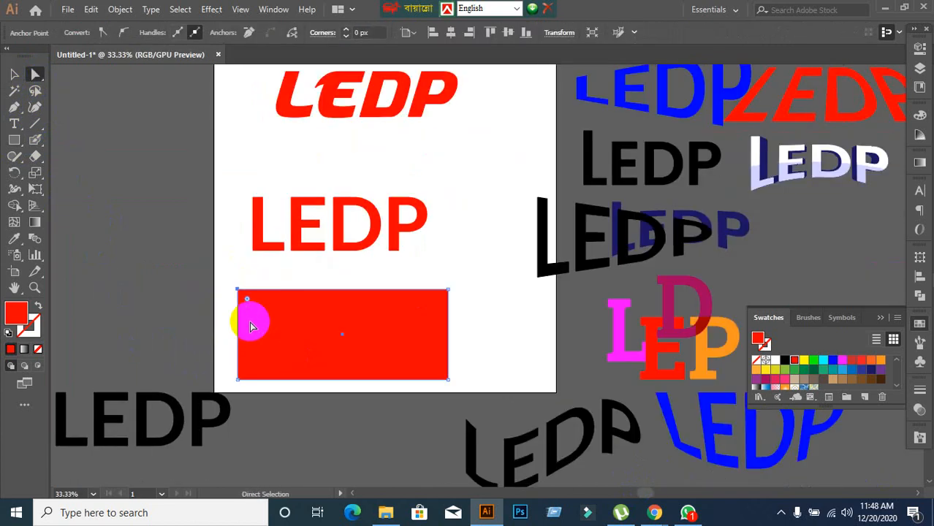
click(16, 78)
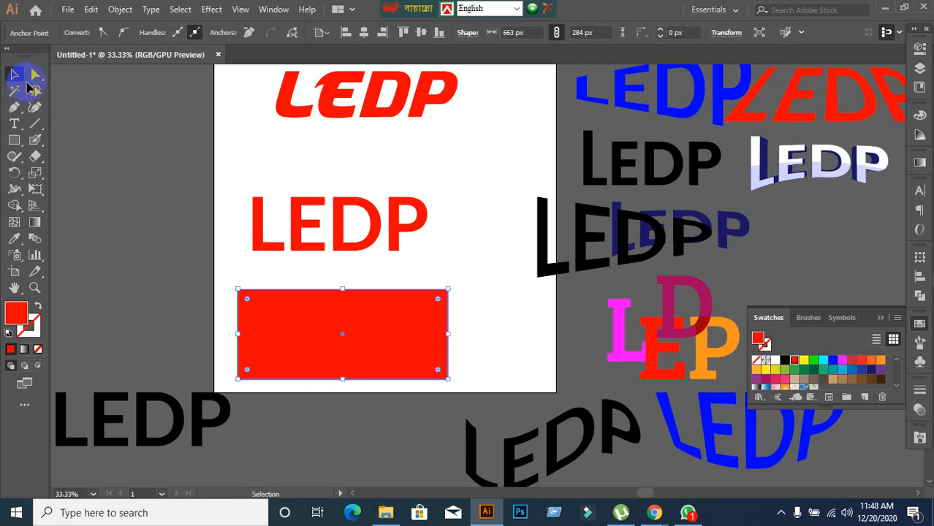
drag(300, 260, 301, 219)
drag(309, 350, 307, 315)
- Curve the left and right sides of the red rectangle slightly inward with the Anchor Point tool
drag(14, 107, 73, 152)
drag(226, 280, 239, 303)
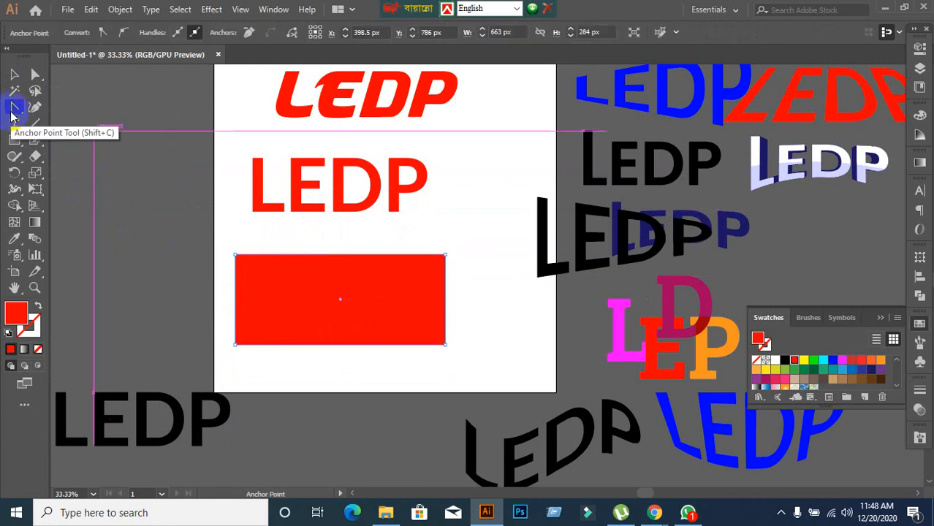
drag(14, 108, 63, 157)
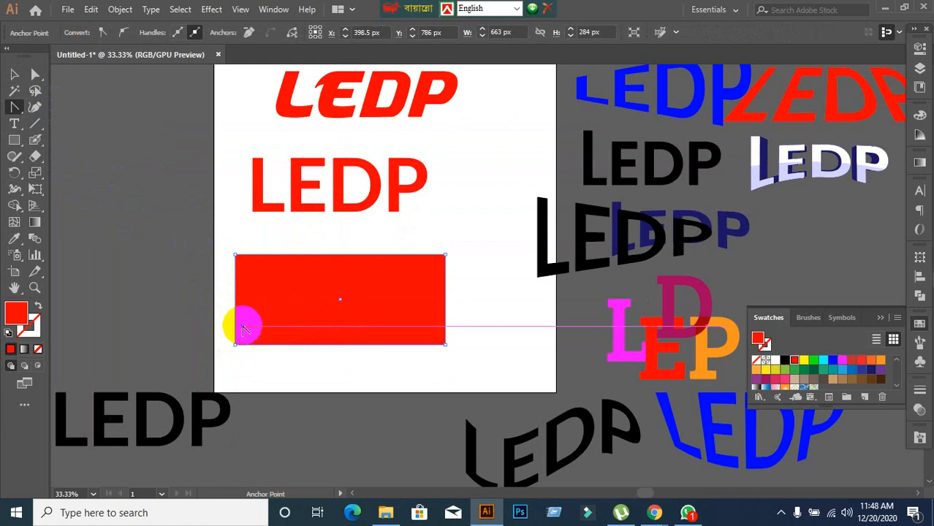
drag(235, 307, 246, 307)
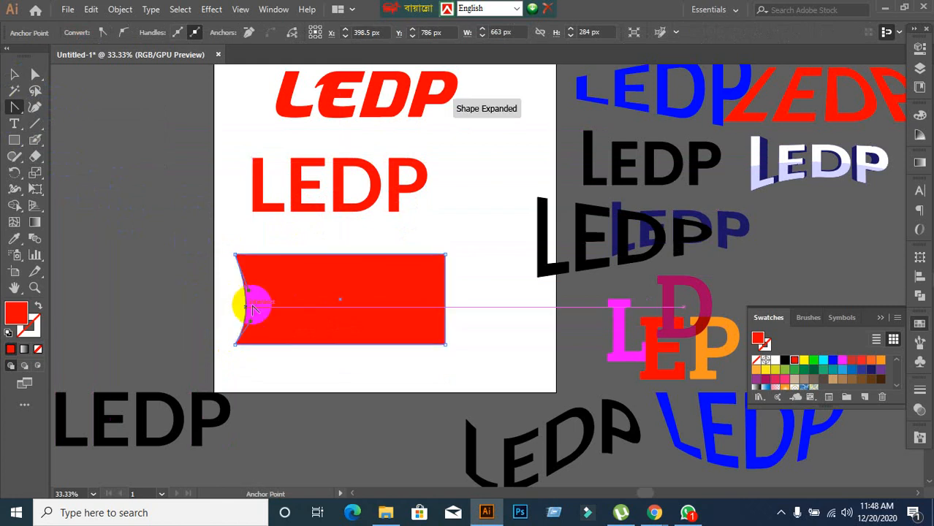
drag(441, 308, 437, 298)
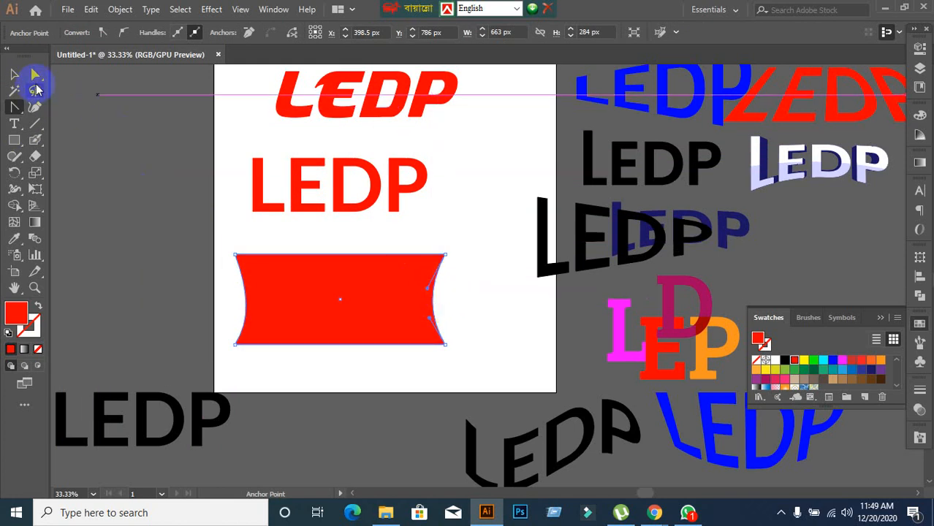
- Raise the two right-hand corners of the curved rectangle together so that the shape slants upward
click(35, 76)
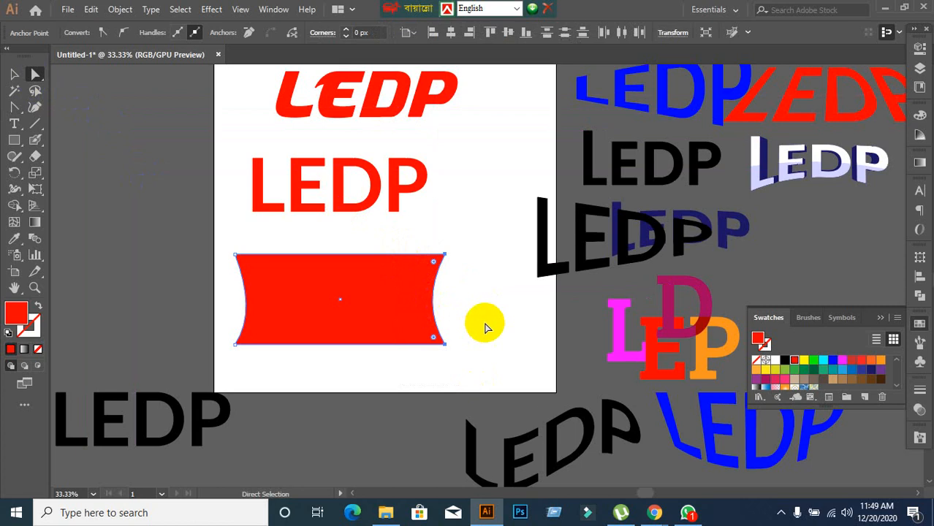
key(shift+Up)
key(shift+Up)
key(shift+Down)
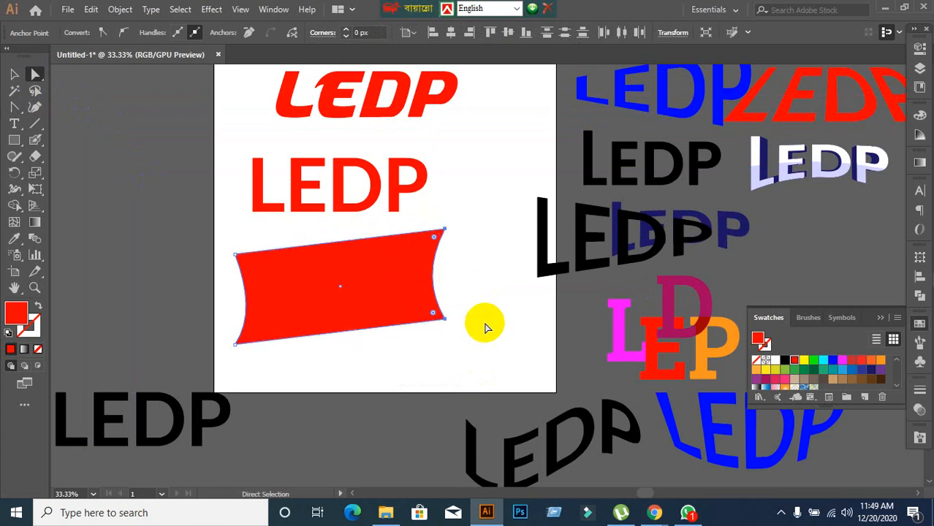
- Fill the slanted, curved shape with black
click(14, 74)
click(265, 238)
click(276, 285)
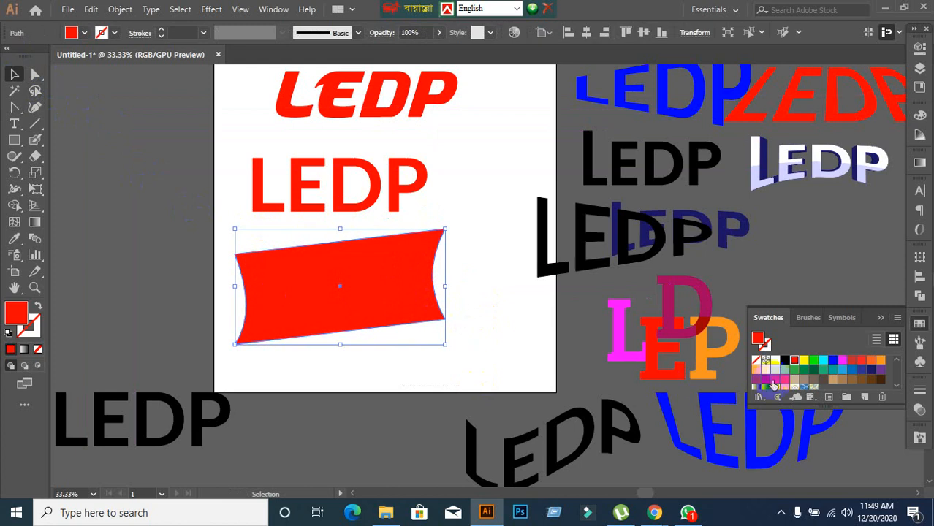
click(786, 361)
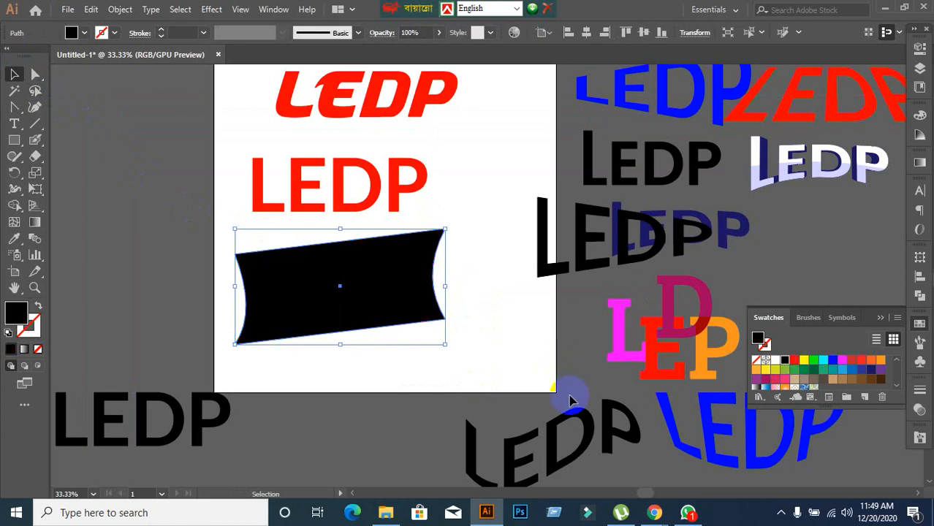
- Move the black shape up over the red LEDP text
click(485, 285)
click(402, 294)
drag(397, 285, 408, 310)
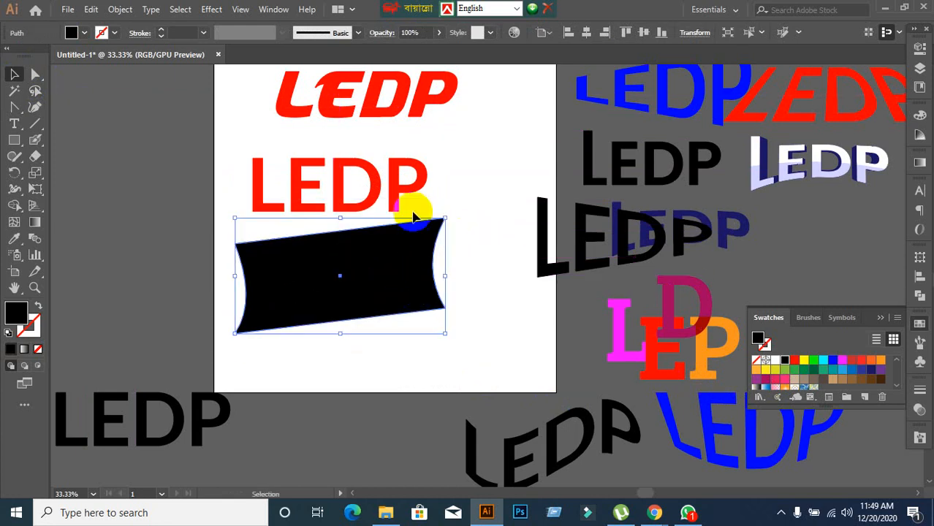
click(388, 203)
click(402, 278)
click(402, 311)
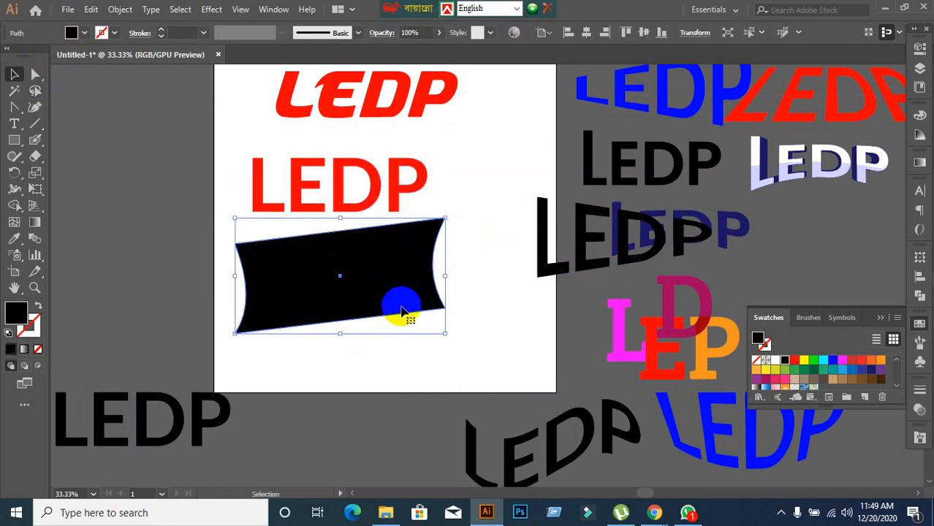
drag(254, 211, 358, 358)
drag(363, 298, 355, 215)
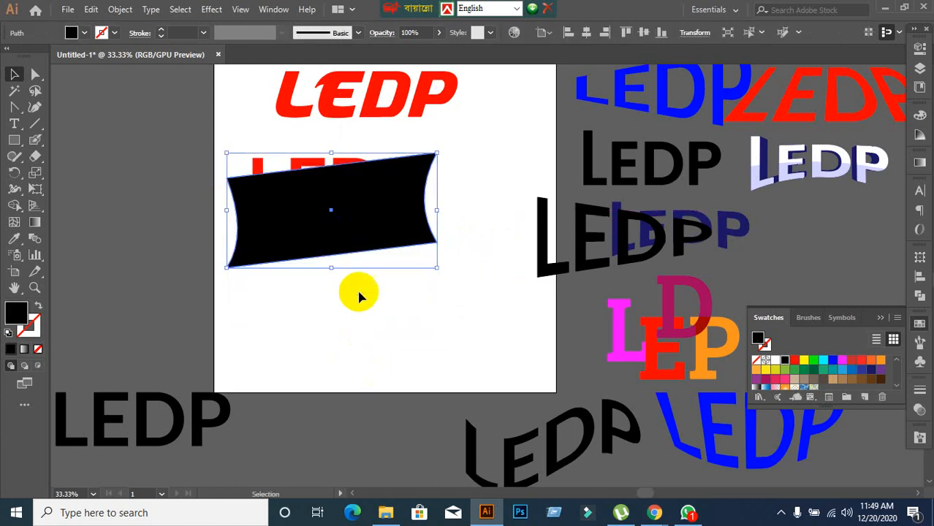
- Distort the red LEDP text into the black shape using an Envelope Distort made with the top object
click(233, 191)
drag(231, 190, 278, 267)
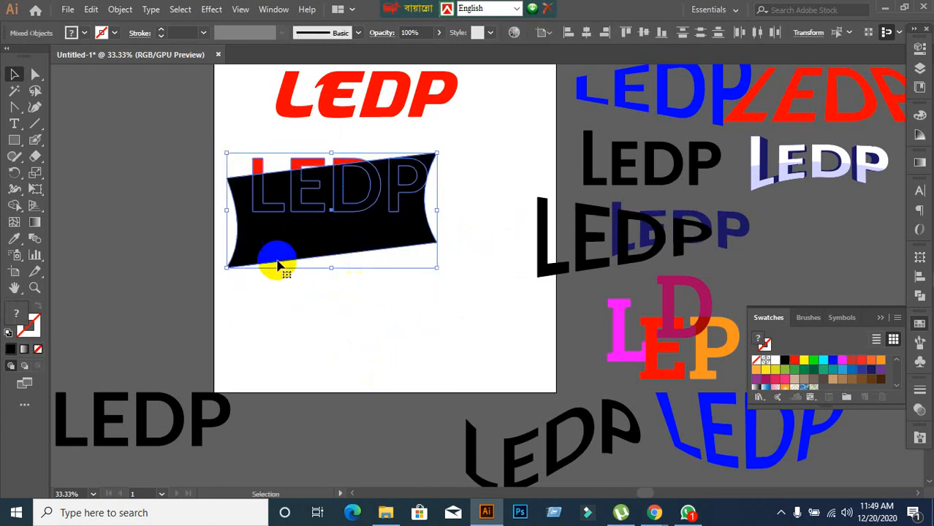
click(123, 9)
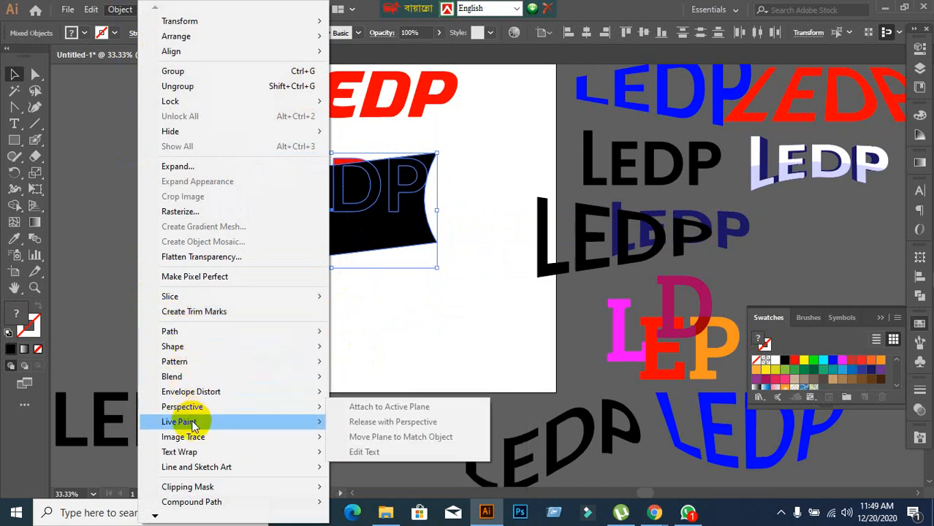
mouse_move(192, 454)
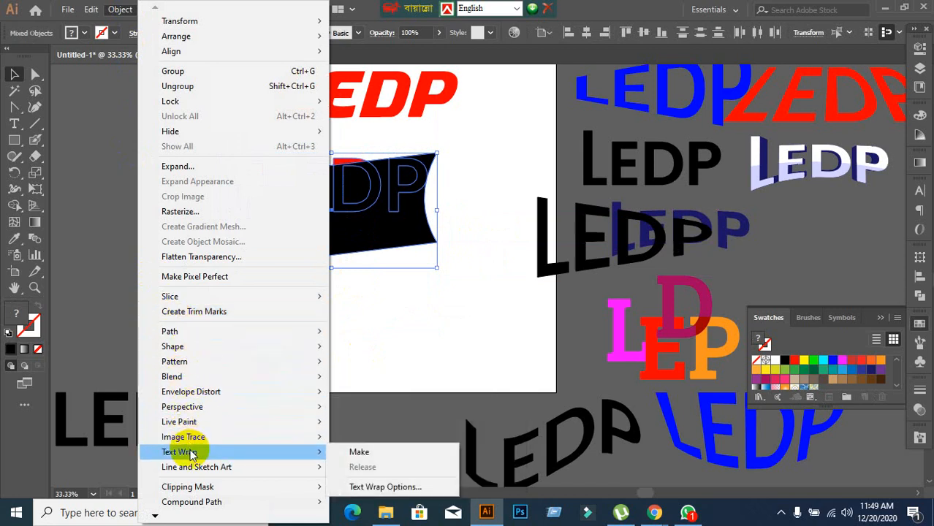
mouse_move(188, 397)
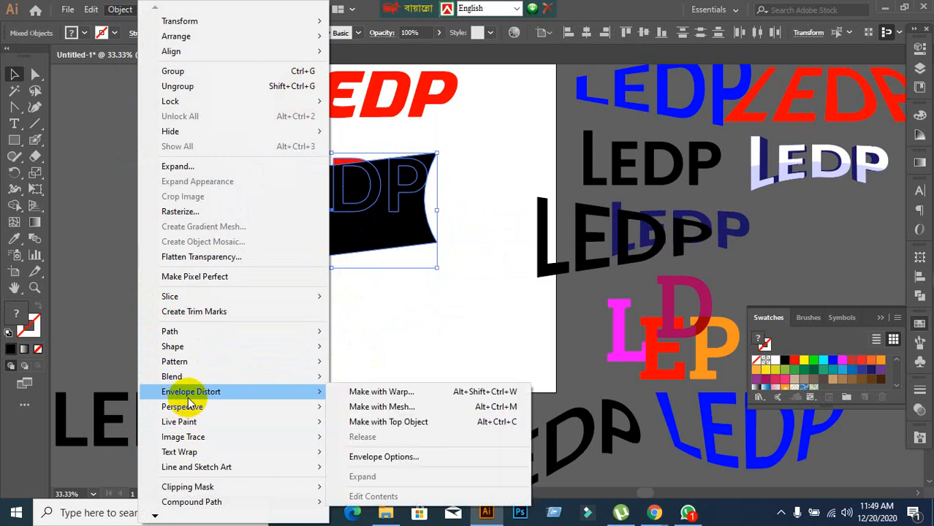
click(398, 424)
click(348, 285)
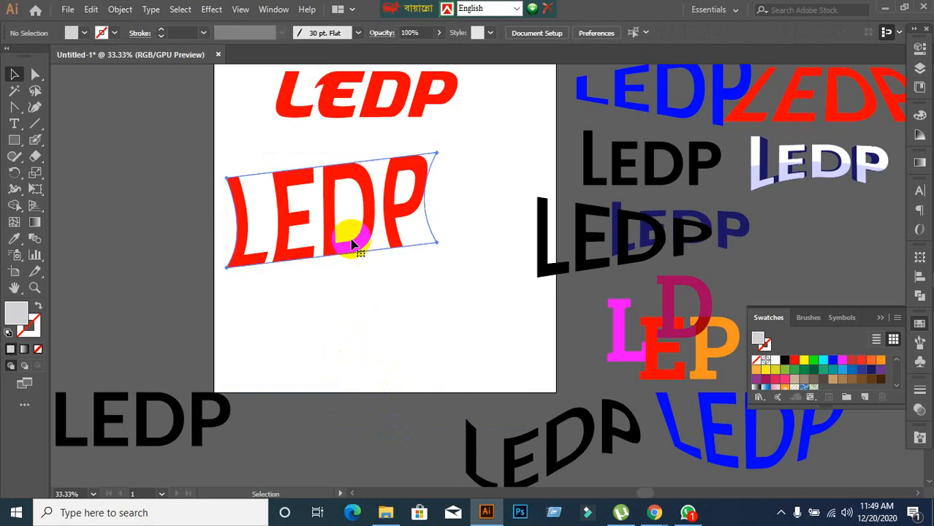
- Move the envelope-distorted red LEDP off the artboard to the space below it, beside the other finished versions
click(352, 244)
drag(358, 246, 183, 164)
click(330, 313)
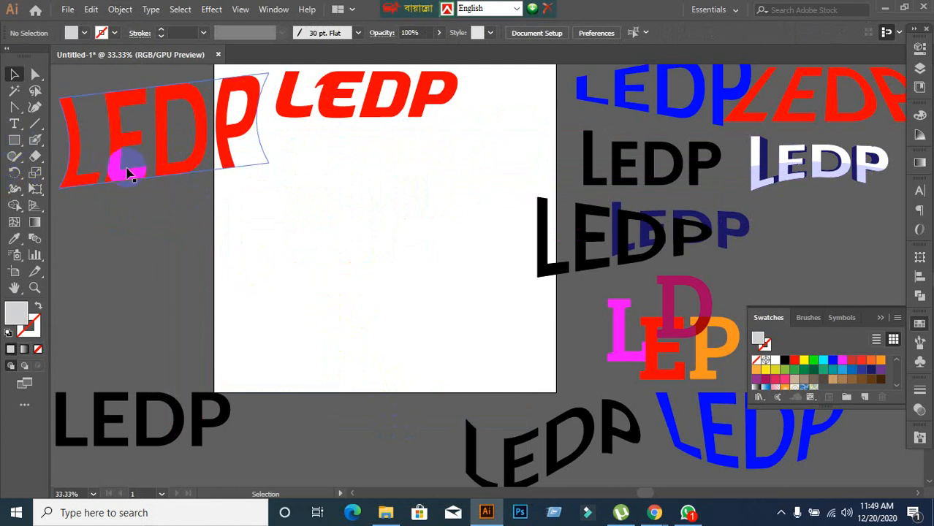
scroll(143, 188, down, 1)
drag(135, 132, 367, 454)
scroll(98, 175, up, 1)
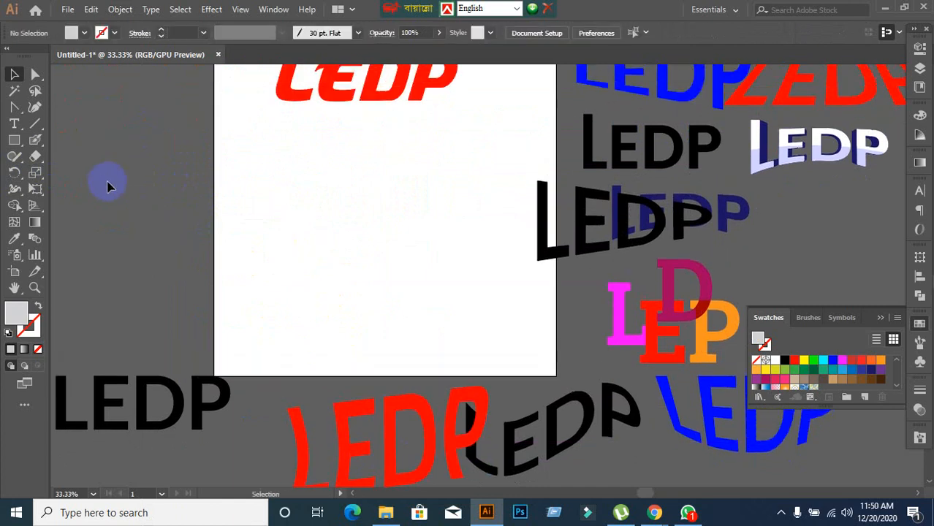
- Draw a light grey circle in the empty area of the artboard below the red LEDP logo with the Ellipse tool
drag(9, 146, 36, 190)
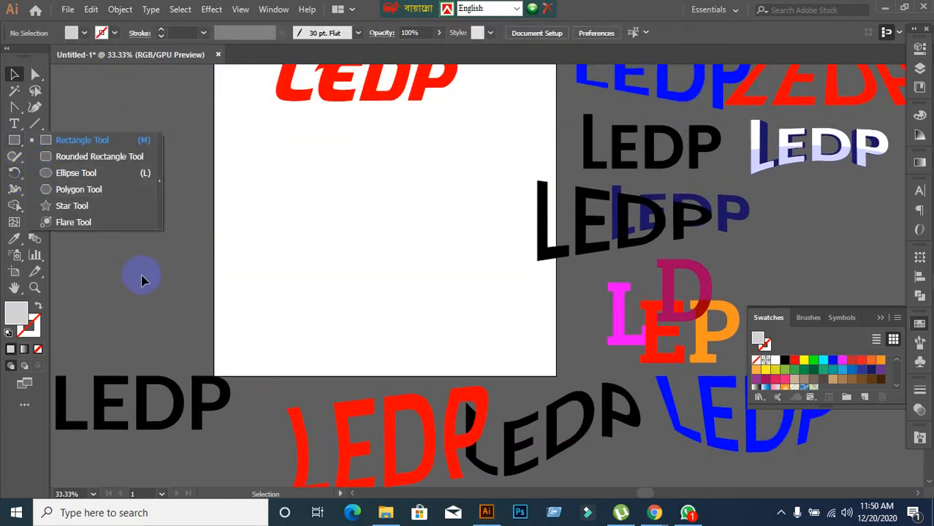
click(166, 281)
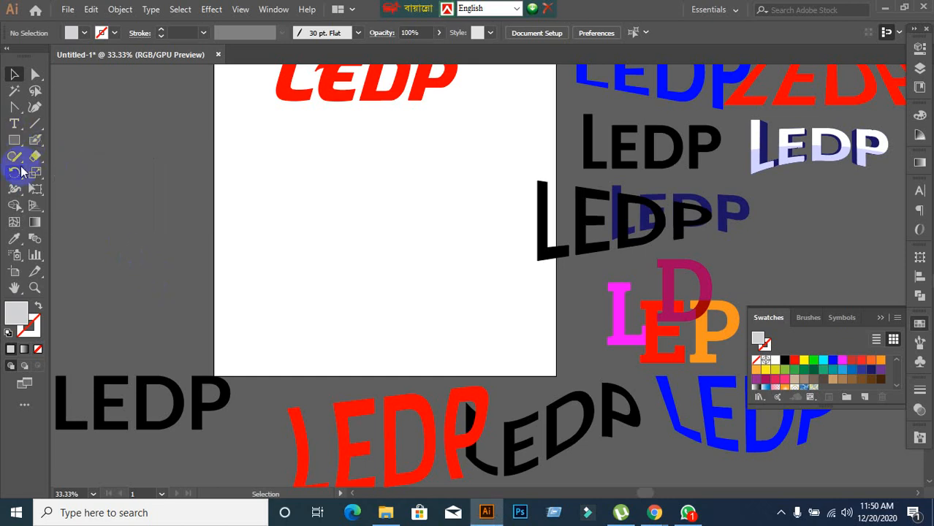
drag(18, 144, 69, 174)
drag(291, 191, 455, 346)
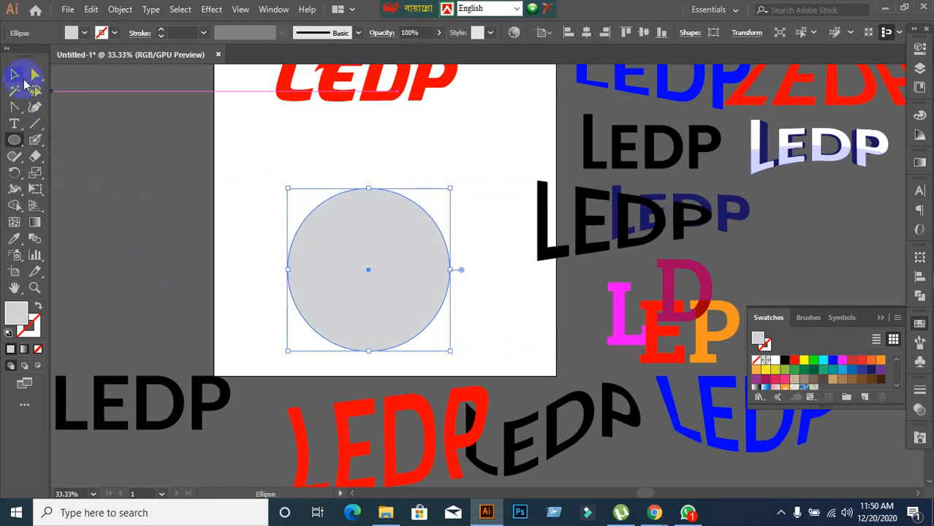
- Fill the circle with red, shift it down-left and place an overlapping copy of it diagonally above to the right
click(174, 240)
click(352, 284)
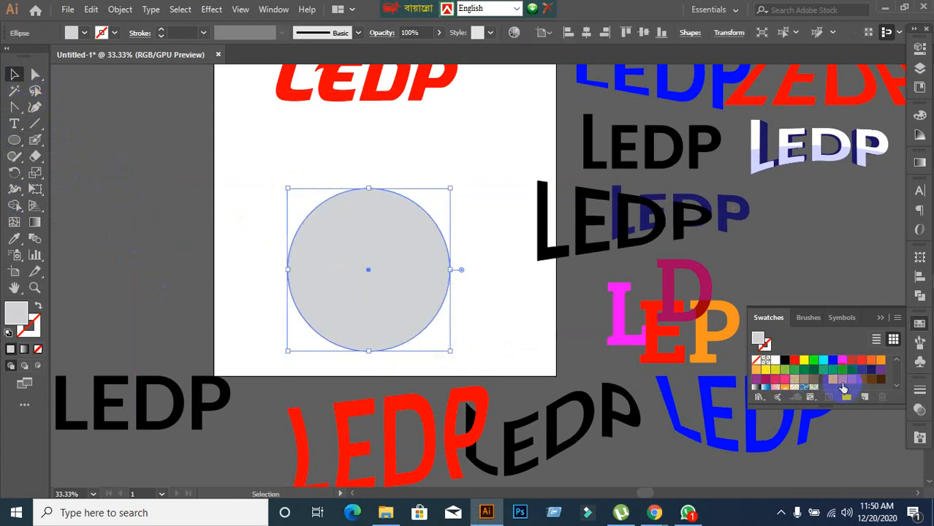
click(795, 361)
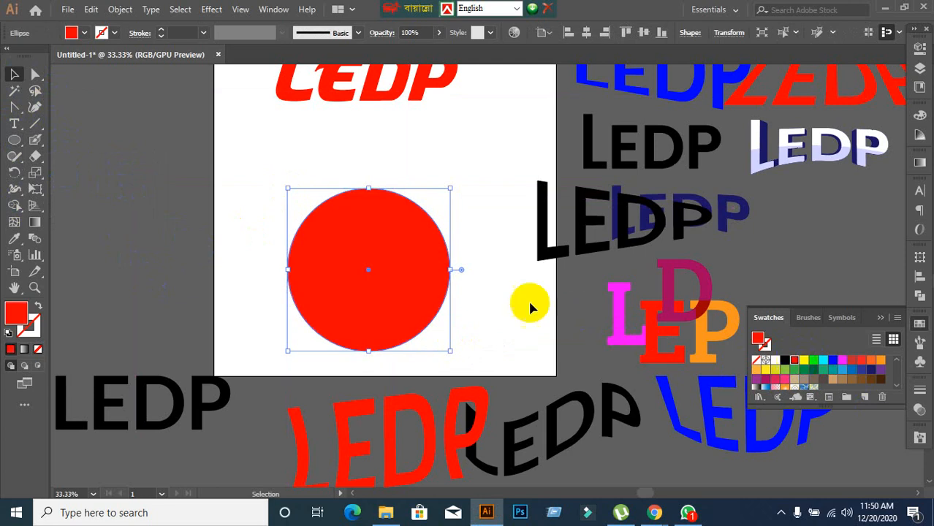
click(446, 296)
drag(388, 312, 369, 253)
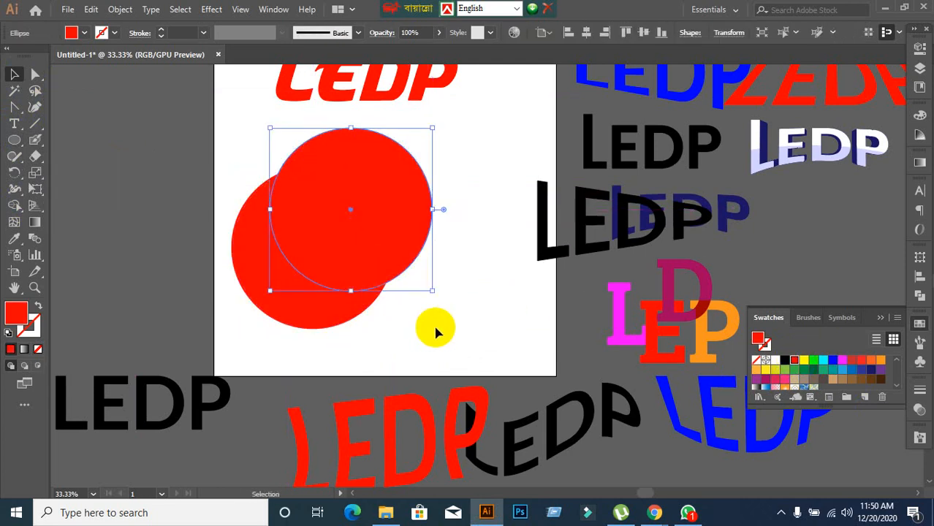
- Subtract the front circle from the back one with Pathfinder Minus Front to form a crescent
click(439, 332)
drag(417, 394, 407, 329)
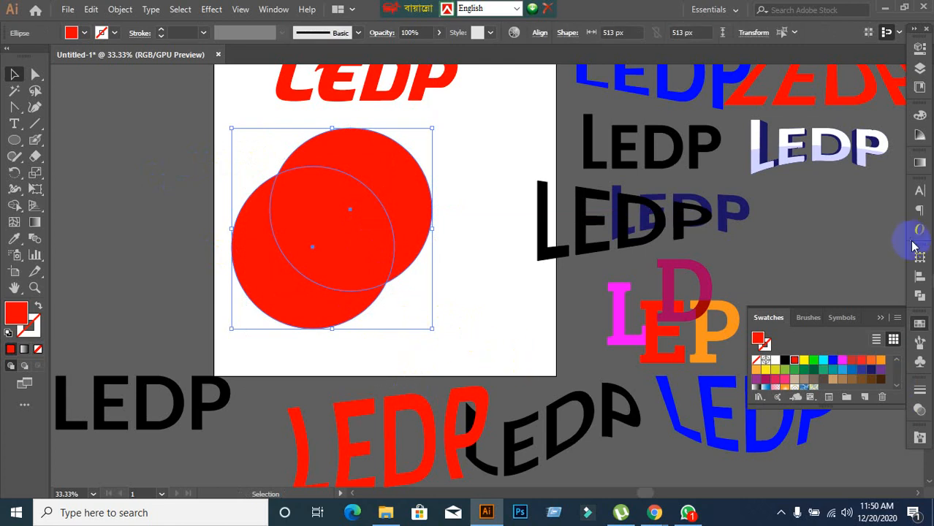
click(923, 297)
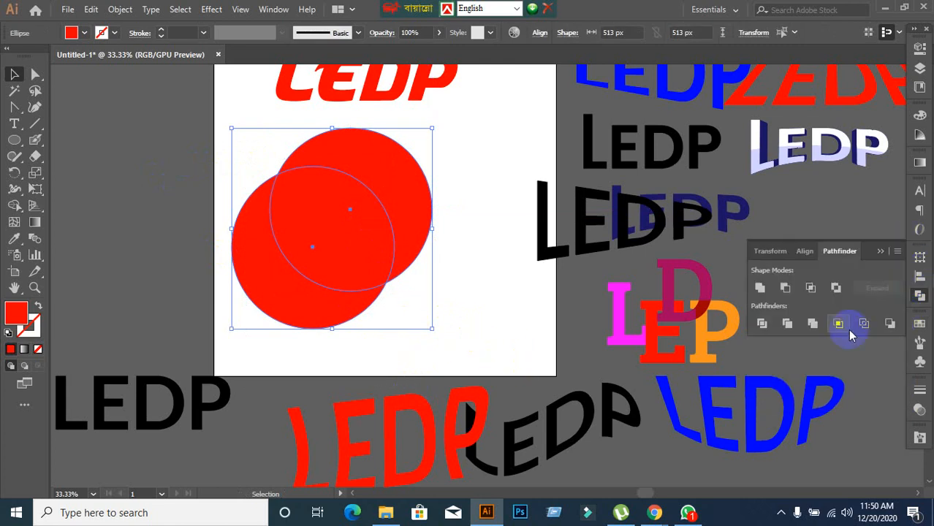
click(786, 290)
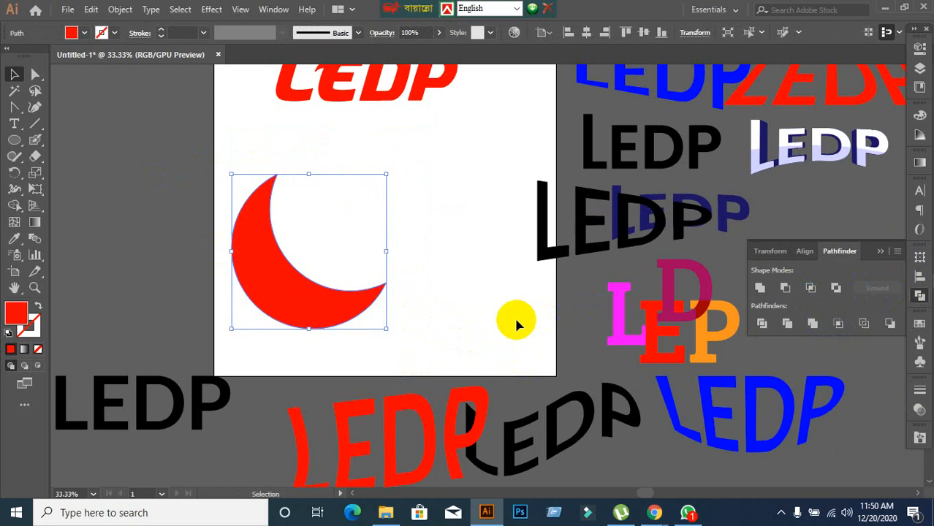
- Place a copy of the black LEDP text on the artboard and position the red crescent over it
drag(328, 313, 358, 333)
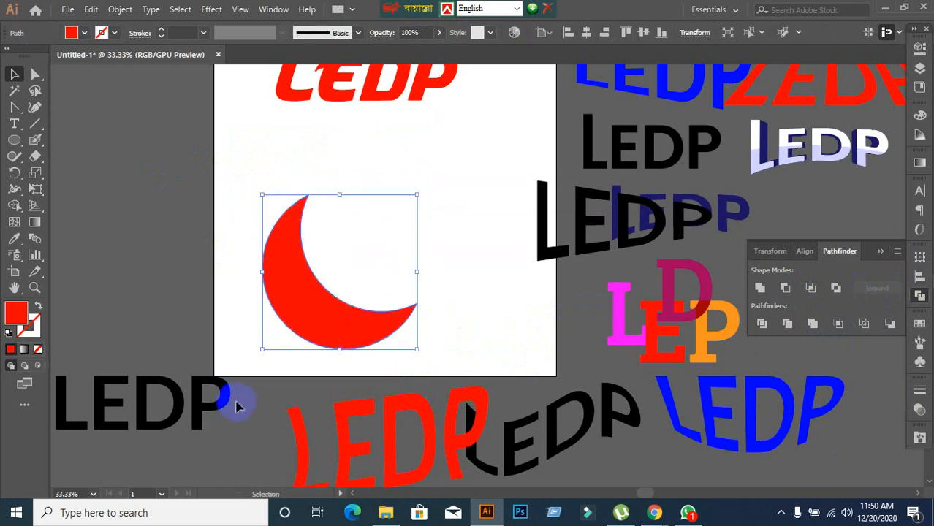
drag(214, 402, 461, 269)
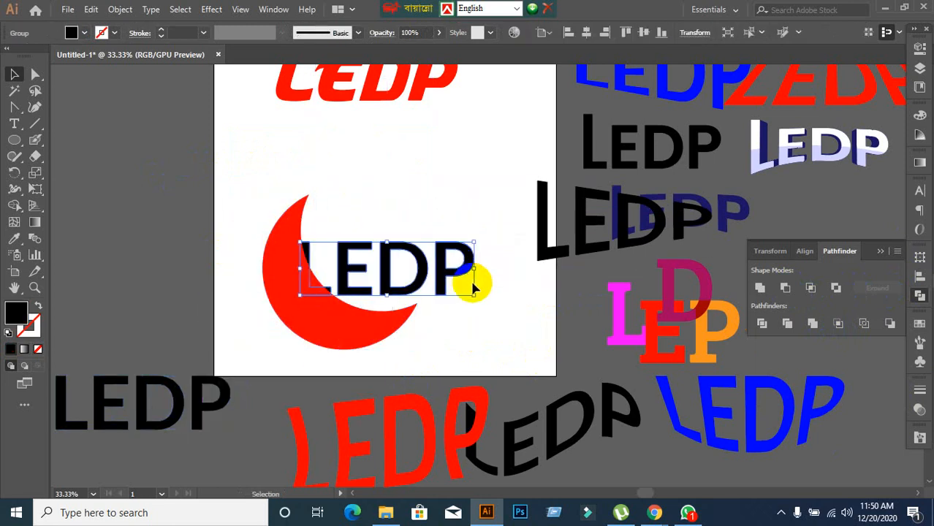
click(511, 328)
click(338, 352)
drag(308, 333, 362, 327)
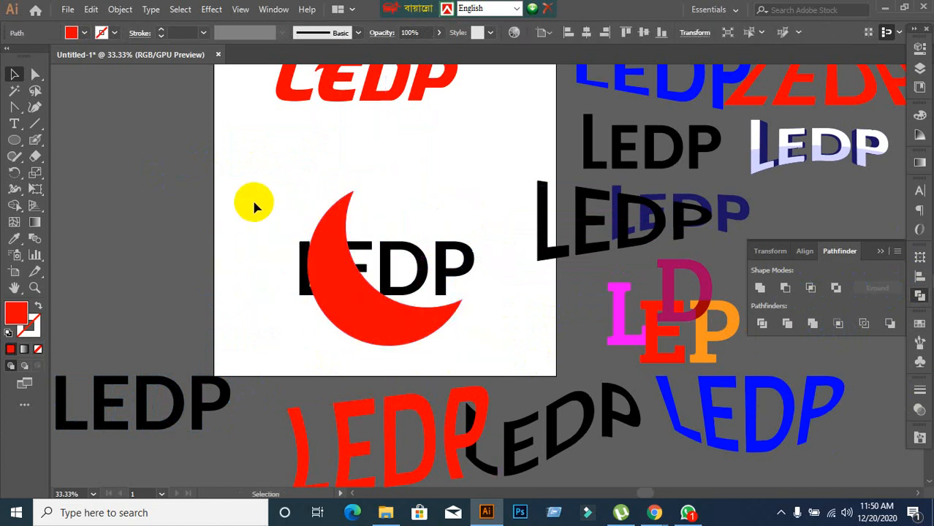
- Try to distort the LEDP text into the crescent with an Envelope Distort made with the top object, and undo it
drag(253, 202, 430, 332)
click(122, 11)
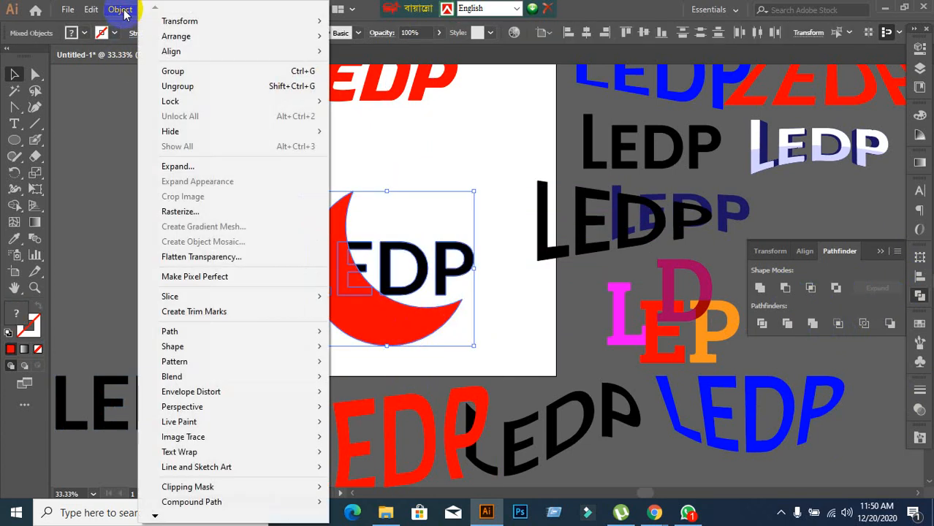
mouse_move(193, 395)
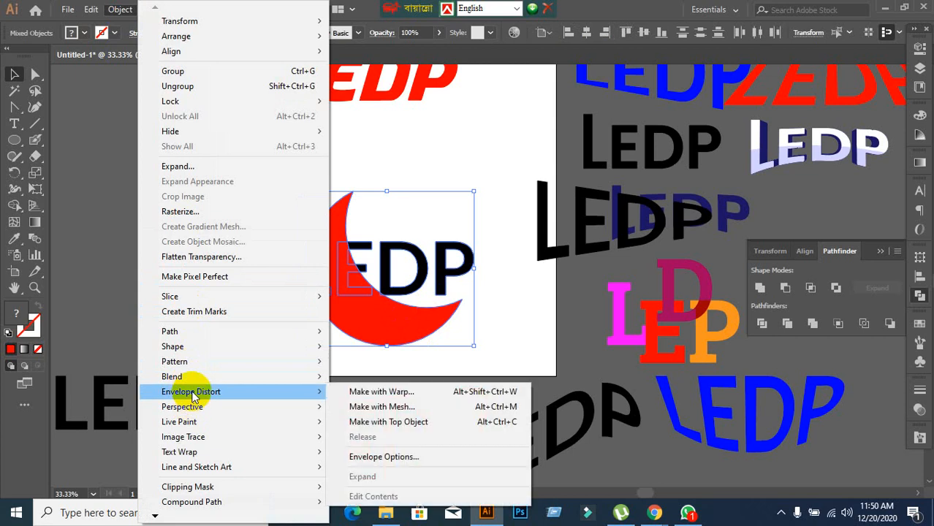
click(389, 422)
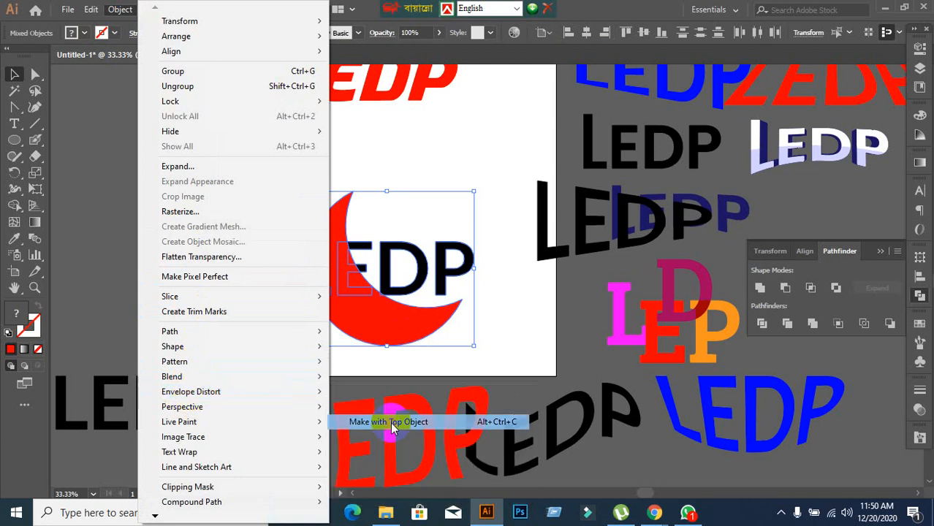
click(236, 303)
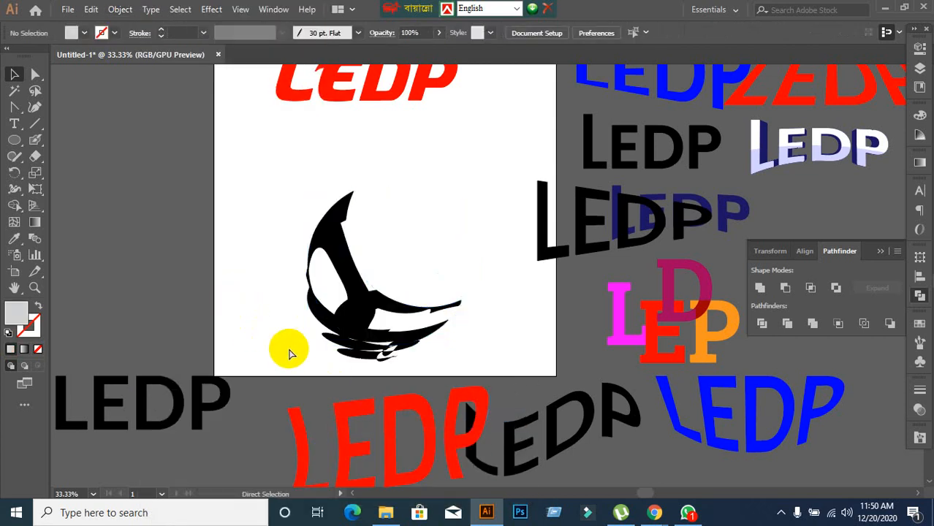
key(ctrl+z)
- Scale the black LEDP copy beside the crescent down proportionally around its centre to about half its size
click(294, 329)
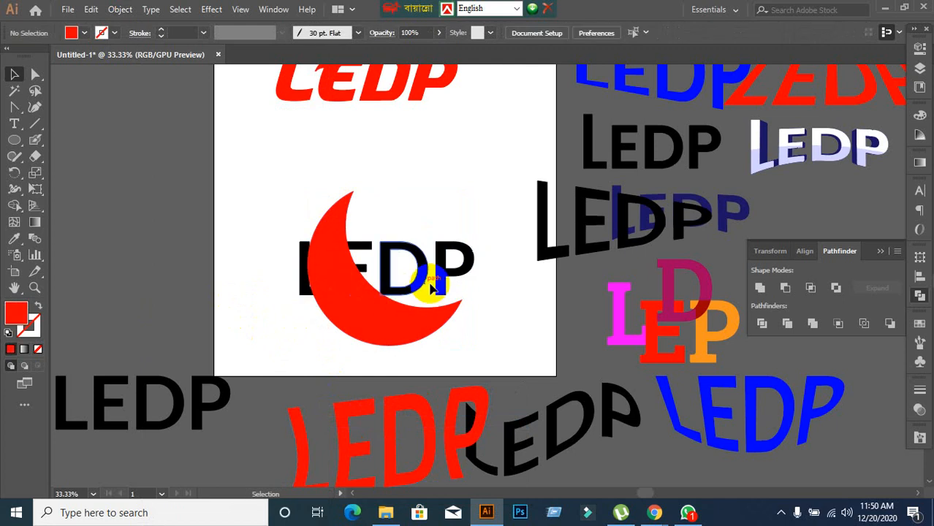
click(419, 281)
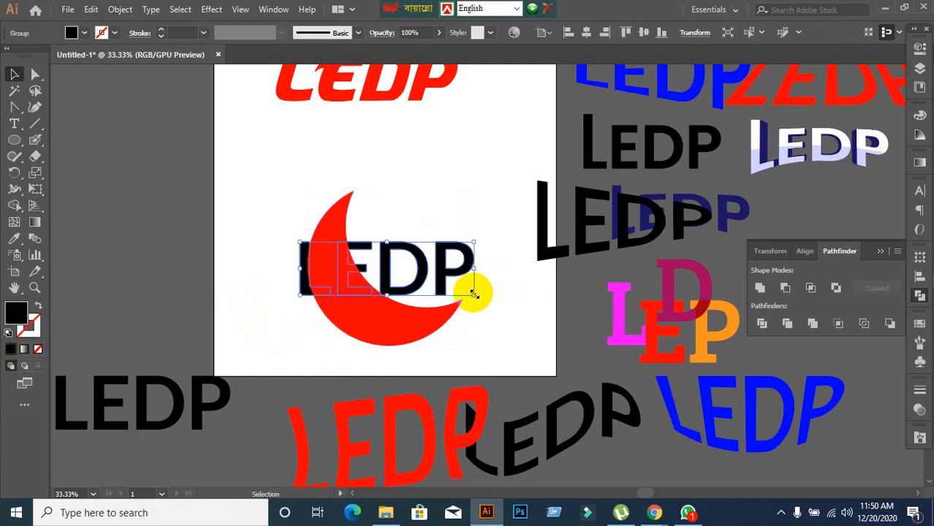
drag(474, 294, 443, 281)
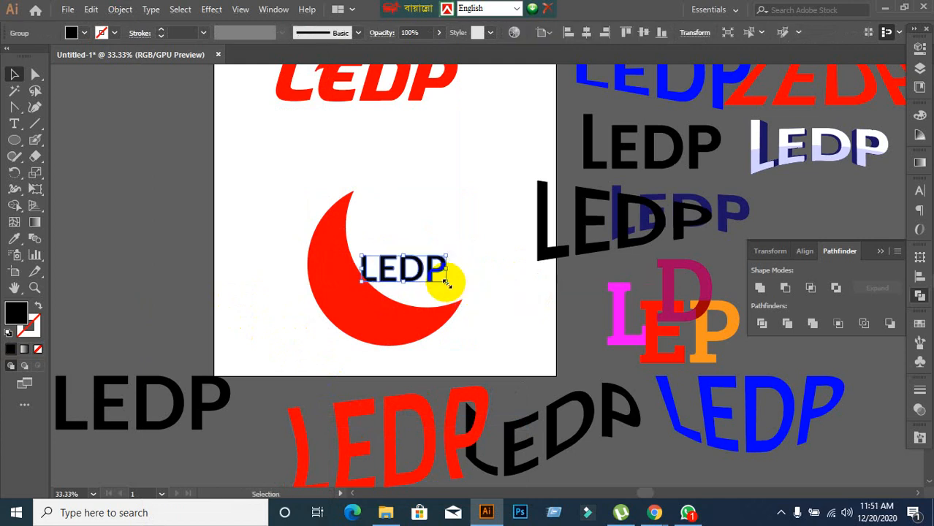
- Distort the smaller LEDP text into the red crescent using an Envelope Distort made with the top object
click(420, 215)
drag(395, 220, 363, 319)
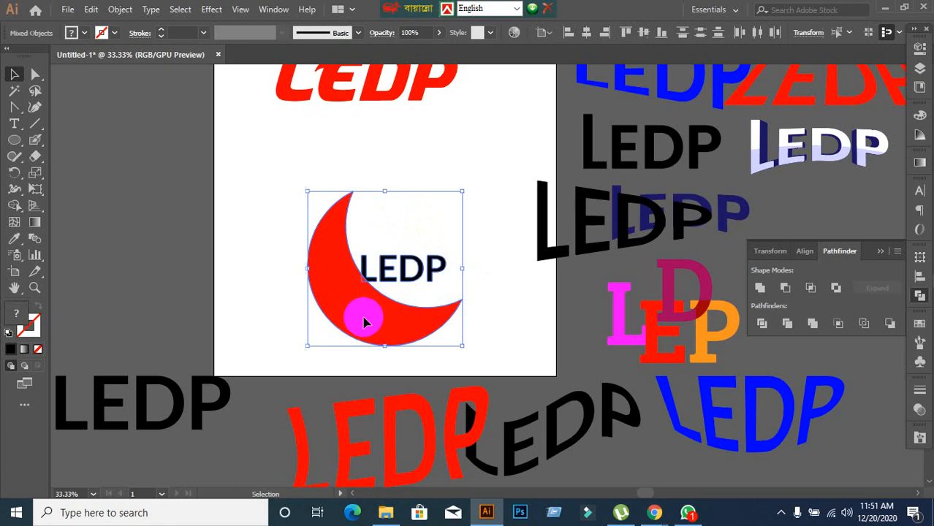
click(119, 9)
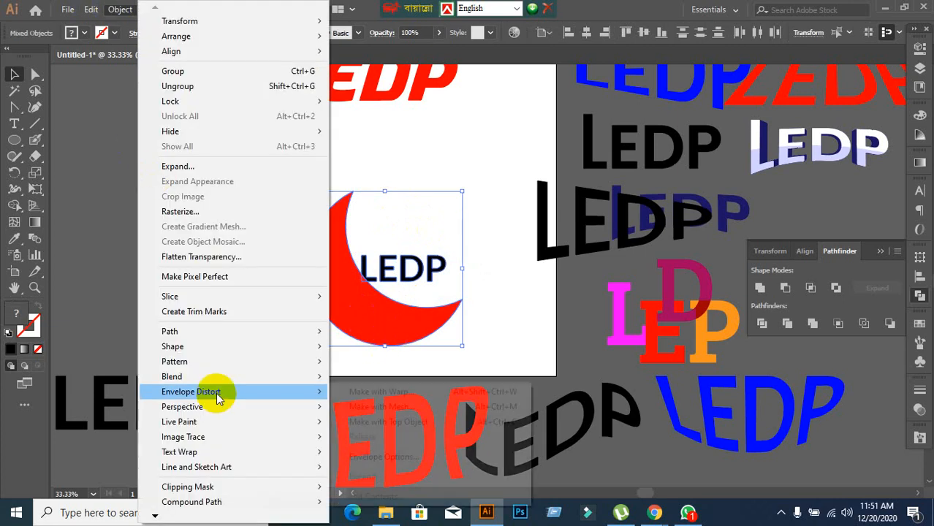
mouse_move(217, 394)
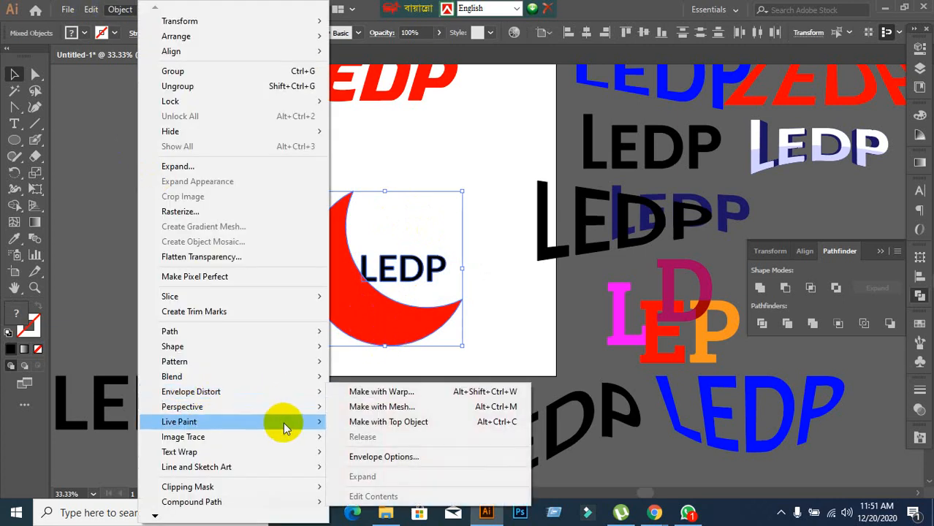
click(378, 425)
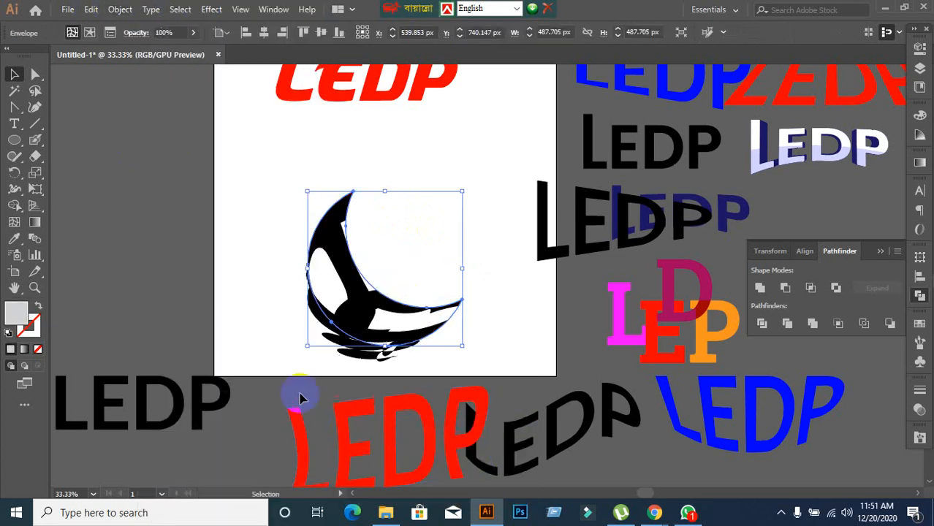
- Move the crescent-shaped LEDP up on the artboard and enlarge it proportionally to about 852 px wide and high
click(230, 328)
drag(389, 324, 384, 276)
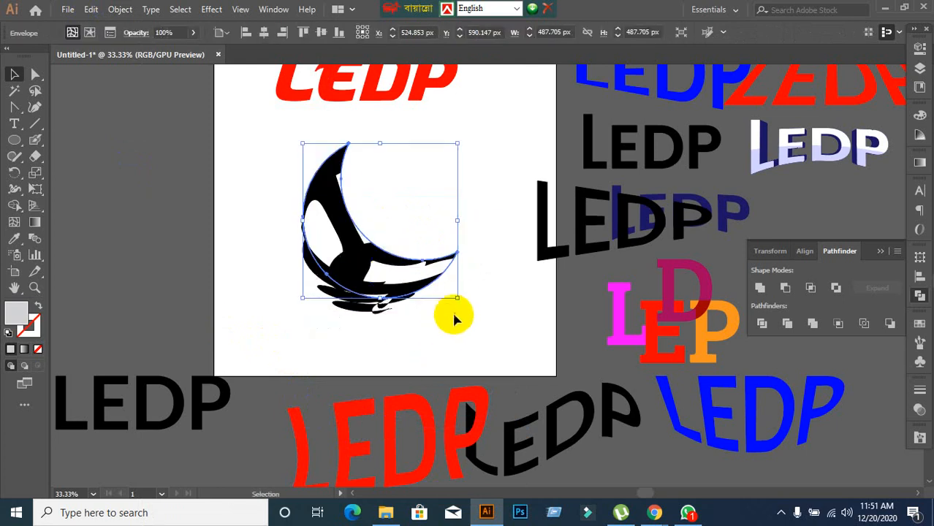
drag(457, 301, 575, 417)
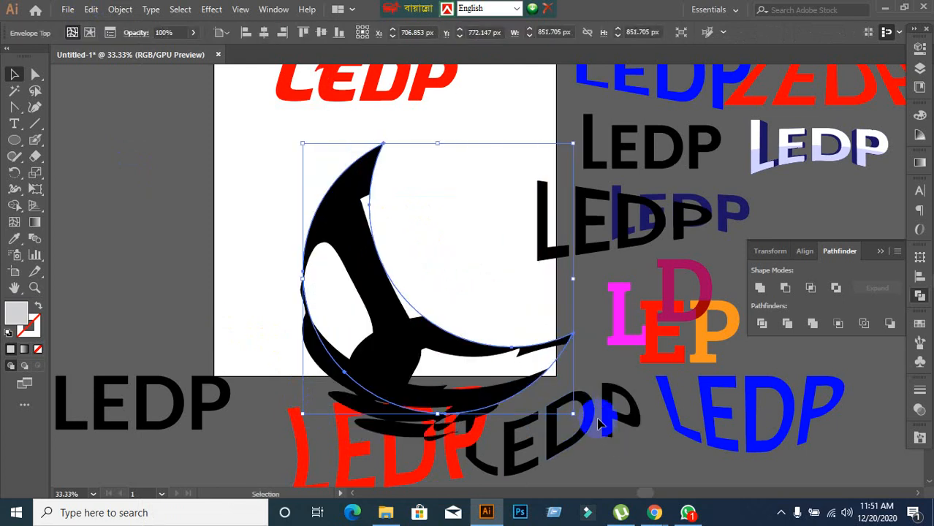
- Undo the crescent envelope, the text copy and the circles until the area below the red LEDP logo is empty
key(ctrl+z)
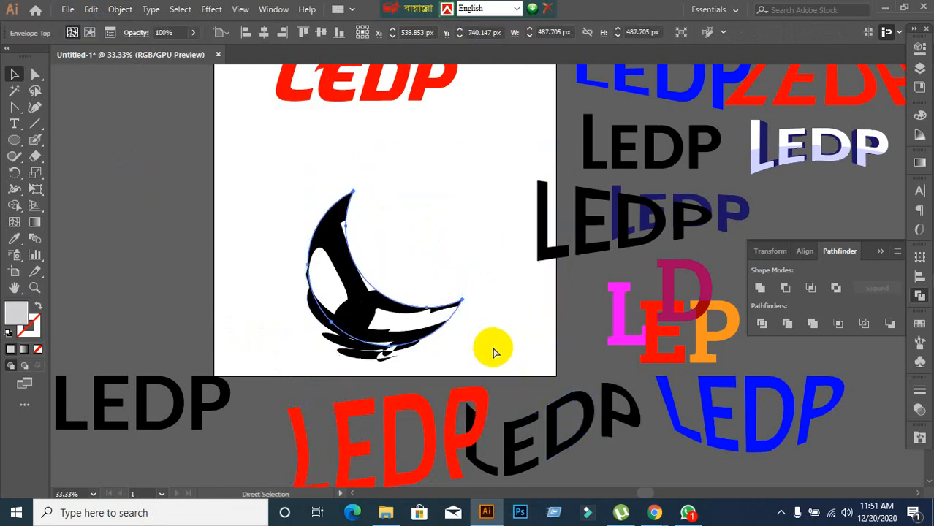
key(ctrl+z)
key(ctrl+z)
key(ctrl+z)
key(ctrl+z)
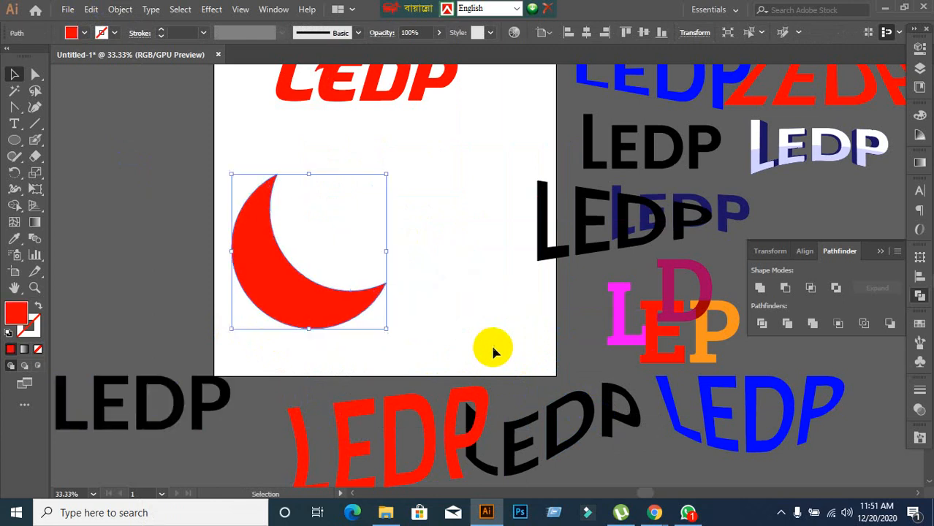
key(ctrl+z)
key(ctrl+z)
key(ctrl+z)
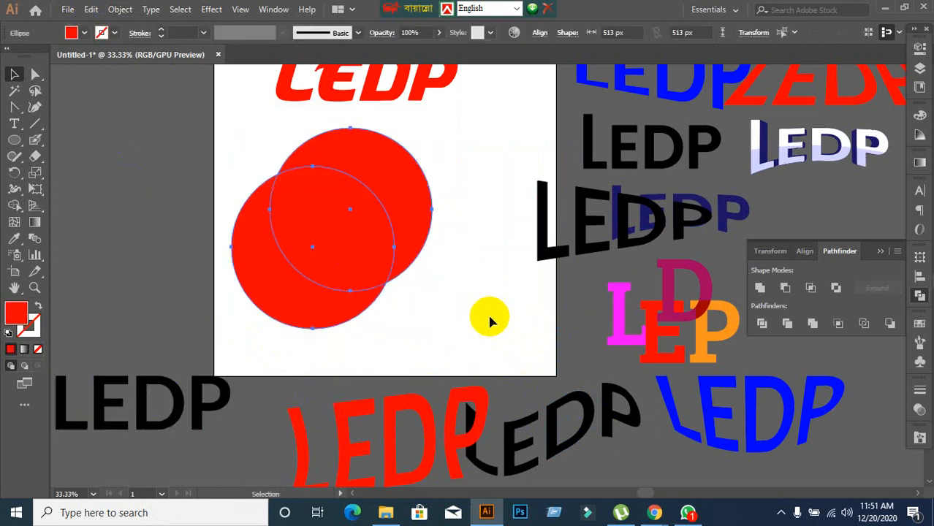
key(ctrl+z)
key(ctrl+z)
key(ctrl+z)
key(ctrl+z)
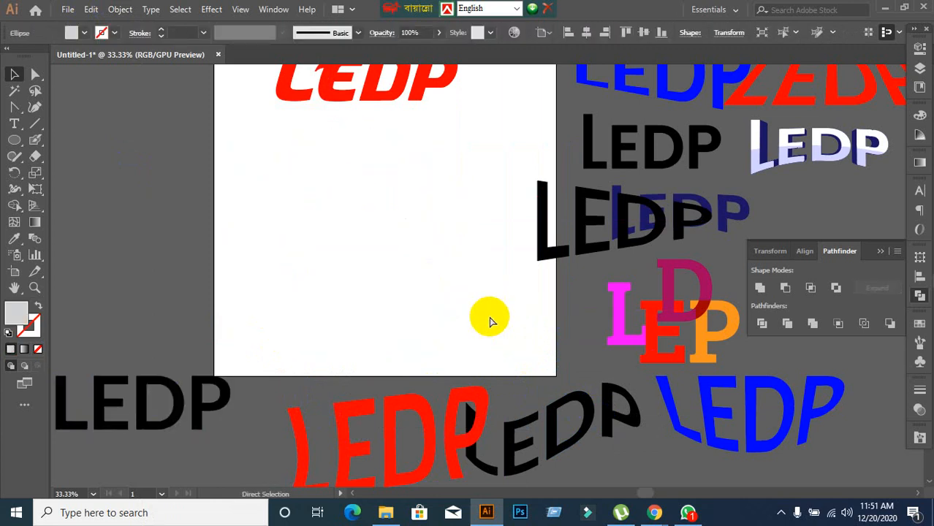
- Undo the move and envelope distortion of the red LEDP, back to the plain red text with the separate black shape below it
key(ctrl+z)
key(ctrl+z)
key(ctrl+z)
key(ctrl+z)
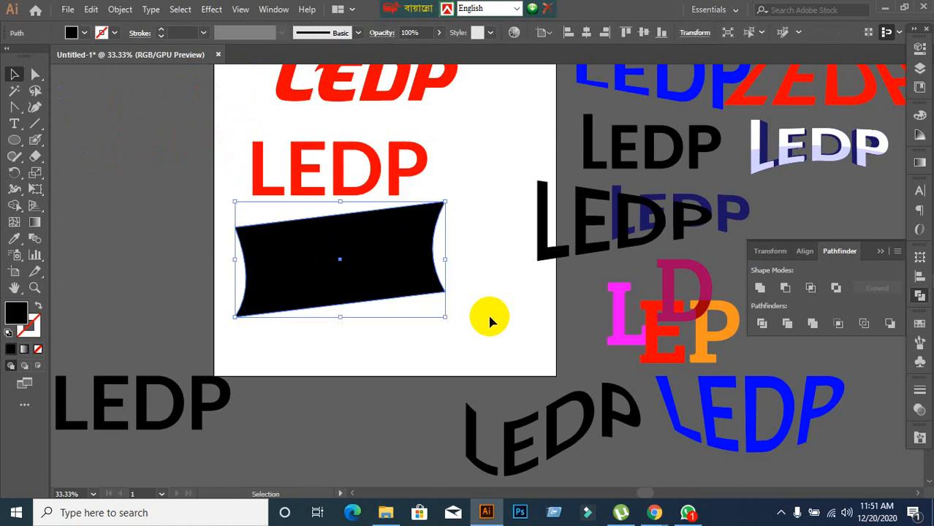
- Move the black shape with curved sides off the artboard into the space below it
click(490, 316)
click(317, 269)
click(351, 358)
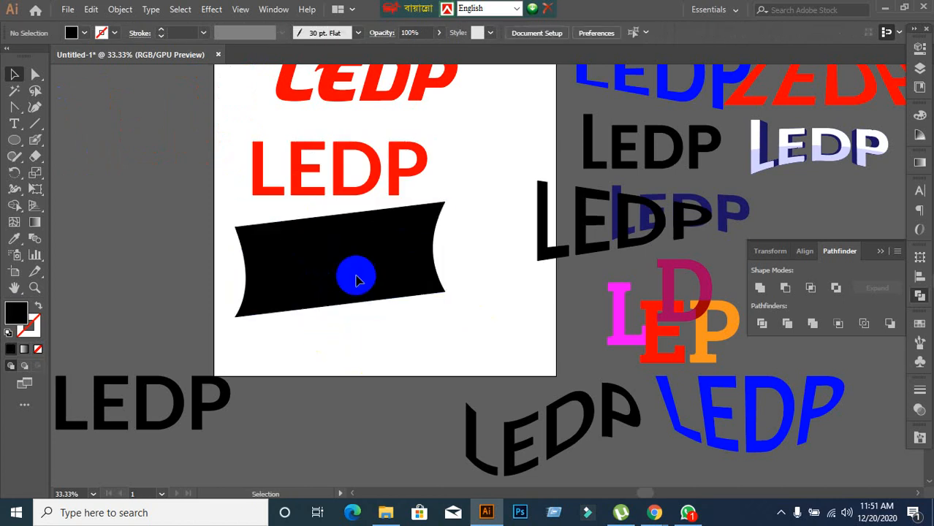
drag(356, 280, 350, 456)
click(372, 324)
click(367, 261)
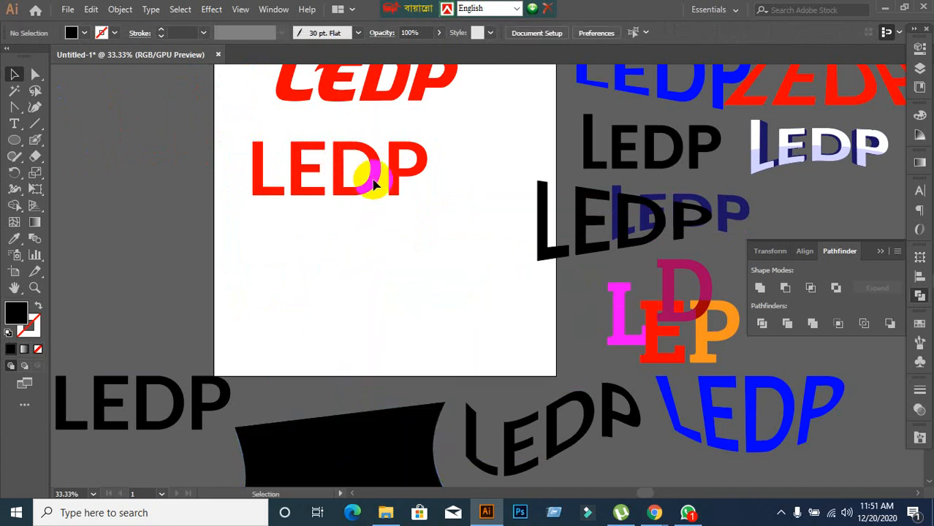
- Shift the black shape slightly right and down in the space below the artboard
click(97, 291)
scroll(240, 218, down, 1)
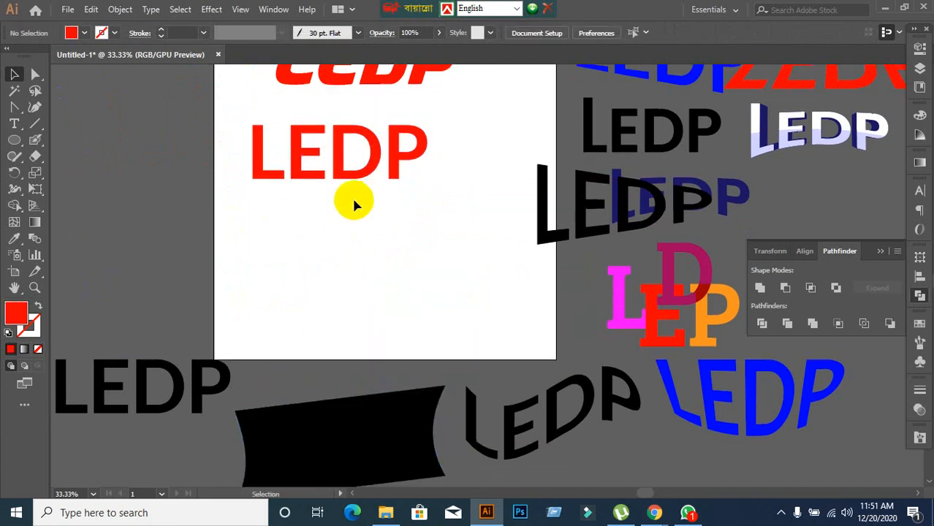
click(354, 185)
scroll(342, 223, down, 4)
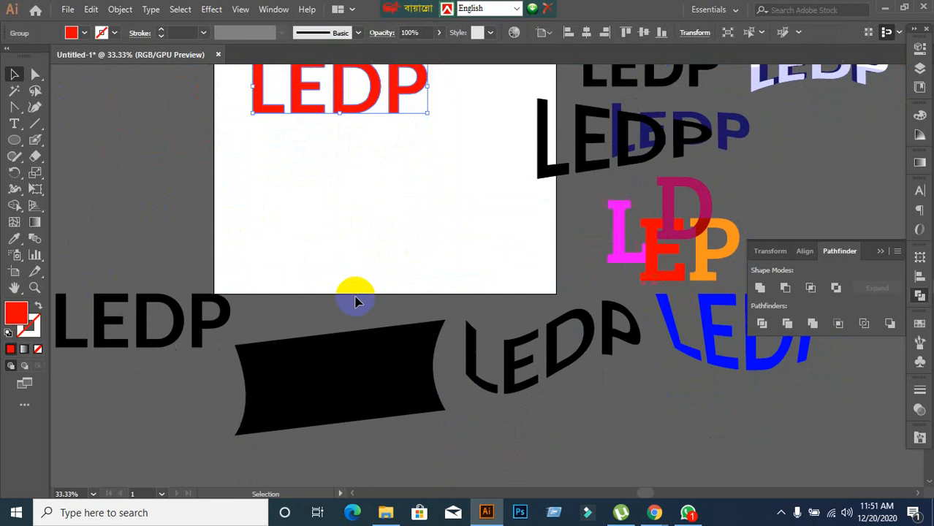
scroll(355, 300, up, 2)
drag(347, 431, 314, 430)
scroll(320, 300, up, 2)
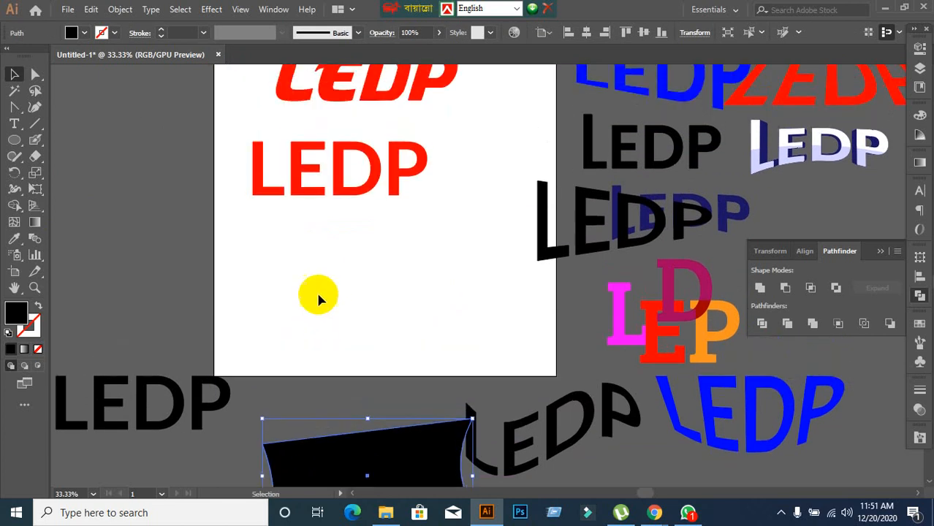
- Nudge the red LEDP text slightly up and left, and move the plain black LEDP text farther down off the artboard
drag(311, 198, 304, 185)
click(323, 292)
scroll(198, 303, down, 3)
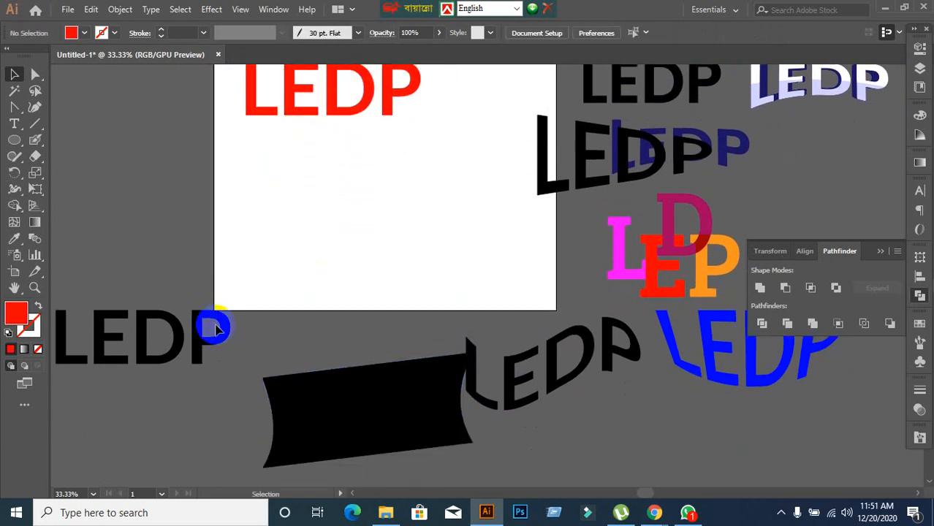
drag(201, 347, 187, 464)
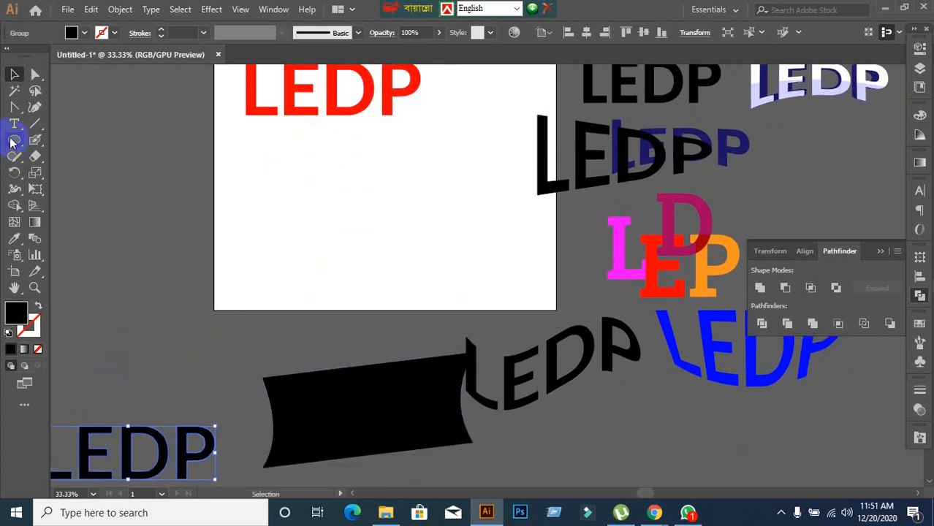
- Draw a large black circle overlapping the artboard's lower-left corner with the Ellipse tool
drag(121, 167, 356, 401)
click(14, 74)
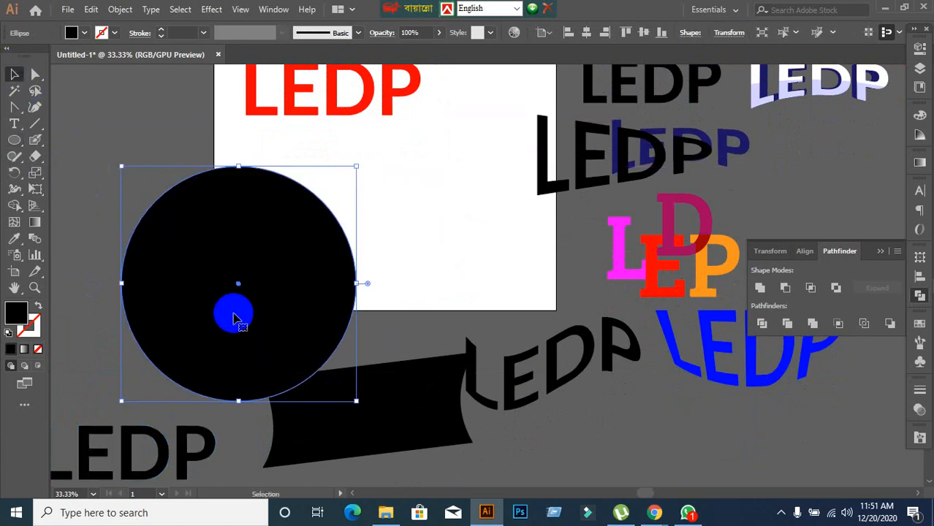
- Move the black shape with curved sides down and right, clear of the large black circle
scroll(345, 344, down, 1)
drag(391, 386, 661, 476)
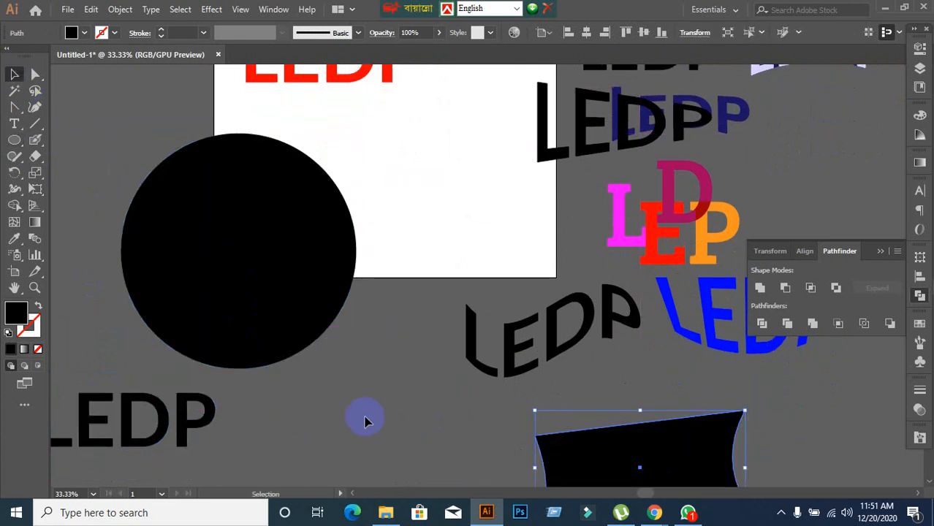
scroll(365, 418, up, 2)
scroll(298, 374, down, 2)
- Enlarge the black circle to about 884 px and place an overlapping copy of it up and to the right
click(285, 323)
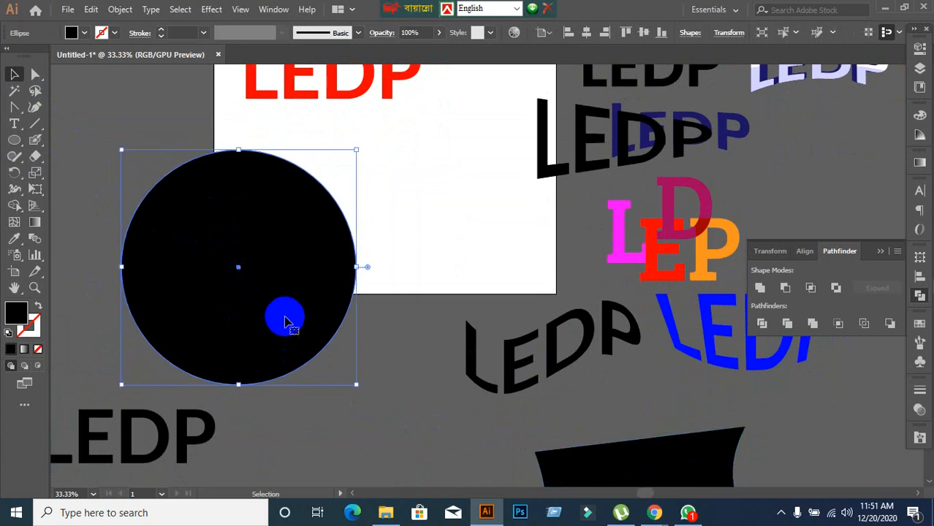
drag(354, 386, 402, 430)
click(434, 454)
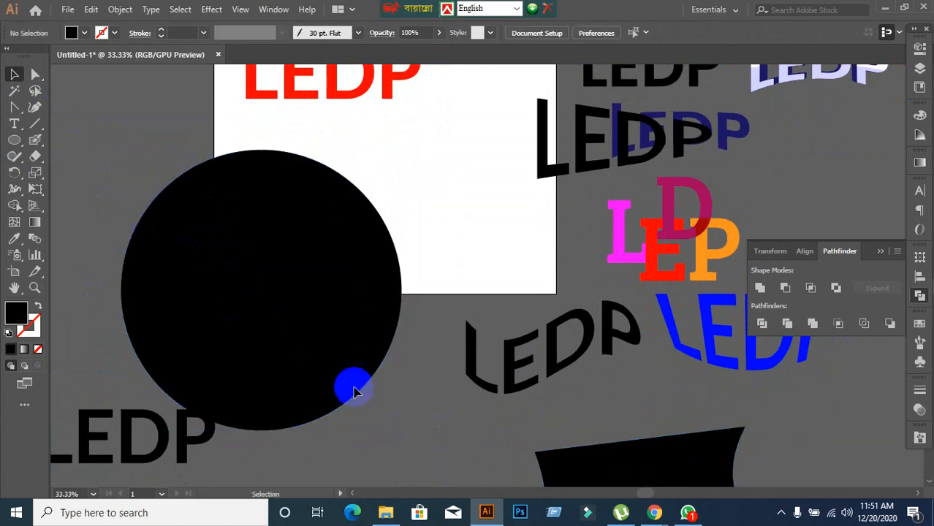
click(329, 353)
drag(329, 353, 381, 279)
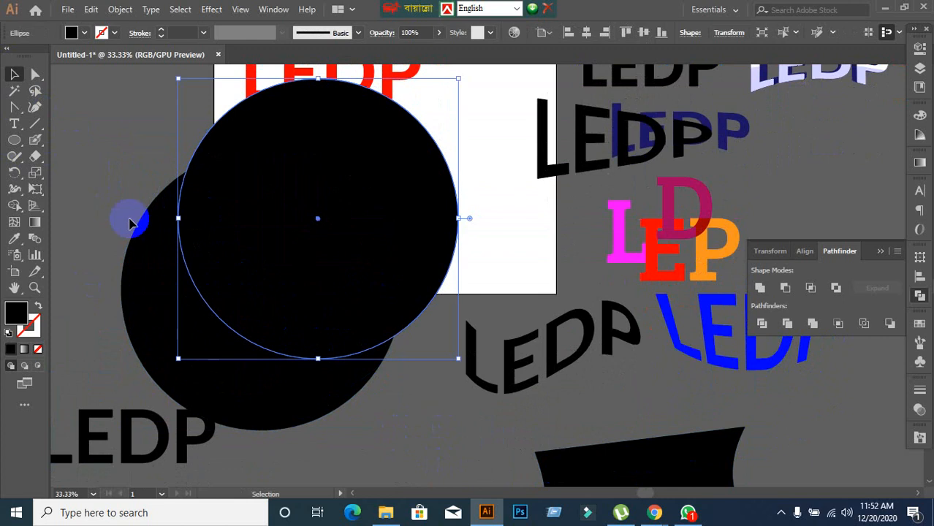
click(96, 172)
- Subtract the upper circle from the lower one with Minus Front and expand the result into a crescent
drag(288, 307, 307, 307)
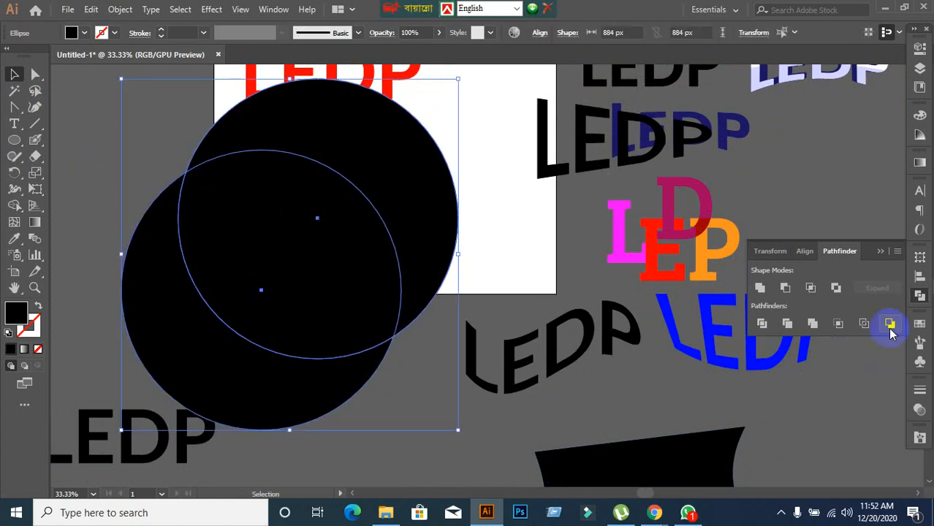
click(788, 290)
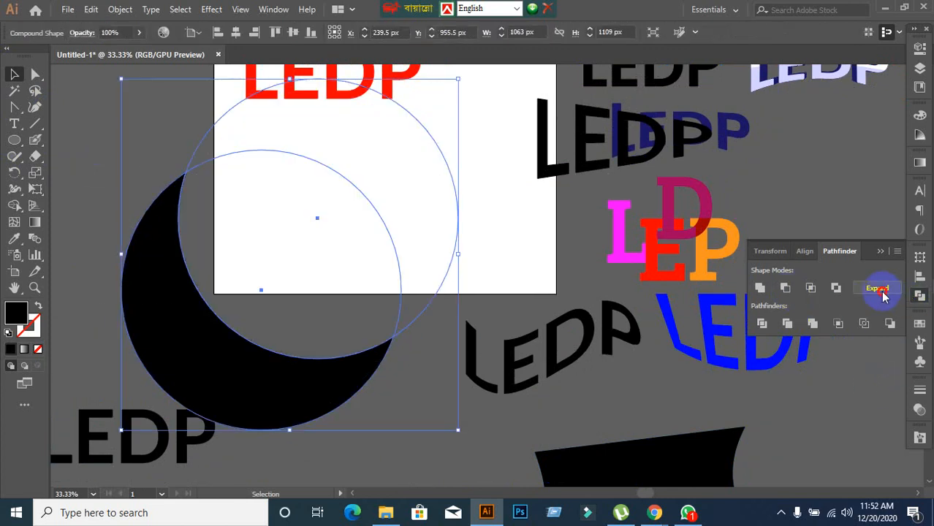
click(878, 288)
- Move the crescent up onto the artboard and shift the red LEDP text down and right inside its opening
scroll(388, 302, up, 1)
drag(304, 375, 324, 293)
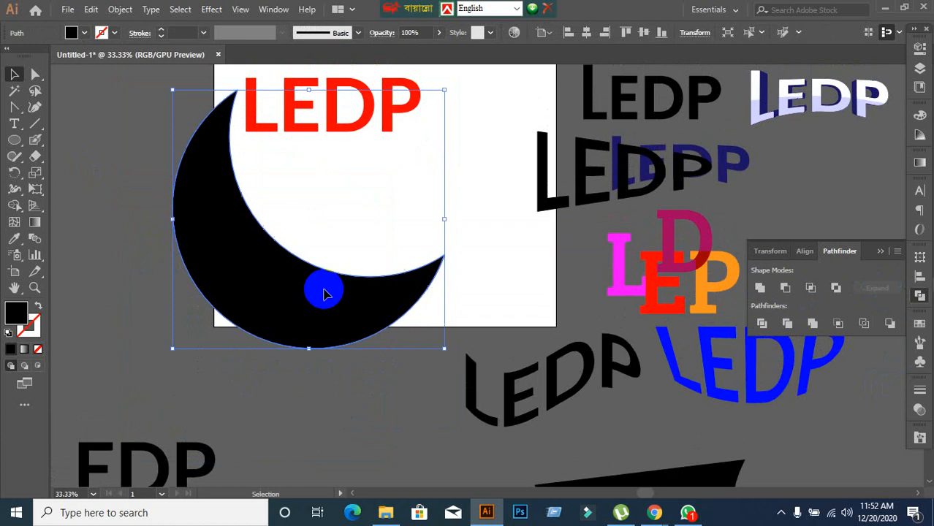
drag(386, 124, 442, 161)
click(369, 426)
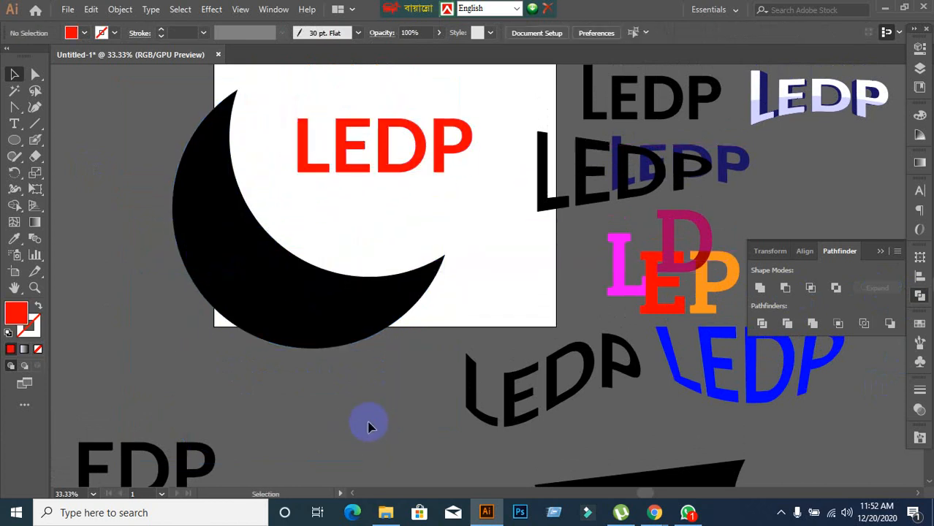
- Undo the moves of the crescent and red text and the Minus Front operation, back to two overlapping circles
key(ctrl+z)
key(ctrl+z)
key(ctrl+z)
key(ctrl+z)
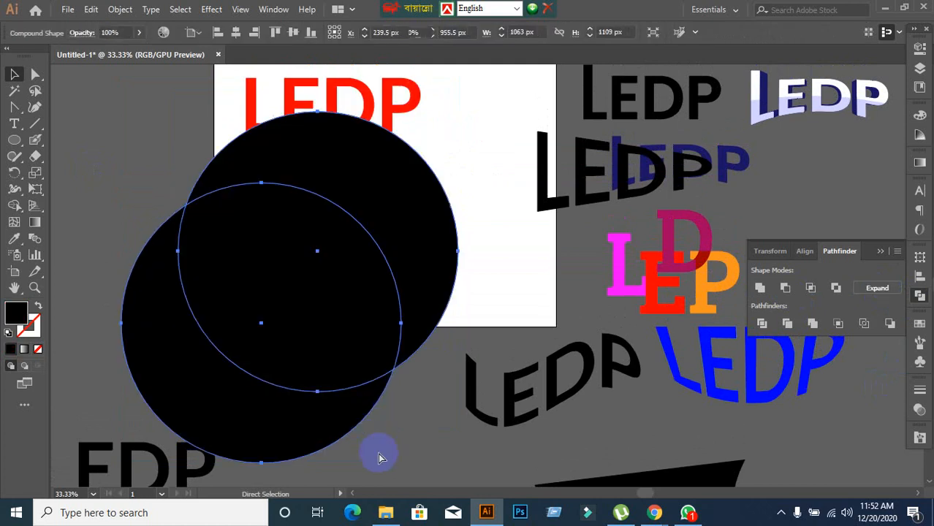
click(409, 468)
- Shift the upper black circle slightly farther up and right over the lower circle
drag(365, 338, 383, 292)
click(410, 444)
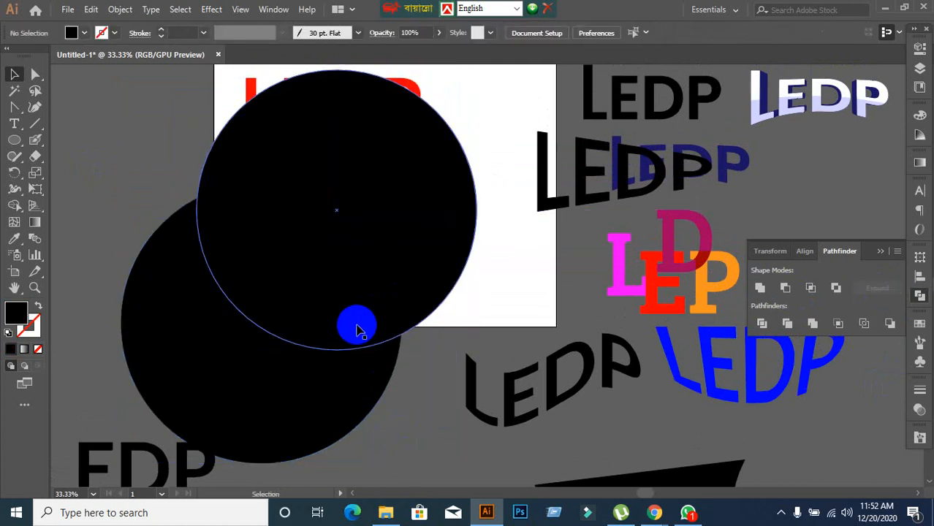
click(359, 324)
click(424, 431)
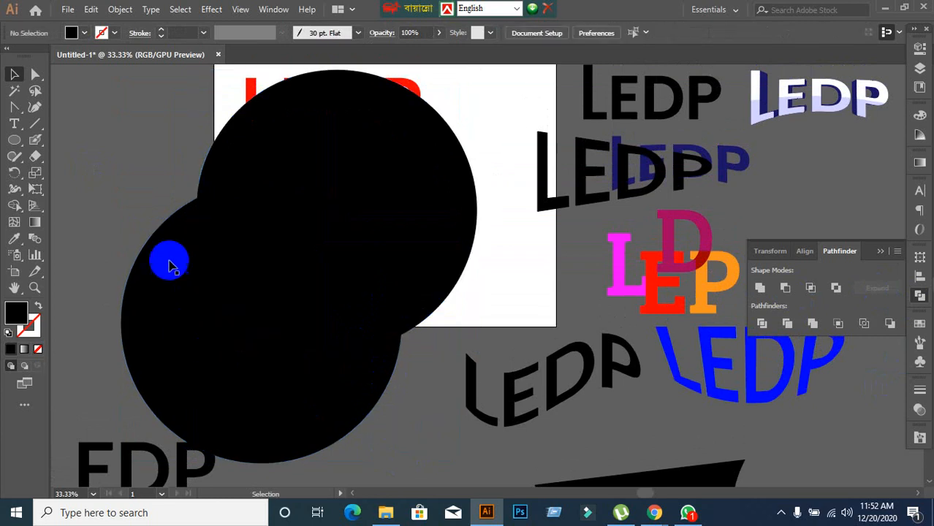
- Scale both overlapping circles up together to about 1053 px in diameter
drag(265, 278, 469, 477)
scroll(482, 464, down, 3)
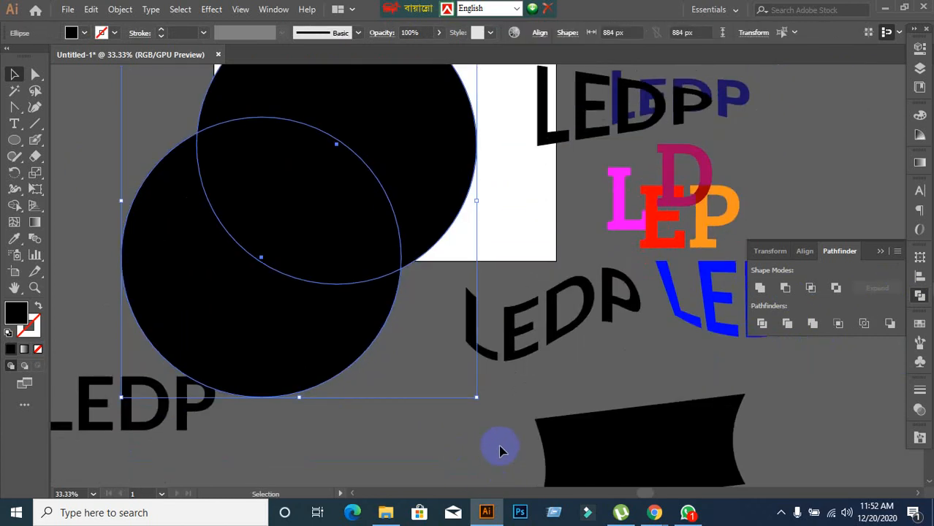
drag(476, 399, 522, 430)
drag(573, 469, 470, 441)
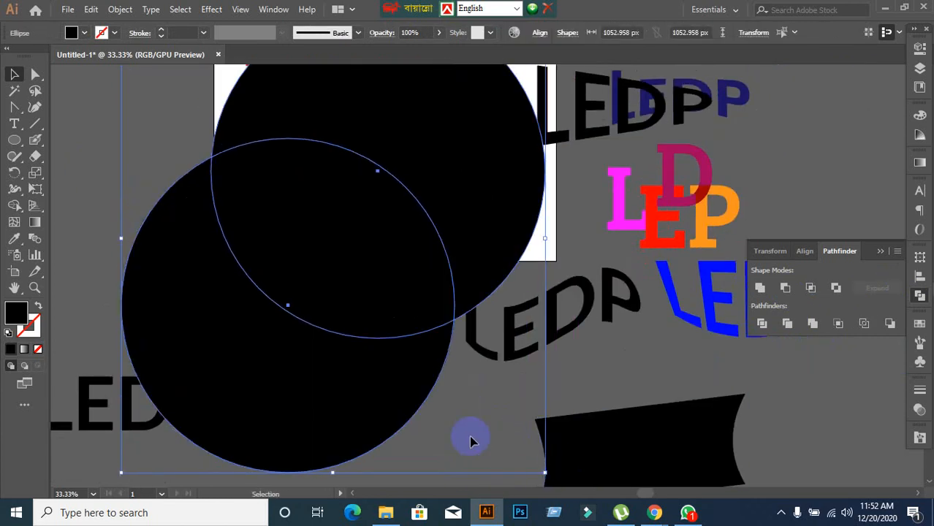
- Cut the upper circle out of the lower one with Minus Front and expand the result into a thick crescent
alt+click(785, 288)
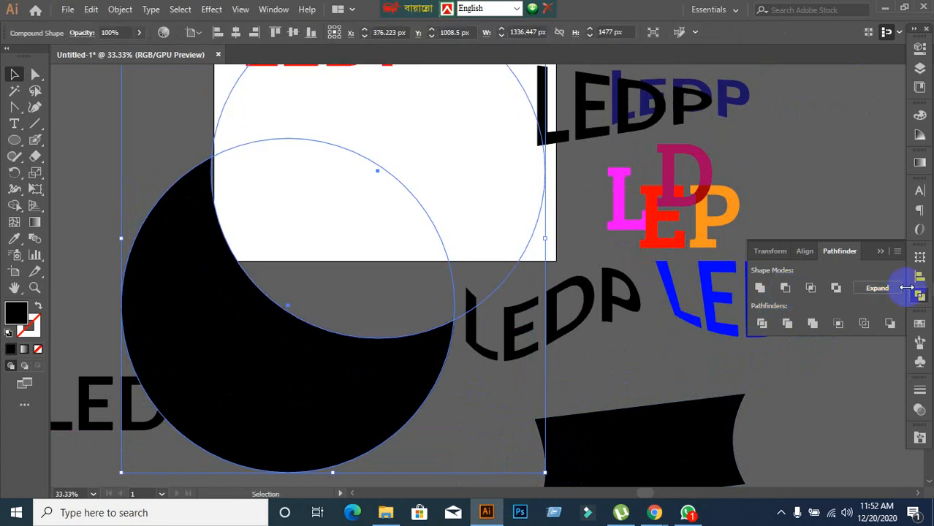
click(878, 287)
scroll(344, 371, down, 1)
click(298, 316)
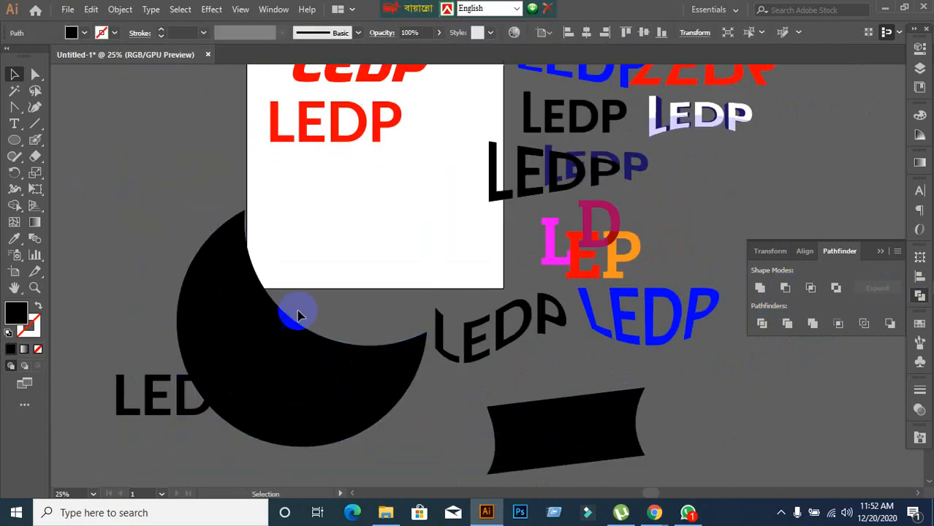
- Reposition the black crescent and the red LEDP text so they overlap at the artboard's lower-left corner
drag(317, 375, 299, 254)
drag(378, 128, 367, 160)
drag(305, 312, 334, 254)
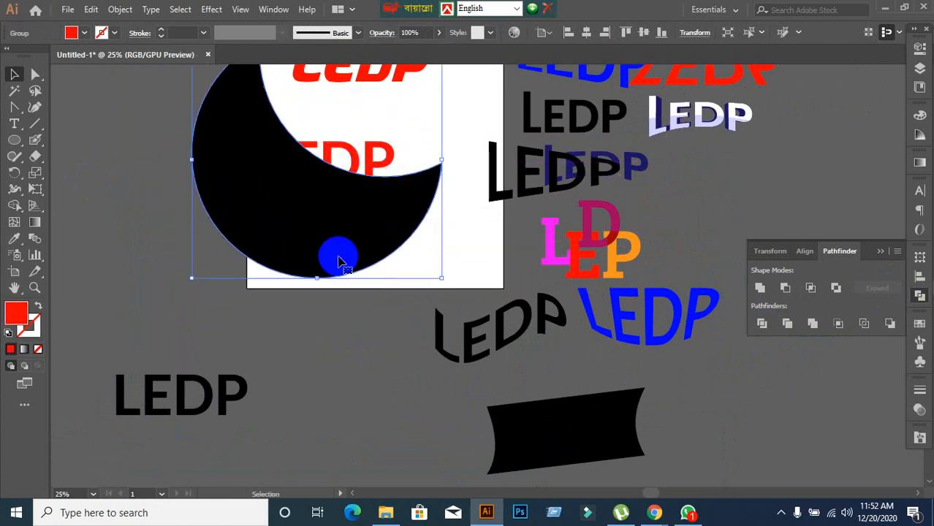
click(338, 377)
scroll(325, 417, up, 3)
drag(307, 344, 296, 395)
drag(358, 272, 335, 362)
click(379, 265)
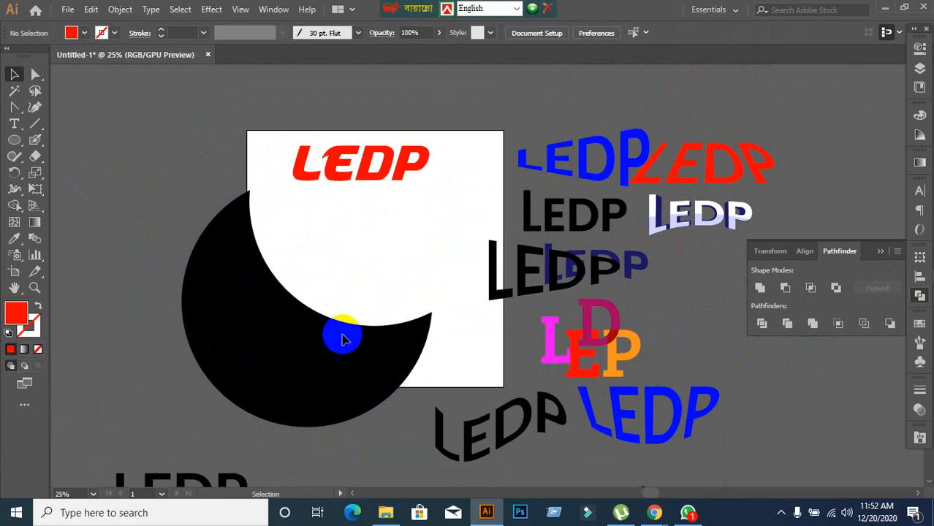
drag(246, 295, 219, 421)
- Move the plain black LEDP text farther down and left, away from the crescent
scroll(256, 443, down, 1)
scroll(351, 329, down, 3)
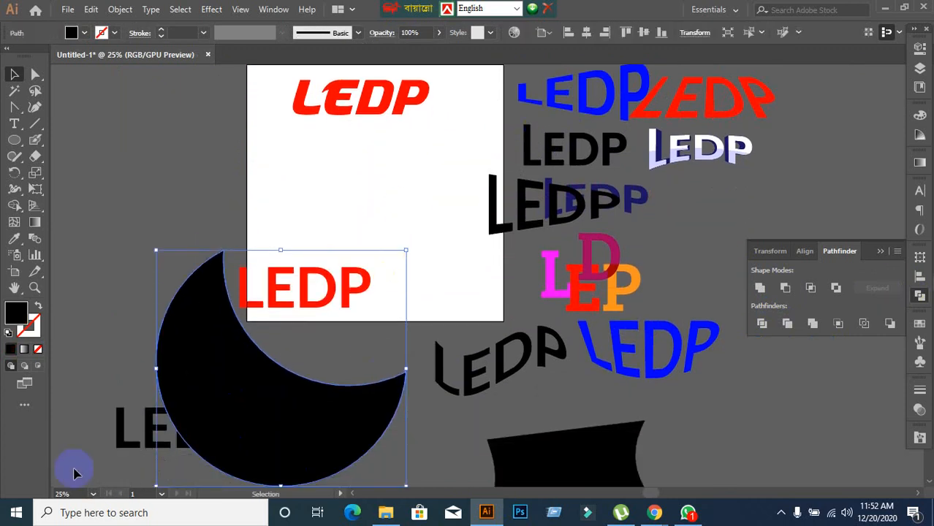
drag(146, 439, 91, 477)
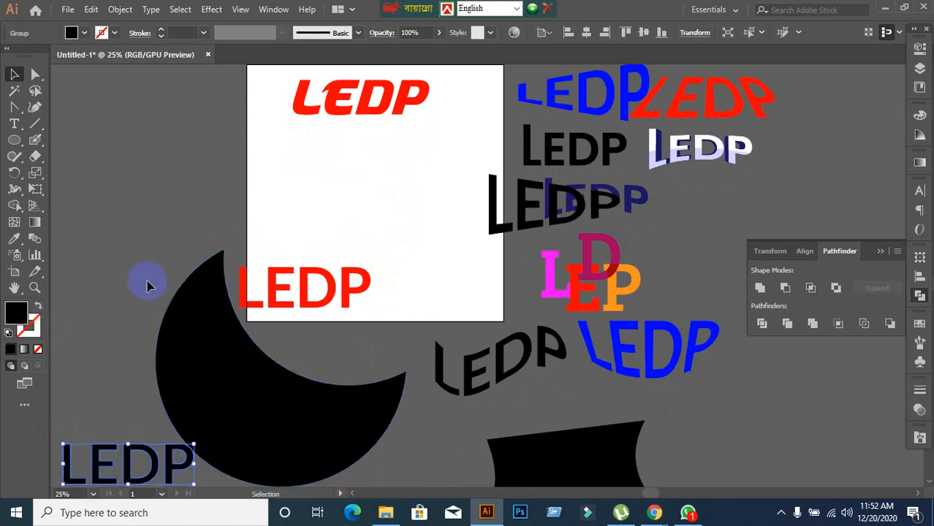
drag(138, 245, 313, 332)
click(121, 10)
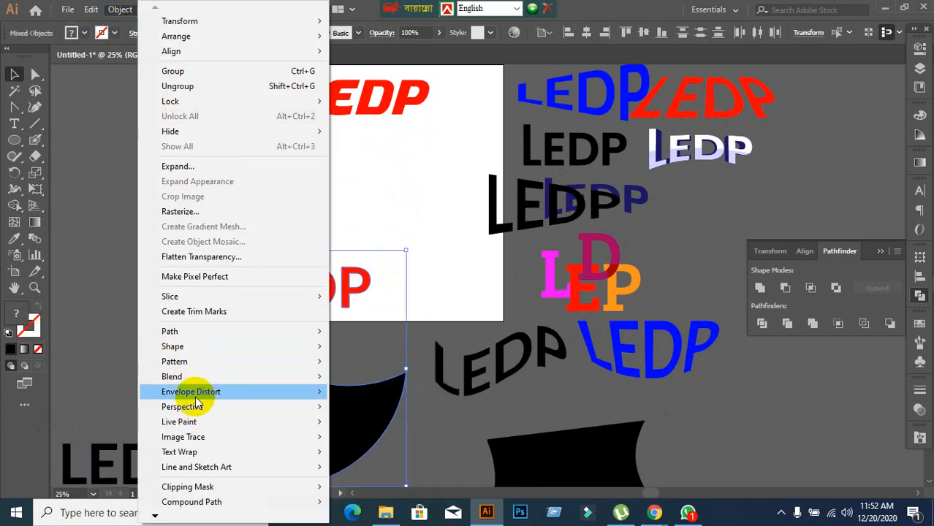
mouse_move(199, 396)
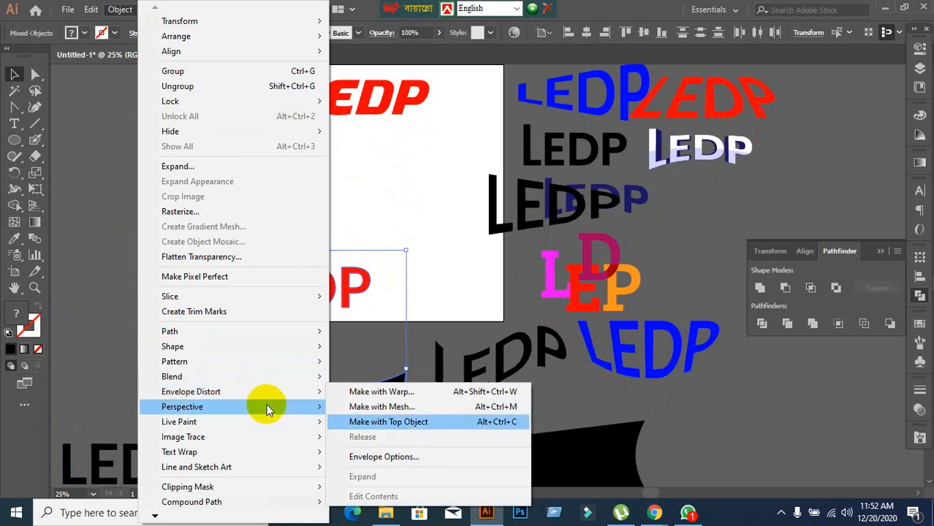
click(100, 327)
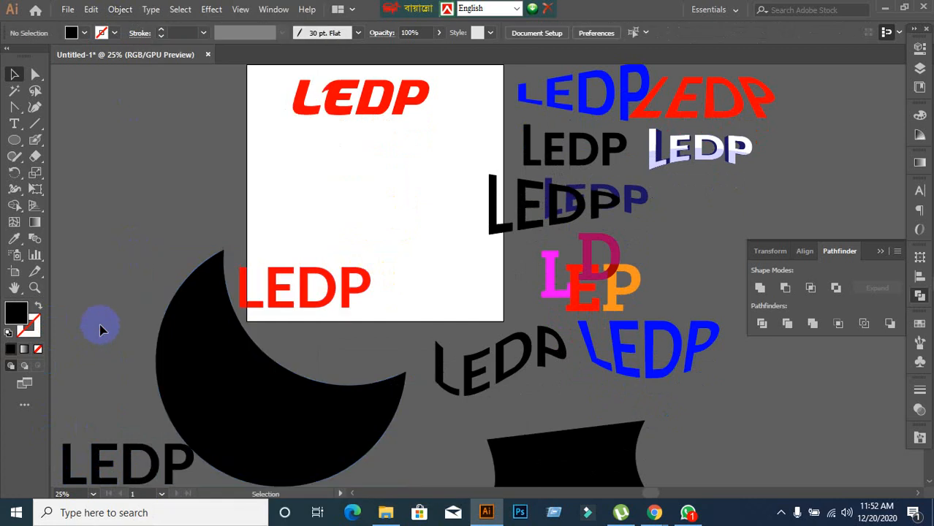
- Shift the black crescent slightly up and left while keeping it partly behind the red LEDP text
scroll(175, 317, down, 3)
mouse_move(334, 339)
mouse_down()
mouse_move(346, 297)
mouse_move(341, 332)
mouse_up()
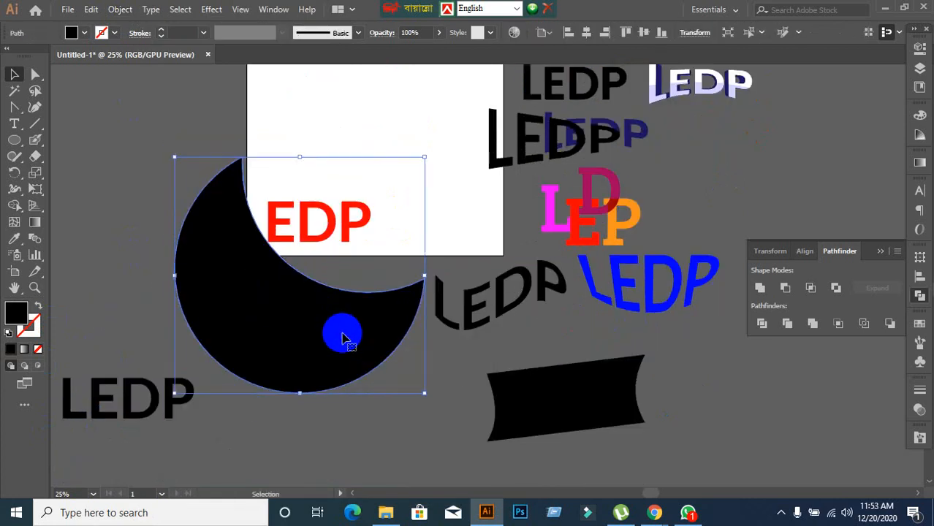
drag(275, 321, 231, 308)
click(196, 104)
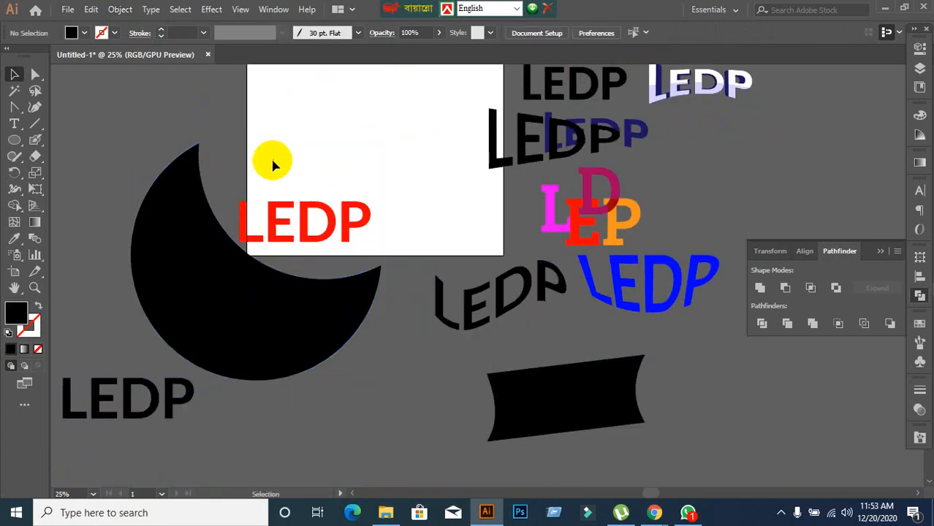
- Fit the red LEDP text into the black crescent using Envelope Distort's Make with Top Object
drag(271, 160, 326, 289)
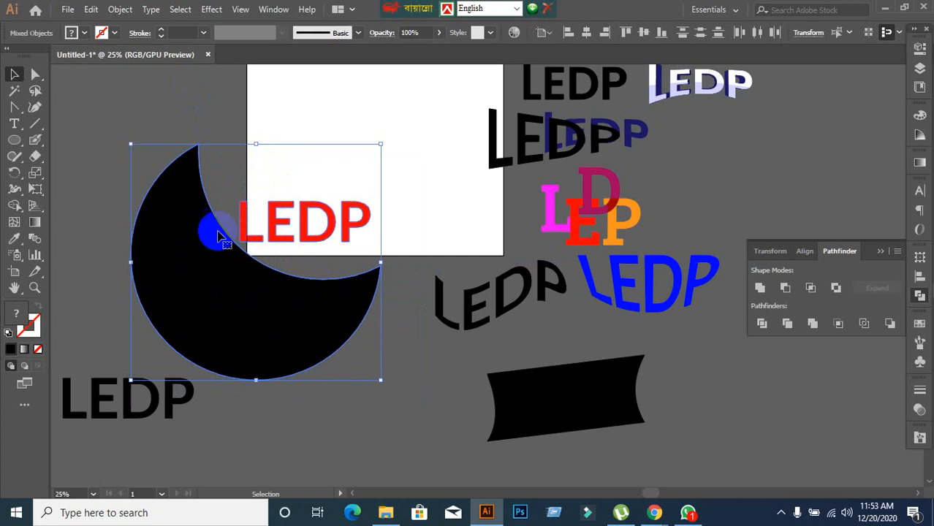
click(119, 9)
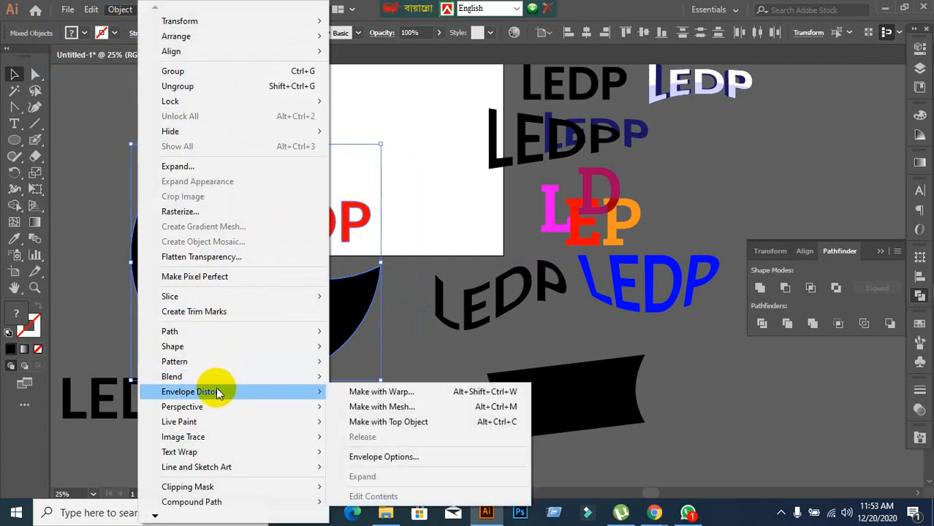
click(356, 422)
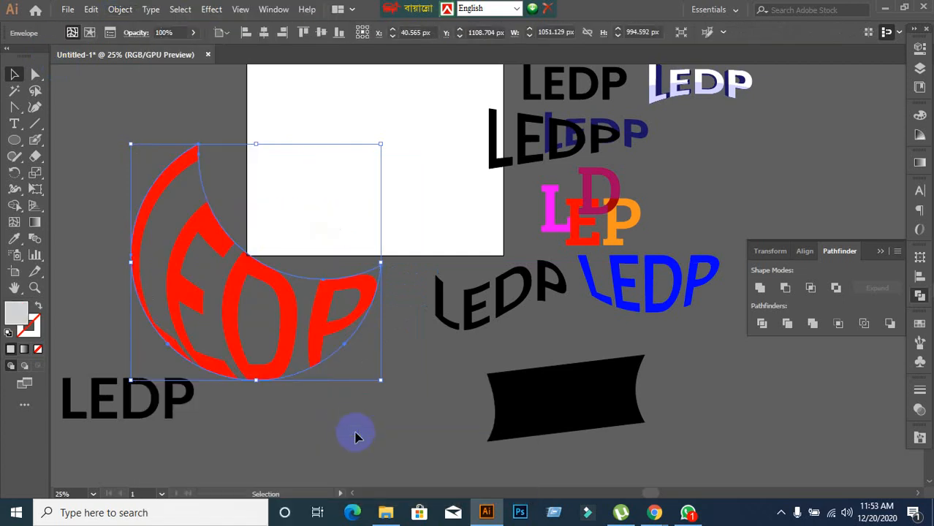
click(329, 415)
- Move the crescent-shaped LEDP text up and right so it overlaps the artboard's left edge
drag(280, 369, 365, 267)
scroll(300, 396, up, 4)
drag(377, 369, 337, 366)
click(140, 307)
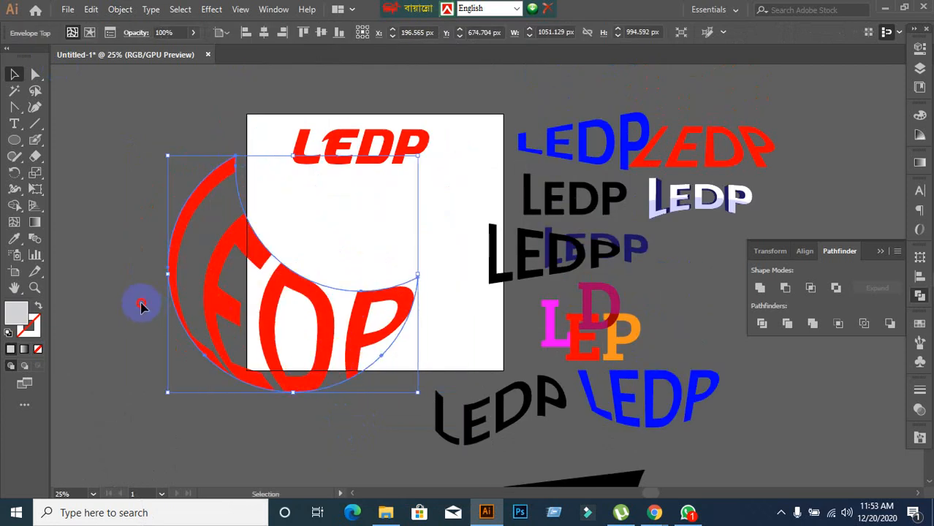
- Scale the crescent-shaped LEDP text down proportionally from its upper-left and lower-right corners
click(225, 311)
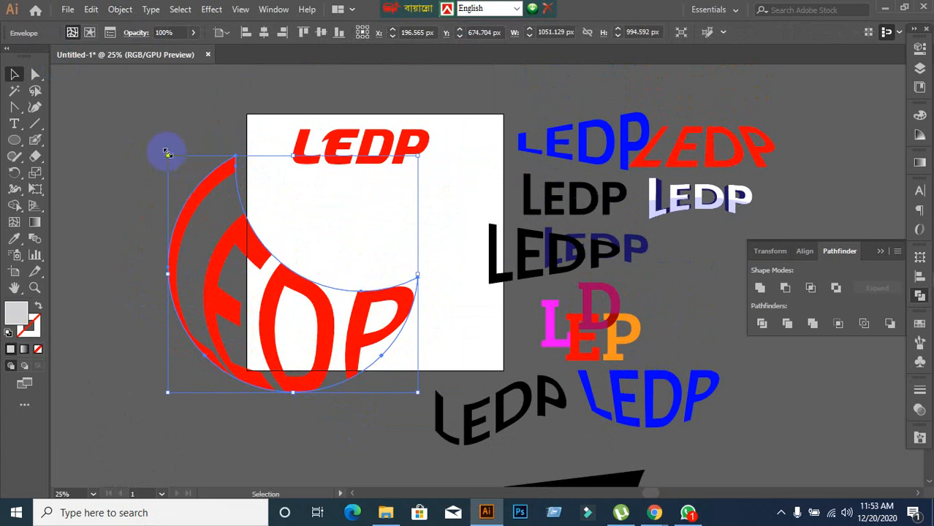
drag(167, 154, 187, 174)
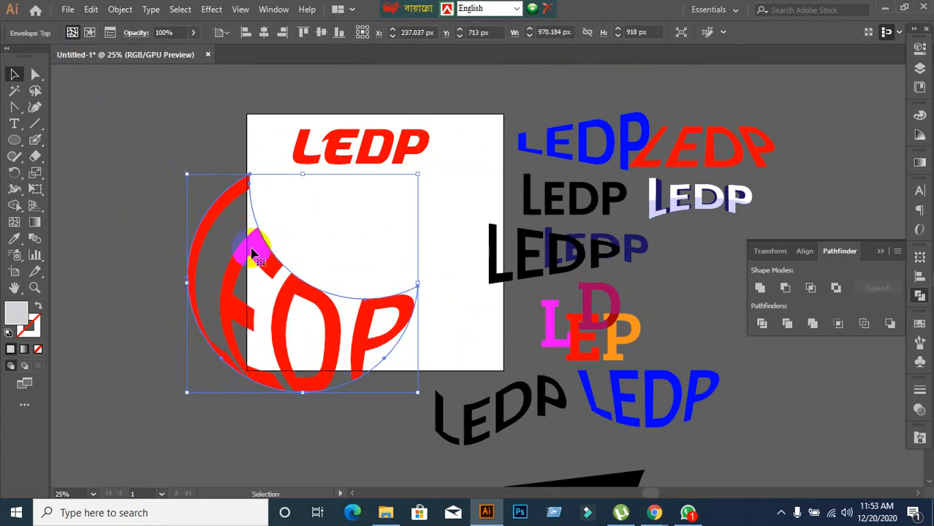
drag(418, 393, 396, 370)
click(348, 407)
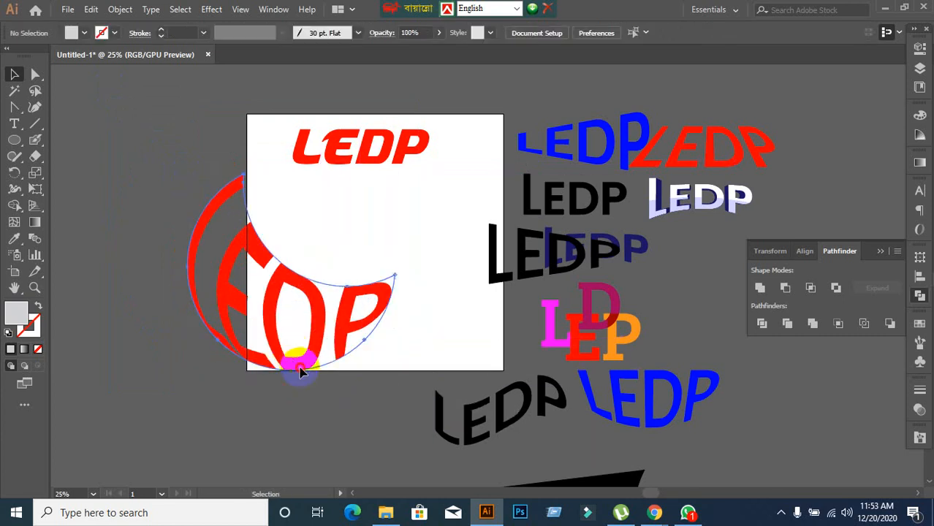
- Move the crescent-shaped LEDP text off the artboard into the empty space to its left
drag(301, 371, 189, 297)
click(288, 345)
scroll(298, 350, down, 1)
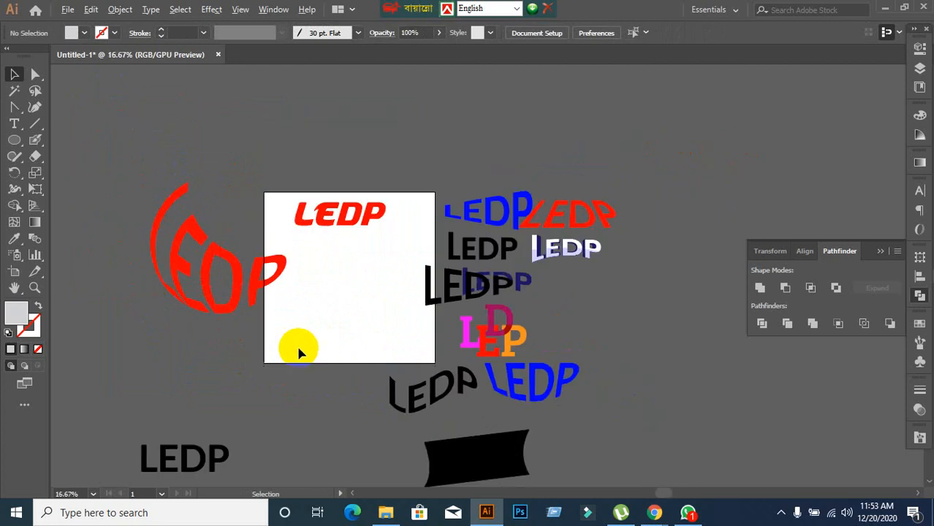
scroll(372, 428, down, 3)
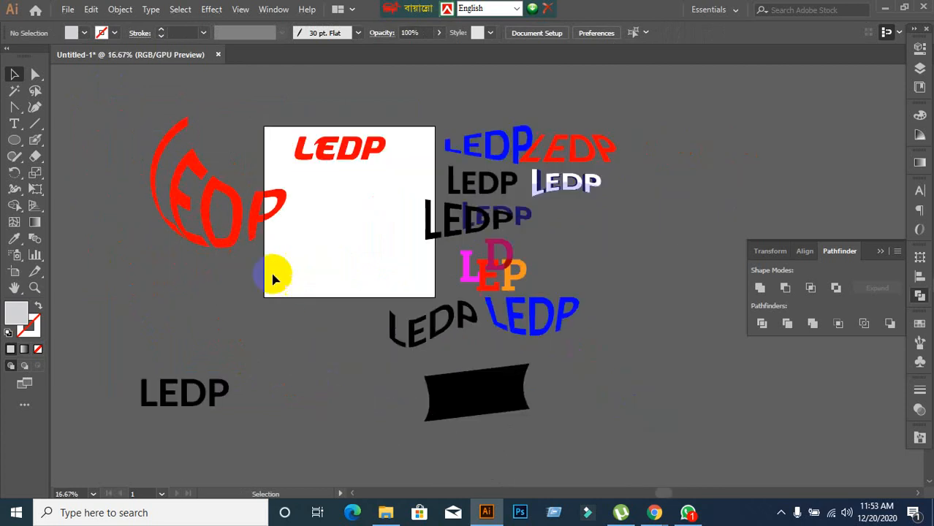
drag(234, 244, 215, 310)
click(354, 364)
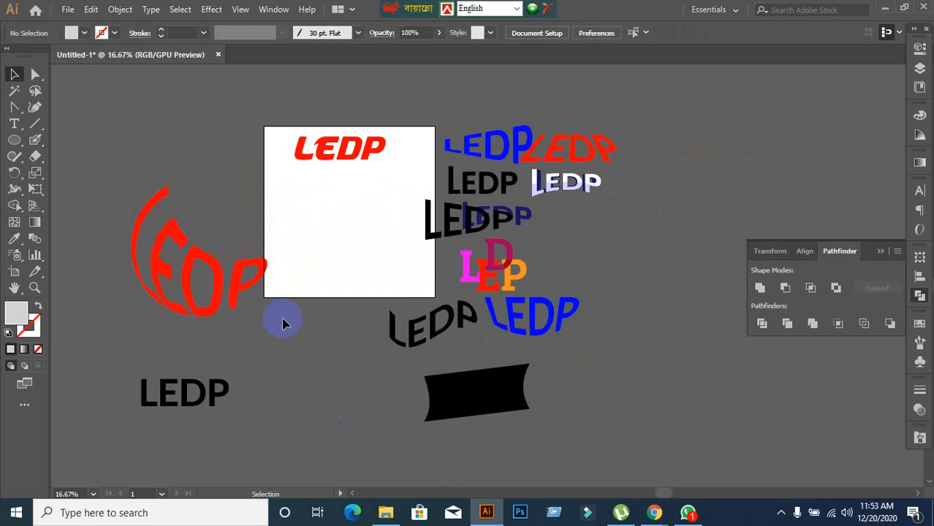
drag(219, 303, 168, 292)
click(278, 282)
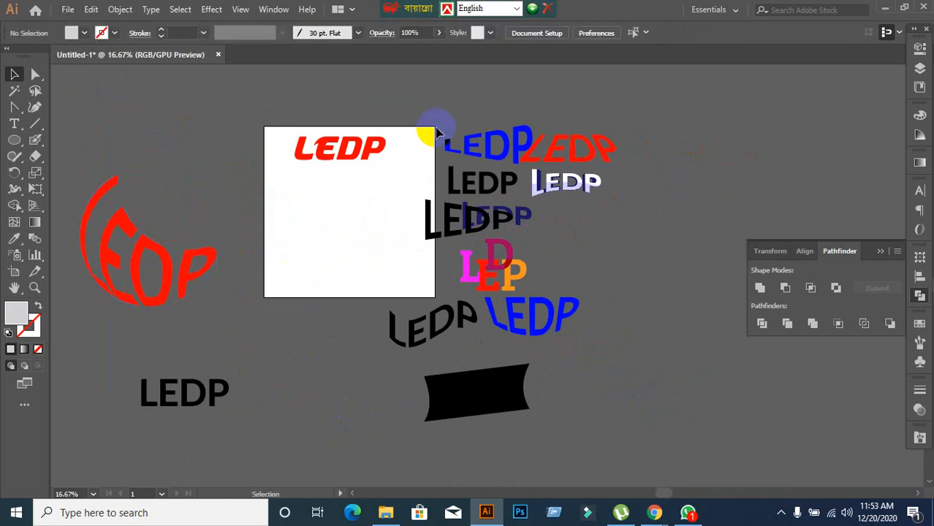
- Move the crescent-shaped LEDP text below the artboard, beside the black curved shape
drag(543, 382, 562, 405)
drag(509, 394, 640, 349)
drag(188, 268, 579, 410)
scroll(372, 237, up, 1)
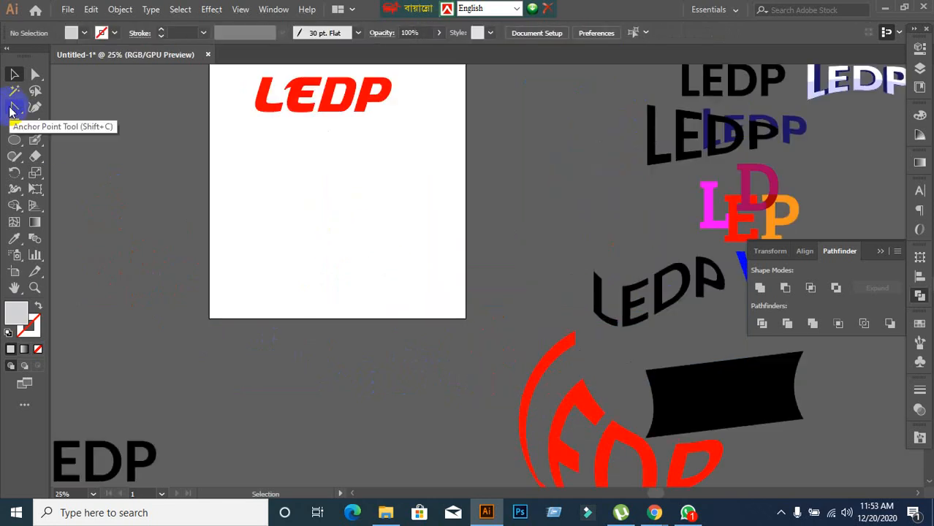
drag(11, 110, 55, 104)
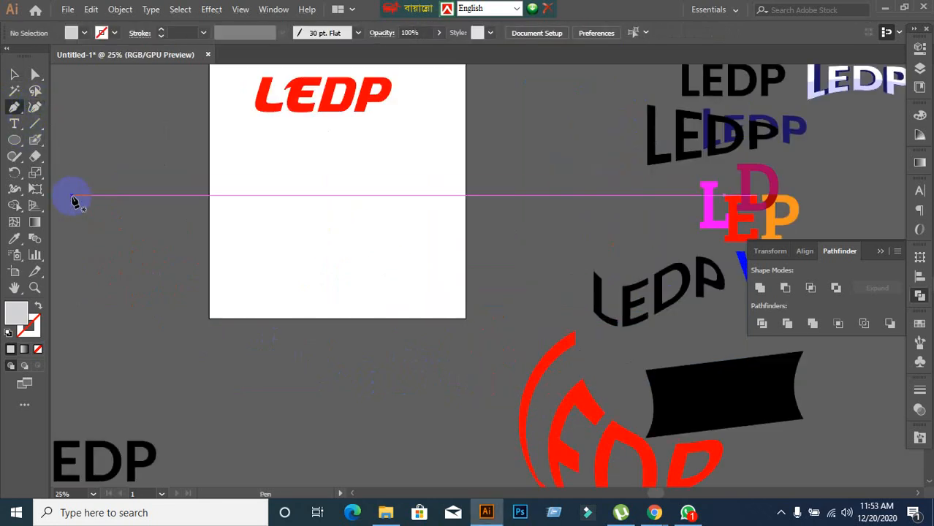
drag(33, 143, 112, 143)
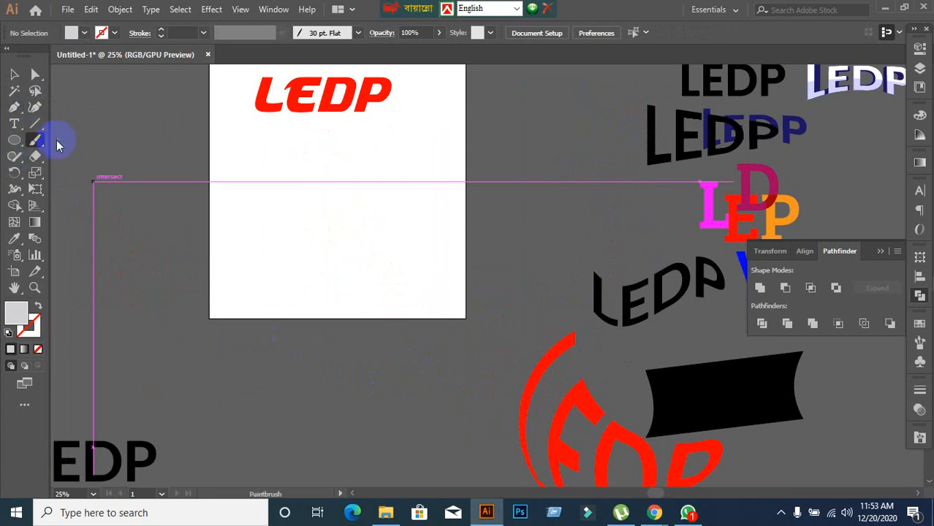
drag(34, 141, 33, 148)
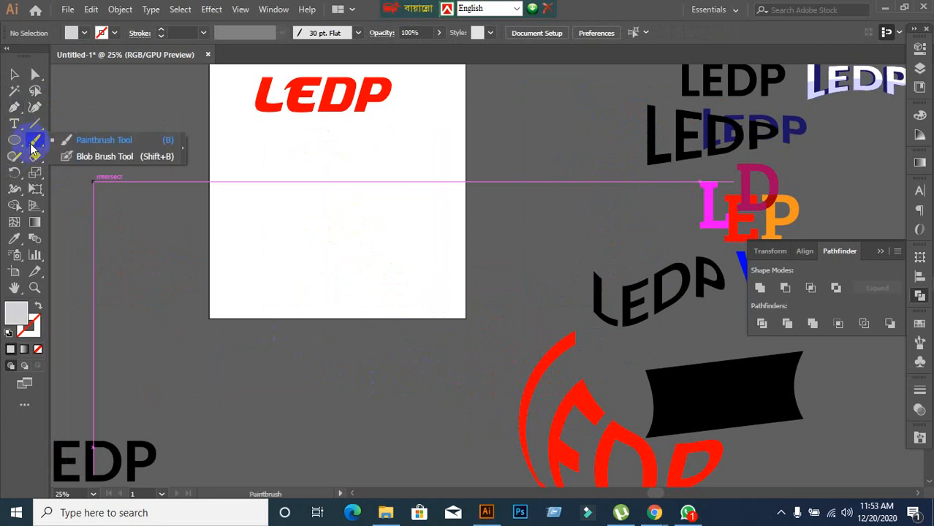
- Move the red LEDP text off the artboard to the empty space just above it
click(14, 75)
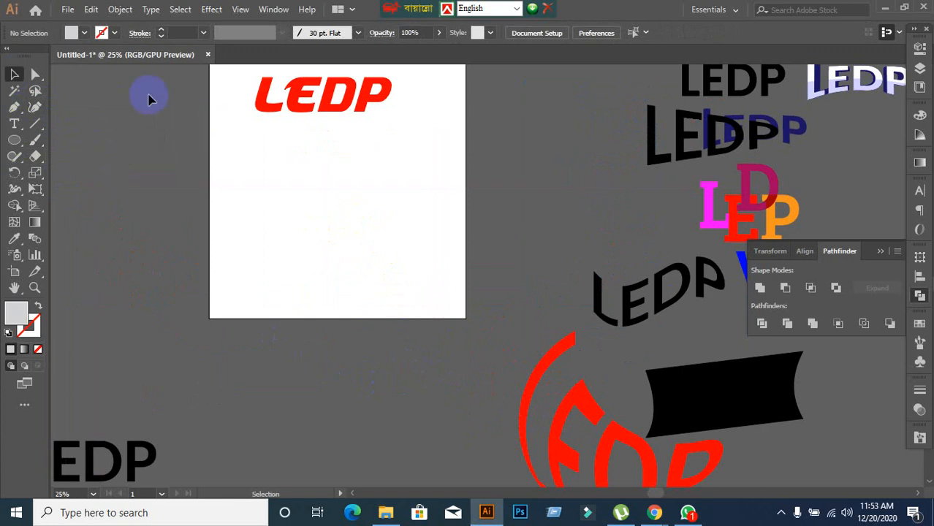
scroll(319, 109, up, 2)
drag(325, 143, 333, 83)
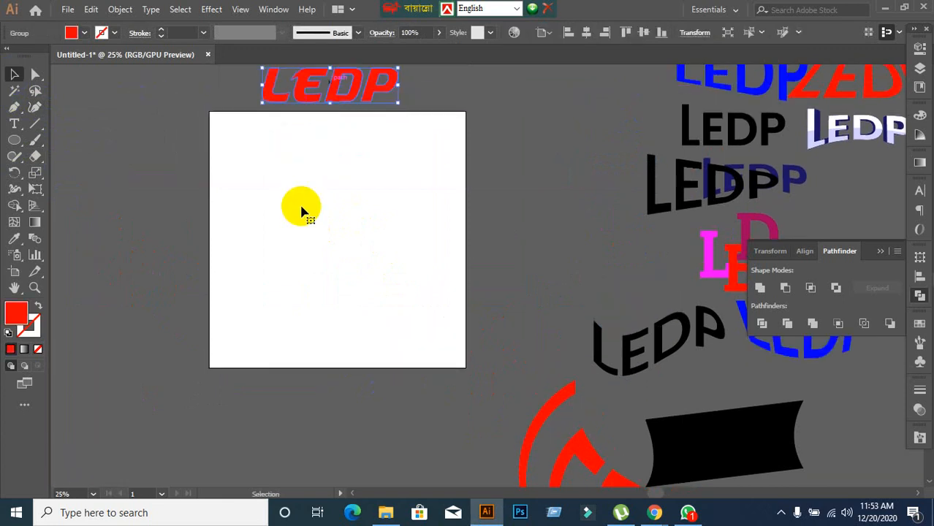
- Reset the Paintbrush tool options and set the Fidelity fully to Smooth
scroll(322, 179, up, 1)
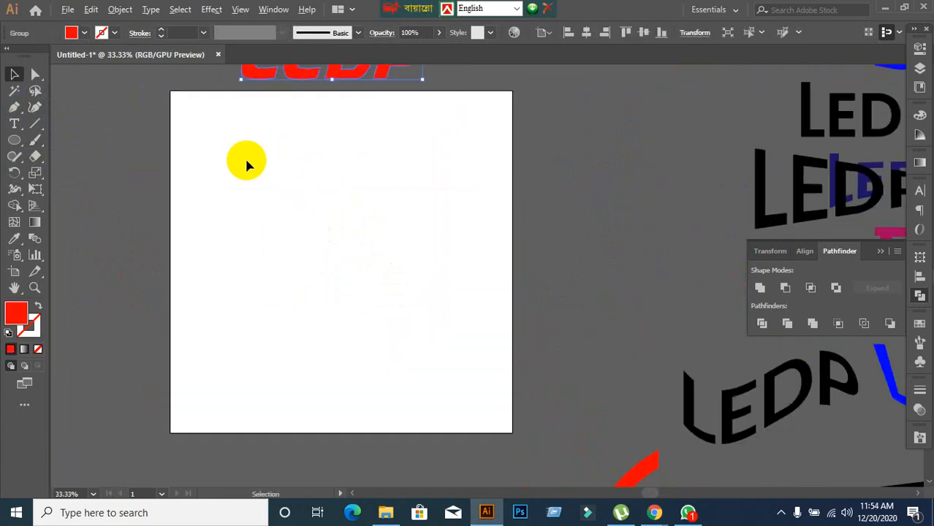
scroll(245, 157, up, 1)
scroll(102, 169, down, 1)
drag(35, 141, 109, 144)
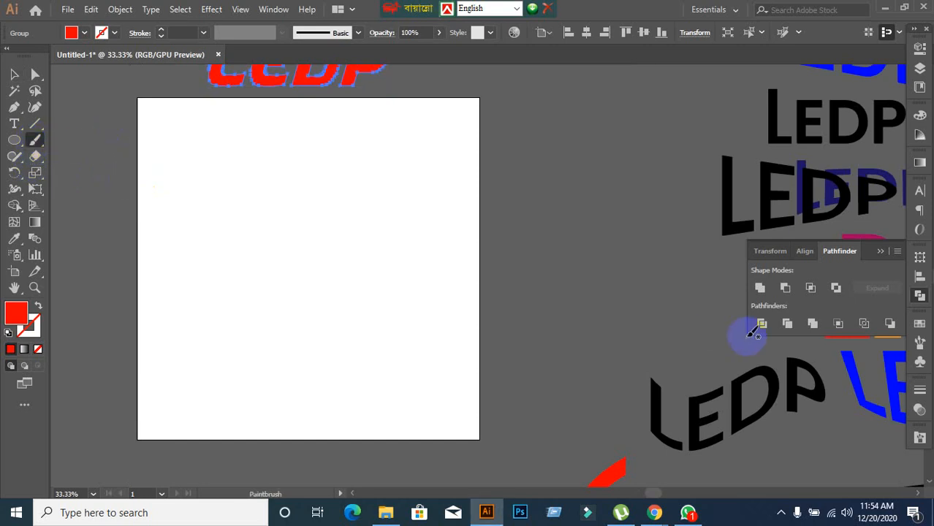
double_click(35, 140)
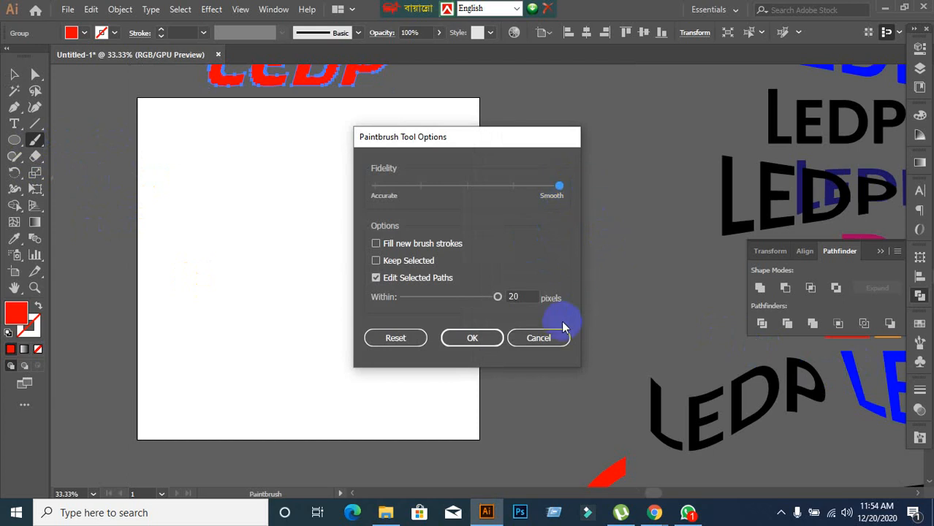
click(395, 337)
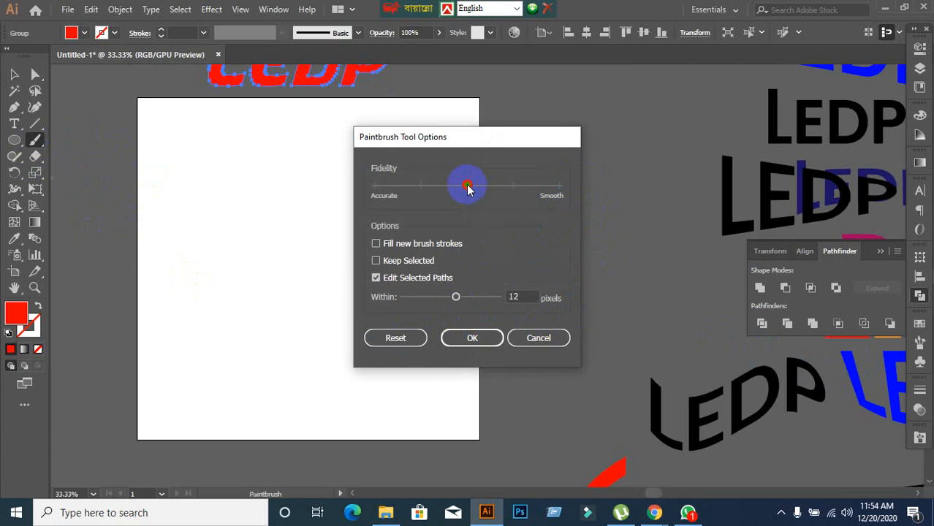
drag(468, 186, 656, 203)
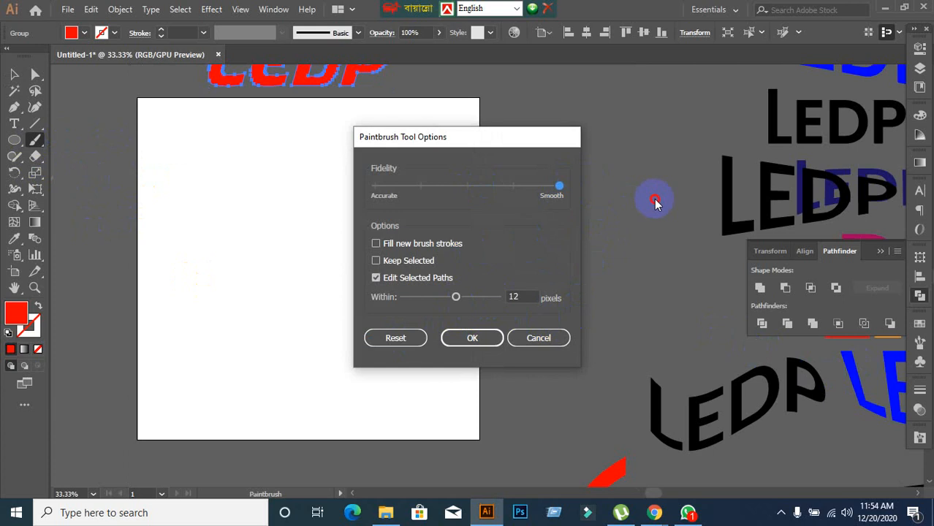
click(476, 339)
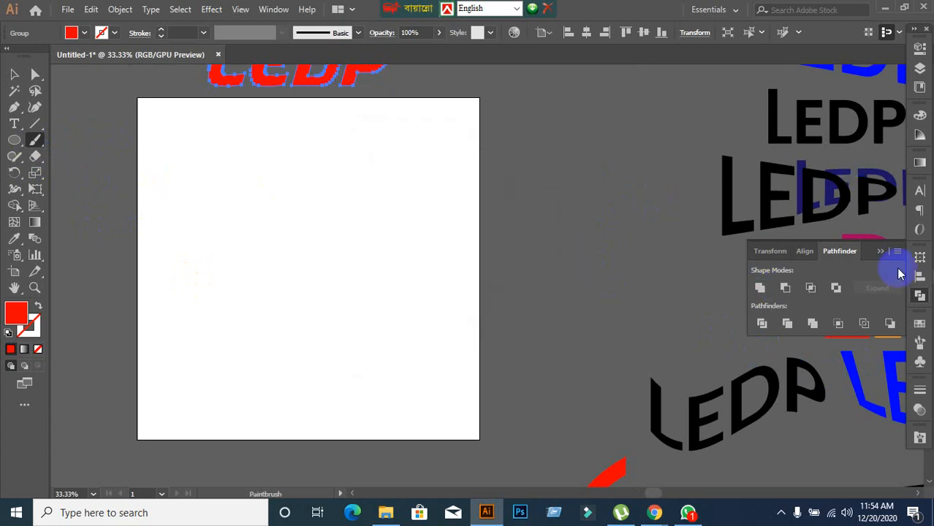
- Open the Artistic_Calligraphic brush library and choose the 30 pt. Flat brush
click(920, 259)
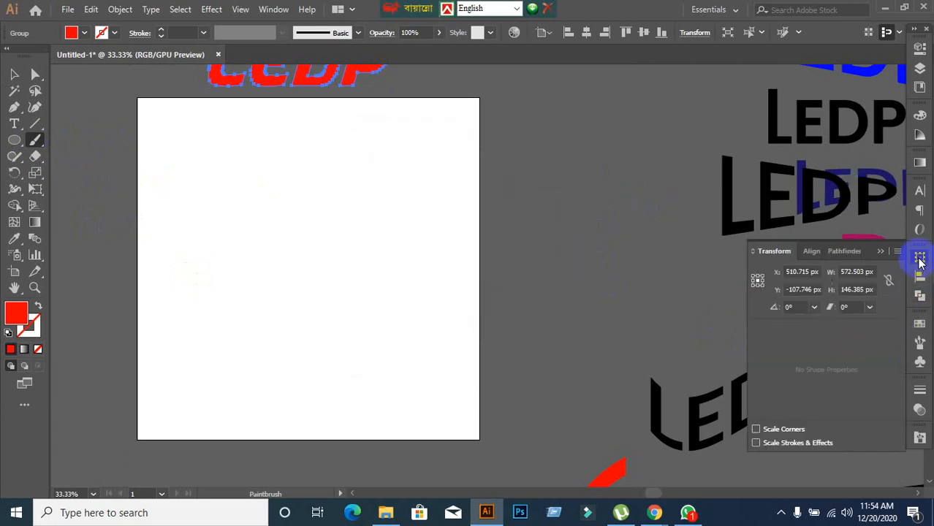
click(920, 345)
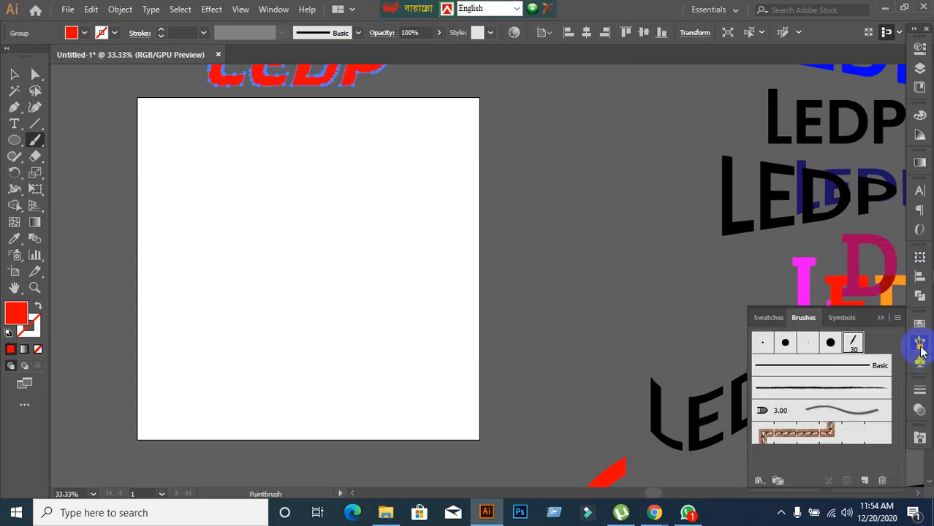
click(830, 344)
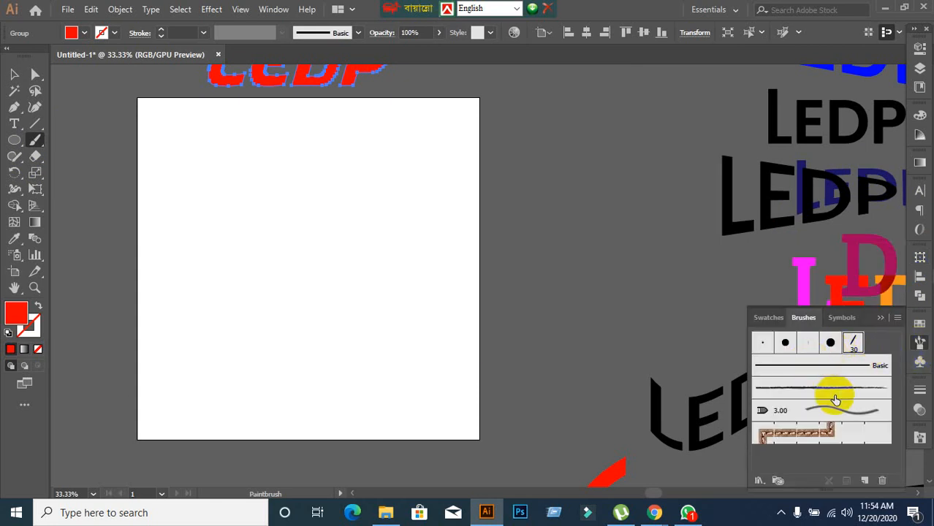
click(807, 319)
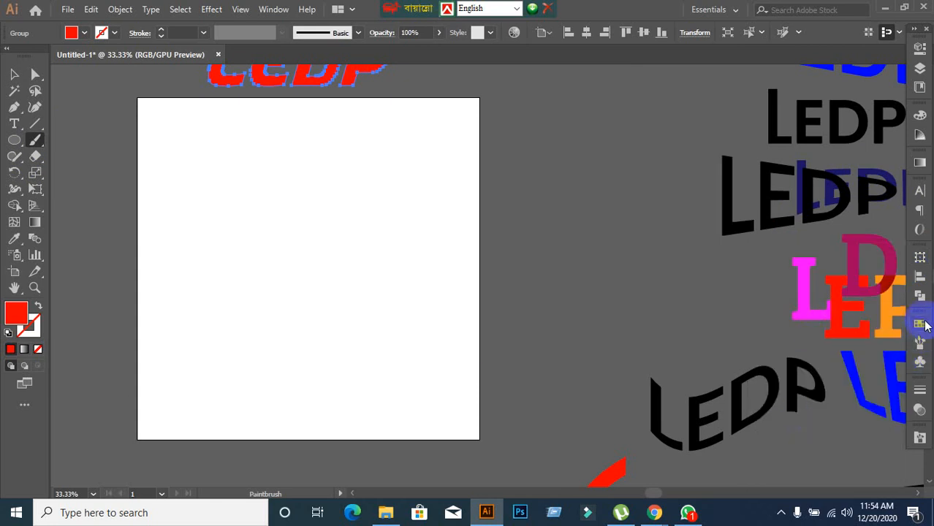
click(921, 344)
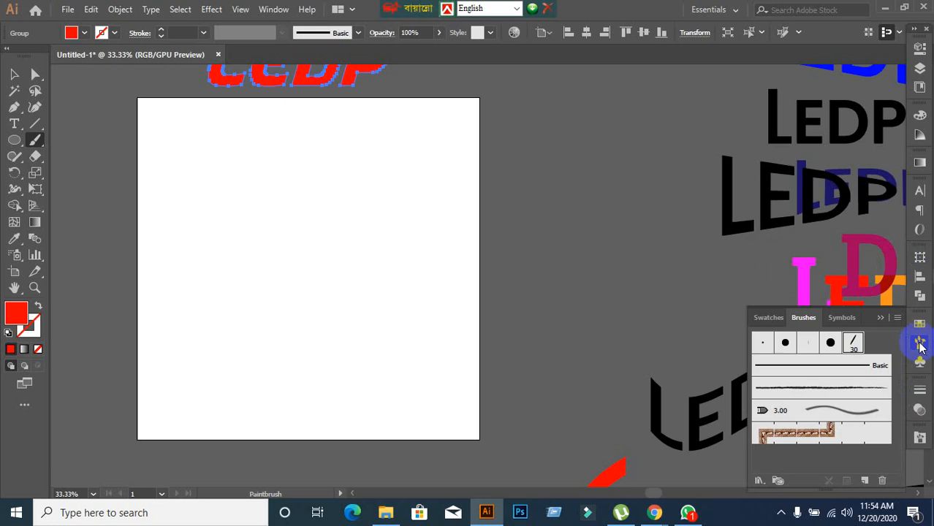
click(761, 482)
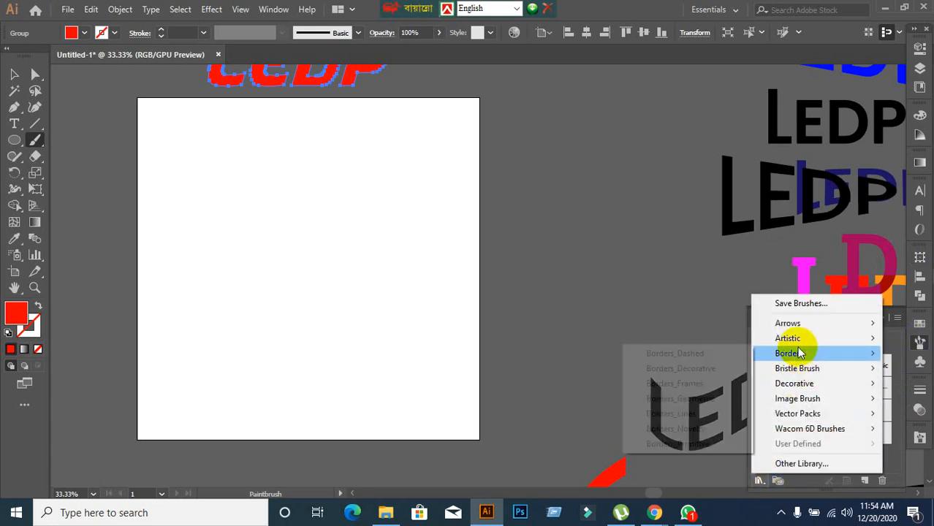
mouse_move(797, 340)
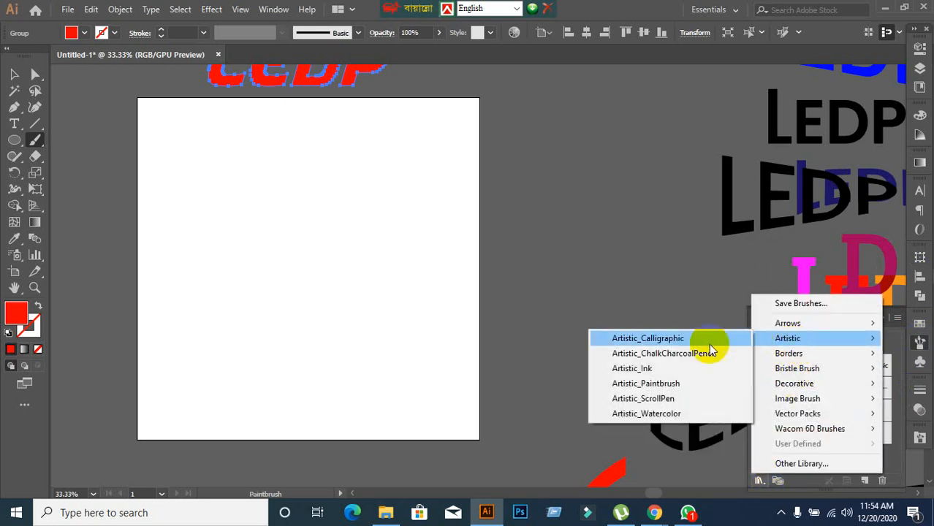
click(658, 340)
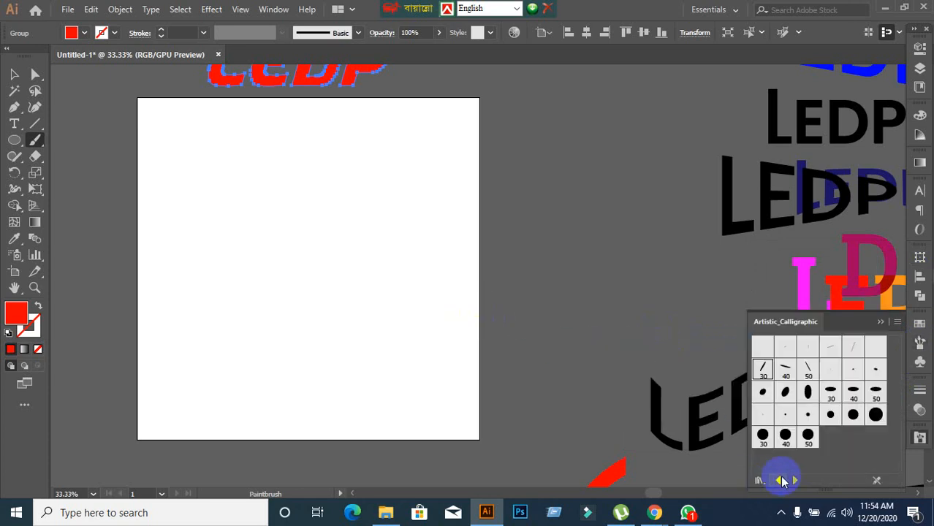
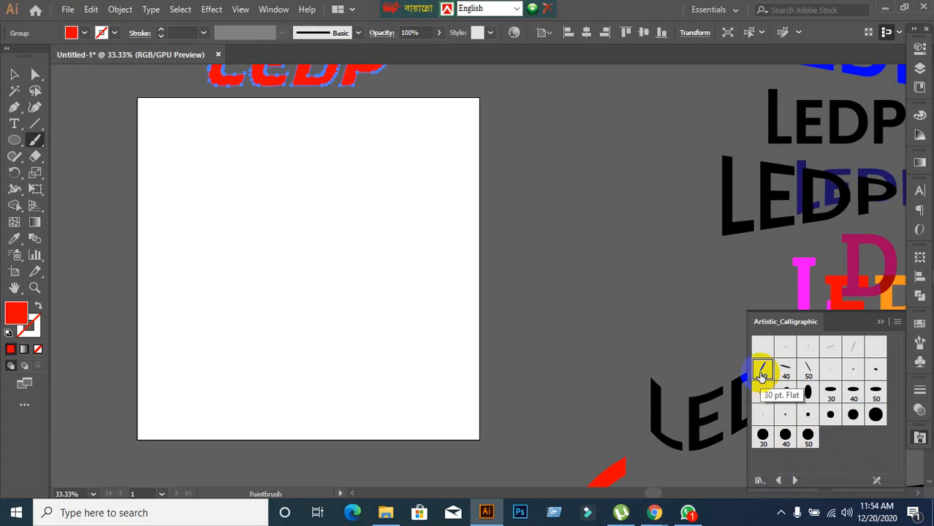
click(762, 371)
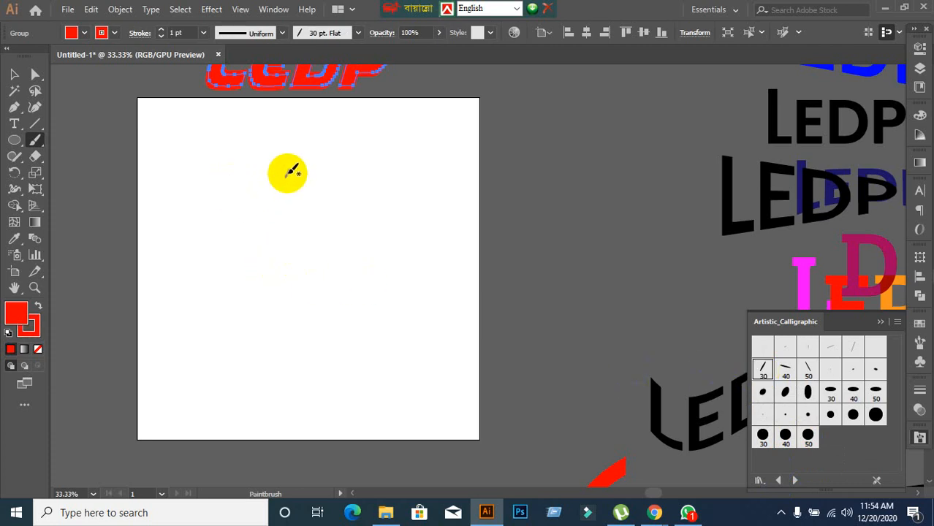
- Paint two test strokes on the artboard with the 30 pt. Flat brush, undoing each one
mouse_move(170, 152)
mouse_down()
mouse_move(196, 205)
mouse_move(177, 317)
mouse_move(259, 324)
mouse_move(304, 314)
mouse_up()
key(ctrl+z)
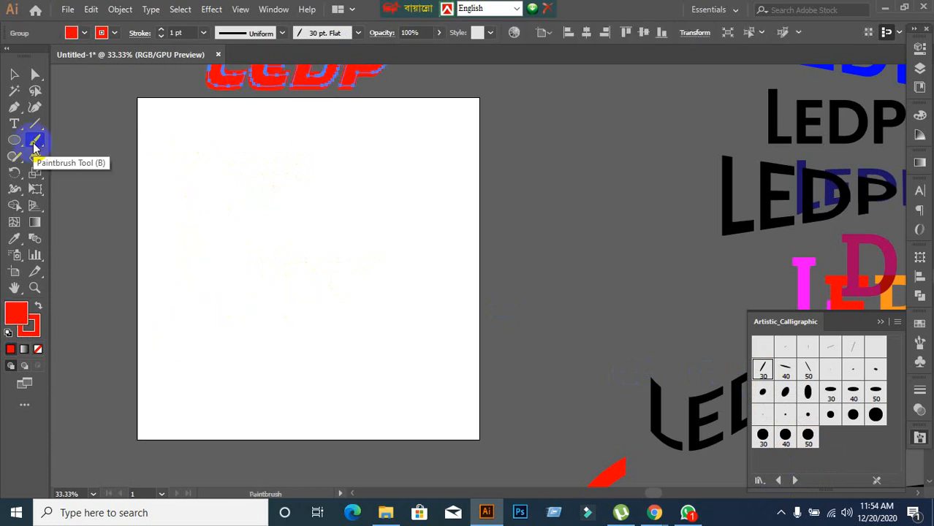
click(33, 145)
mouse_move(213, 154)
mouse_down()
mouse_move(229, 153)
mouse_move(259, 192)
mouse_move(217, 327)
mouse_up()
key(ctrl+z)
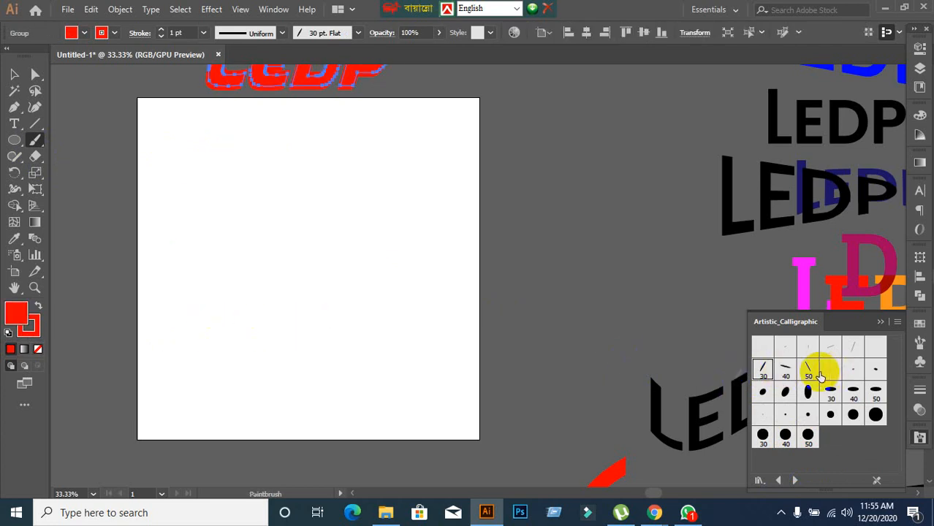
- Try a curved stroke with the 50 pt. Flat brush, undo it, and return to the 30 pt. Flat brush
click(819, 374)
mouse_move(216, 176)
mouse_down()
mouse_move(264, 190)
mouse_move(276, 349)
mouse_up()
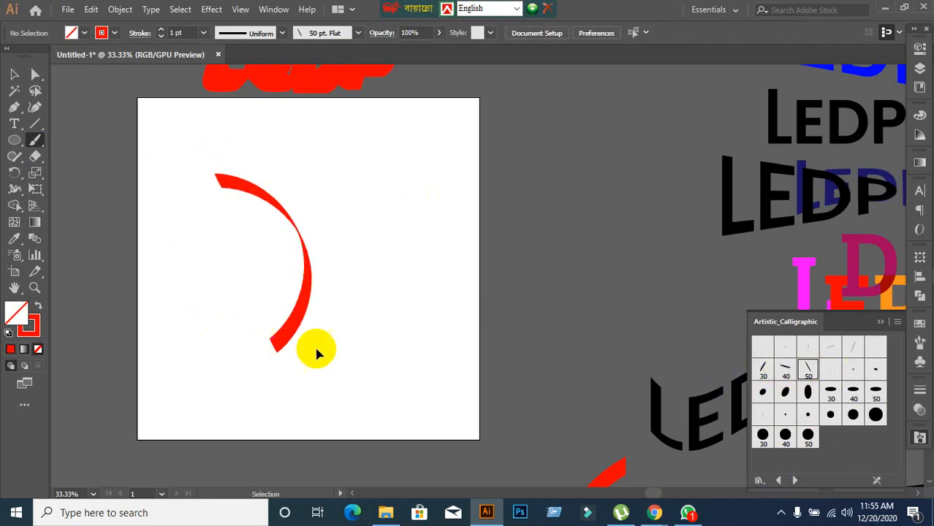
key(ctrl+z)
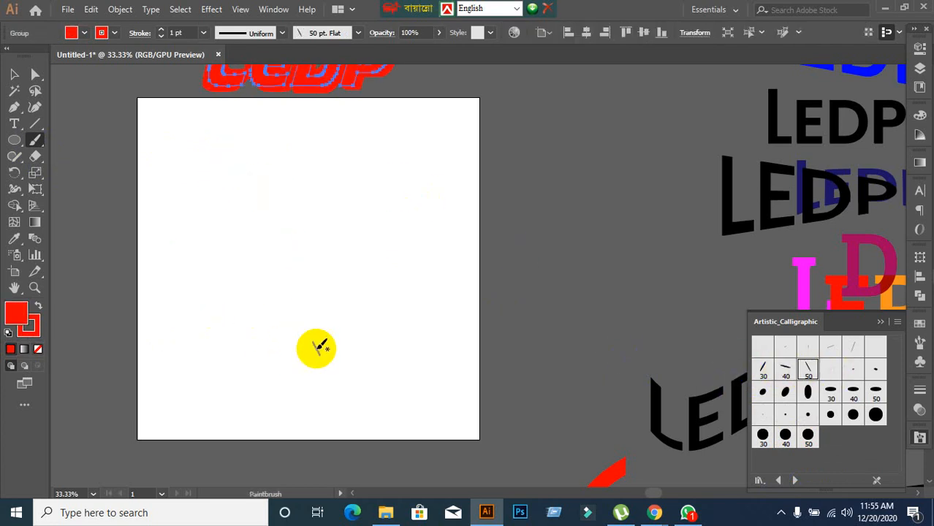
double_click(37, 141)
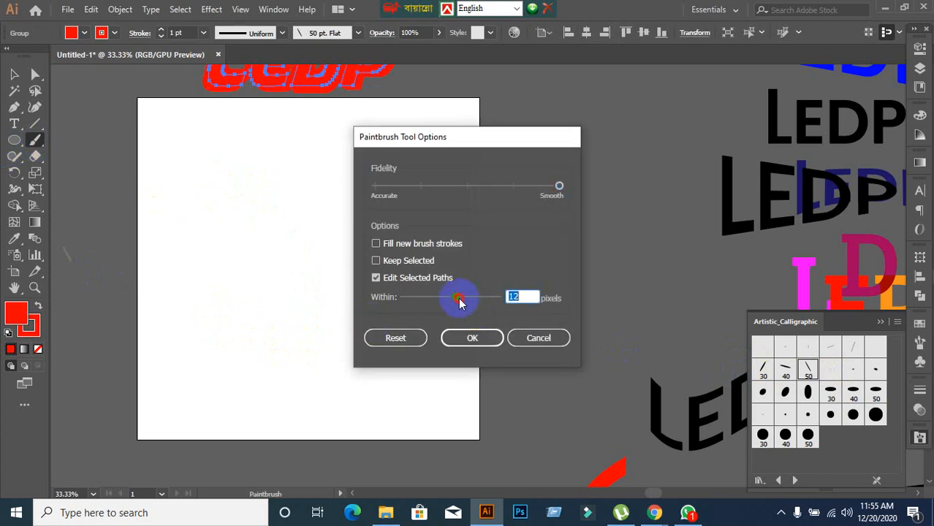
click(472, 338)
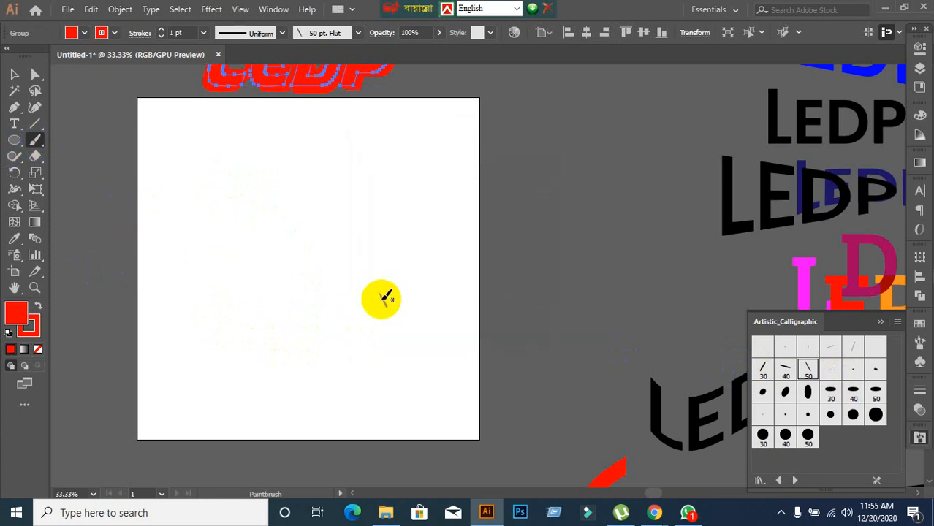
click(765, 371)
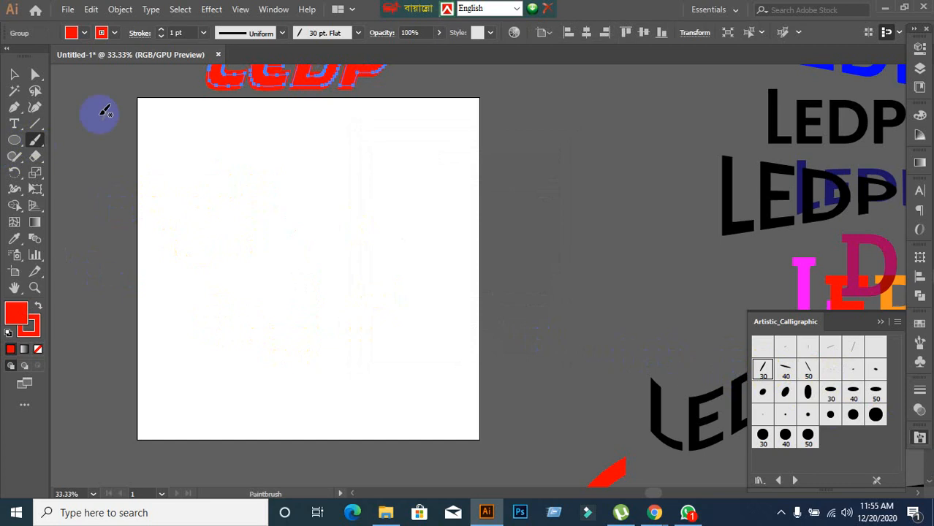
- Deselect the red LEDP text, and paint and undo an angled test stroke with the 30 pt. Flat brush
click(14, 75)
click(342, 215)
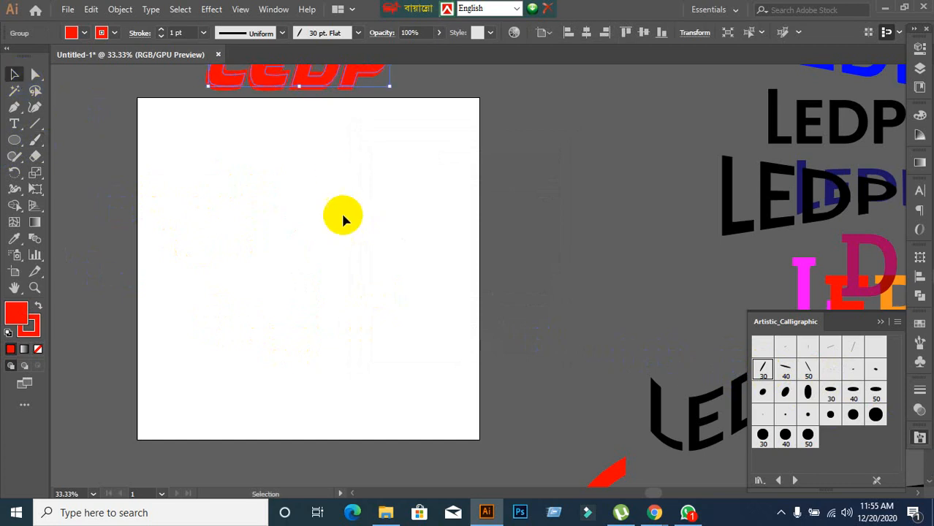
click(33, 139)
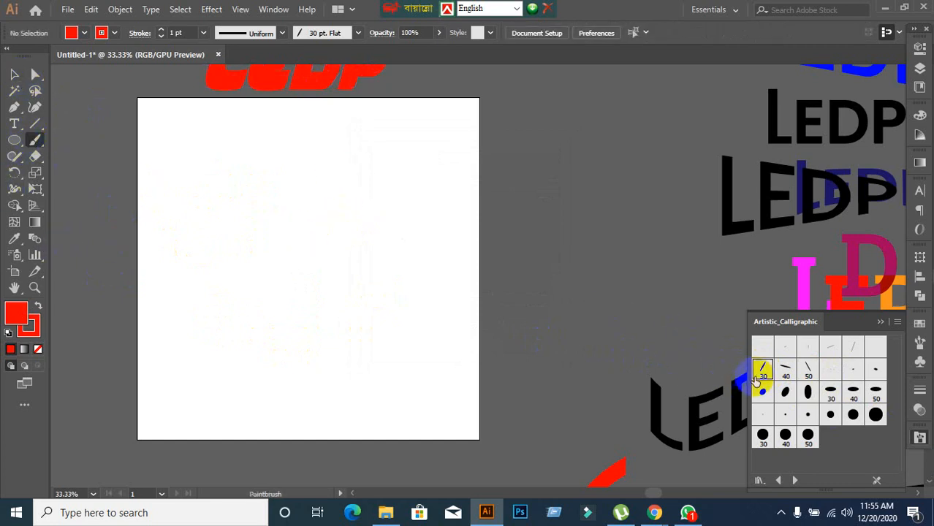
mouse_move(219, 170)
mouse_down()
mouse_move(217, 272)
mouse_move(189, 322)
mouse_move(320, 347)
mouse_up()
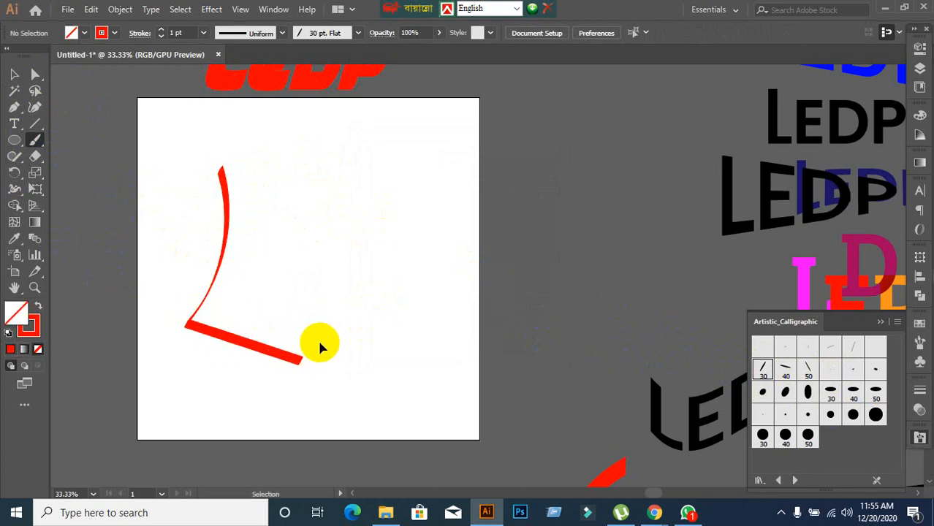
key(ctrl+z)
- Set the stroke weight to 9 pt and paint a thick curved red stroke on the artboard with the 30 pt. Flat brush
click(181, 32)
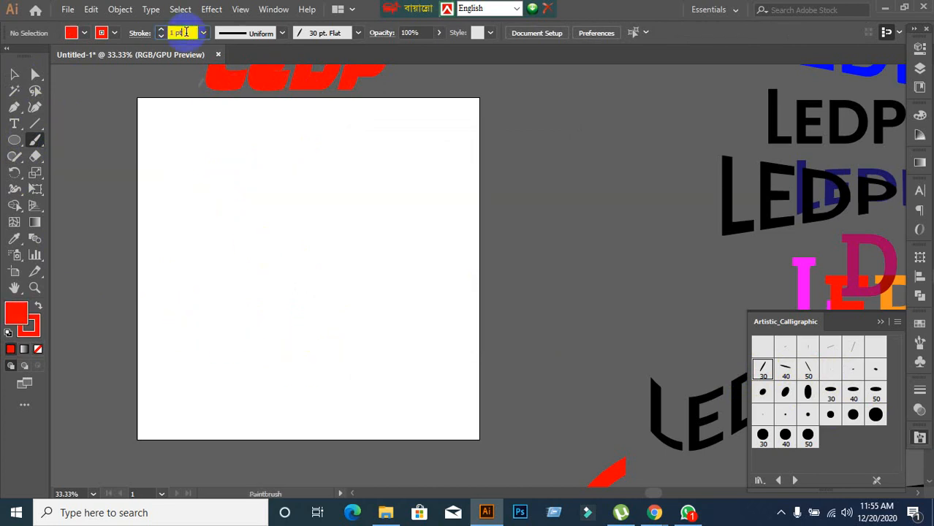
scroll(188, 30, up, 8)
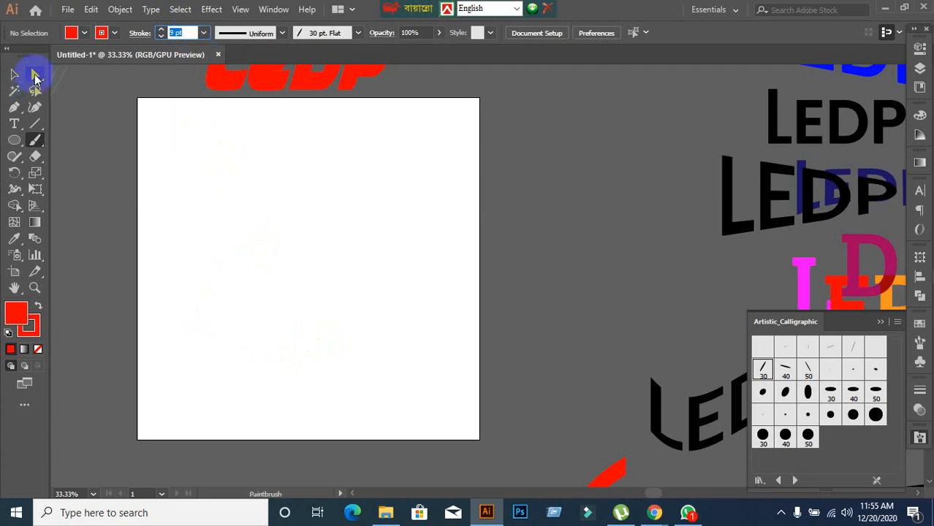
mouse_move(215, 183)
mouse_down()
mouse_move(238, 199)
mouse_move(224, 346)
mouse_up()
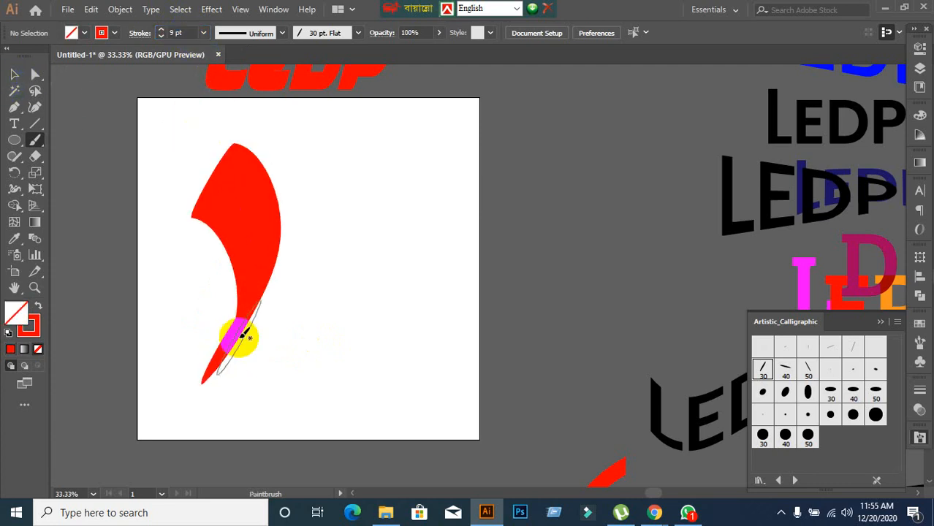
- Undo the thick red stroke and set the stroke weight to 5 pt
key(ctrl+z)
click(185, 31)
scroll(185, 31, down, 4)
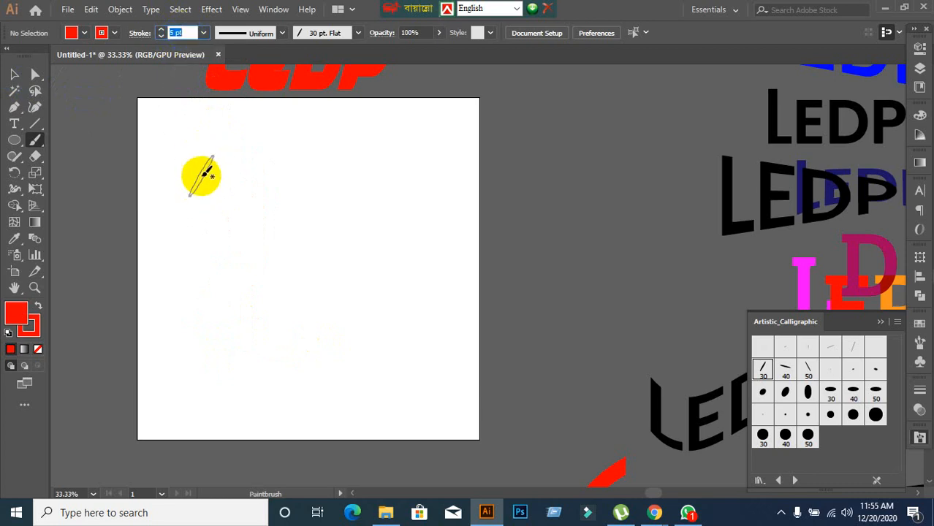
- Try painting a calligraphic letter L on the artboard at 5 pt with the Paintbrush, and undo it
click(35, 139)
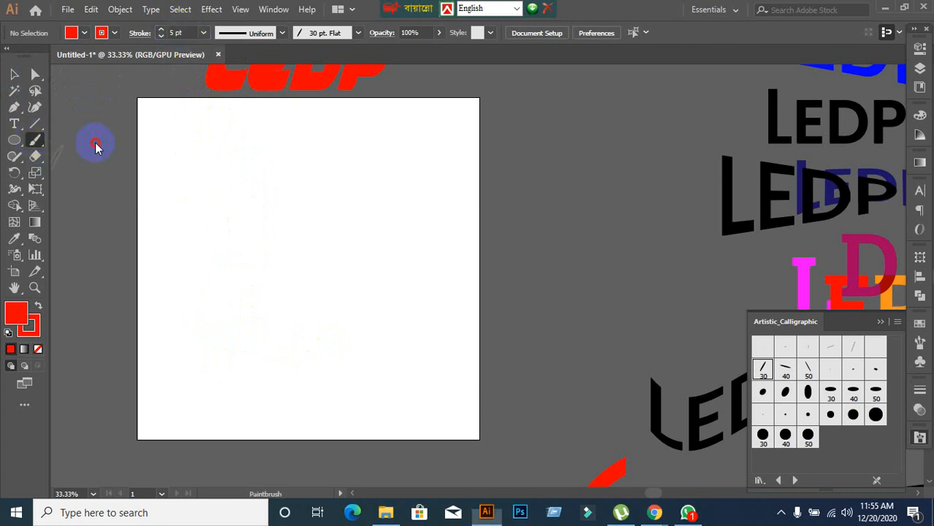
mouse_move(216, 150)
mouse_down()
mouse_move(230, 196)
mouse_move(242, 276)
mouse_move(191, 385)
mouse_move(363, 386)
mouse_up()
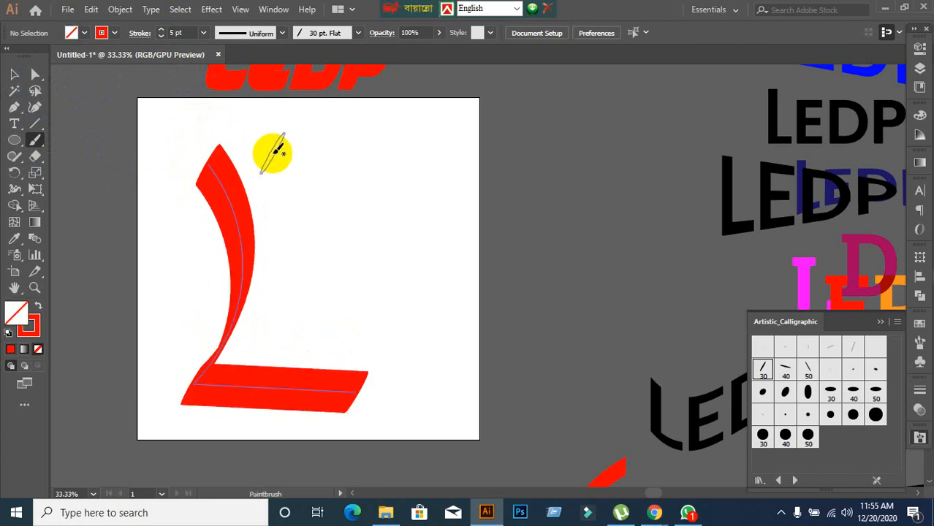
key(ctrl+z)
- Set the stroke weight to 2 pt and paint a calligraphic letter L in the left part of the artboard
click(183, 32)
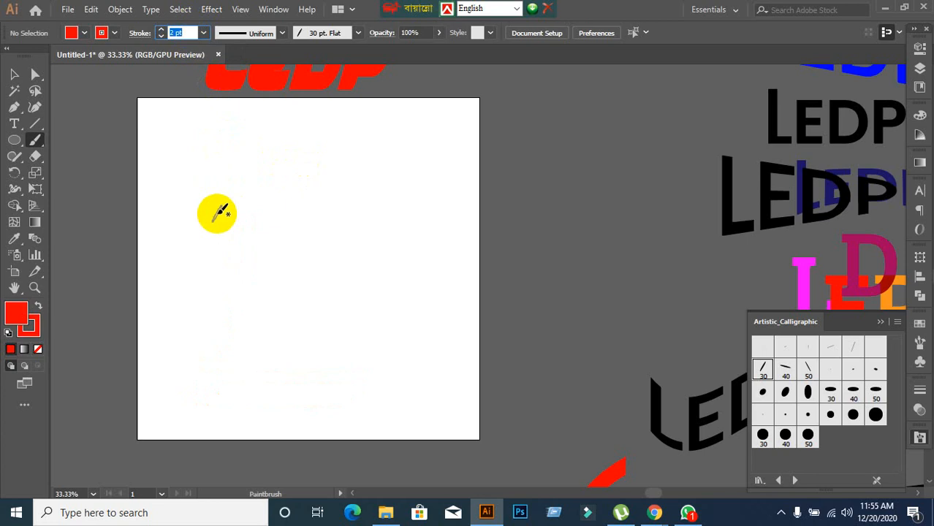
drag(181, 126, 189, 199)
key(ctrl+z)
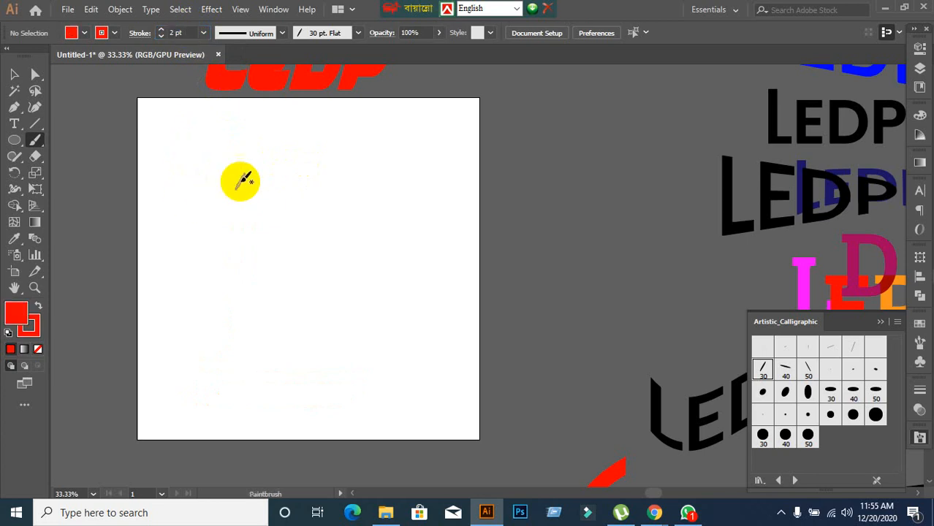
mouse_move(205, 137)
mouse_down()
mouse_move(241, 177)
mouse_move(245, 306)
mouse_move(202, 365)
mouse_move(369, 402)
mouse_up()
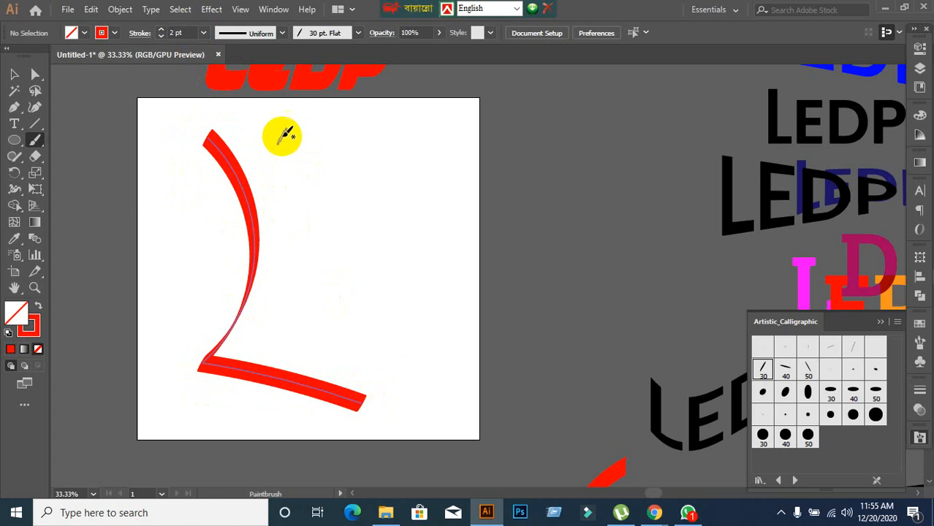
- Paint the letter E beside the L, with a curved stem running into the lower arm plus middle and upper arms
drag(275, 130, 307, 165)
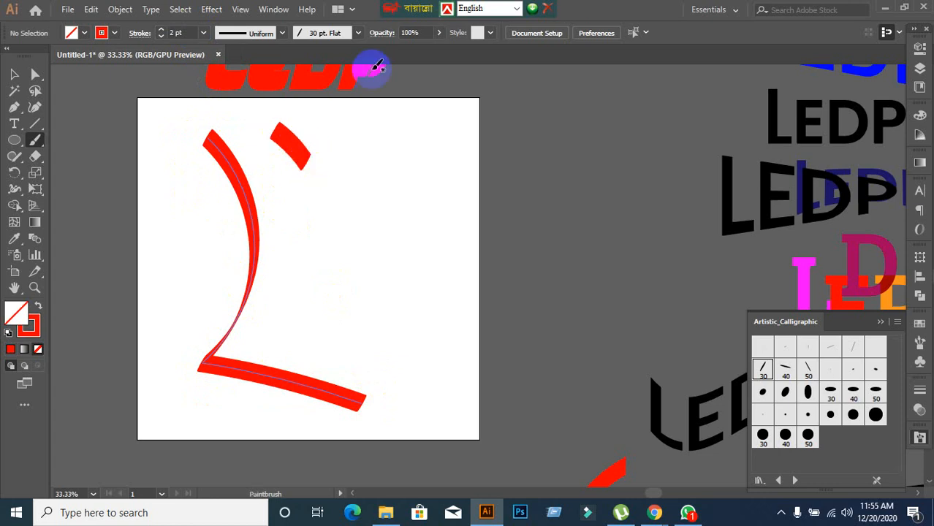
key(ctrl+z)
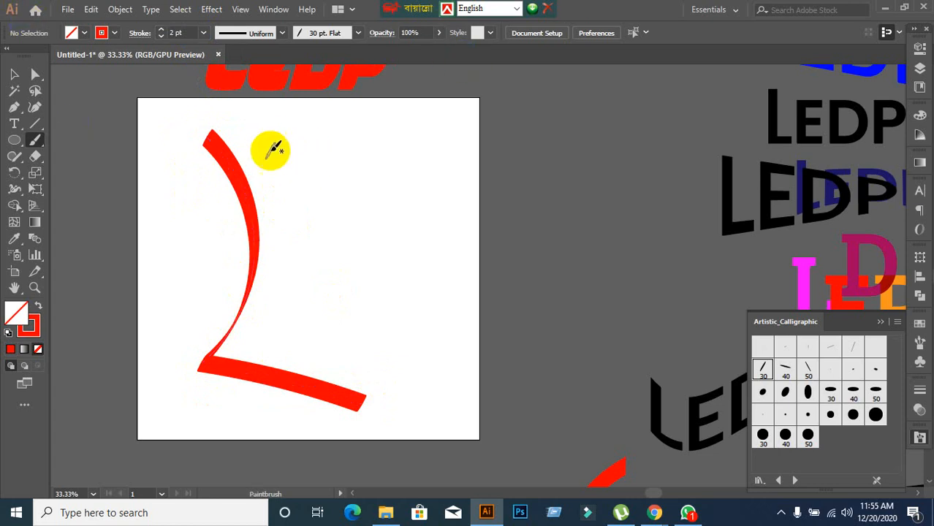
mouse_move(259, 128)
mouse_down()
mouse_move(314, 206)
mouse_move(287, 295)
mouse_move(255, 335)
mouse_move(395, 368)
mouse_up()
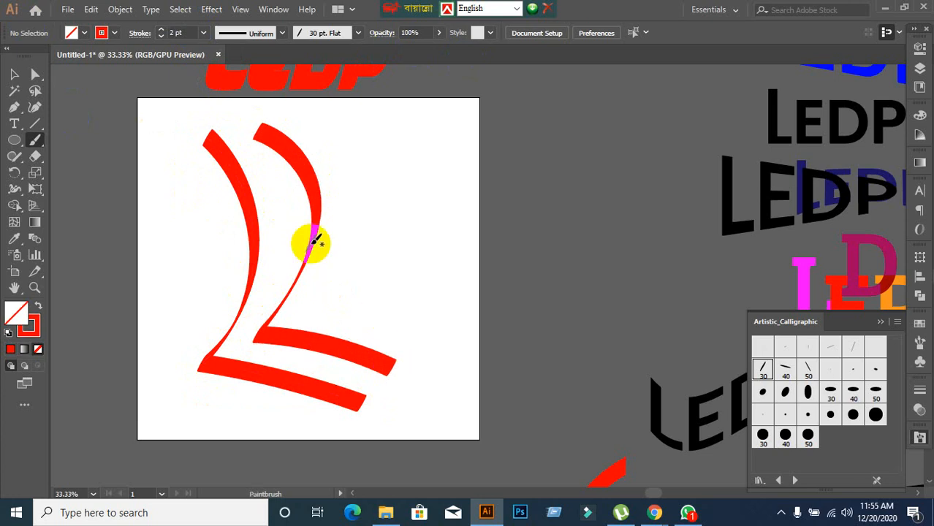
drag(313, 242, 396, 278)
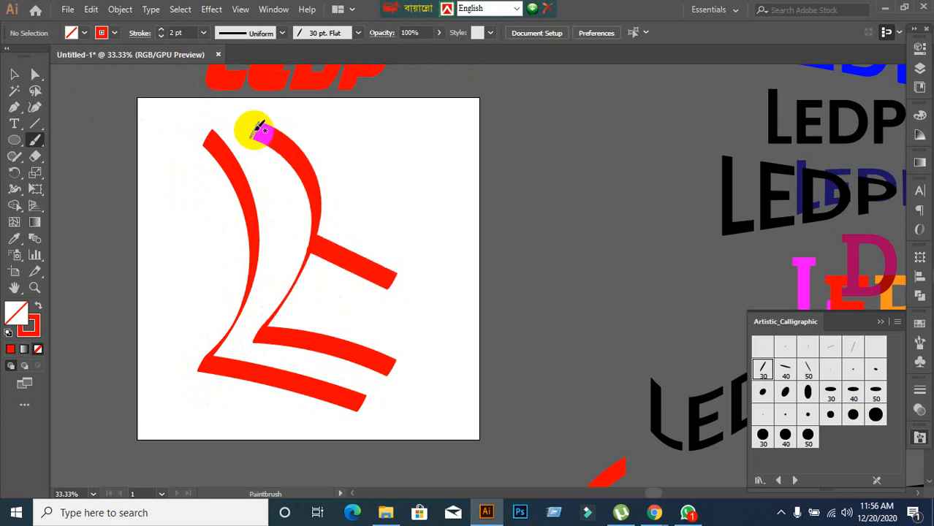
drag(263, 130, 407, 182)
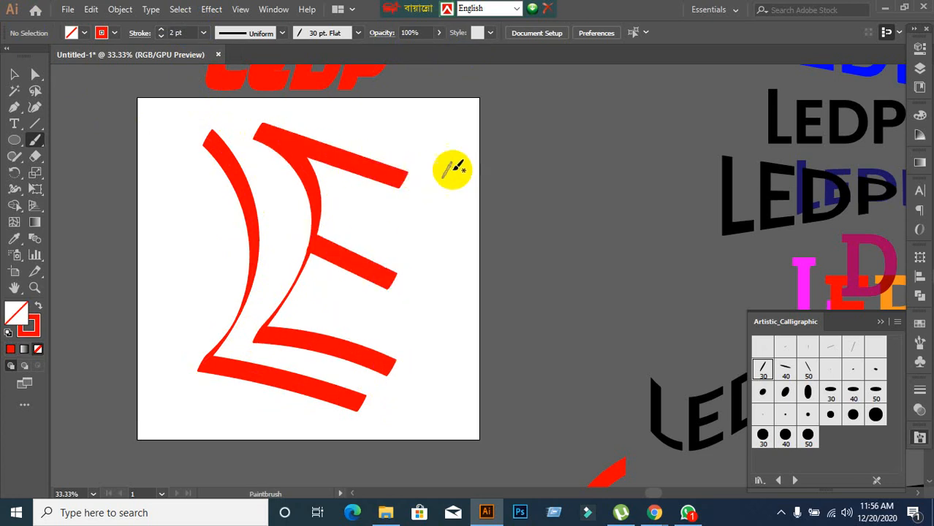
- Paint the letter D beside the E from a curved stem and a wide bowl, redoing the first stem attempt
mouse_move(410, 139)
mouse_down()
mouse_move(442, 203)
mouse_move(444, 298)
mouse_move(391, 425)
mouse_move(366, 451)
mouse_up()
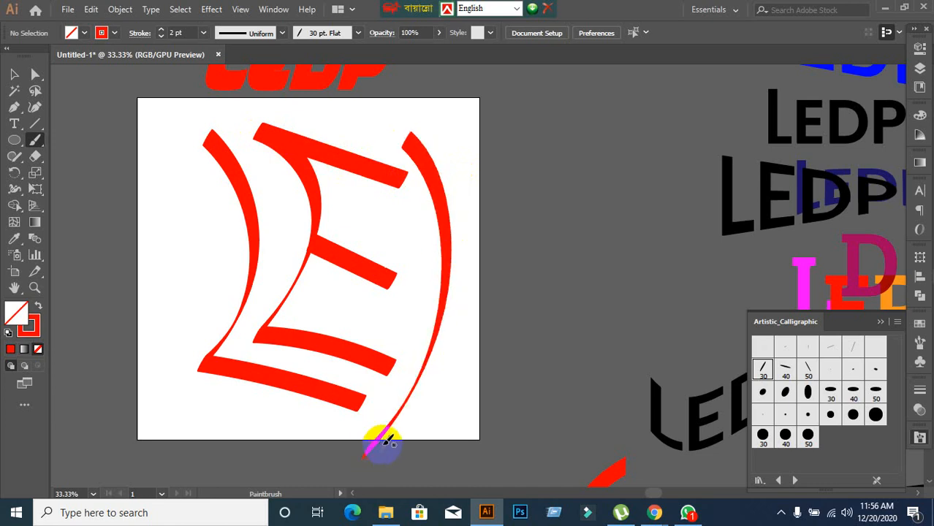
key(ctrl+z)
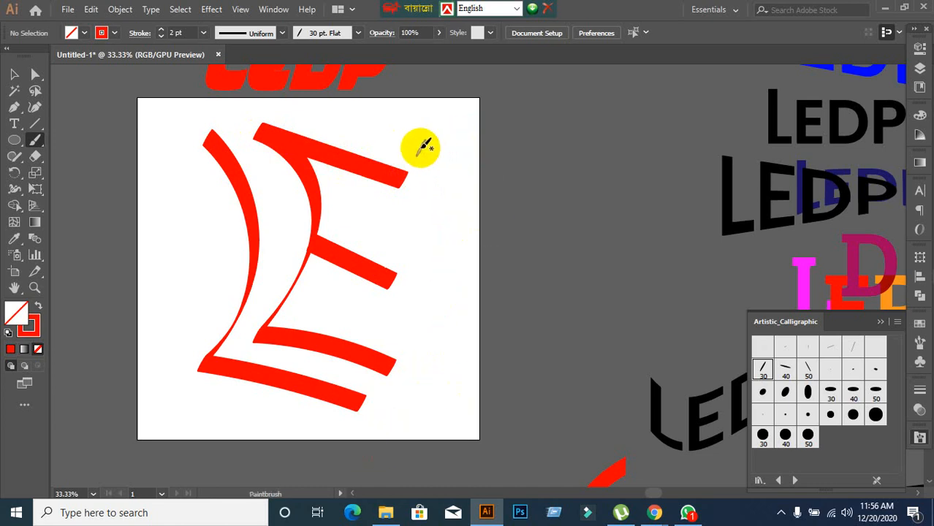
mouse_move(420, 148)
mouse_down()
mouse_move(453, 196)
mouse_move(464, 260)
mouse_move(426, 369)
mouse_move(373, 414)
mouse_up()
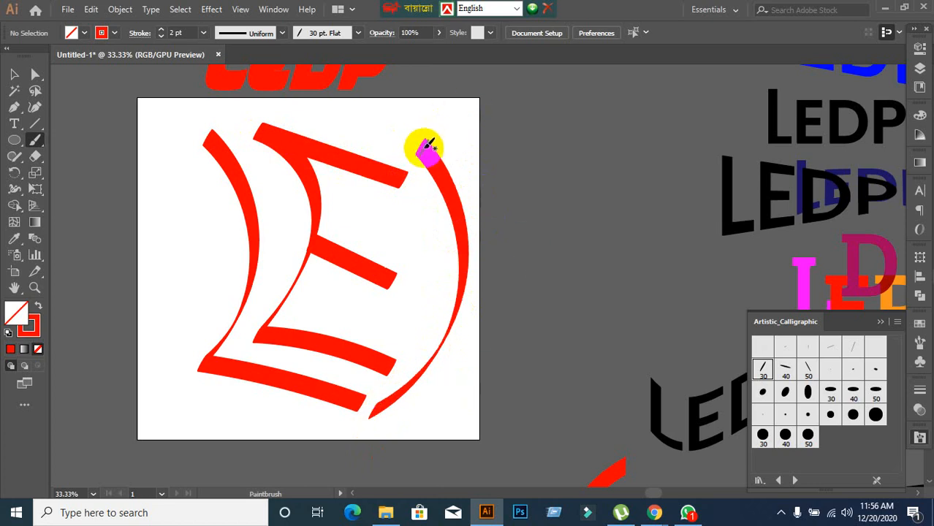
mouse_move(424, 146)
mouse_down()
mouse_move(521, 192)
mouse_move(546, 258)
mouse_move(524, 342)
mouse_move(485, 374)
mouse_move(380, 411)
mouse_up()
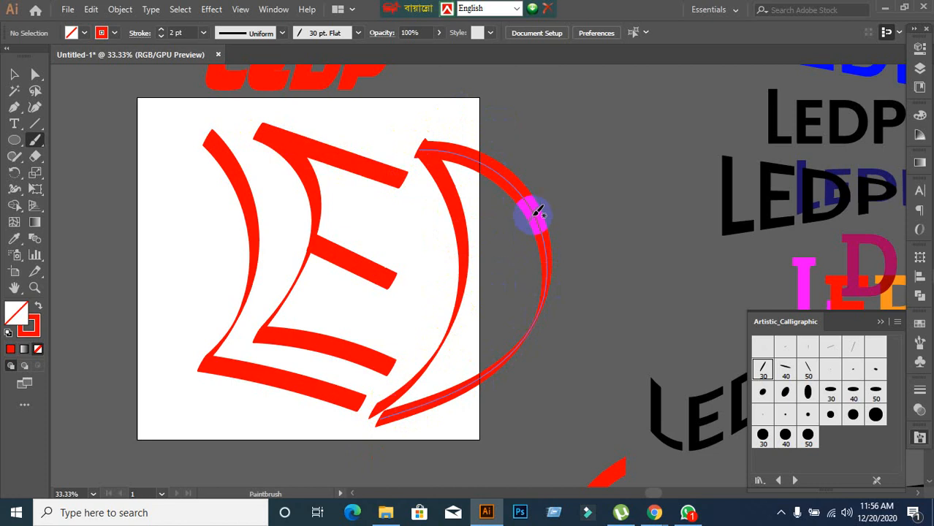
- Paint the letter P to the right of the D, with a long curved stem and a bowl joining it midway
drag(536, 208, 448, 200)
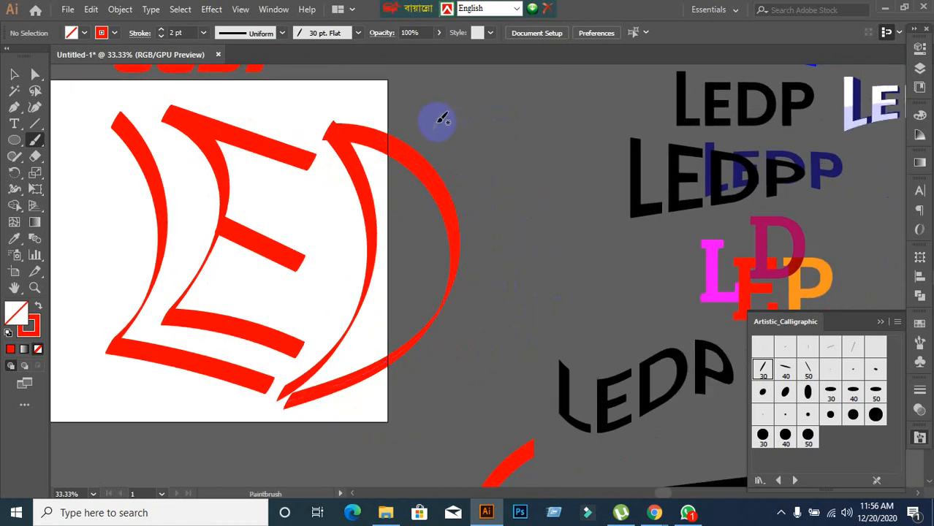
mouse_move(434, 117)
mouse_down()
mouse_move(456, 131)
mouse_move(515, 234)
mouse_move(495, 329)
mouse_move(381, 421)
mouse_up()
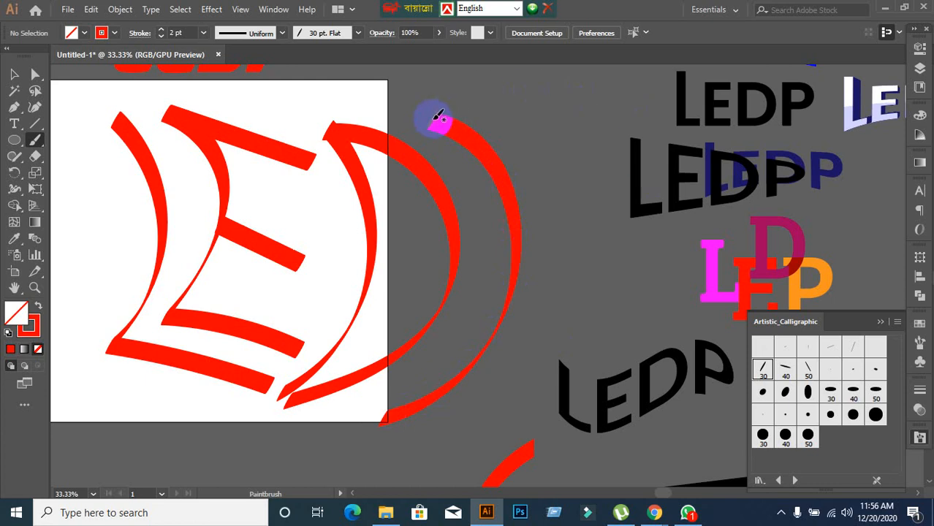
mouse_move(438, 122)
mouse_down()
mouse_move(560, 130)
mouse_move(587, 169)
mouse_move(568, 237)
mouse_move(512, 262)
mouse_up()
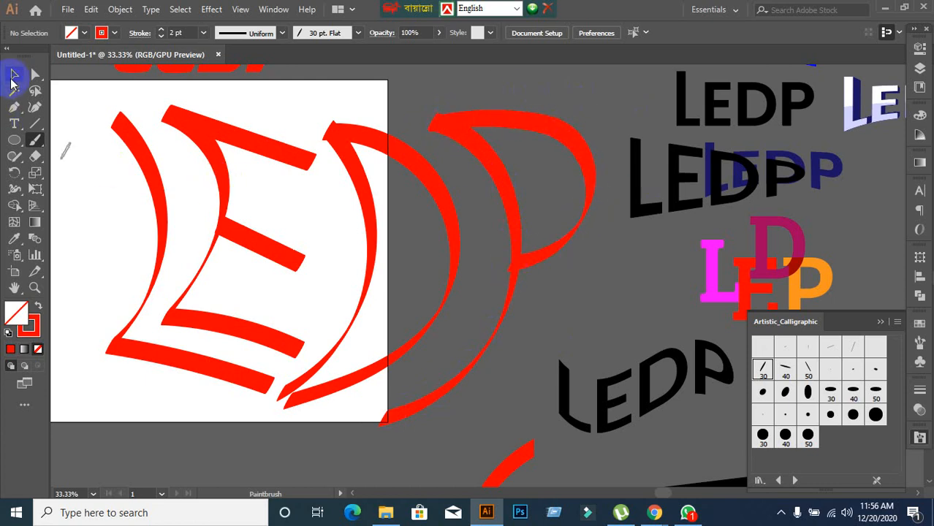
- Select all the painted LEDP strokes, try a 4 pt stroke weight on them, and return it to 2 pt
click(13, 78)
scroll(438, 270, down, 1)
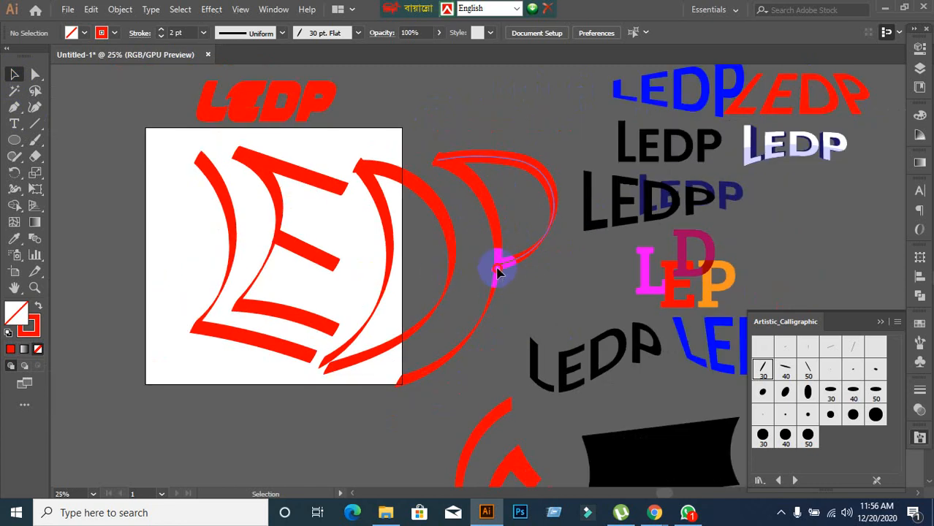
click(498, 272)
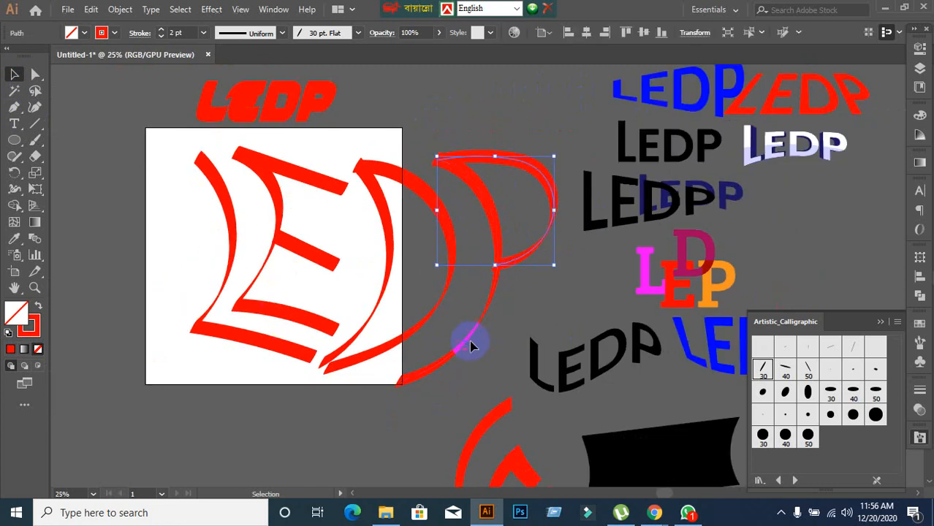
click(470, 346)
click(204, 219)
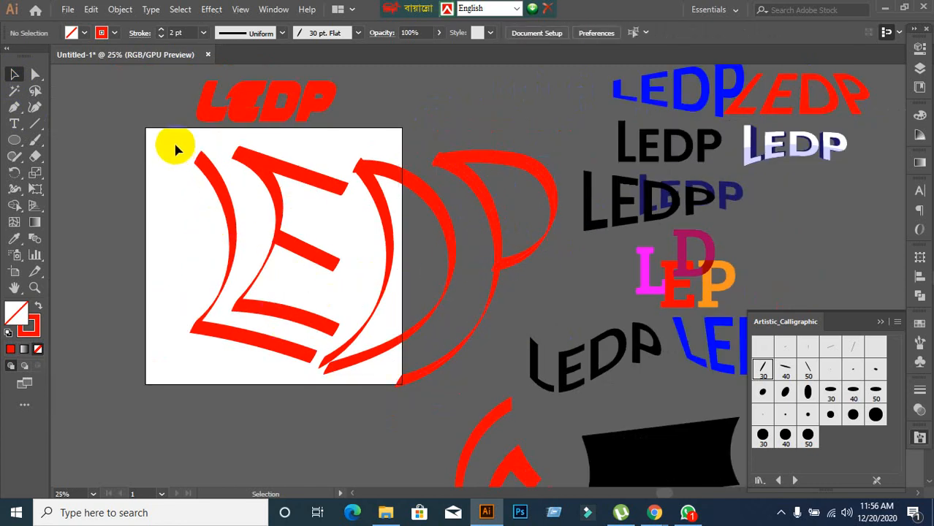
mouse_move(176, 145)
mouse_down()
mouse_move(578, 350)
mouse_move(513, 353)
mouse_up()
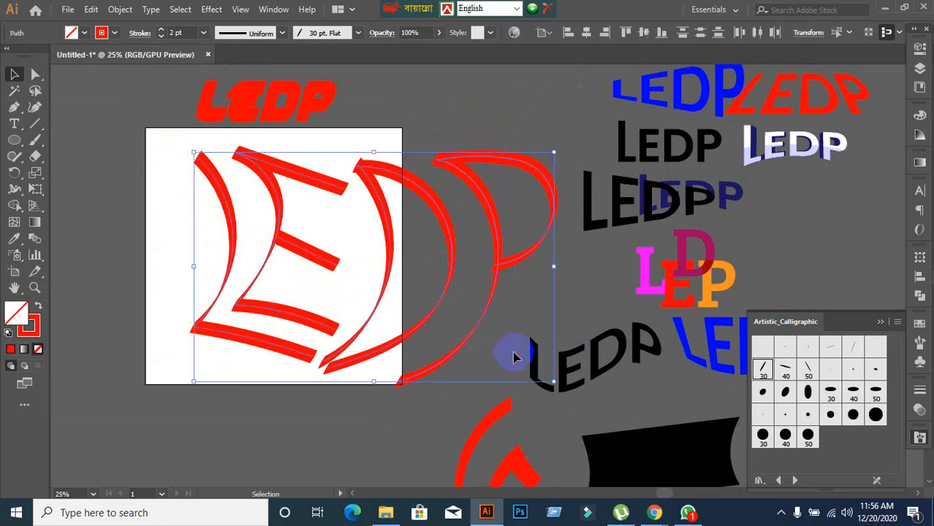
scroll(189, 30, up, 2)
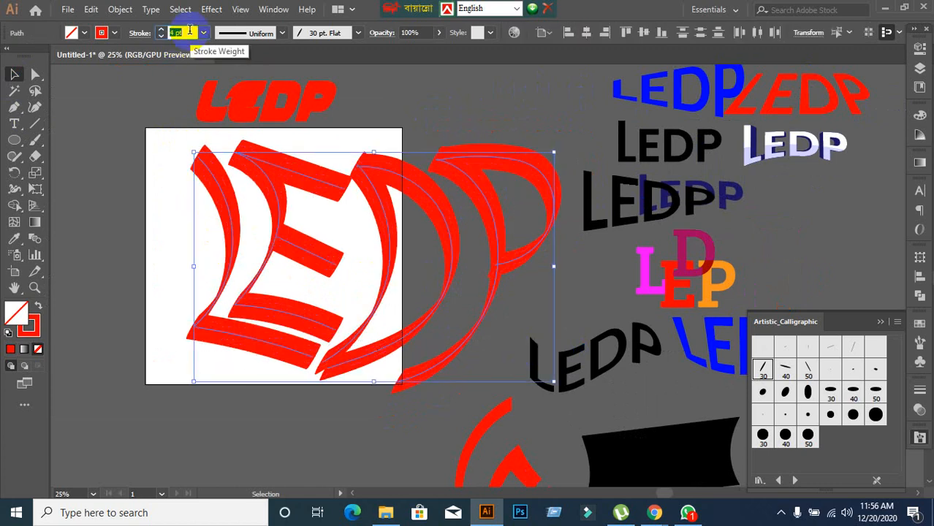
scroll(189, 30, down, 2)
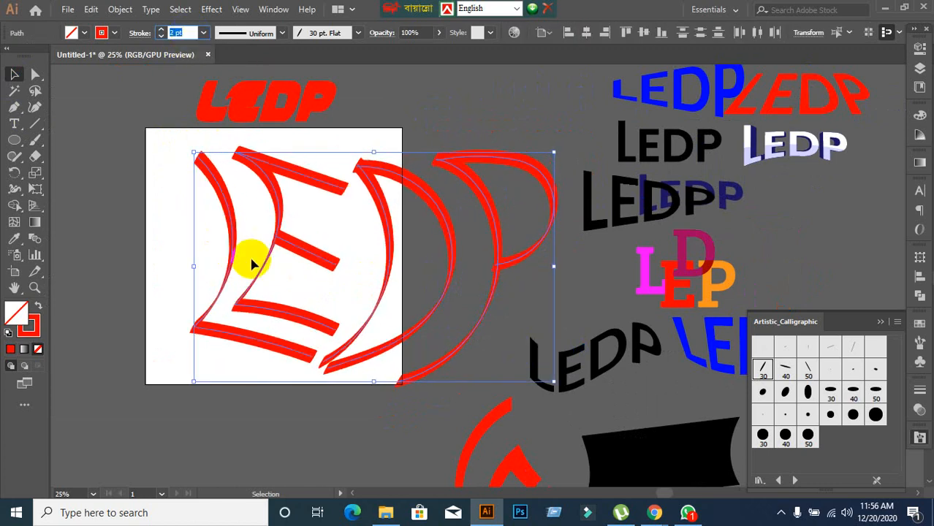
click(150, 245)
- Use Direct Selection to move the P bowl's lower end away from the stem and its upper end onto the stem's tip
click(37, 73)
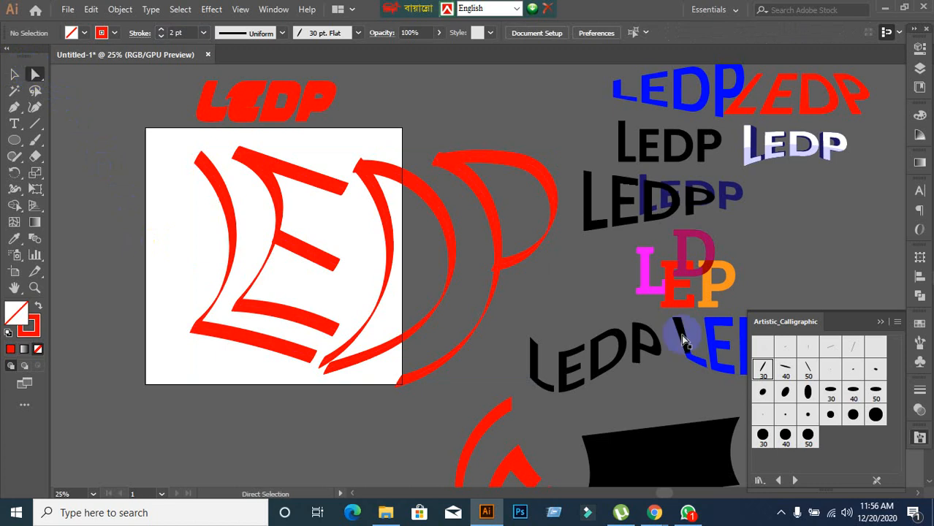
scroll(534, 292, up, 2)
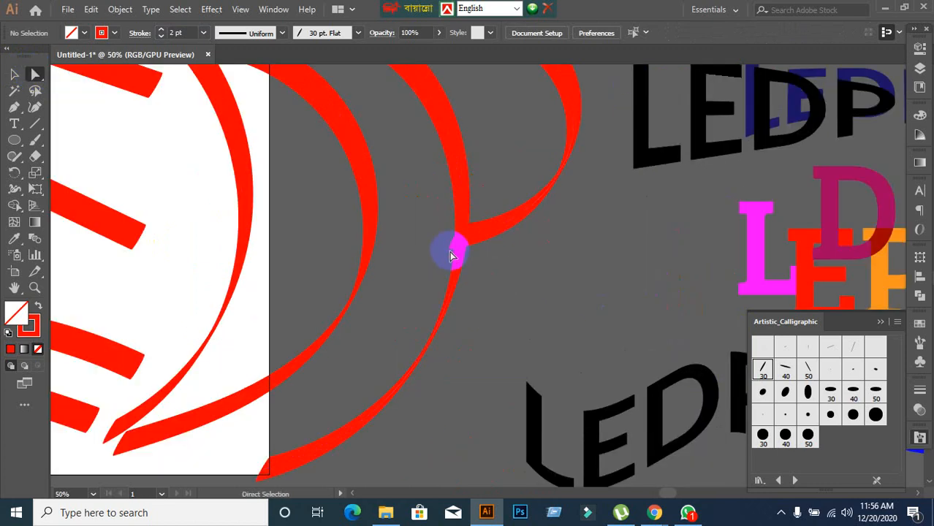
drag(451, 252, 482, 233)
scroll(531, 253, down, 1)
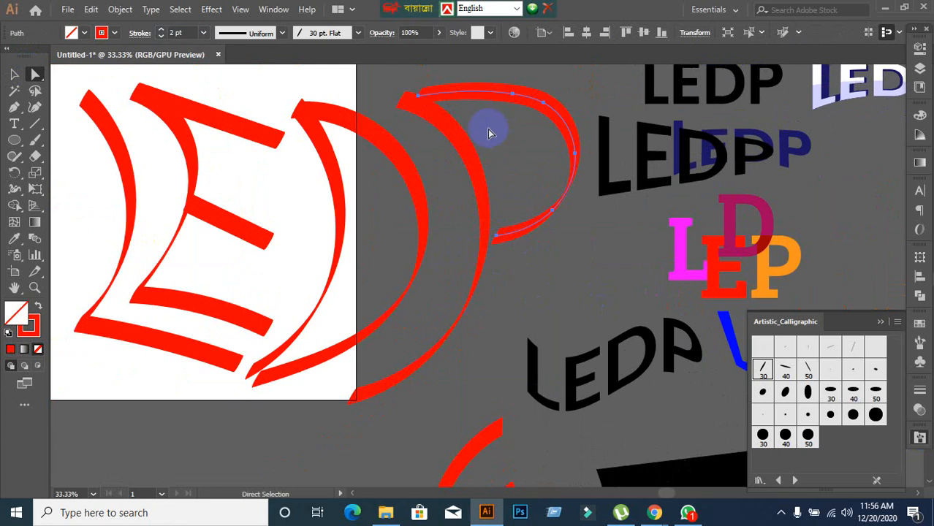
click(417, 98)
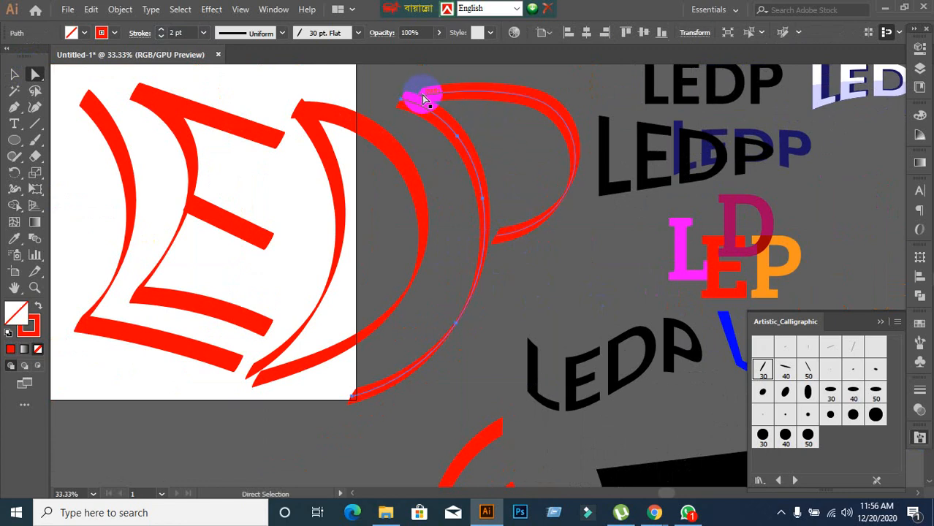
mouse_move(423, 98)
mouse_down()
mouse_move(407, 100)
mouse_move(417, 183)
mouse_move(396, 208)
mouse_move(314, 119)
mouse_up()
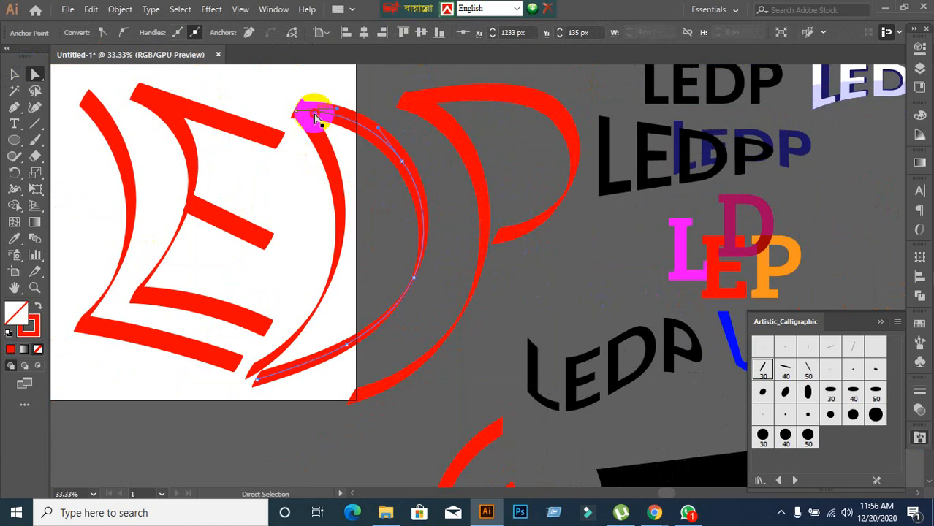
- Move the anchor point at the upper end of the D's bowl slightly up and to the right
scroll(309, 117, up, 1)
click(292, 109)
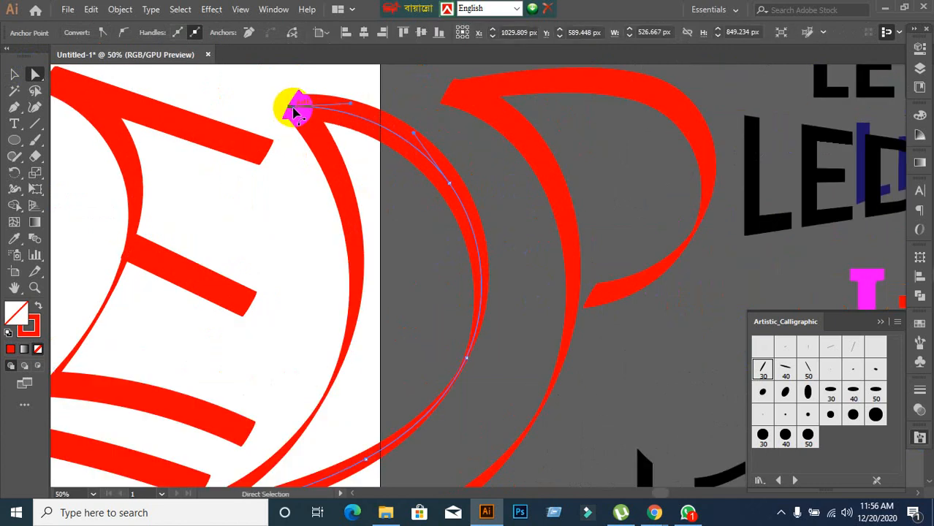
mouse_move(293, 110)
mouse_down()
mouse_move(299, 98)
mouse_move(302, 110)
mouse_move(293, 92)
mouse_move(304, 97)
mouse_up()
scroll(339, 173, down, 1)
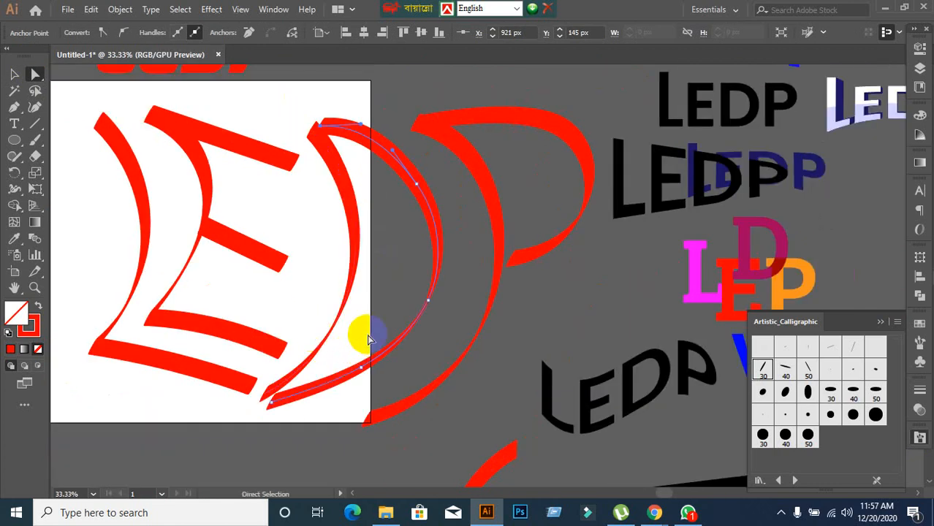
- Move the main L, E, D and P strokes above the artboard and the E's upper arm off to its upper left
scroll(368, 340, down, 2)
click(14, 73)
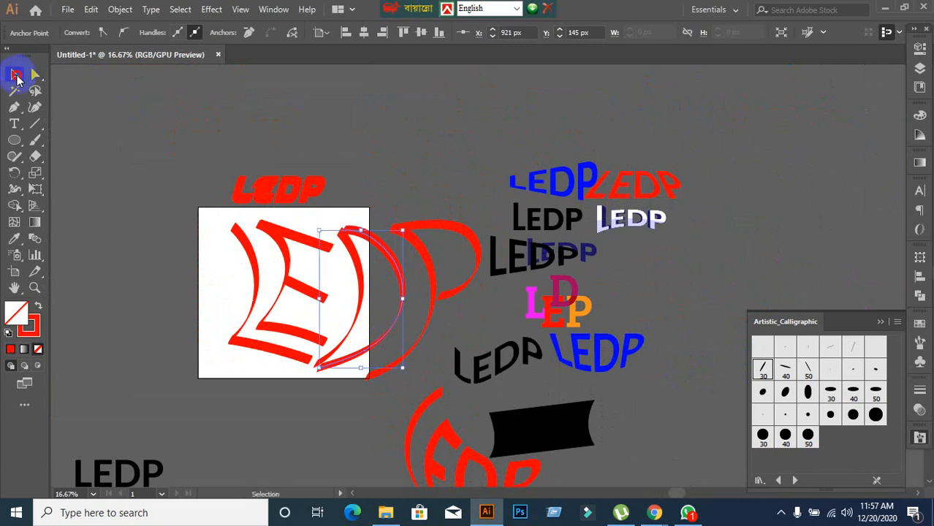
click(208, 286)
drag(214, 266, 411, 377)
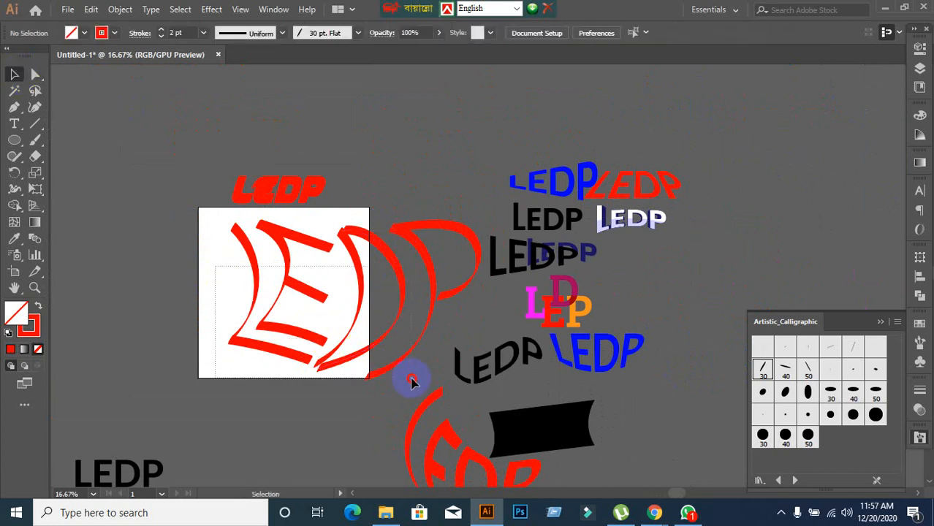
drag(344, 359, 434, 176)
click(302, 302)
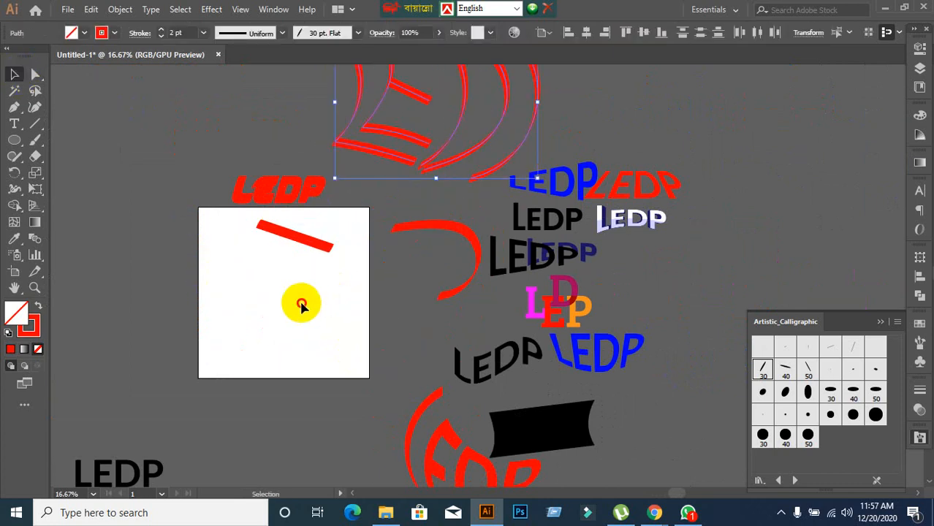
drag(312, 242, 181, 137)
scroll(250, 285, up, 1)
click(249, 286)
scroll(249, 286, up, 1)
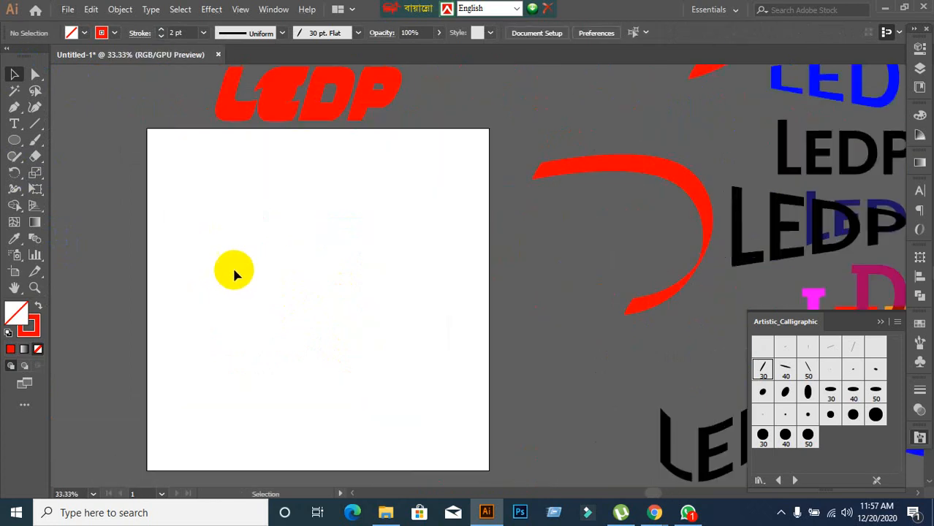
- Move the L, E stem, D and P stem strokes back onto the artboard and deselect them
scroll(253, 259, down, 2)
scroll(254, 265, down, 1)
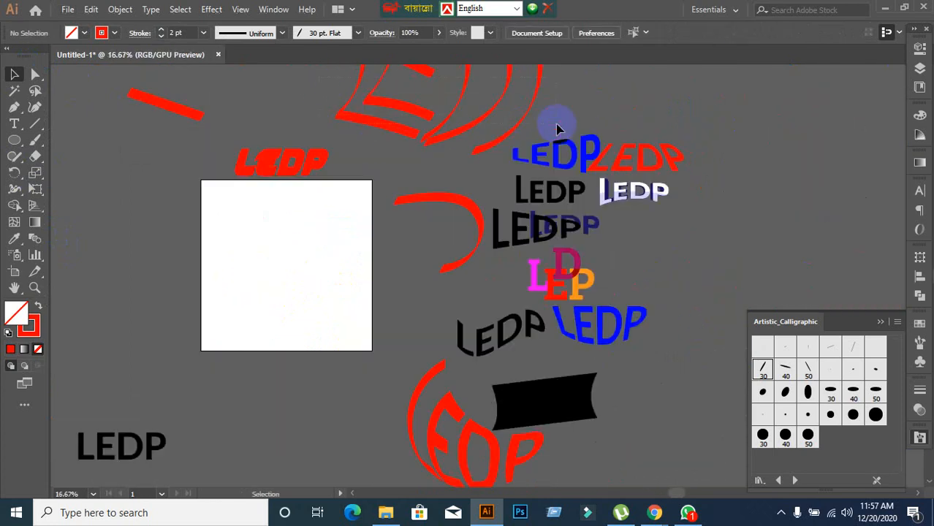
drag(448, 135, 308, 365)
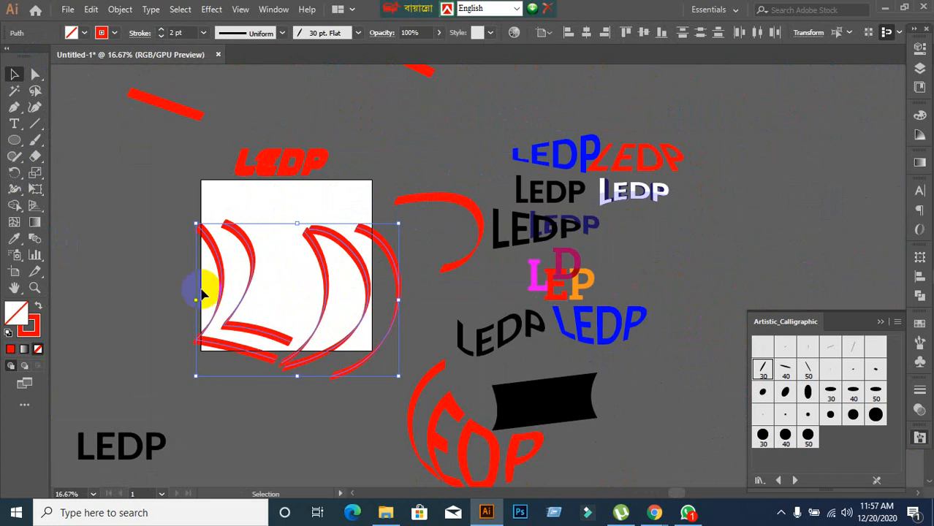
scroll(149, 260, up, 1)
click(442, 327)
scroll(365, 303, up, 1)
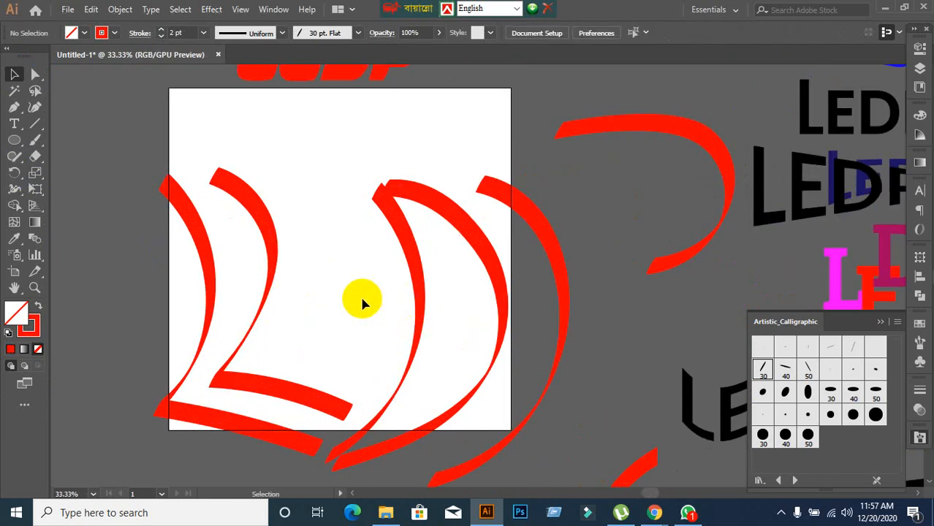
- Select the E's curved stem stroke and show the tools grouped with the Line Segment Tool
click(258, 223)
click(35, 123)
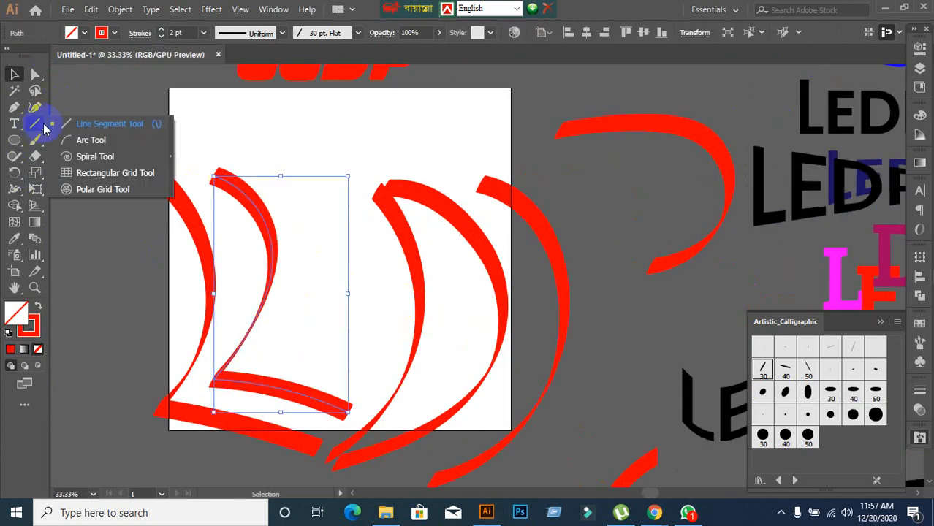
- Try reshaping the inner L-shaped brush stroke by adjusting its upper and middle curve handles, and undo the middle handle change
click(36, 157)
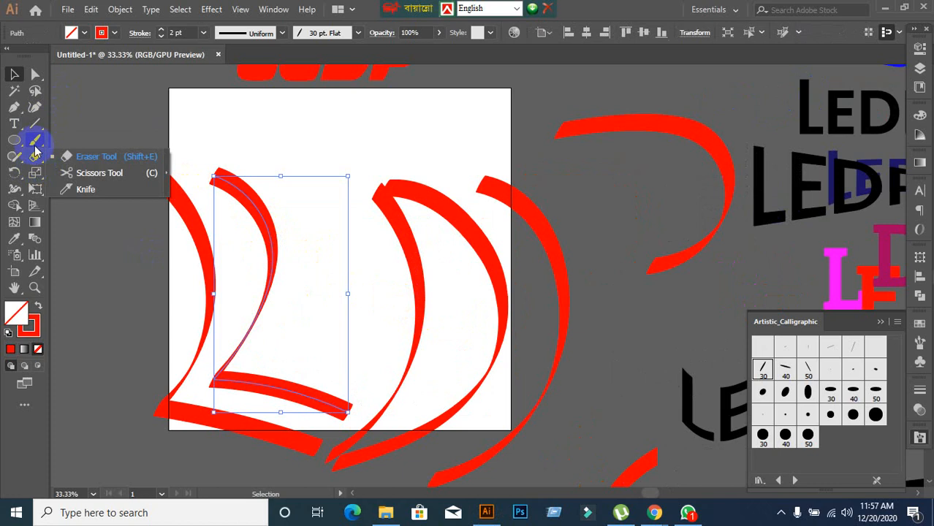
click(36, 140)
click(57, 138)
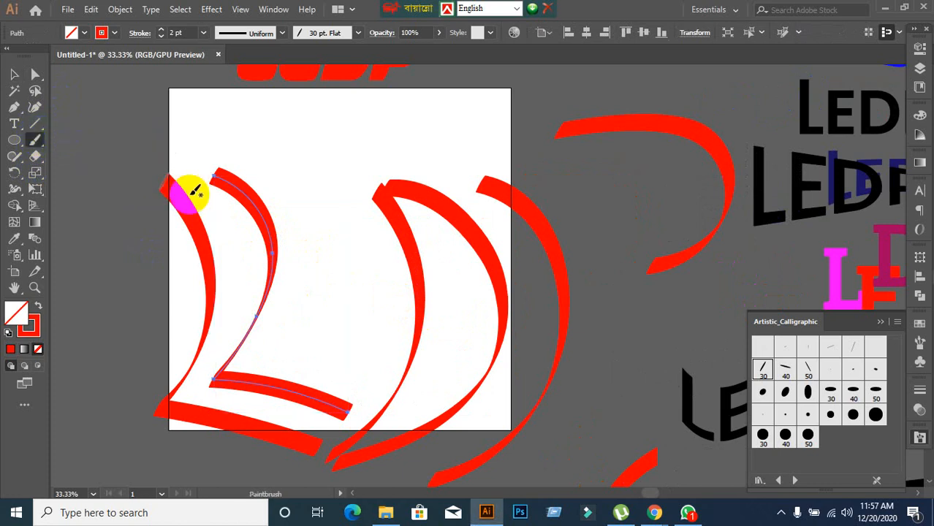
click(35, 75)
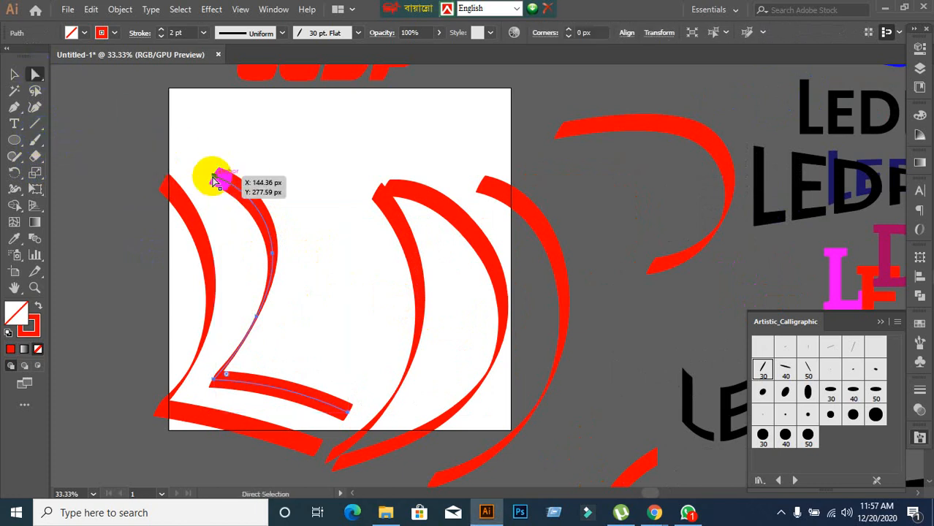
click(215, 180)
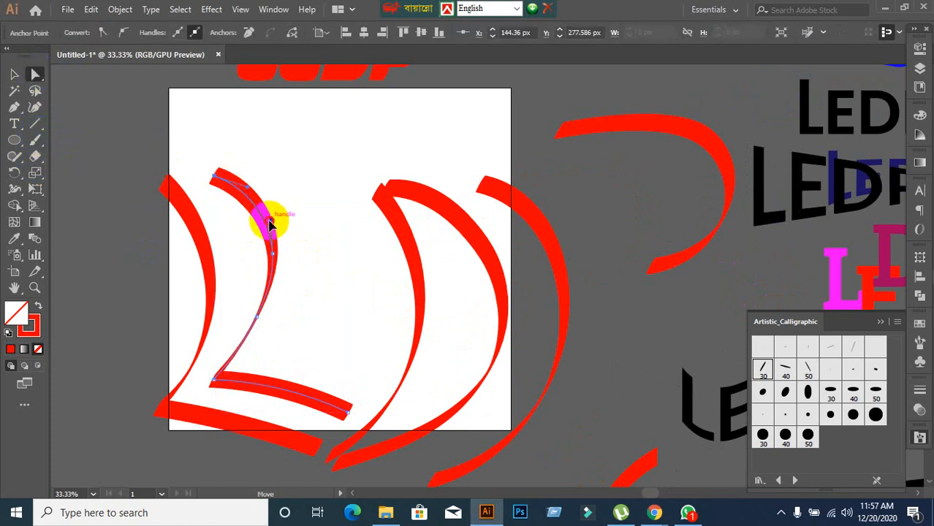
mouse_move(269, 225)
mouse_down()
mouse_move(340, 225)
mouse_move(288, 208)
mouse_move(269, 184)
mouse_up()
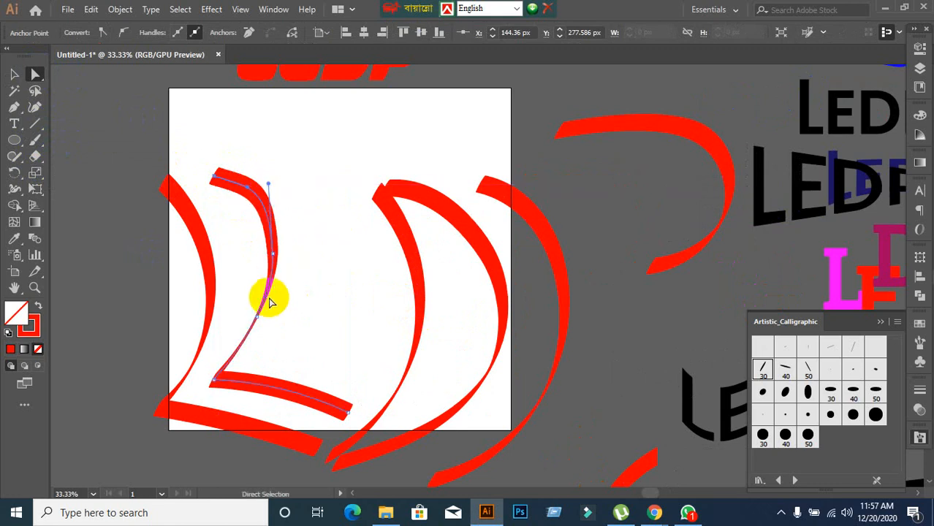
click(257, 317)
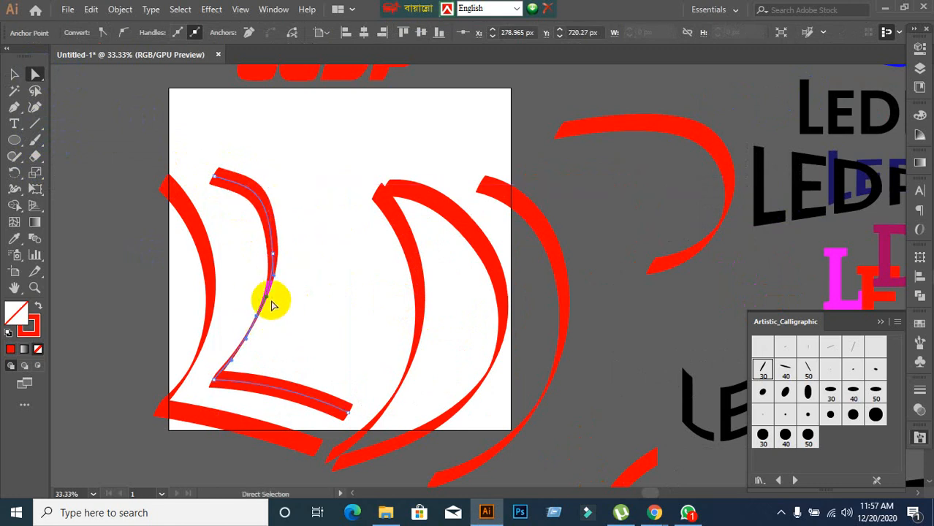
mouse_move(268, 300)
mouse_down()
mouse_move(294, 308)
mouse_move(281, 281)
mouse_move(289, 271)
mouse_up()
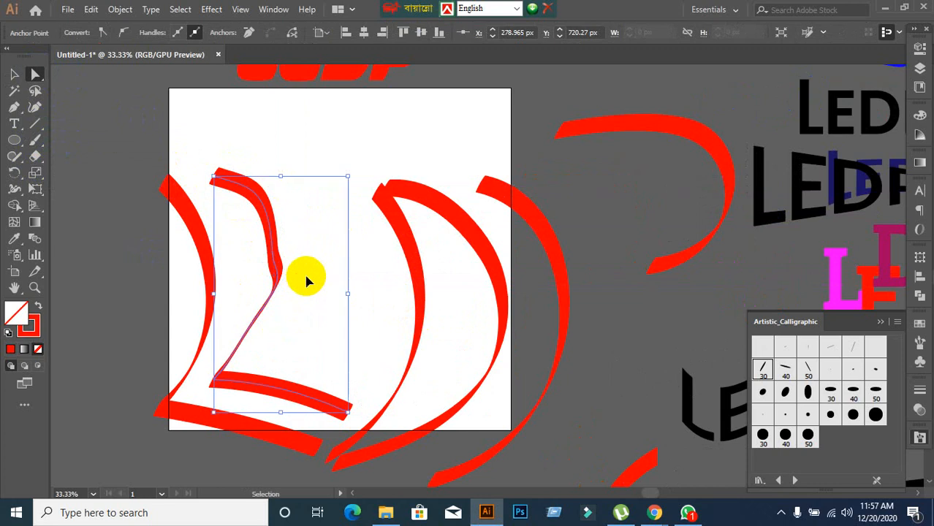
key(ctrl+z)
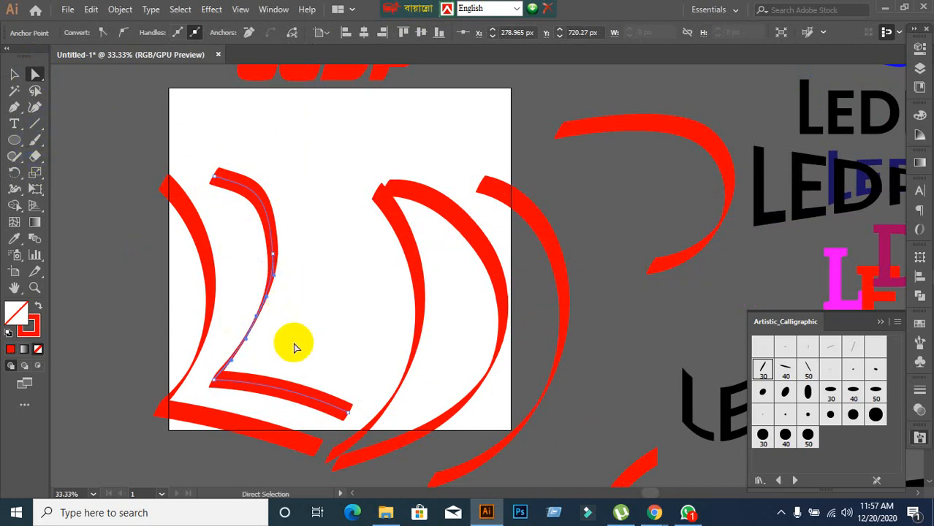
- Try bending the middle of the inner L-shaped stroke again with its direction handles
mouse_move(245, 344)
mouse_down()
mouse_move(246, 372)
mouse_move(230, 359)
mouse_move(210, 390)
mouse_move(244, 356)
mouse_move(246, 338)
mouse_up()
drag(266, 300, 282, 262)
key(ctrl)
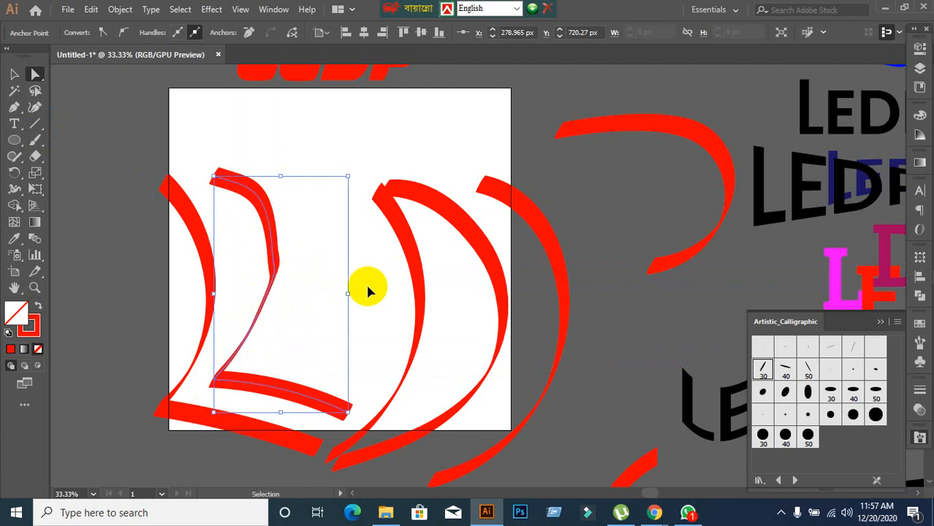
- Move all the large red calligraphic strokes together off the artboard, leaving it empty
scroll(223, 197, down, 1)
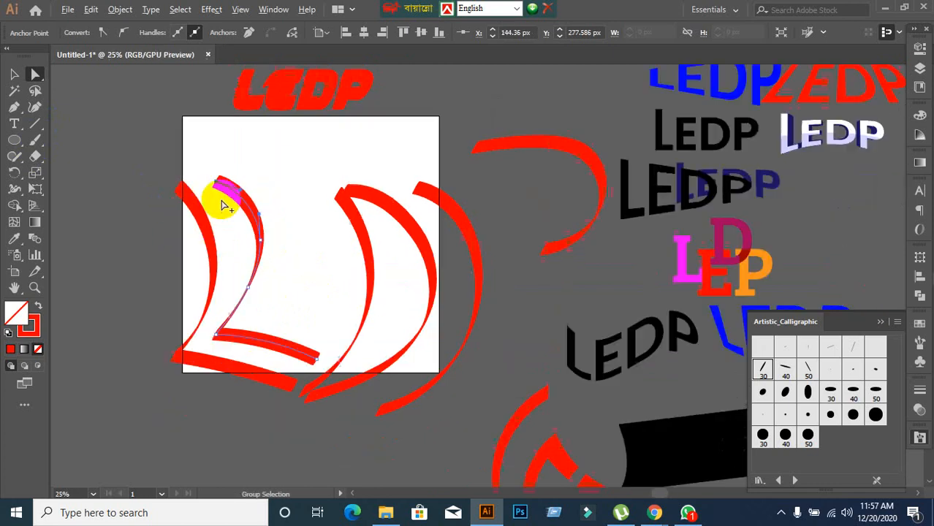
click(14, 74)
click(168, 241)
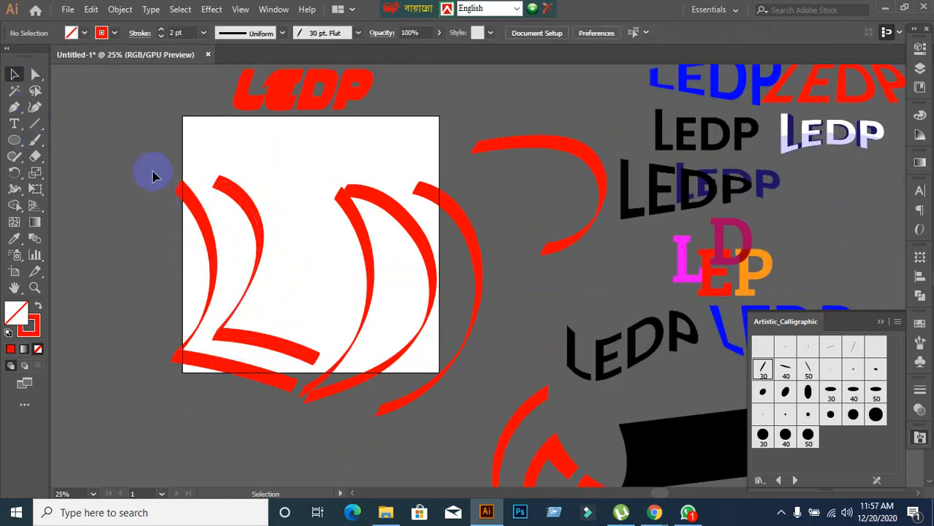
click(553, 310)
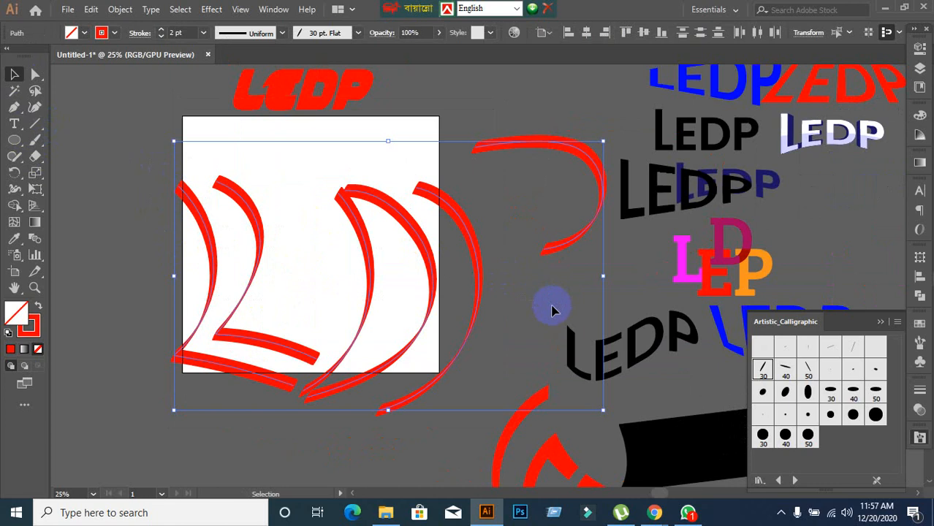
drag(479, 276, 825, 251)
click(289, 311)
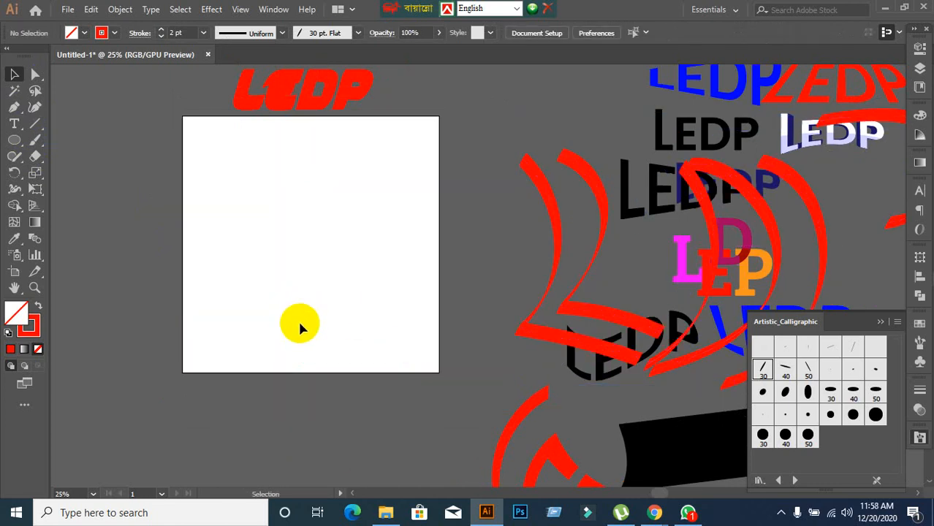
- Set the Blob Brush to 91 pt size, 50° angle and 28% roundness, with fidelity fully towards Smooth
scroll(234, 209, up, 2)
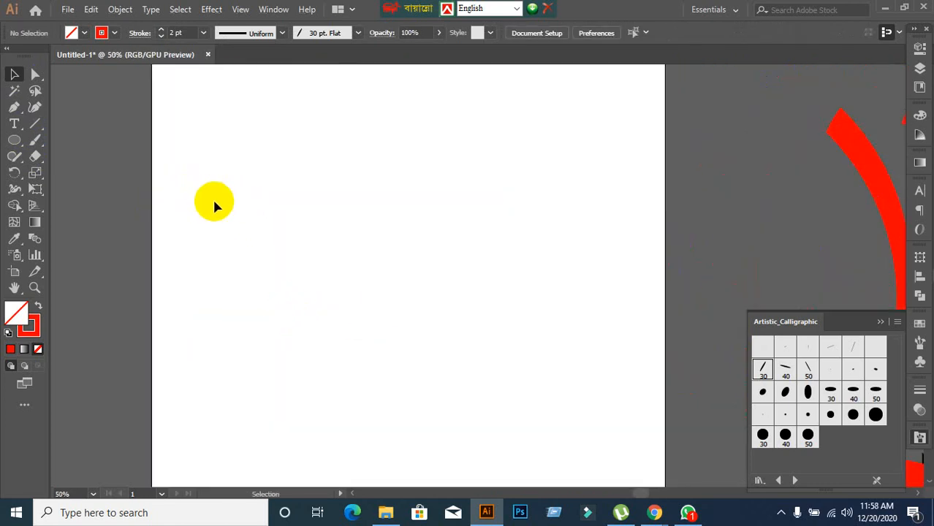
scroll(157, 177, down, 1)
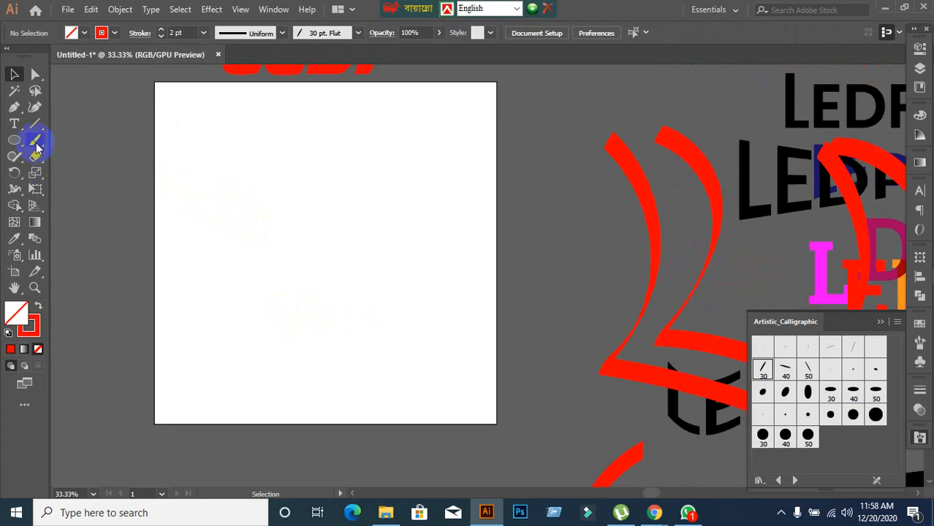
mouse_move(35, 139)
mouse_down()
mouse_move(100, 136)
mouse_move(105, 162)
mouse_up()
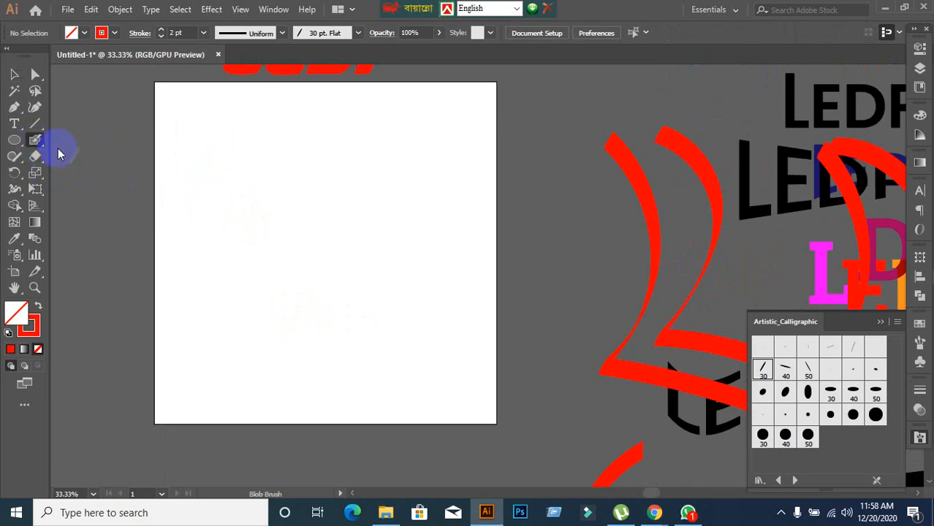
double_click(36, 141)
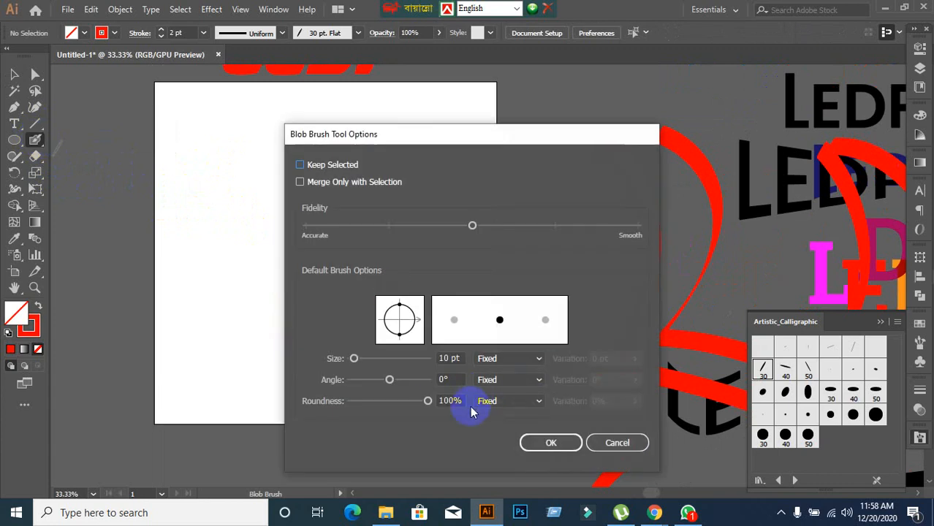
drag(356, 364, 389, 365)
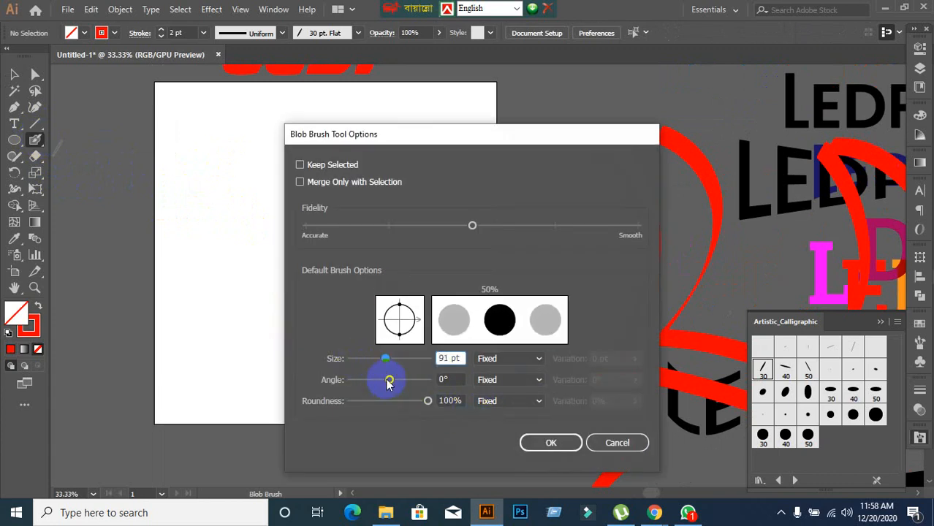
drag(429, 404, 375, 407)
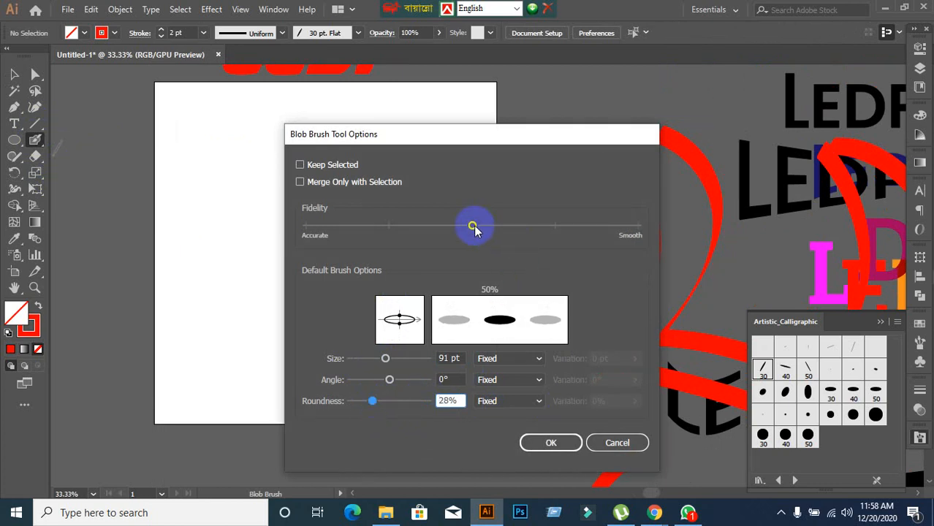
drag(474, 227, 660, 233)
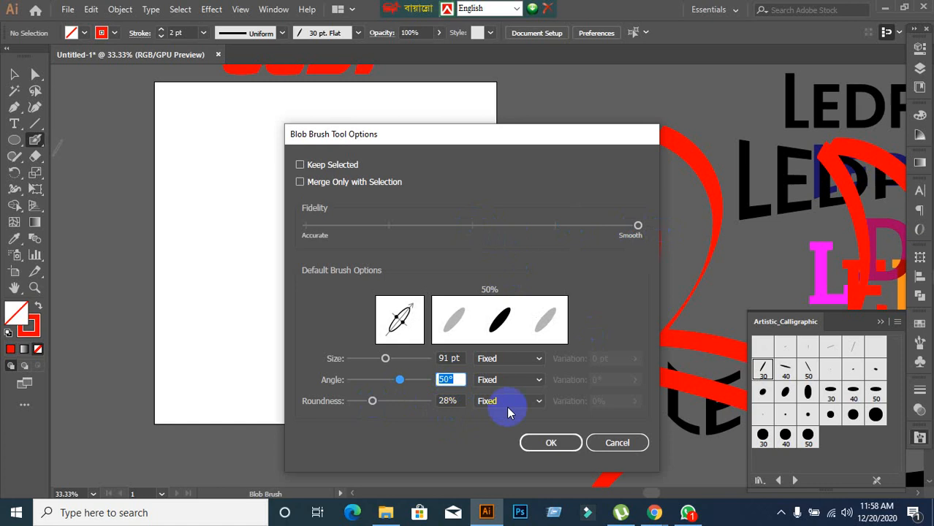
click(554, 445)
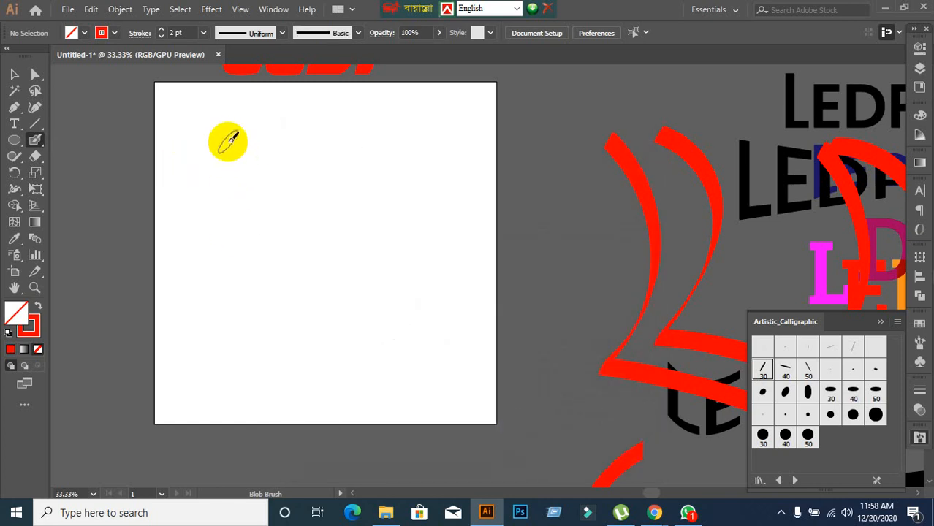
- Paint a large slanted L and an E with three arms on the artboard using the Blob Brush
mouse_move(230, 139)
mouse_down()
mouse_move(278, 204)
mouse_move(274, 276)
mouse_move(216, 340)
mouse_move(388, 360)
mouse_up()
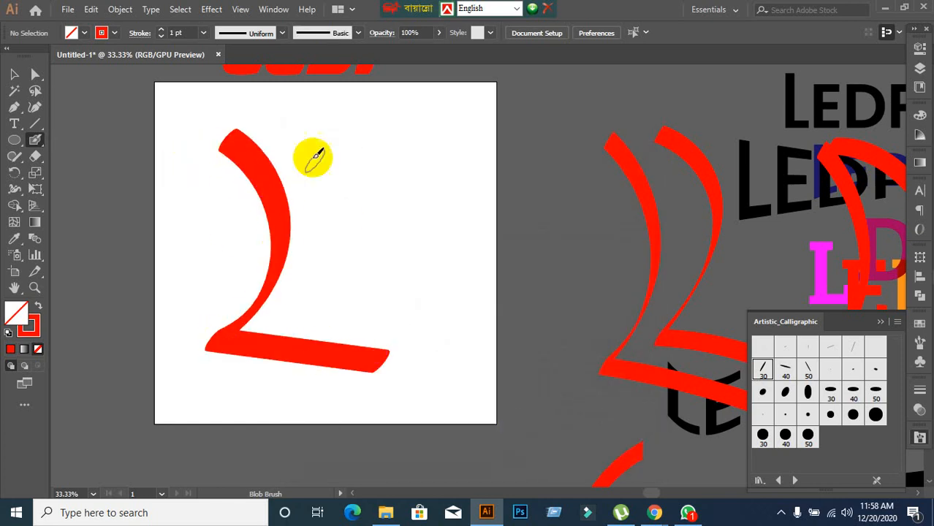
mouse_move(291, 132)
mouse_down()
mouse_move(347, 206)
mouse_move(329, 244)
mouse_move(282, 286)
mouse_up()
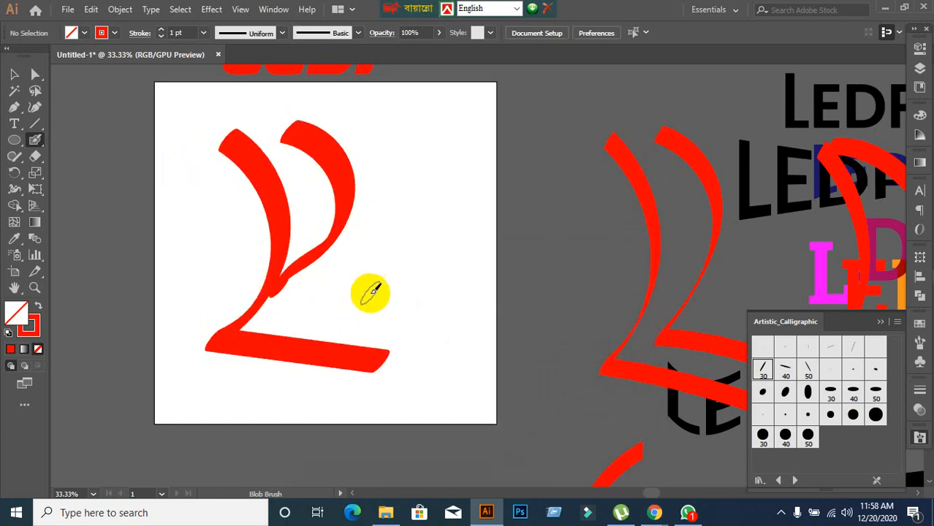
key(ctrl+z)
mouse_move(297, 129)
mouse_down()
mouse_move(327, 252)
mouse_move(288, 309)
mouse_move(402, 316)
mouse_up()
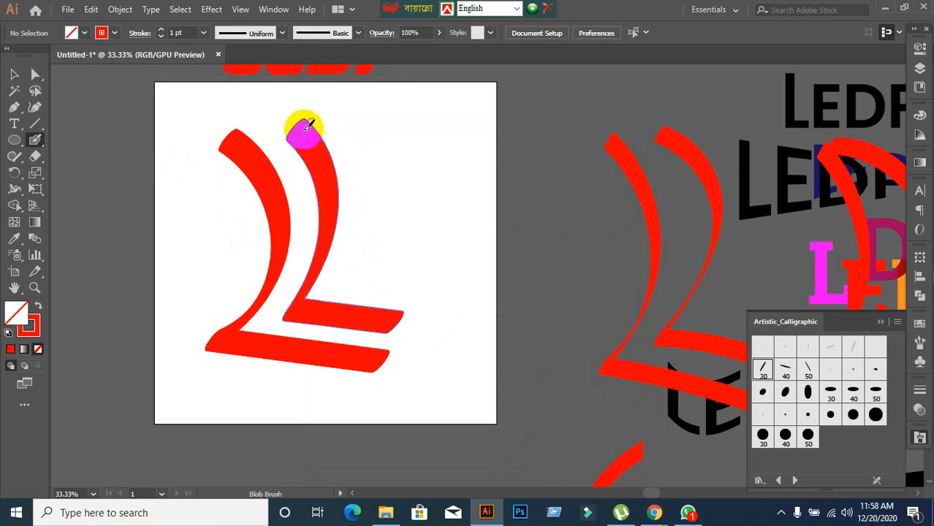
drag(302, 127, 416, 138)
drag(330, 213, 414, 231)
- Paint a large D and P beside the E with the Blob Brush to complete the word LEDP
mouse_move(443, 123)
mouse_down()
mouse_move(450, 276)
mouse_move(396, 367)
mouse_move(418, 355)
mouse_move(446, 127)
mouse_move(531, 177)
mouse_move(527, 271)
mouse_move(382, 375)
mouse_up()
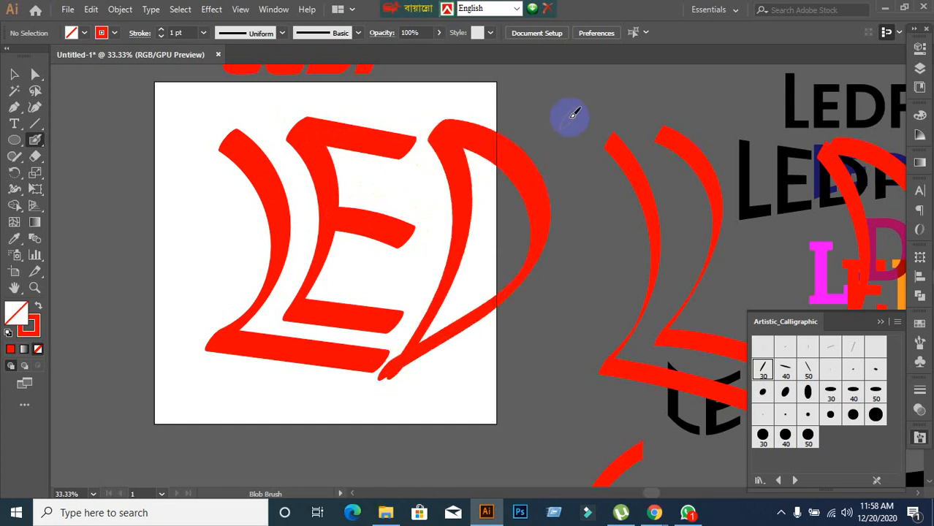
mouse_move(557, 123)
mouse_down()
mouse_move(591, 180)
mouse_move(585, 314)
mouse_move(476, 393)
mouse_up()
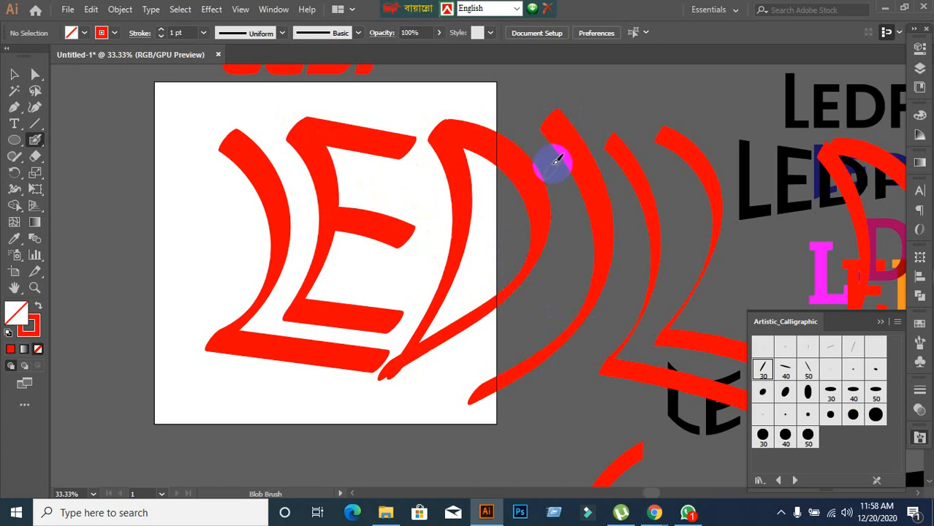
mouse_move(551, 119)
mouse_down()
mouse_move(589, 119)
mouse_move(637, 144)
mouse_move(640, 249)
mouse_move(576, 314)
mouse_up()
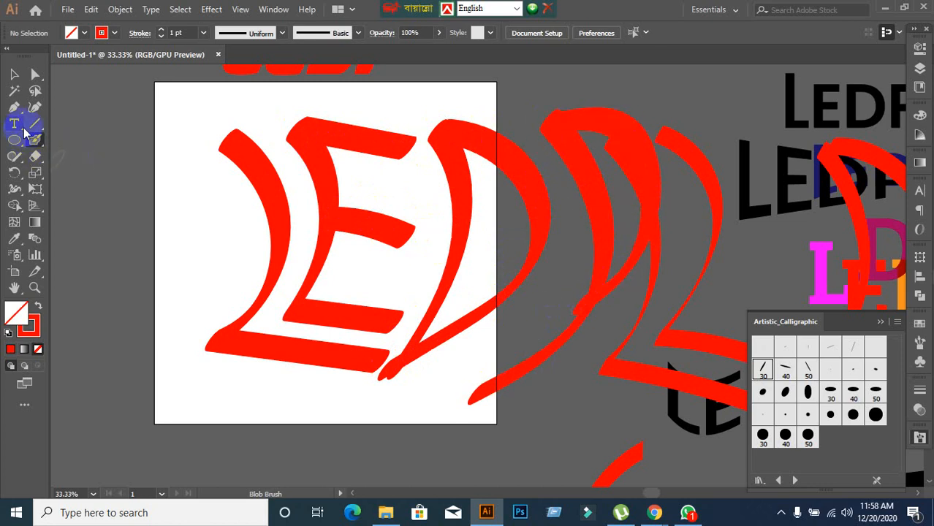
- Select the painted L to examine its filled outline, and compare the Paintbrush and Blob Brush tools
click(14, 75)
drag(208, 217, 284, 182)
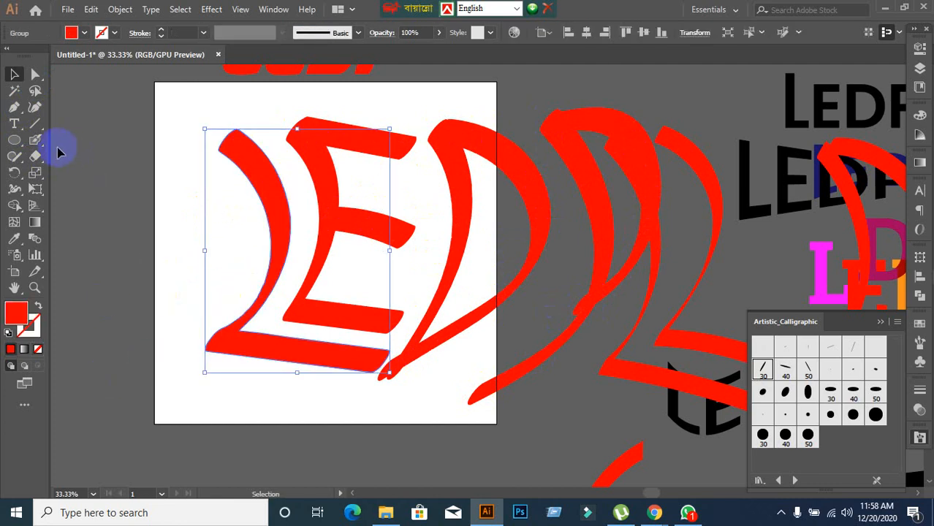
click(37, 144)
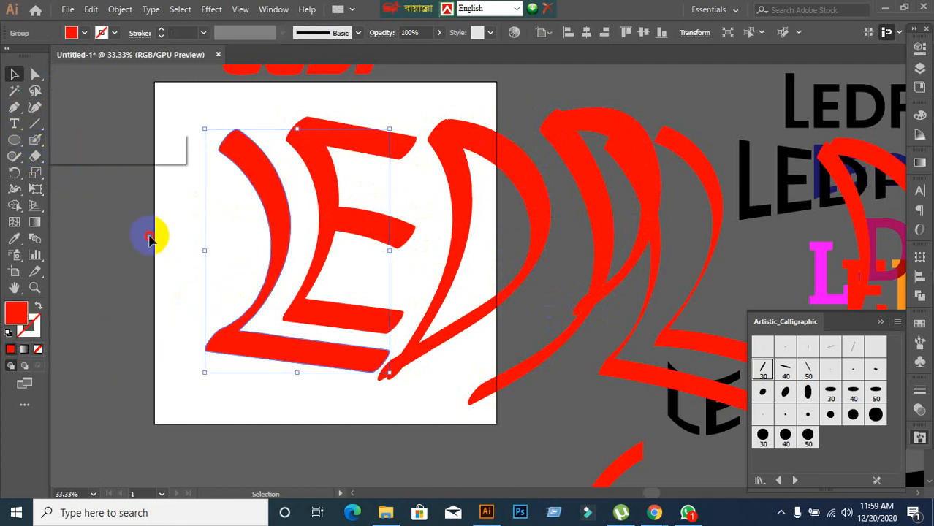
click(152, 239)
click(285, 245)
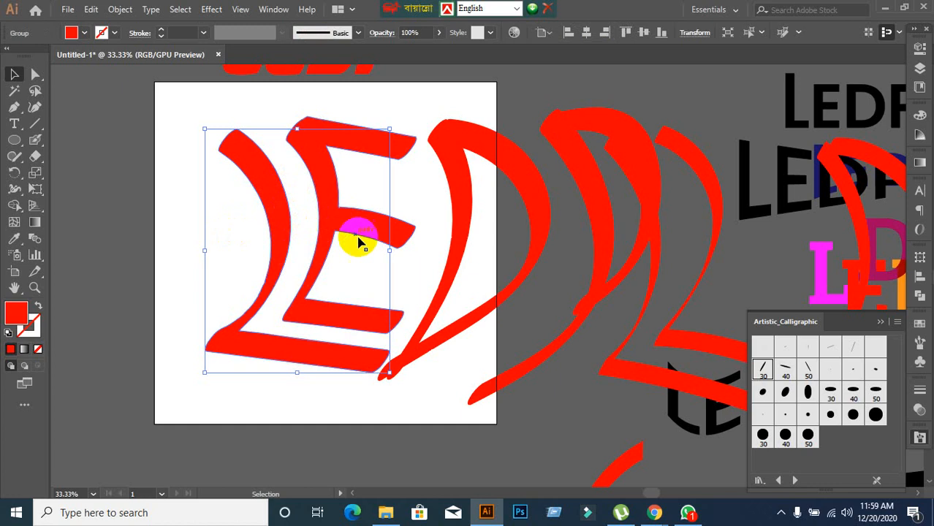
click(107, 143)
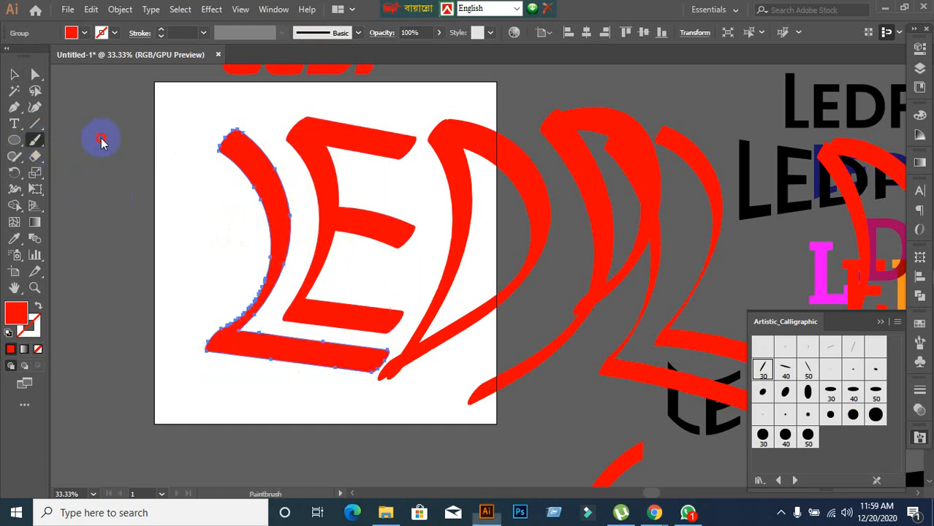
drag(34, 144, 92, 156)
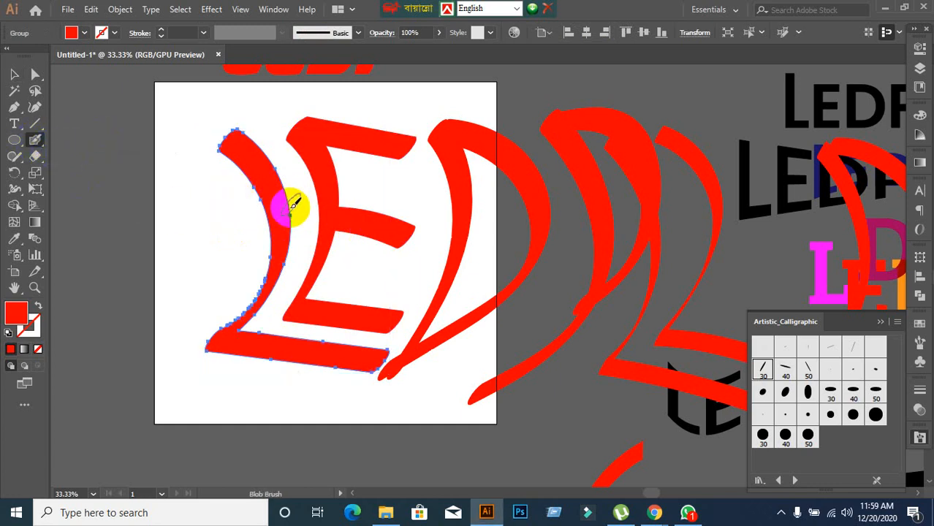
- Move the older calligraphic strokes farther away so they no longer overlap the painted P
click(25, 76)
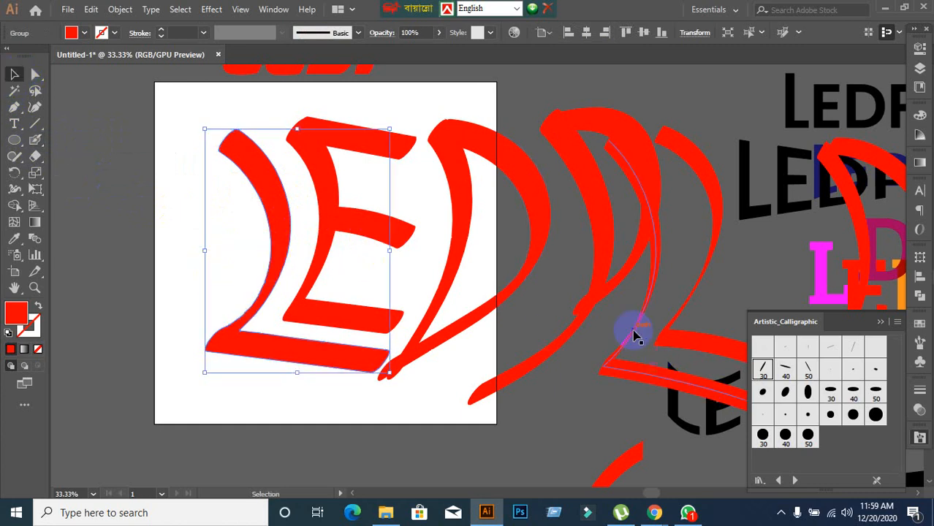
click(680, 342)
mouse_move(680, 343)
mouse_down()
mouse_move(740, 308)
mouse_move(730, 283)
mouse_up()
click(621, 352)
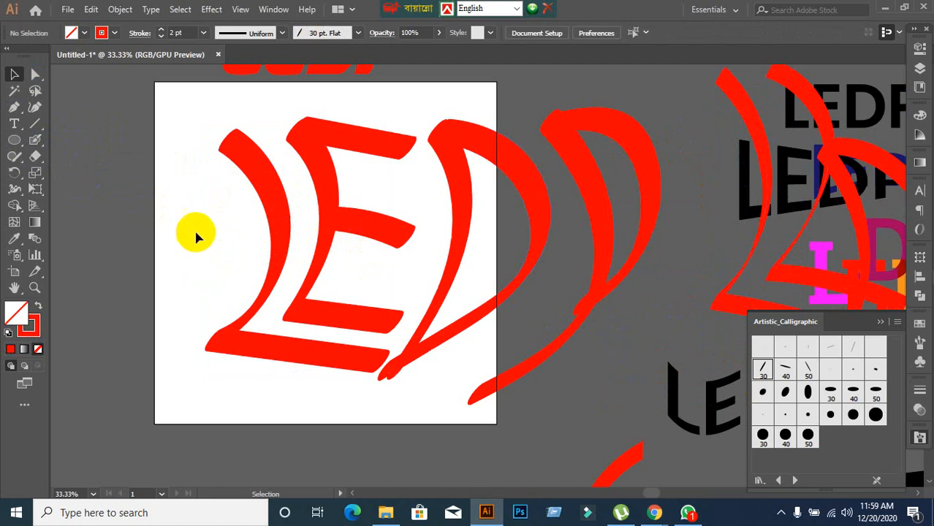
- Move the large Blob Brush LEDP lettering off the artboard to the empty area below and left of it
click(587, 299)
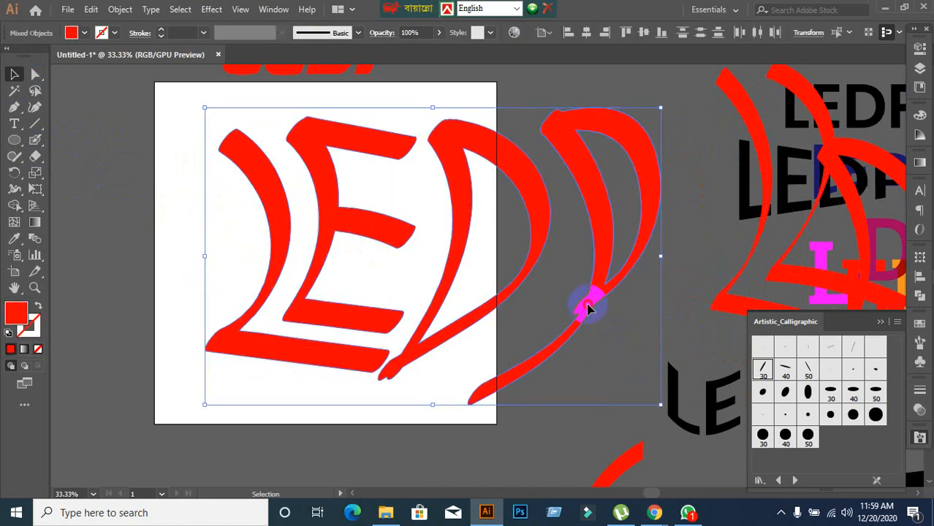
drag(588, 308, 512, 321)
click(647, 256)
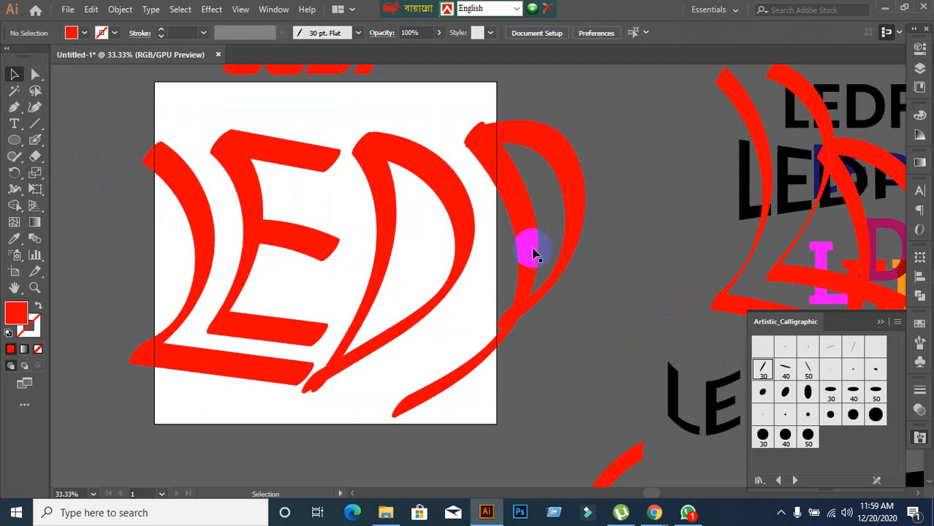
click(532, 250)
click(611, 254)
scroll(607, 263, down, 1)
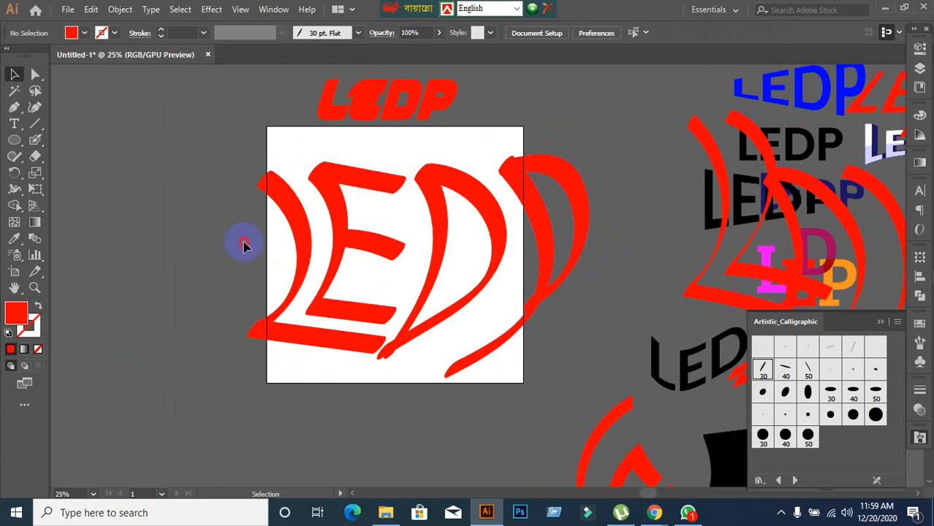
drag(536, 296, 217, 487)
scroll(482, 333, down, 7)
drag(412, 402, 614, 402)
drag(446, 346, 311, 380)
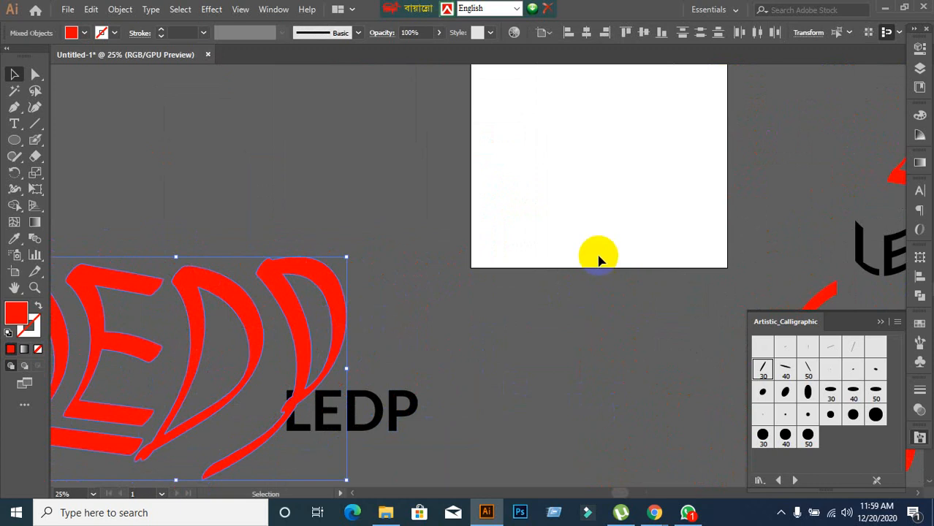
scroll(598, 257, up, 1)
drag(581, 202, 427, 341)
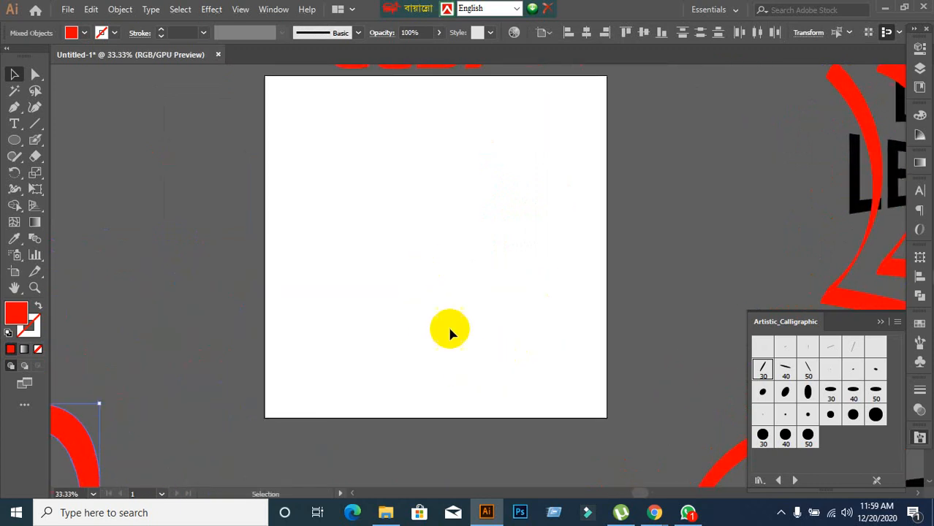
- Move the small bold red LEDP lettering above the artboard farther to the right
scroll(451, 344, up, 2)
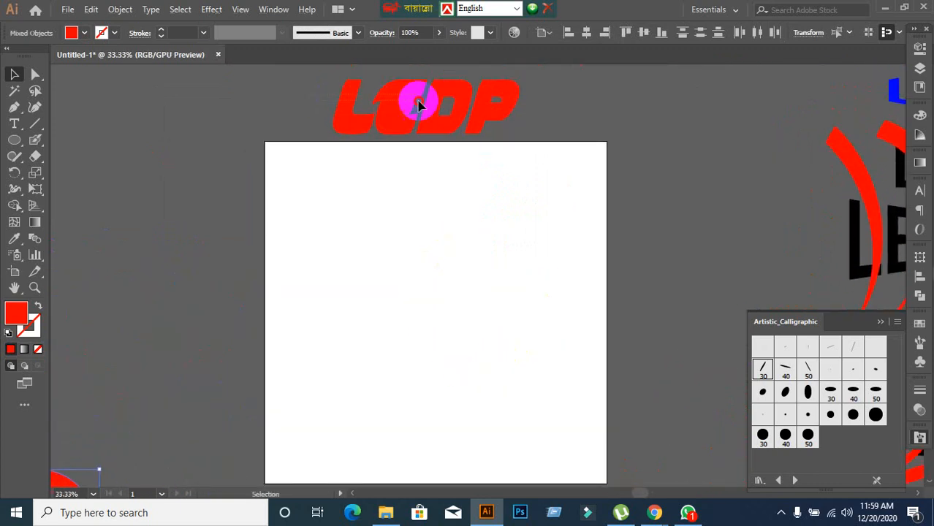
drag(396, 119, 611, 118)
click(511, 354)
scroll(506, 371, up, 1)
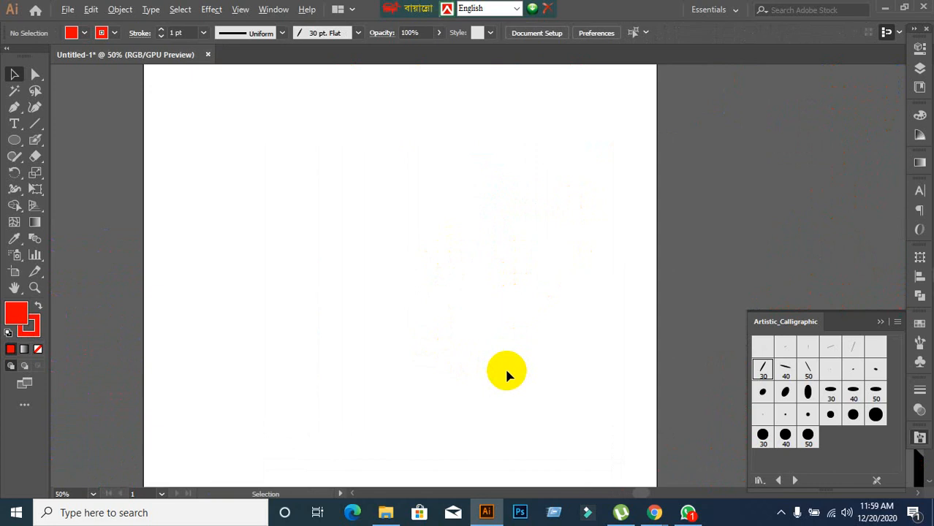
scroll(506, 370, down, 1)
drag(492, 367, 474, 329)
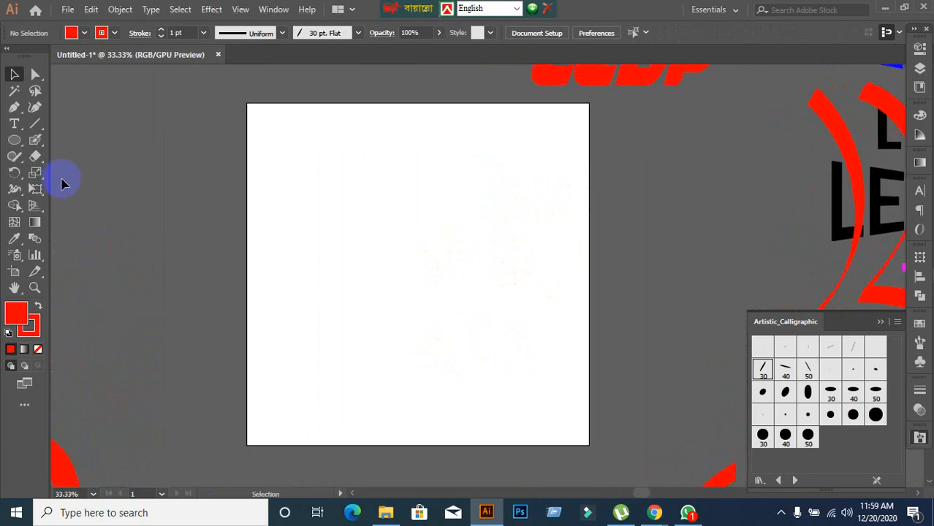
- Activate the Paintbrush tool and load the Decorative_Banners and Seals brush library
drag(36, 142, 82, 141)
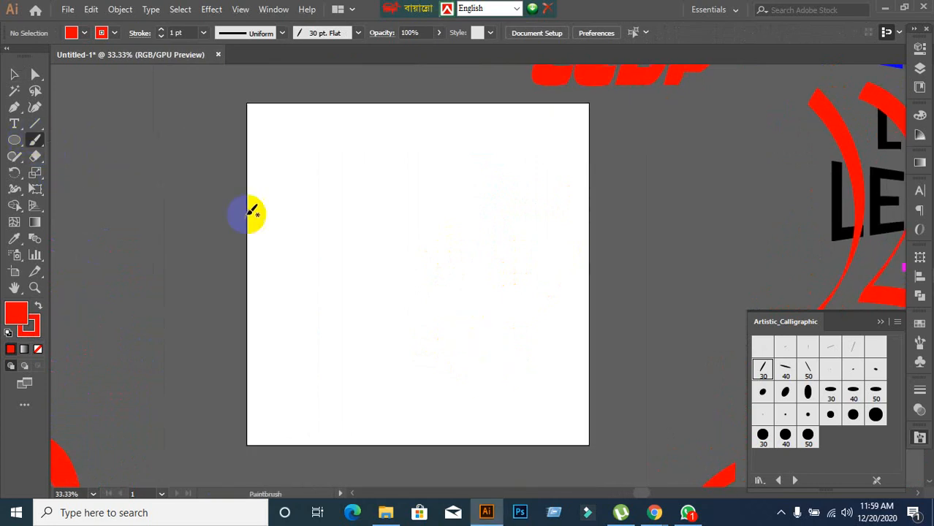
click(760, 480)
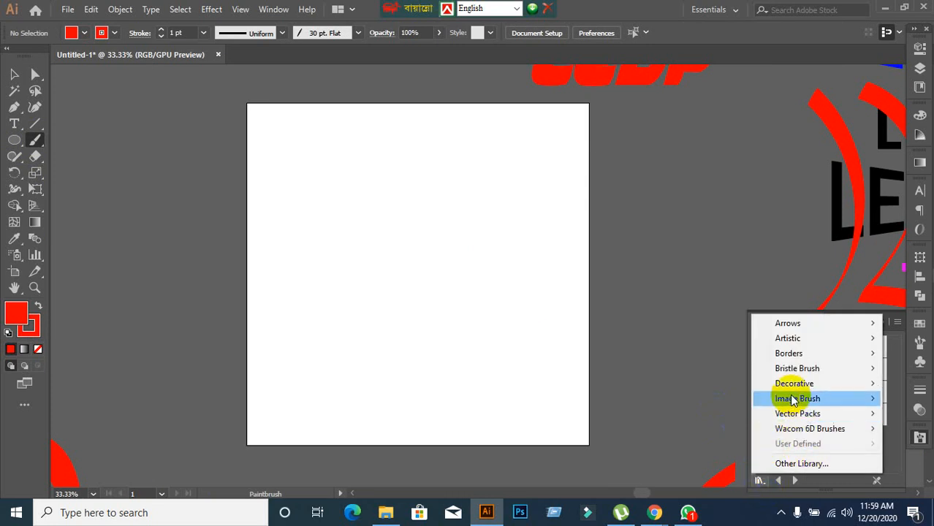
mouse_move(805, 385)
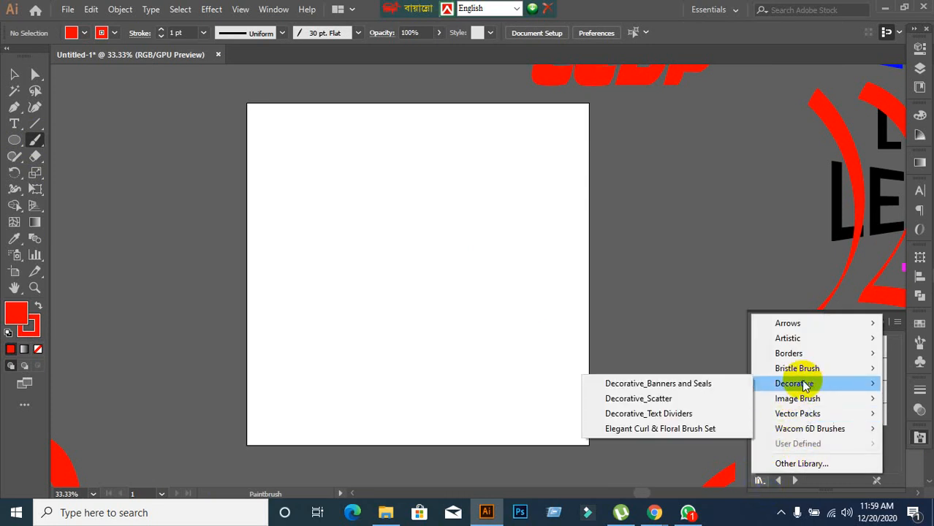
click(701, 392)
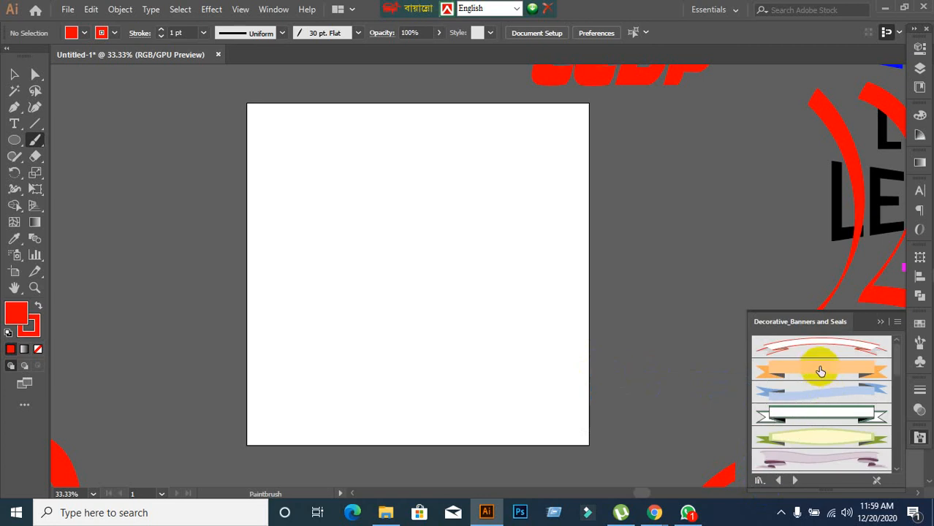
- Try strokes across the artboard with the orange and blue banner brushes, undoing each one
click(820, 371)
drag(274, 174, 505, 187)
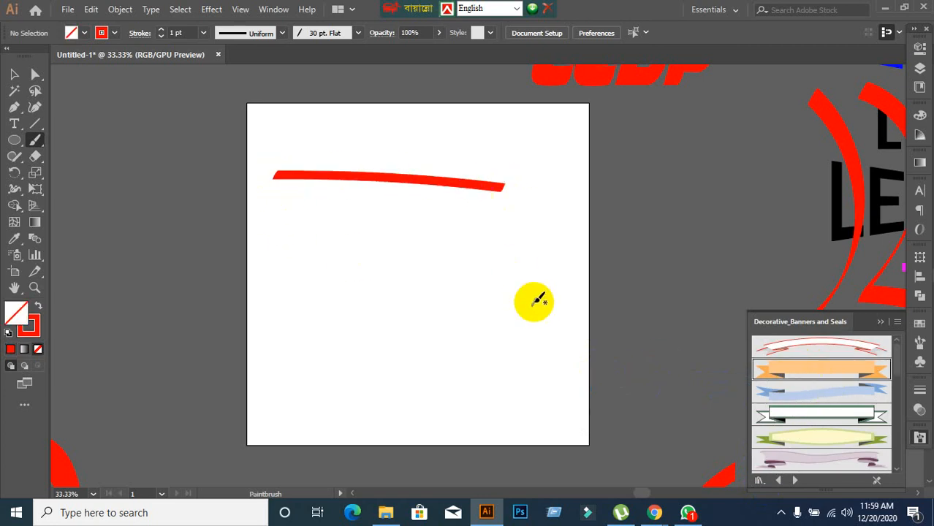
key(ctrl+z)
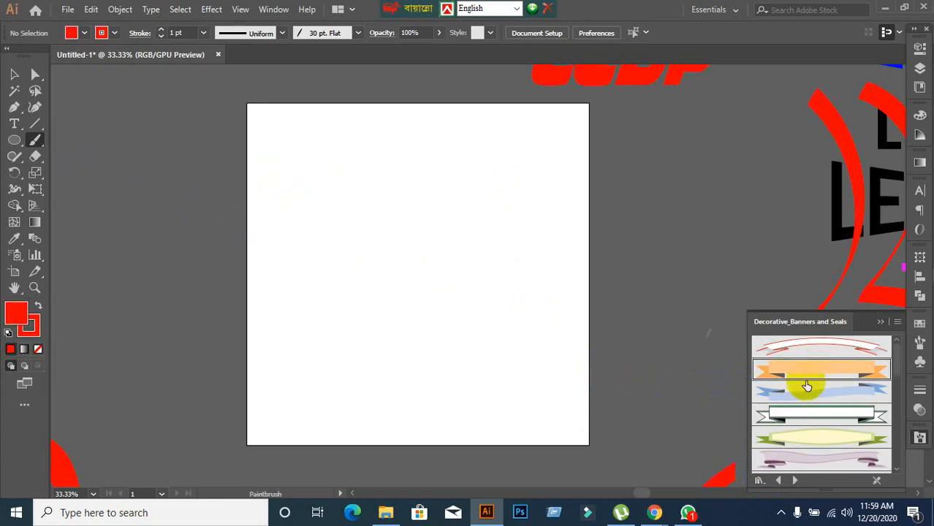
click(843, 372)
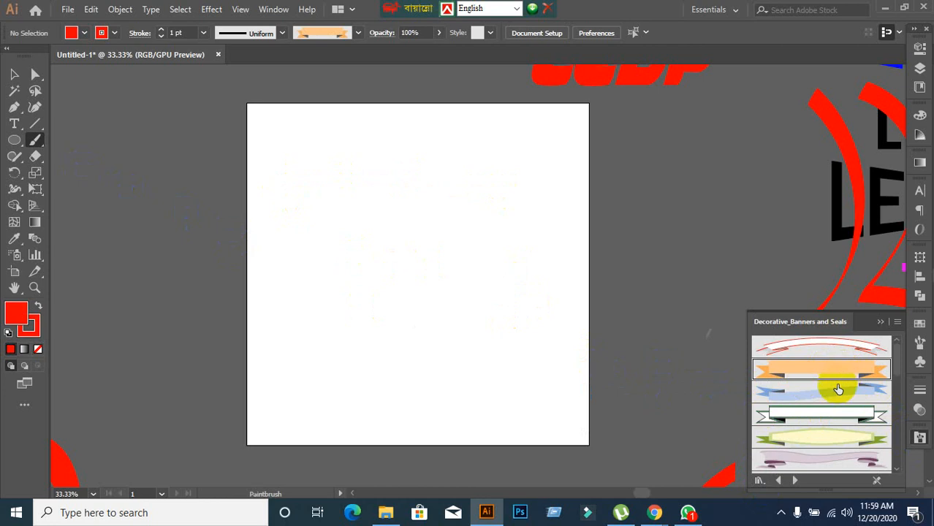
click(827, 395)
drag(265, 166, 534, 166)
key(ctrl+z)
drag(314, 217, 541, 237)
key(ctrl+z)
- Load the Decorative_Scatter brush library and paint four diagonal strokes on the artboard with the Dot Rings brush
click(760, 480)
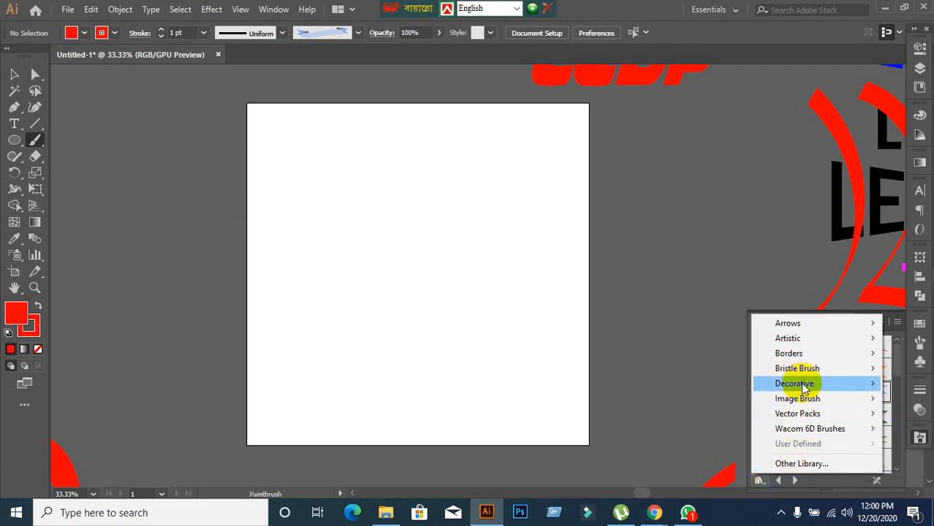
mouse_move(804, 386)
click(660, 401)
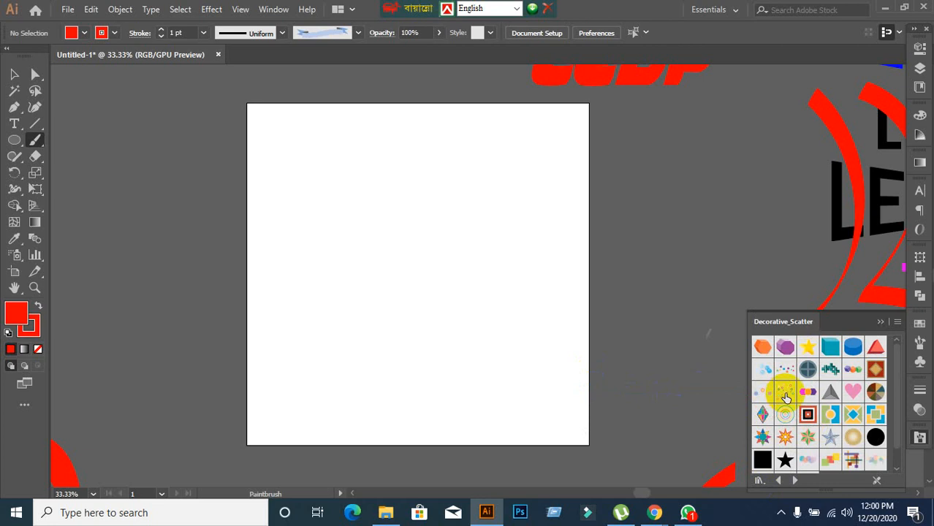
click(784, 392)
drag(299, 168, 507, 234)
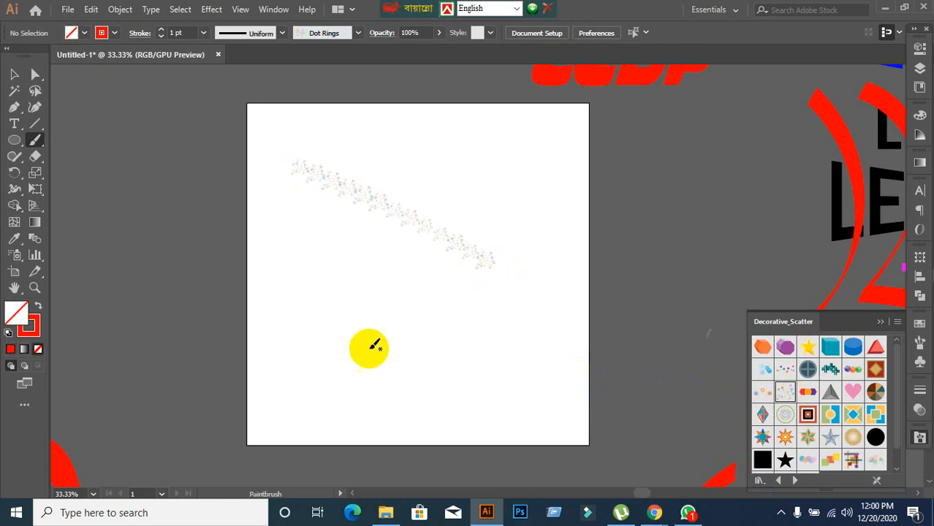
drag(313, 364, 406, 248)
drag(399, 387, 506, 231)
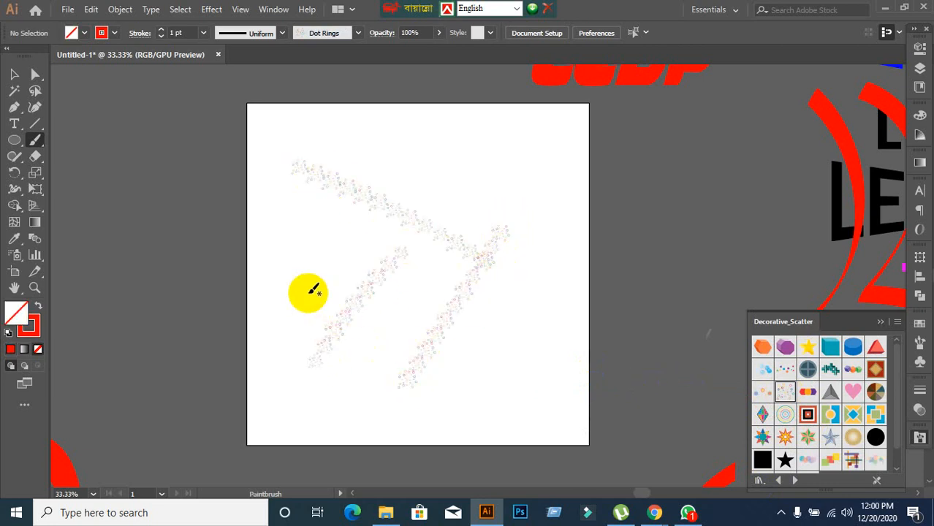
drag(313, 292, 359, 191)
- Set the uppermost Dot Rings stroke's weight to 6 pt and move the stroke slightly up and to the right
click(11, 74)
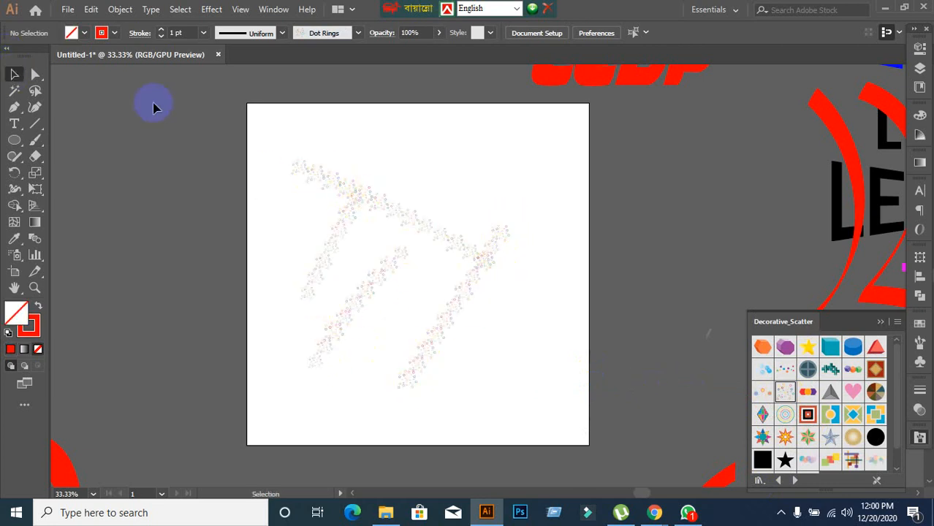
drag(277, 200, 359, 138)
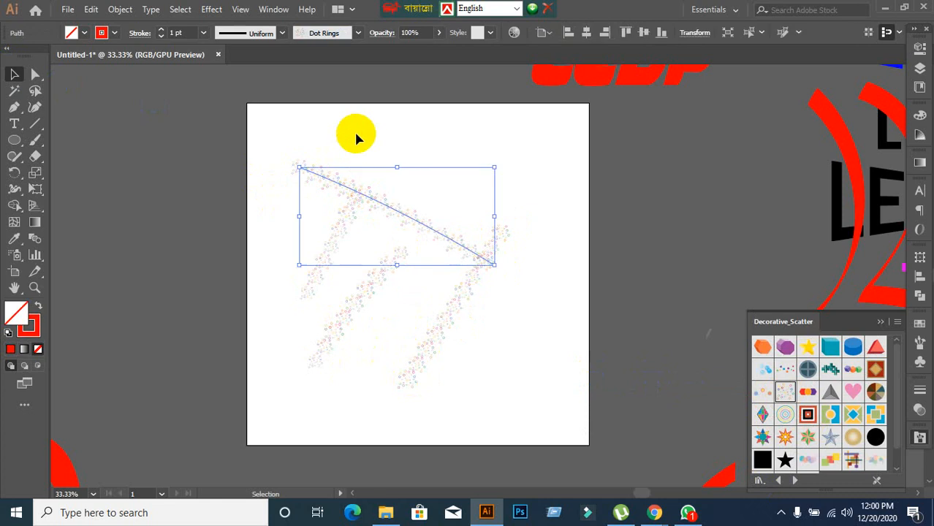
click(187, 30)
key(Up)
key(Up)
key(Up)
key(Up)
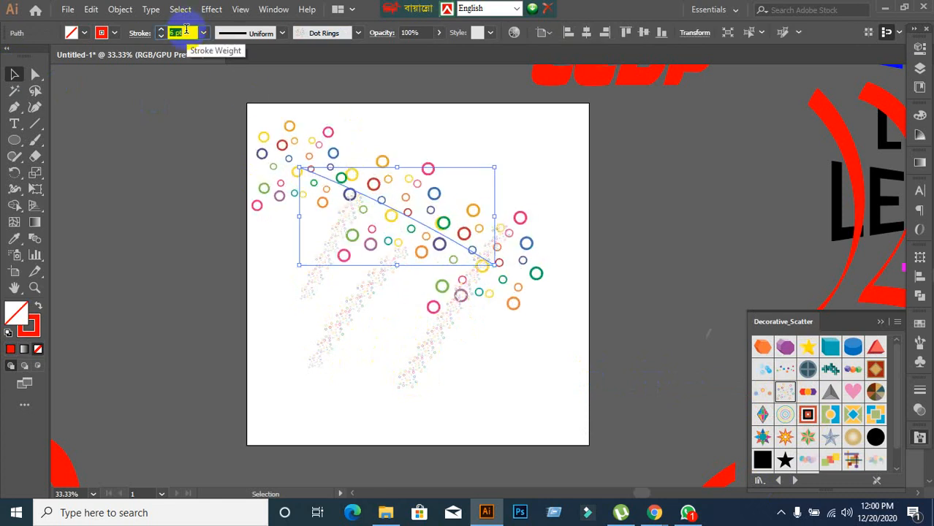
key(Up)
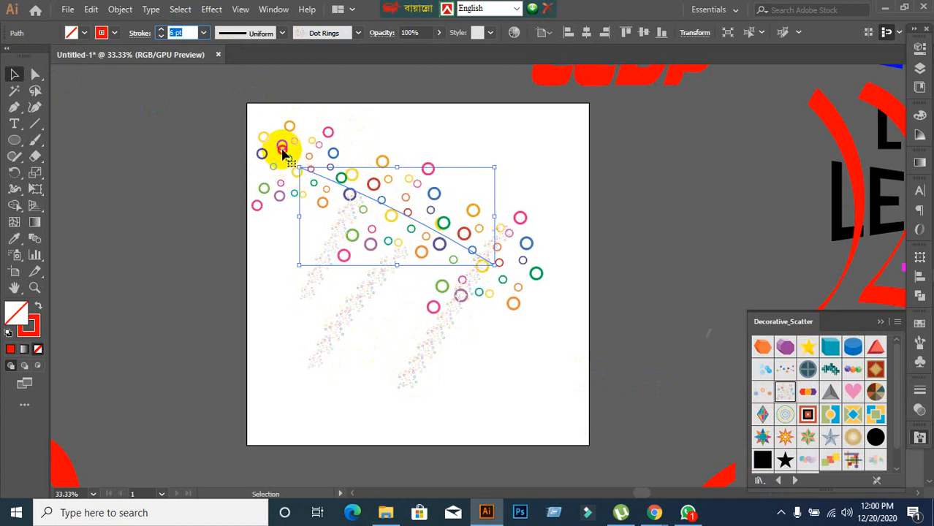
drag(283, 151, 296, 131)
- Expand the enlarged ring stroke's appearance, and expand the resulting group with Fill and Stroke enabled
click(120, 9)
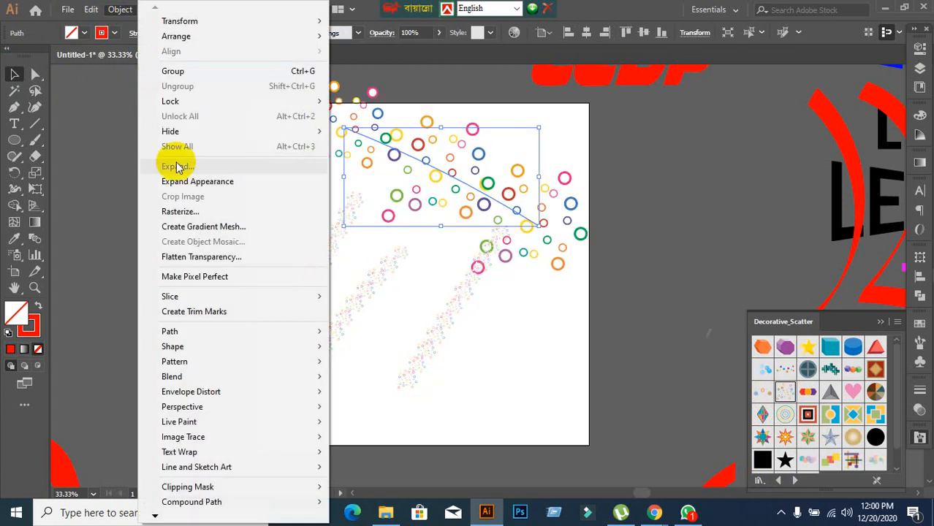
click(183, 180)
click(120, 8)
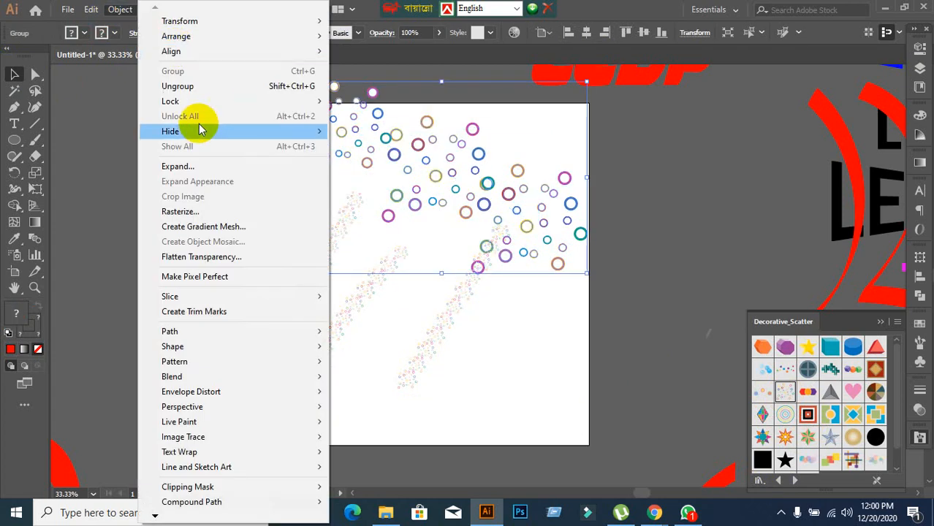
click(182, 167)
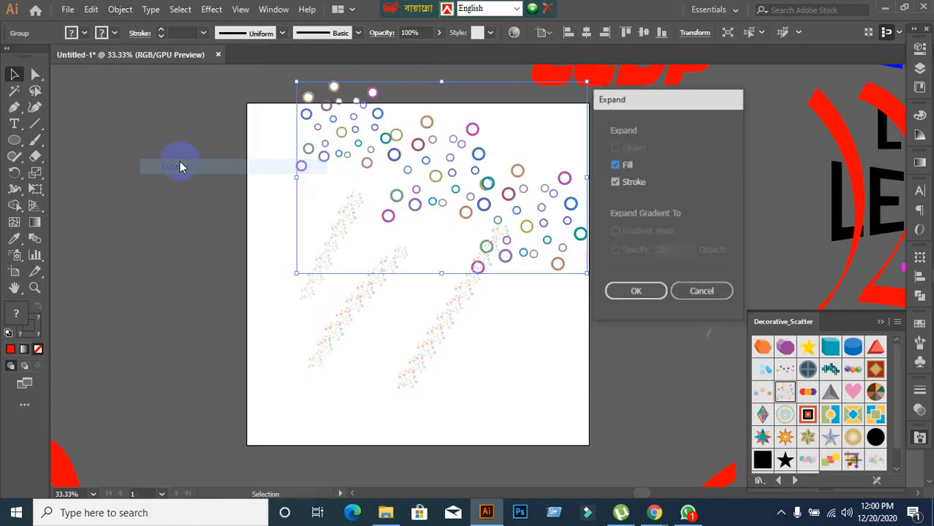
click(643, 291)
click(235, 332)
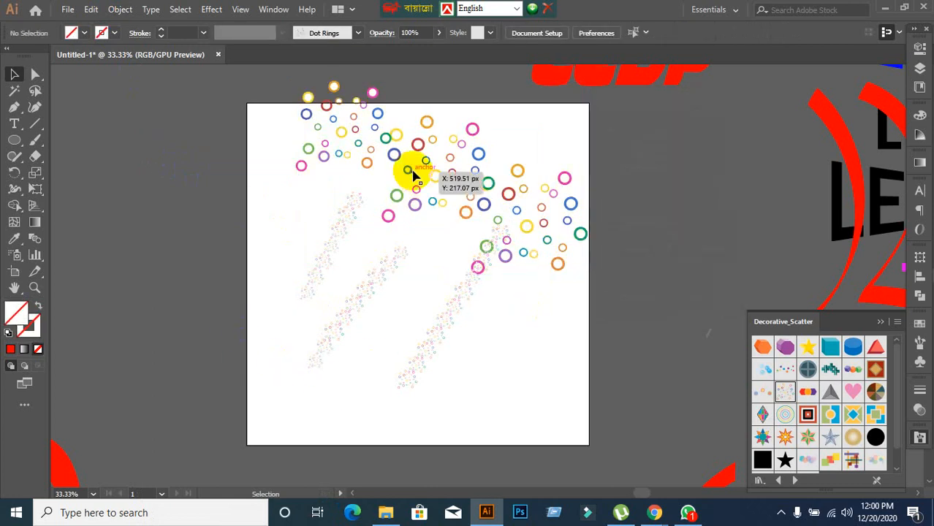
- Move the expanded rings off the artboard to the right and check the path of the shortest remaining Dot Rings stroke
drag(413, 179, 649, 155)
click(572, 274)
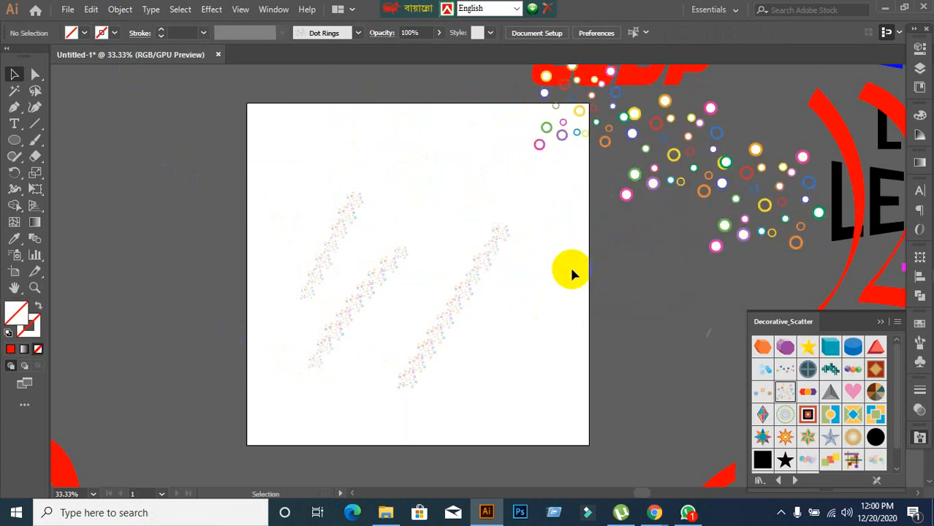
click(340, 243)
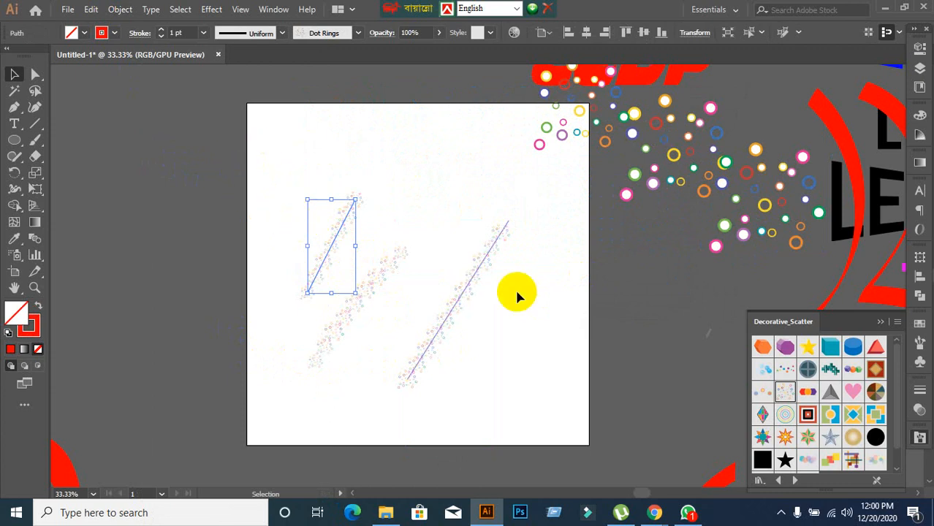
click(515, 385)
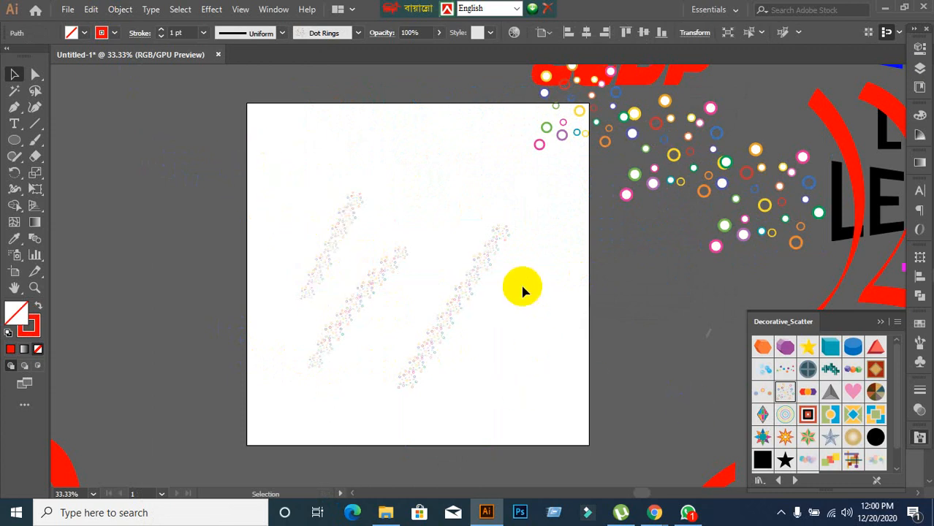
- Look through the Brushes presets folder and the available file locations for loading another brush library, then cancel
click(34, 141)
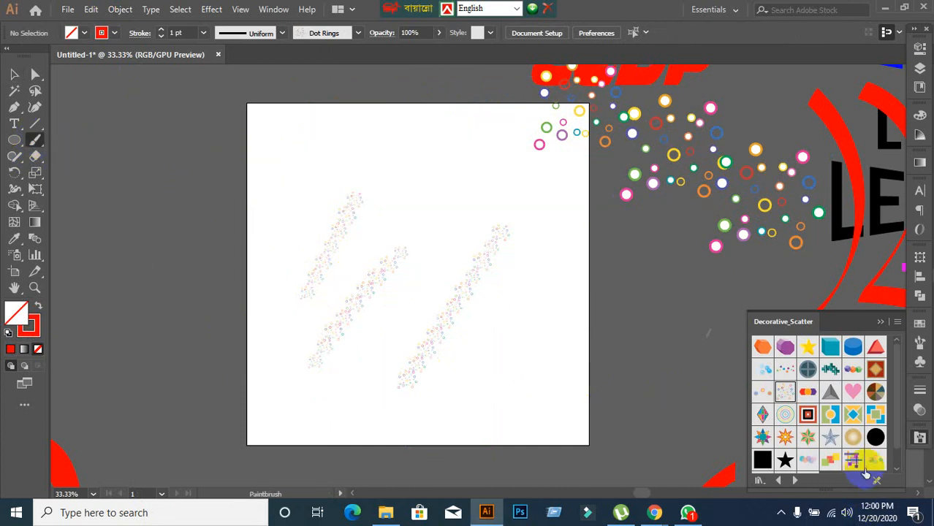
click(759, 481)
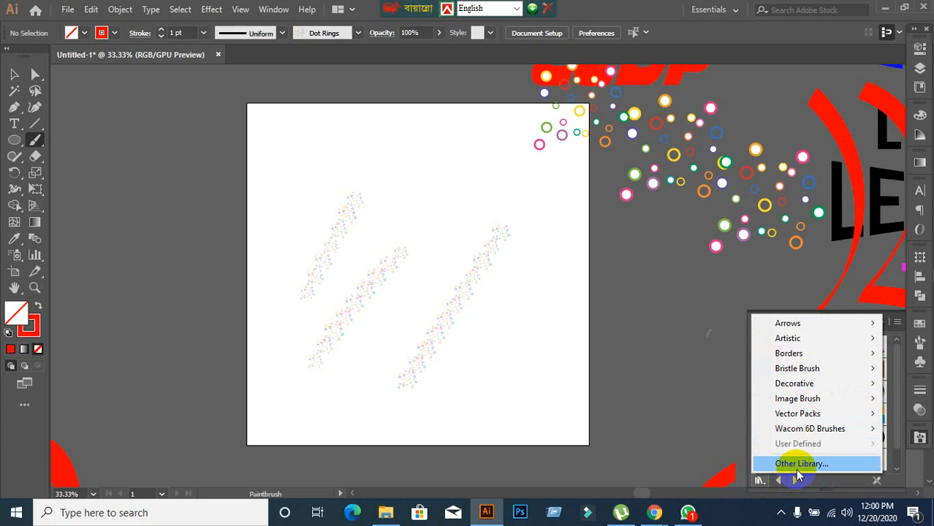
click(798, 465)
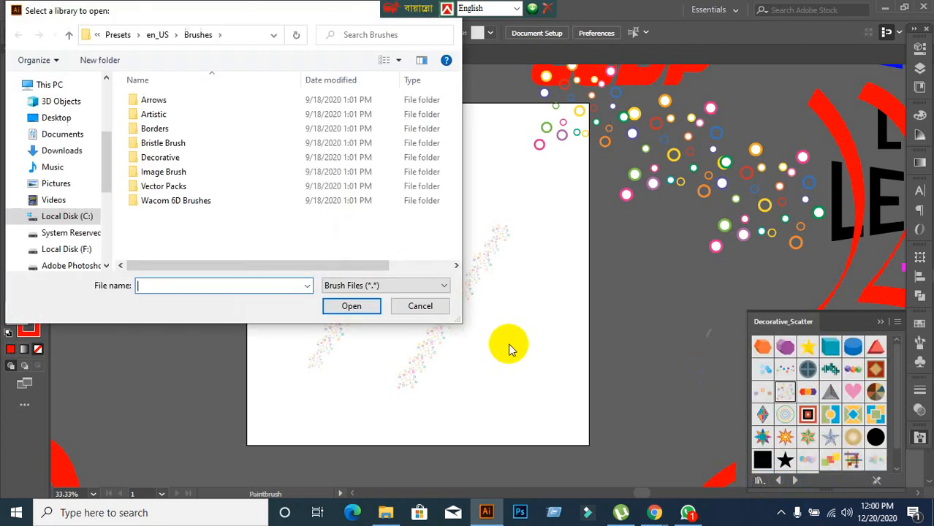
click(414, 307)
click(760, 480)
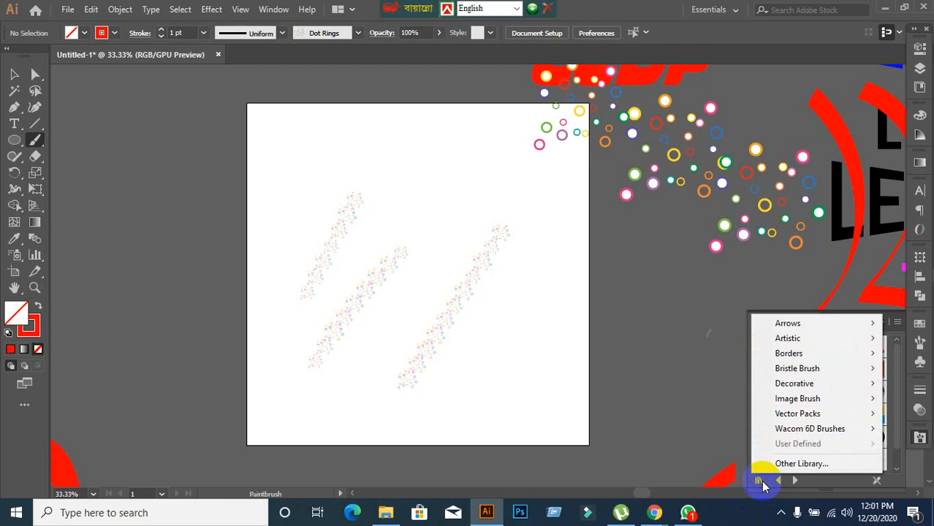
click(800, 464)
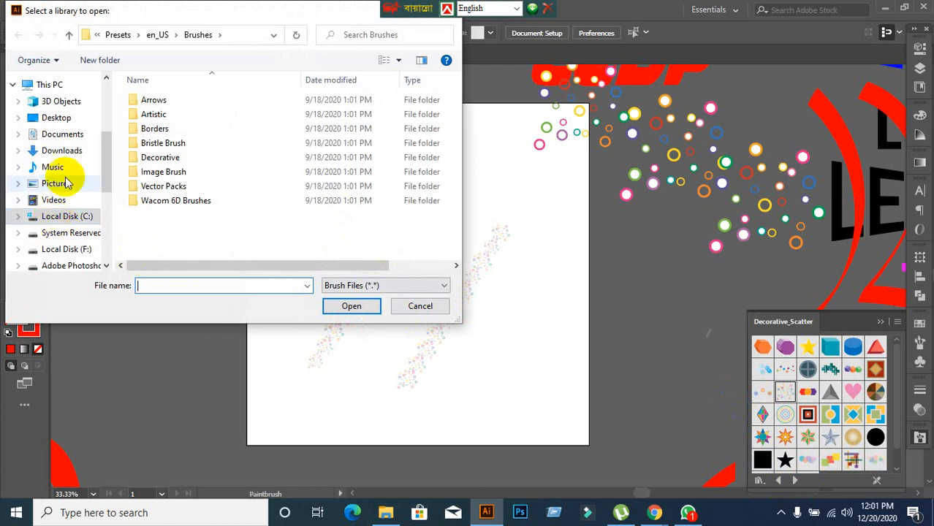
scroll(59, 188, up, 3)
scroll(66, 175, up, 1)
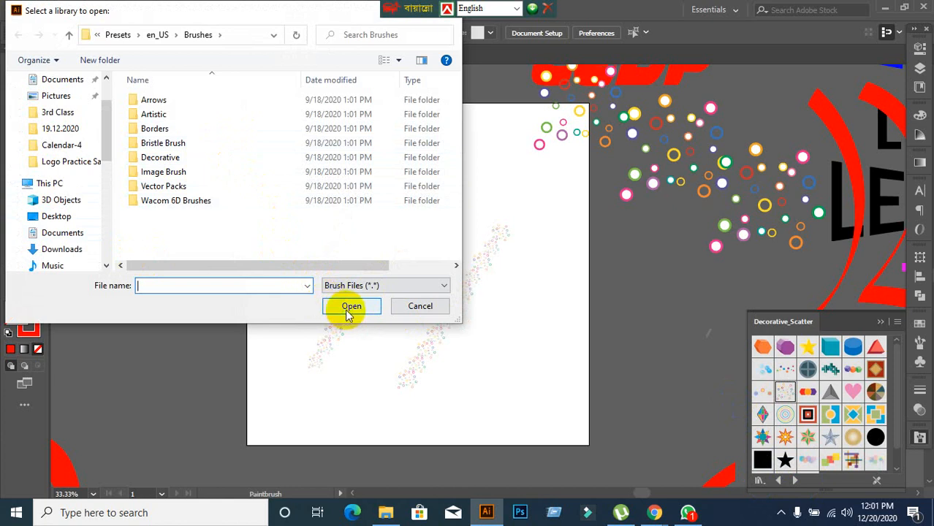
click(413, 306)
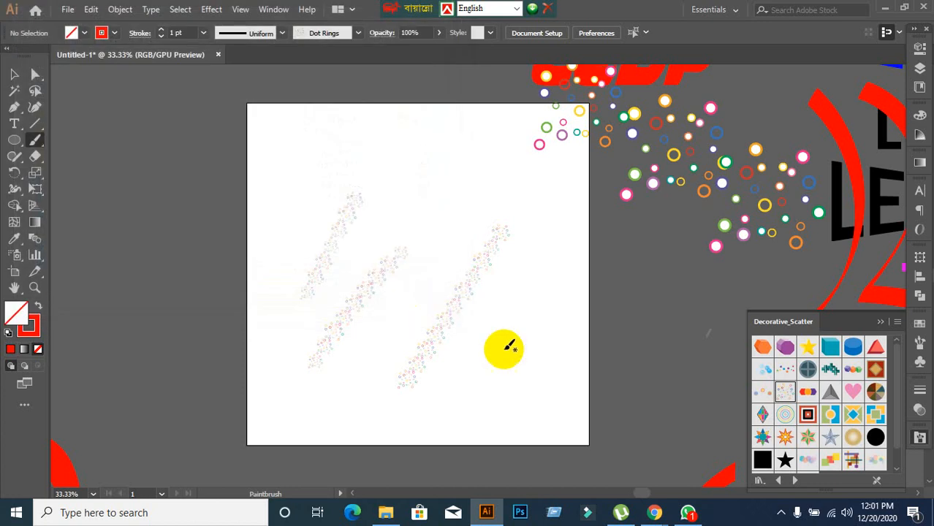
mouse_move(655, 513)
click(604, 476)
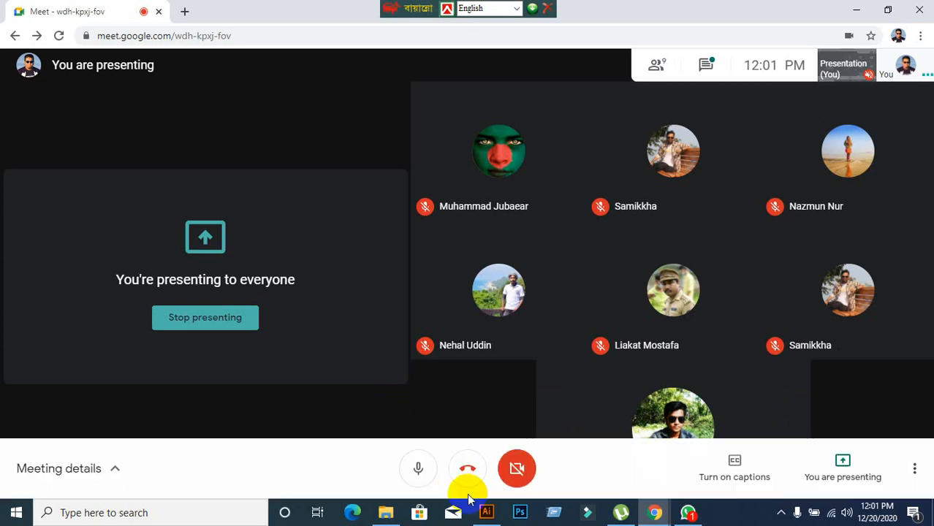
click(498, 514)
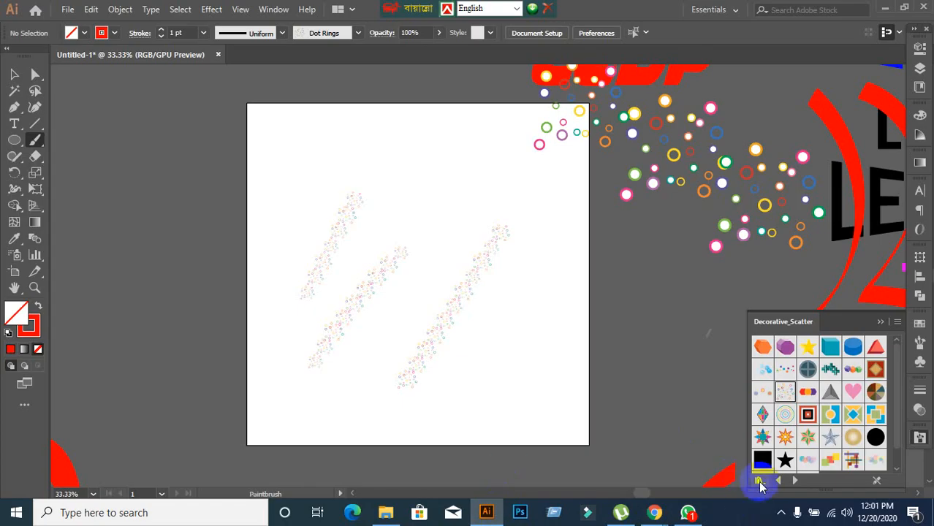
- Load the Image Brush Library from the Image Brush category
click(761, 481)
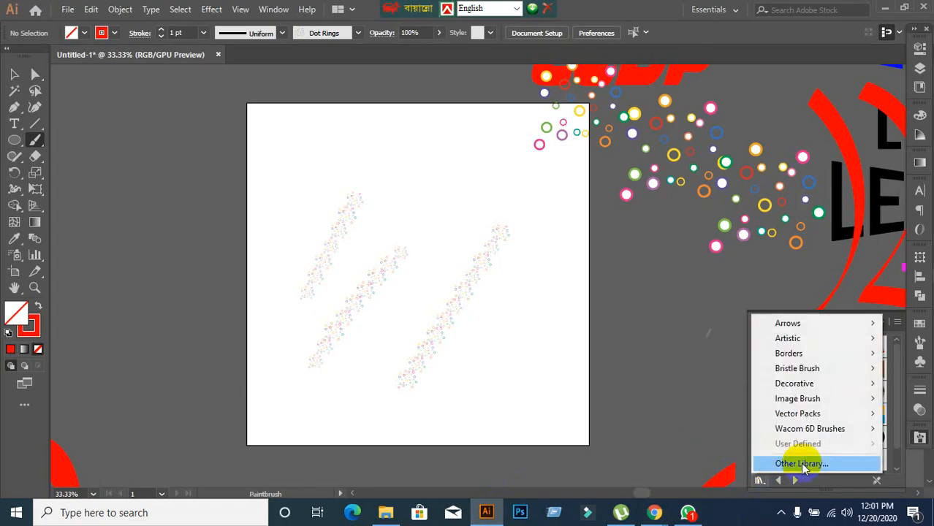
click(761, 481)
click(761, 480)
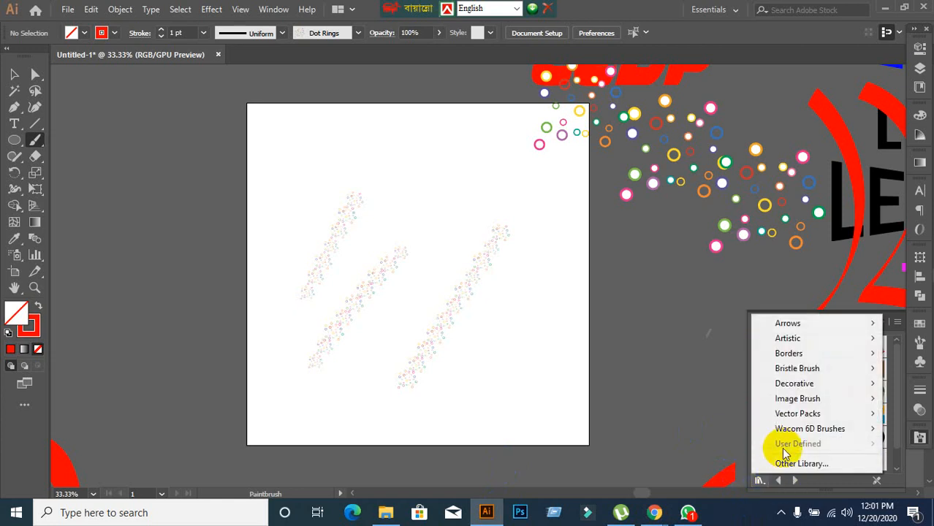
mouse_move(794, 408)
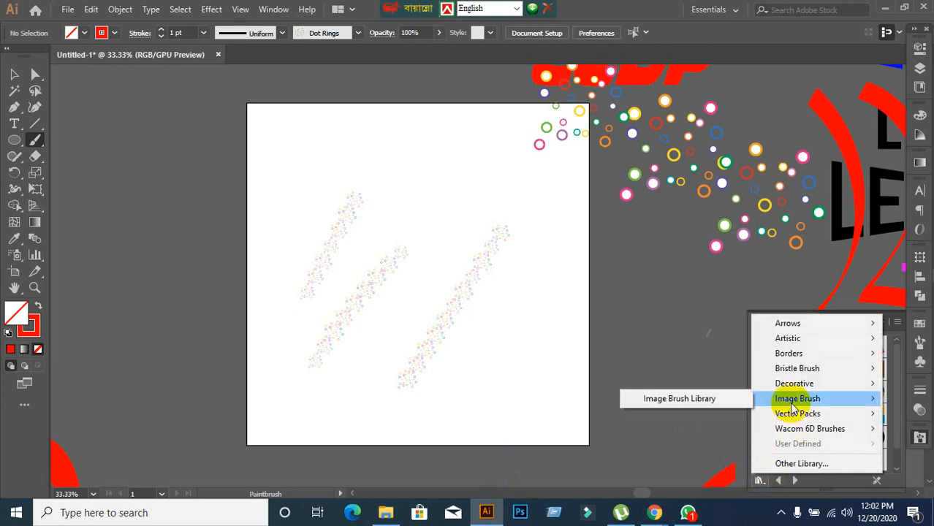
click(718, 401)
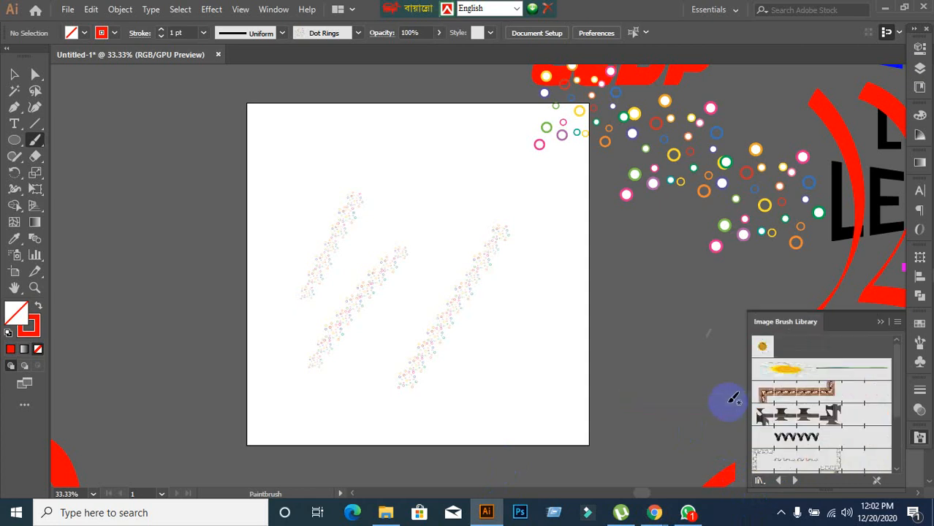
- Delete the three remaining Dot Rings strokes from the artboard
click(762, 480)
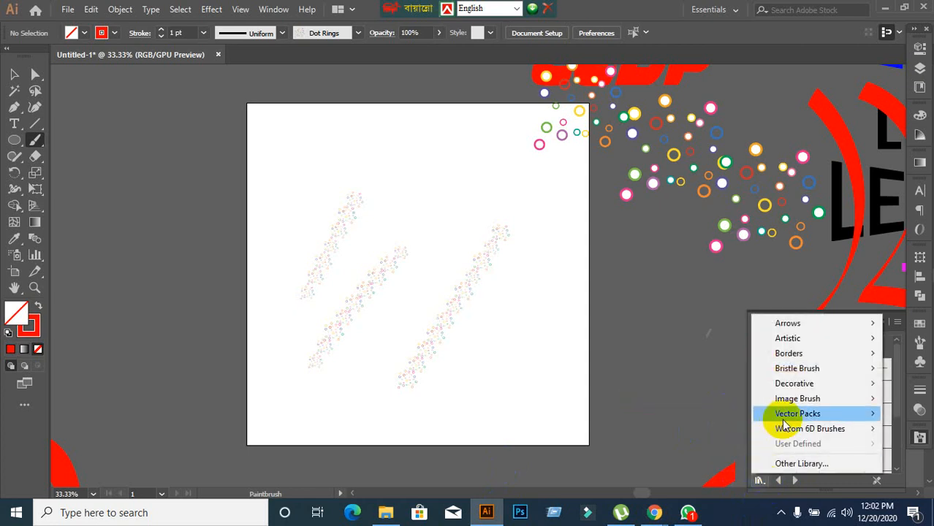
mouse_move(788, 374)
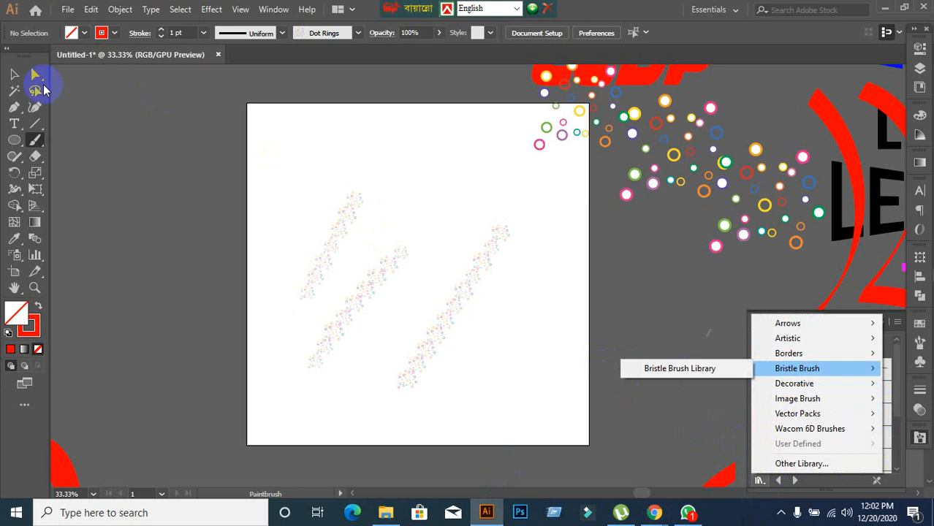
click(14, 74)
mouse_move(287, 201)
mouse_down()
mouse_move(445, 387)
mouse_move(502, 424)
mouse_up()
key(Delete)
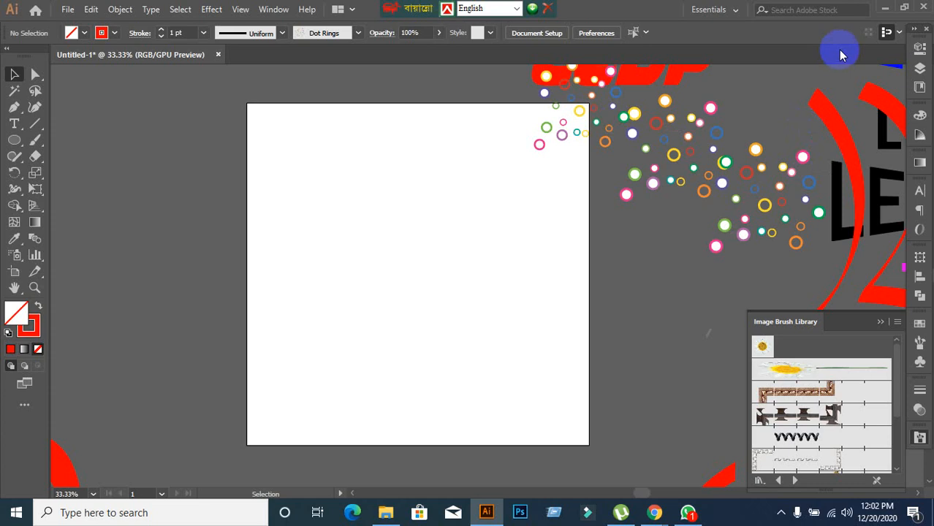
click(886, 8)
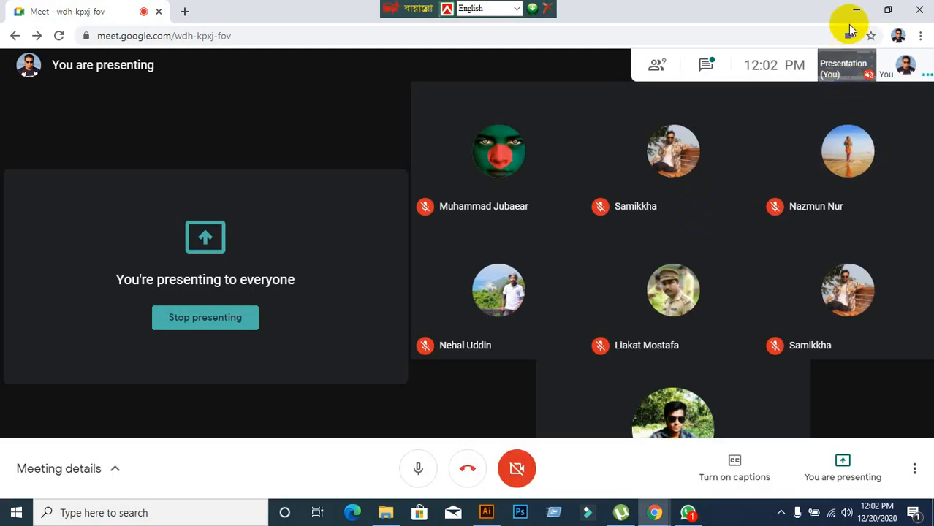
click(856, 9)
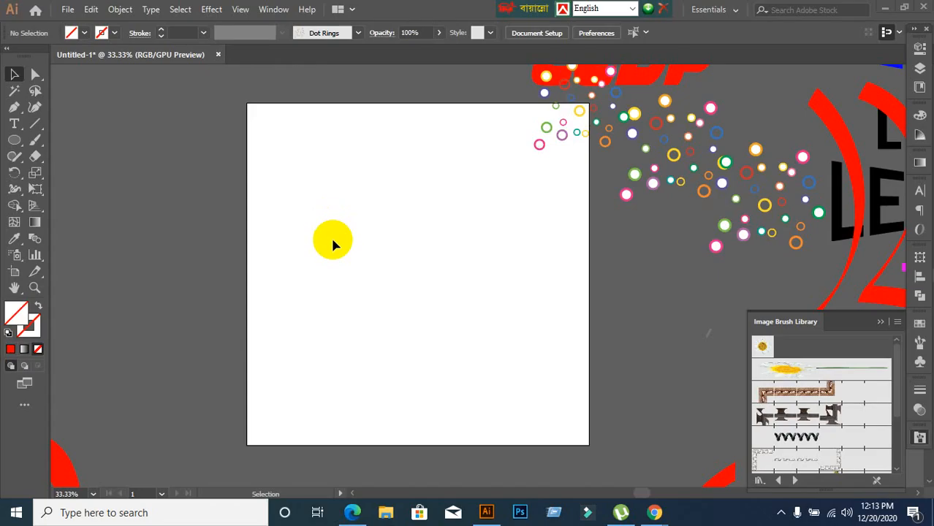
scroll(330, 235, up, 1)
scroll(336, 241, down, 1)
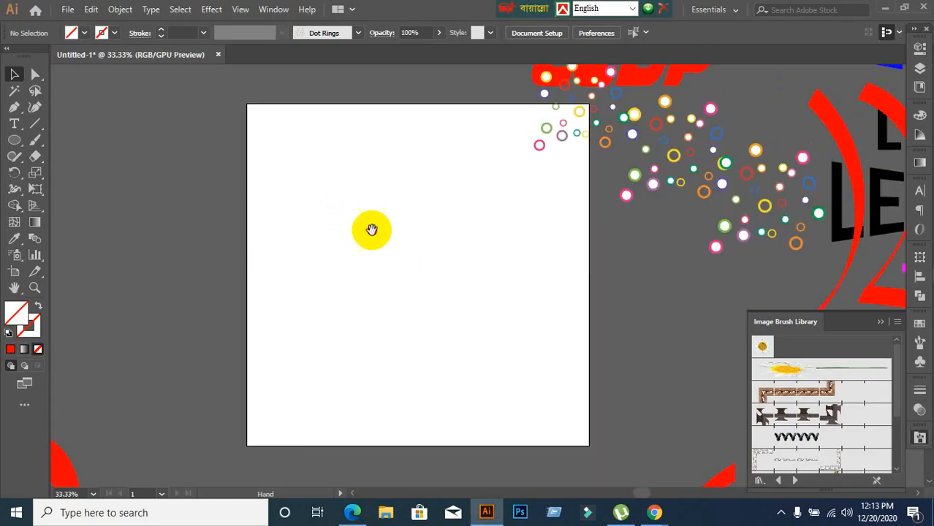
- Collapse the Image Brush Library and draw a long, very thin horizontal rectangle across the artboard's left edge
click(883, 323)
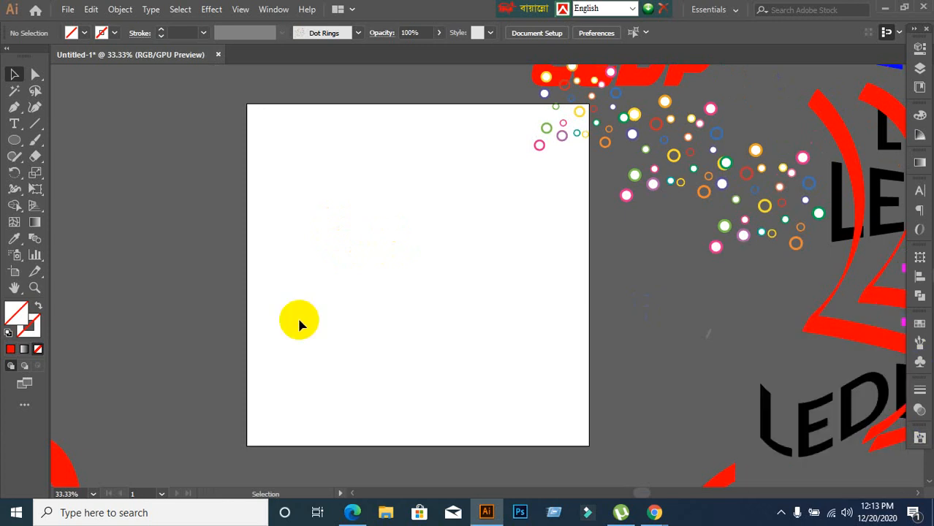
click(69, 139)
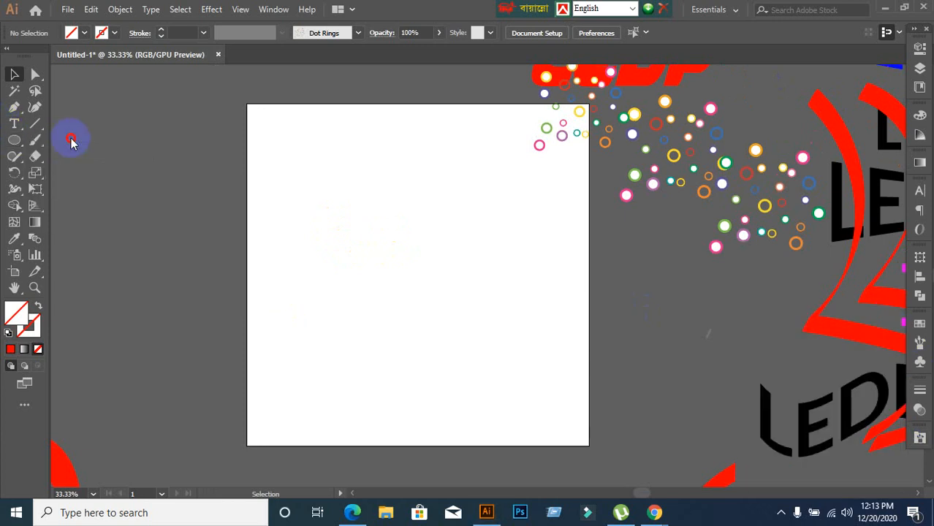
mouse_move(124, 165)
mouse_down()
mouse_move(423, 215)
mouse_move(430, 171)
mouse_move(450, 167)
mouse_up()
click(14, 76)
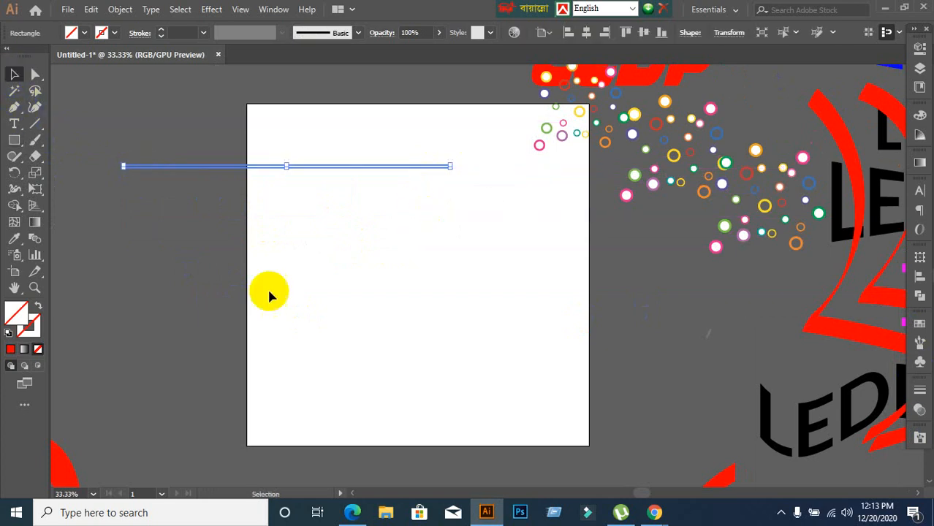
- Fill the thin rectangle with red (ff0000) and deselect it
drag(220, 150, 200, 245)
click(108, 137)
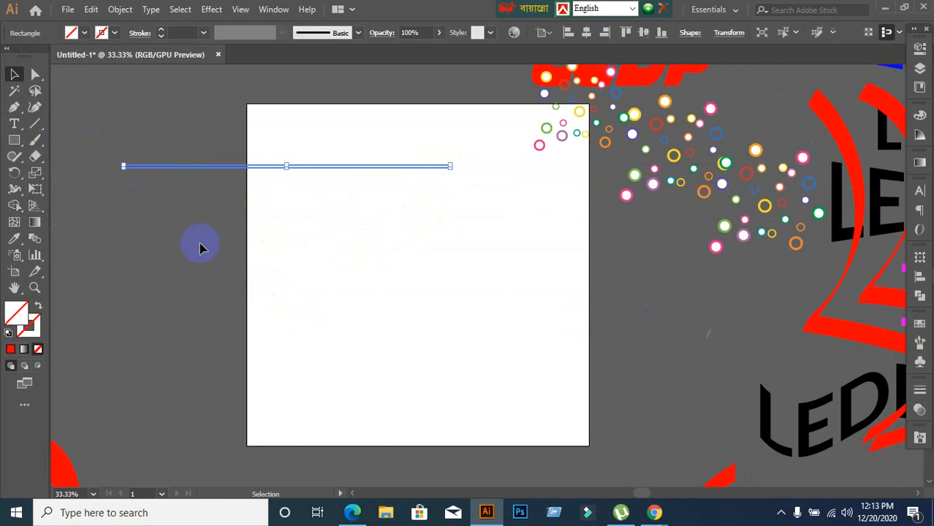
click(10, 349)
click(204, 196)
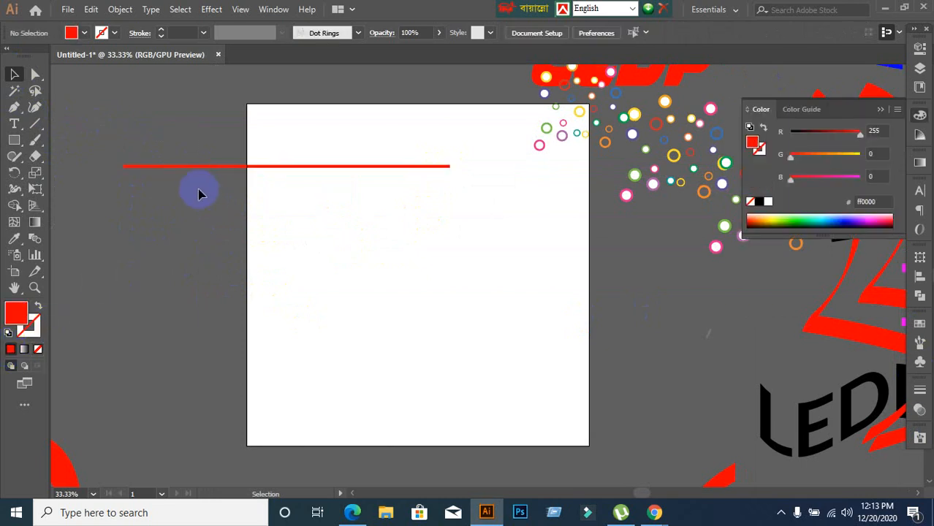
- Duplicate the red bar twice below the original with small gaps, shifting each copy sideways so the ends are staggered
scroll(199, 190, up, 1)
scroll(229, 196, down, 1)
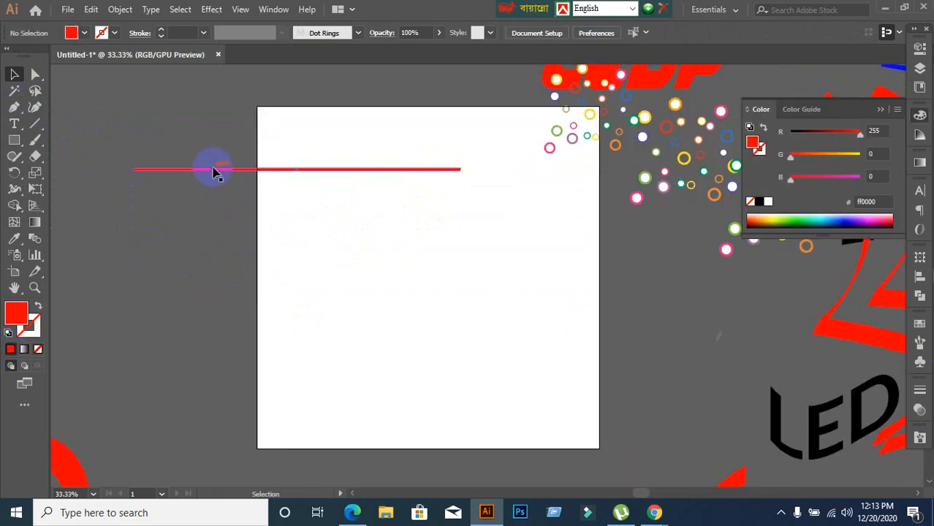
click(217, 171)
scroll(253, 193, up, 1)
drag(203, 215, 336, 204)
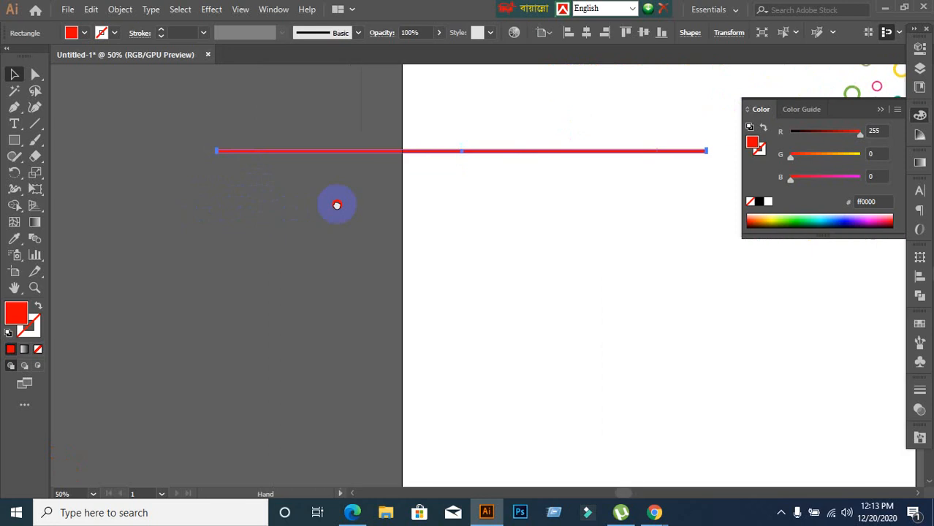
drag(317, 157, 310, 177)
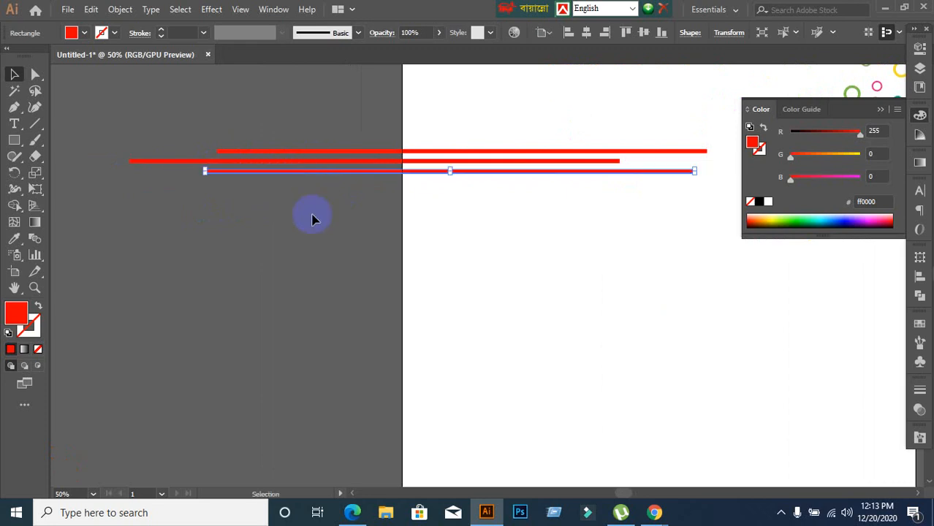
- Try distributing the vertical spacing of the three red bars, undo it, and set the alignment reference to the selection
click(245, 159)
drag(239, 139, 342, 263)
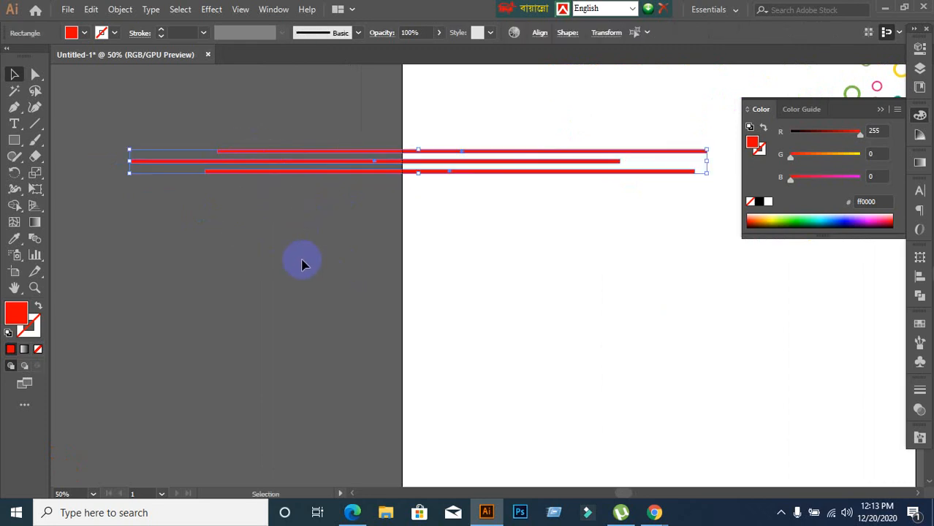
click(920, 277)
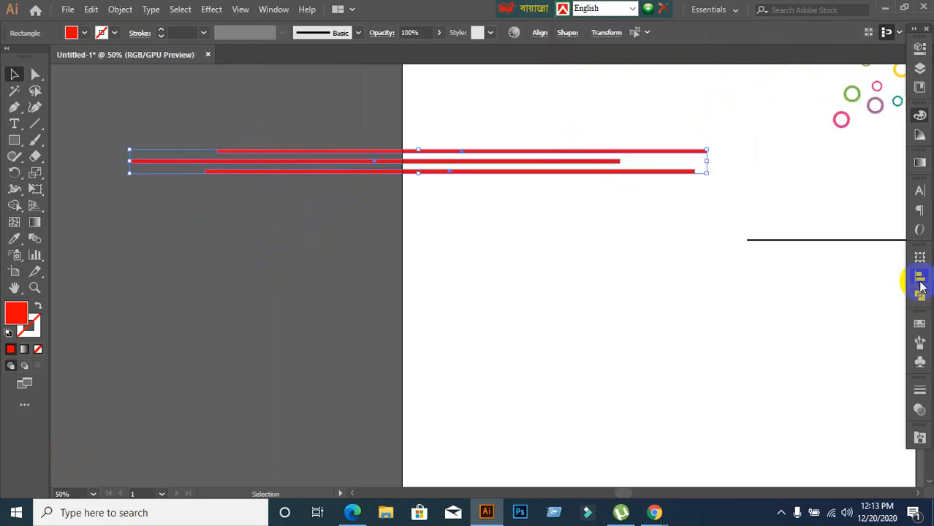
click(759, 369)
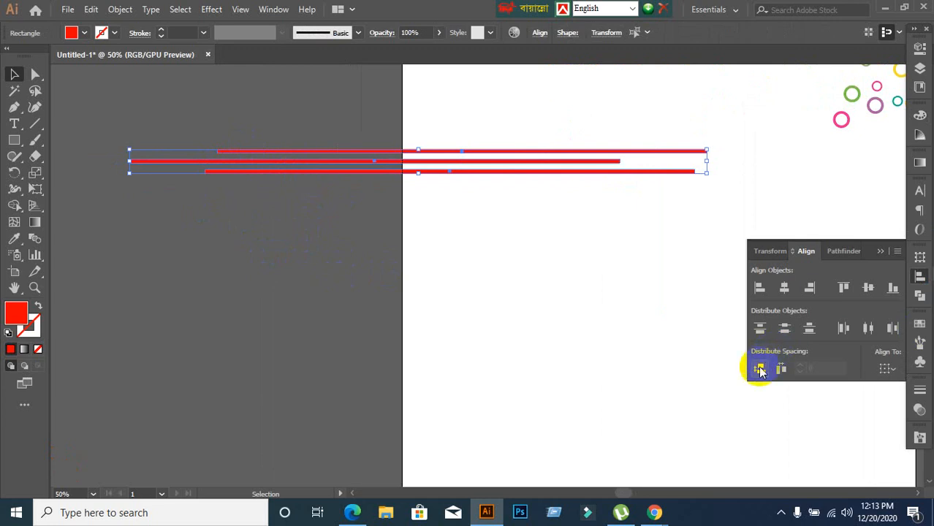
key(ctrl+z)
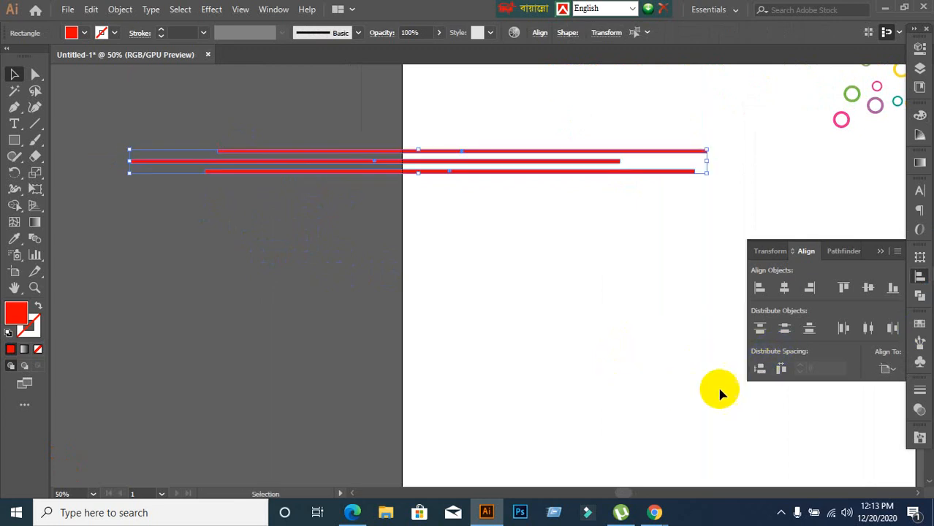
click(897, 375)
click(851, 384)
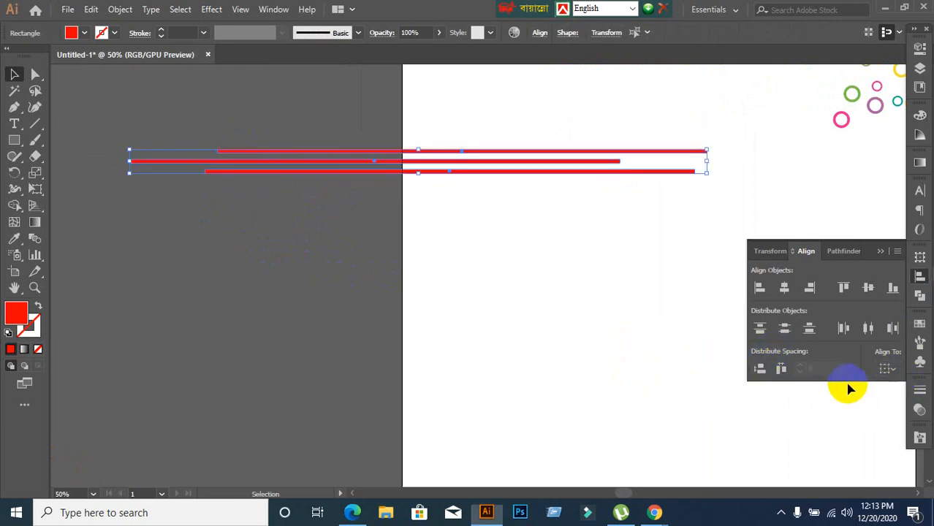
click(602, 336)
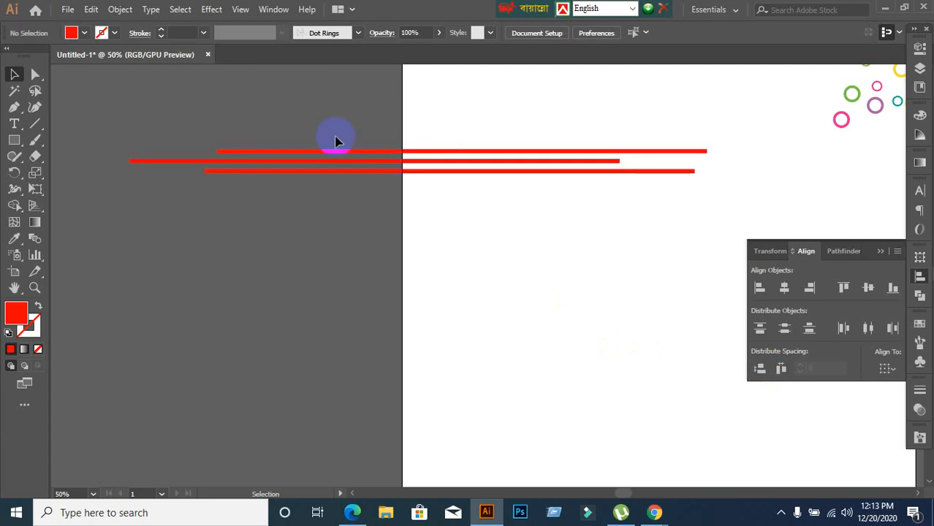
- Recolour the middle thin bar with a blue fill
drag(334, 139, 401, 263)
click(207, 207)
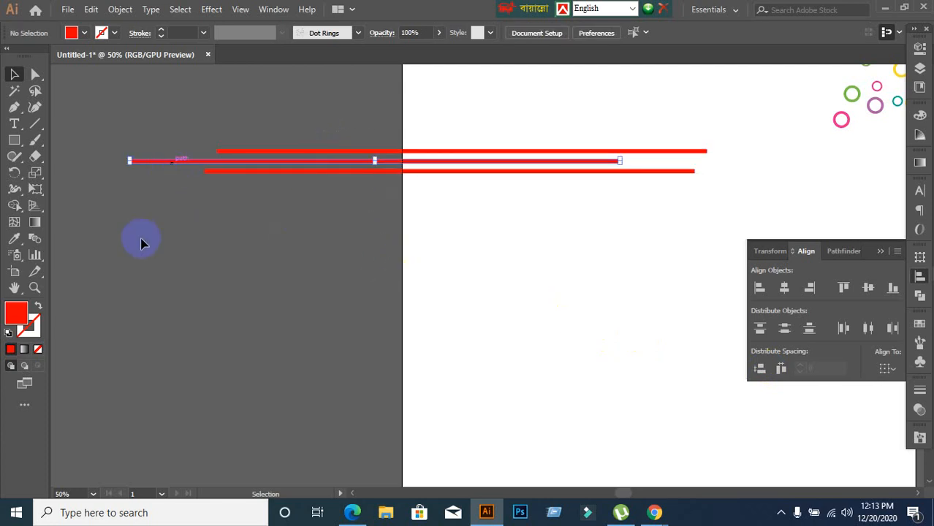
click(84, 34)
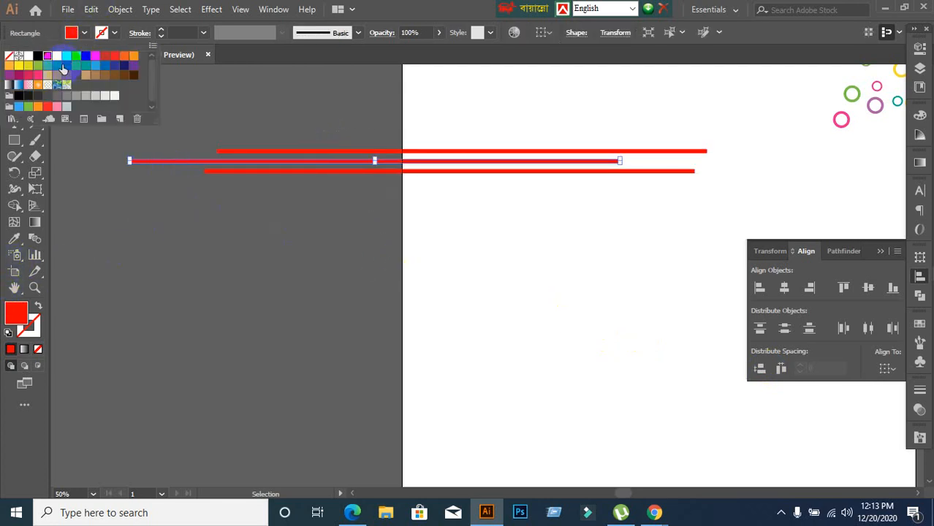
click(88, 57)
click(138, 208)
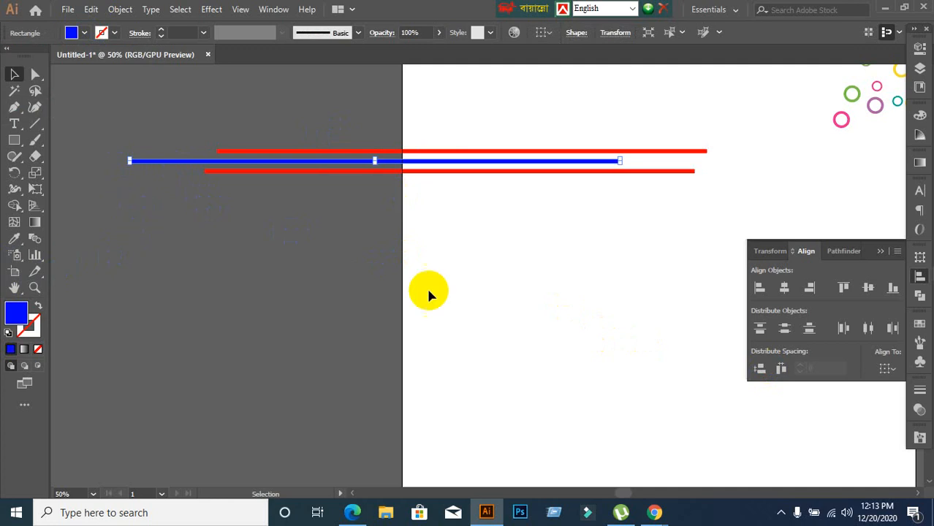
- Recolour the lowest thin bar with an orange fill and deselect it
click(623, 299)
drag(657, 189, 687, 183)
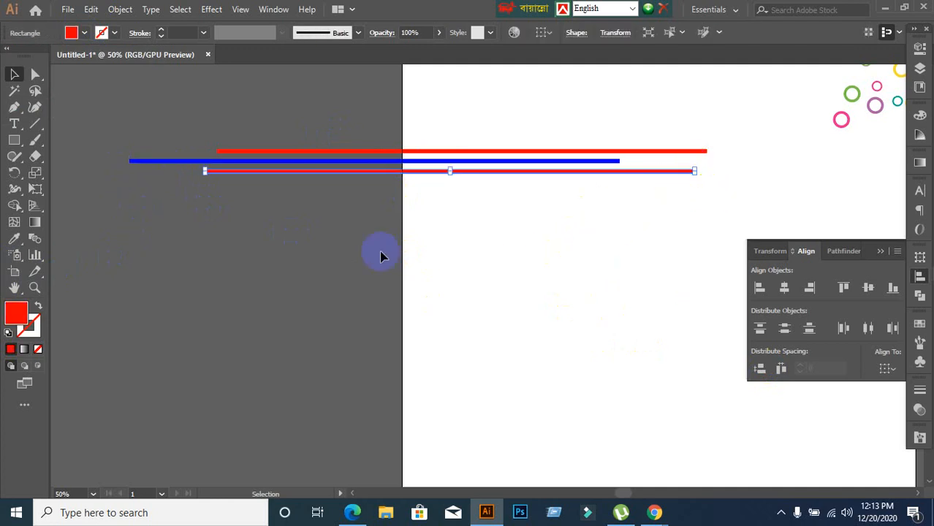
click(85, 34)
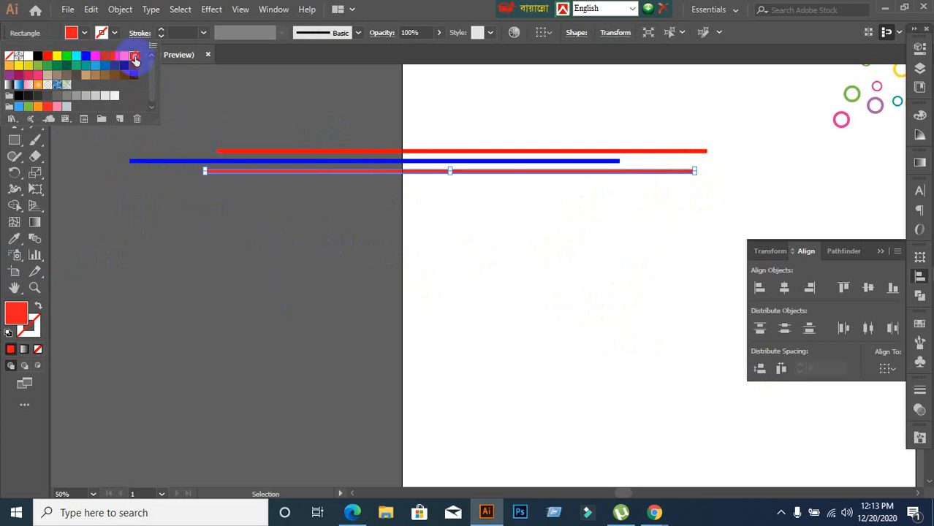
click(134, 57)
click(292, 248)
- Display the document's brushes and group the red, blue and orange bars
drag(242, 108, 357, 327)
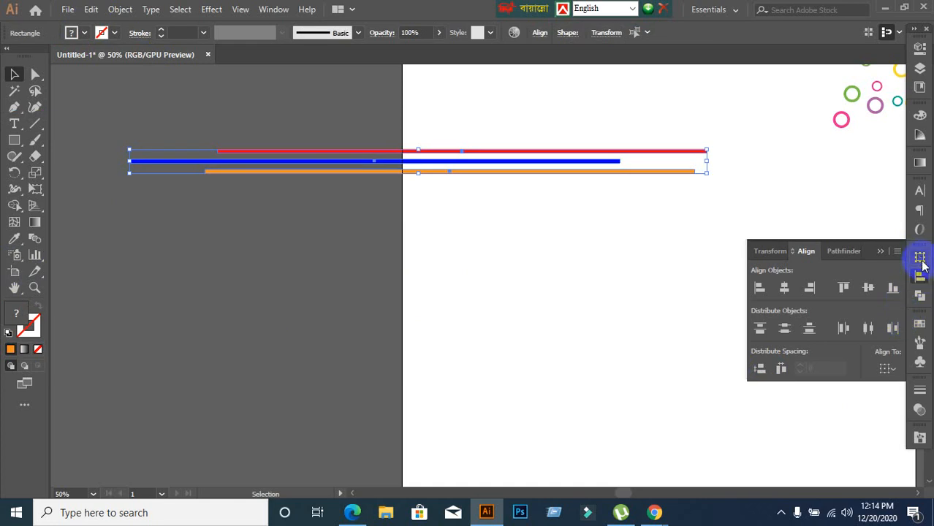
click(922, 260)
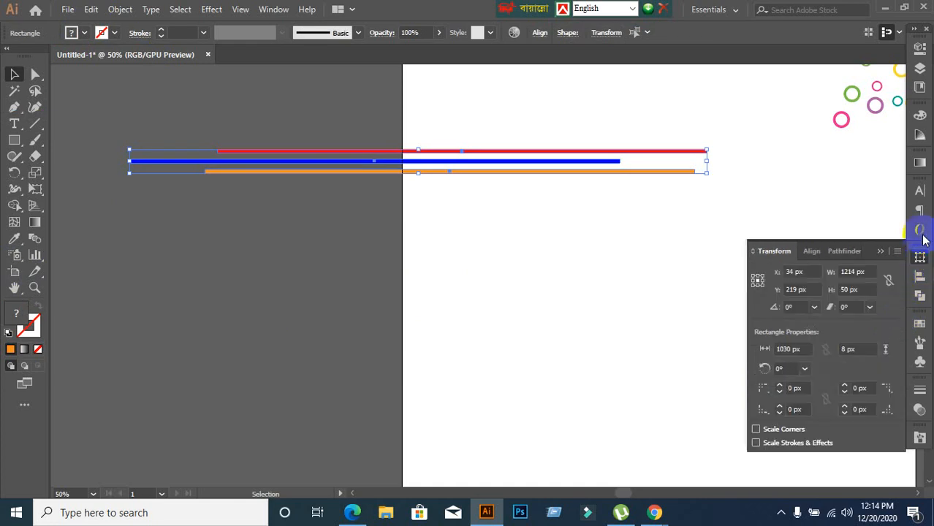
click(920, 343)
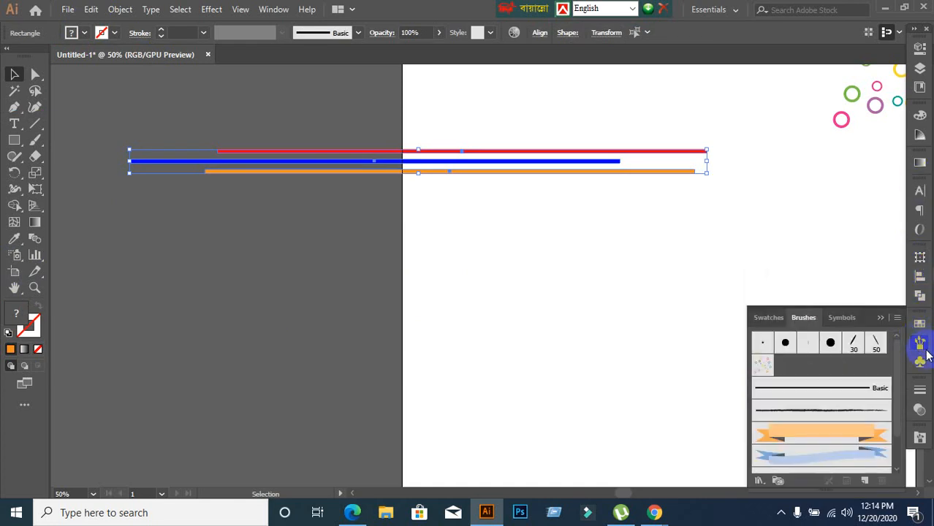
click(806, 317)
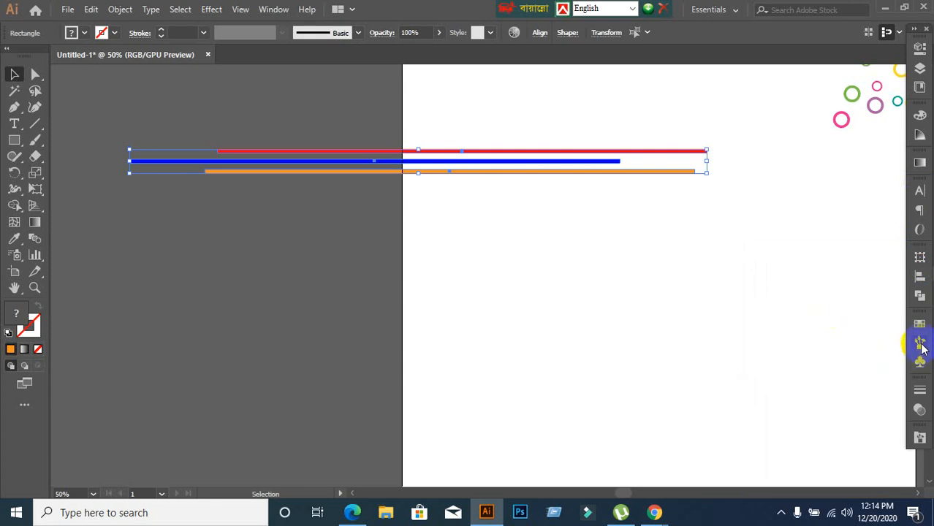
click(923, 349)
click(388, 232)
drag(272, 129, 367, 263)
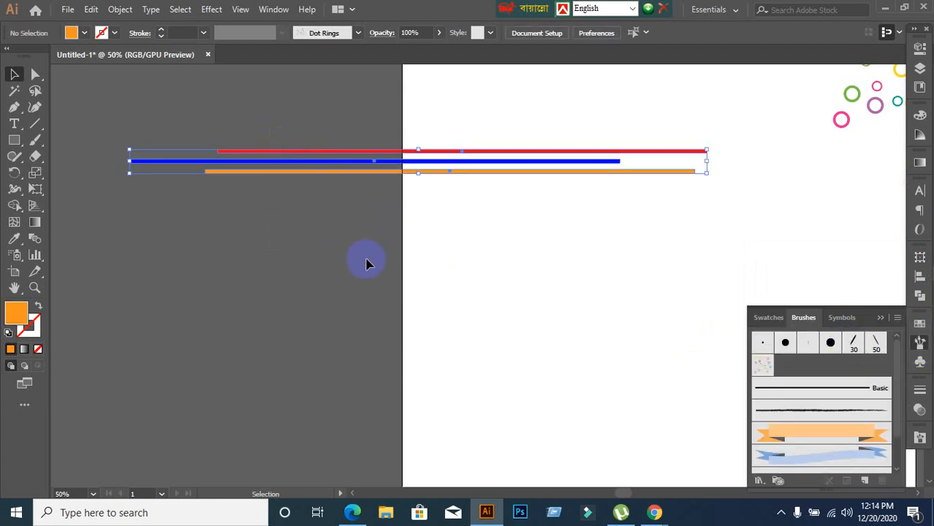
click(418, 288)
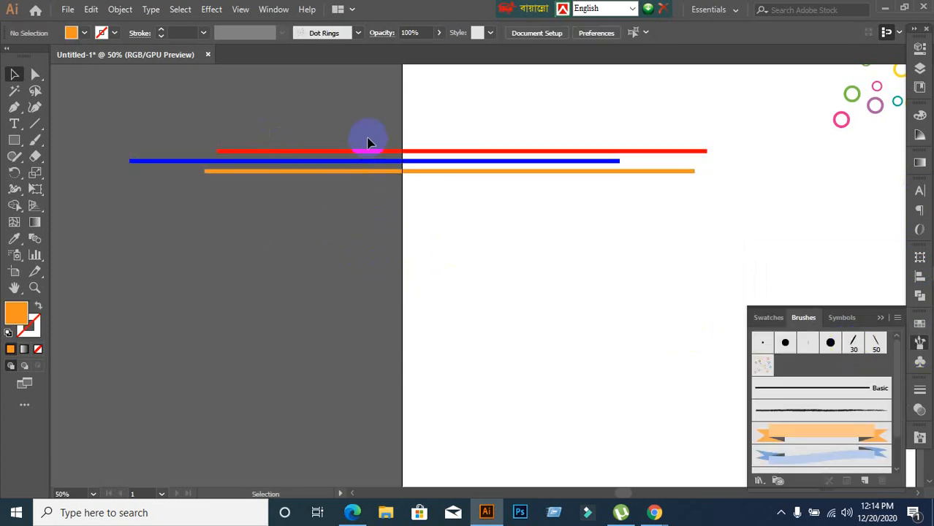
- Define a new Art Brush from the grouped bars, with Stretch to Fit Stroke Length and colorization method None
click(365, 161)
mouse_move(365, 156)
mouse_down()
mouse_move(506, 321)
mouse_move(655, 445)
mouse_move(840, 443)
mouse_move(832, 420)
mouse_up()
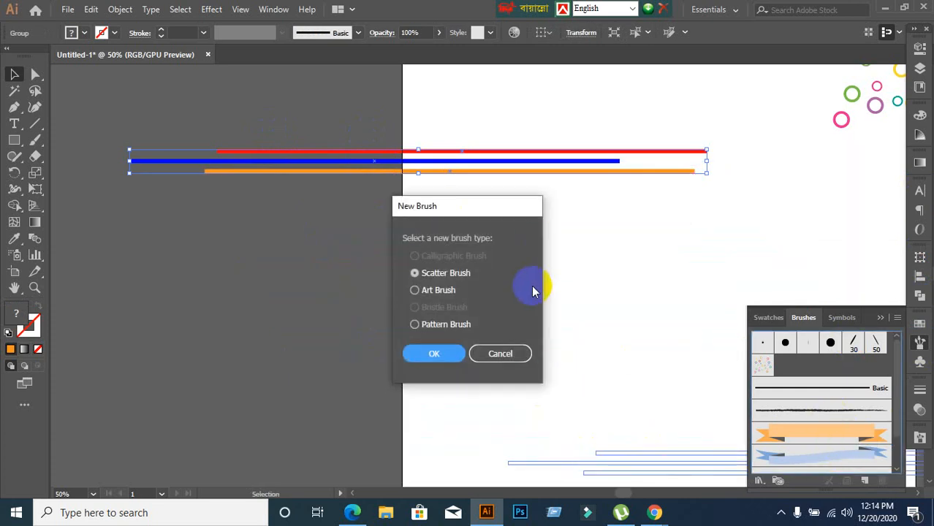
click(415, 291)
click(437, 353)
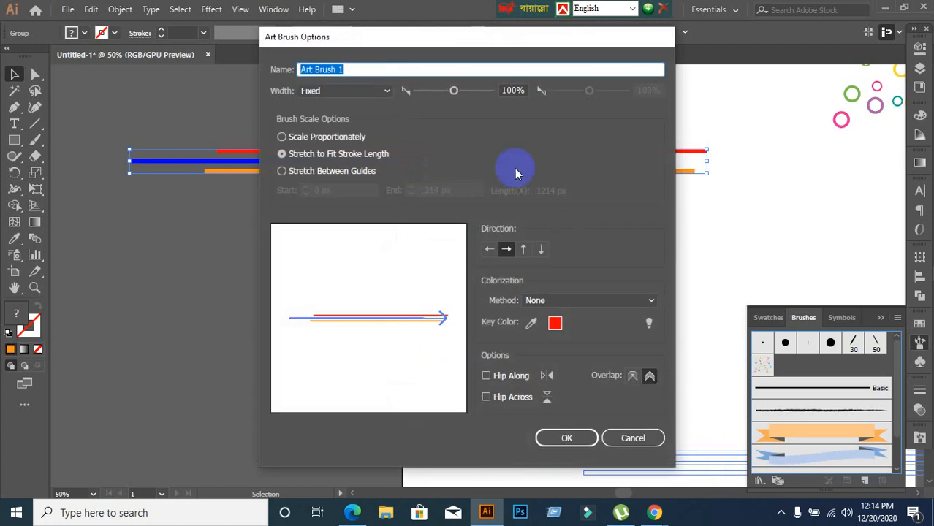
click(571, 438)
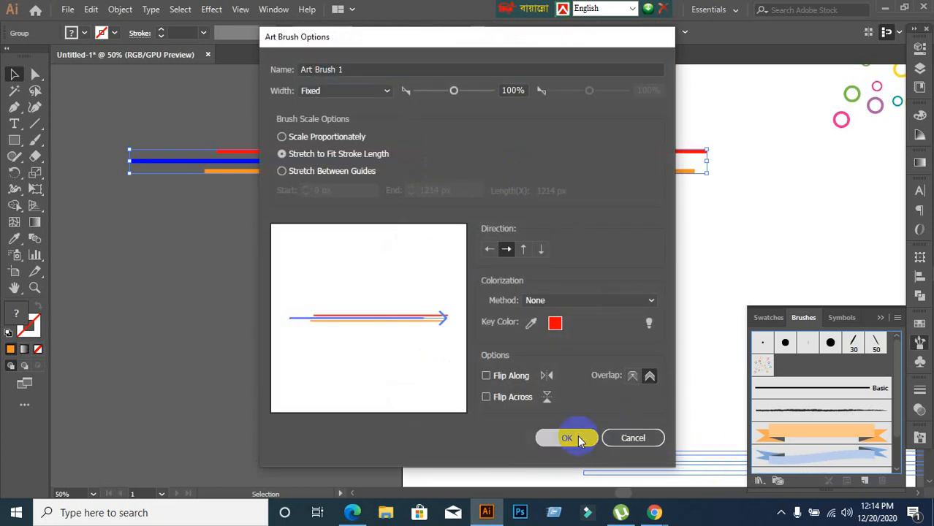
scroll(829, 441, down, 2)
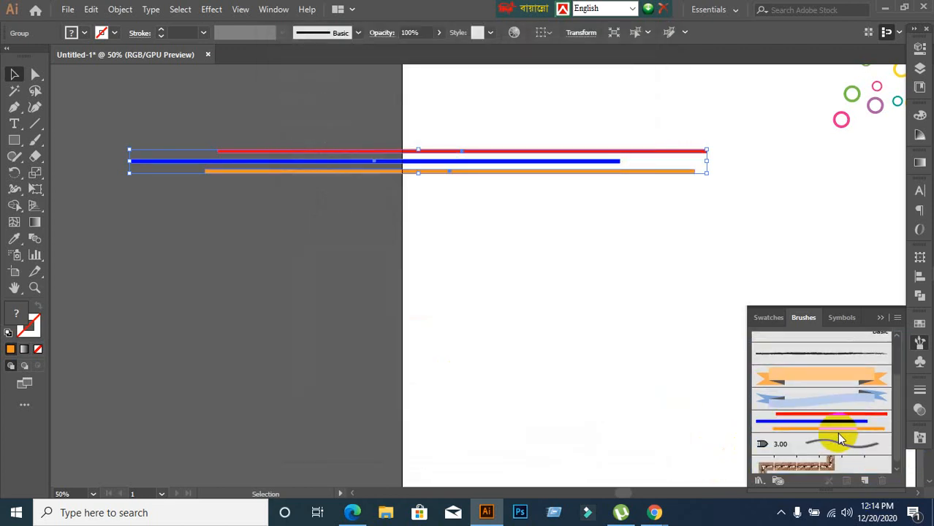
- Delete the original group of three coloured bars
click(521, 373)
drag(347, 130, 397, 276)
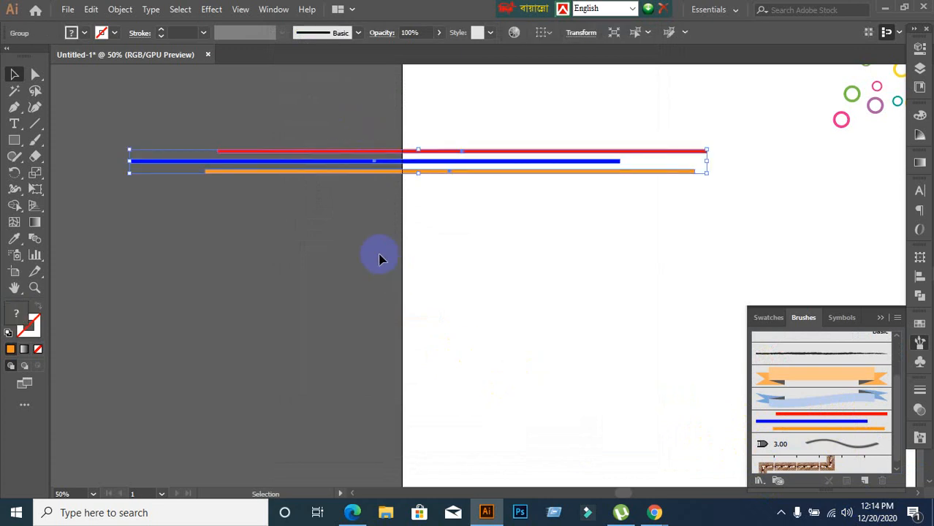
key(Delete)
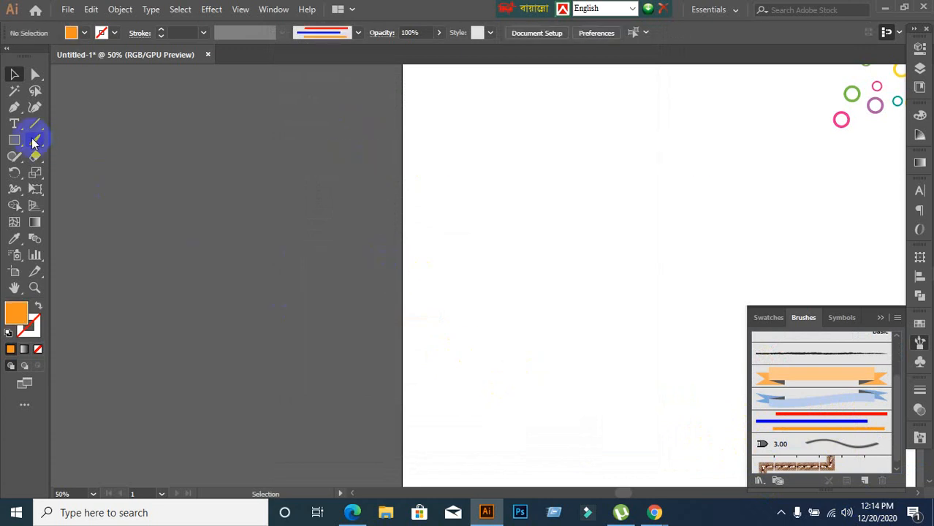
- Draw a large orange-filled circle with the Ellipse tool across the artboard's left edge
drag(19, 145, 110, 173)
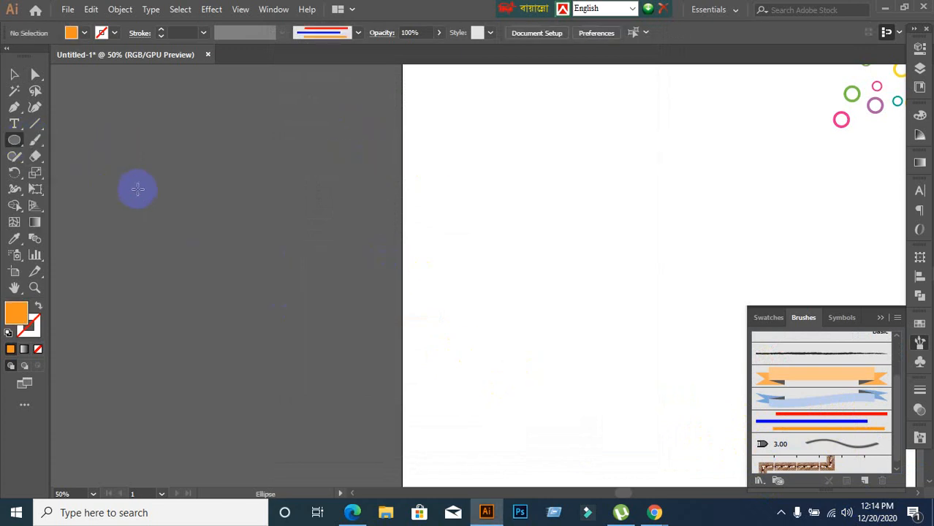
mouse_move(223, 160)
mouse_down()
mouse_move(489, 382)
mouse_move(488, 395)
mouse_up()
click(14, 74)
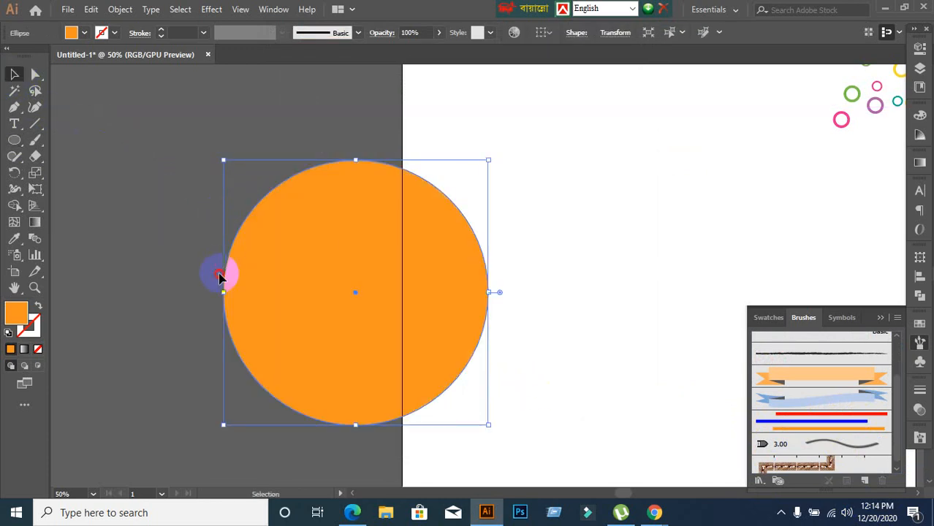
click(220, 271)
click(346, 299)
drag(346, 300, 573, 242)
key(ctrl+z)
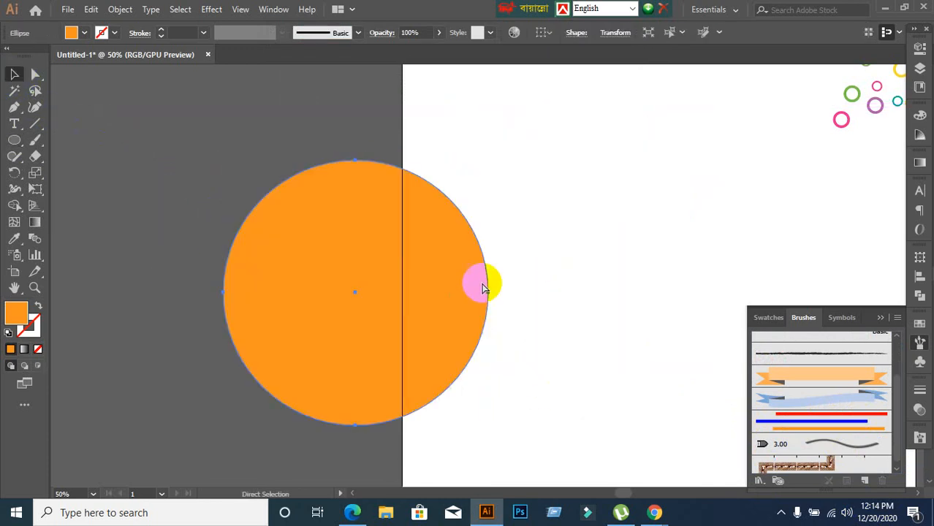
- Duplicate the orange circle onto the upper part of the artboard and remove the copy's fill
click(135, 267)
drag(356, 305, 703, 211)
drag(456, 177, 282, 185)
scroll(373, 177, up, 1)
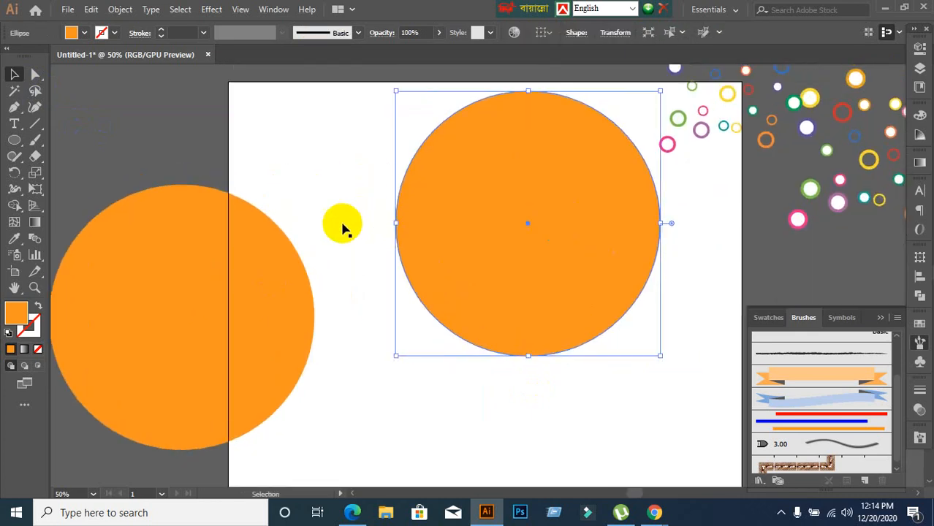
click(37, 350)
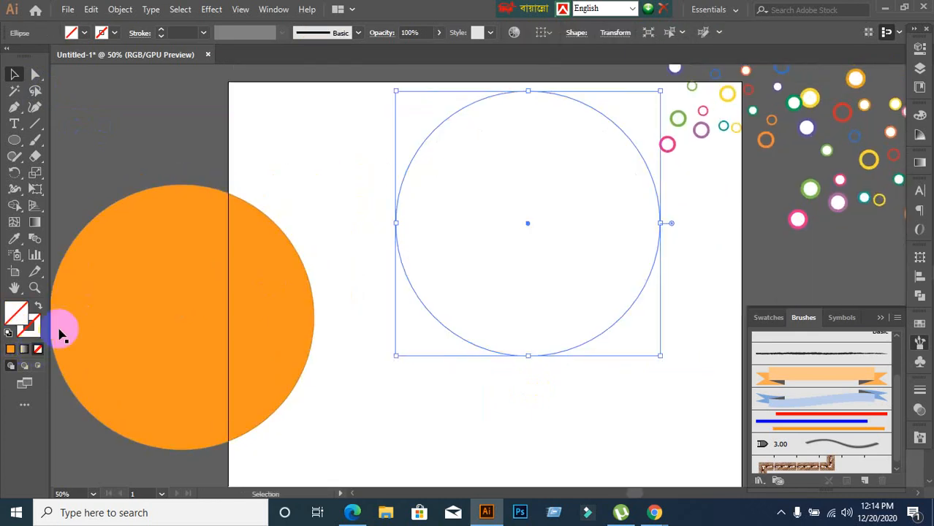
- Apply the red, blue and orange bar art brush to the unfilled circle's outline and deselect it
click(37, 141)
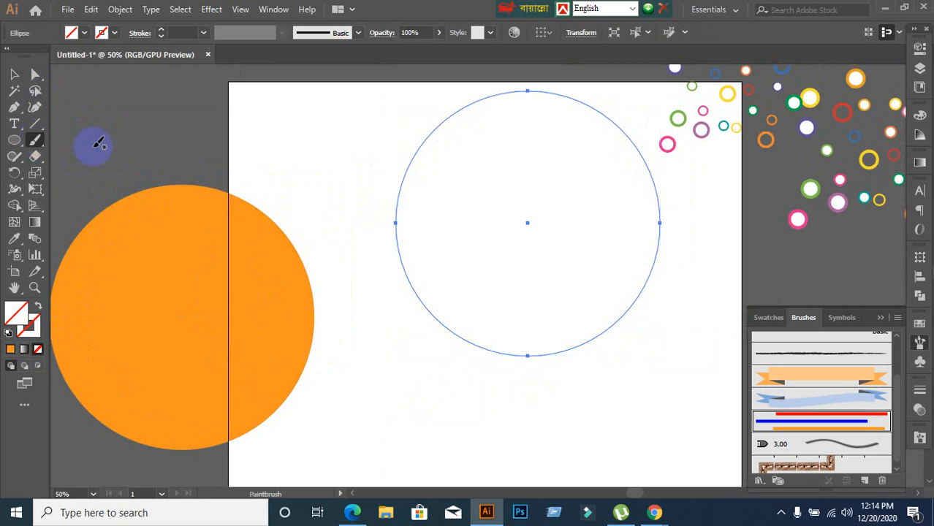
click(809, 427)
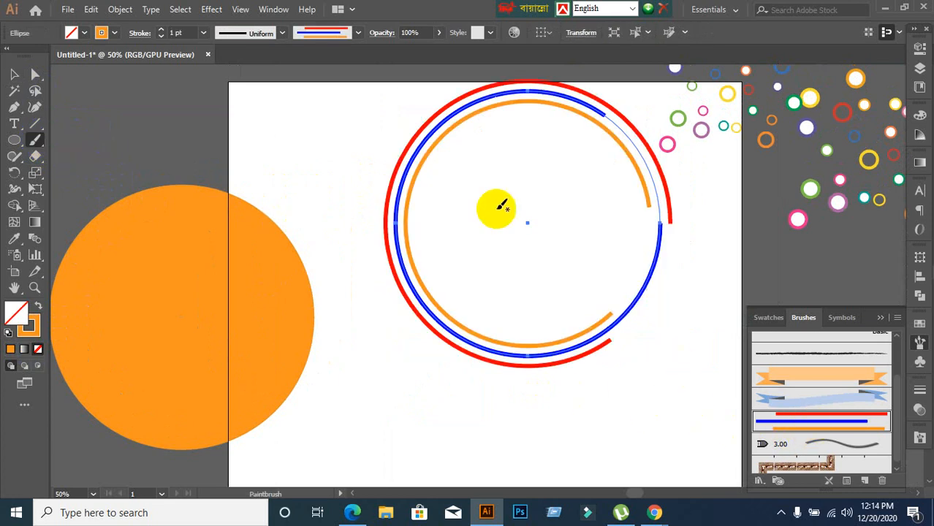
click(13, 74)
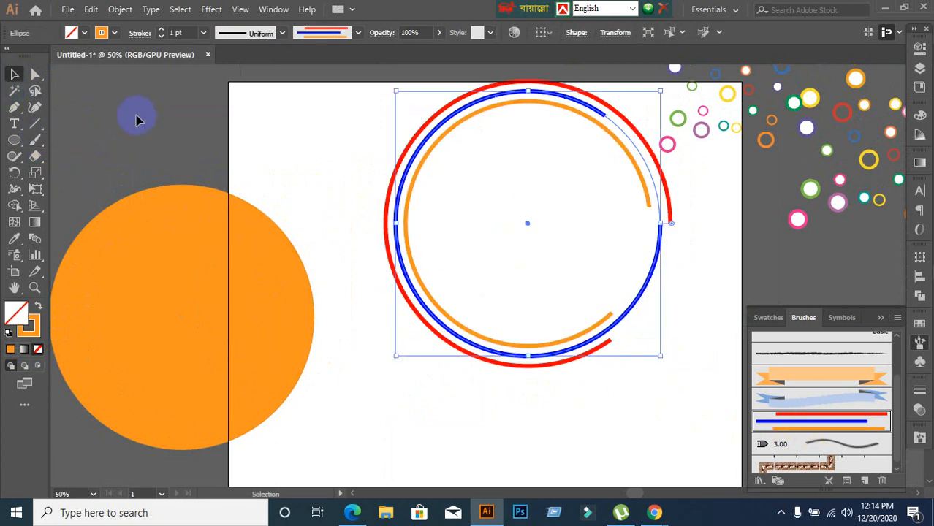
click(120, 104)
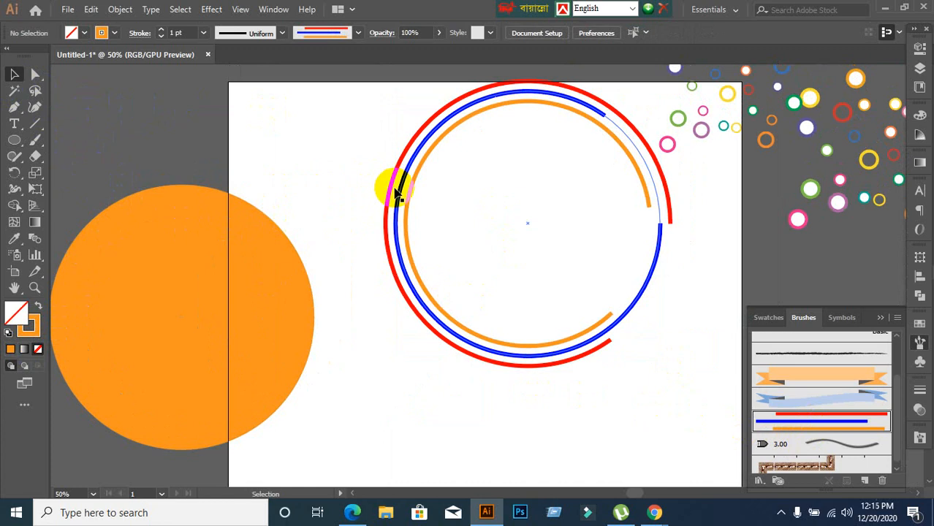
- Fit the brushed ring around the orange circle for comparison, and move it back to the artboard's upper middle
key(ctrl+minus)
drag(396, 192, 218, 281)
drag(282, 157, 168, 272)
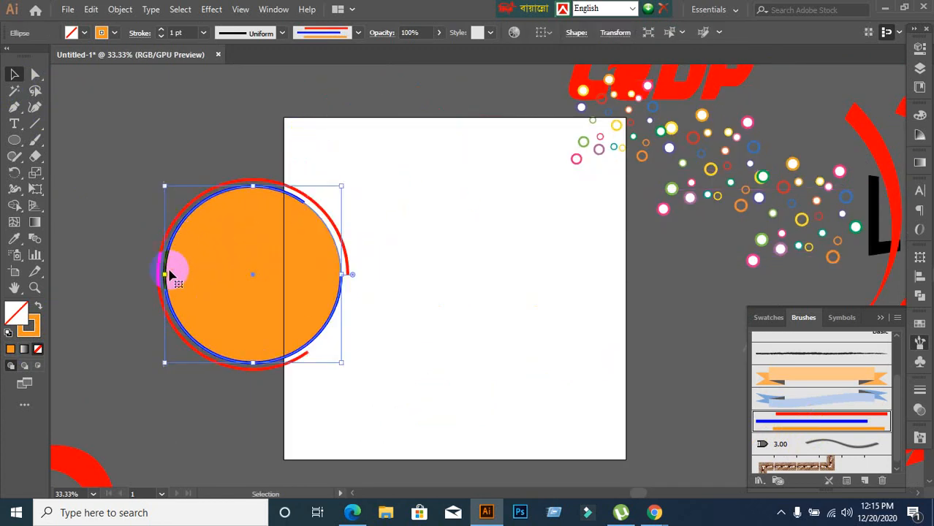
click(439, 351)
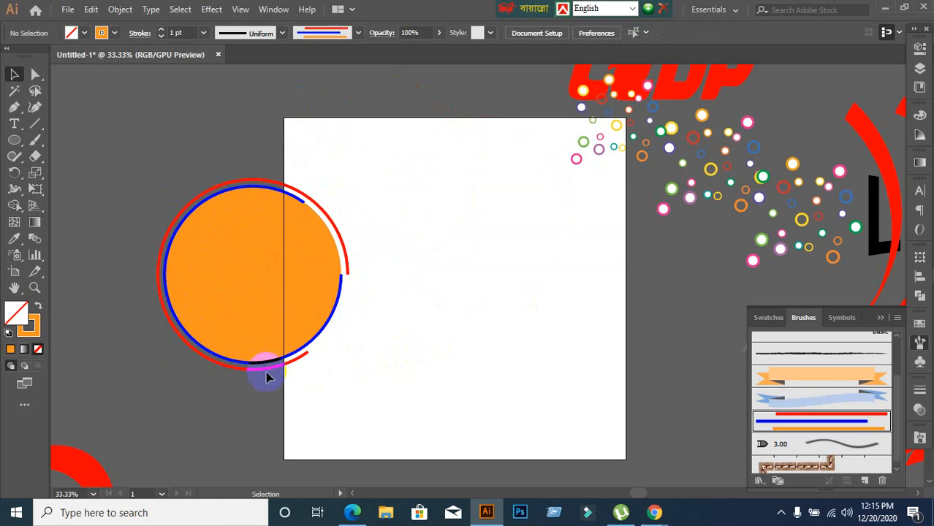
drag(265, 371, 469, 311)
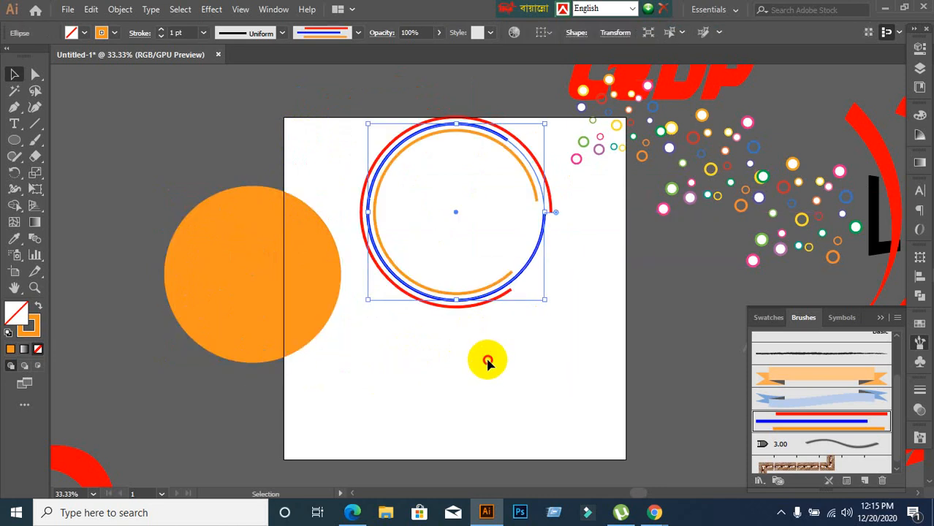
click(488, 362)
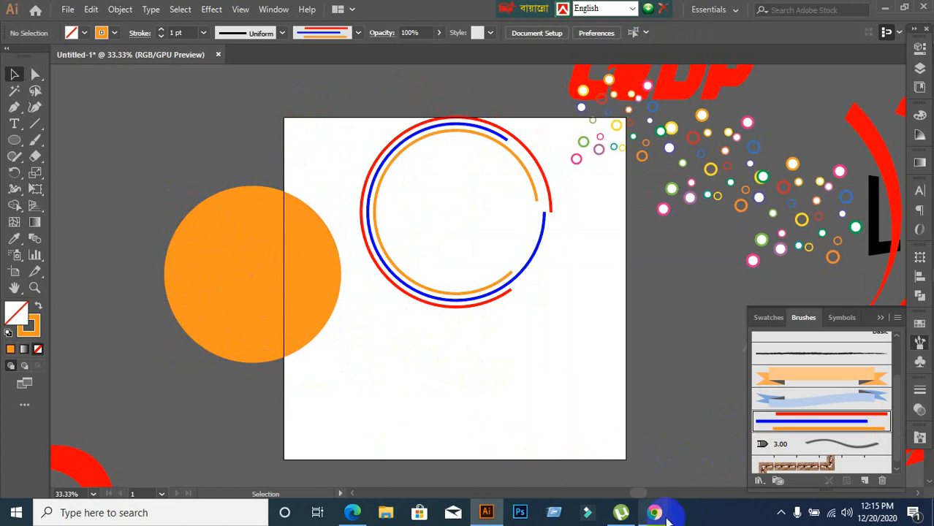
- Switch to the Google Meet call in Chrome to check on the participants, and return to Illustrator
mouse_move(667, 516)
click(578, 460)
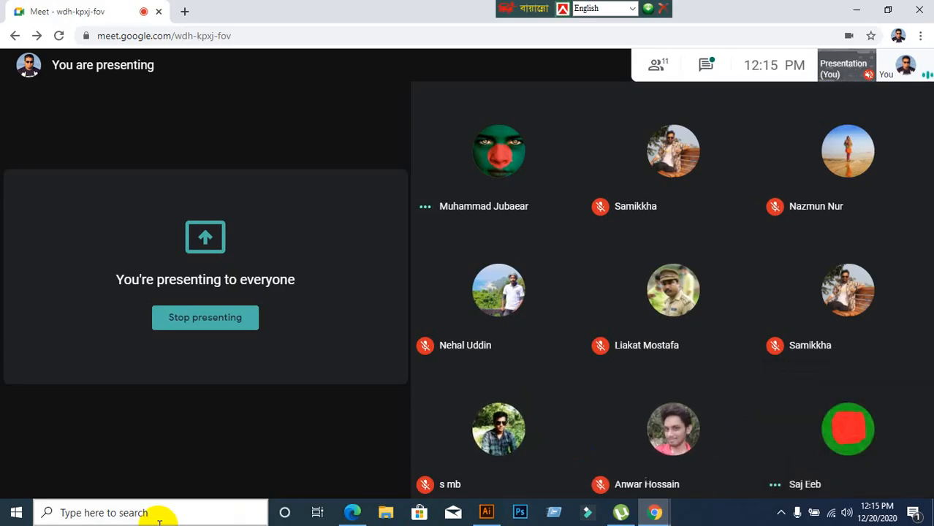
click(171, 474)
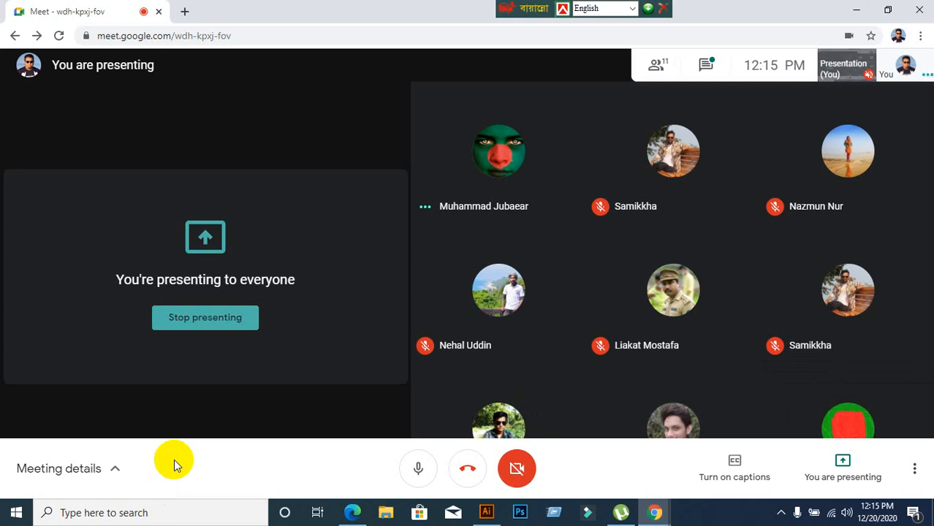
click(174, 459)
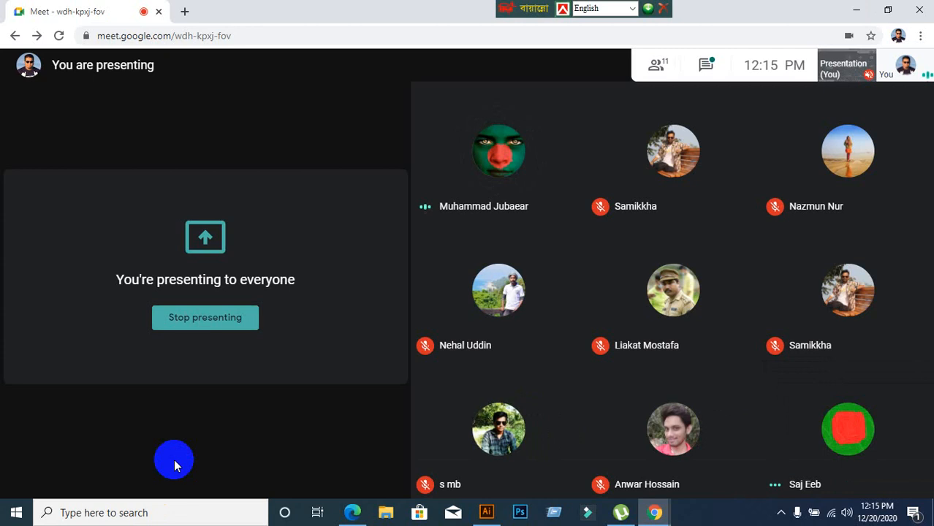
click(482, 509)
click(395, 185)
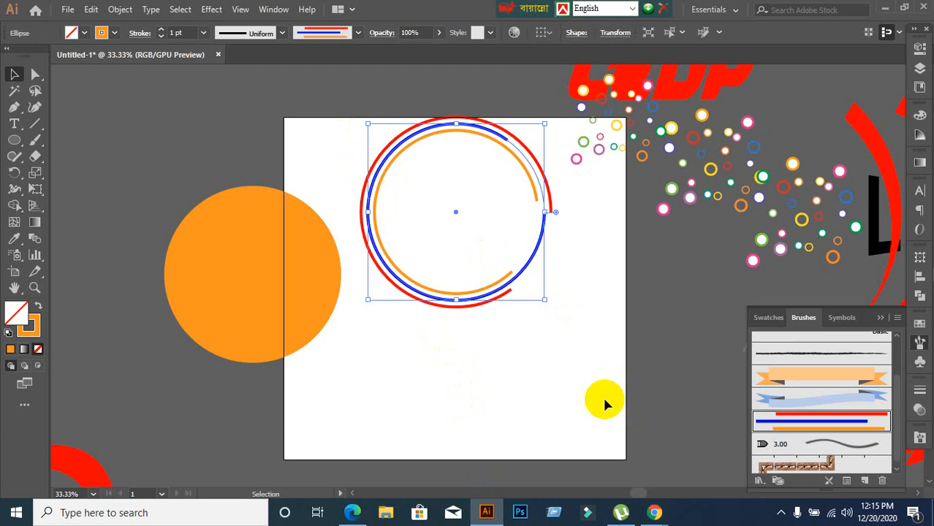
click(442, 228)
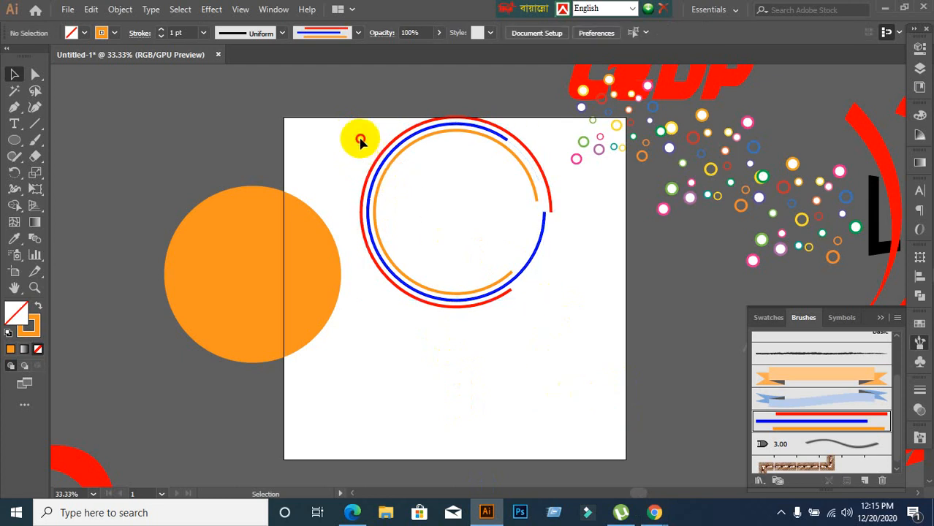
click(508, 268)
click(715, 382)
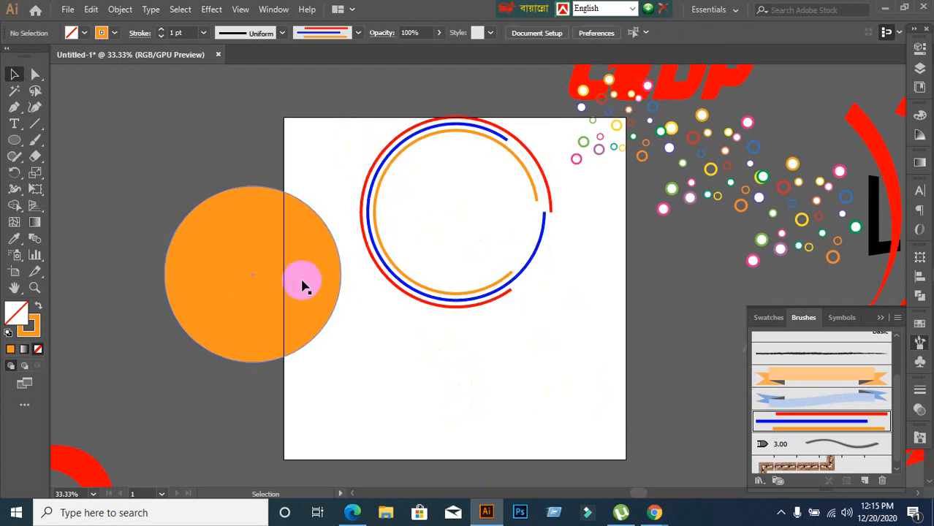
click(306, 287)
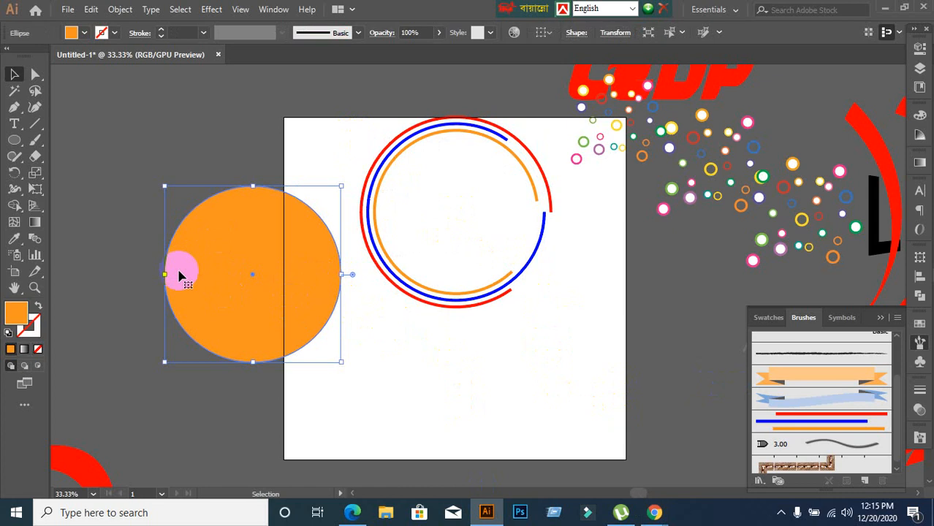
click(431, 381)
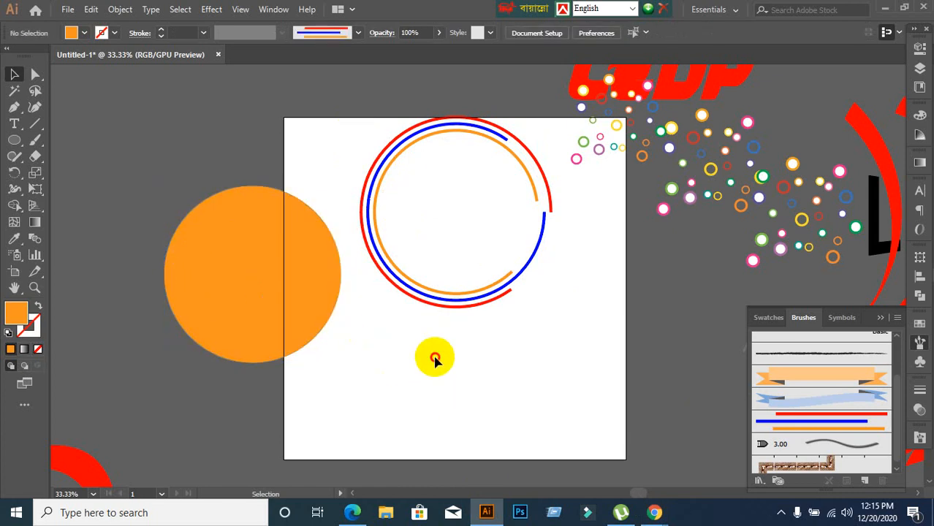
click(481, 163)
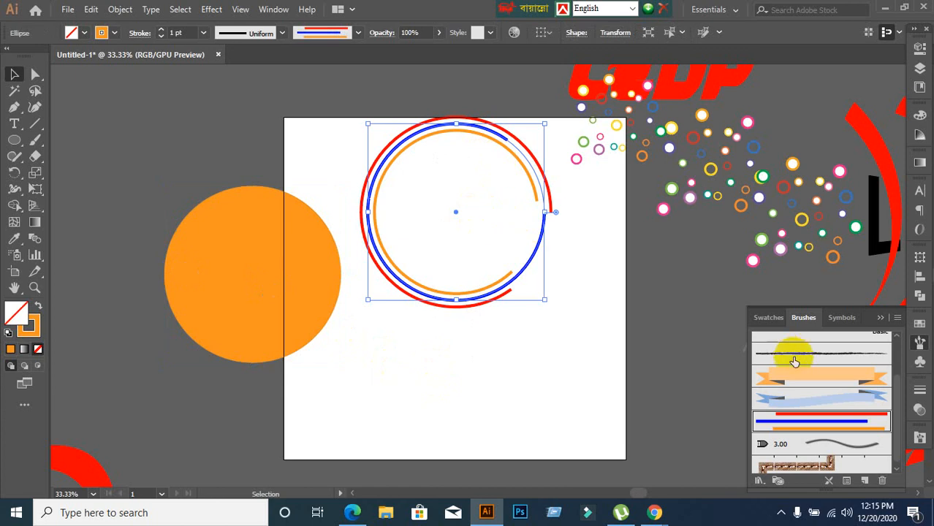
click(534, 404)
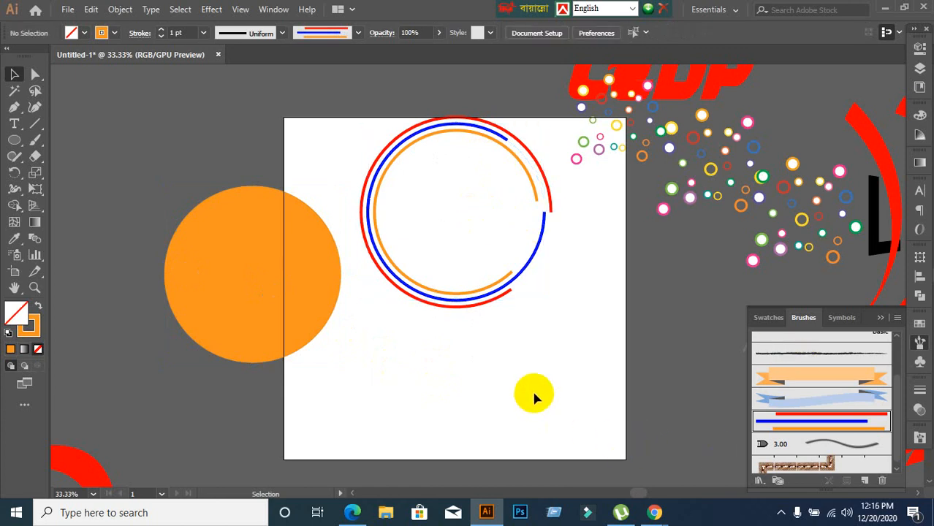
- Move the brushed ring from the artboard onto the orange circle so it frames the circle, and deselect it
scroll(514, 392, up, 1)
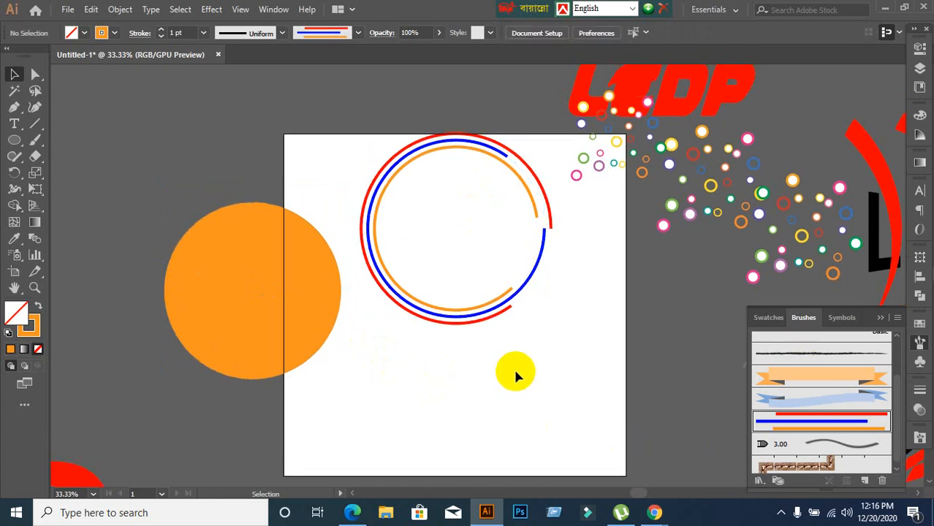
drag(446, 313, 244, 373)
click(570, 411)
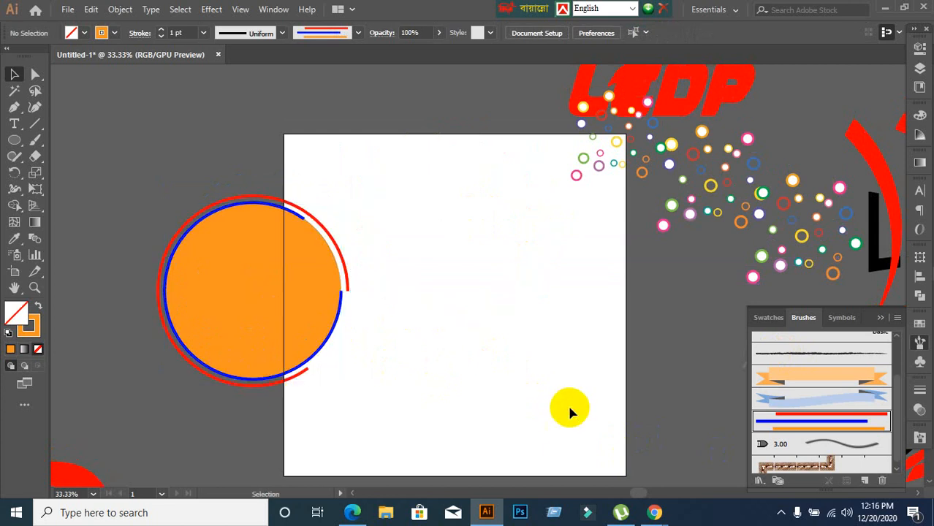
- Delete the orange circle together with the brushed ring around it
scroll(403, 345, up, 1)
scroll(404, 346, down, 1)
scroll(405, 314, down, 1)
scroll(407, 281, down, 1)
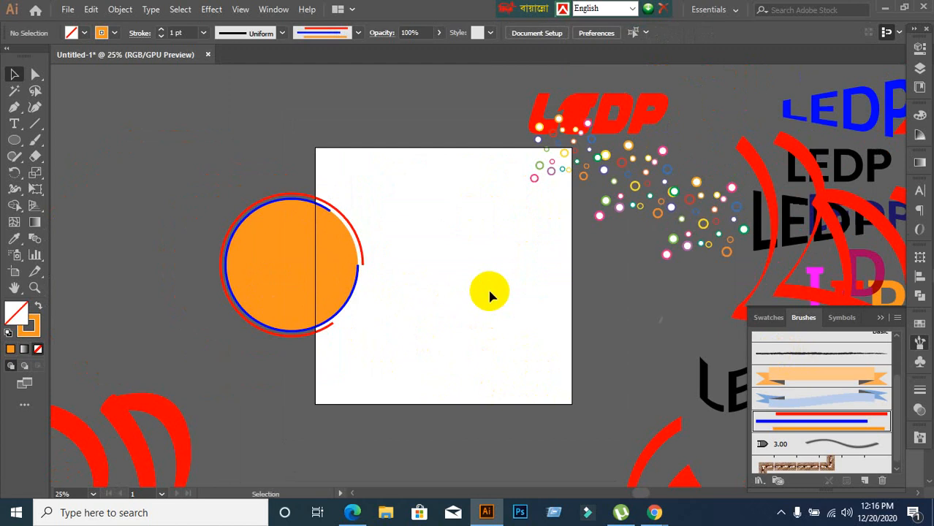
scroll(490, 296, down, 1)
scroll(489, 296, up, 2)
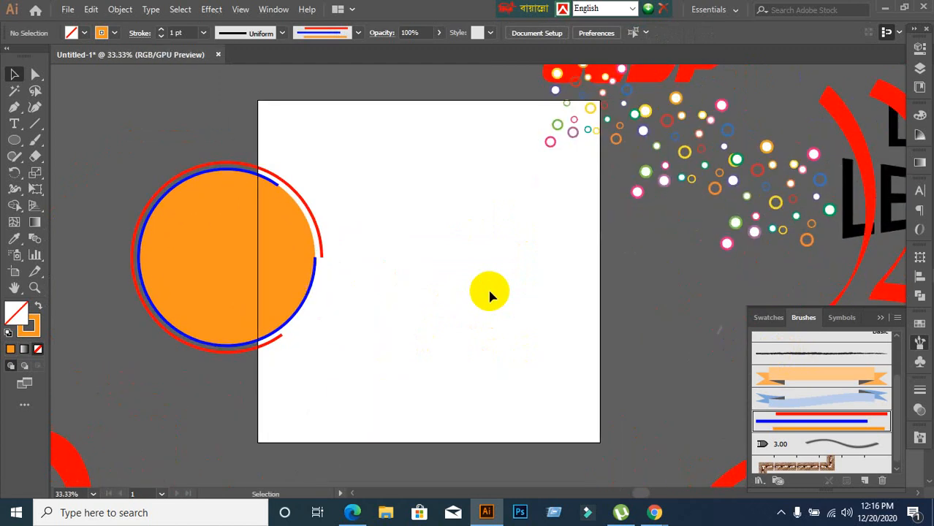
scroll(490, 294, down, 1)
drag(231, 177, 358, 349)
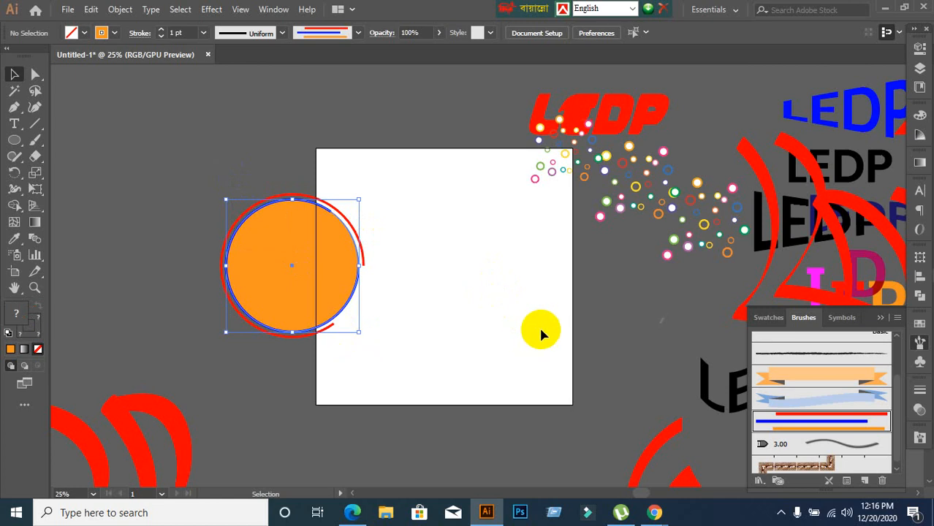
key(Delete)
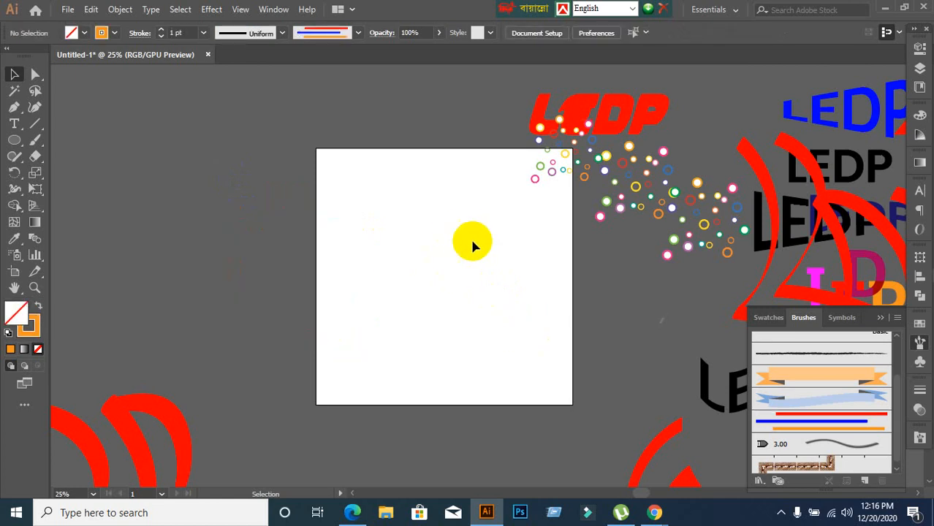
- Add the point text LEDP on the empty artboard and finish text editing
scroll(500, 235, up, 1)
drag(522, 261, 343, 213)
scroll(430, 250, down, 1)
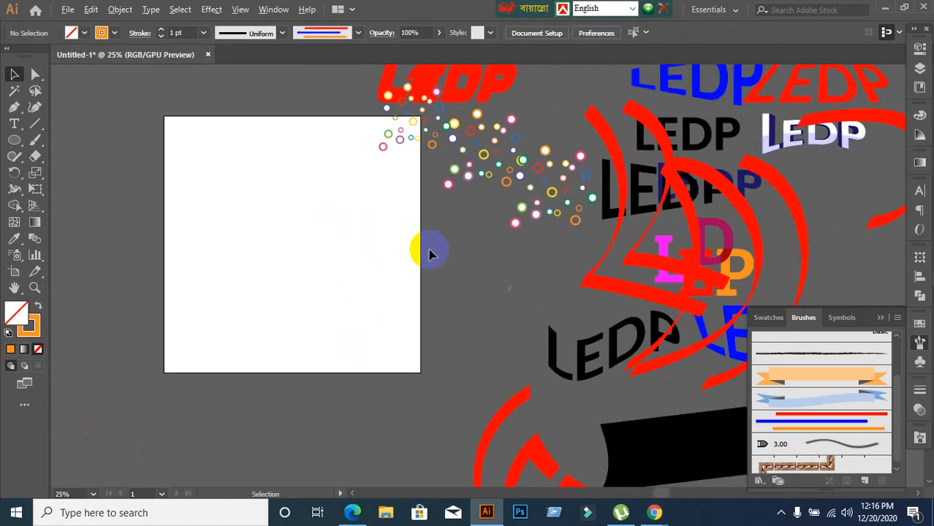
scroll(246, 204, up, 1)
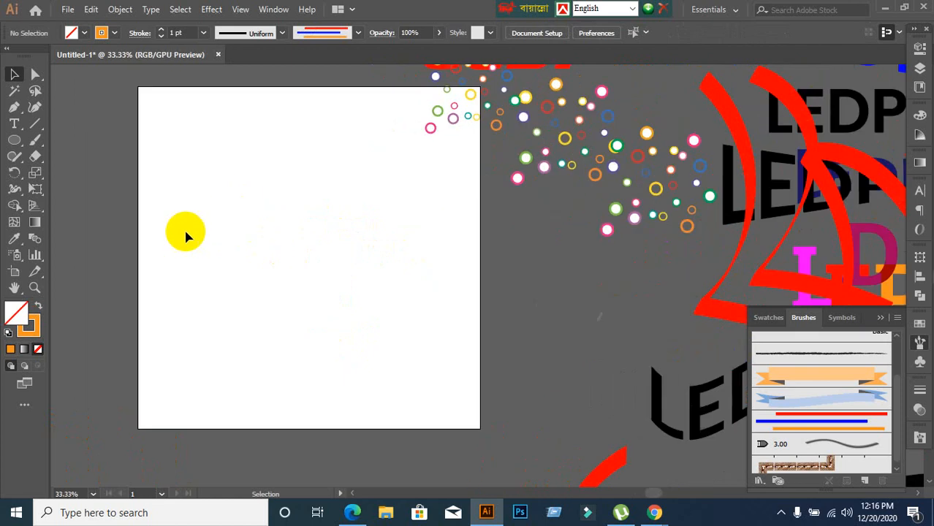
drag(11, 130, 80, 131)
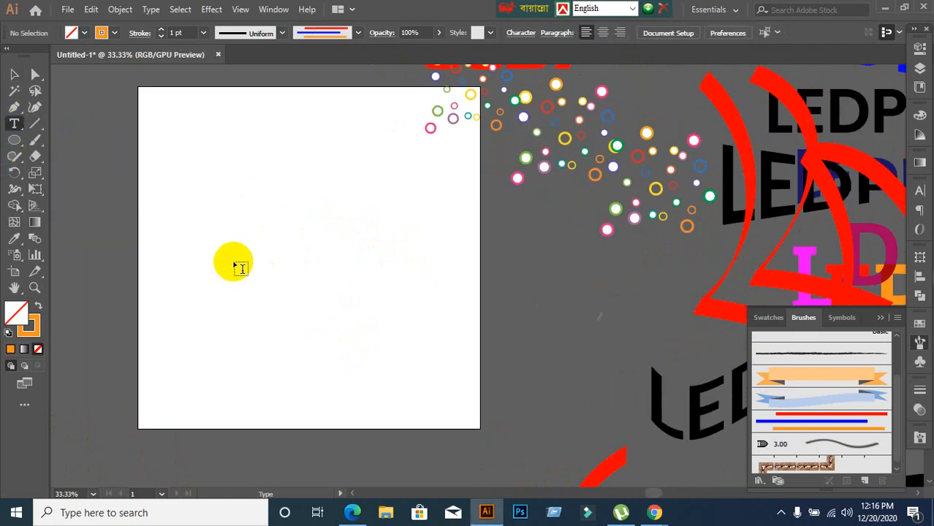
click(219, 222)
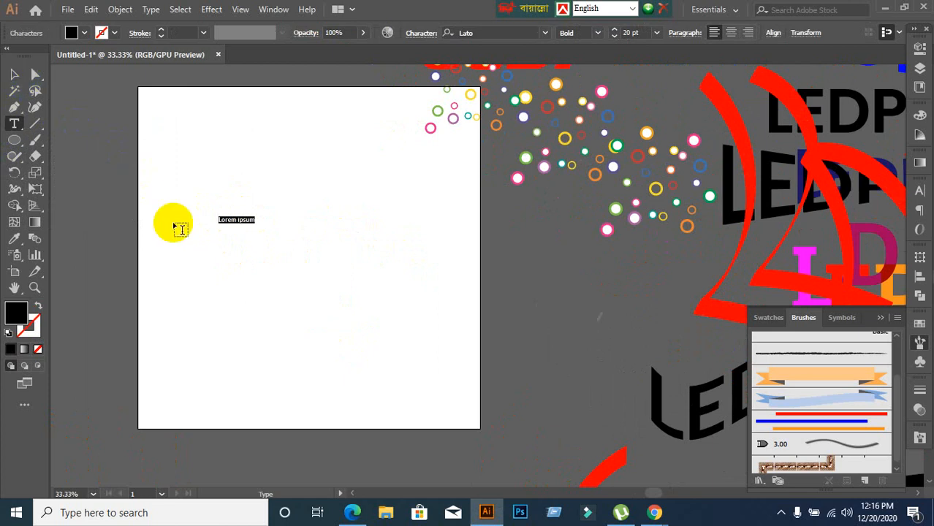
text(B)
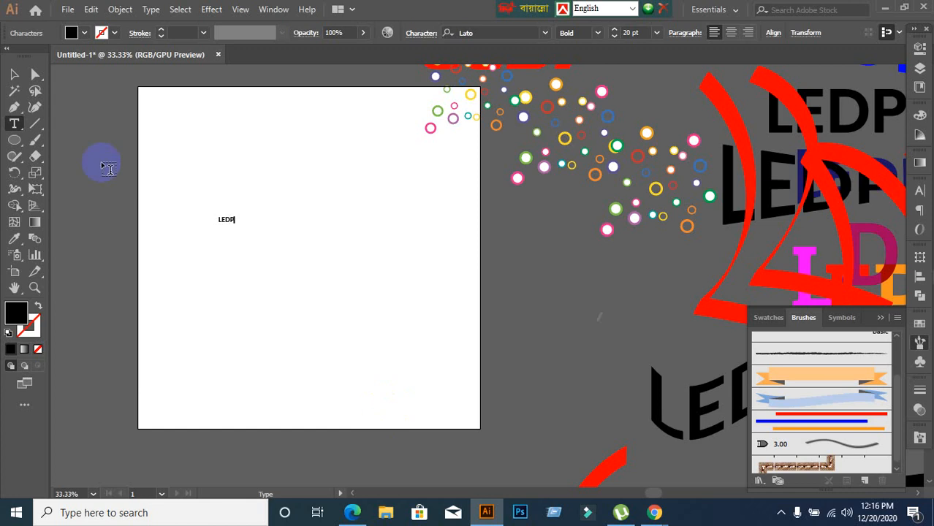
click(14, 74)
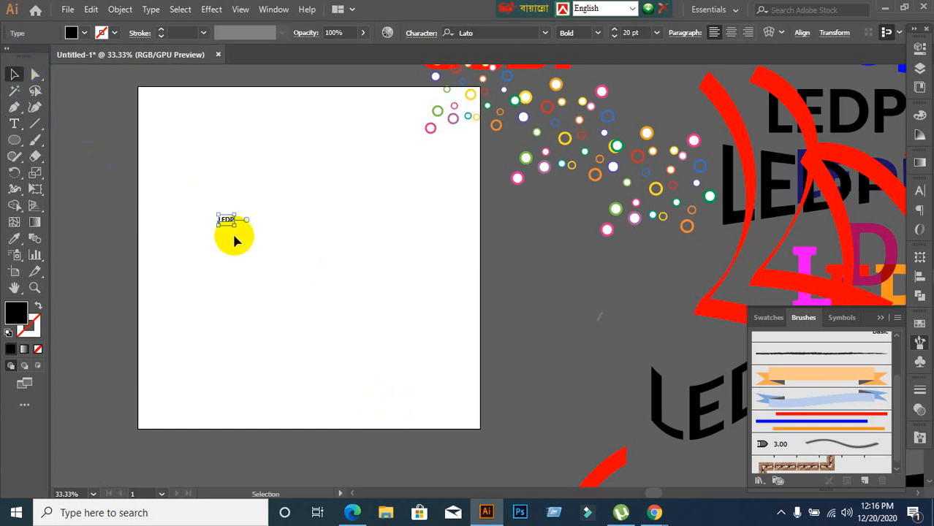
- Enlarge the LEDP text proportionally to about 291 pt and move it to the middle of the artboard
drag(235, 226, 465, 371)
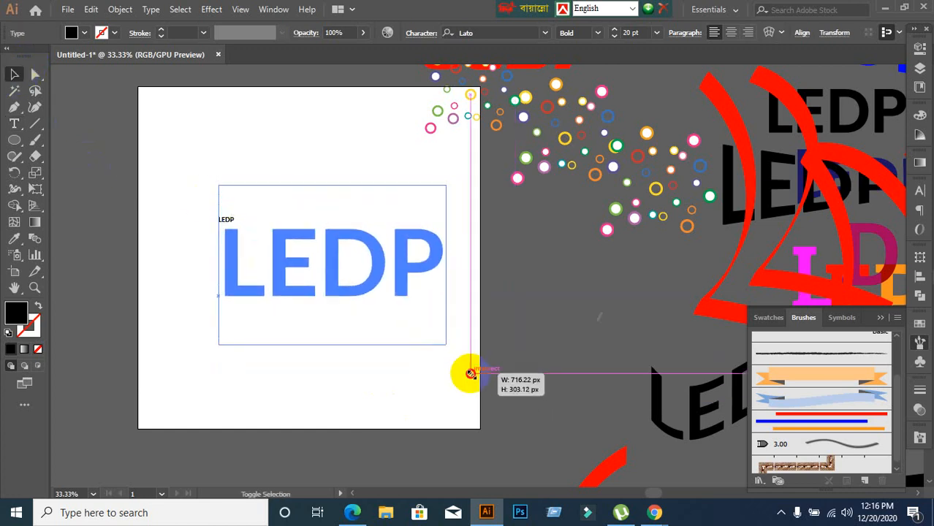
click(589, 309)
drag(410, 289, 371, 274)
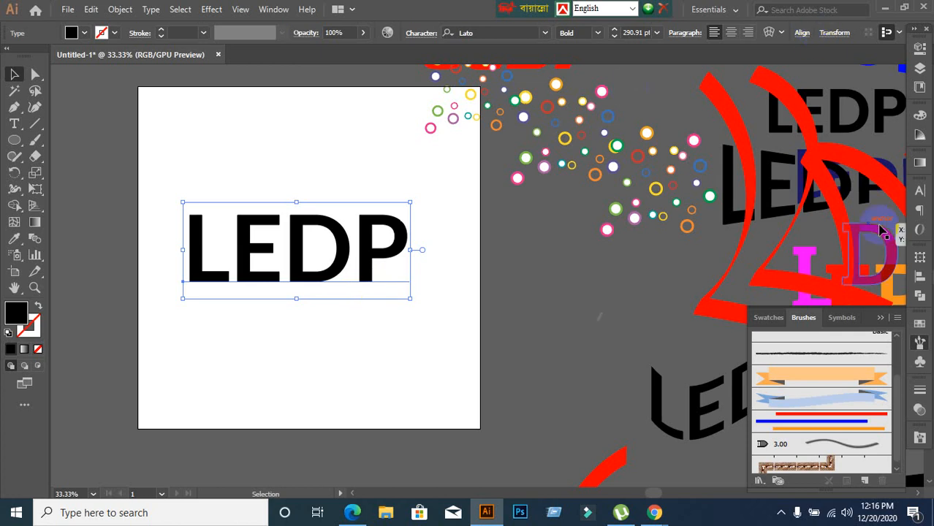
- Convert the large LEDP text on the artboard to outlines
click(921, 191)
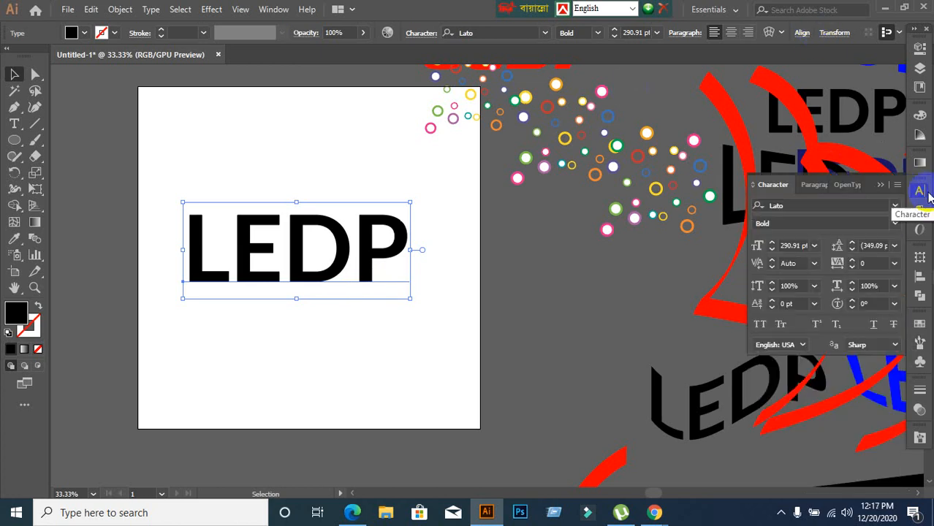
click(926, 194)
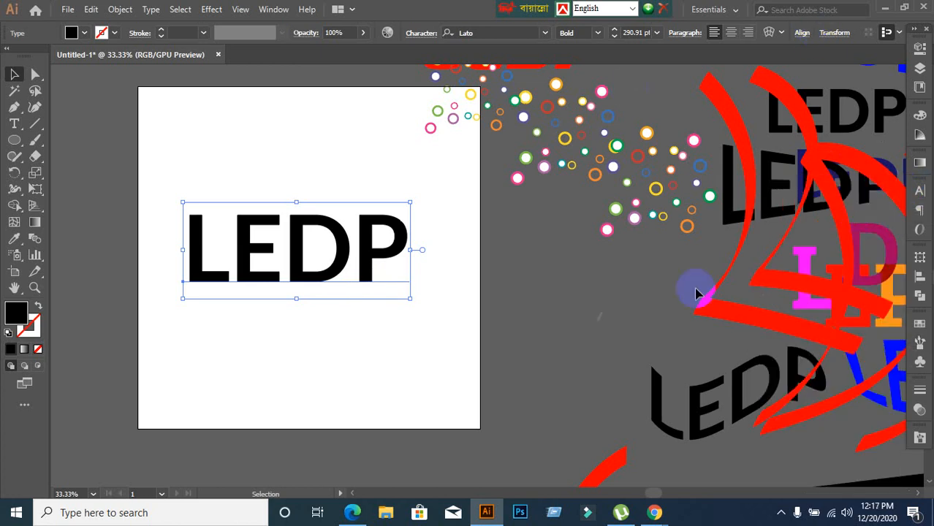
click(501, 319)
drag(174, 183, 396, 368)
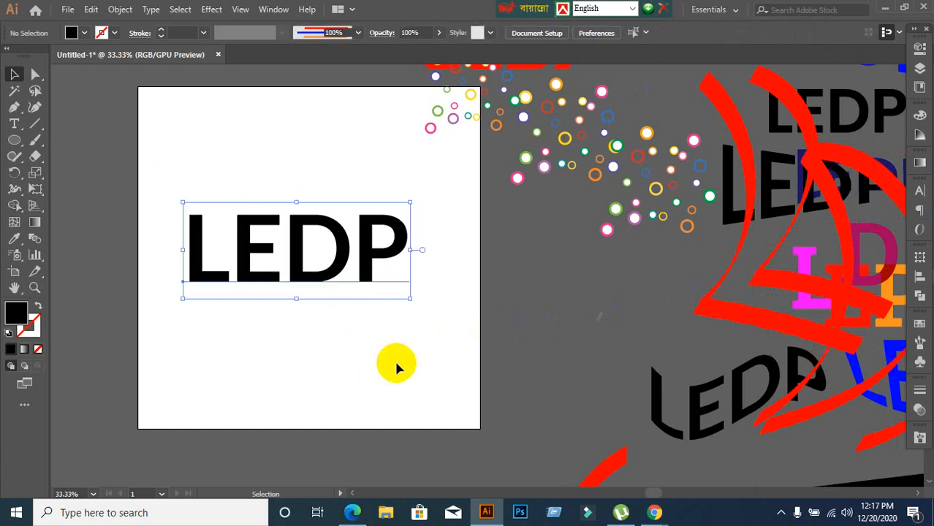
double_click(323, 279)
right_click(325, 282)
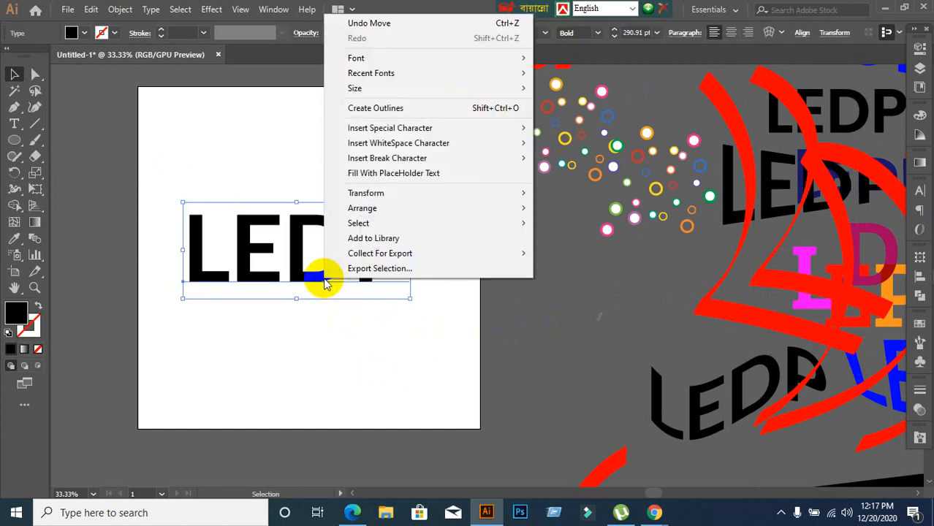
click(387, 109)
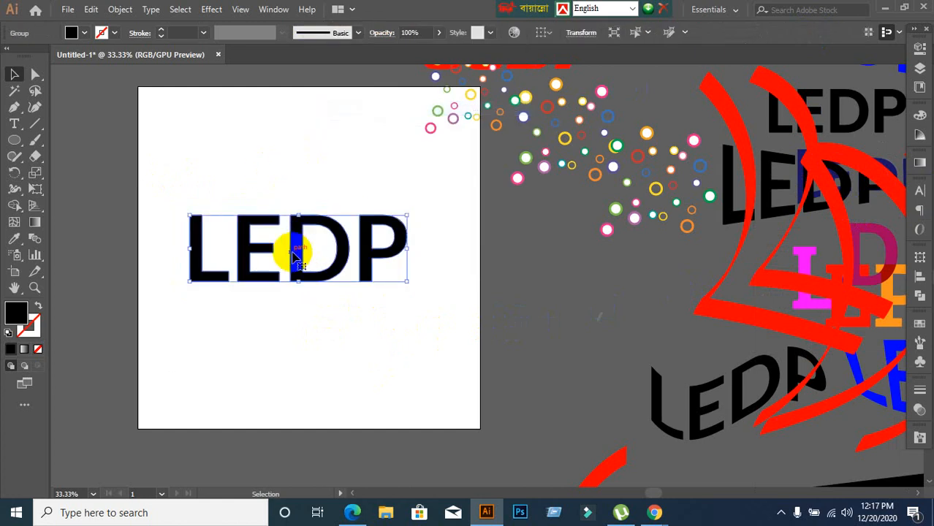
- Fill the outlined LEDP letters with the pure blue swatch
click(288, 183)
click(303, 254)
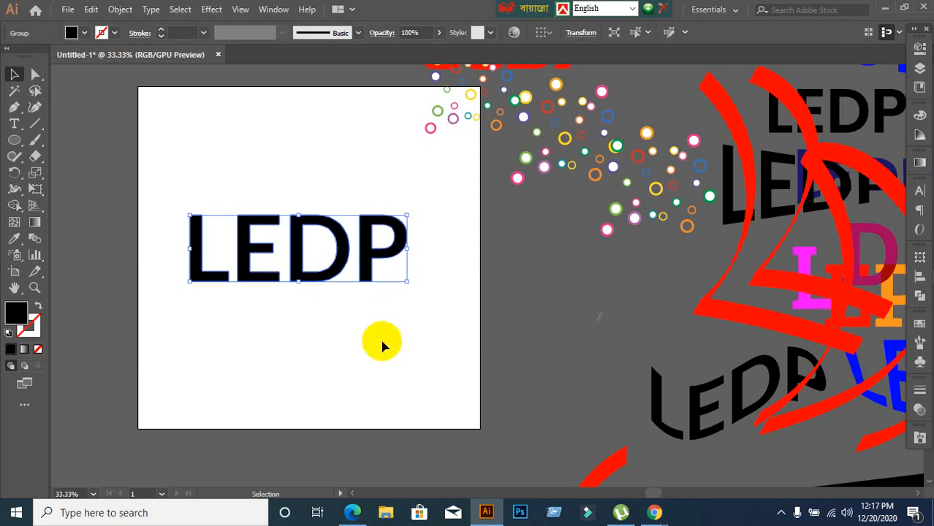
click(919, 327)
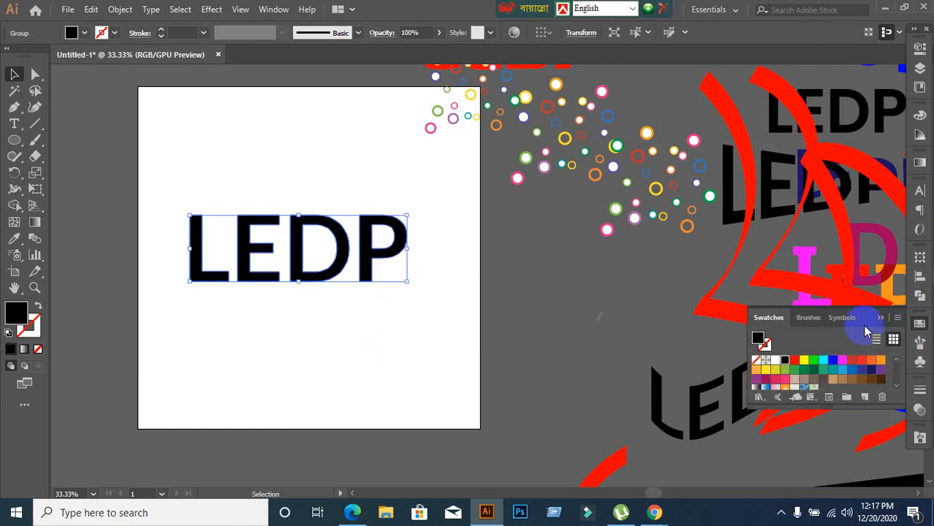
click(833, 359)
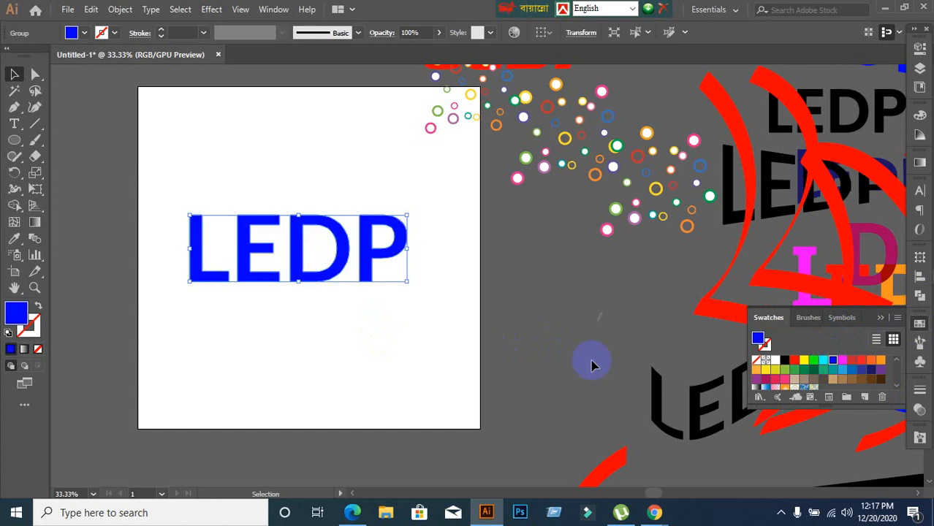
- Start a 3D Extrude & Bevel effect on the blue LEDP letters and turn on its preview
click(350, 372)
drag(204, 341, 222, 275)
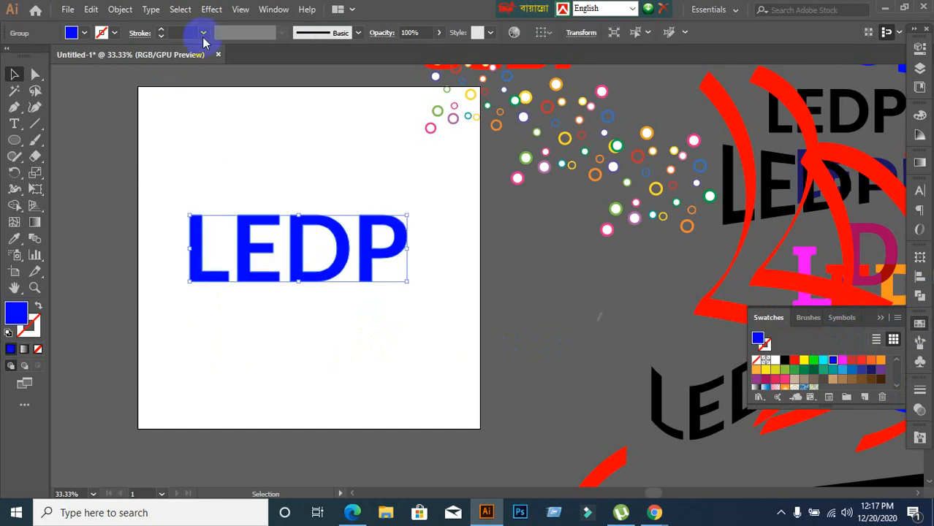
click(211, 10)
mouse_move(219, 85)
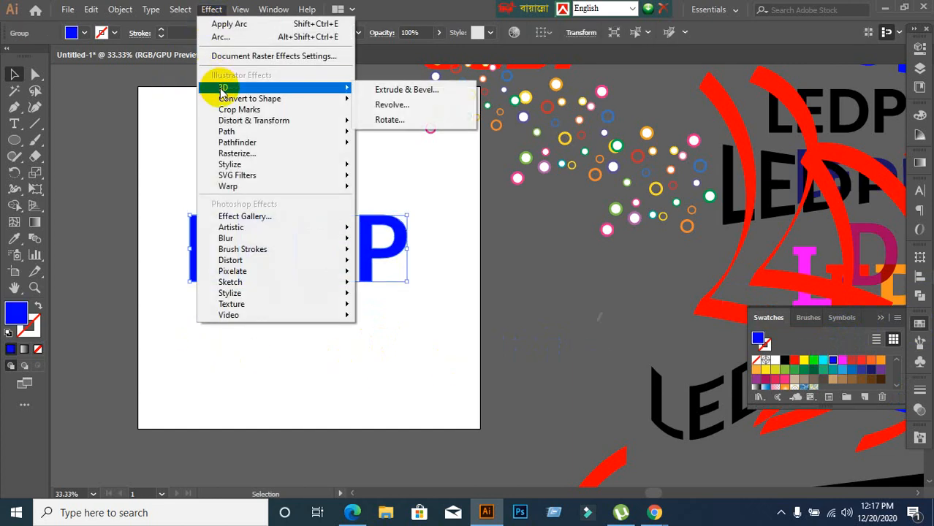
click(428, 90)
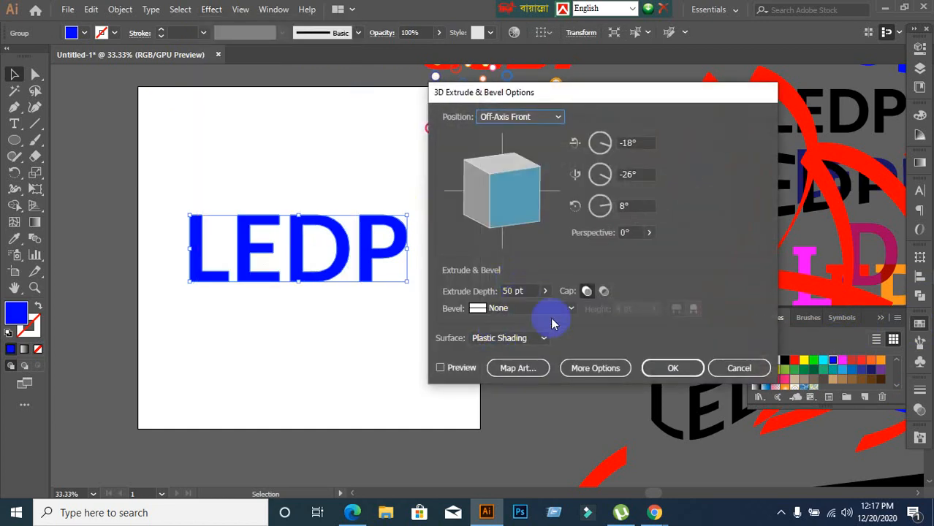
click(436, 368)
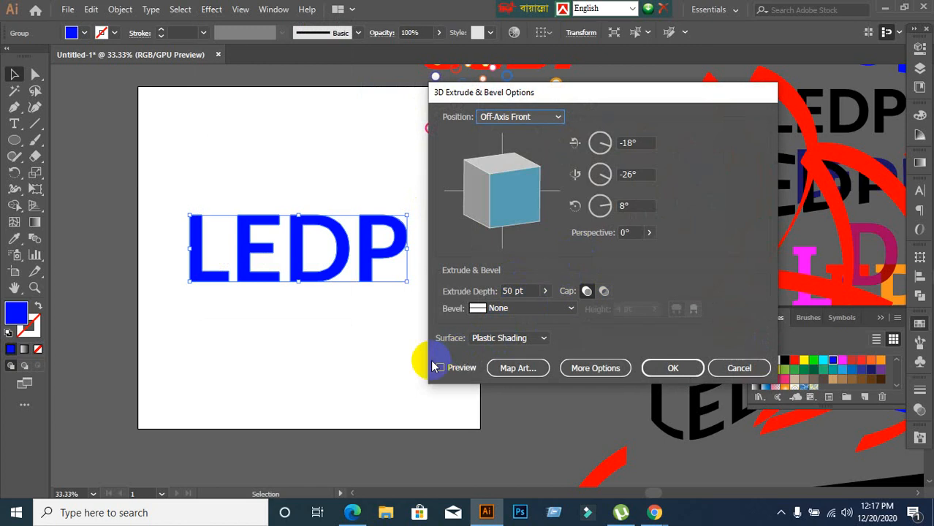
- Set the extruded letters' rotation about the X axis to -23°
click(644, 143)
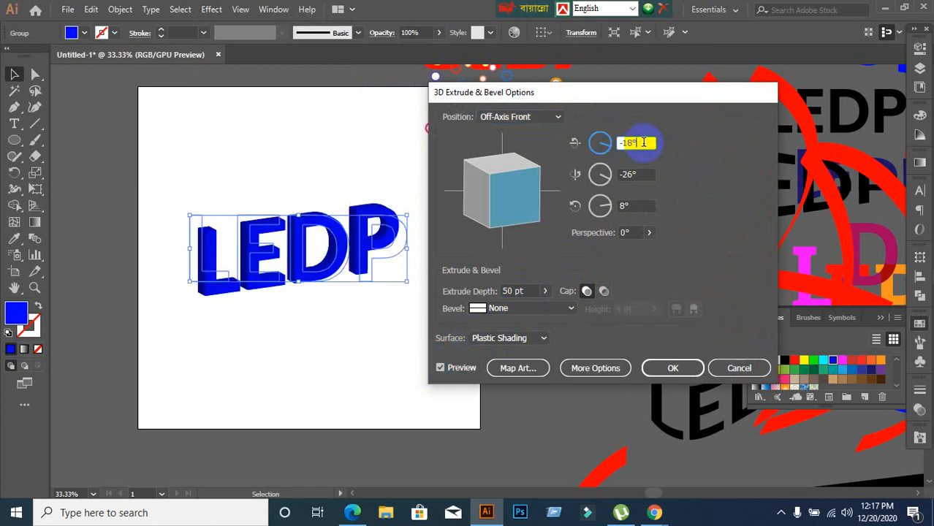
key(Down)
key(Down)
key(Down)
key(Down)
key(Down)
key(Down)
key(Down)
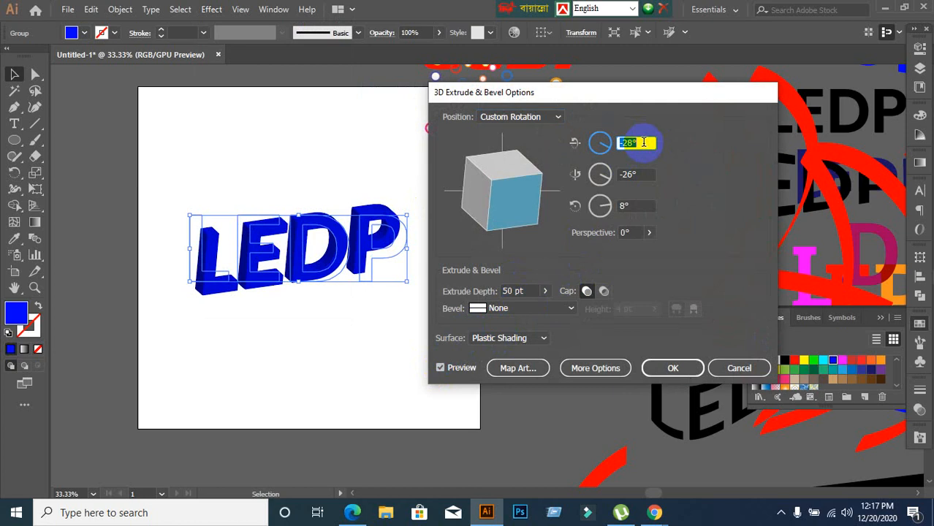
key(Up)
key(Up)
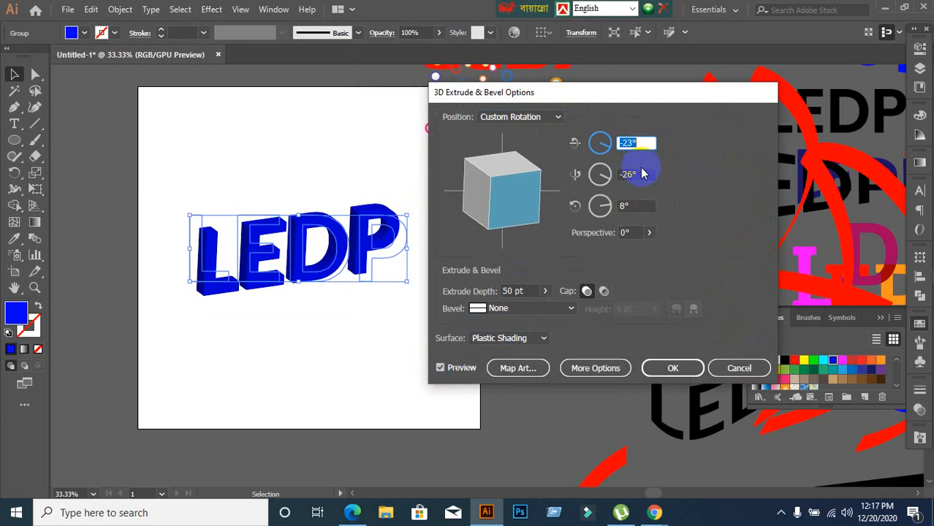
- Set the extruded letters' rotation about the Y axis to -28°
click(641, 172)
key(Up)
key(Up)
key(Up)
key(Up)
key(Up)
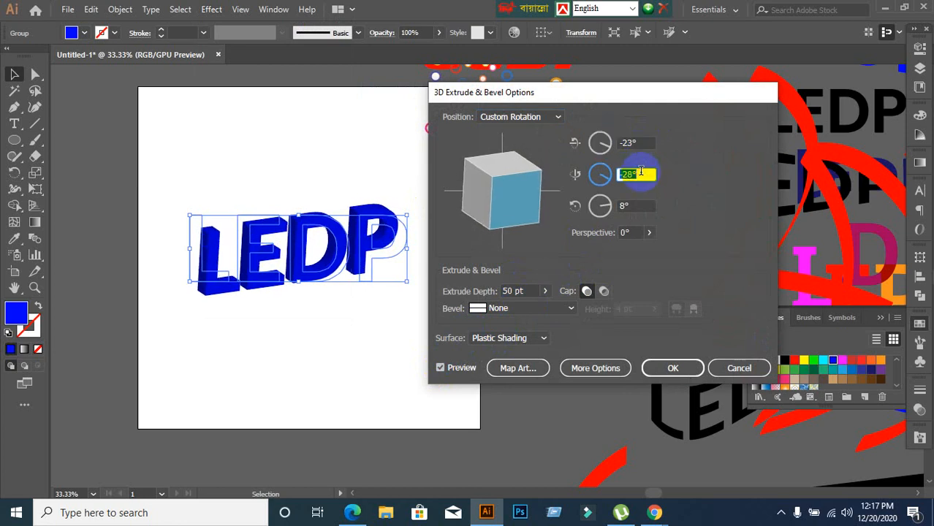
- Set the extruded letters' rotation about the Y axis to -1°
key(Up)
key(Up)
key(Up)
key(Up)
key(Up)
key(Up)
key(Up)
key(Up)
key(Up)
key(Up)
key(Up)
key(Up)
key(Up)
key(Up)
key(Up)
key(Up)
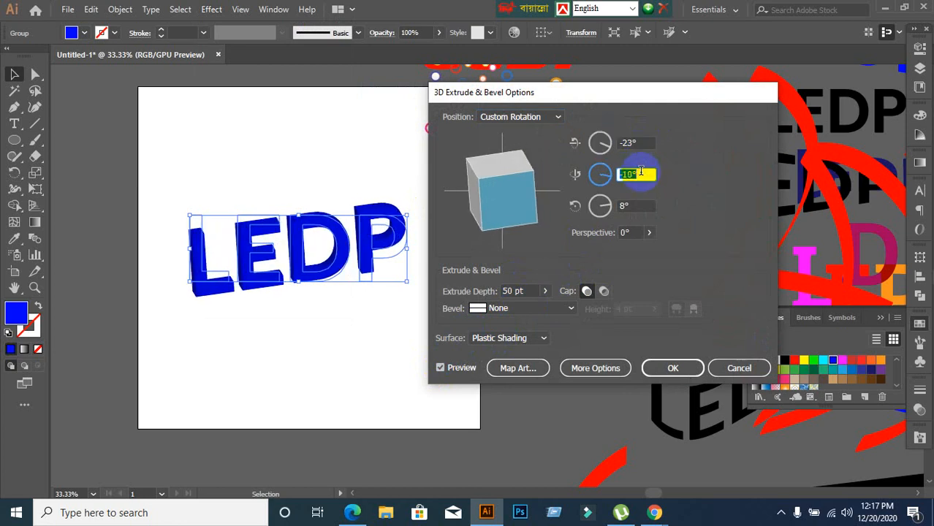
key(Up)
key(Up)
key(Up)
key(Up)
key(Up)
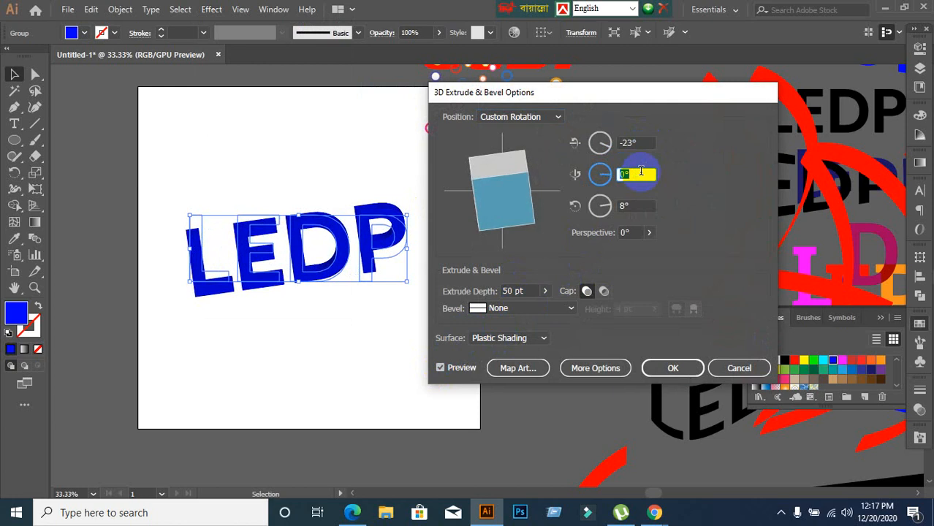
key(Down)
key(Down)
key(Up)
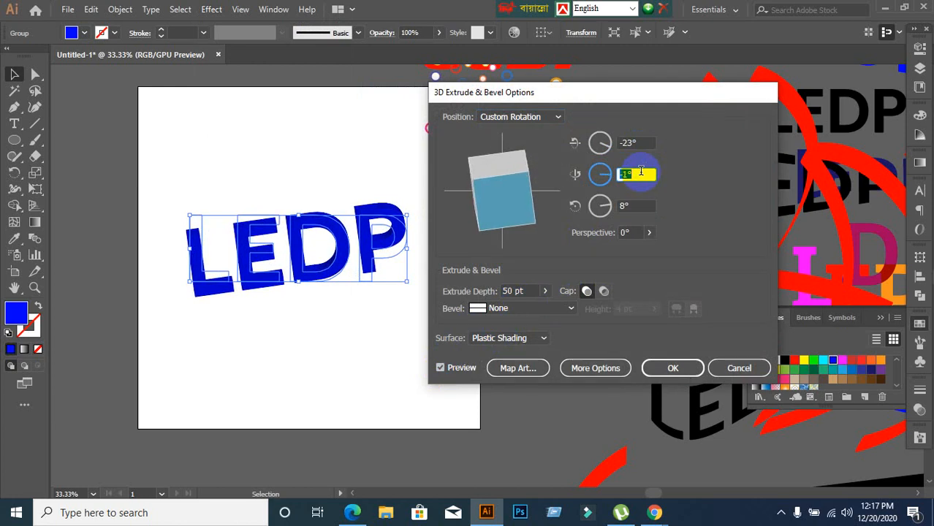
- Set the extruded letters' rotation about the X axis to -8°
click(643, 142)
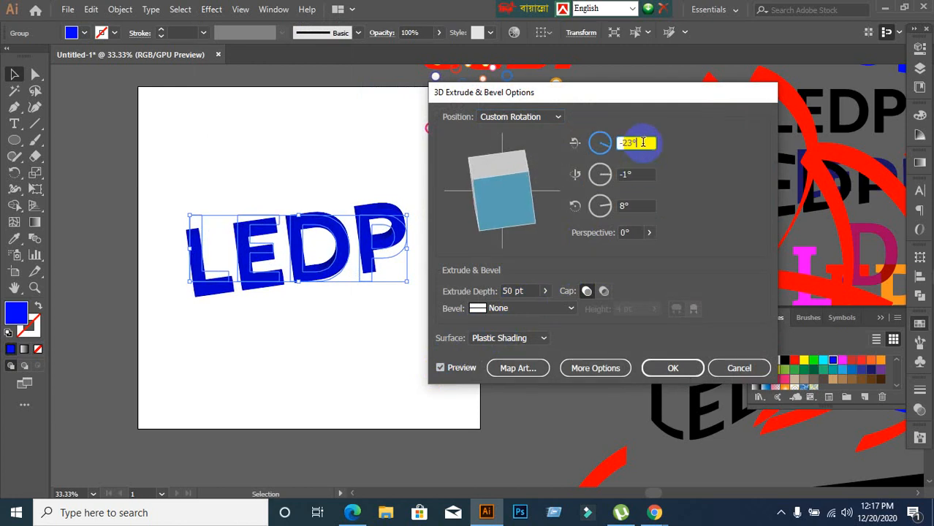
key(Down)
key(Down)
key(Down)
key(Down)
key(Down)
key(Up)
key(Up)
key(Up)
key(Up)
key(Up)
key(Up)
key(Up)
key(Up)
key(Up)
key(Up)
key(Up)
key(Up)
key(Up)
key(Up)
key(Up)
key(Up)
key(Up)
key(Up)
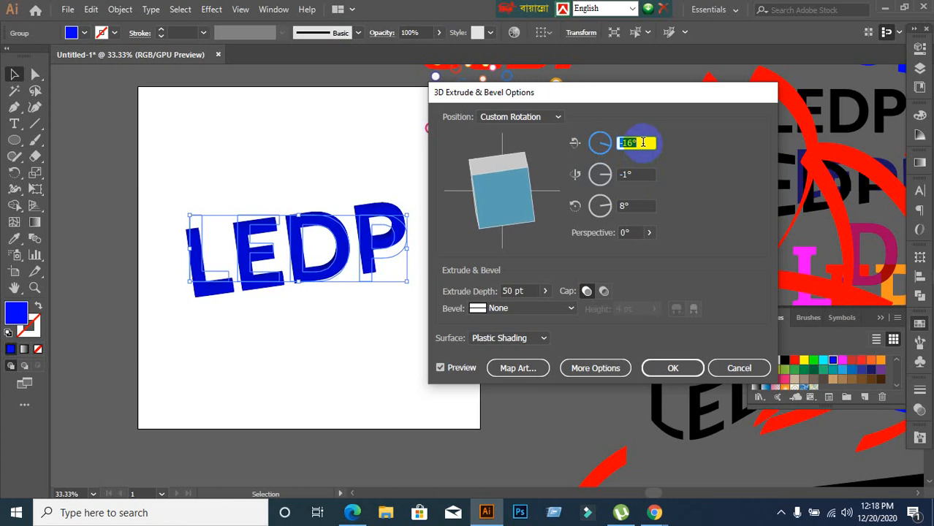
key(Up)
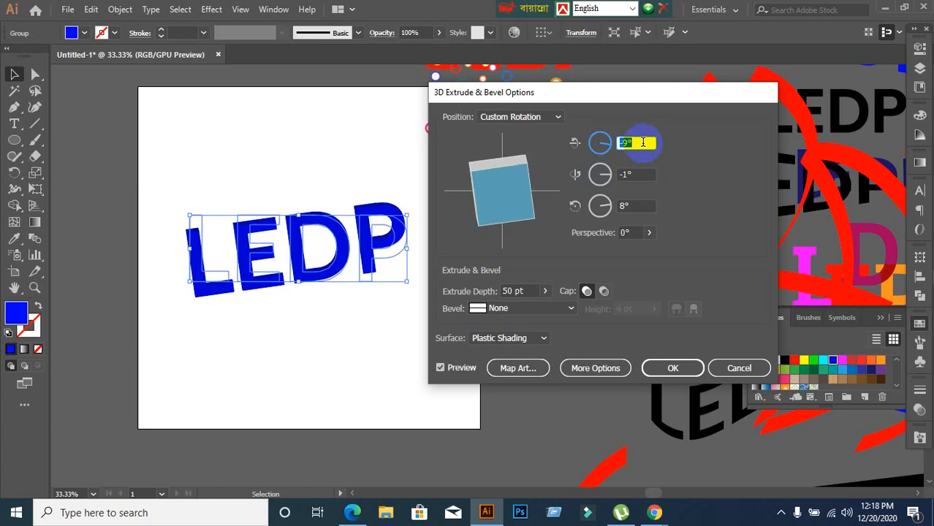
key(Up)
- Set the extruded letters' rotation about the Z axis to 0°
click(642, 206)
key(Down)
key(Down)
key(Down)
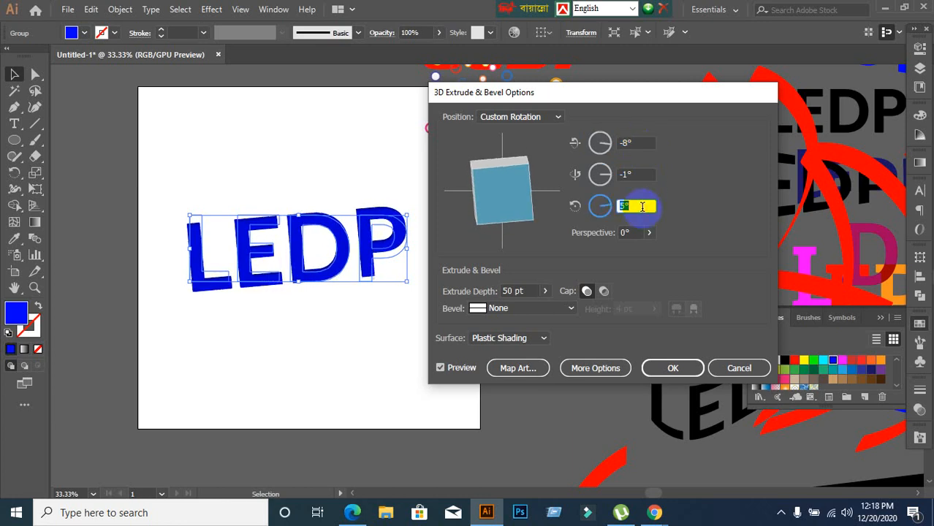
key(Down)
key(Down)
key(Down)
key(Down)
key(Down)
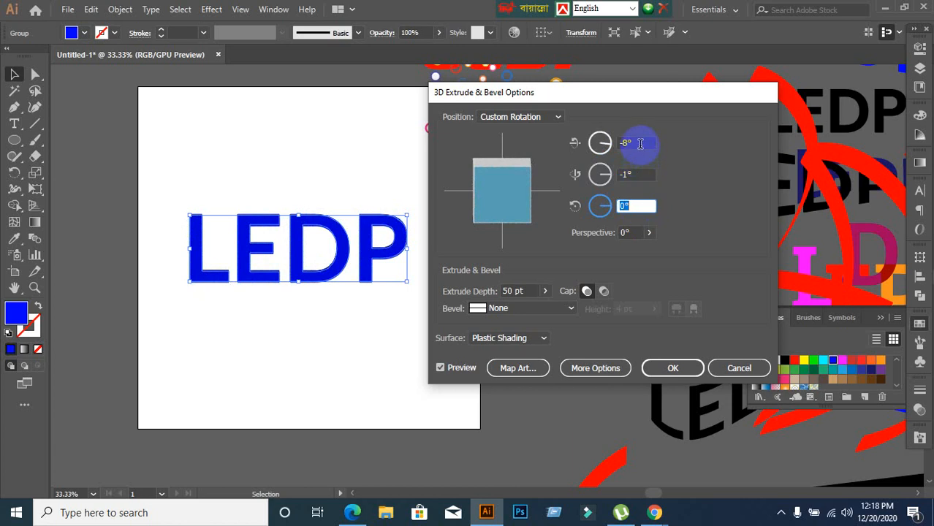
- Set the extruded letters' rotation about the X axis to 18°
click(641, 144)
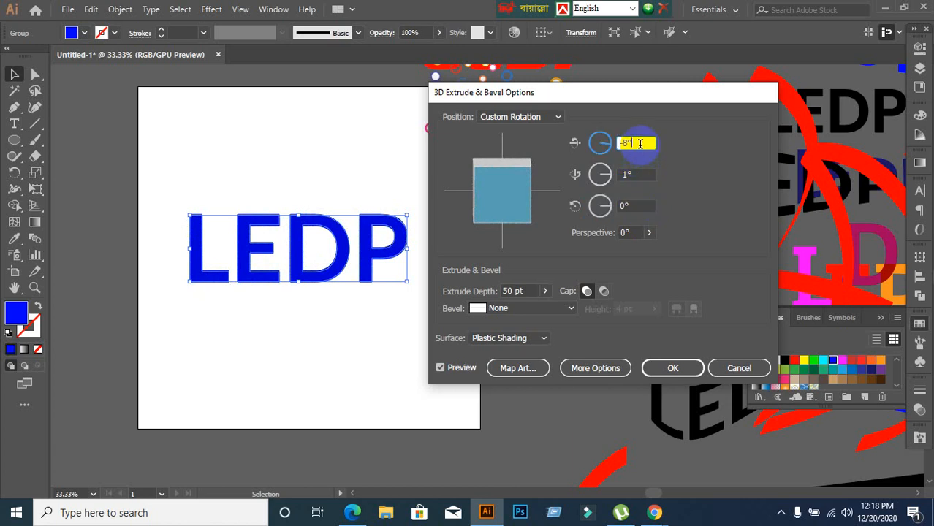
key(Up)
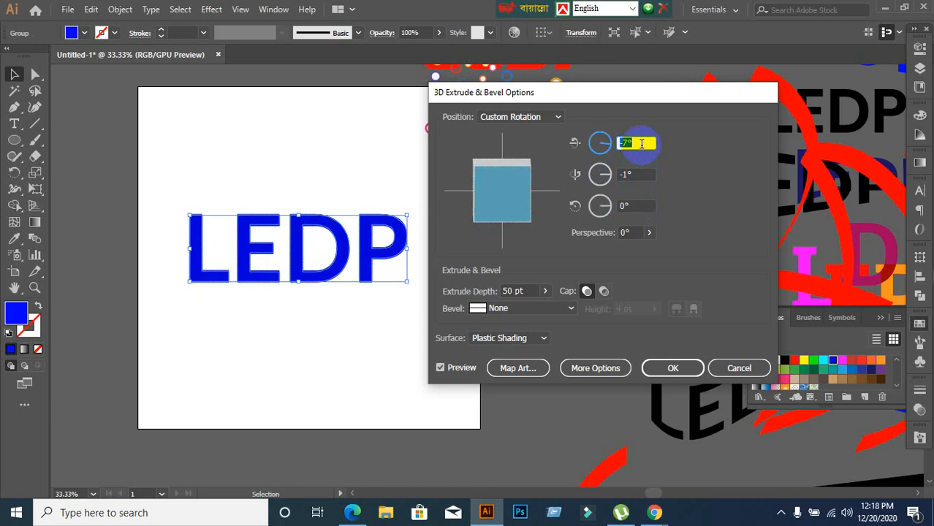
key(Up)
key(Up)
key(Up)
key(Up)
key(Up)
key(Up)
key(Up)
key(Up)
key(Up)
key(Up)
key(Up)
key(Up)
key(Up)
key(Up)
key(Up)
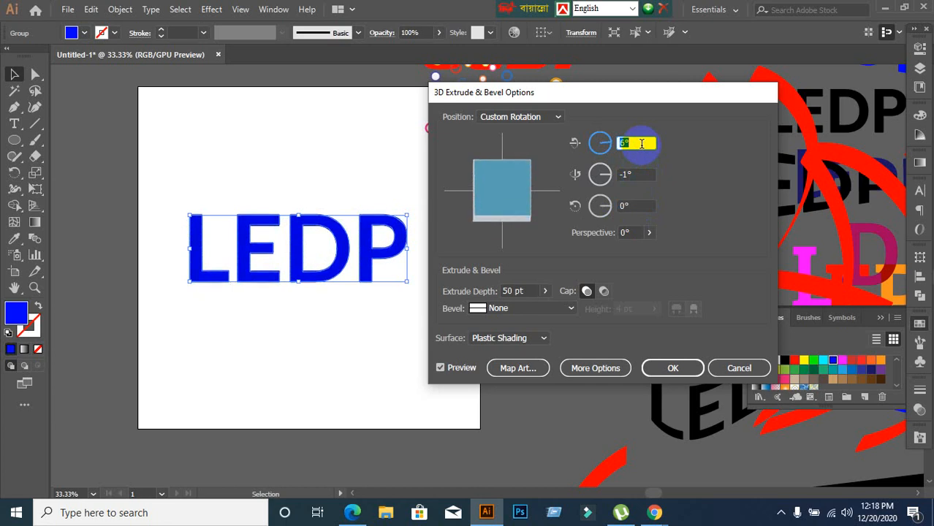
key(Up)
key(Up)
key(Up)
key(Up)
key(Up)
key(Up)
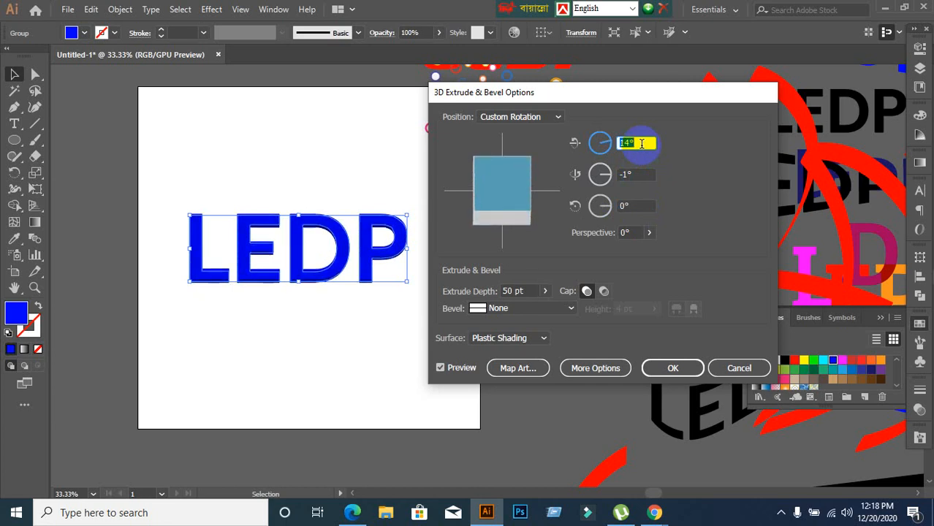
key(Up)
key(Up)
key(Up)
key(Up)
key(Up)
key(Up)
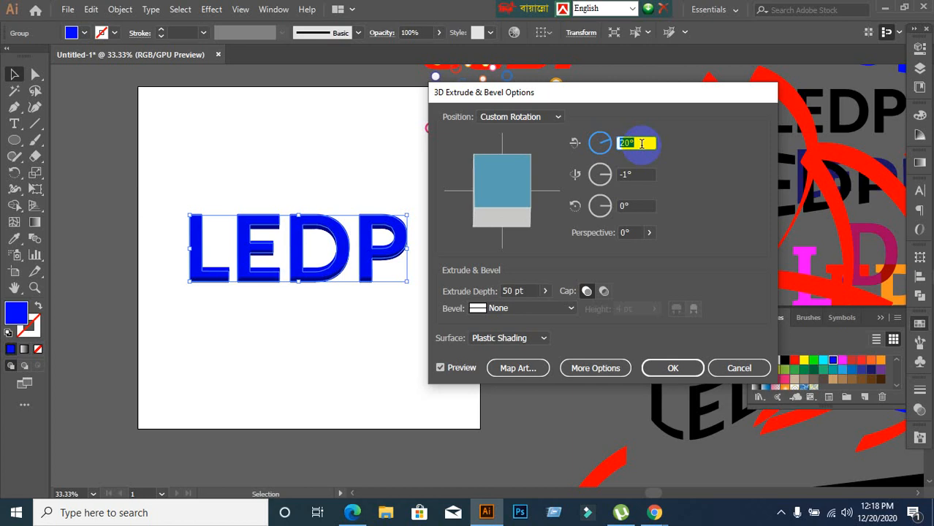
key(Down)
key(Down)
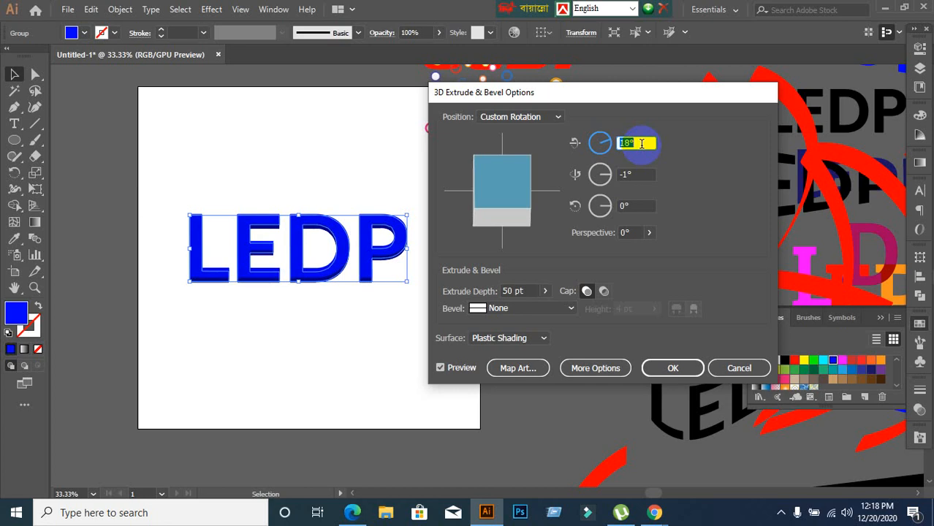
- Set the extruded letters' rotation about the Y axis to 2°
click(639, 175)
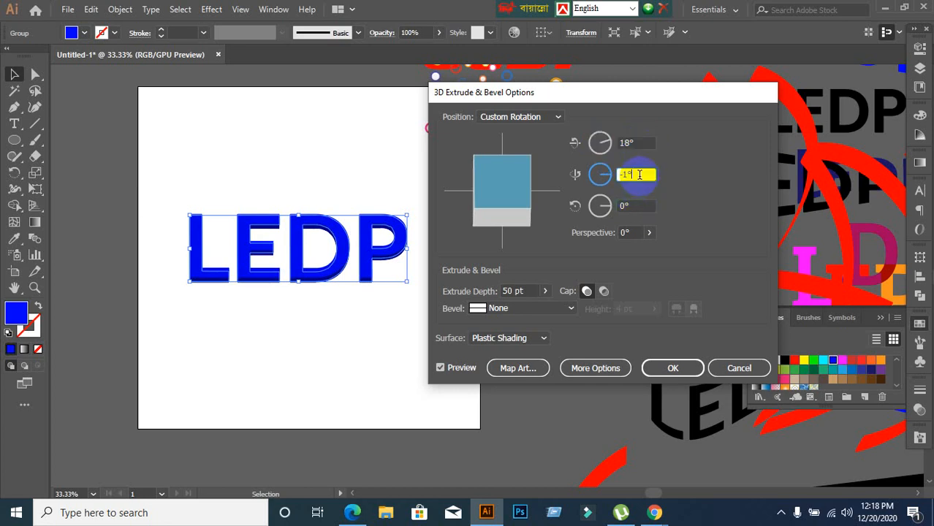
key(Up)
key(Up)
key(Up)
key(Up)
key(Up)
key(Up)
key(Up)
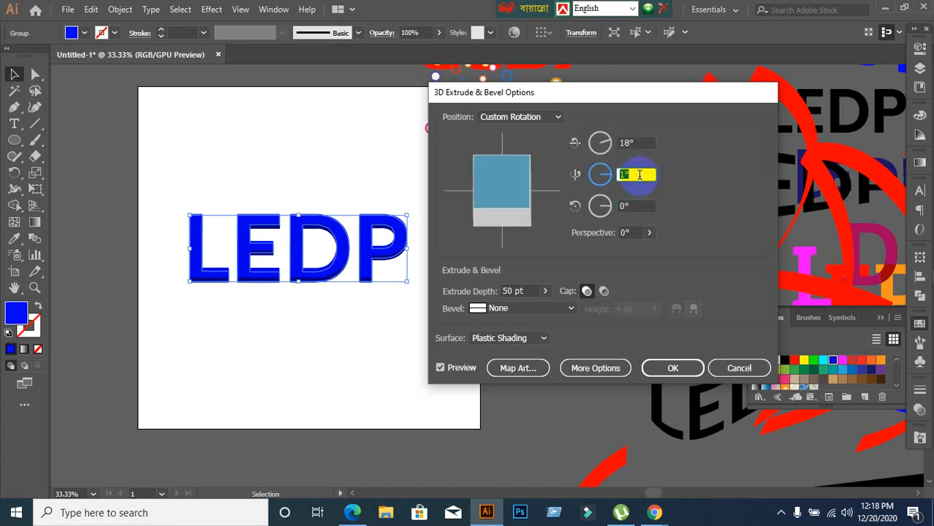
key(Up)
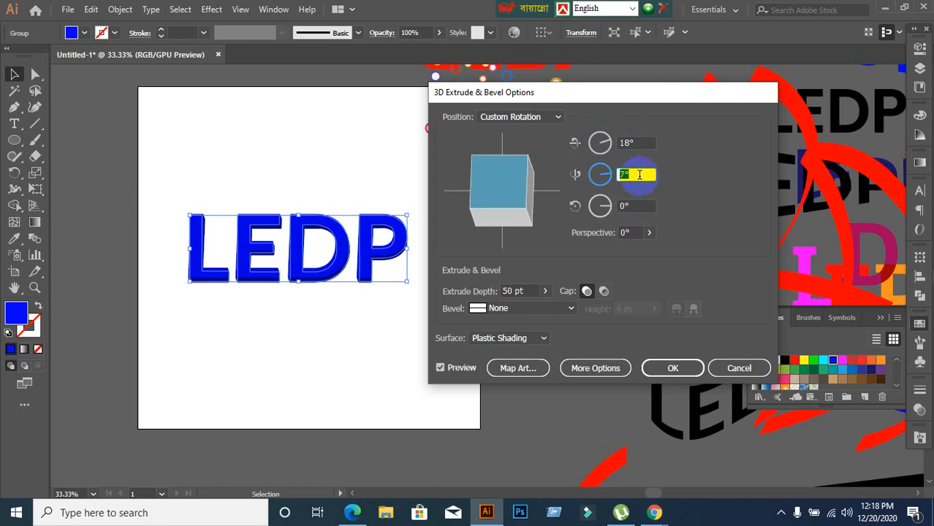
key(Down)
key(Down)
key(Down)
key(Down)
key(Down)
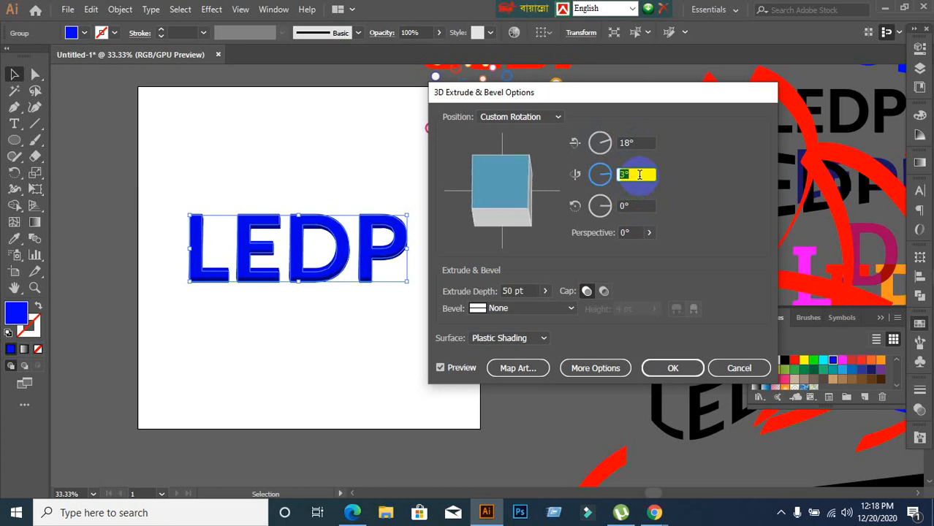
- Set the perspective of the extruded LEDP letters to 50°
click(634, 232)
key(Up)
key(shift+Up)
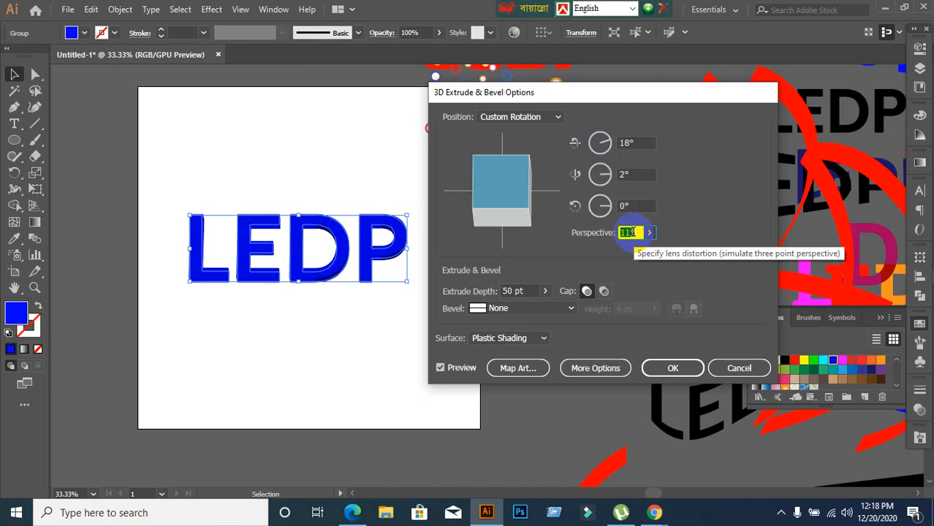
key(Up)
key(Up)
key(Up)
key(Up)
key(Up)
key(Up)
key(Up)
key(Up)
key(Up)
key(Up)
key(Up)
key(Up)
key(Up)
key(Up)
key(Up)
key(Up)
key(Up)
key(Up)
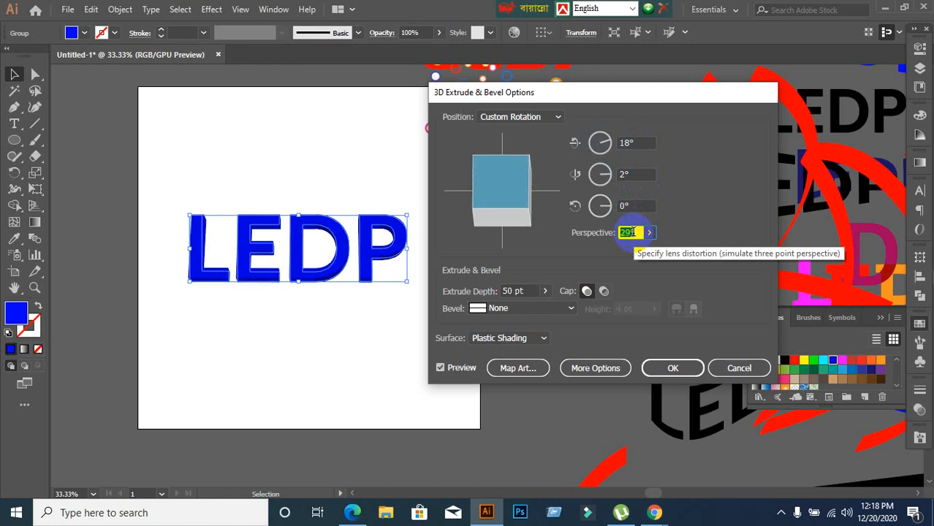
key(Up)
key(Up)
key(Up)
key(Up)
key(Up)
key(Up)
key(Up)
key(Up)
key(Up)
key(Up)
key(Up)
key(Up)
key(Up)
key(Up)
key(Up)
key(Up)
key(Up)
key(Up)
key(Up)
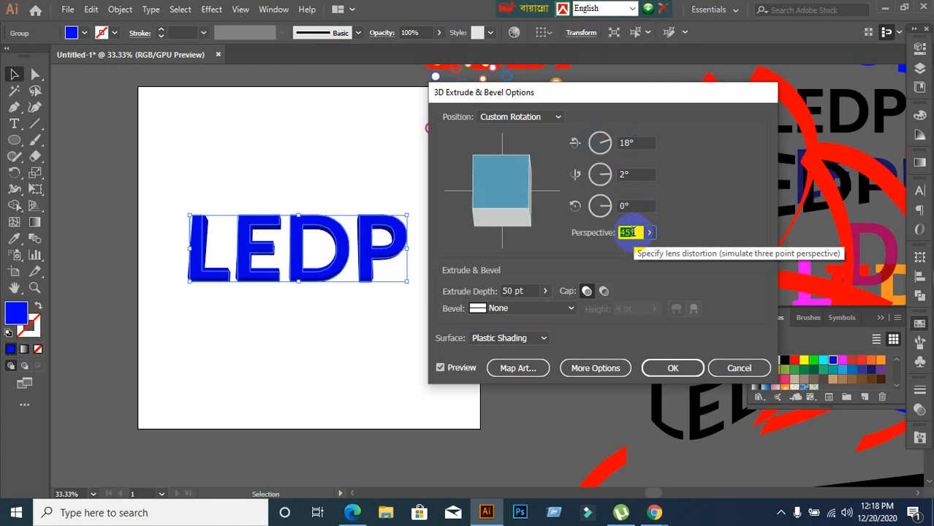
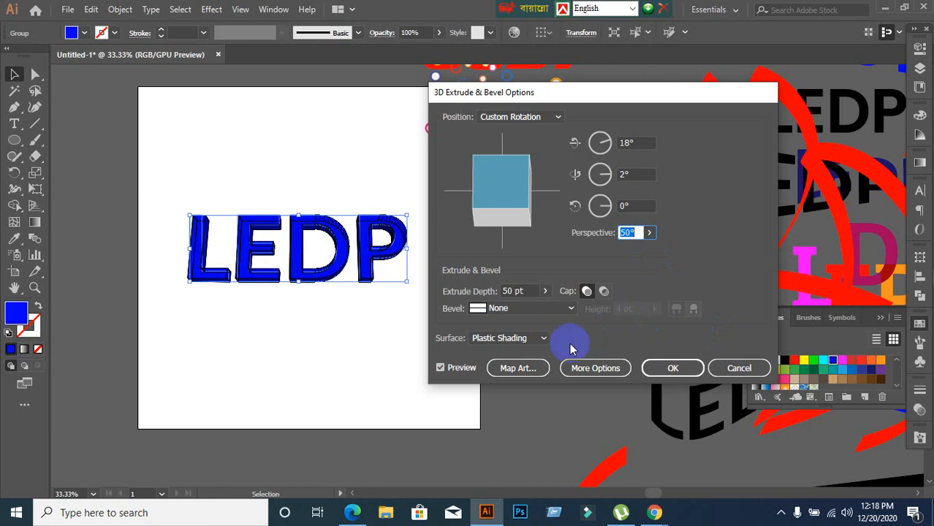
- Keep the bevel at None, apply the 3D Extrude & Bevel effect to the LEDP letters and deselect them
click(554, 308)
click(553, 308)
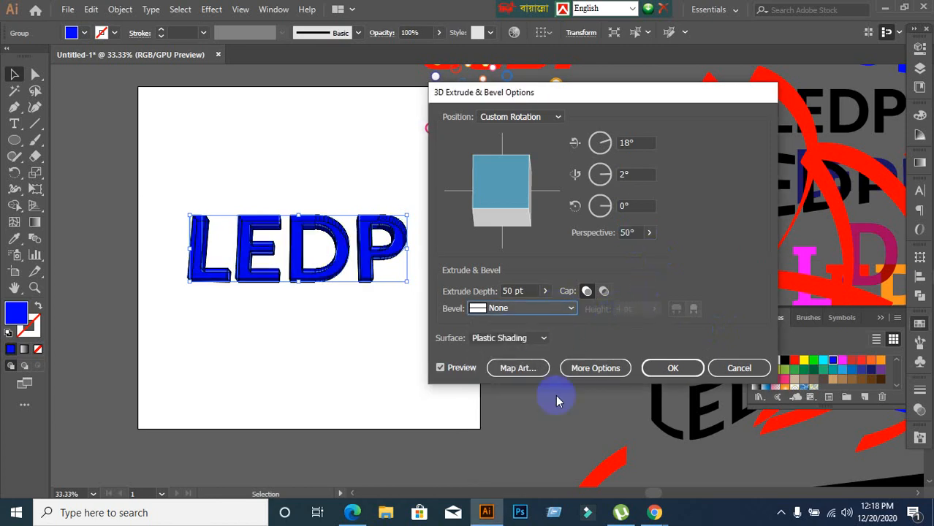
click(673, 368)
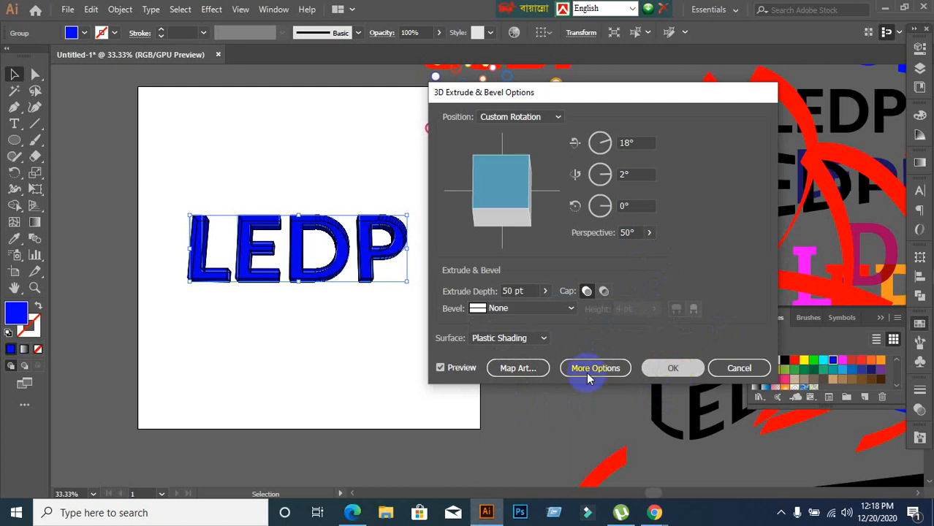
click(428, 376)
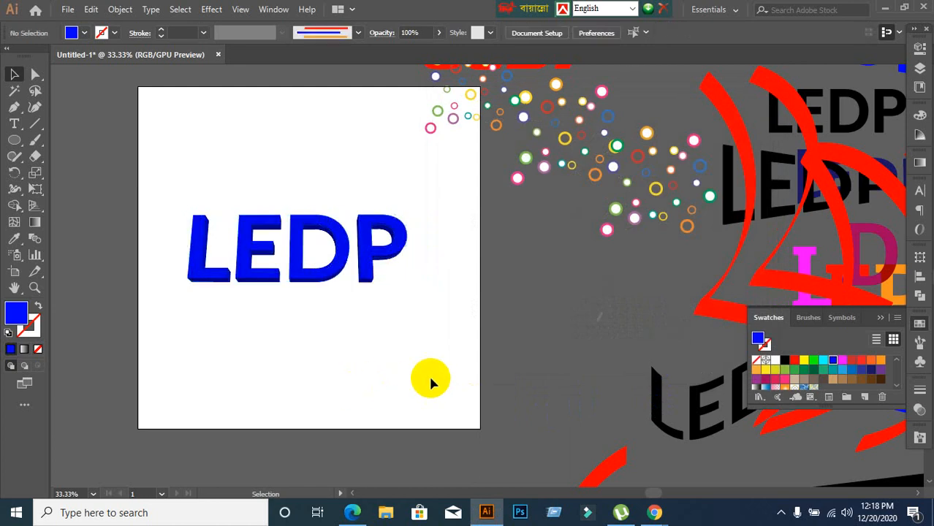
- Expand the appearance of the extruded LEDP lettering into editable shapes
click(282, 278)
scroll(244, 311, up, 1)
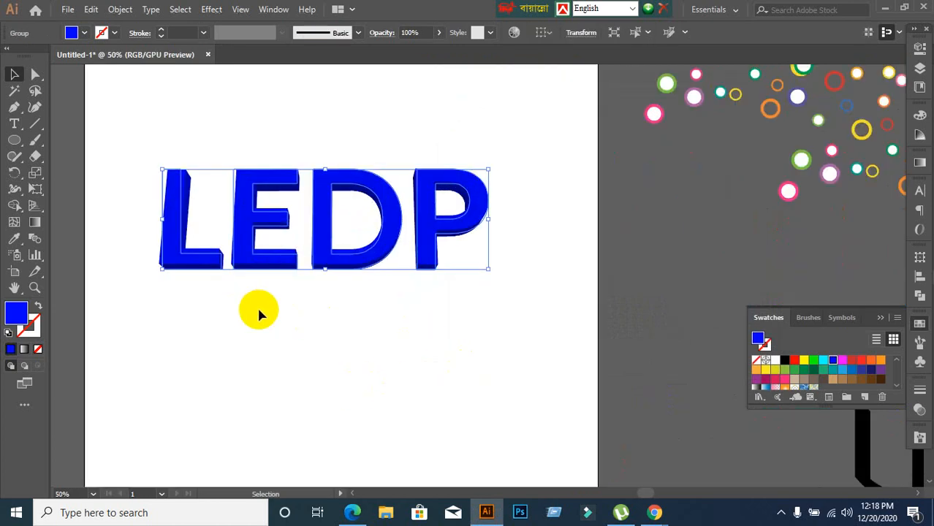
click(263, 388)
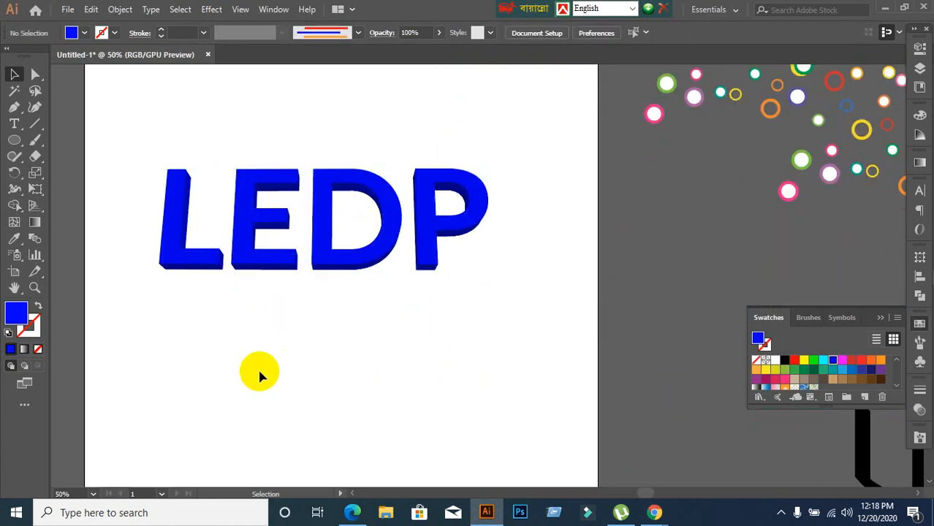
click(314, 259)
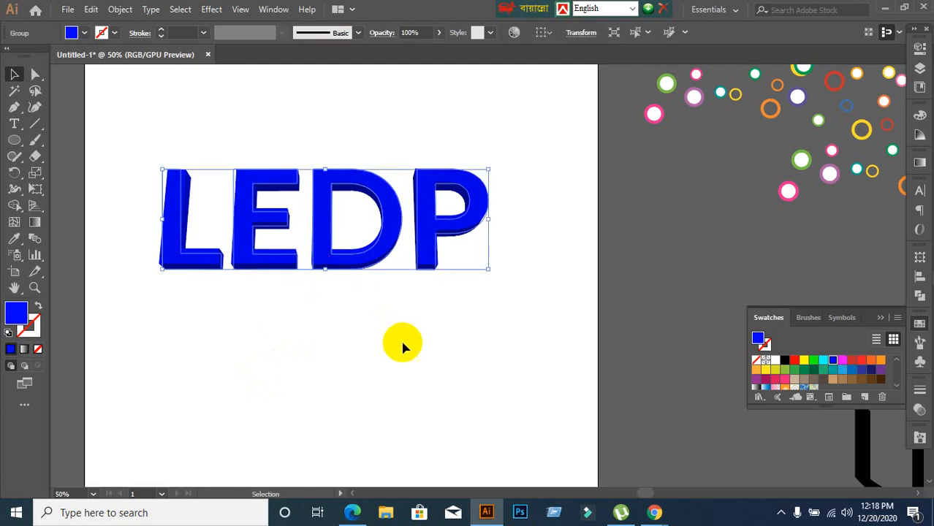
click(120, 9)
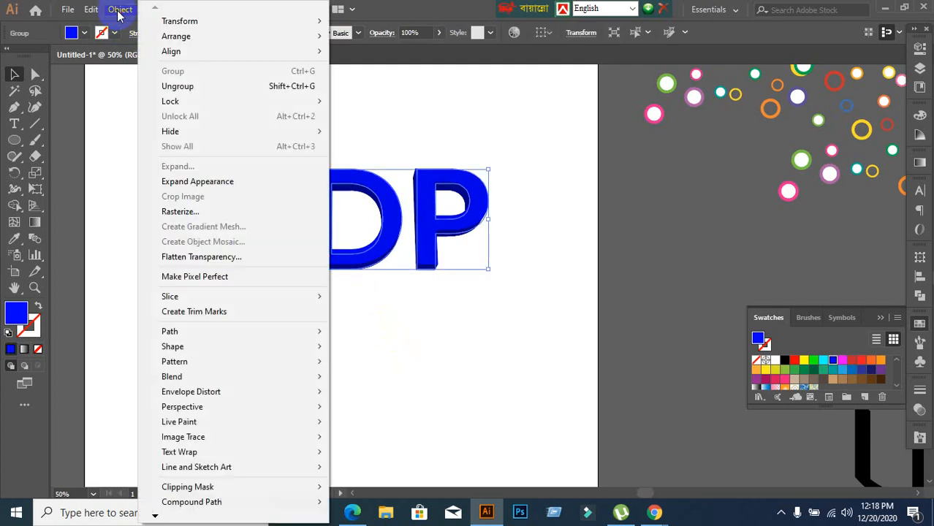
click(226, 182)
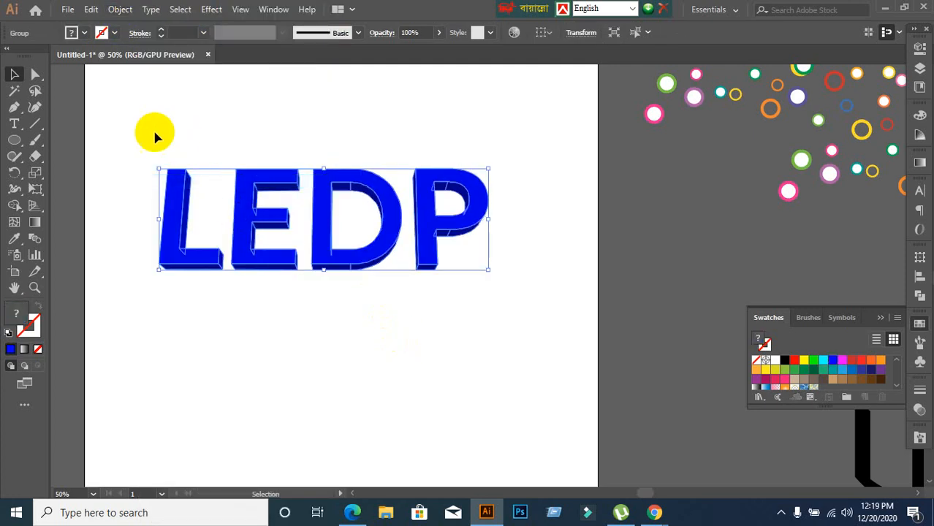
- Ungroup the expanded LEDP lettering into separate letters and clear the selection
right_click(194, 192)
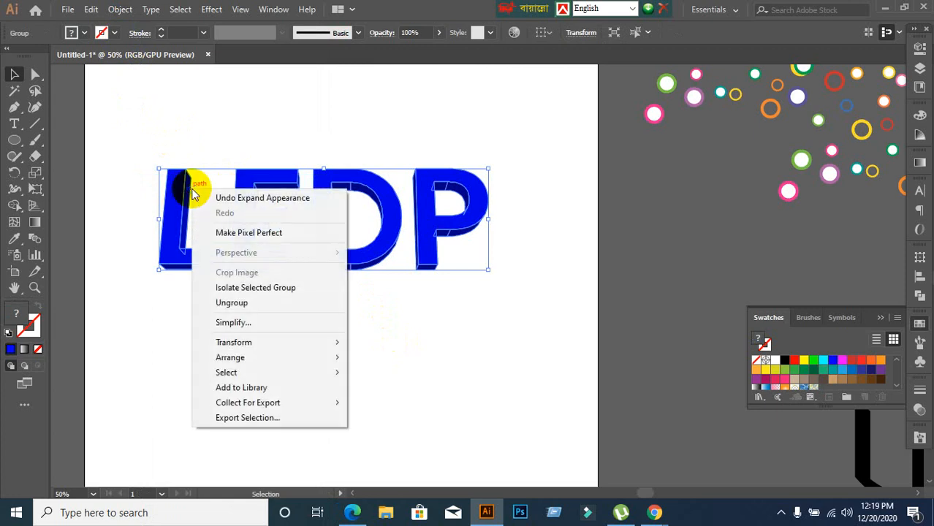
click(248, 303)
click(234, 355)
- Try moving the separated letter E down and to the right out of the word, and undo the move
click(164, 236)
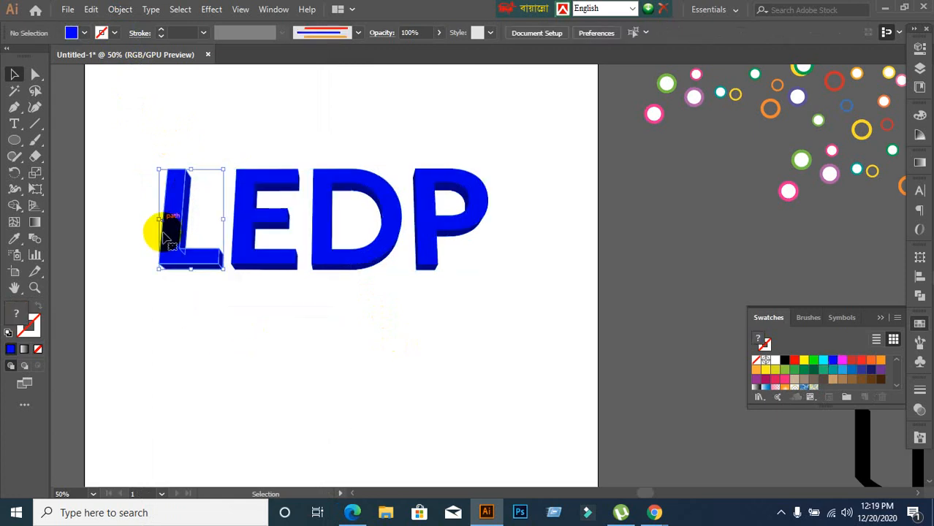
drag(247, 259, 280, 313)
key(ctrl+z)
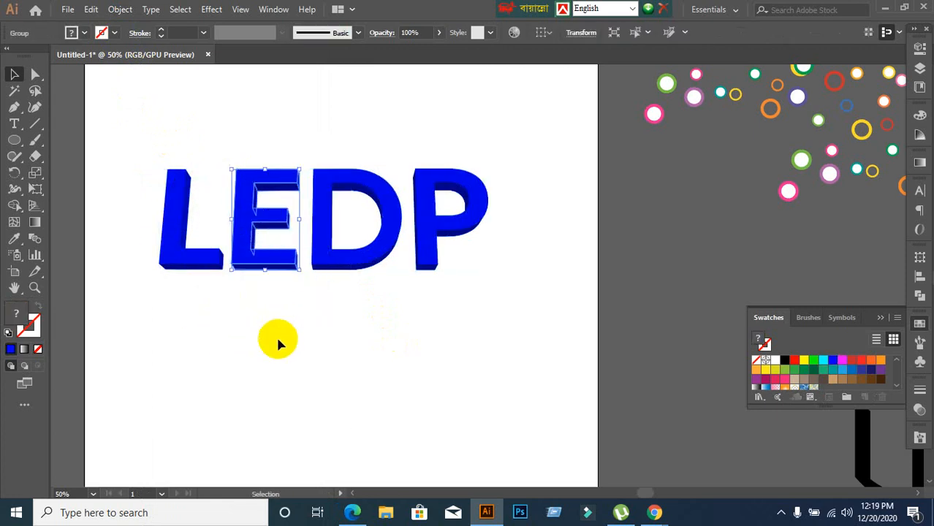
- Ungroup the extruded letter L and then the letter E into their separate front and side faces
click(157, 252)
click(161, 252)
right_click(160, 253)
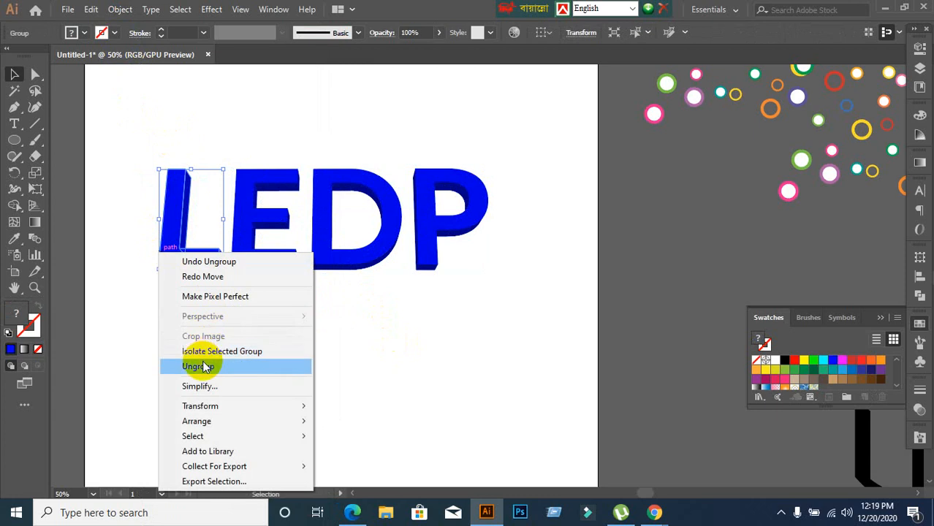
click(203, 364)
click(241, 321)
right_click(252, 260)
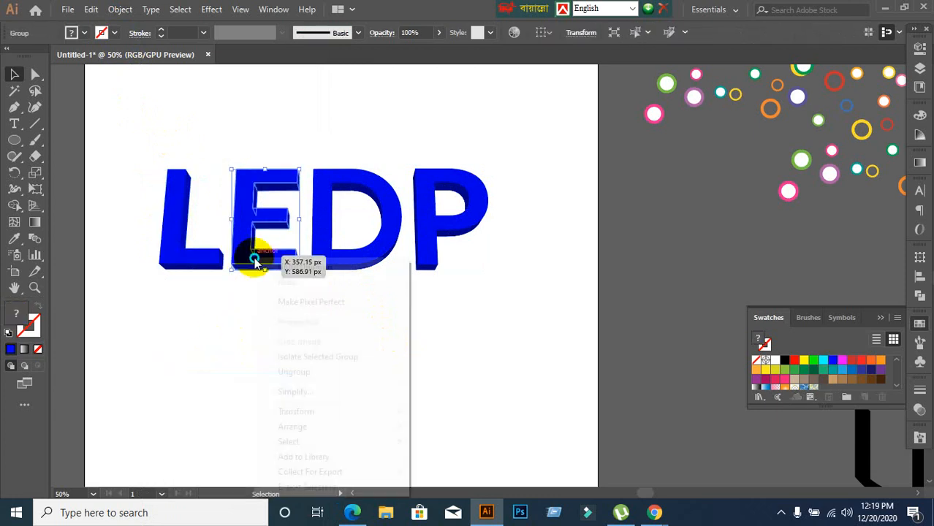
click(308, 372)
- Ungroup the extruded letters D and P into their separate faces and clear the selection
click(329, 267)
right_click(330, 267)
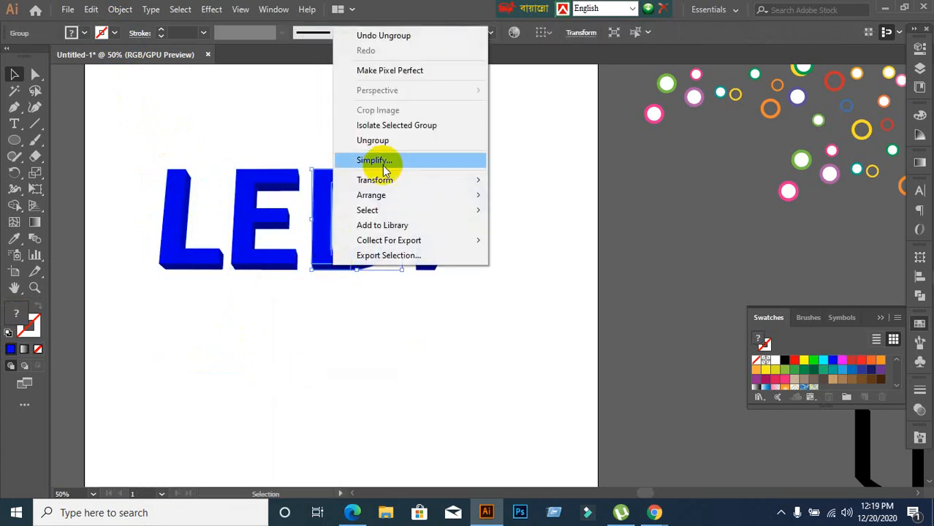
click(374, 140)
click(506, 187)
click(477, 217)
right_click(477, 217)
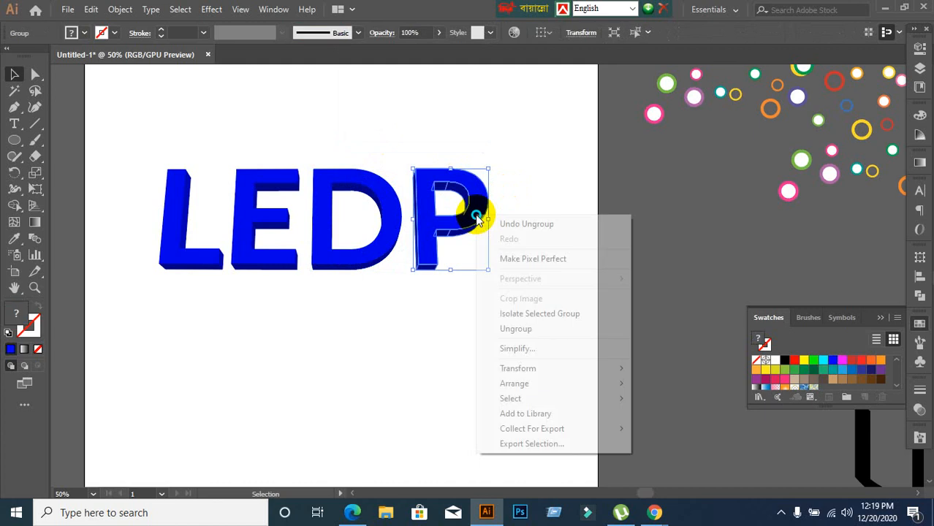
click(521, 328)
click(415, 321)
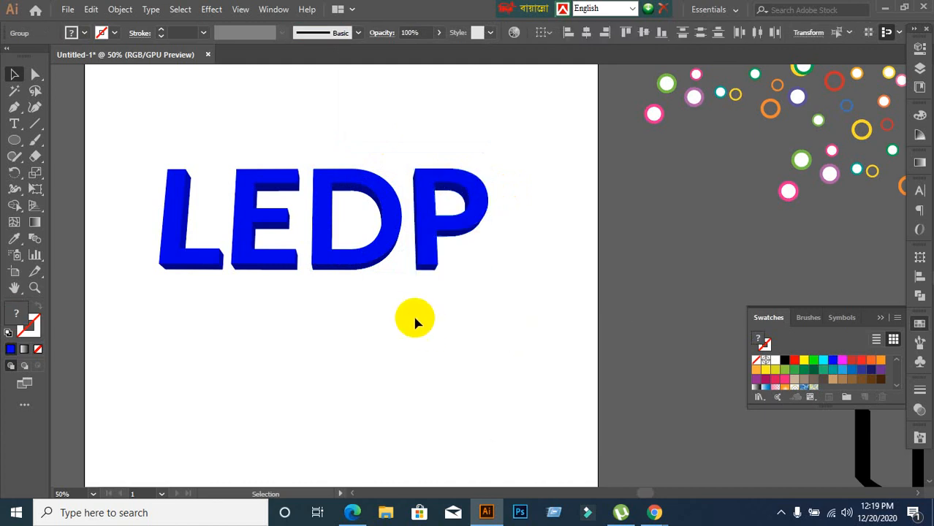
- Try moving the front face of the letter P down and to the right, and undo the move
click(428, 253)
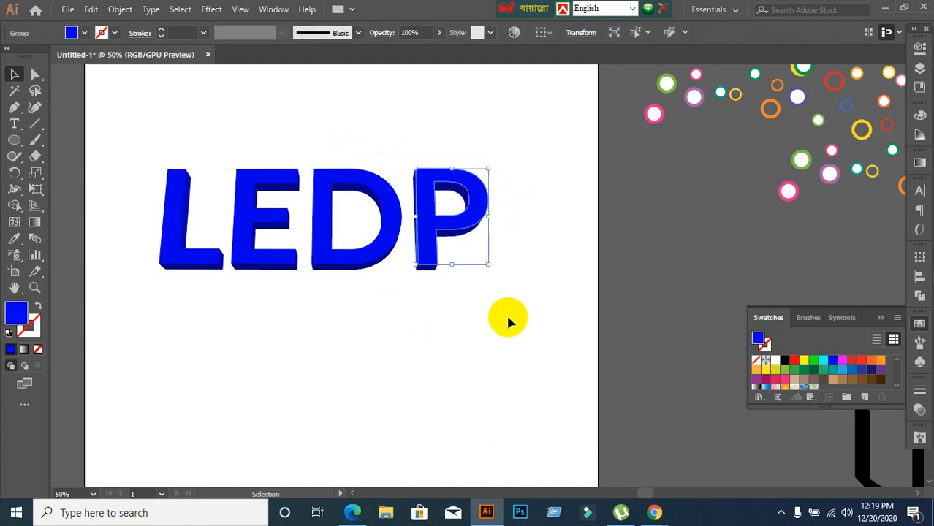
drag(444, 236, 508, 265)
key(ctrl+z)
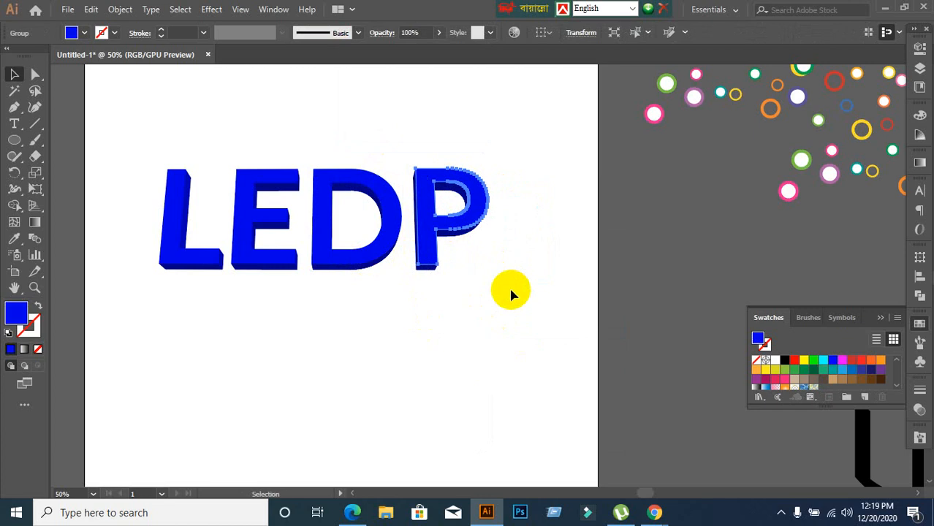
click(512, 294)
- Try moving a piece of the letter E to the left out of the word, and undo the move
click(434, 231)
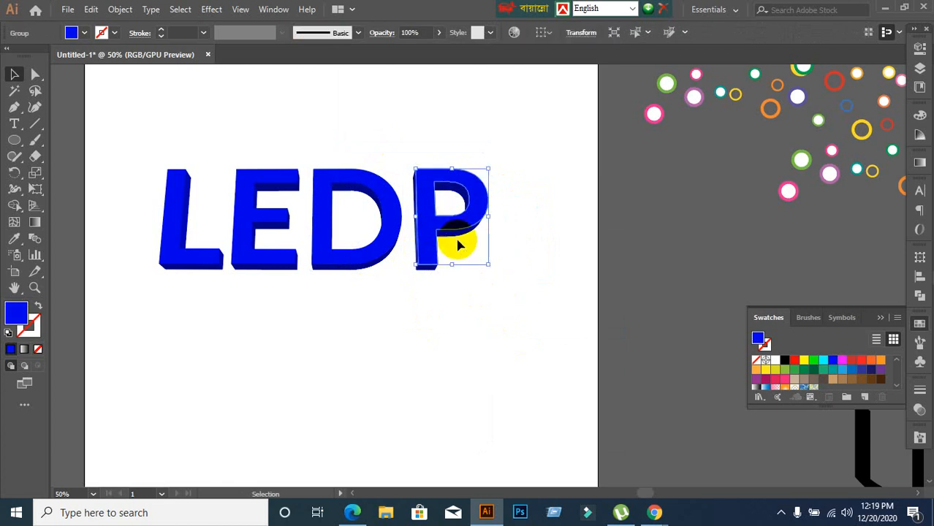
shift+click(320, 251)
click(254, 249)
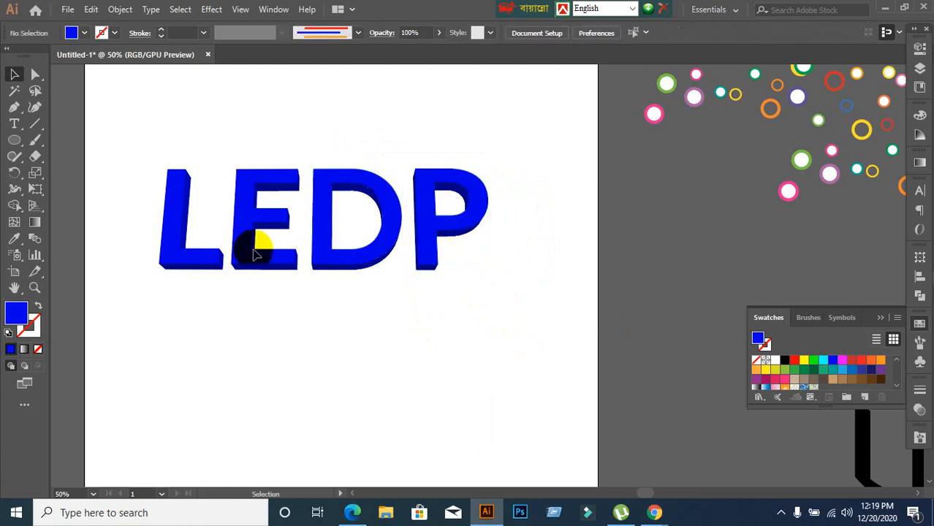
drag(253, 252, 117, 232)
key(ctrl+z)
- Cut the bright blue front faces of all four letters L, E, D and P from the artwork
click(174, 229)
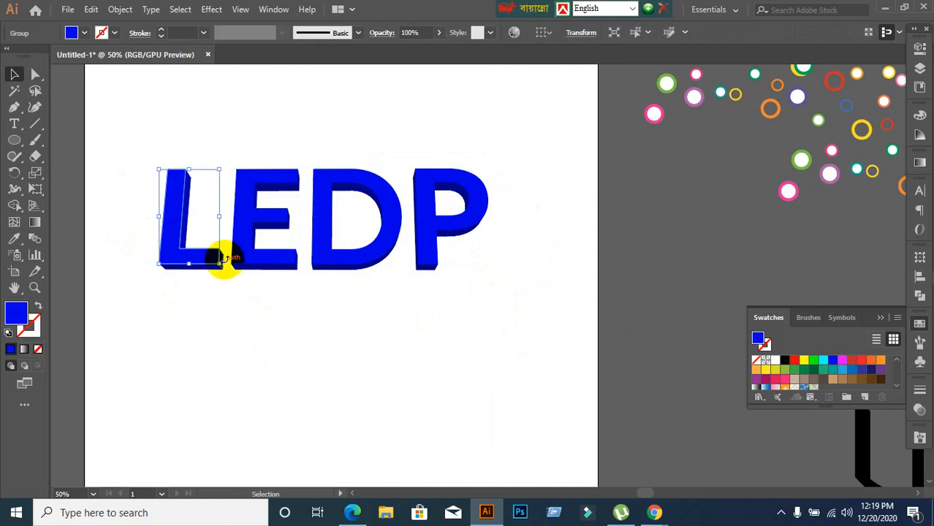
shift+click(244, 245)
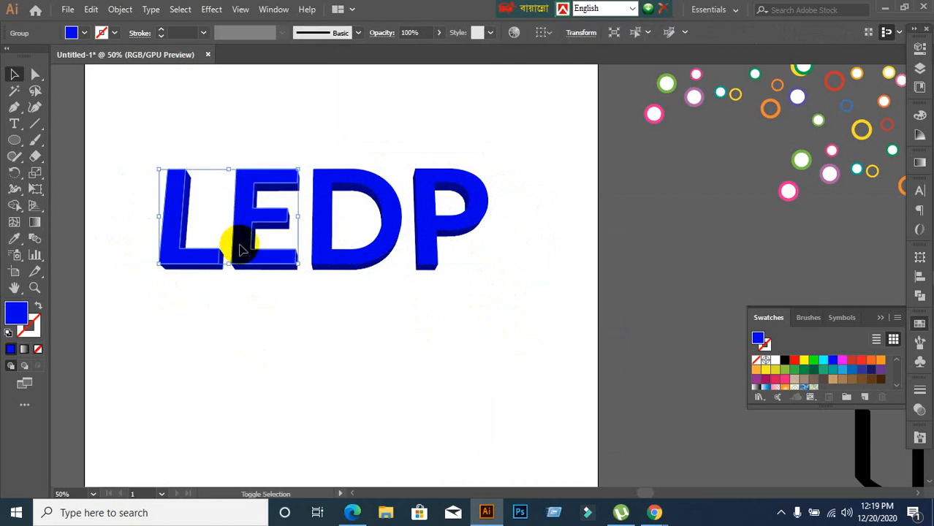
shift+click(331, 261)
shift+click(424, 265)
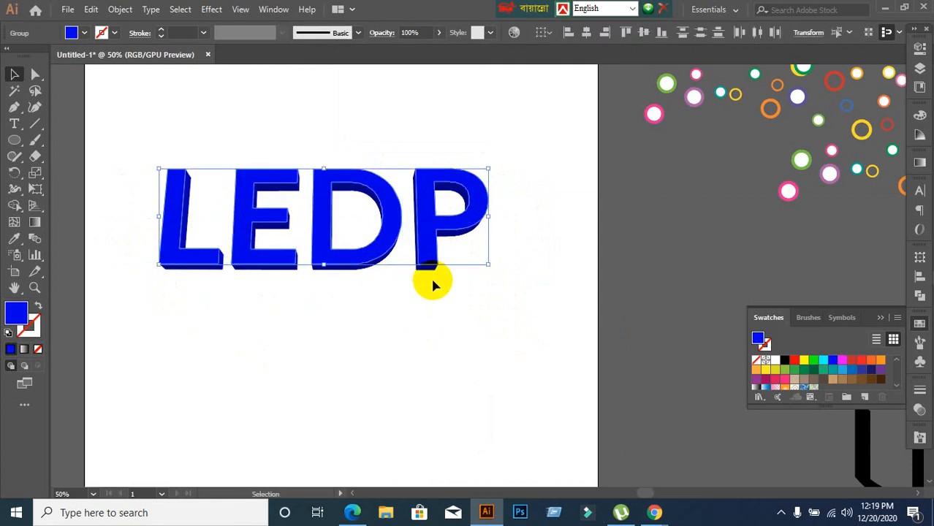
key(Delete)
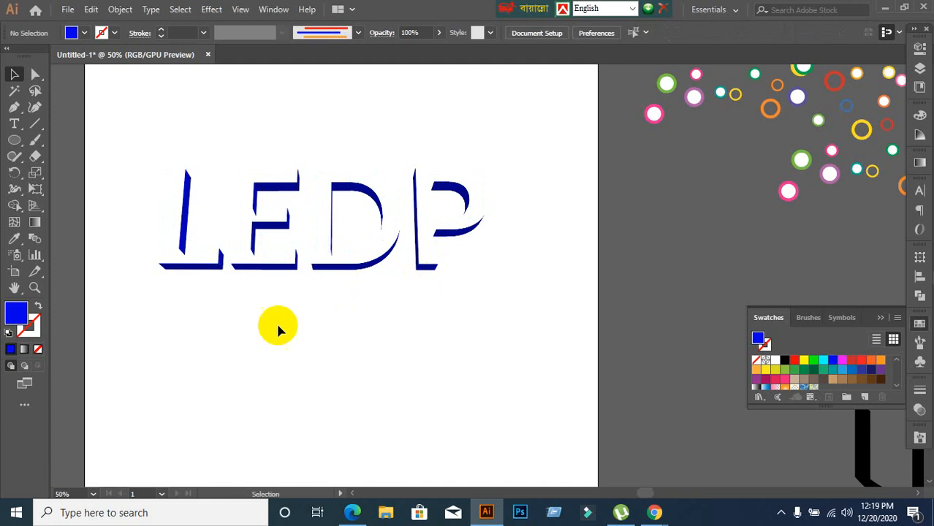
- Unite the remaining side pieces of the letter L with Pathfinder and expand the compound shape
click(184, 223)
click(154, 242)
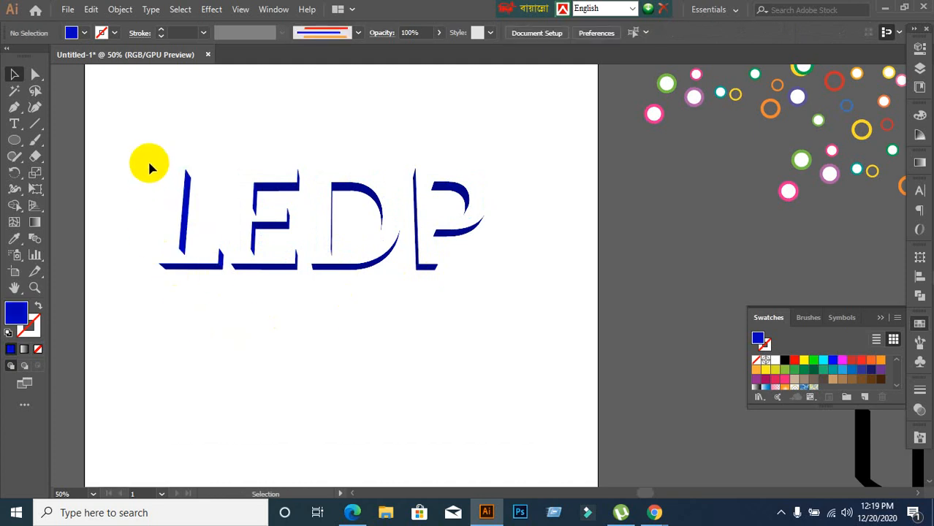
drag(146, 163, 229, 280)
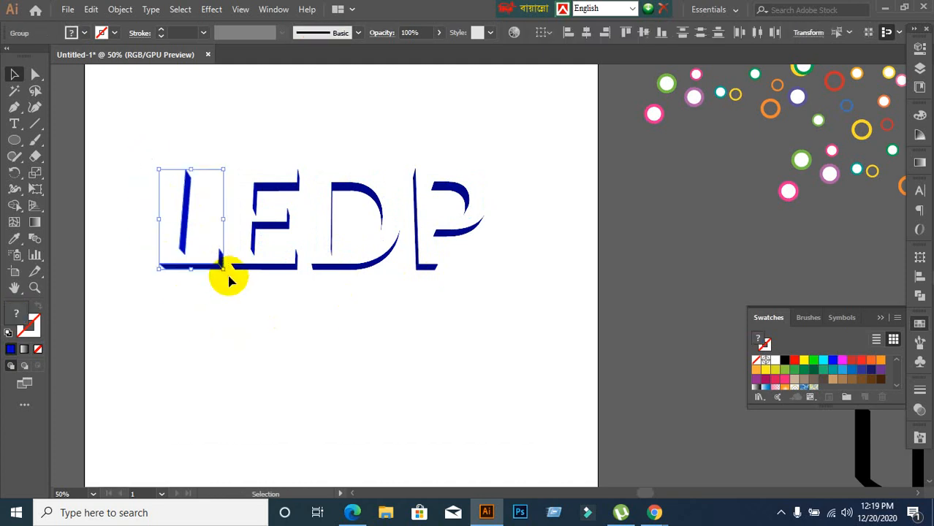
click(920, 295)
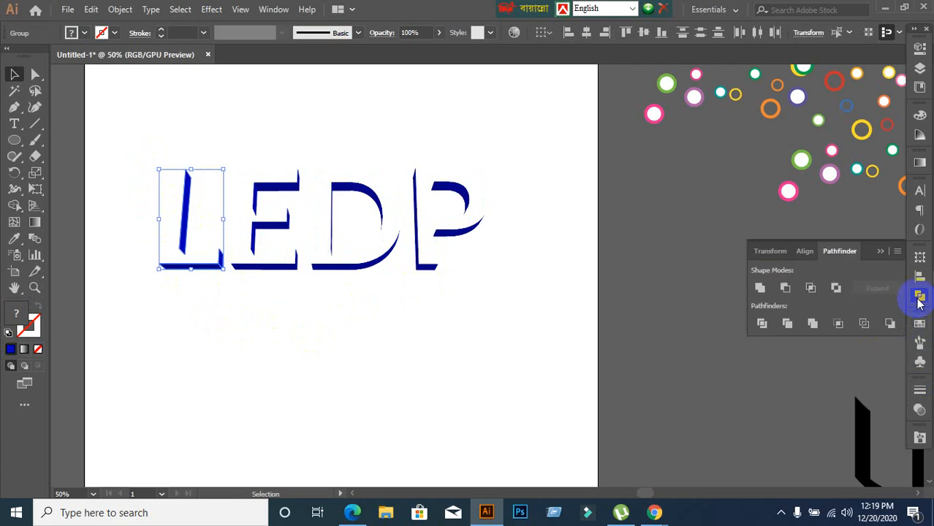
alt+click(761, 289)
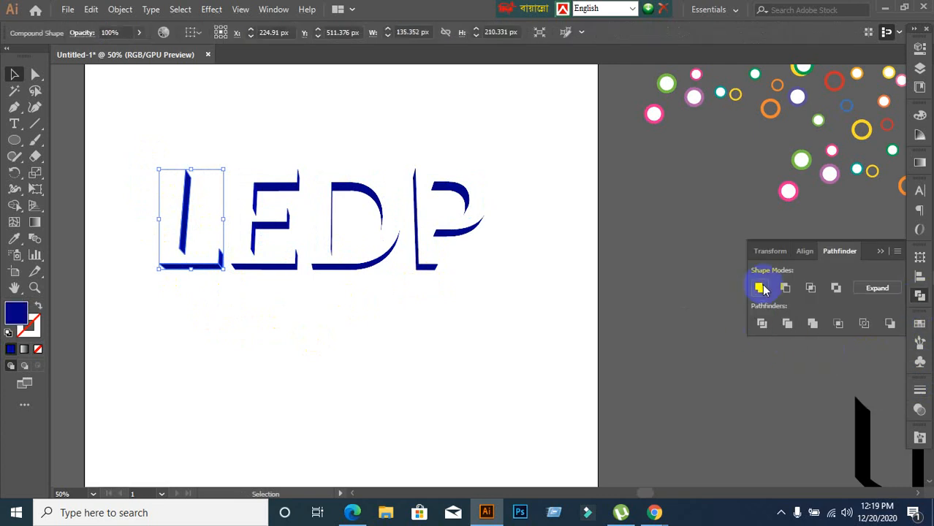
click(877, 289)
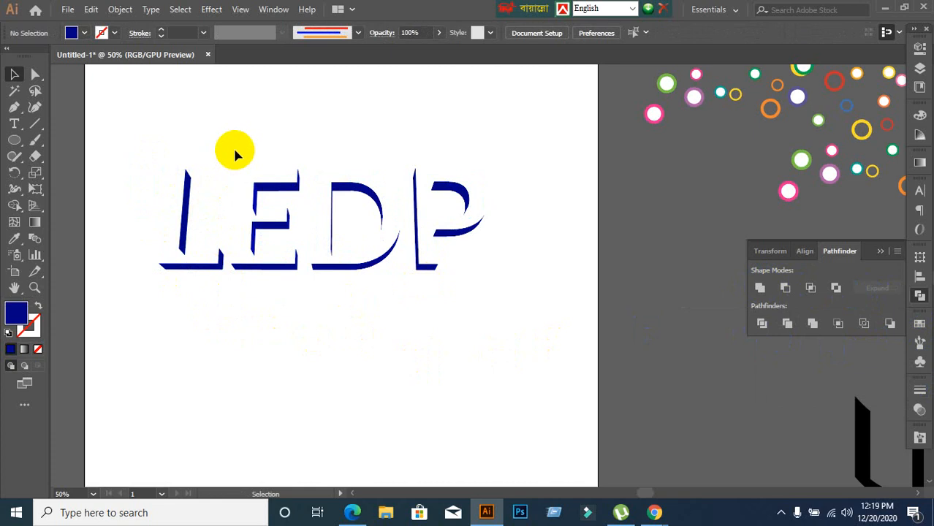
- Unite the side pieces of the letter E with Pathfinder, expand the compound shape and deselect it
drag(235, 150, 302, 320)
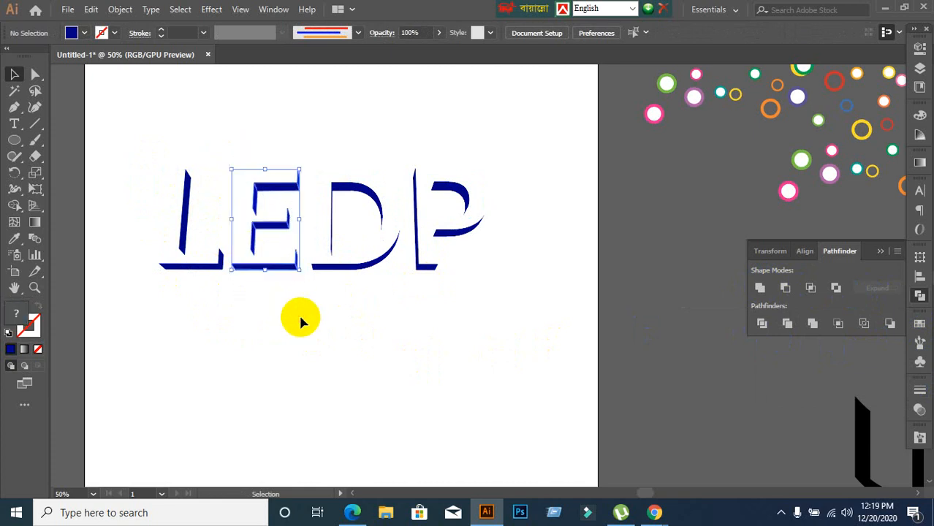
alt+click(761, 288)
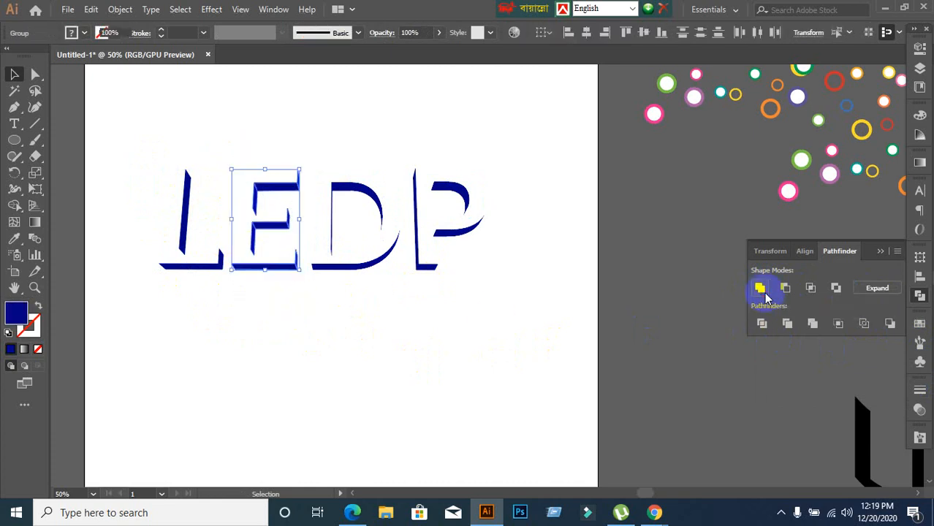
click(876, 288)
click(434, 318)
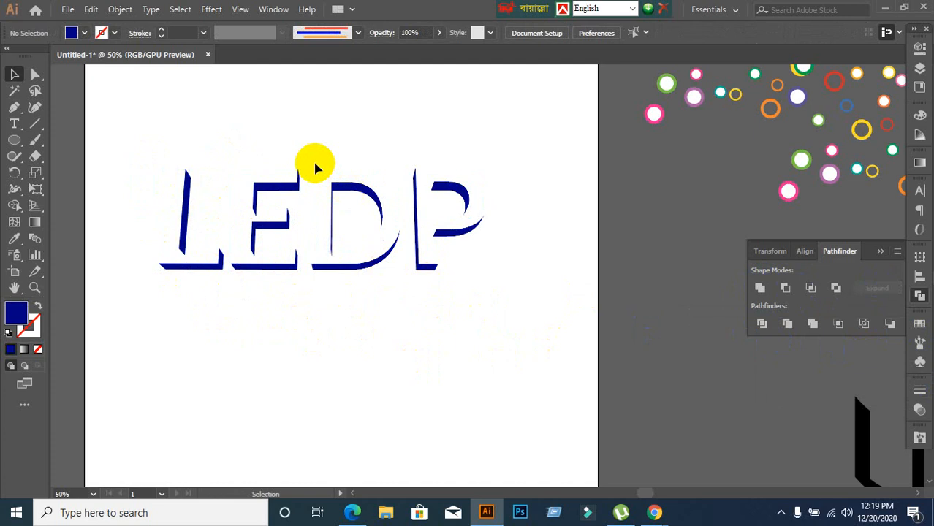
- Unite the side pieces of the letter D into one expanded shape with Pathfinder and deselect it
drag(315, 163, 408, 308)
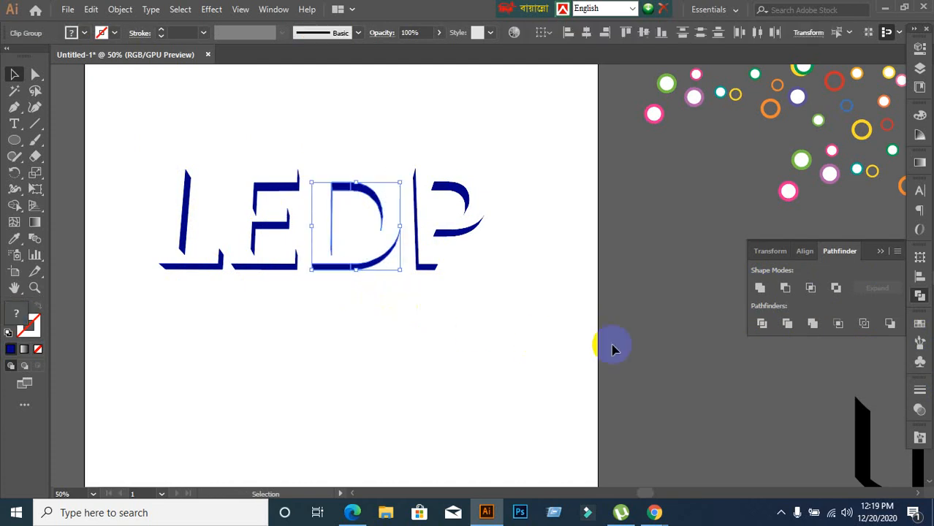
click(762, 289)
click(878, 289)
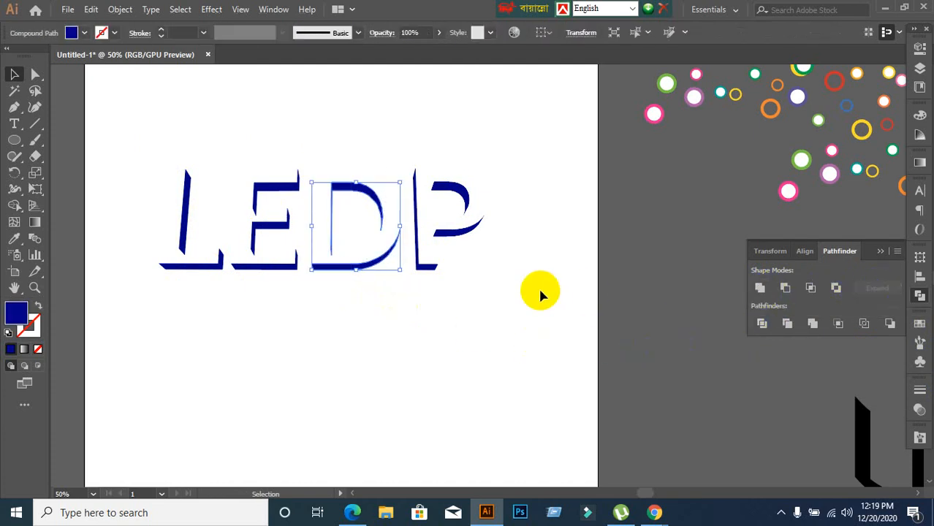
click(538, 287)
- Unite the side pieces of the letter P into one expanded shape with Pathfinder and deselect it
click(487, 293)
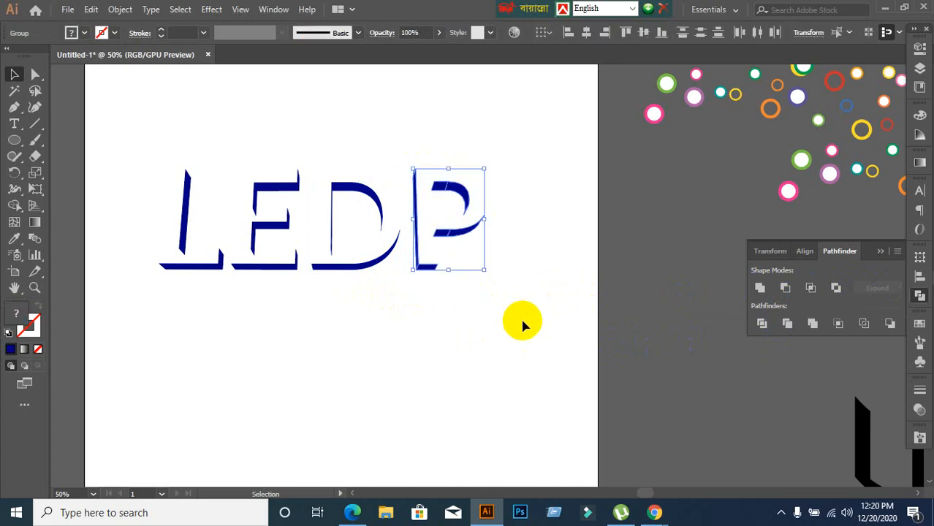
click(760, 288)
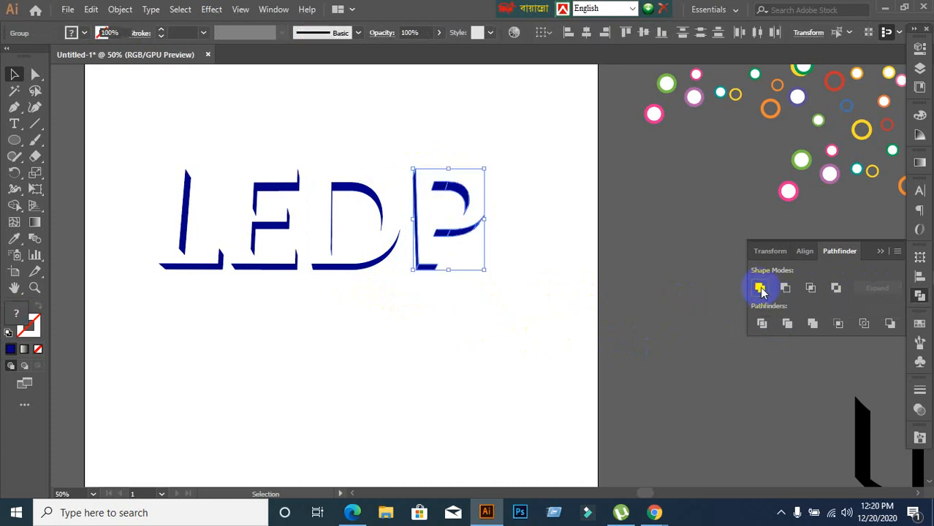
click(879, 289)
click(483, 329)
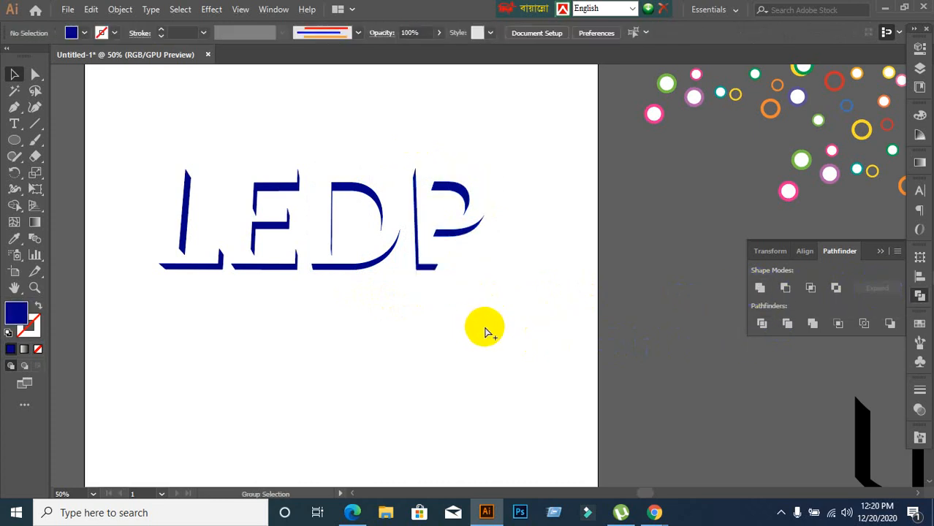
- Paste the cut front faces in front at their original position over the united side shapes and deselect them
key(ctrl+f)
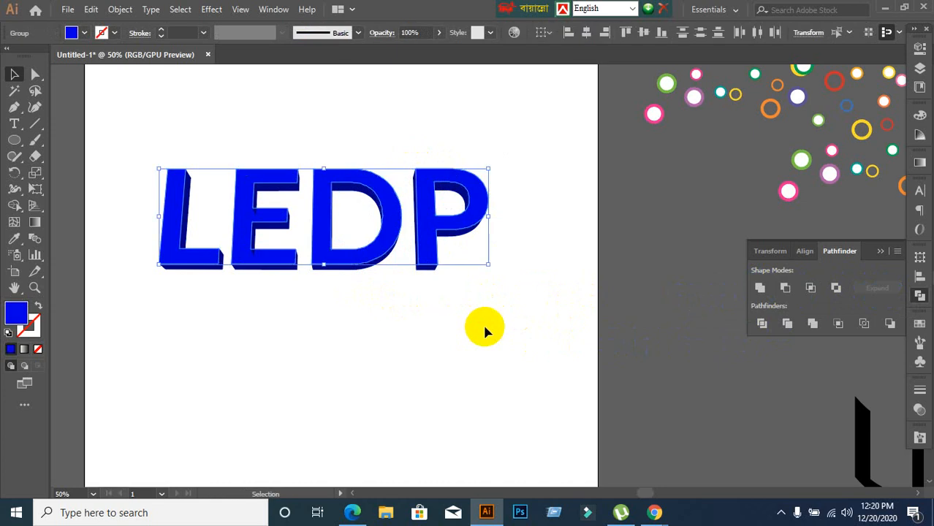
click(485, 331)
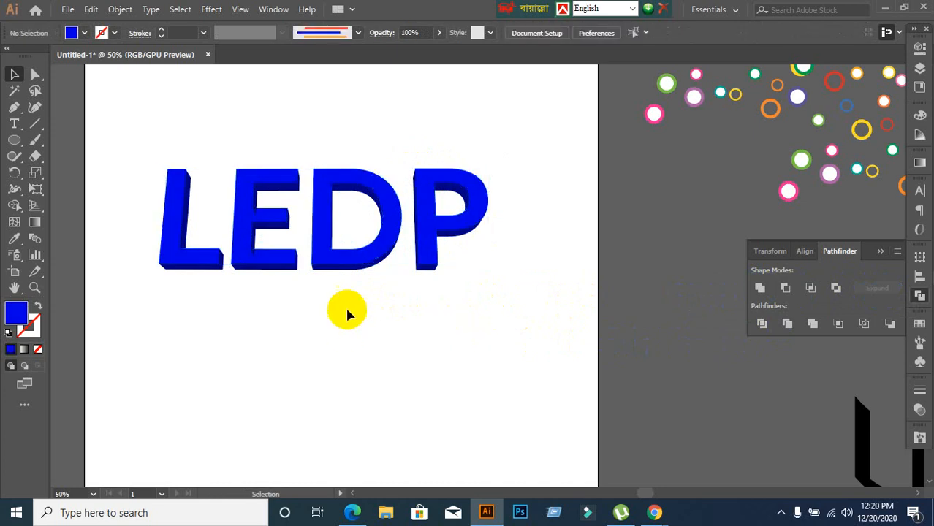
- Select the front faces of all four LEDP letters and open the Metals gradient swatch library
click(189, 268)
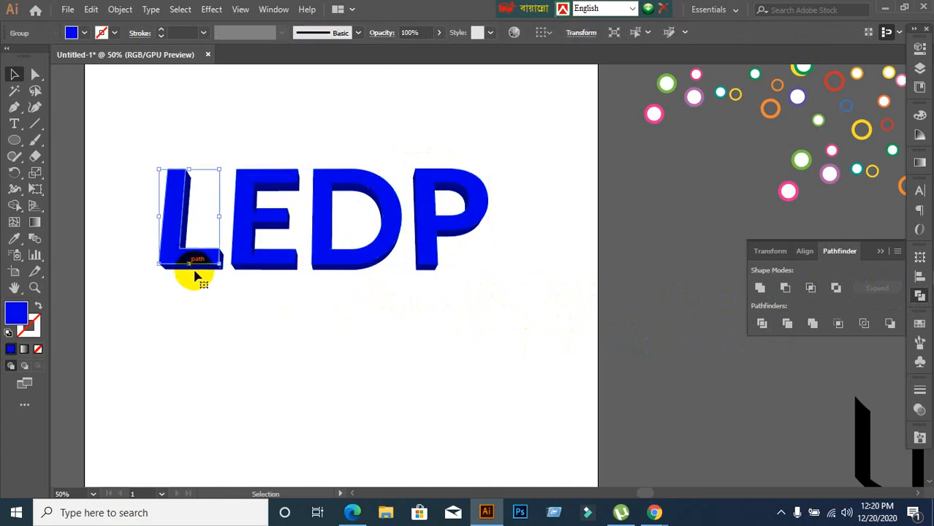
shift+click(288, 265)
shift+click(397, 261)
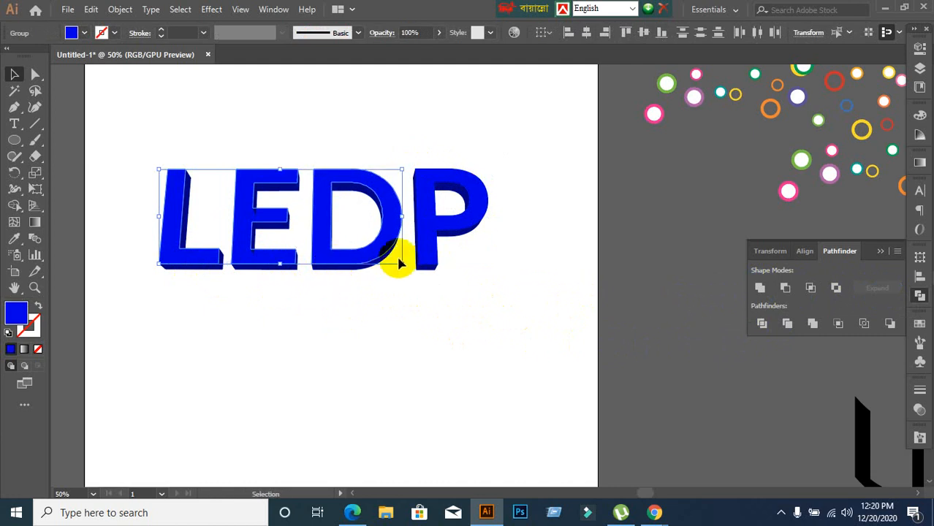
shift+click(425, 243)
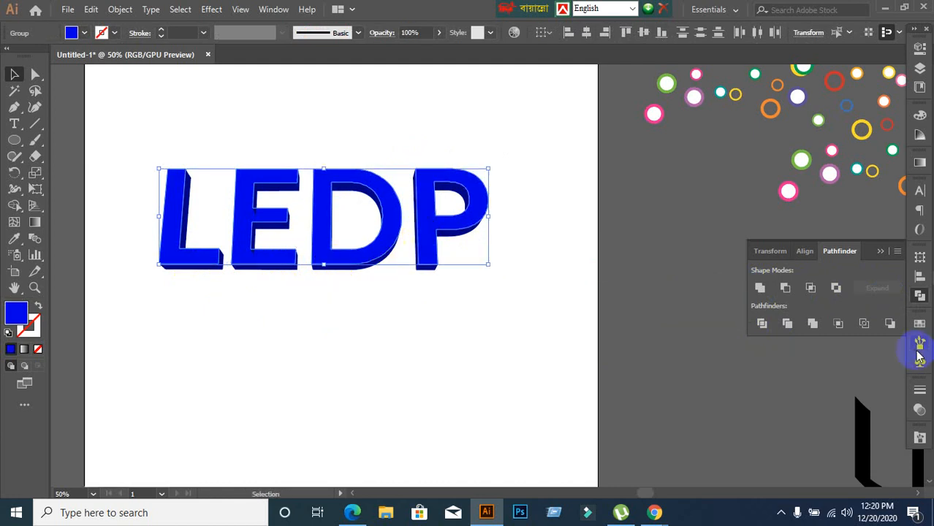
click(922, 328)
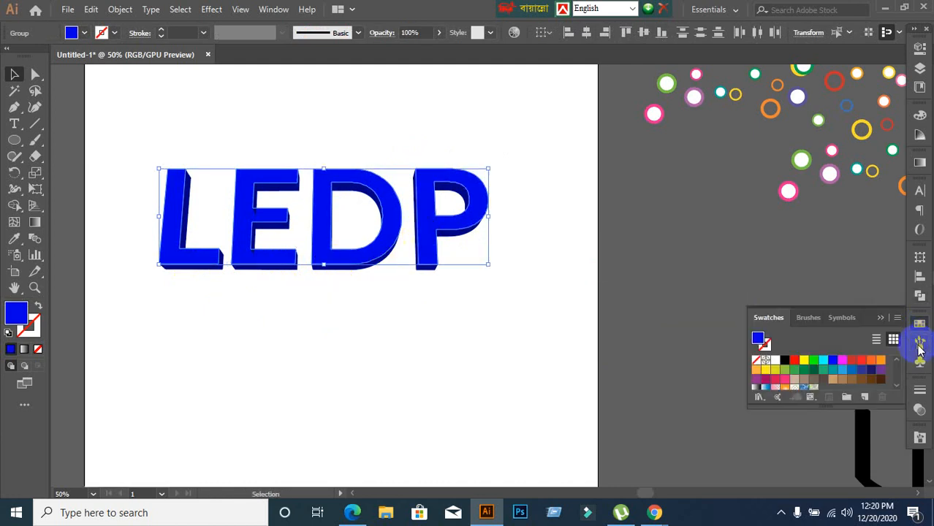
click(759, 398)
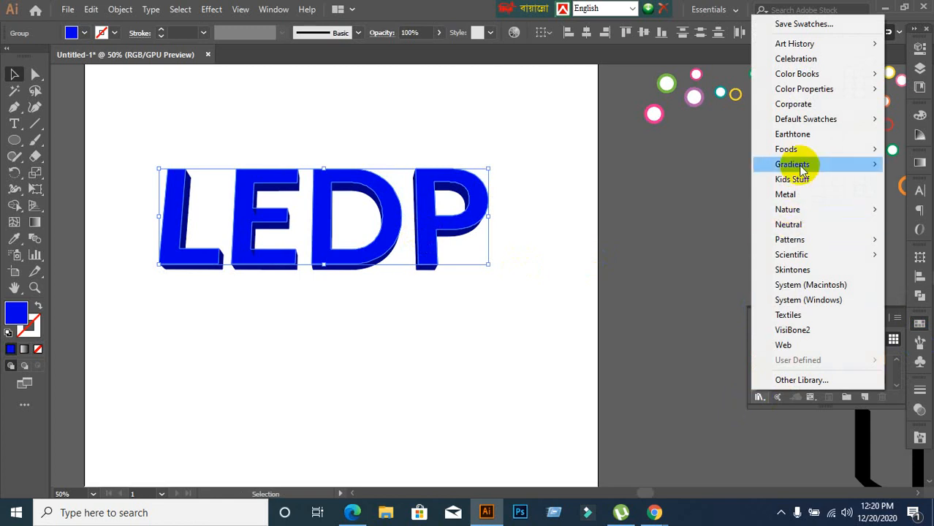
mouse_move(802, 170)
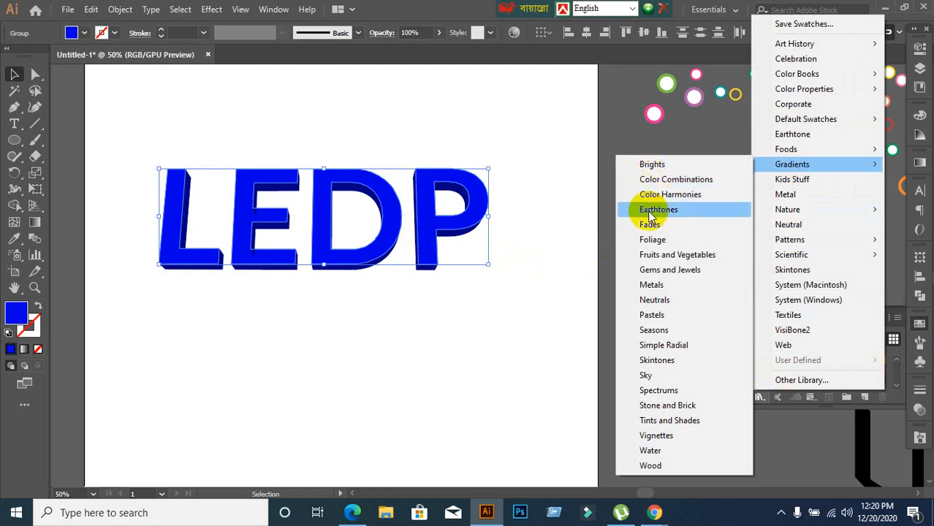
click(651, 285)
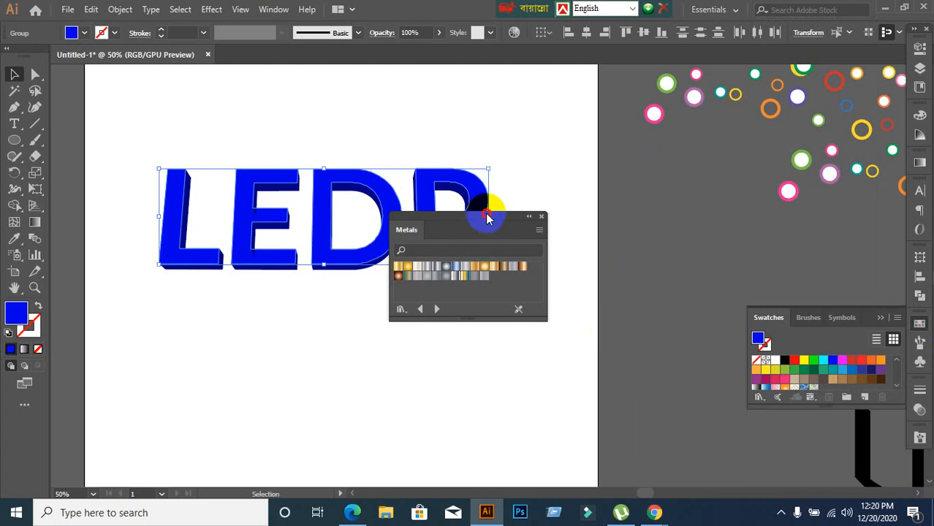
- Fill the front faces of the LEDP letters with a blue metallic gradient from the Metals library and show the gradient settings
drag(487, 230, 700, 220)
click(670, 246)
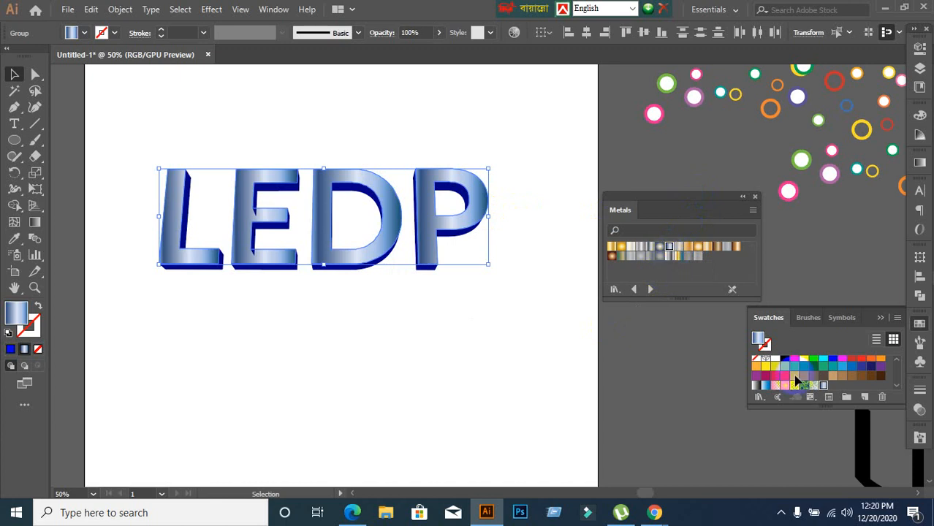
click(919, 413)
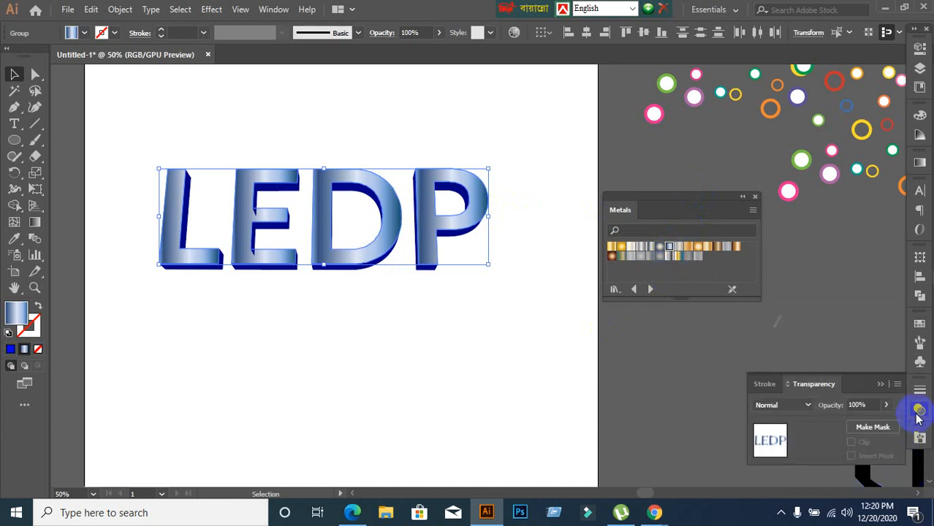
click(919, 413)
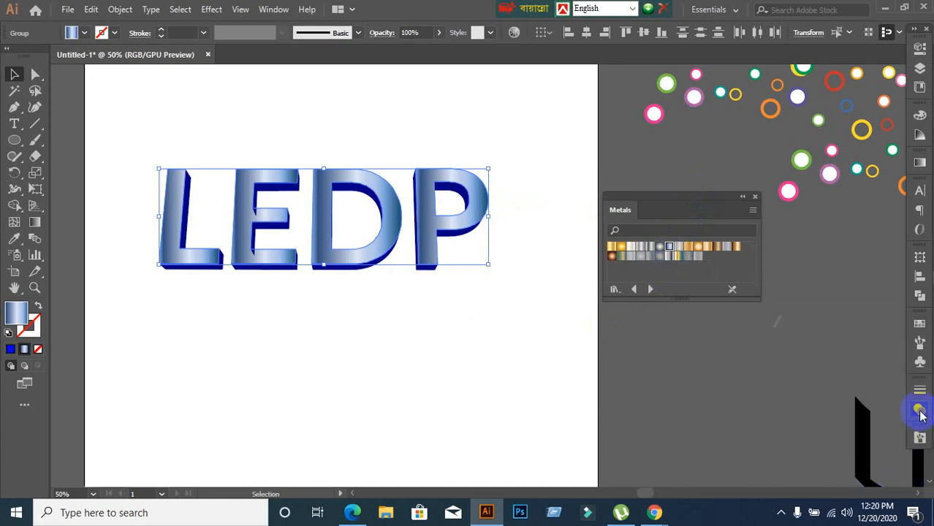
click(920, 163)
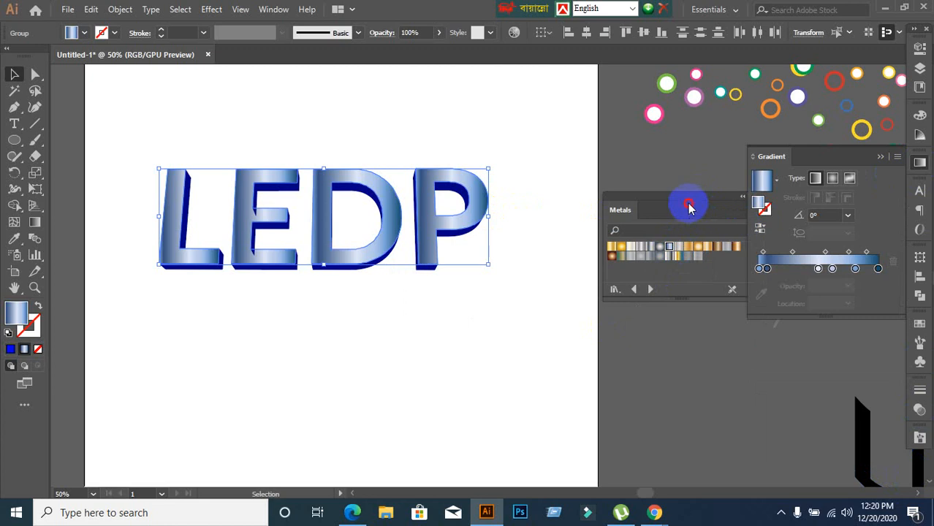
- Try a grey gradient from the Stone and Brick library on the front faces of the letters
drag(688, 205, 634, 223)
click(566, 311)
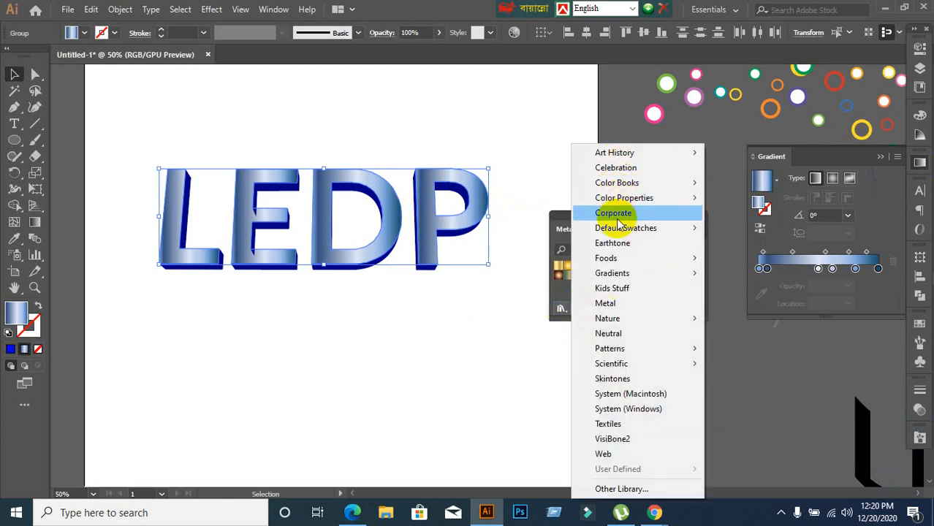
mouse_move(614, 274)
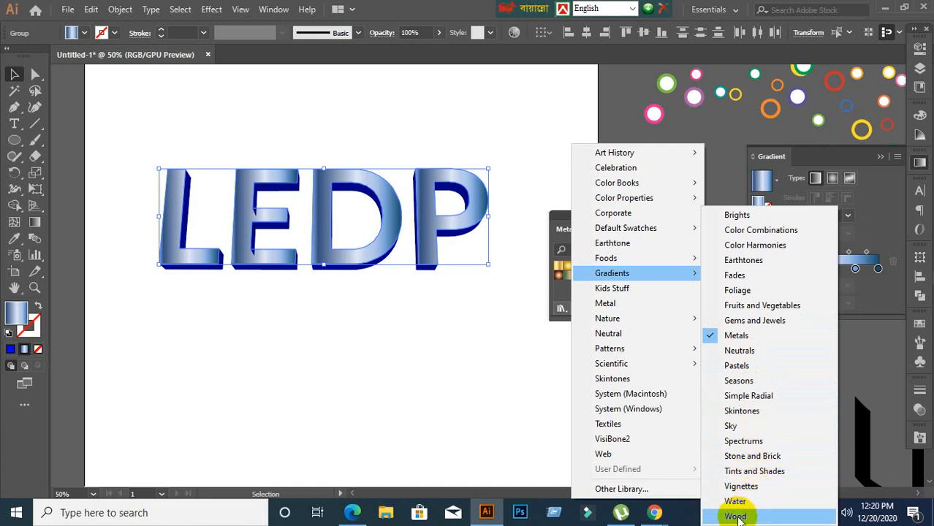
click(739, 458)
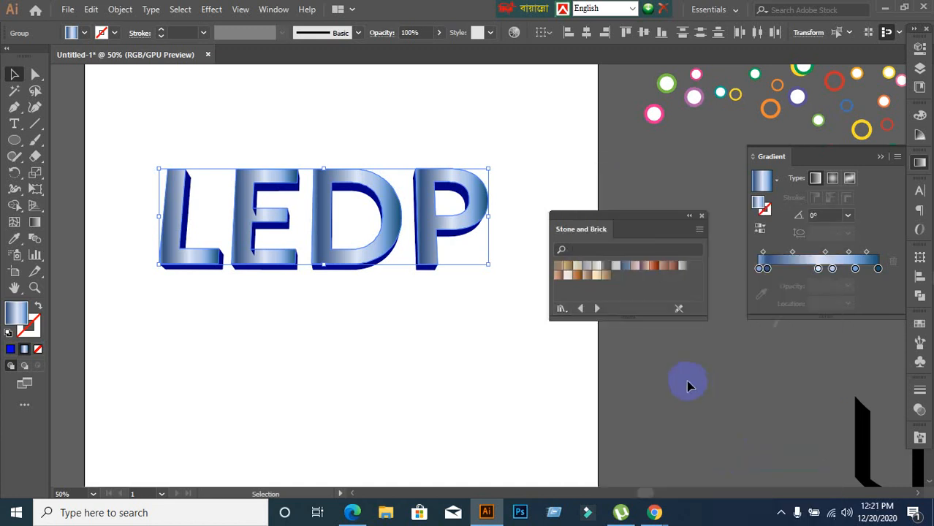
click(597, 268)
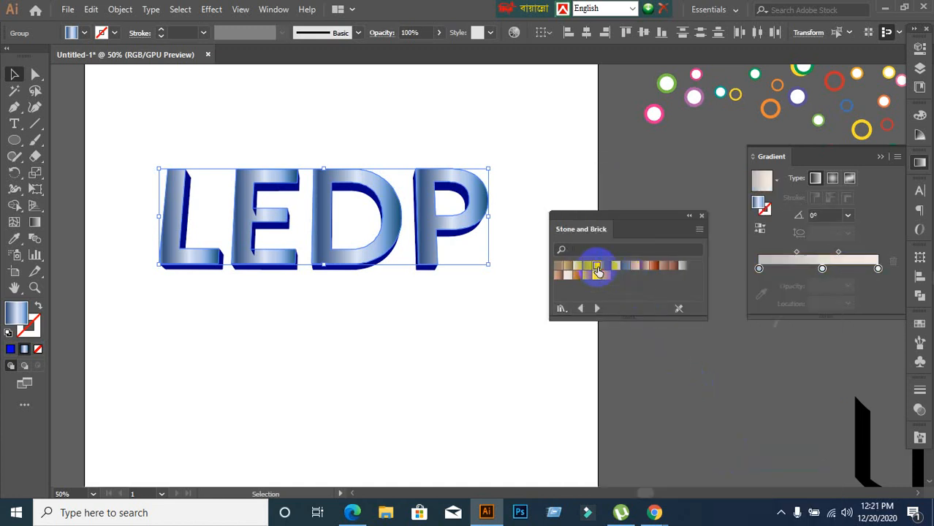
click(682, 266)
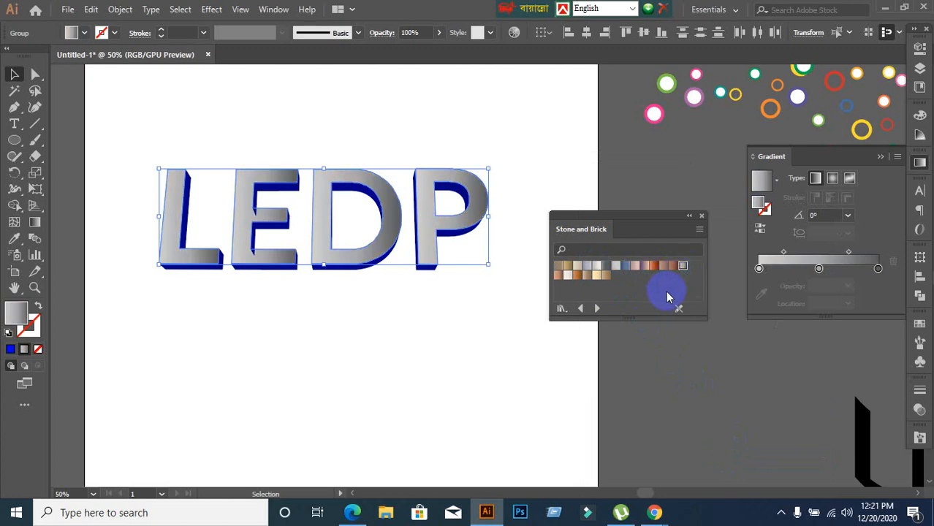
- Fill the front faces with the Sapphire gradient from the Gems and Jewels library and run it vertically at about 91°
click(561, 309)
mouse_move(631, 273)
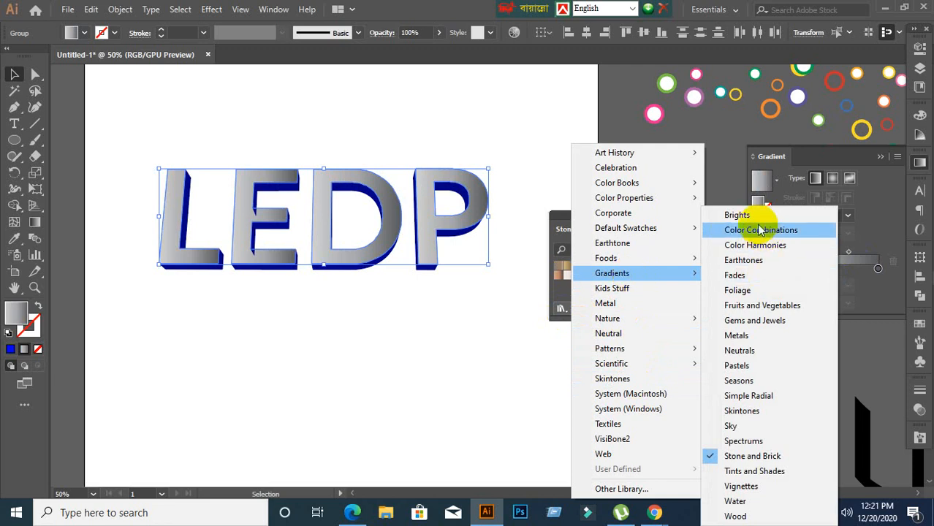
click(753, 320)
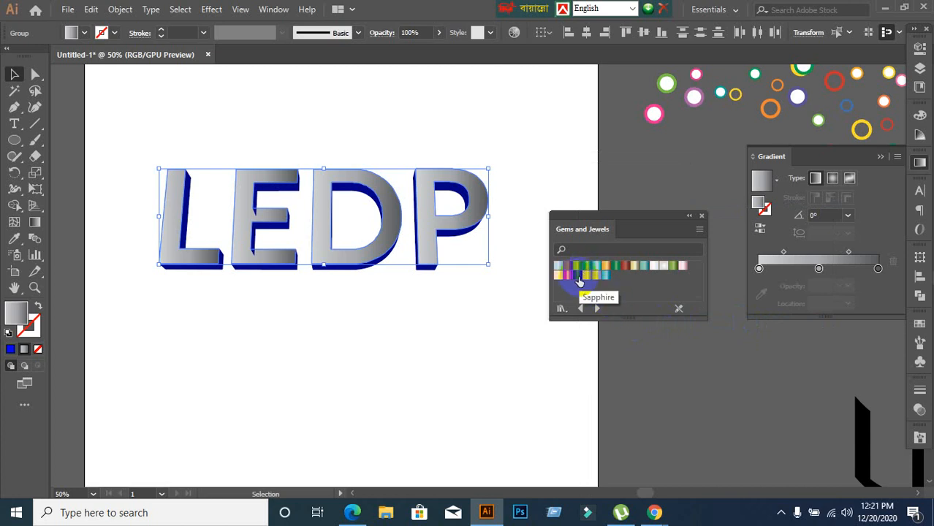
click(577, 276)
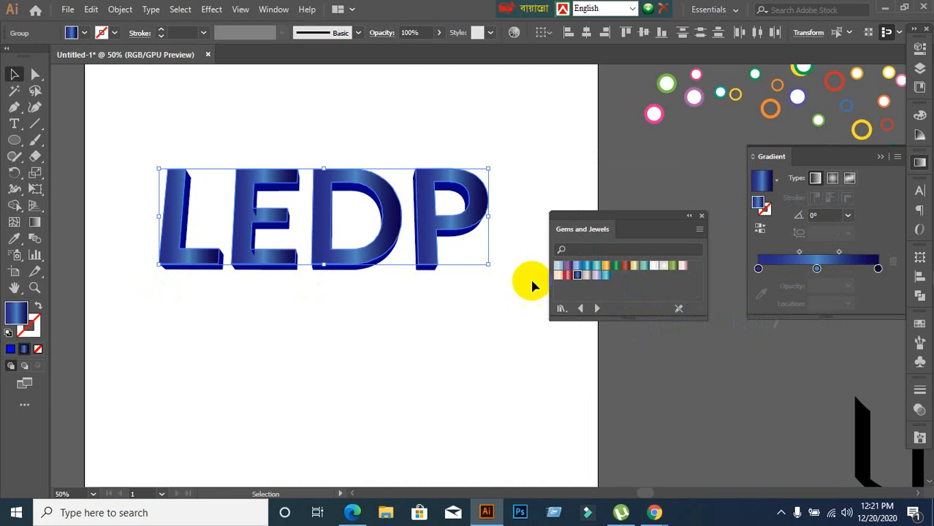
click(35, 222)
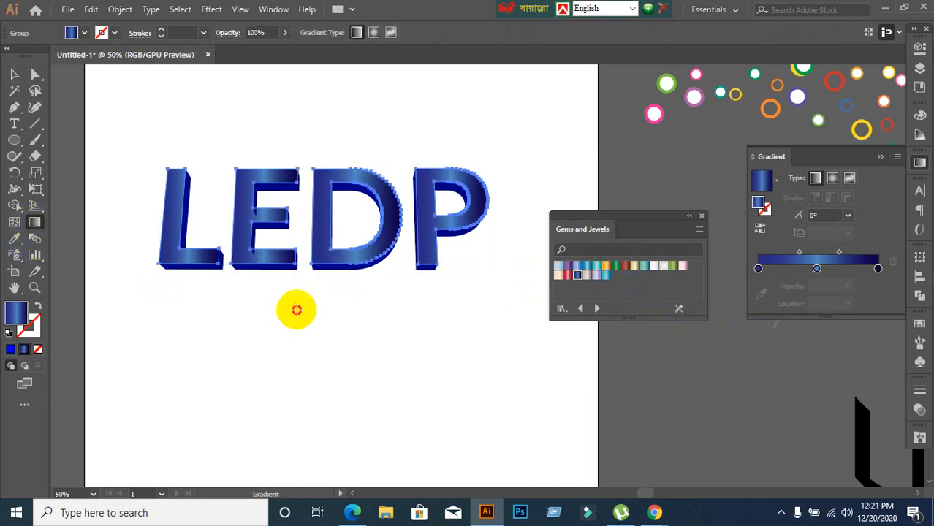
drag(296, 308, 315, 130)
drag(365, 292, 364, 115)
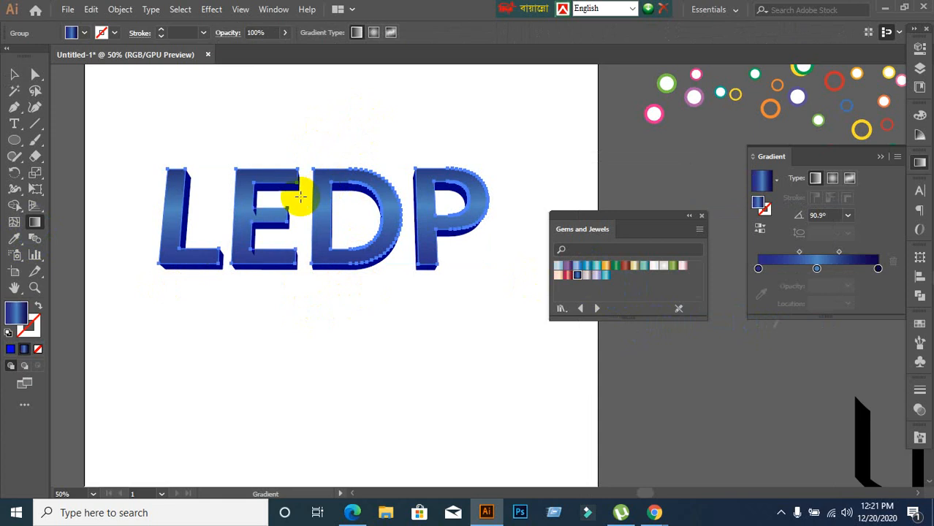
- Refill the front faces with a light blue gem gradient at about 75°, shift its middle stop and set the first midpoint to about 46%
click(588, 266)
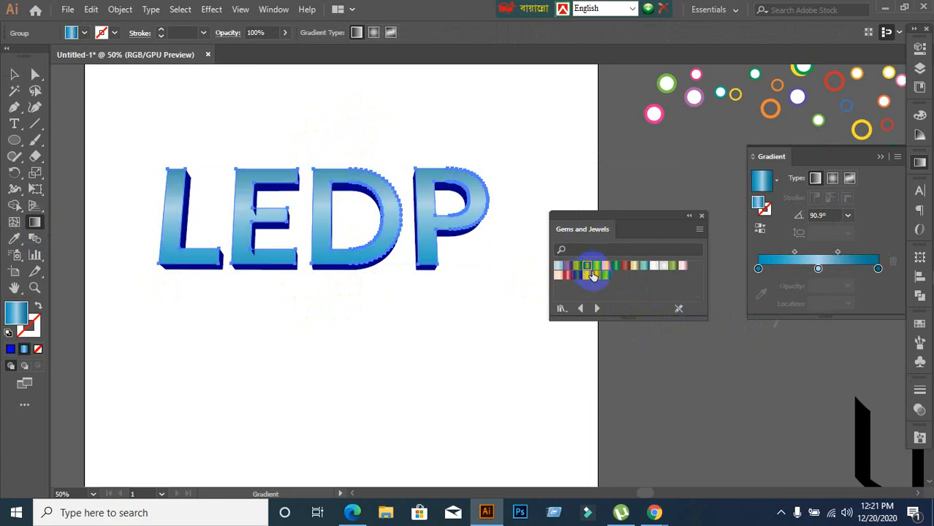
drag(298, 276, 329, 162)
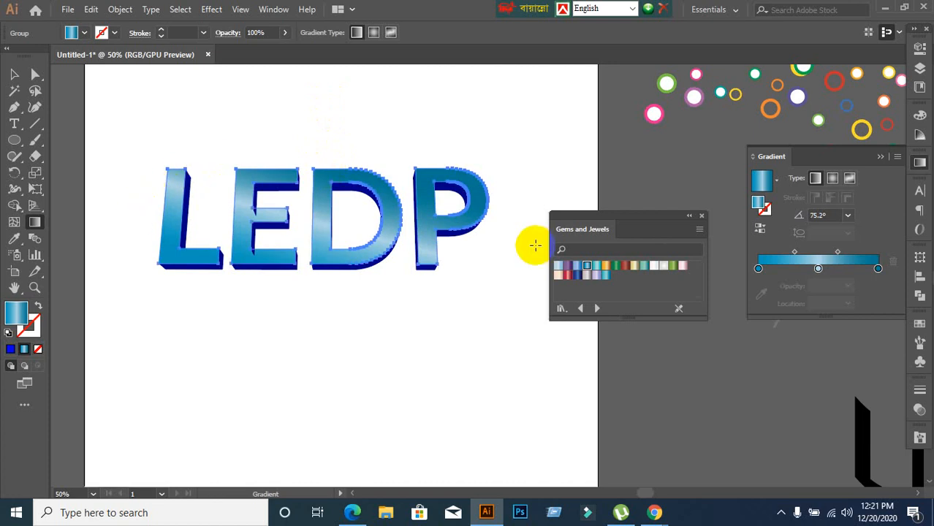
drag(819, 267, 776, 254)
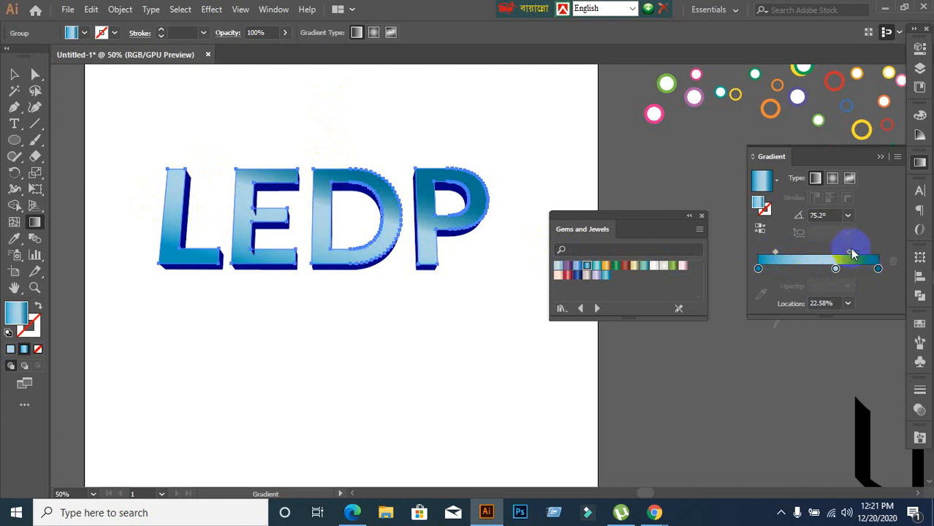
drag(779, 258, 794, 256)
click(13, 76)
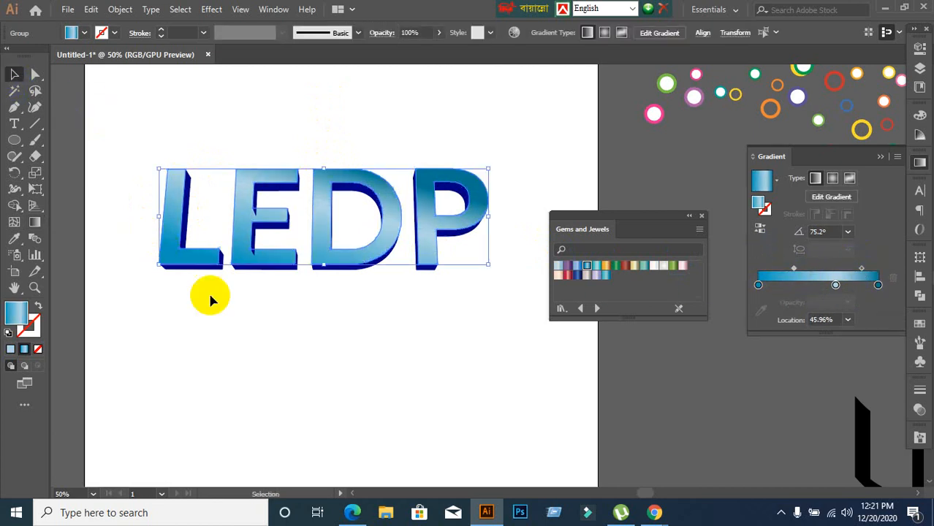
click(221, 314)
- Select the side shapes of all four LEDP letters and fill them with the Sapphire gradient
scroll(217, 314, up, 2)
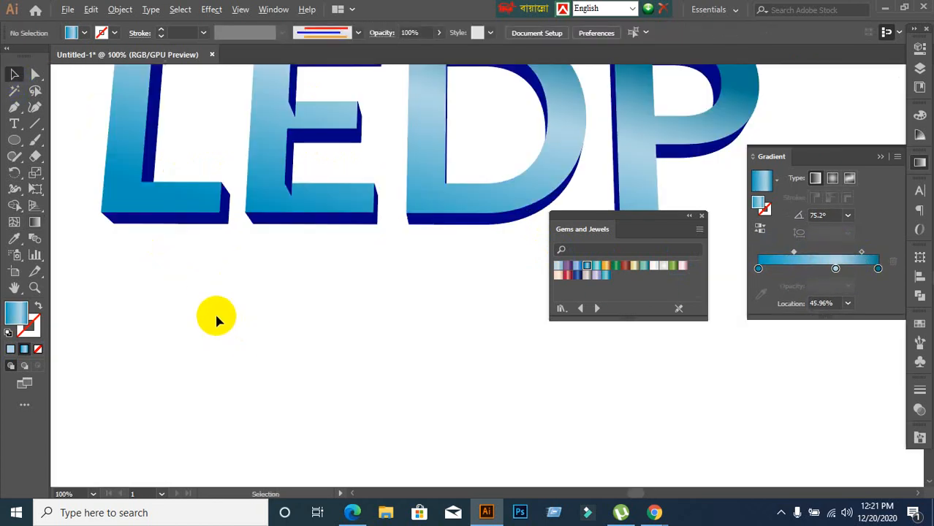
scroll(199, 257, down, 1)
click(170, 230)
click(198, 260)
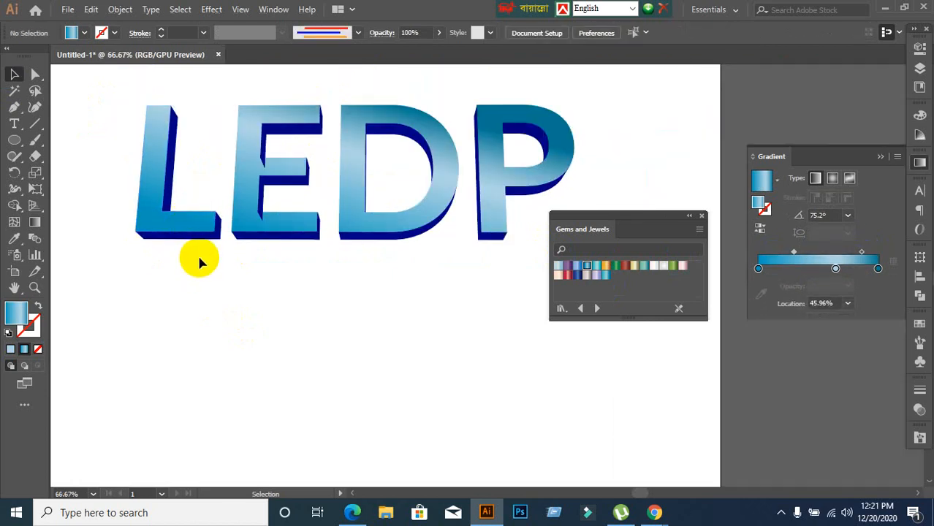
scroll(246, 286, up, 1)
click(179, 212)
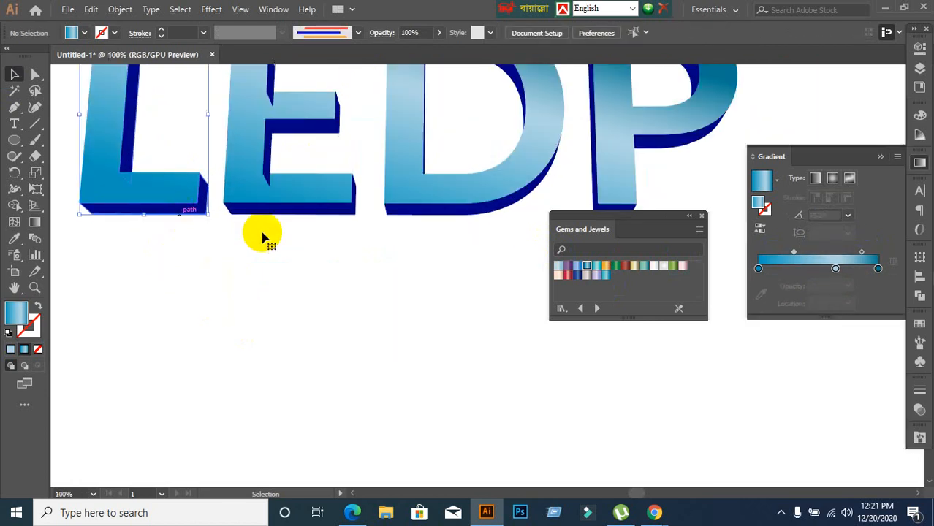
shift+click(447, 215)
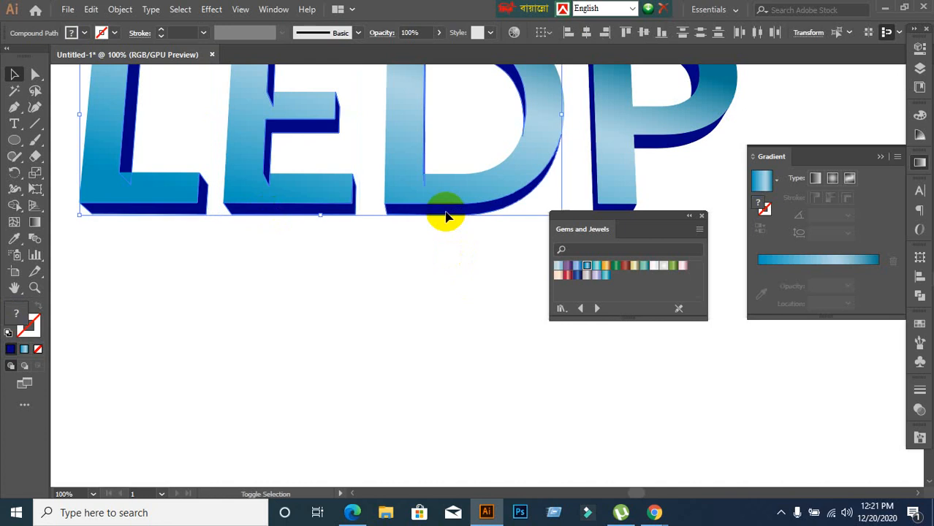
shift+click(672, 146)
scroll(495, 257, down, 1)
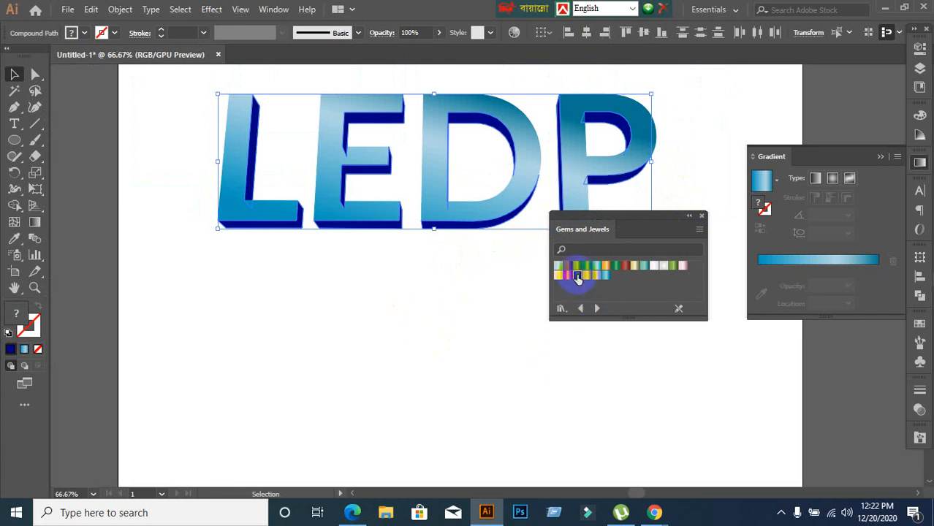
click(577, 274)
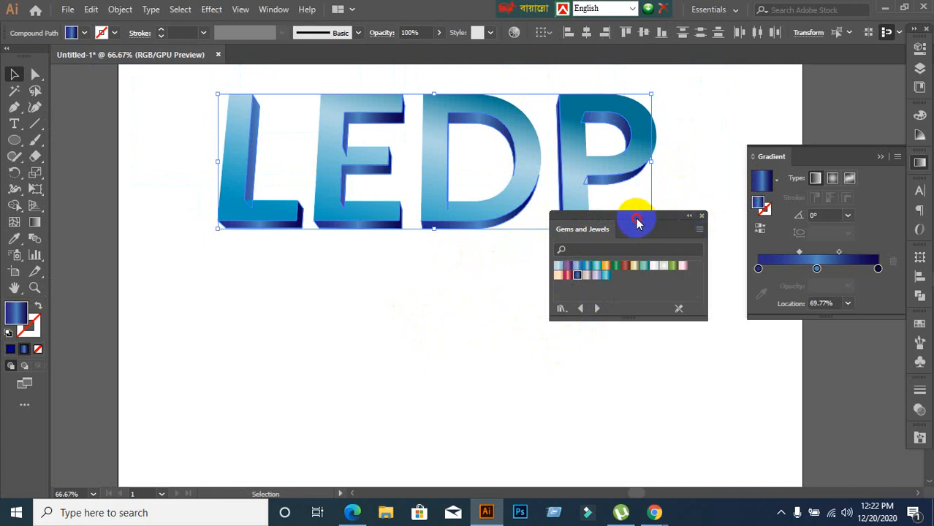
- Redirect the Sapphire gradient on the side shapes to run vertically at about 90° and deselect the lettering
drag(637, 222, 676, 284)
click(34, 222)
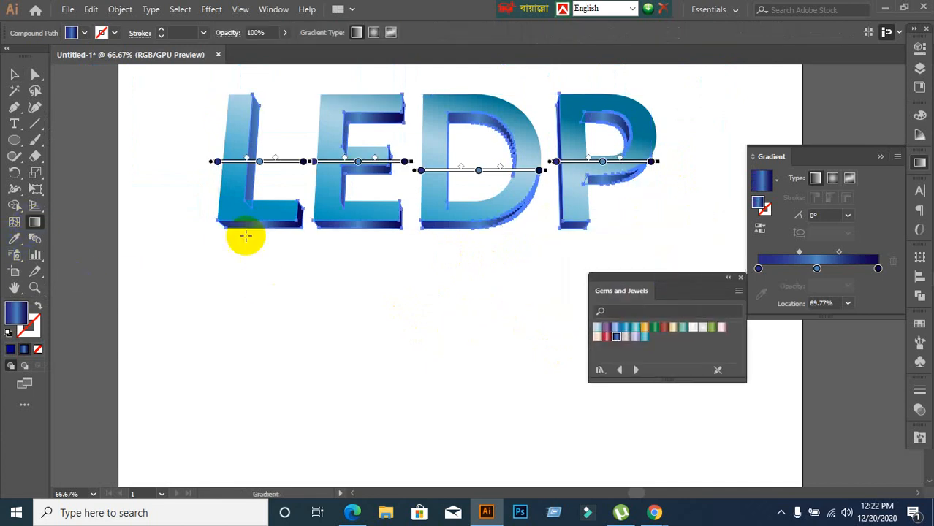
drag(399, 281, 419, 76)
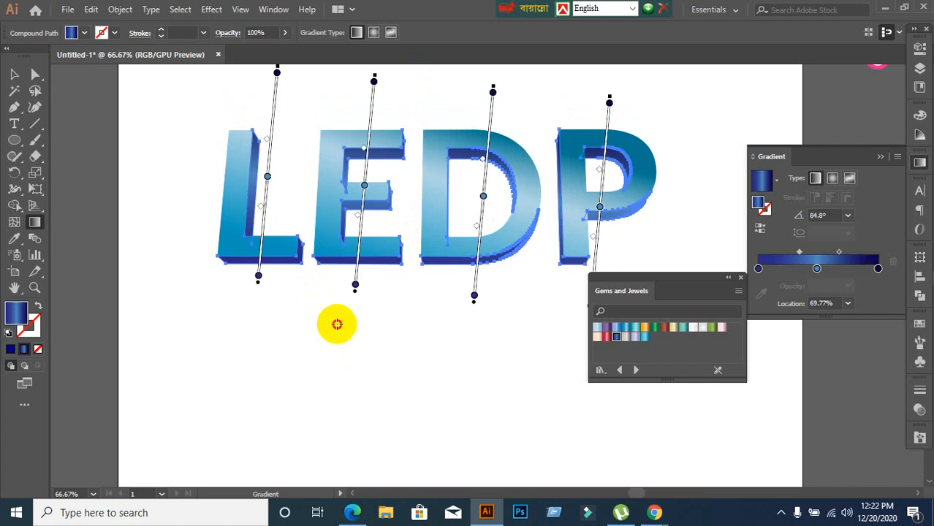
drag(335, 327, 321, 123)
drag(451, 295, 466, 127)
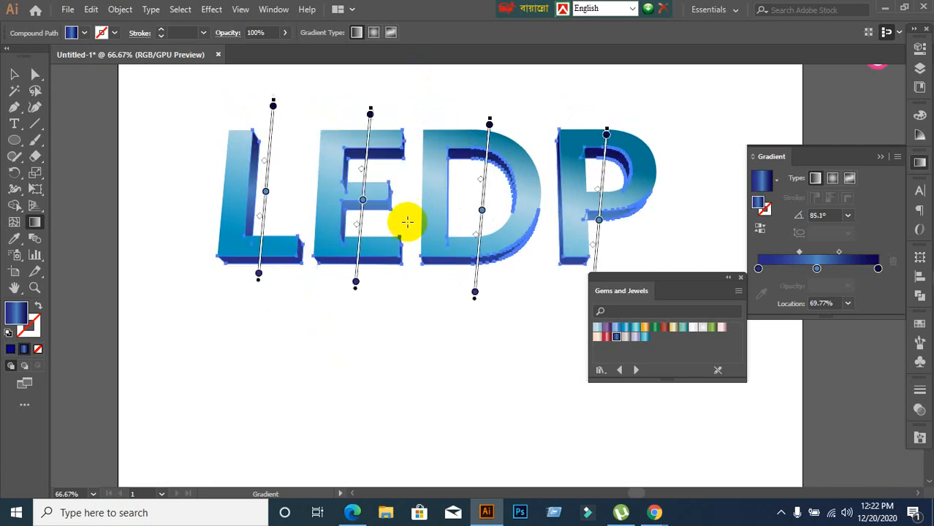
mouse_move(387, 285)
mouse_down()
mouse_move(402, 75)
mouse_move(370, 92)
mouse_move(390, 117)
mouse_up()
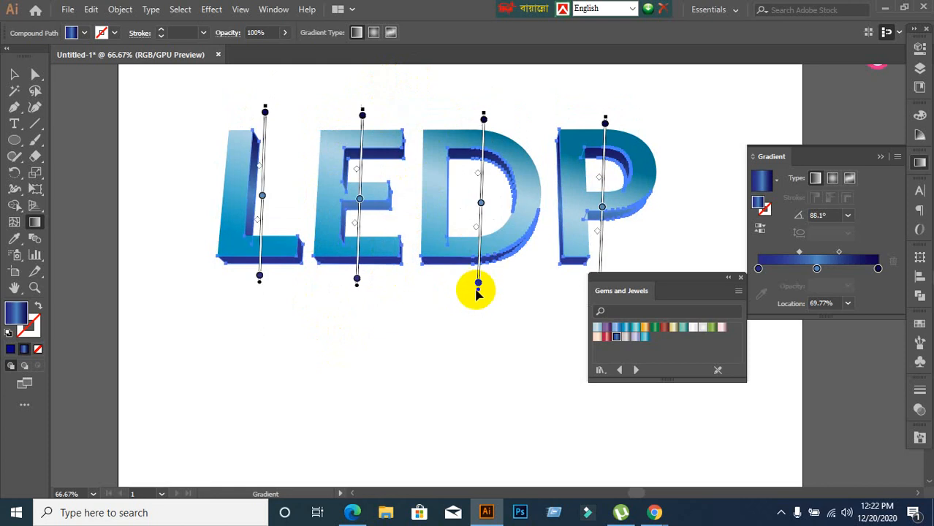
mouse_move(442, 299)
mouse_down()
mouse_move(430, 203)
mouse_move(440, 77)
mouse_move(443, 263)
mouse_move(443, 129)
mouse_move(434, 240)
mouse_move(440, 161)
mouse_up()
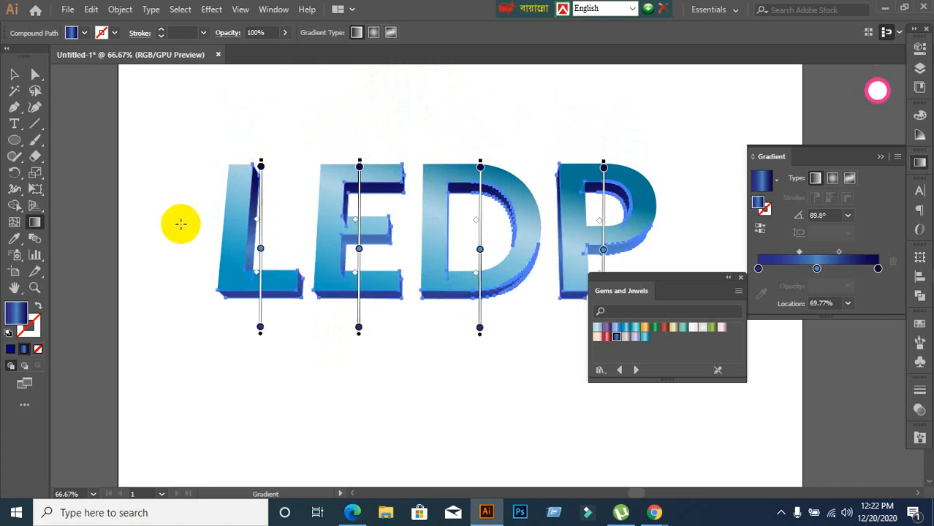
click(16, 75)
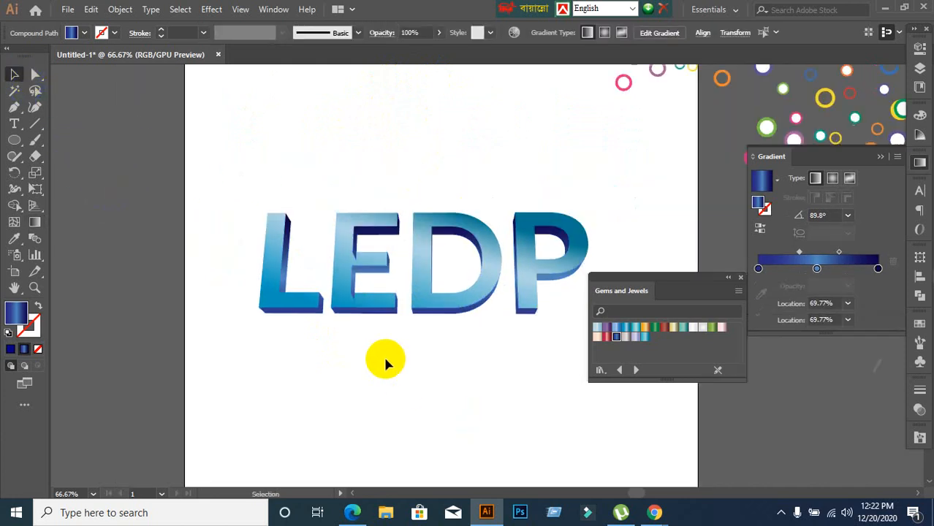
scroll(385, 359, down, 1)
drag(488, 405, 391, 333)
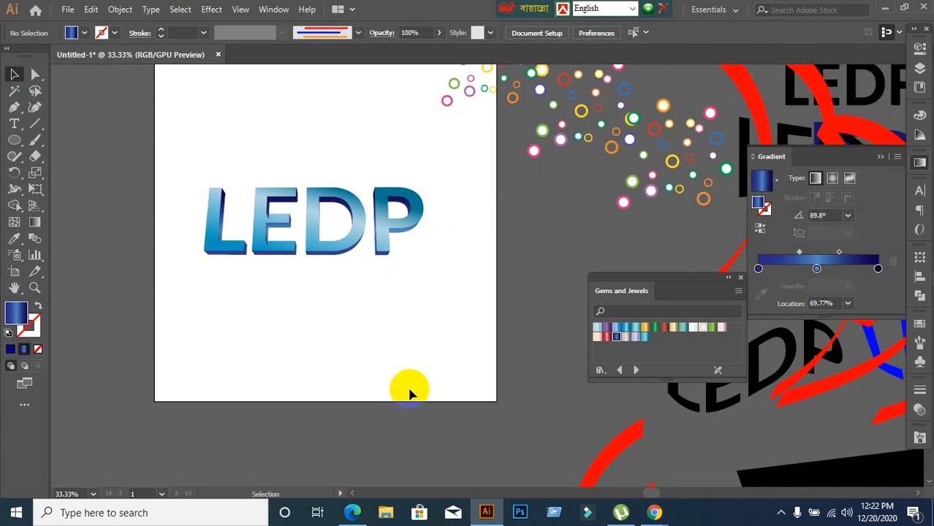
- Switch to the Google Meet call in Chrome to check the presentation and class participants
mouse_move(653, 506)
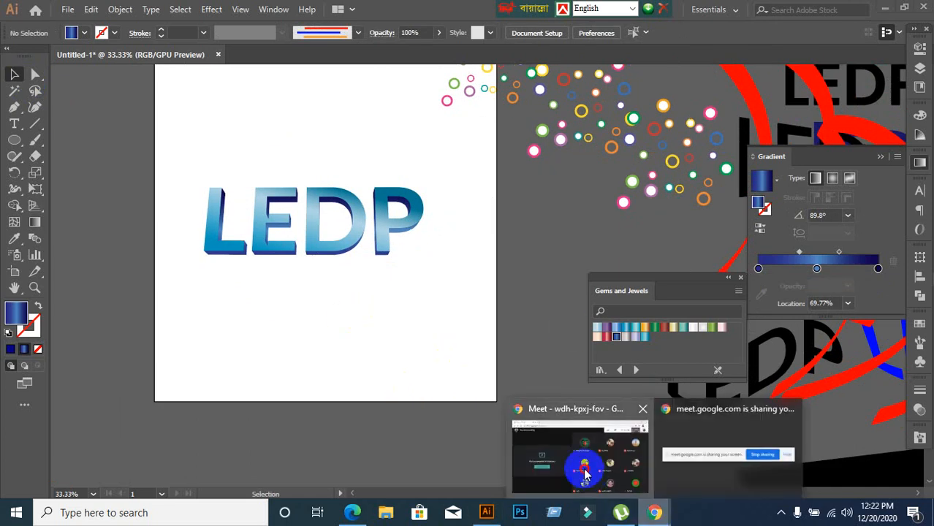
click(585, 474)
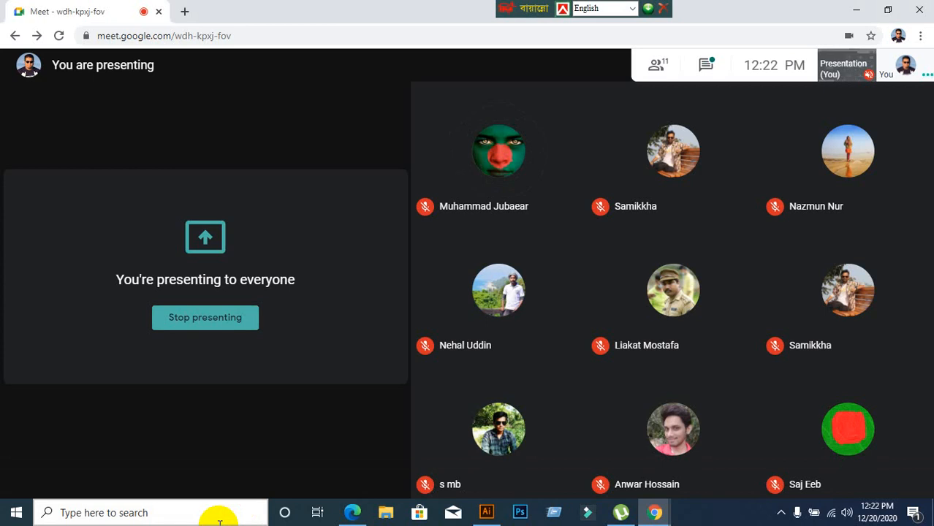
click(497, 513)
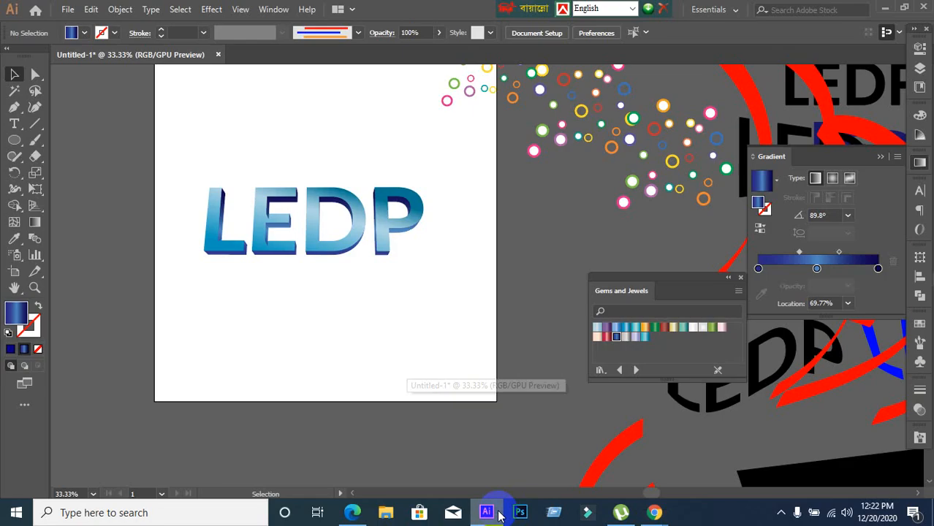
click(884, 9)
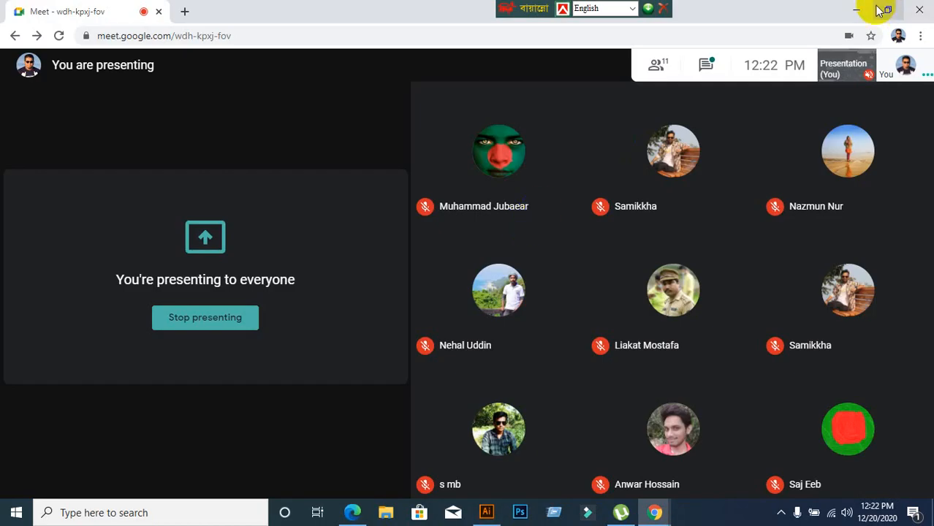
click(854, 11)
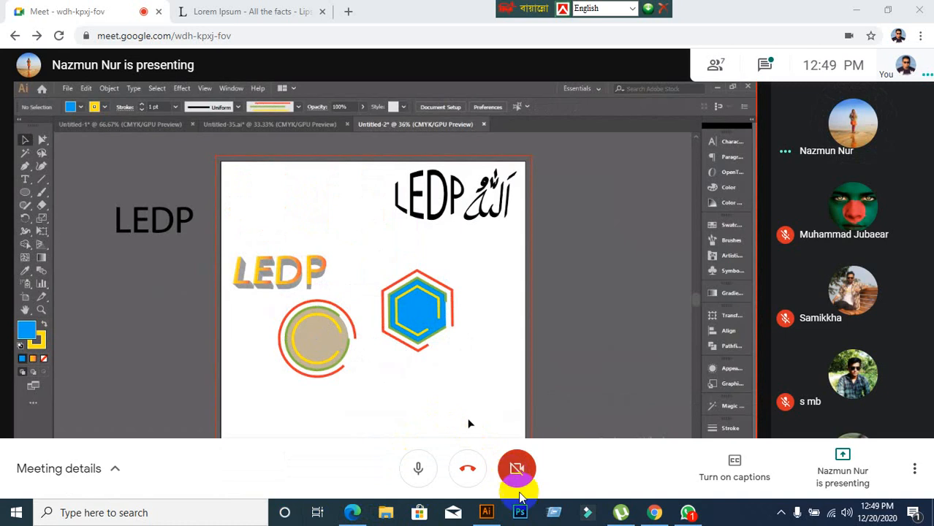
click(497, 515)
click(496, 516)
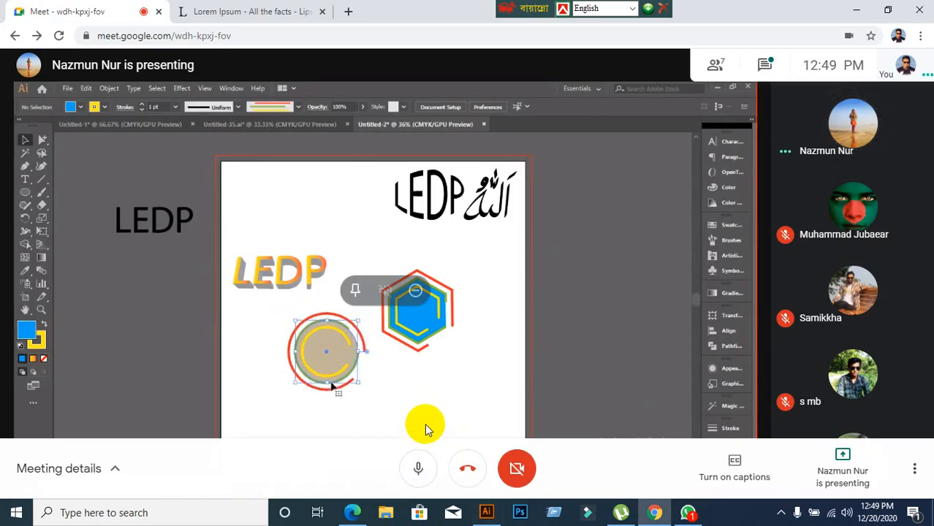
click(357, 518)
click(358, 519)
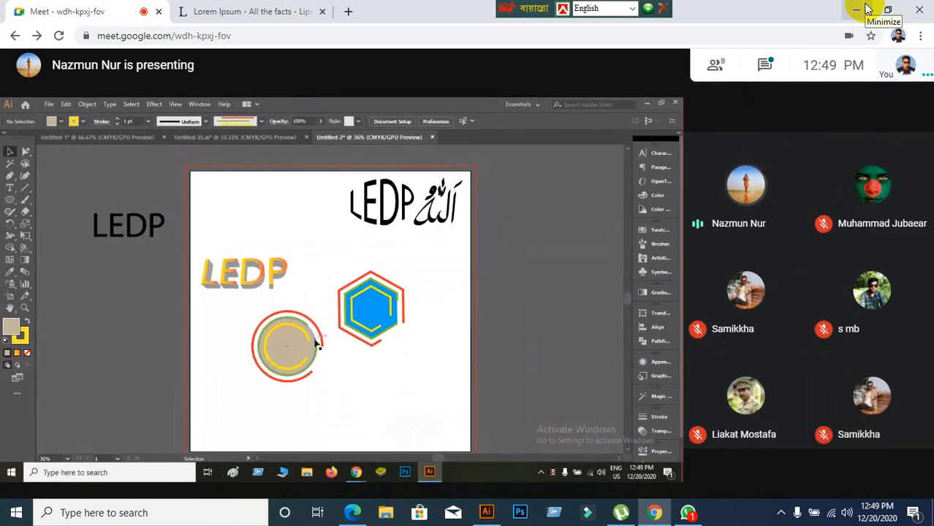
click(529, 283)
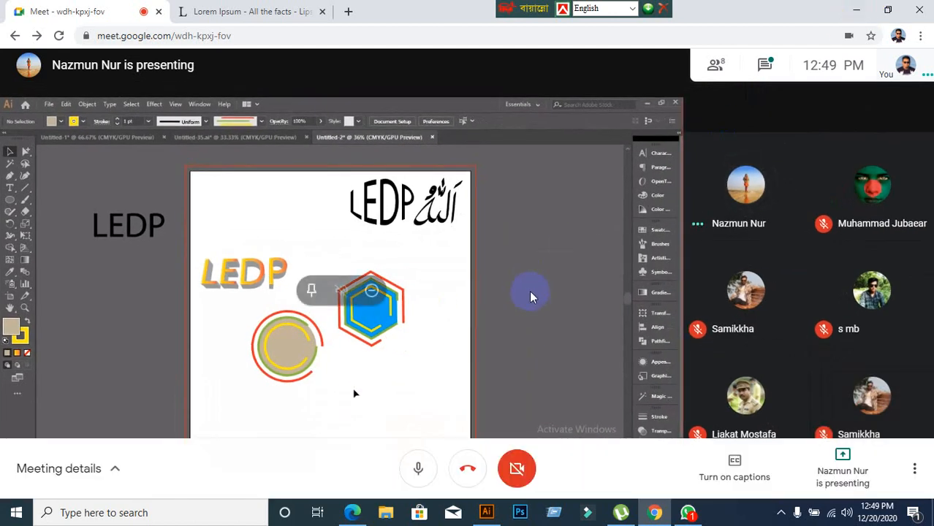